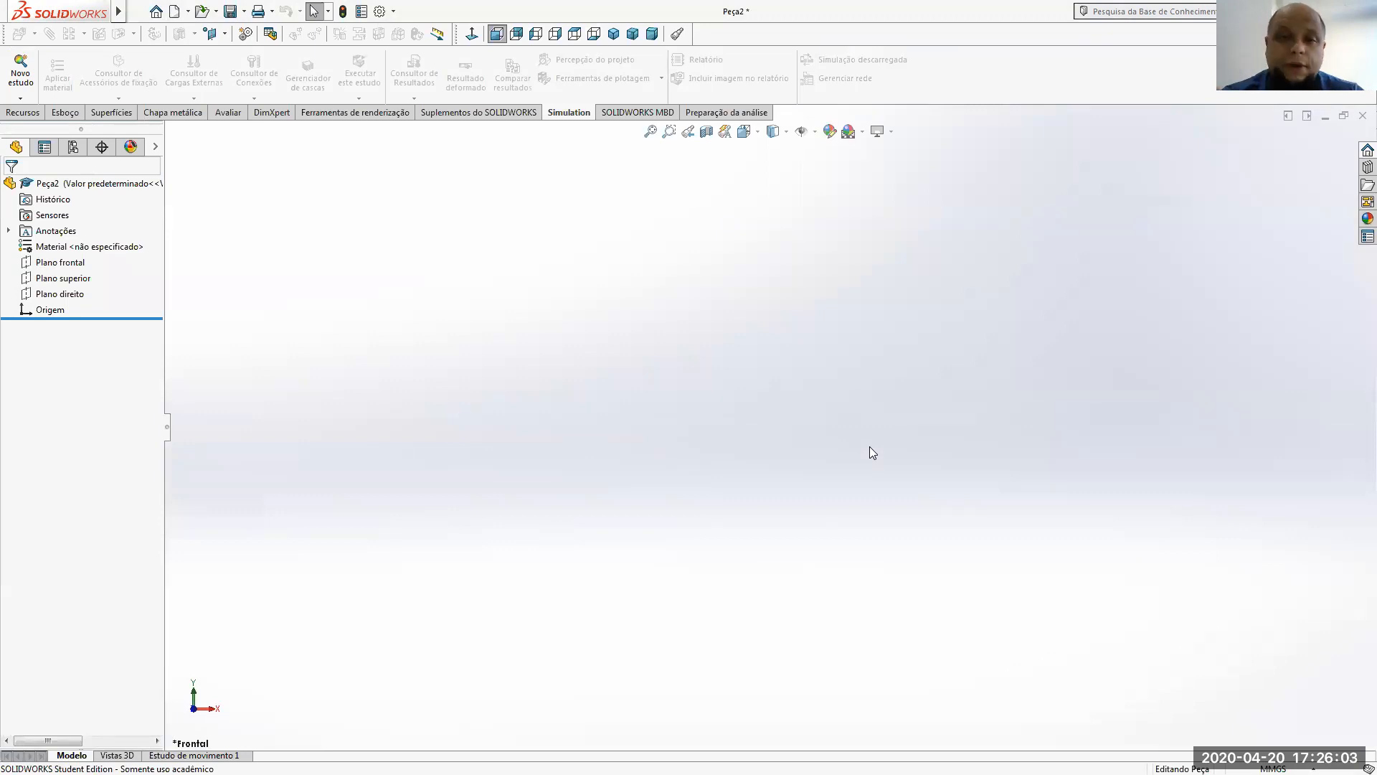
- Save the part and start a sketch on the front plane (Plano frontal)
key(ctrl+s)
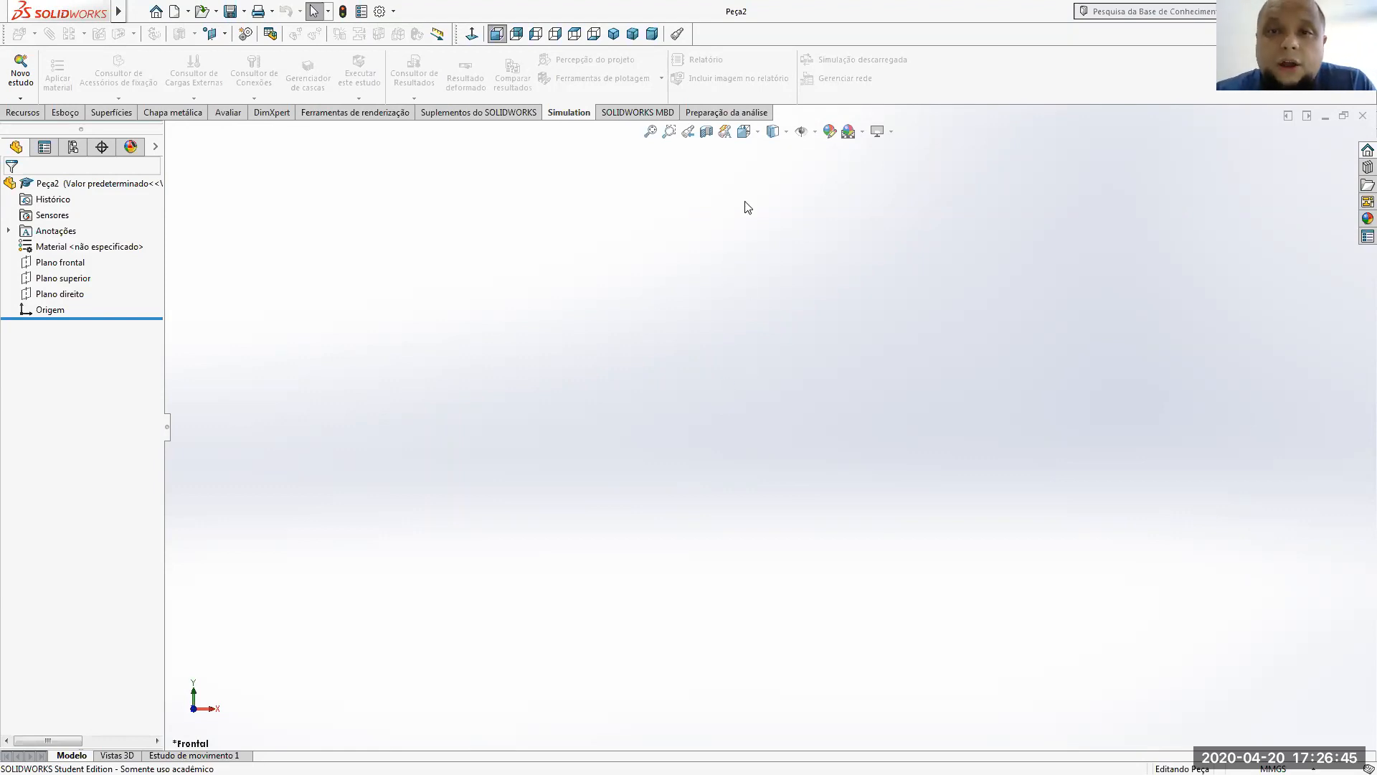
click(754, 135)
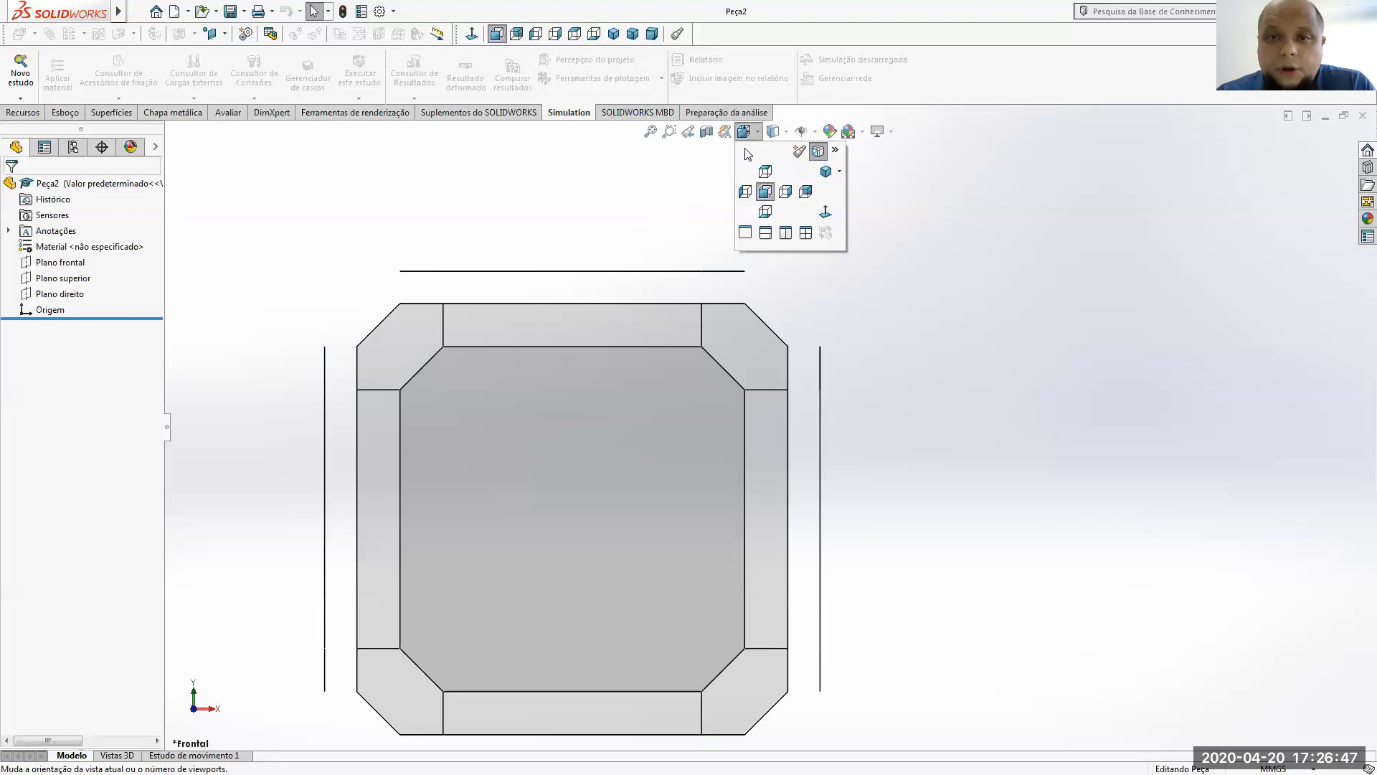
click(824, 178)
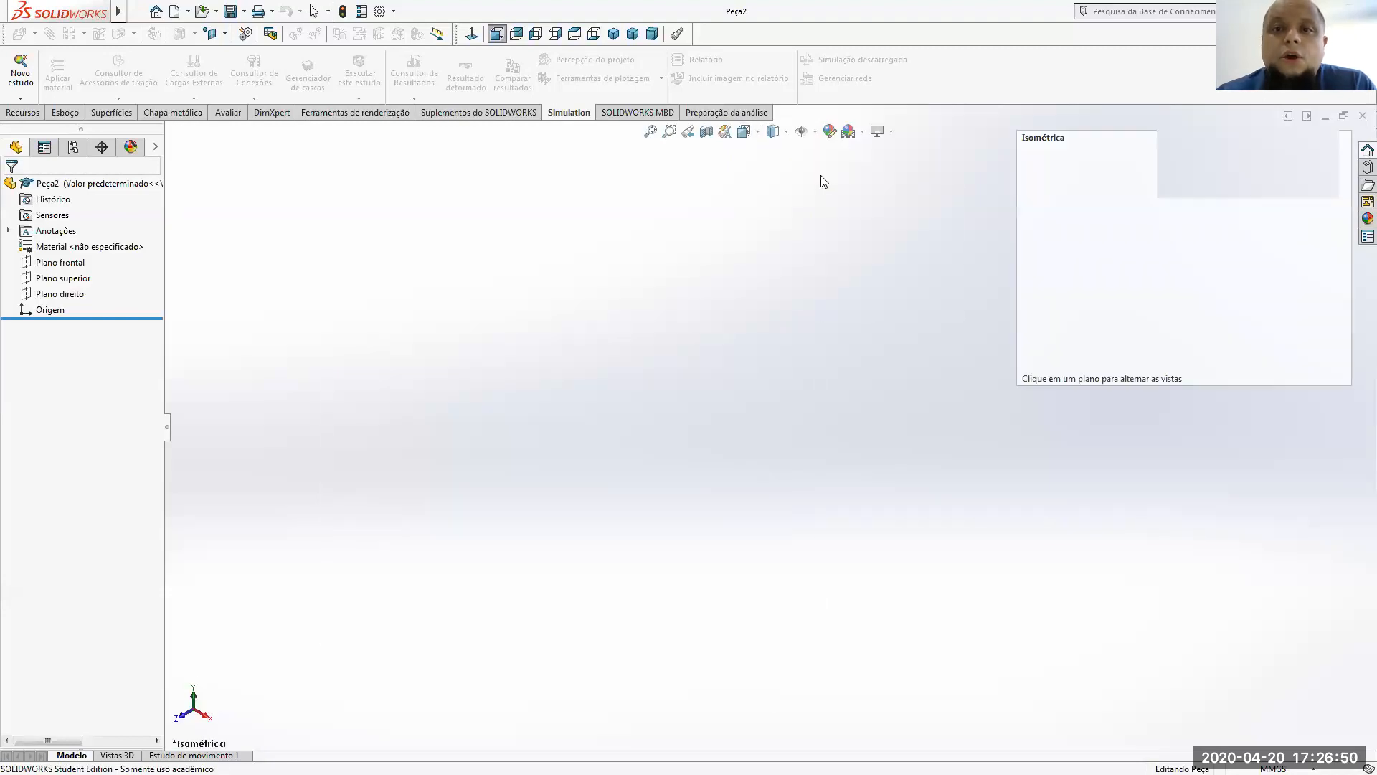
click(63, 111)
click(21, 68)
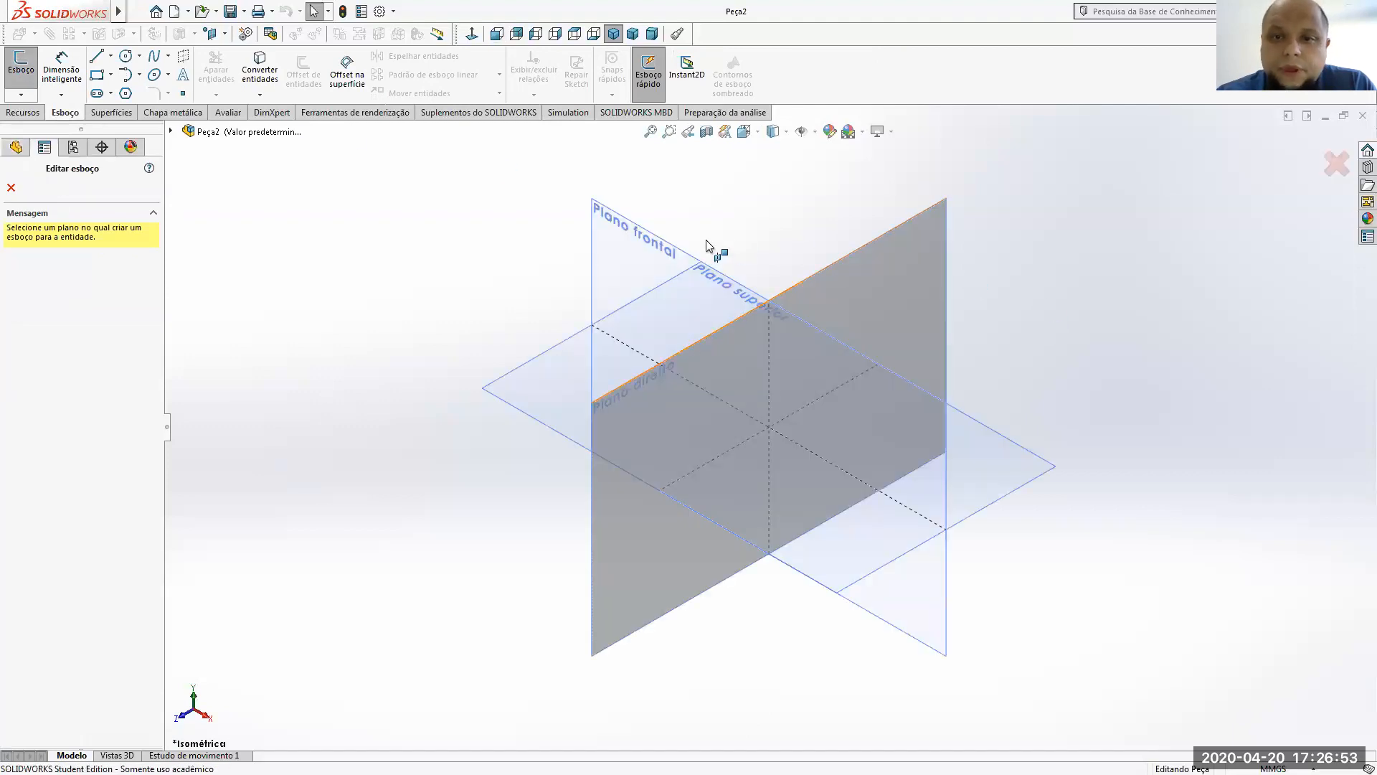
click(641, 242)
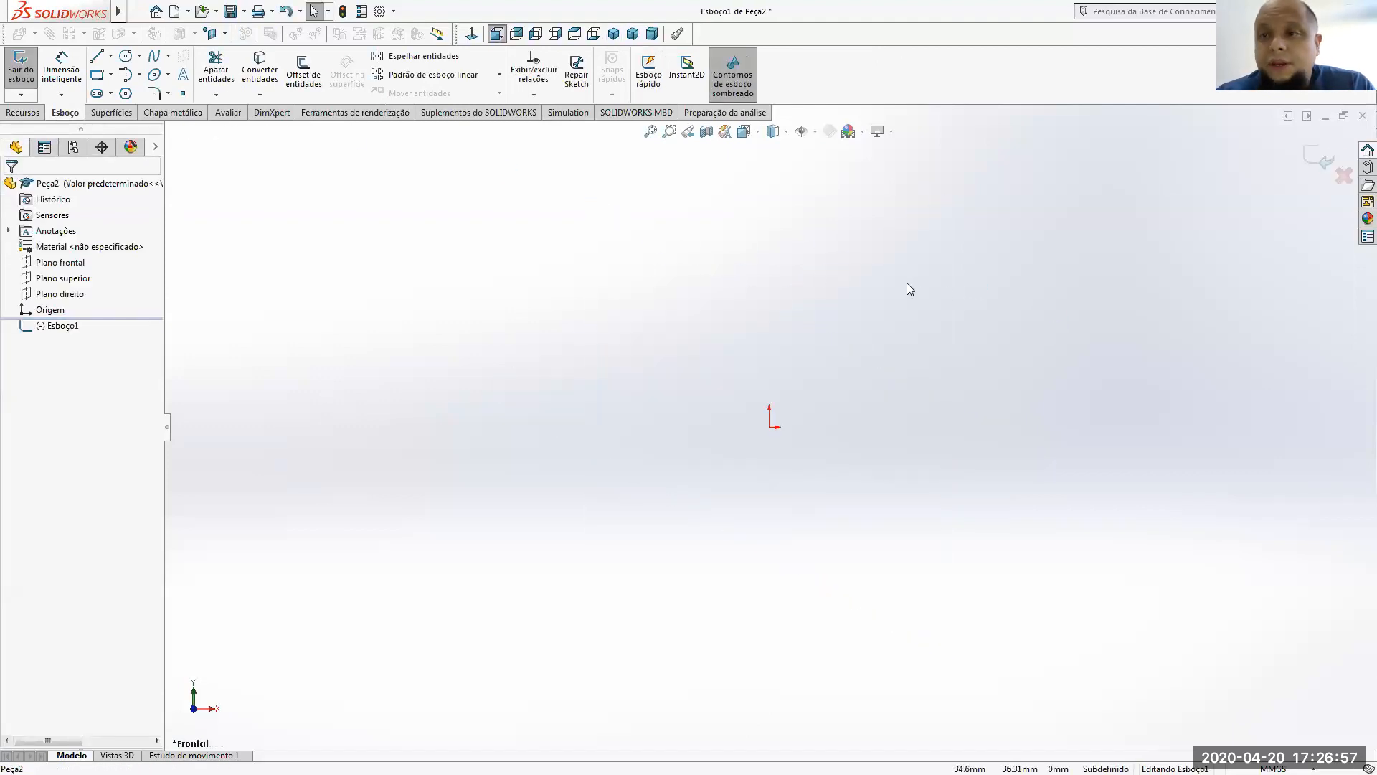
- Sketch a center rectangle about 20.5 by 28 mm, centred on the origin
click(110, 75)
click(145, 110)
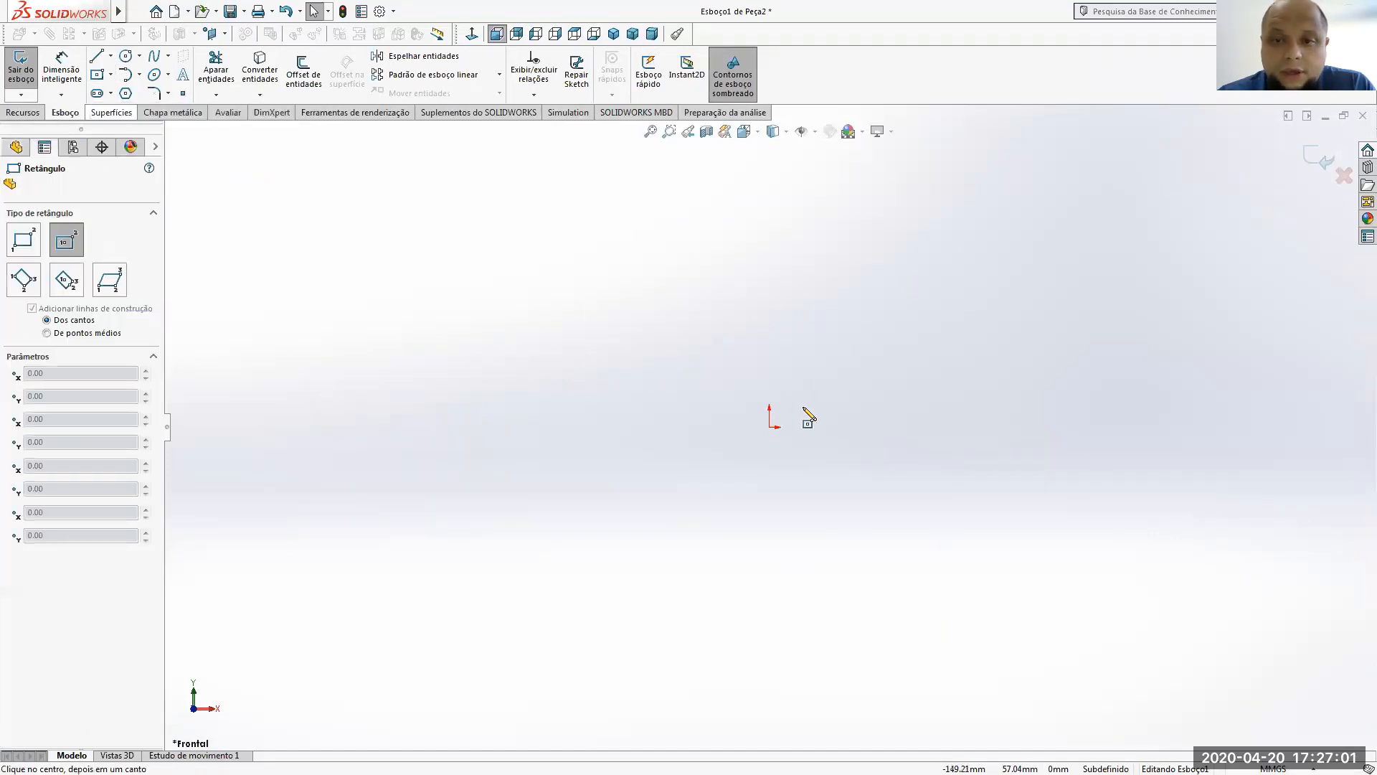
click(770, 427)
click(729, 371)
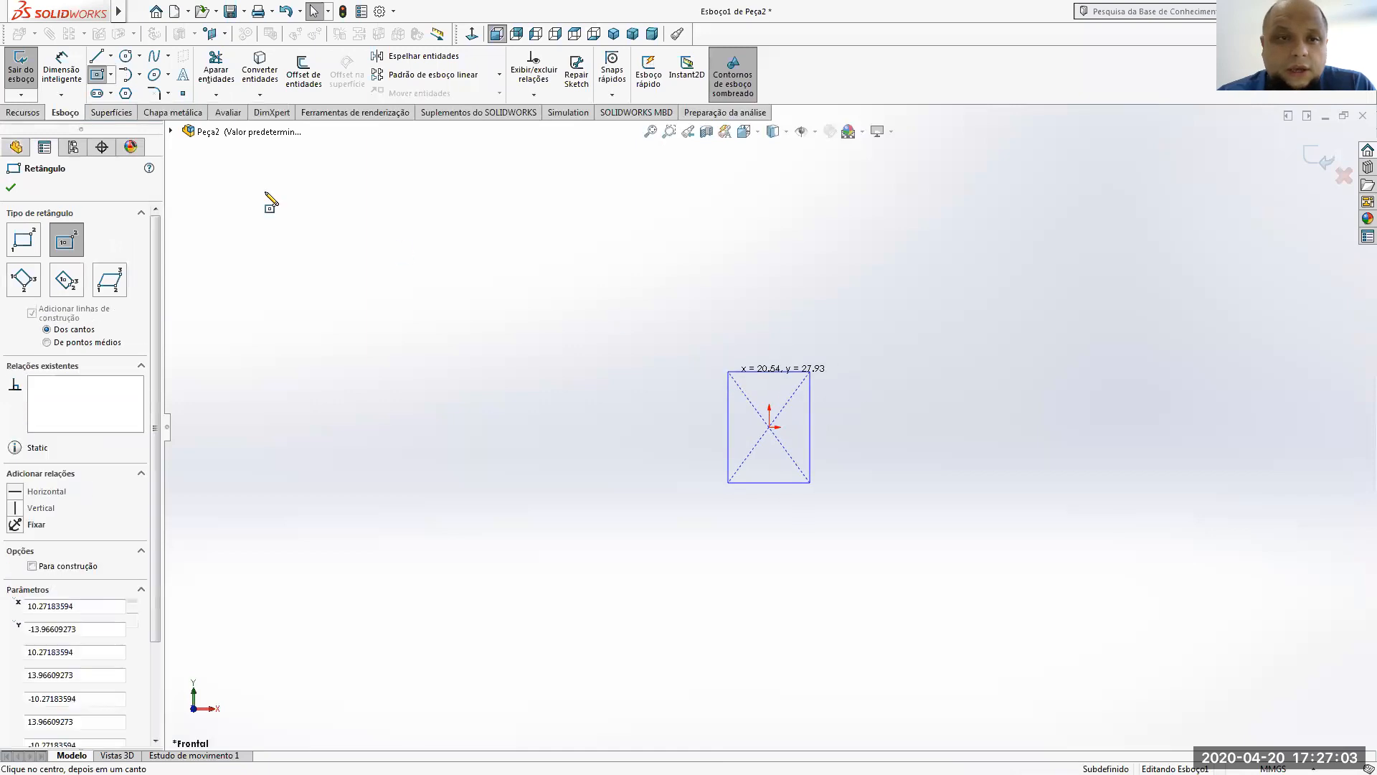
- Dimension the rectangle's width and height to 50 mm each
click(62, 71)
click(784, 372)
click(782, 318)
text(50)
key(Return)
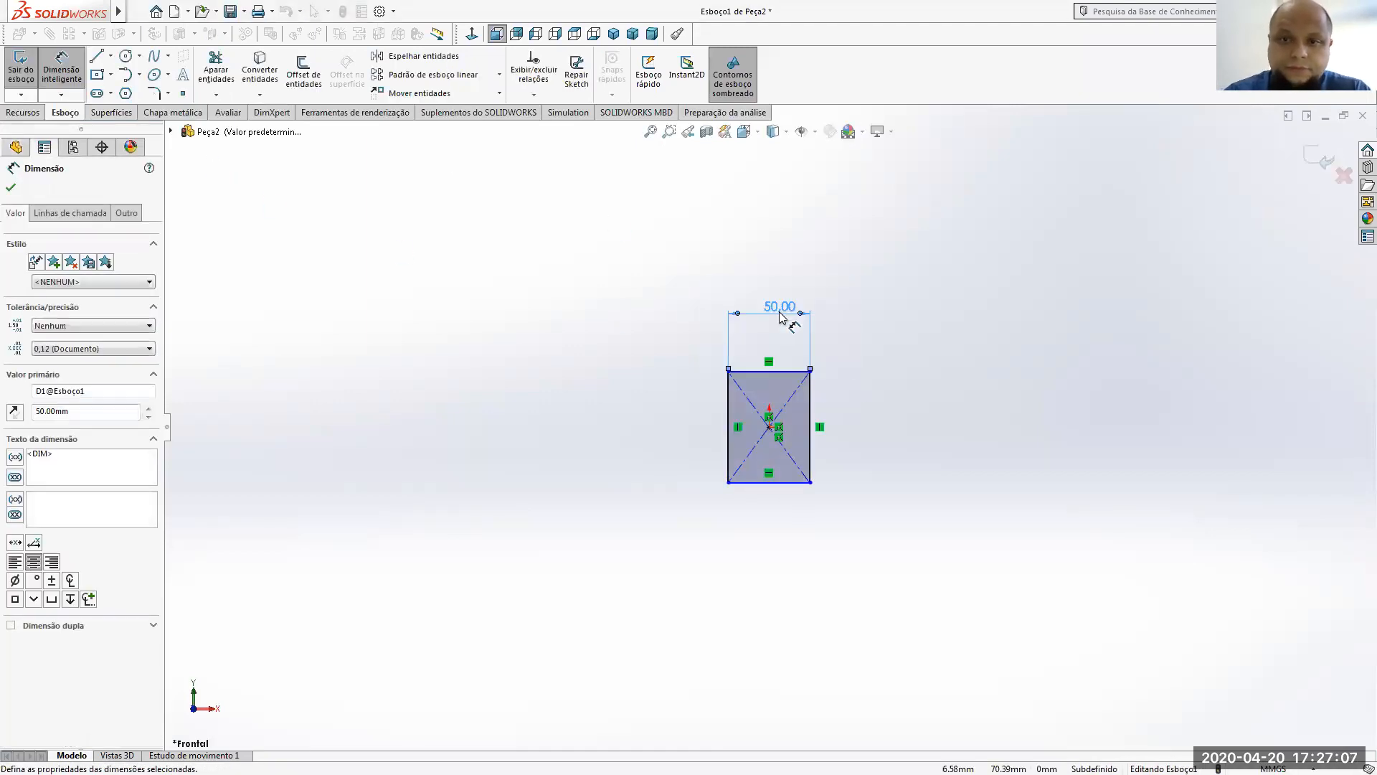
click(810, 401)
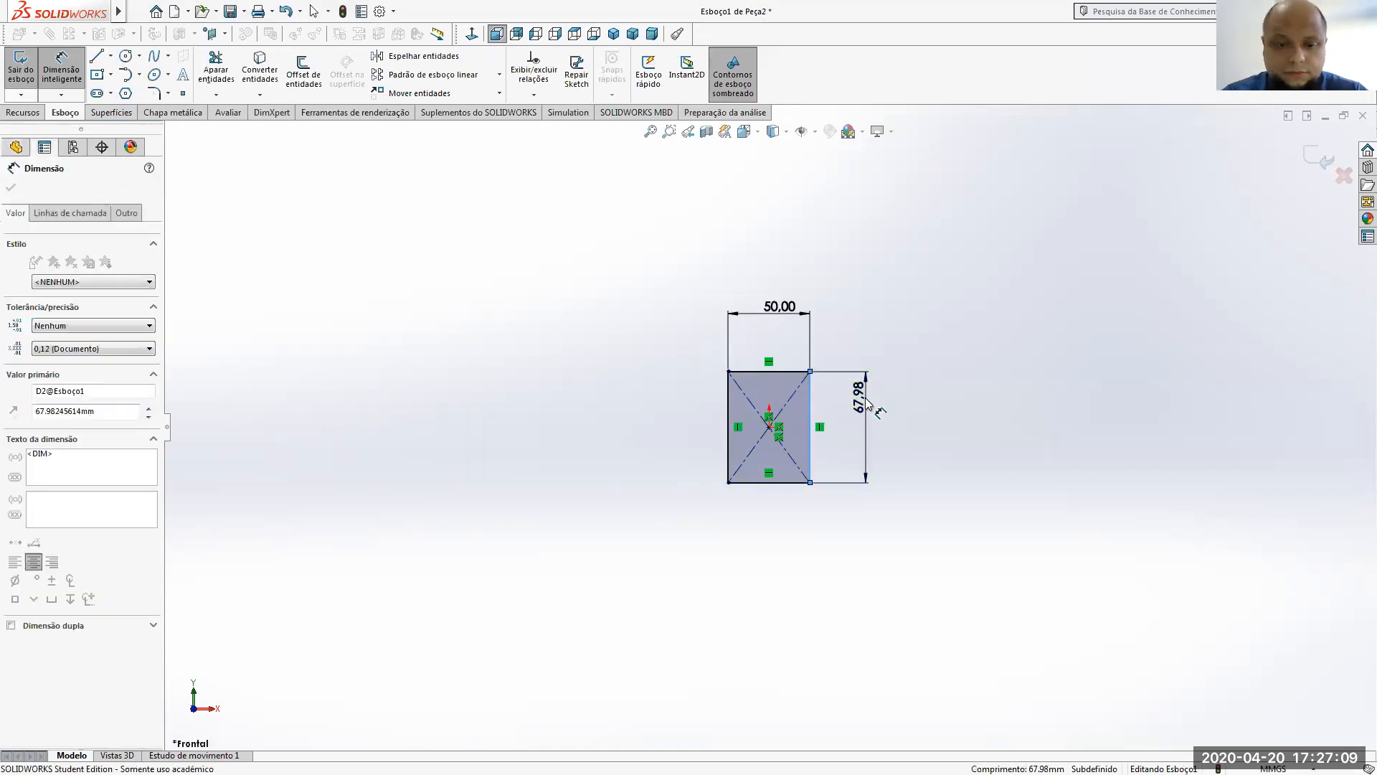
click(868, 402)
text(50)
key(Return)
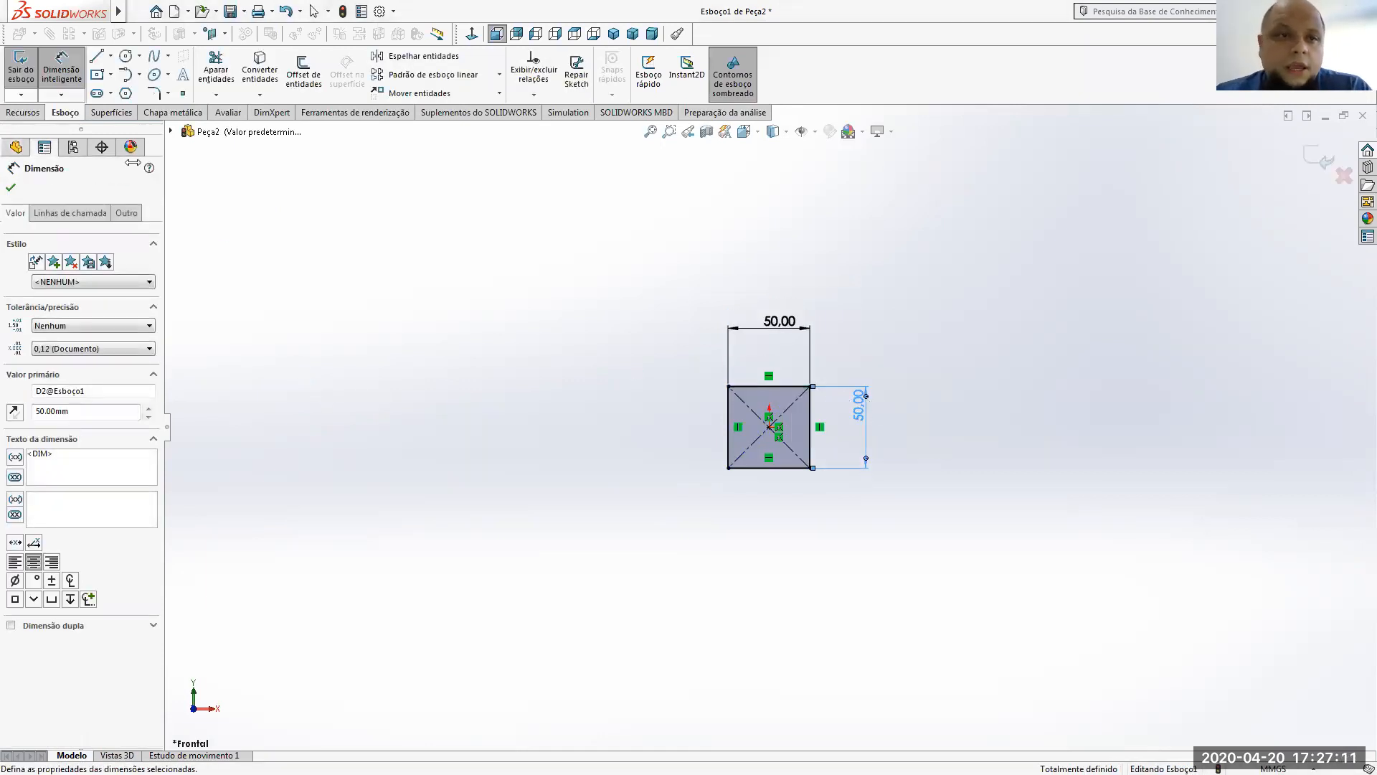
- Extrude the square profile 900 mm with the mid-plane (Plano médio) end condition
click(26, 111)
click(33, 72)
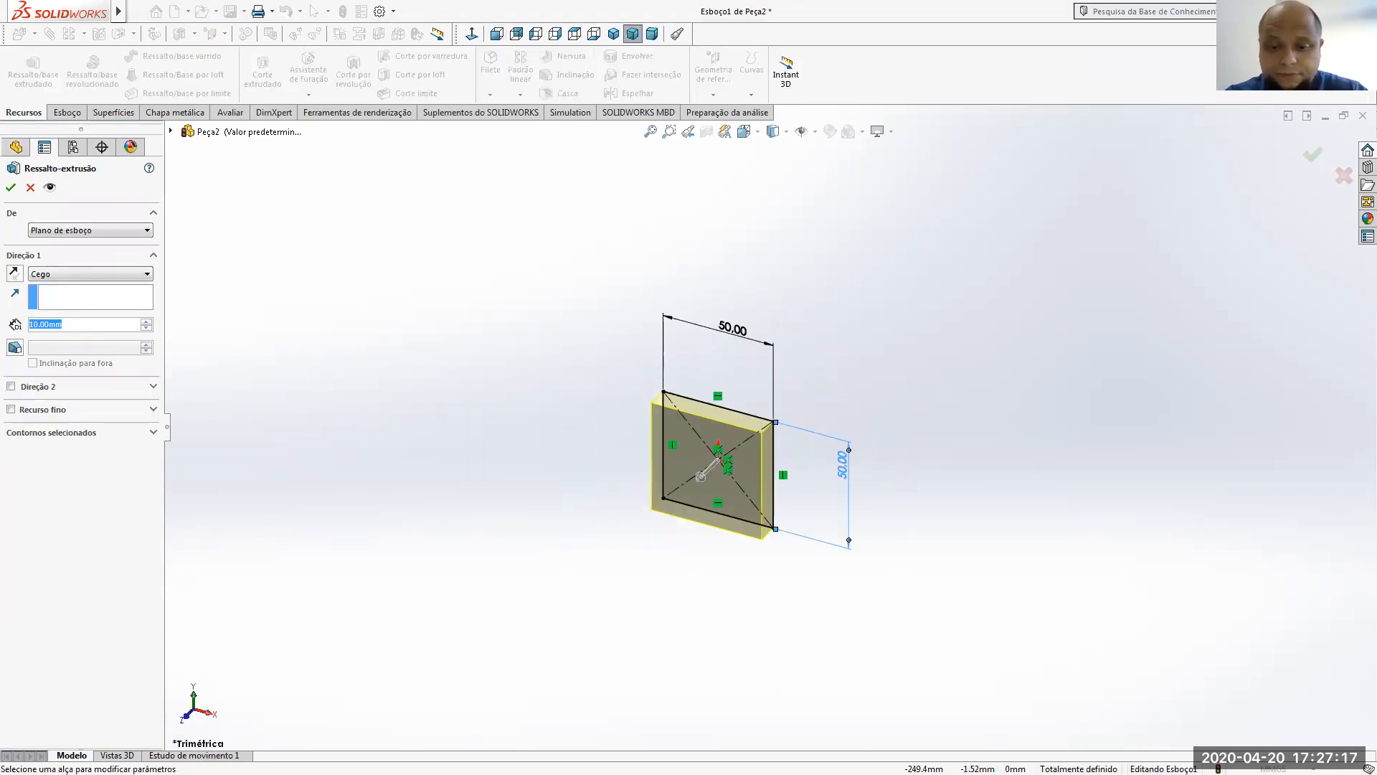
text(900)
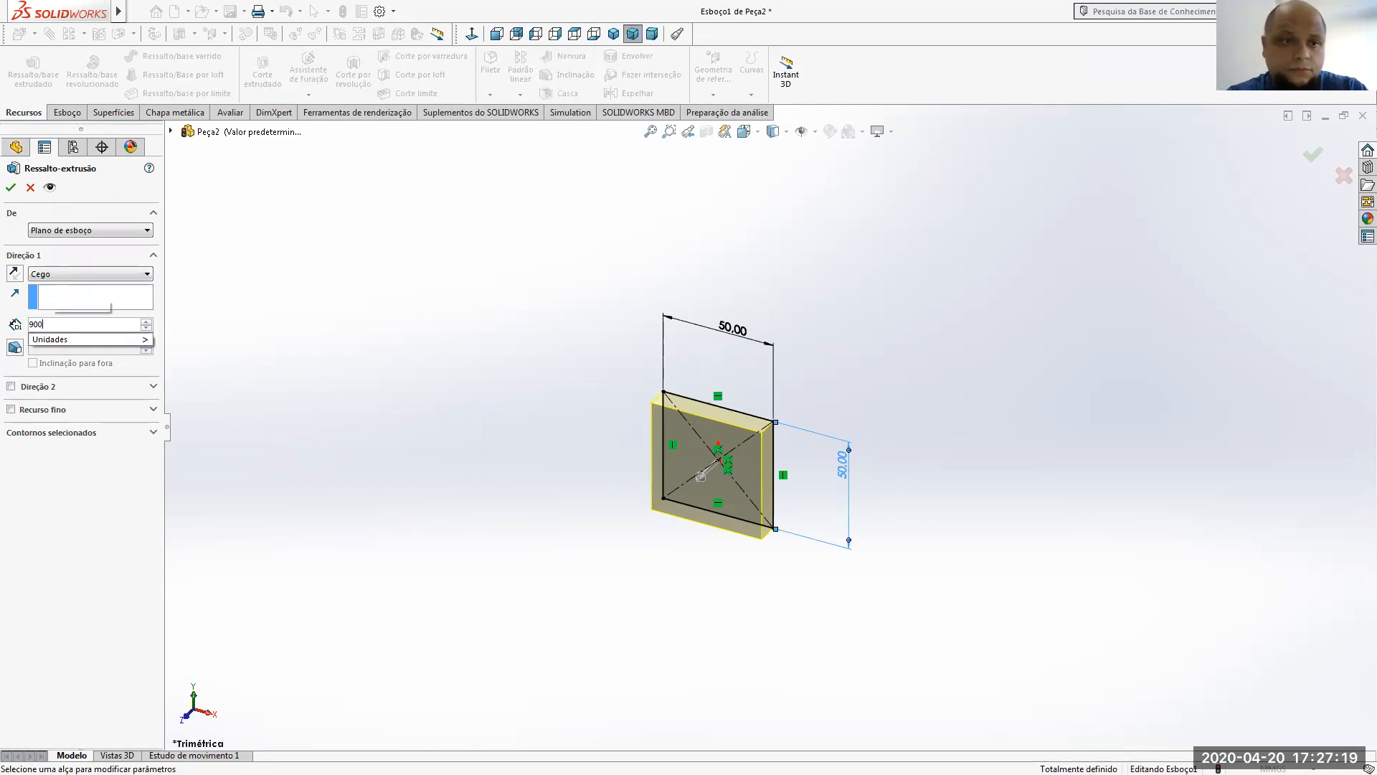
click(98, 275)
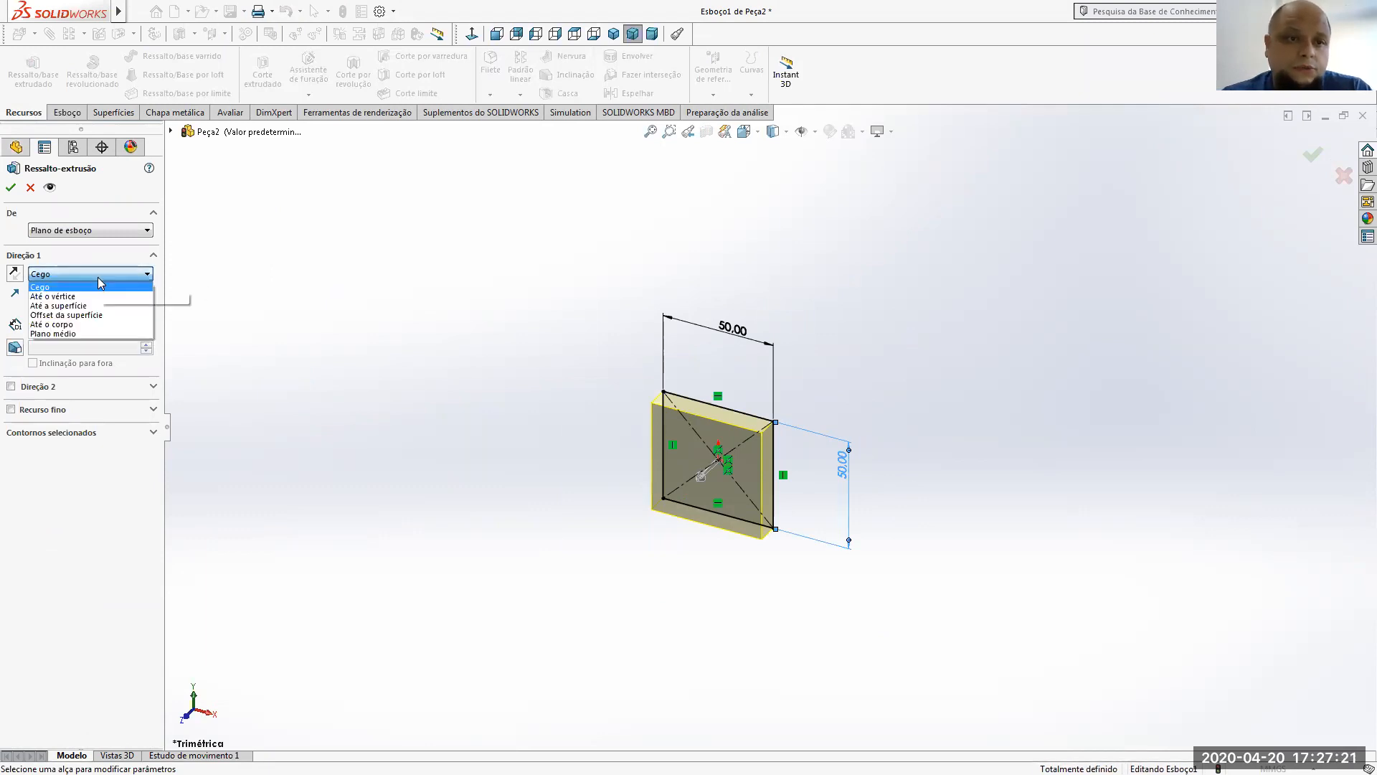
click(86, 334)
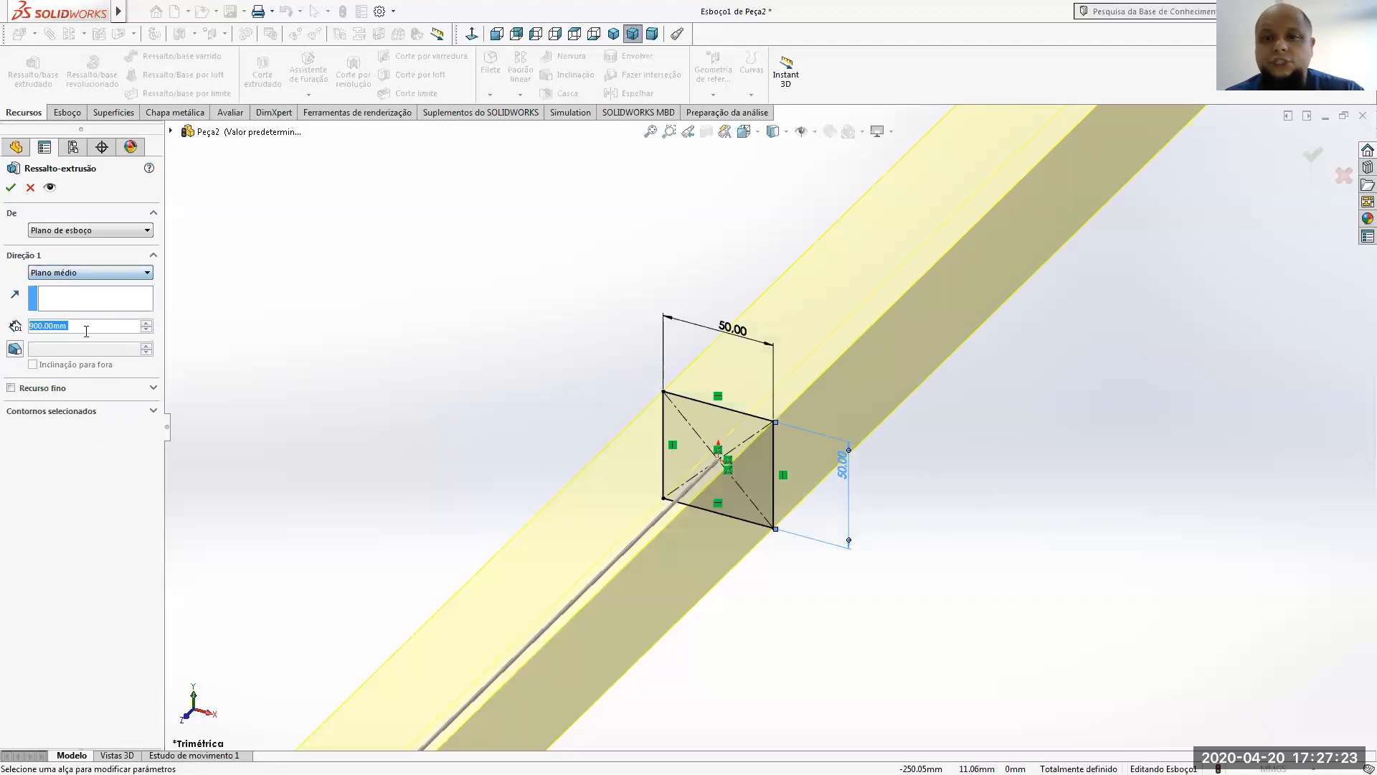
scroll(769, 534, up, 4)
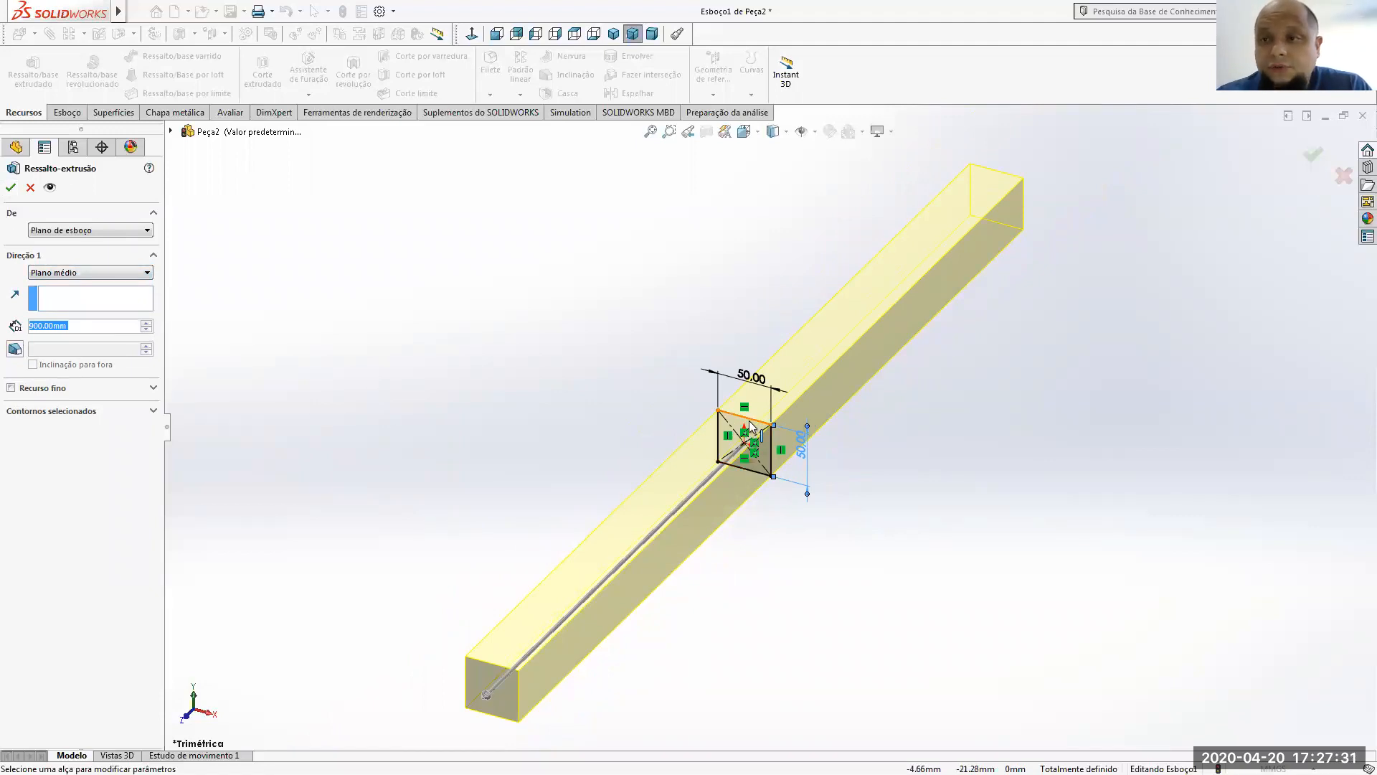
click(11, 187)
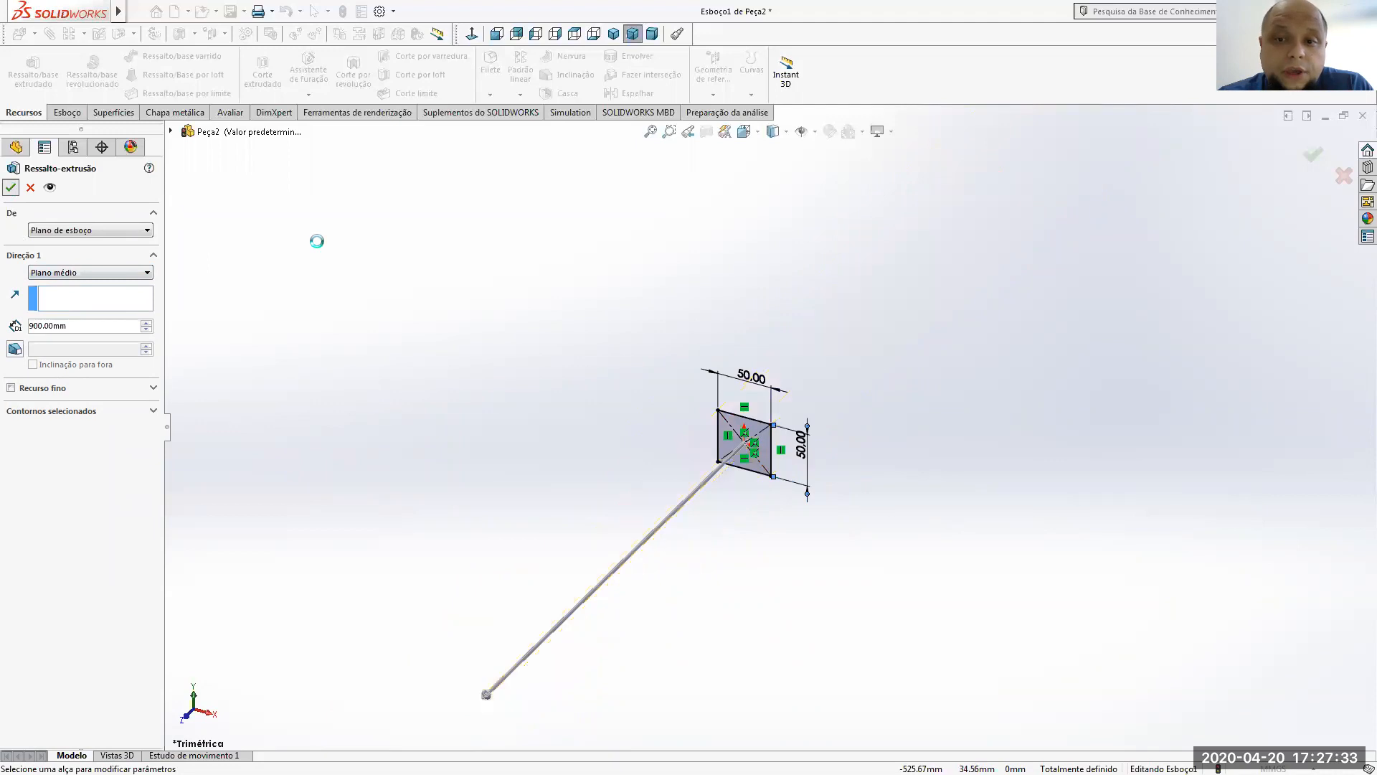
scroll(877, 508, up, 3)
mouse_move(813, 480)
middle_down()
mouse_move(723, 412)
mouse_move(790, 449)
mouse_move(781, 474)
mouse_move(795, 491)
middle_up()
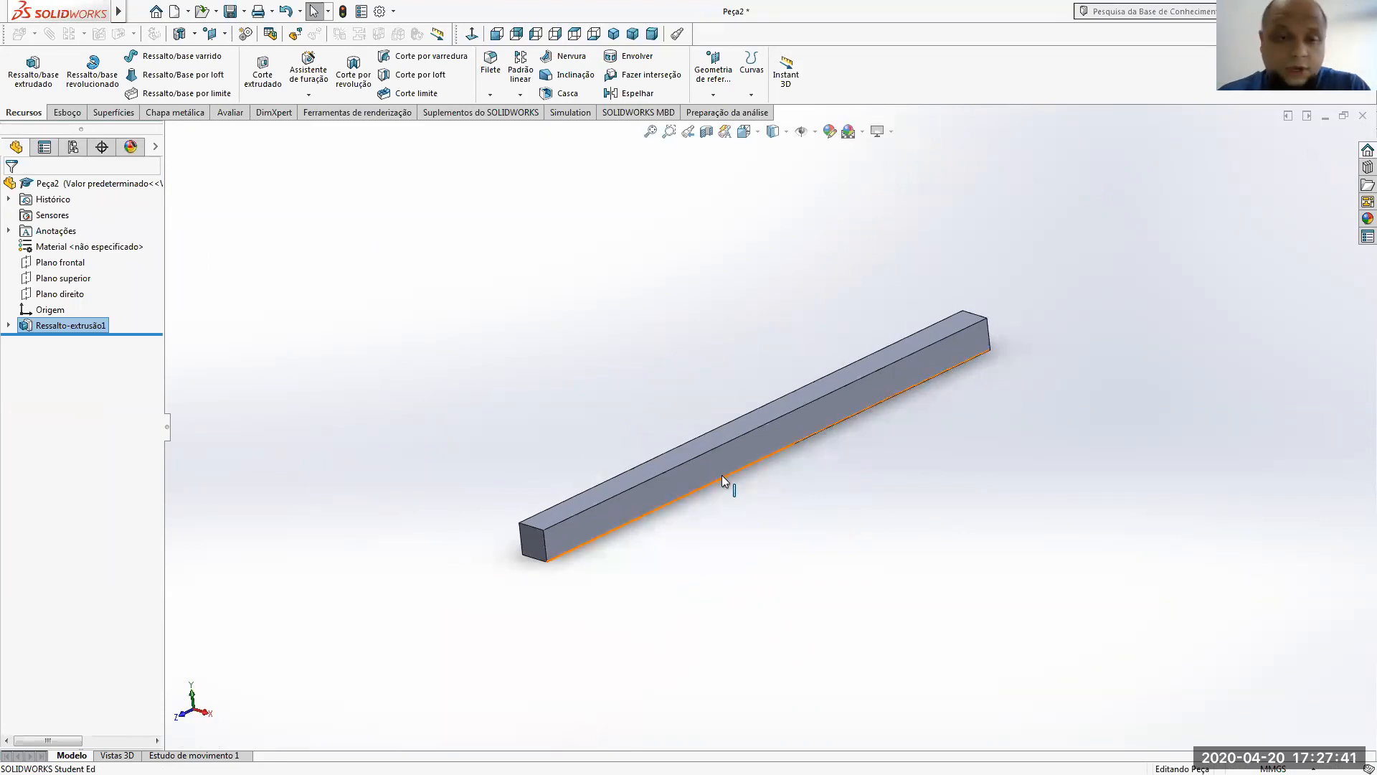
- Create a reference plane offset 400 mm from the front plane (Plano frontal)
click(706, 92)
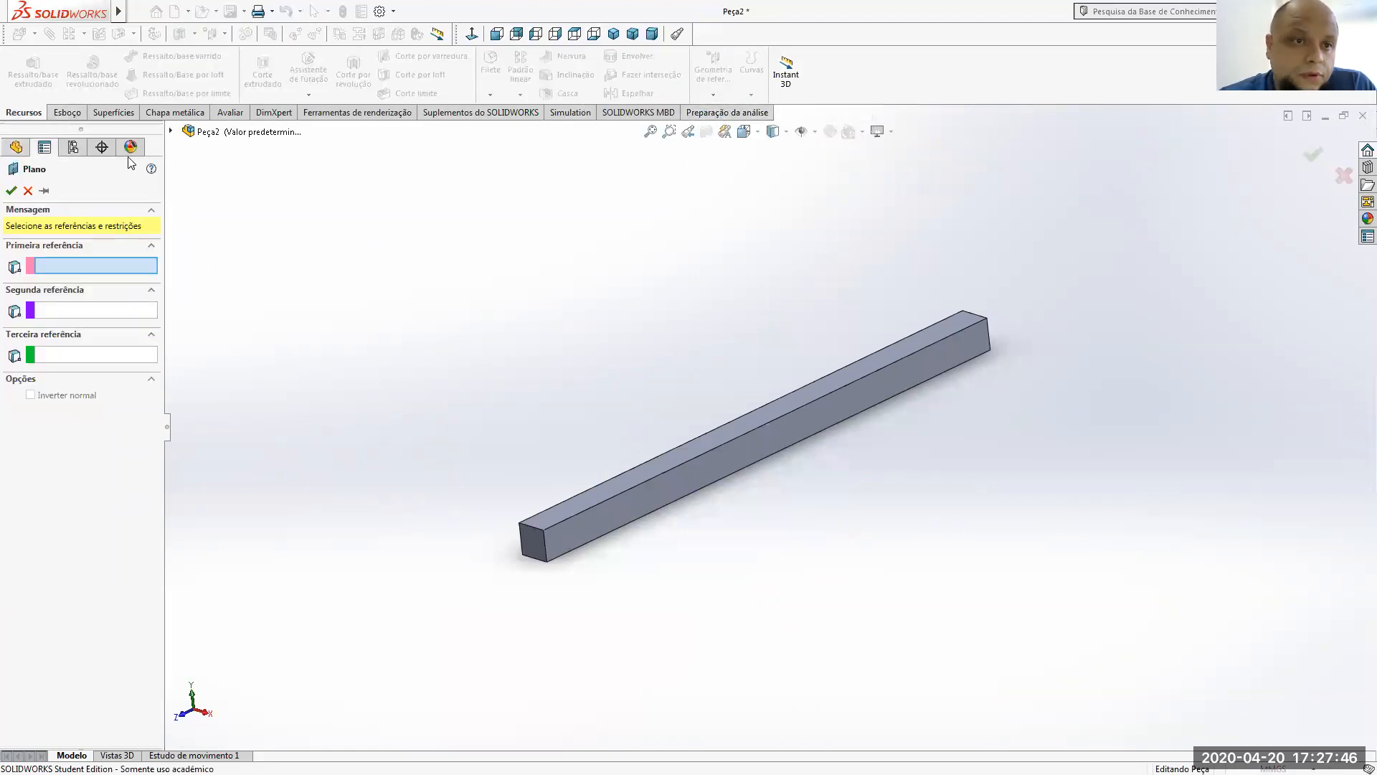
click(171, 131)
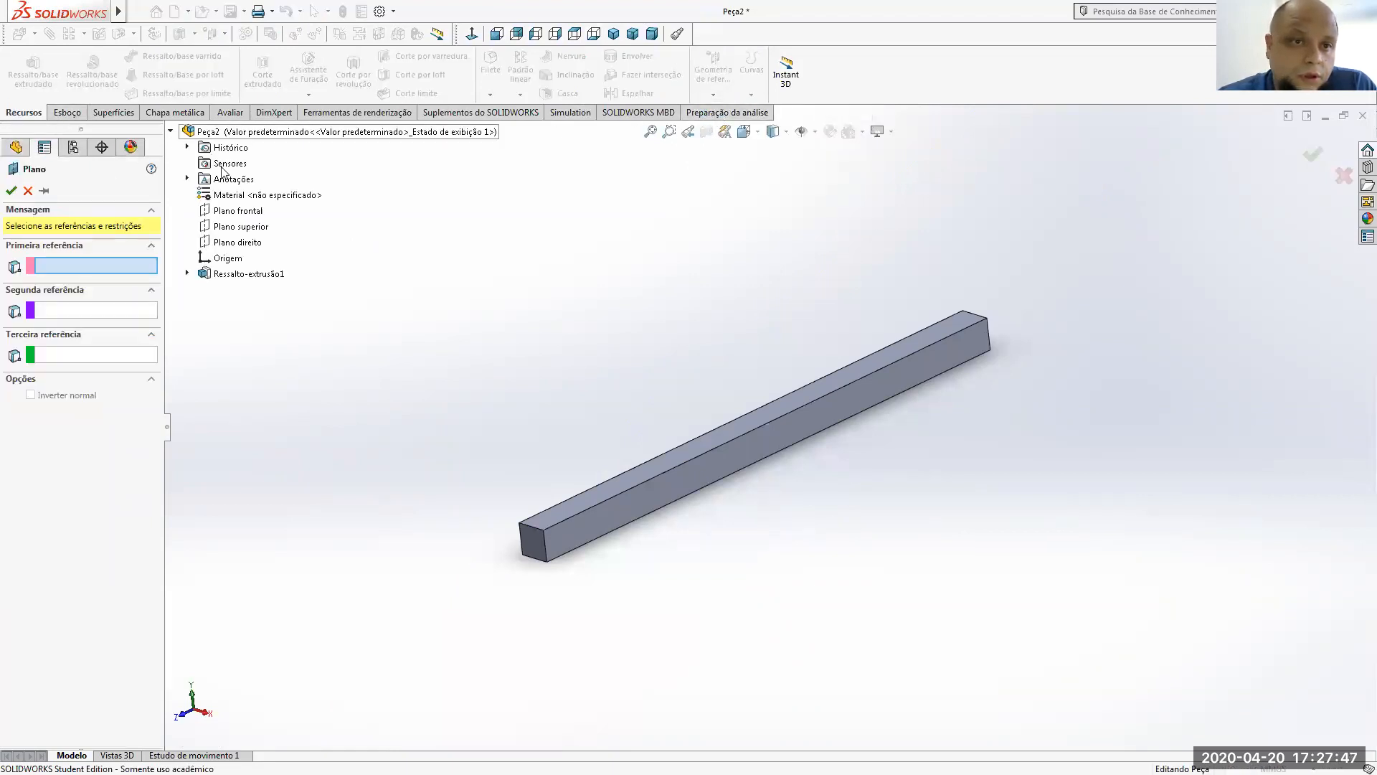
click(239, 210)
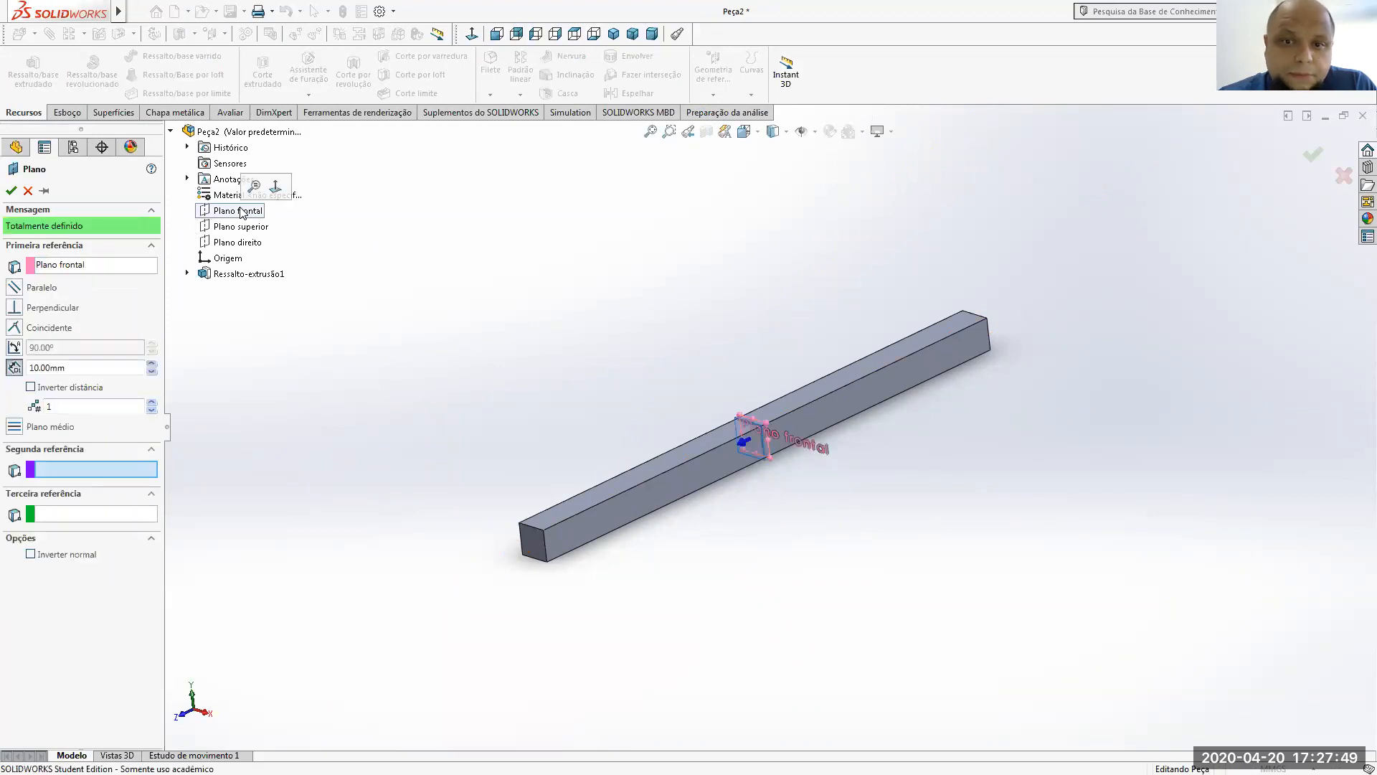
double_click(92, 366)
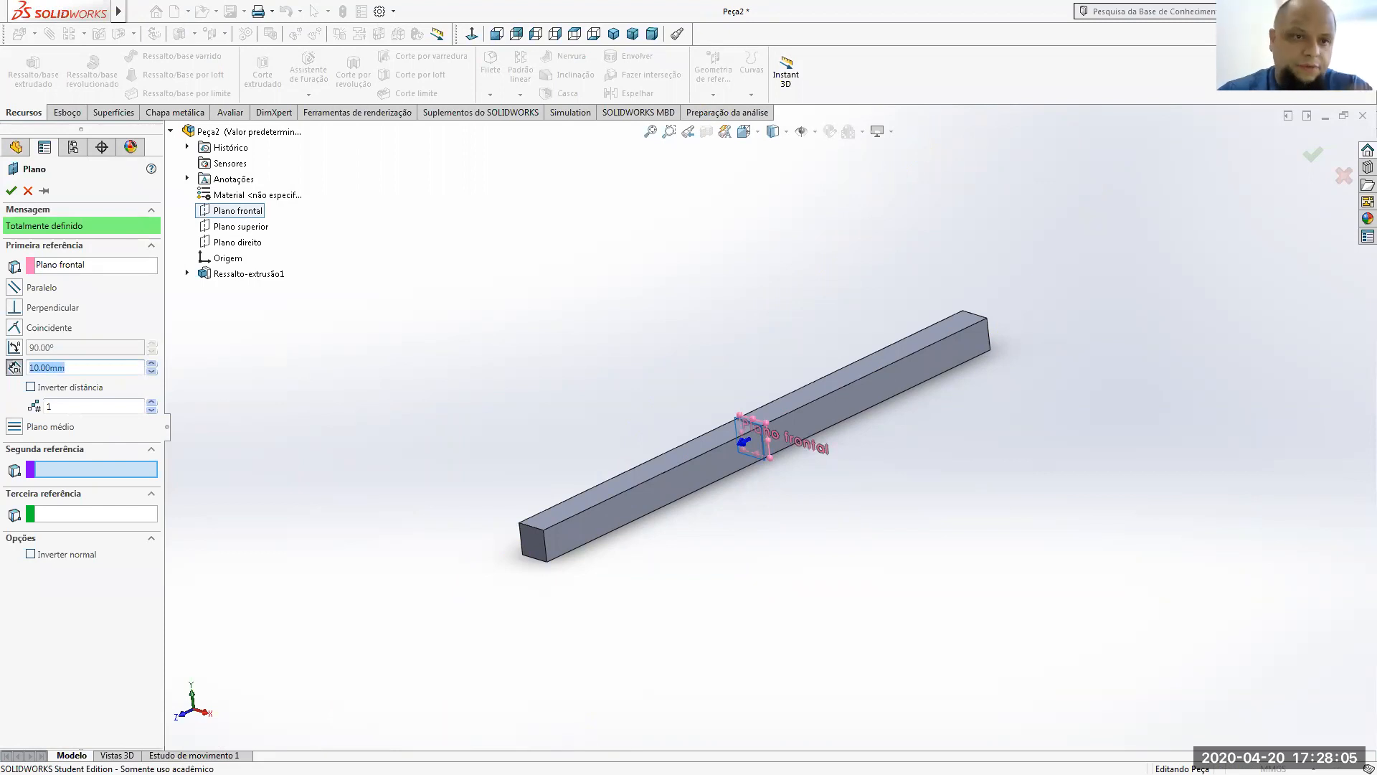
text(400)
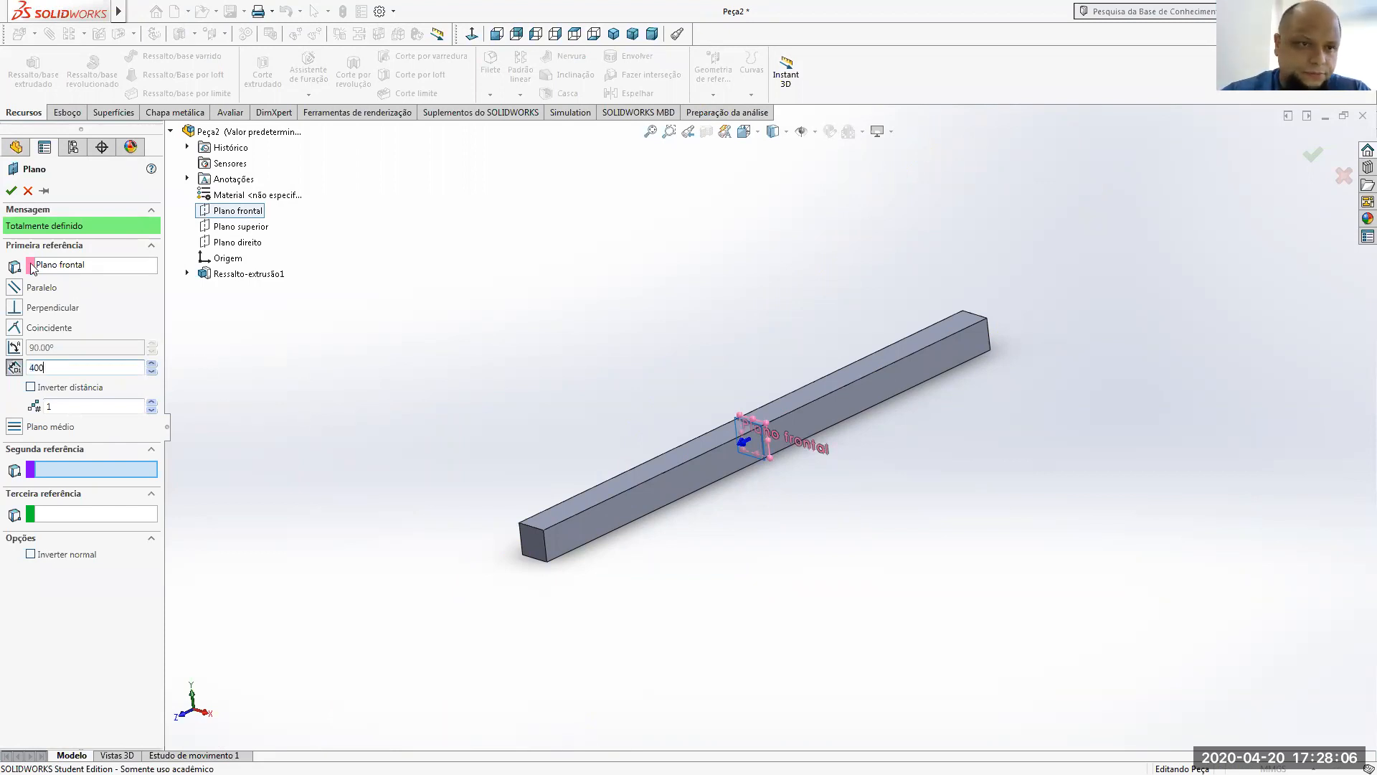
click(12, 191)
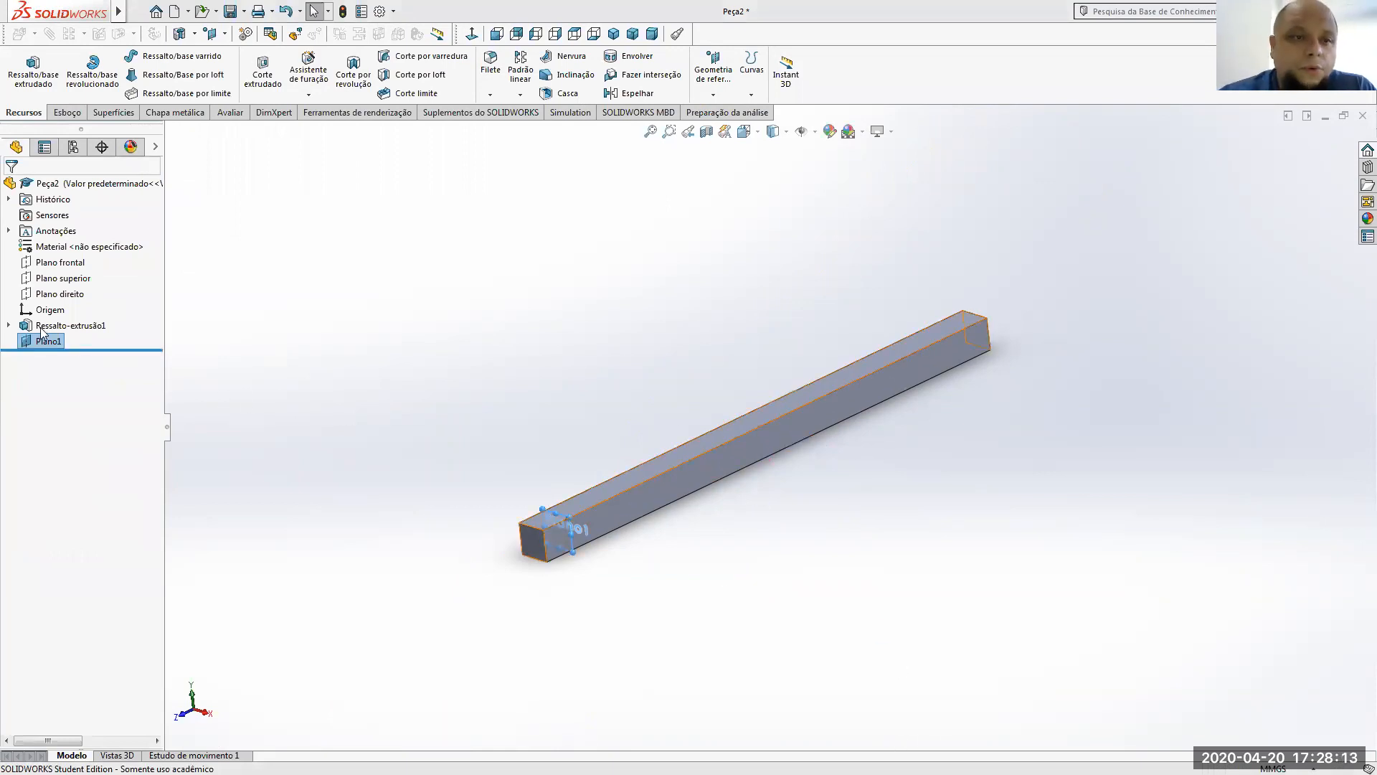
- On the new offset plane, sketch a closed trapezoid from the bar's two lower corners down to a horizontal base about 408 mm long
click(69, 115)
click(23, 71)
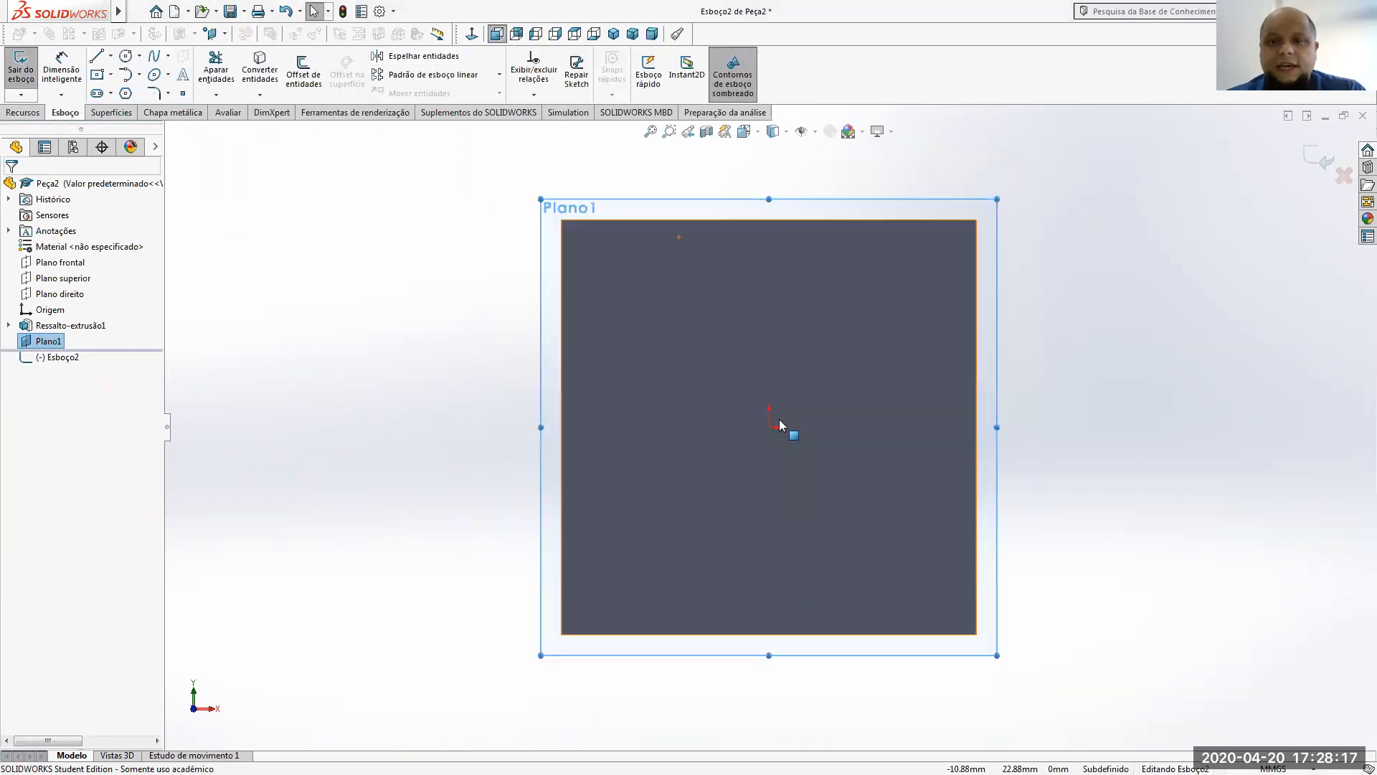
scroll(779, 424, up, 8)
key(l)
scroll(746, 467, down, 2)
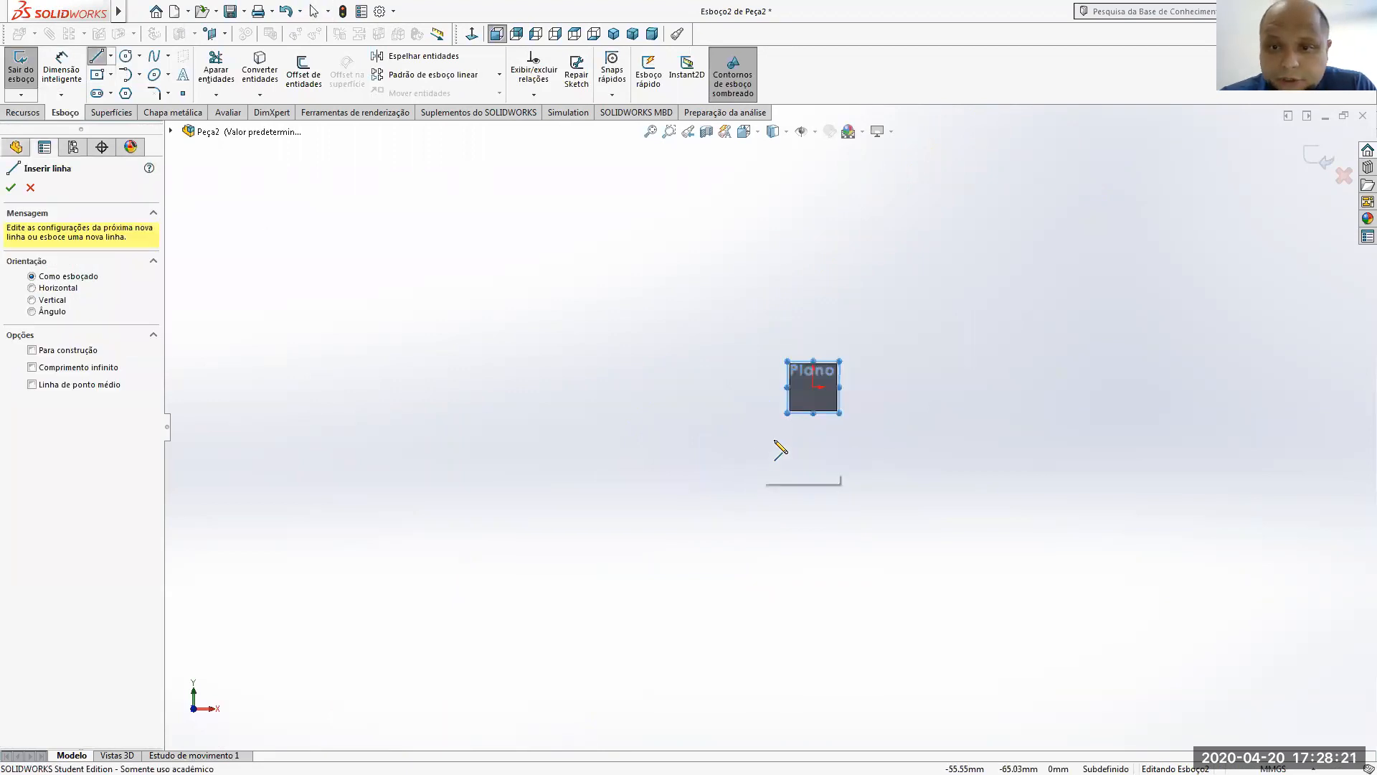
scroll(781, 450, down, 2)
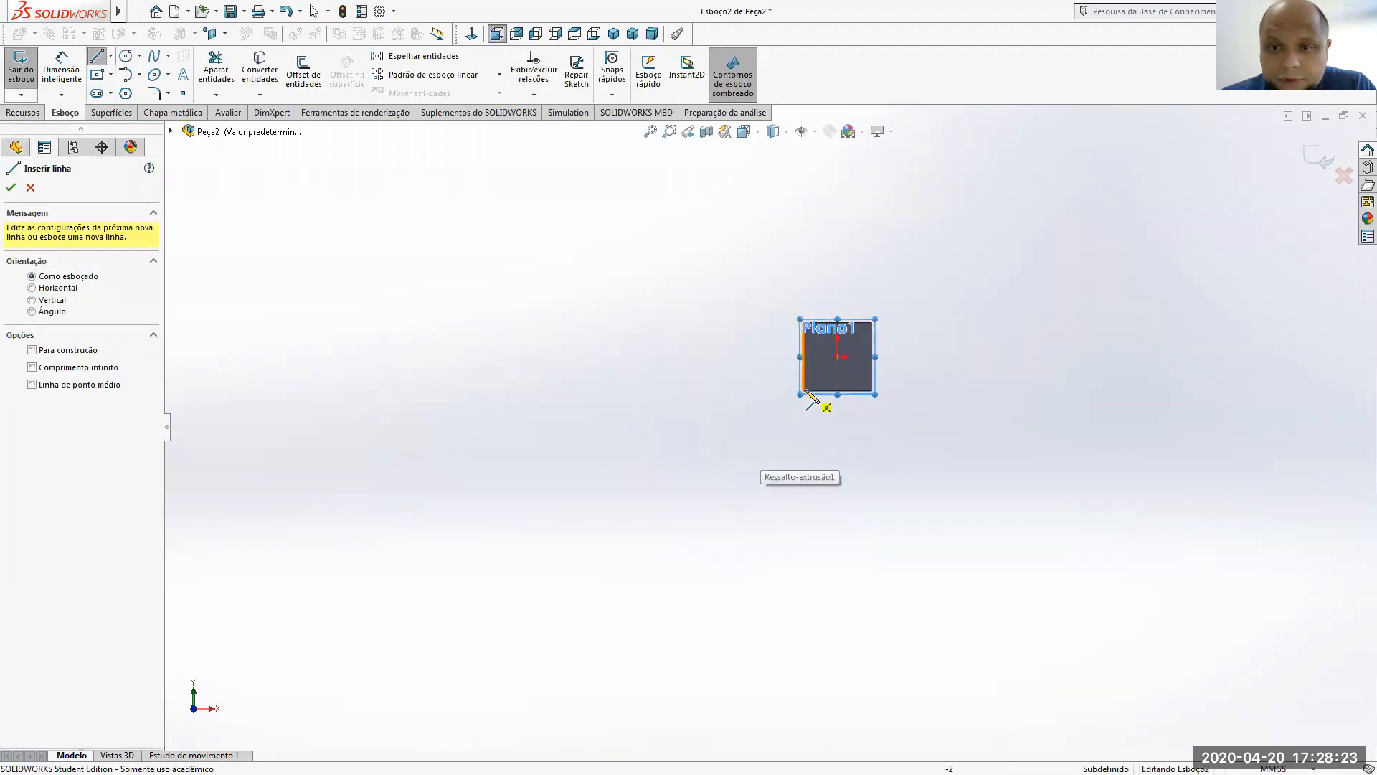
click(803, 394)
scroll(718, 581, up, 3)
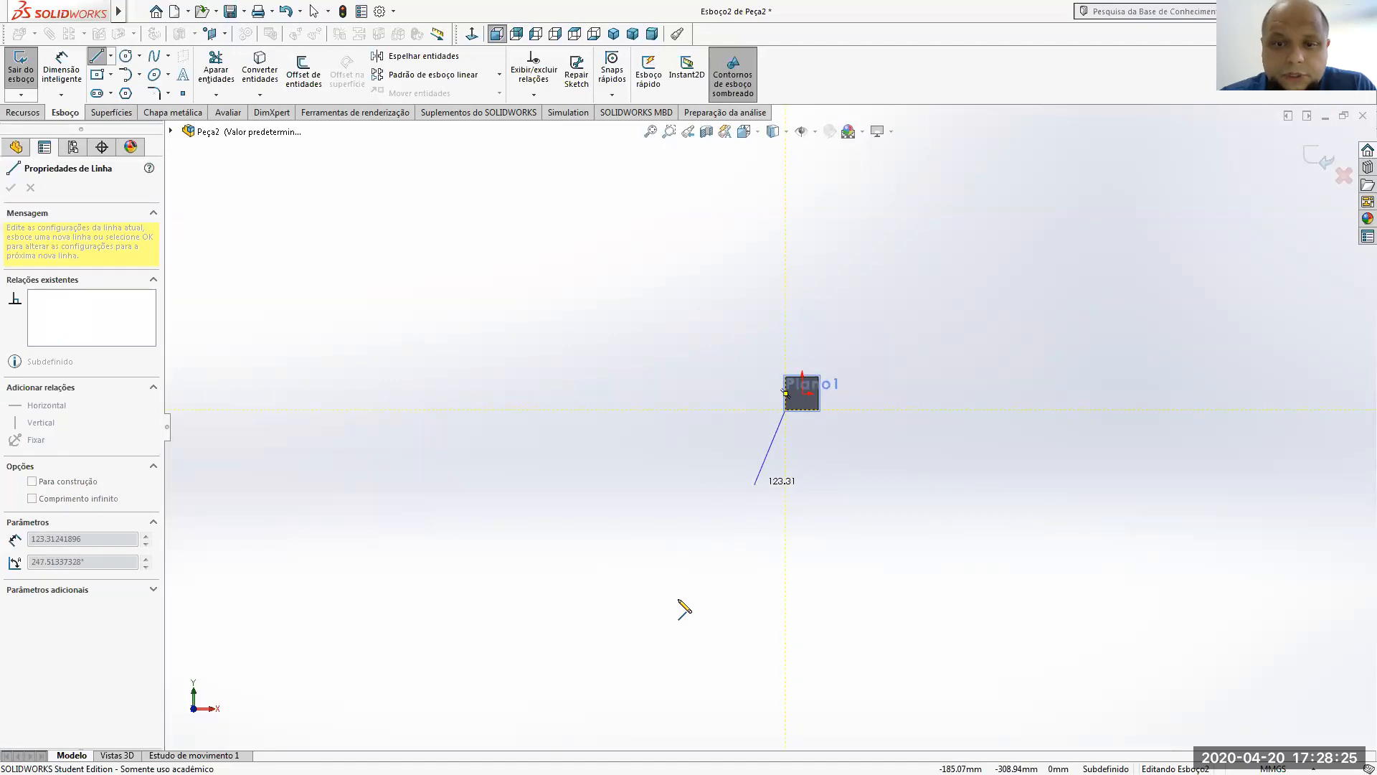
click(658, 619)
click(929, 619)
click(818, 418)
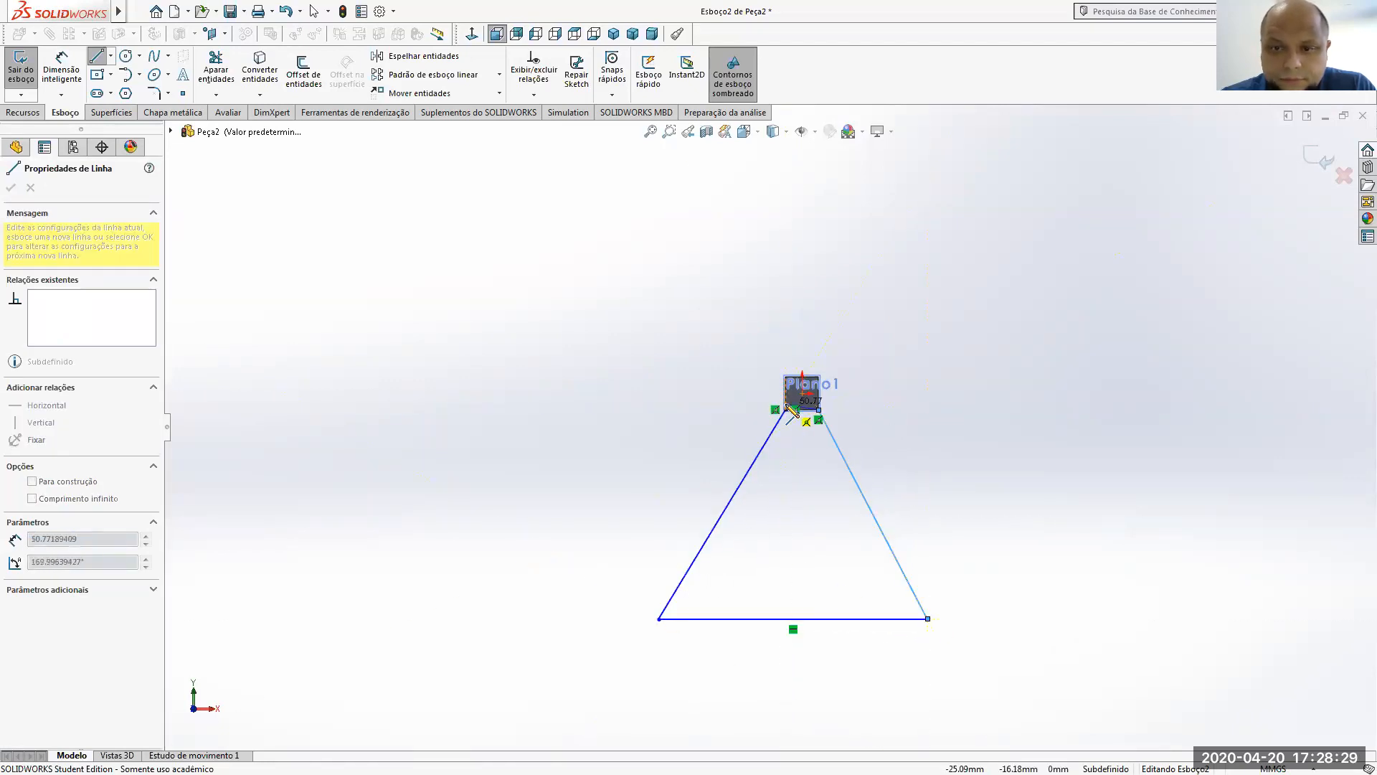
click(786, 409)
scroll(873, 459, up, 4)
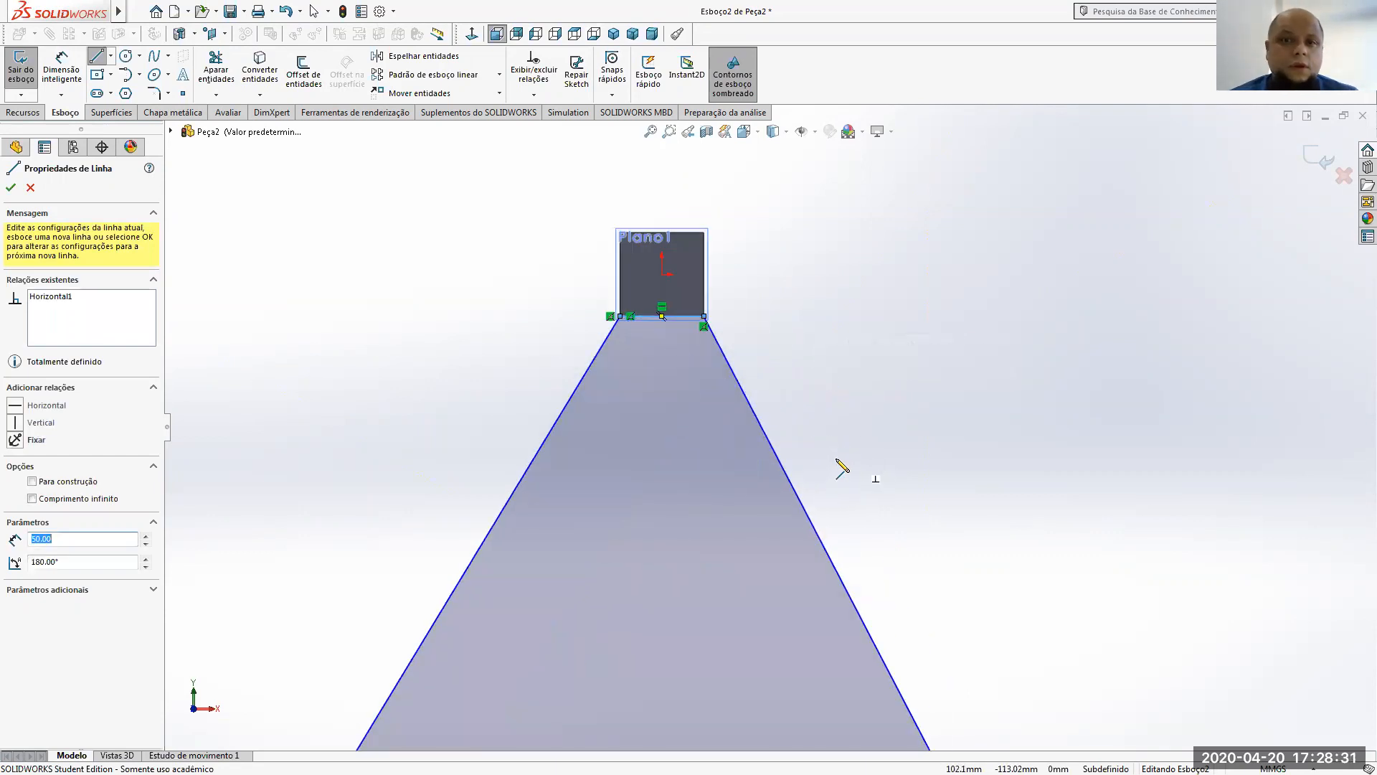
scroll(754, 535, down, 5)
key(Escape)
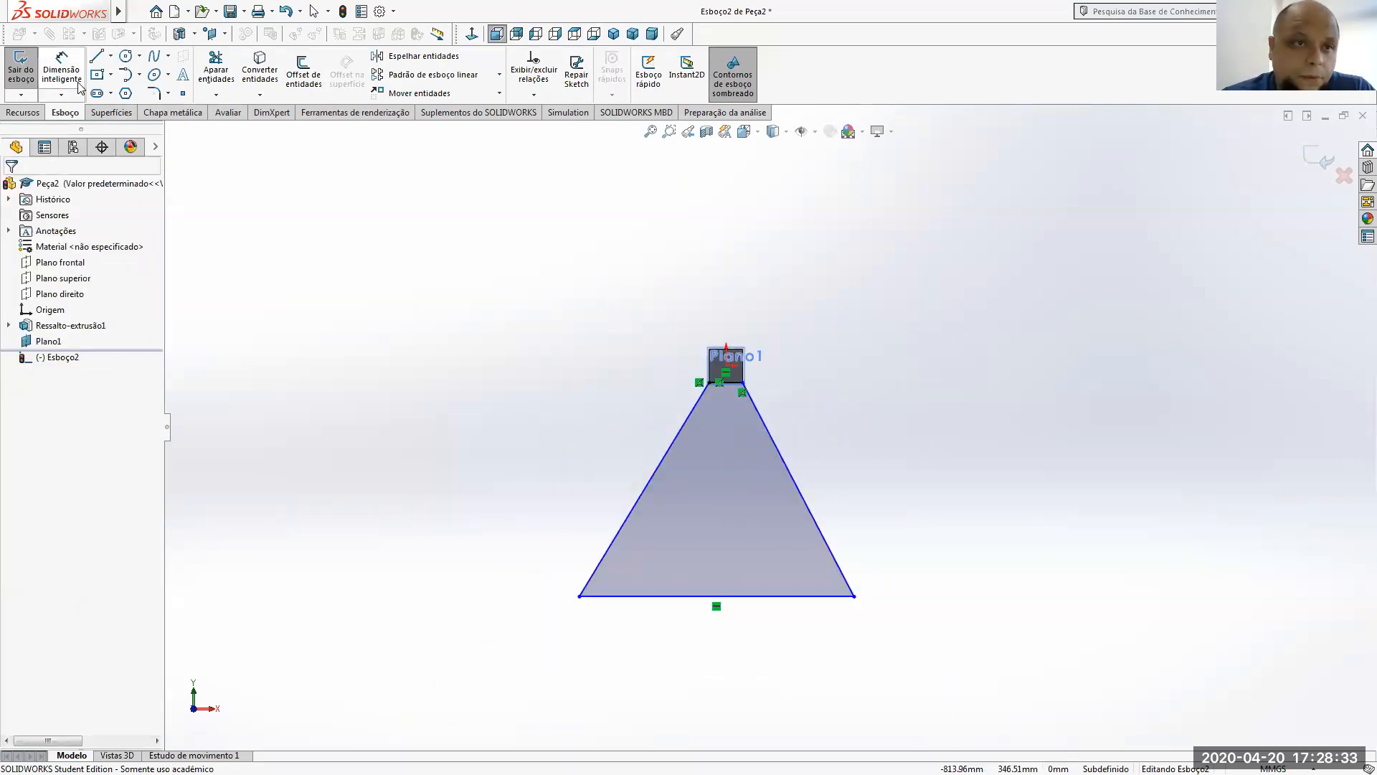
- Dimension the trapezoid's horizontal base to 500 mm
click(79, 87)
click(660, 596)
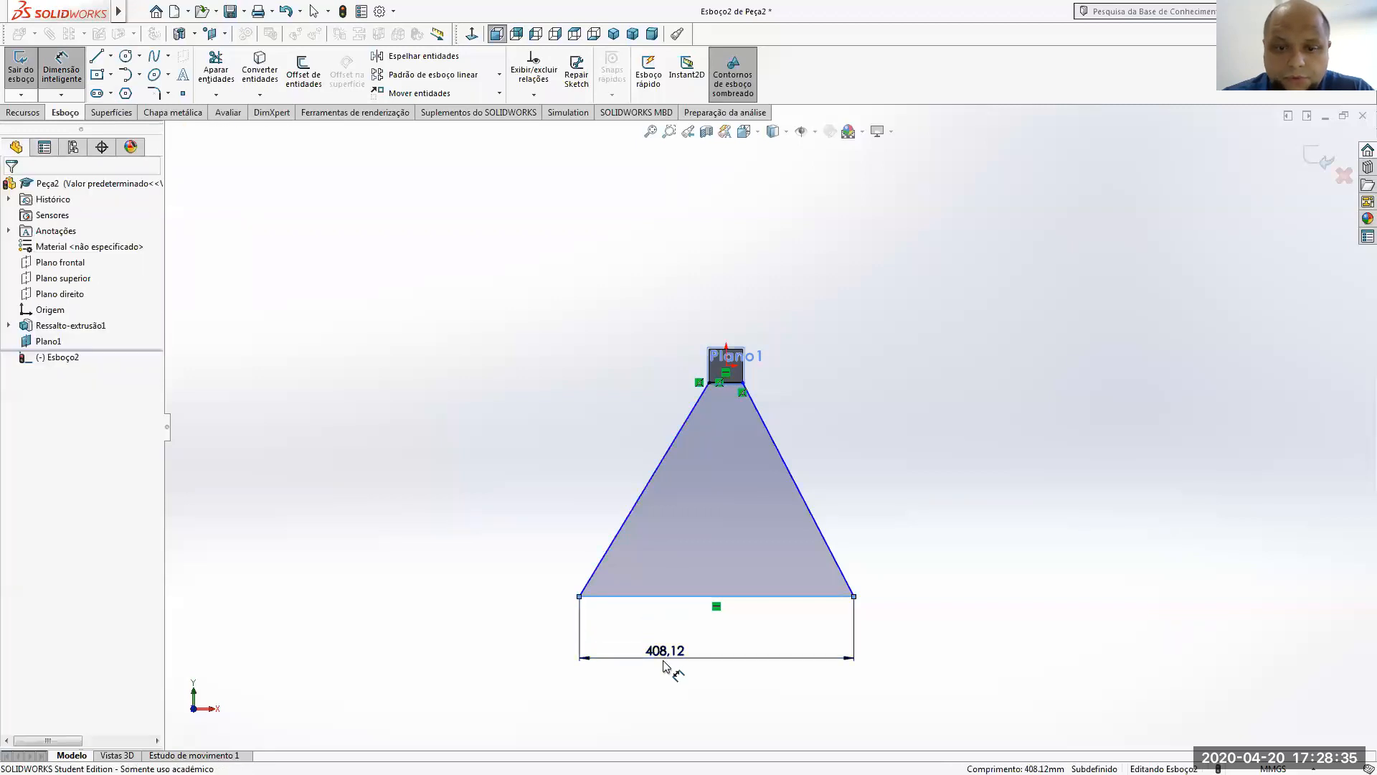
click(664, 666)
text(500)
key(Return)
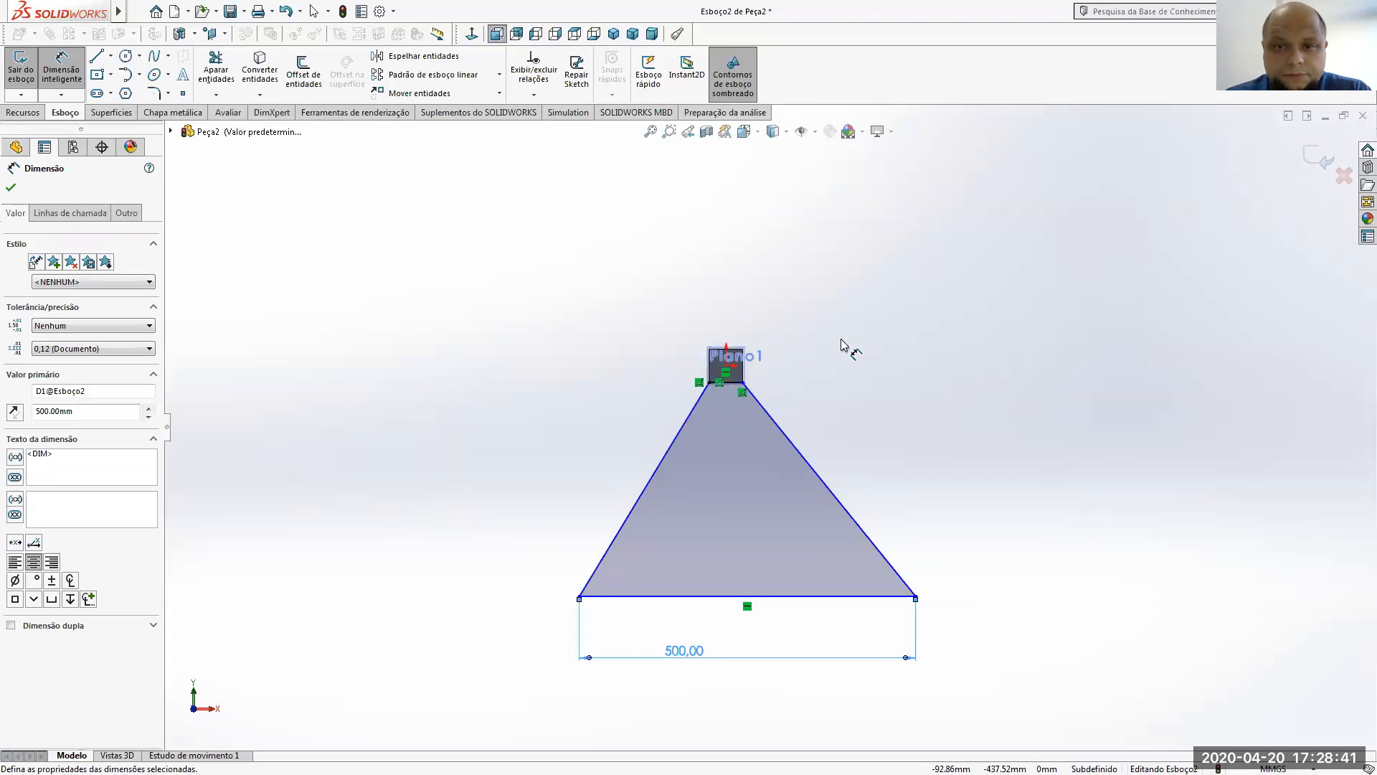
- Dimension the vertical distance from the bar's top edge to the trapezoid's base as 900 mm
click(861, 366)
scroll(760, 395, down, 2)
click(704, 352)
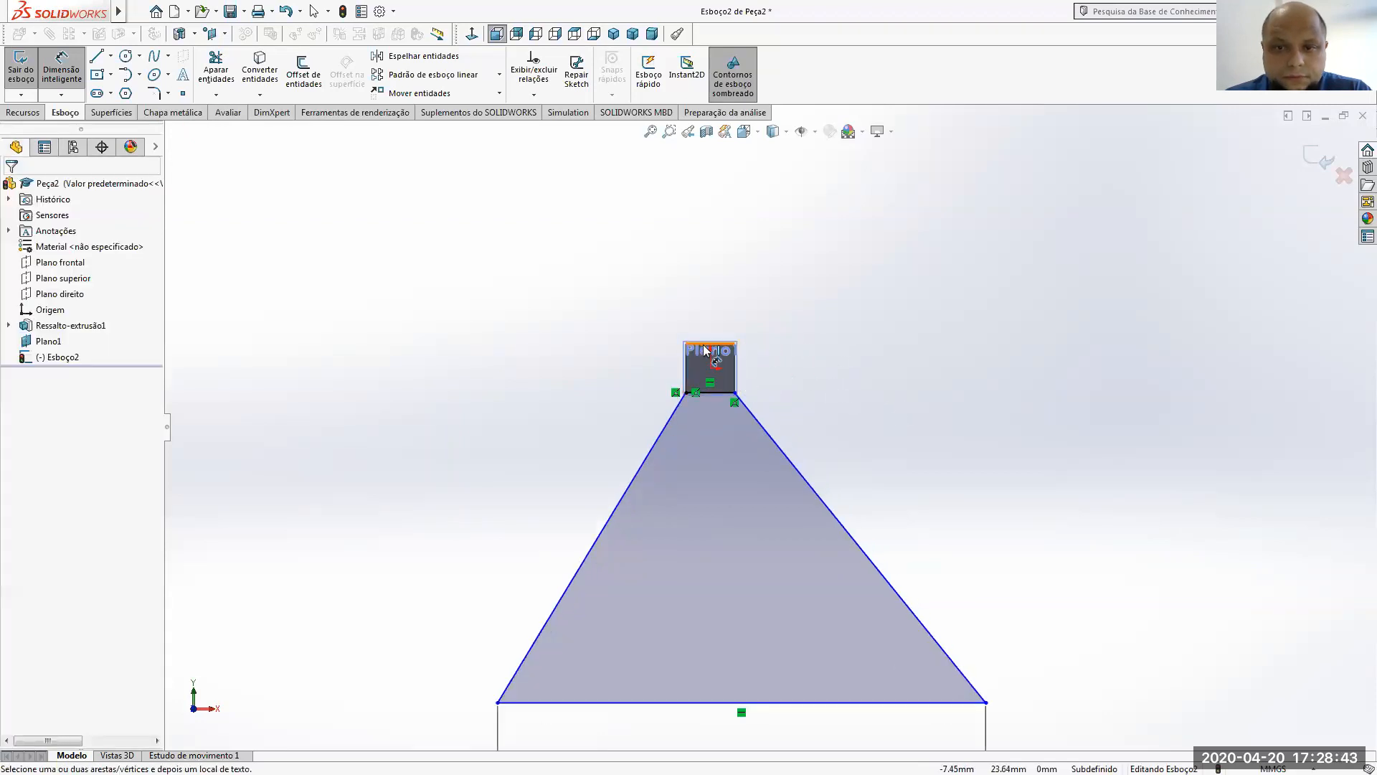
click(746, 702)
click(437, 545)
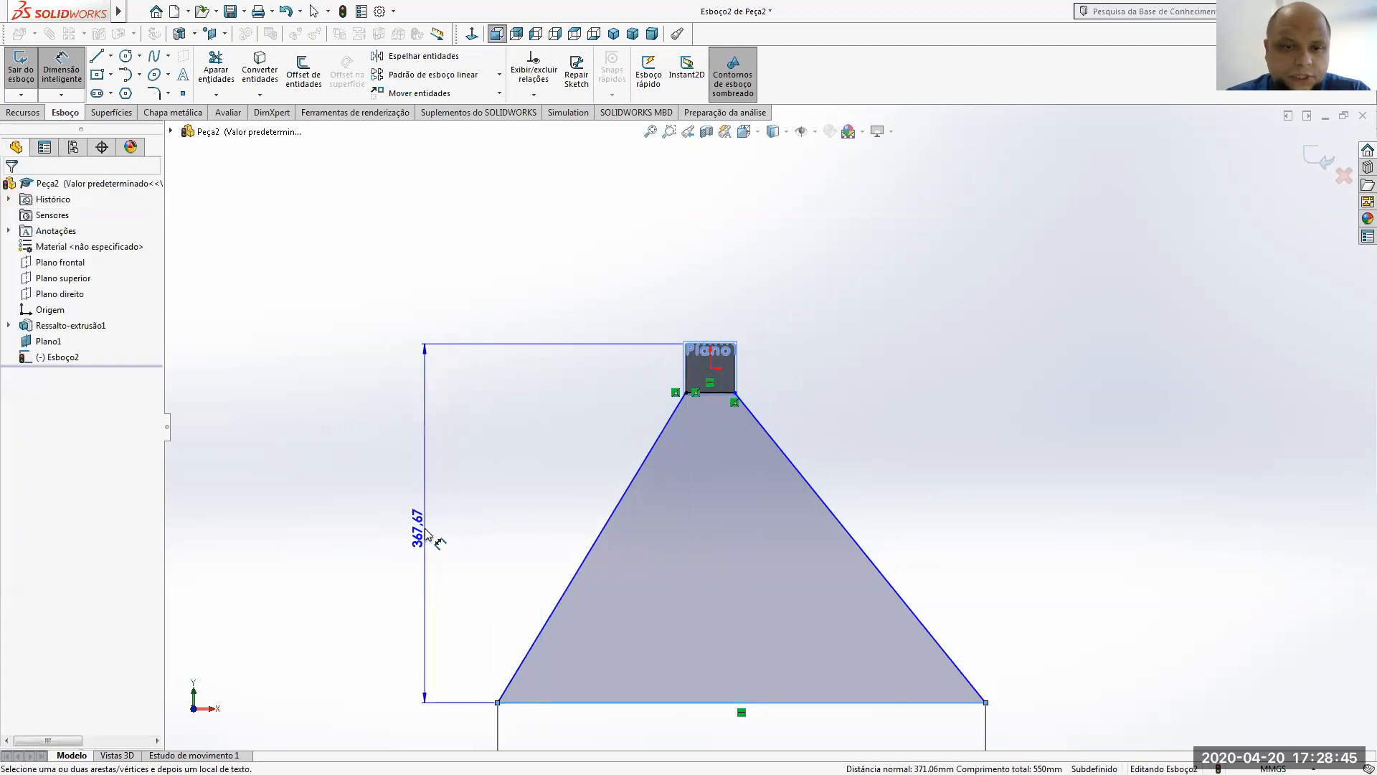
text(900)
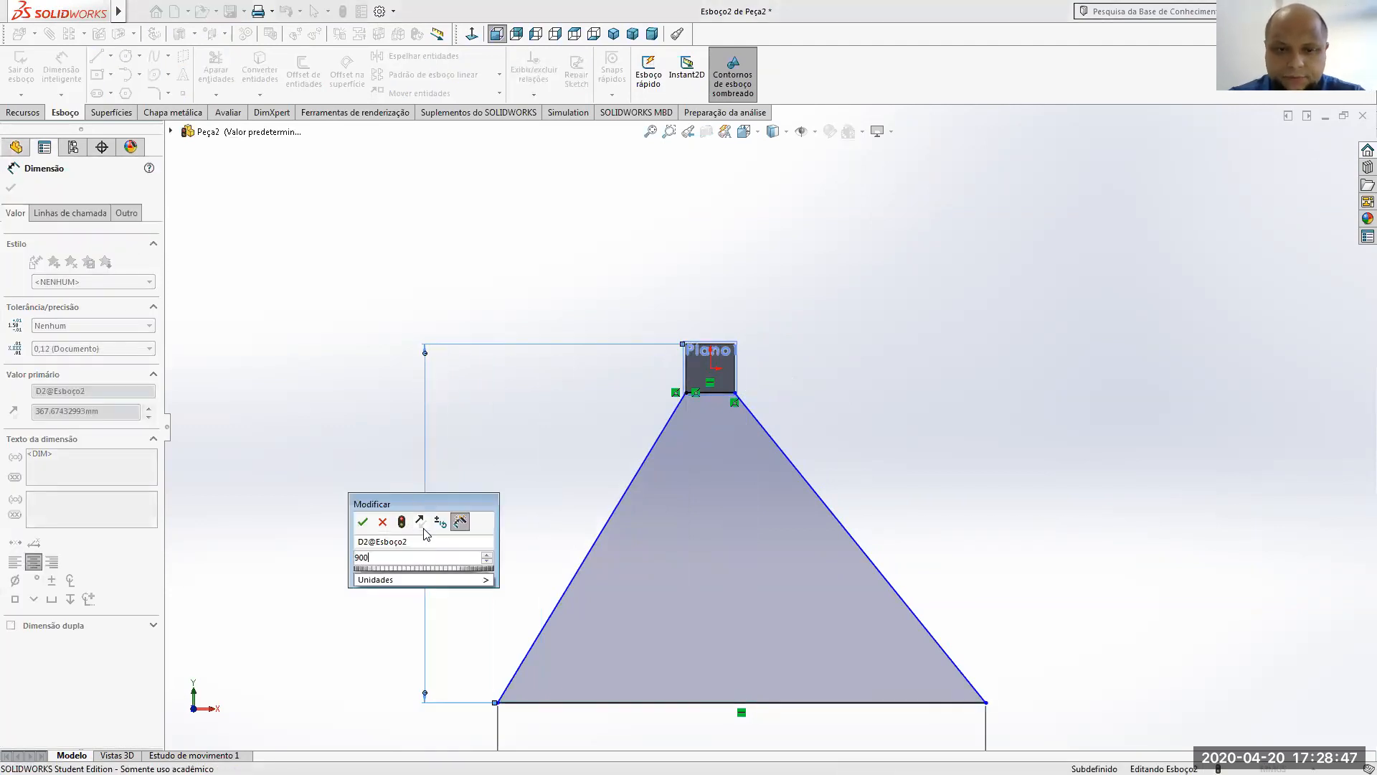
key(Return)
- Dimension the horizontal distance from the origin to the base's left endpoint as 250 mm
scroll(756, 554, up, 2)
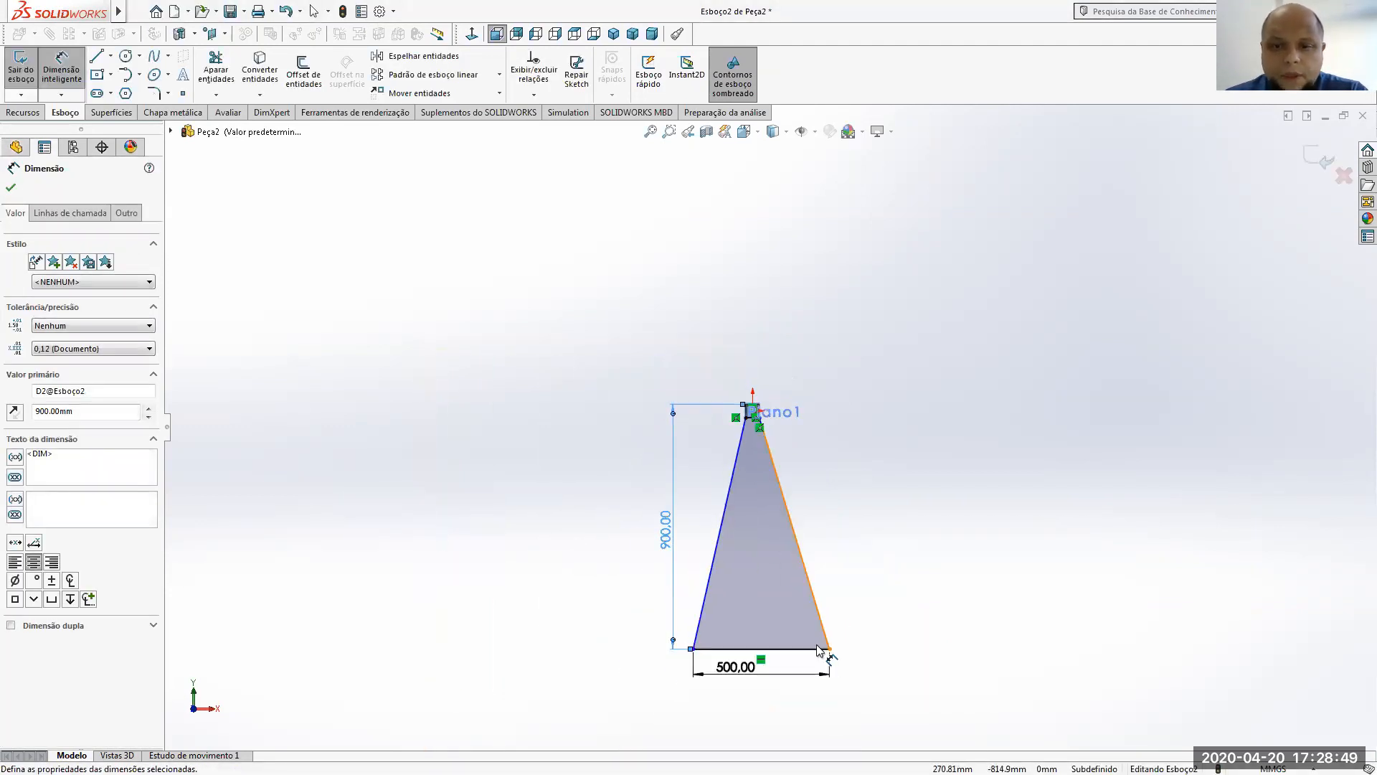
scroll(821, 657, down, 3)
scroll(693, 423, up, 1)
scroll(663, 277, down, 5)
scroll(747, 256, down, 1)
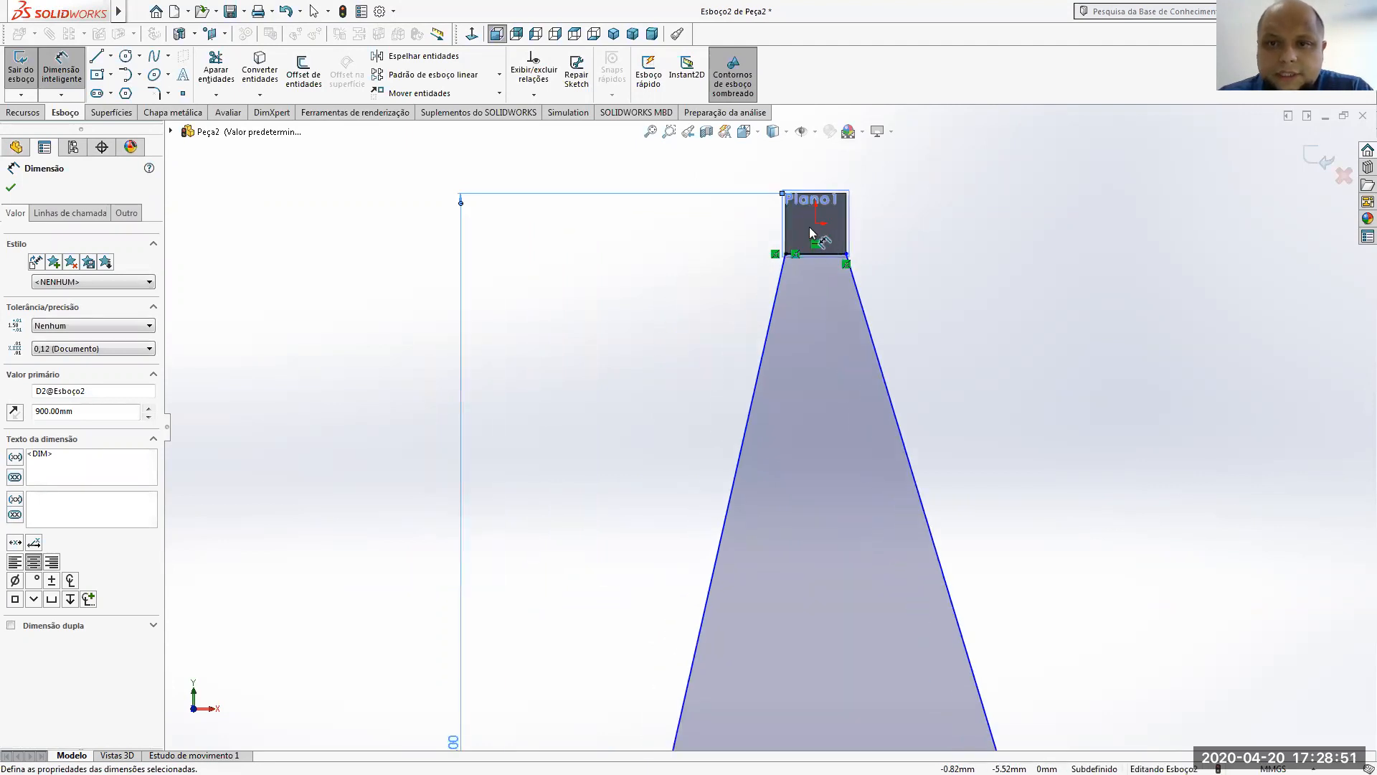
click(815, 223)
scroll(764, 637, up, 4)
scroll(764, 645, up, 2)
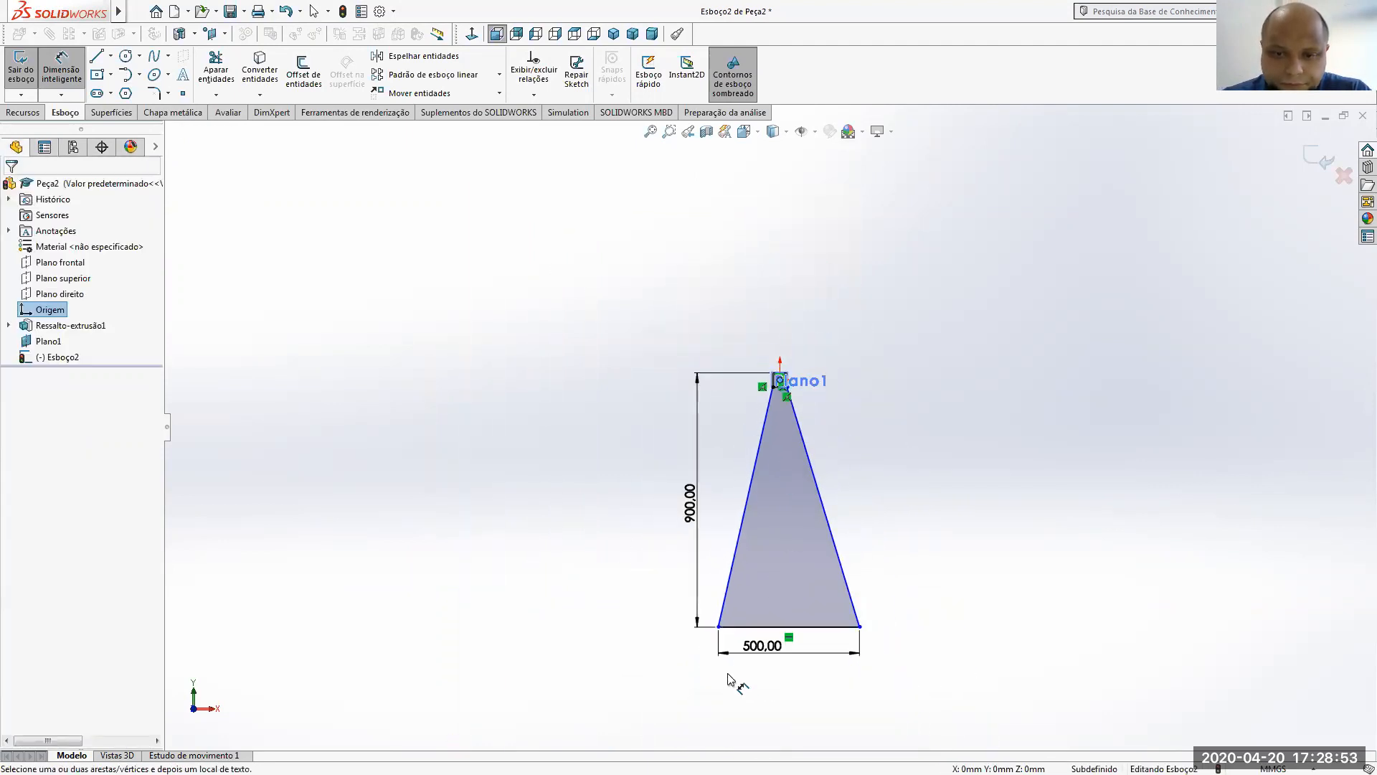
scroll(732, 678, down, 2)
click(719, 545)
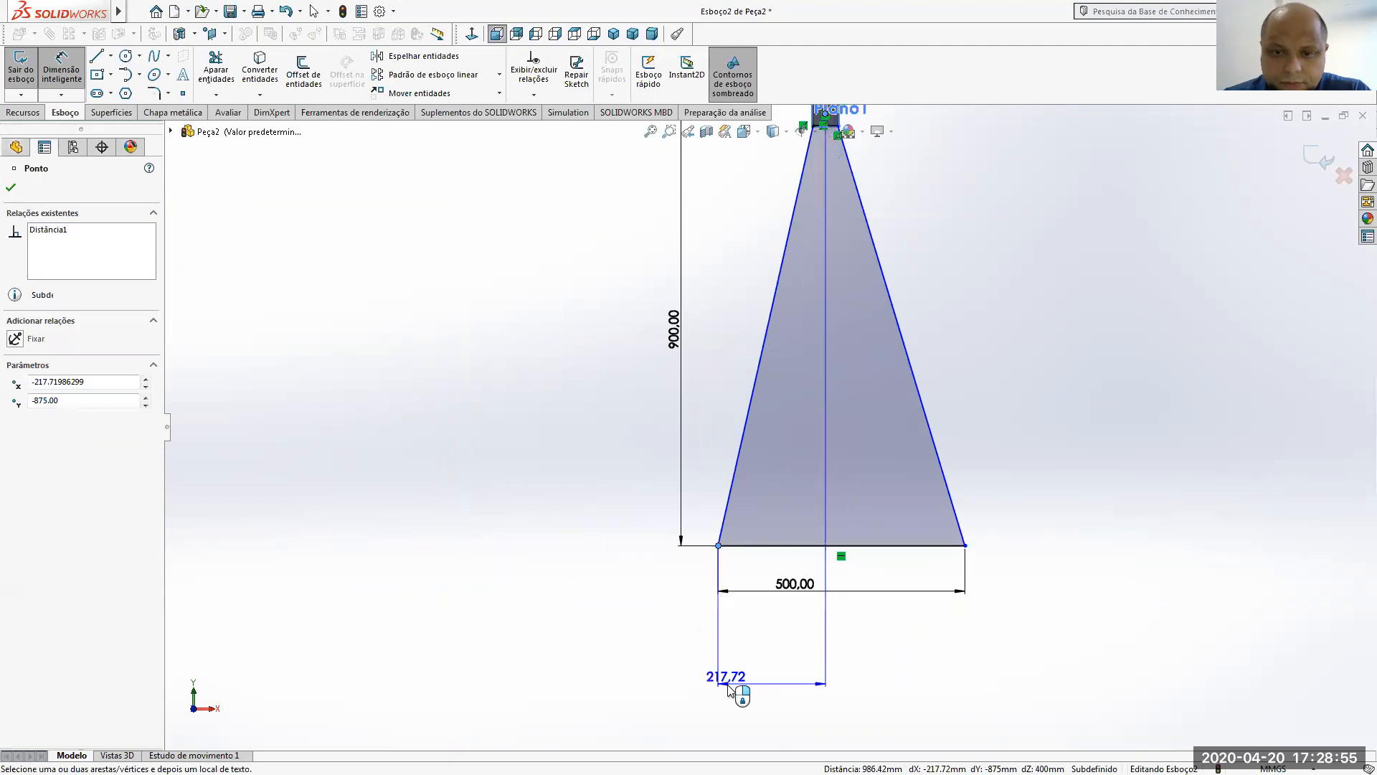
click(755, 675)
text(250)
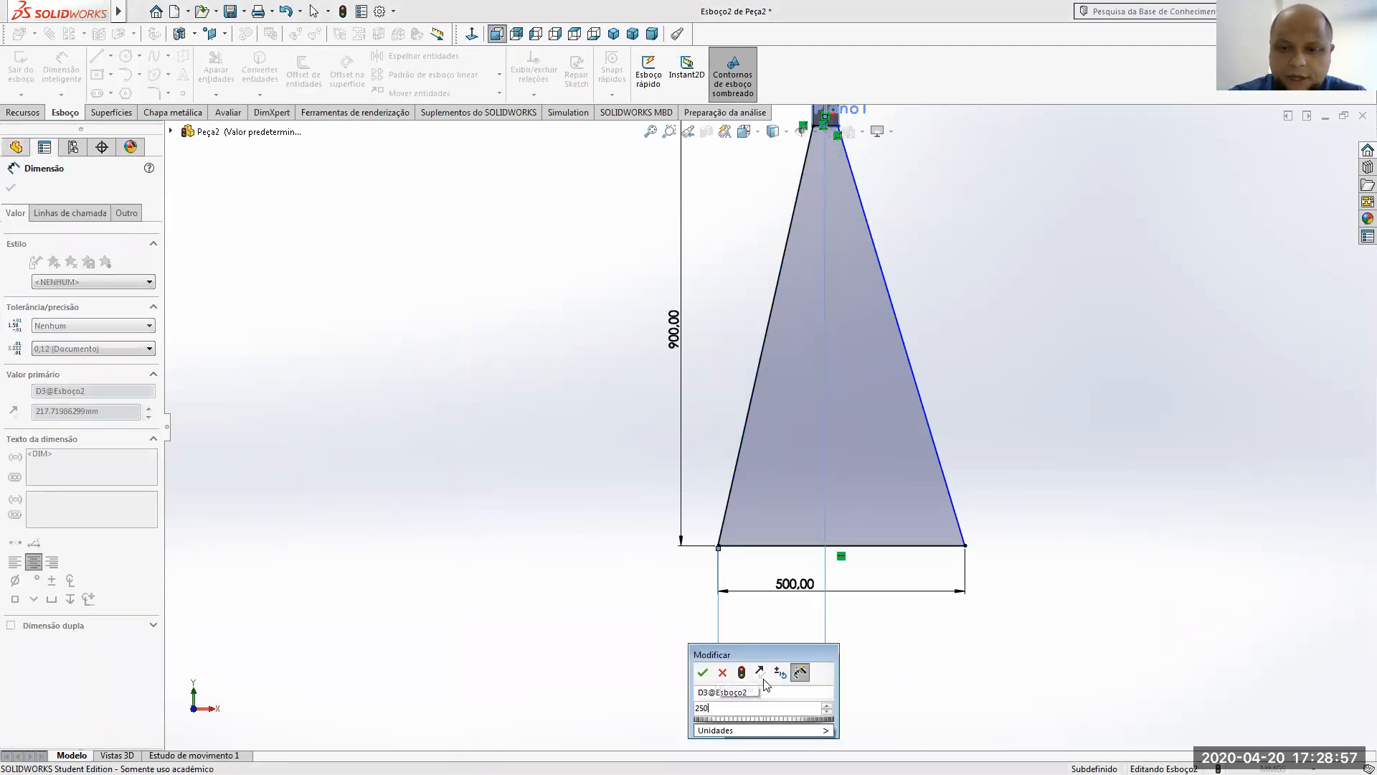
key(Return)
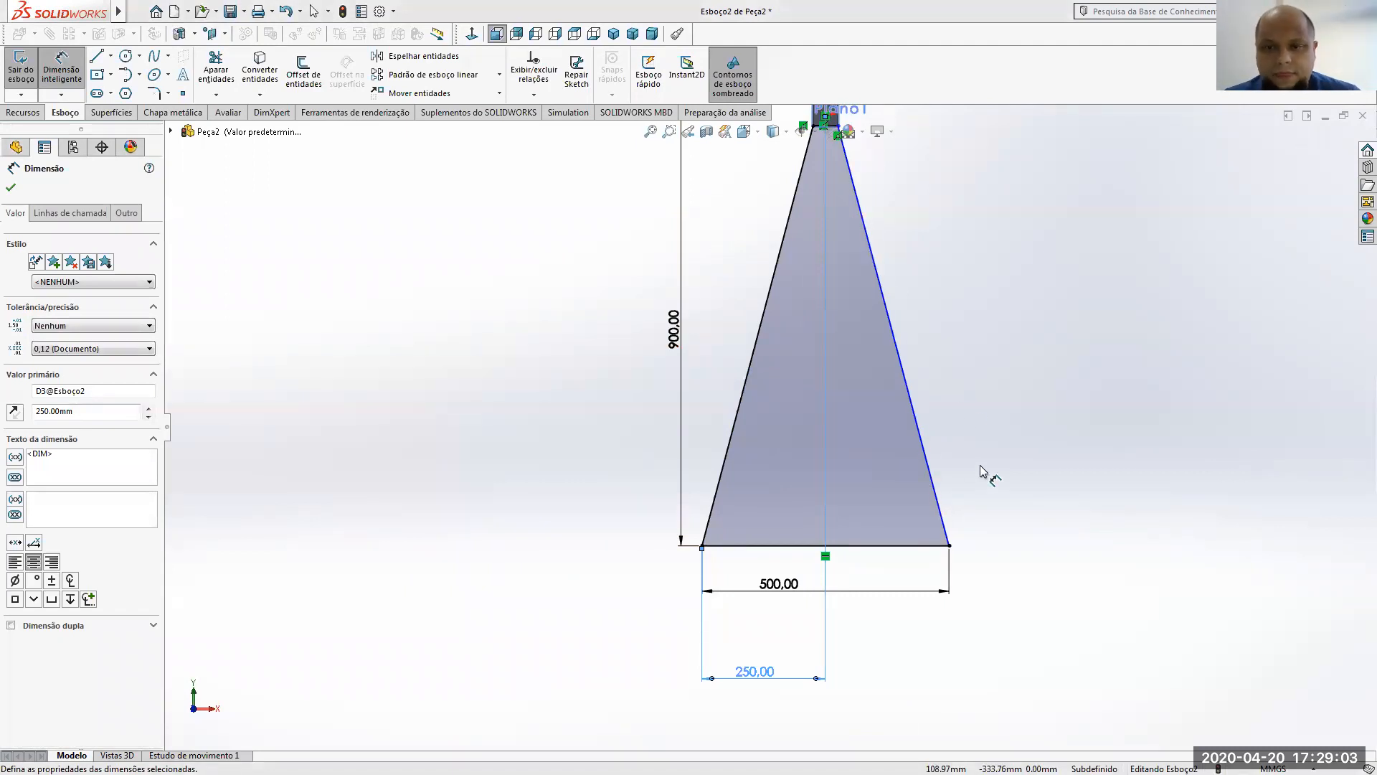
key(Escape)
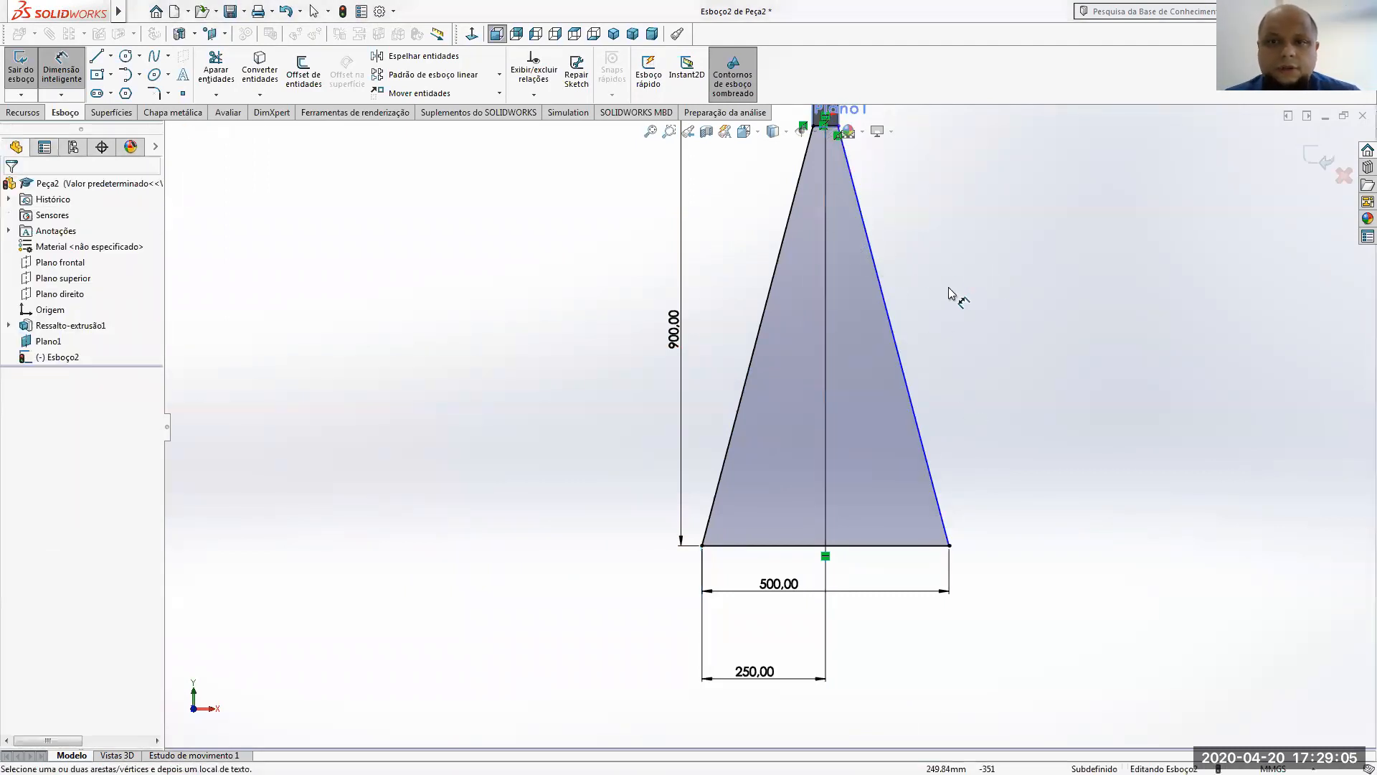
- Check the trapezoid's right slanted side and its endpoints for any remaining freedom of movement
scroll(949, 294, up, 5)
scroll(871, 298, down, 10)
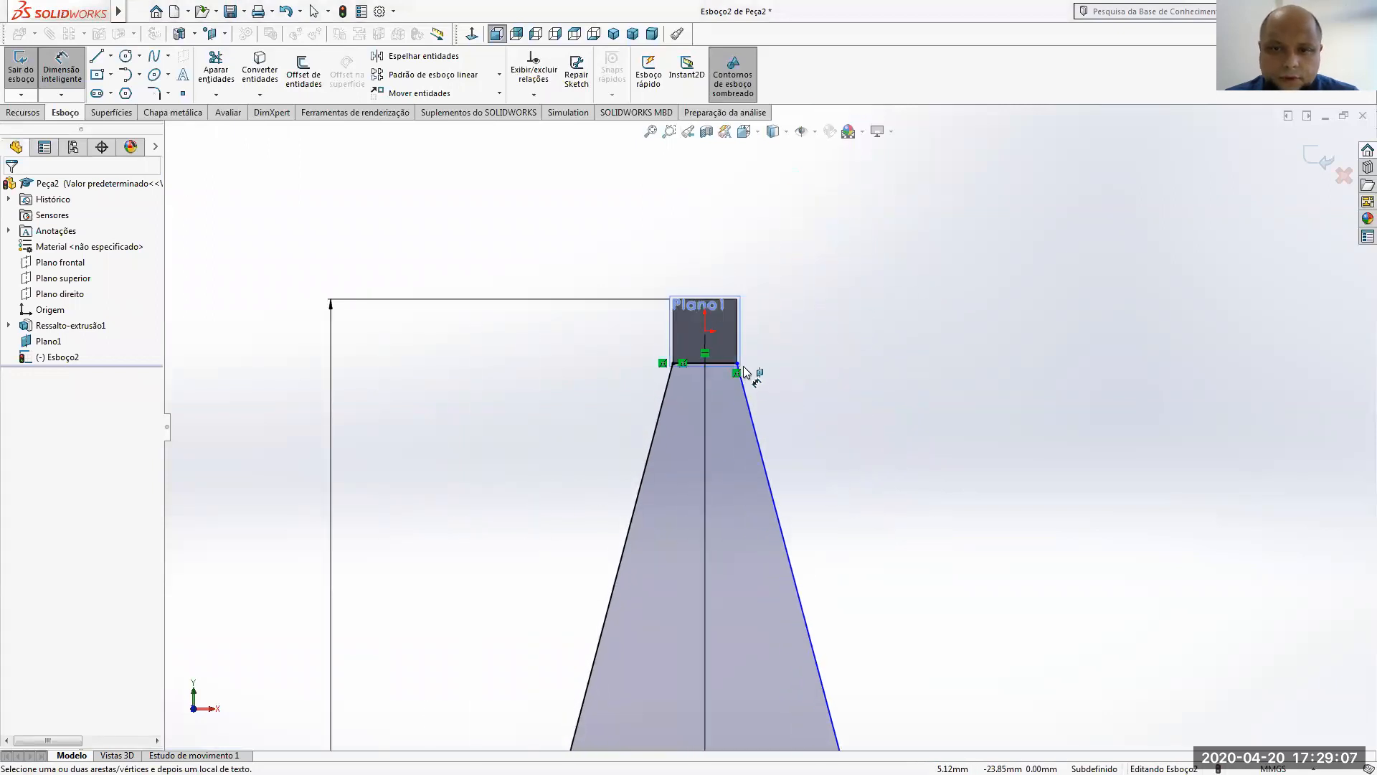
click(743, 368)
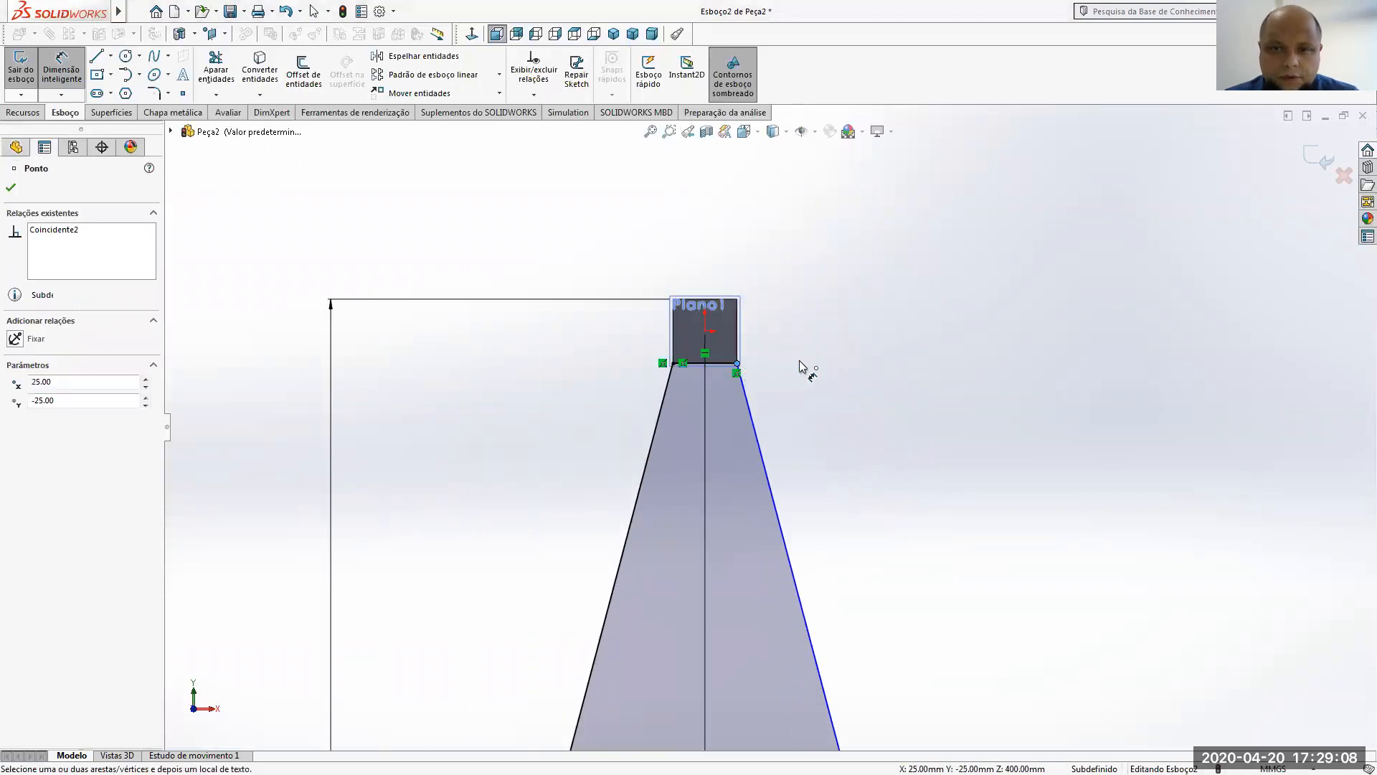
click(760, 457)
click(70, 70)
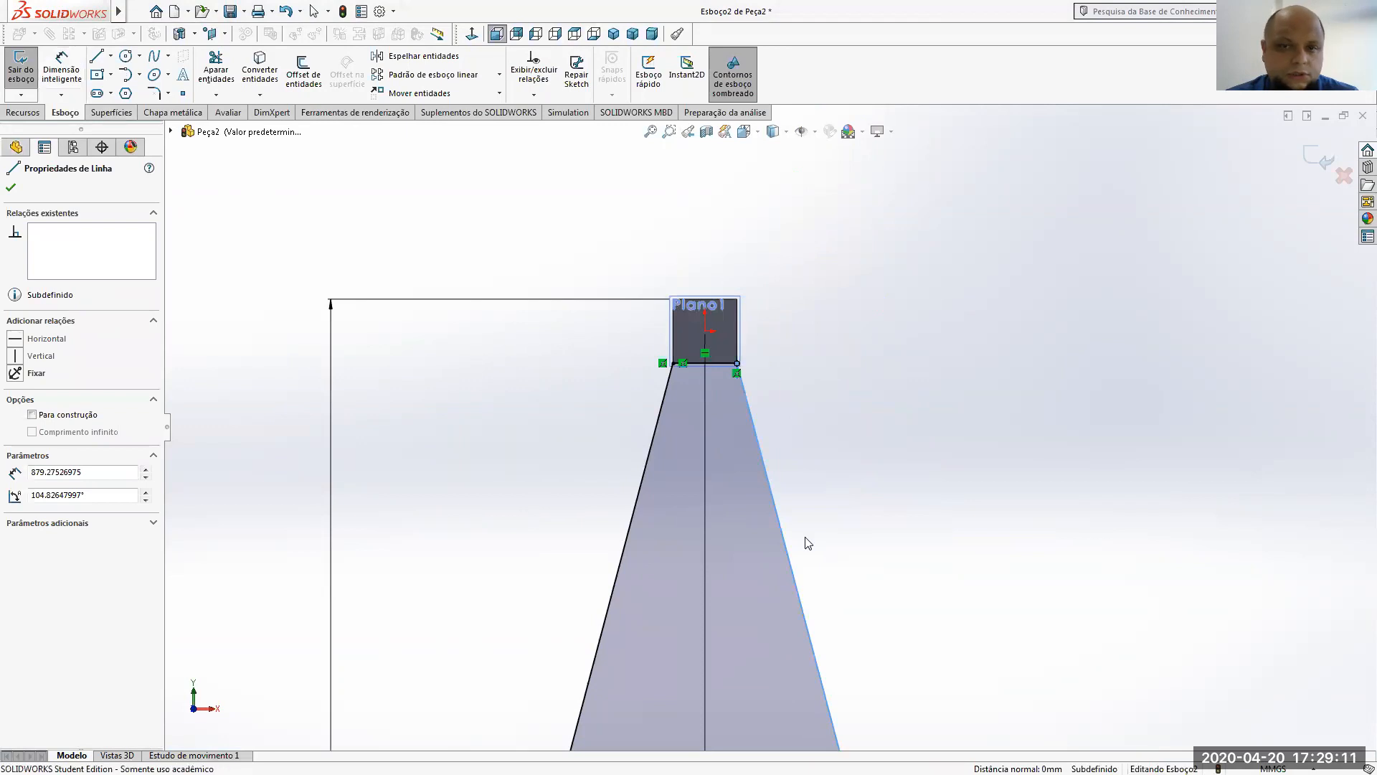
click(779, 520)
drag(779, 521, 853, 506)
scroll(854, 506, up, 9)
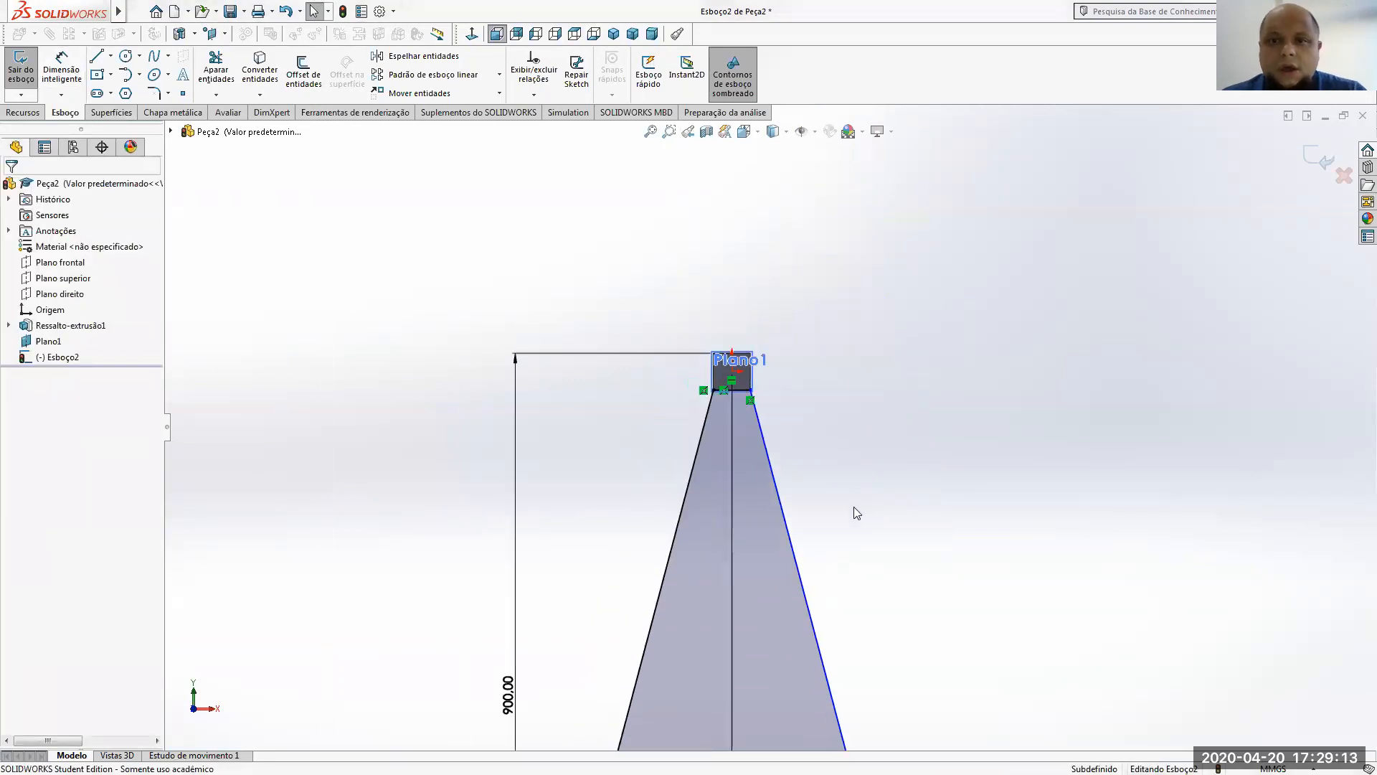
scroll(846, 736, down, 3)
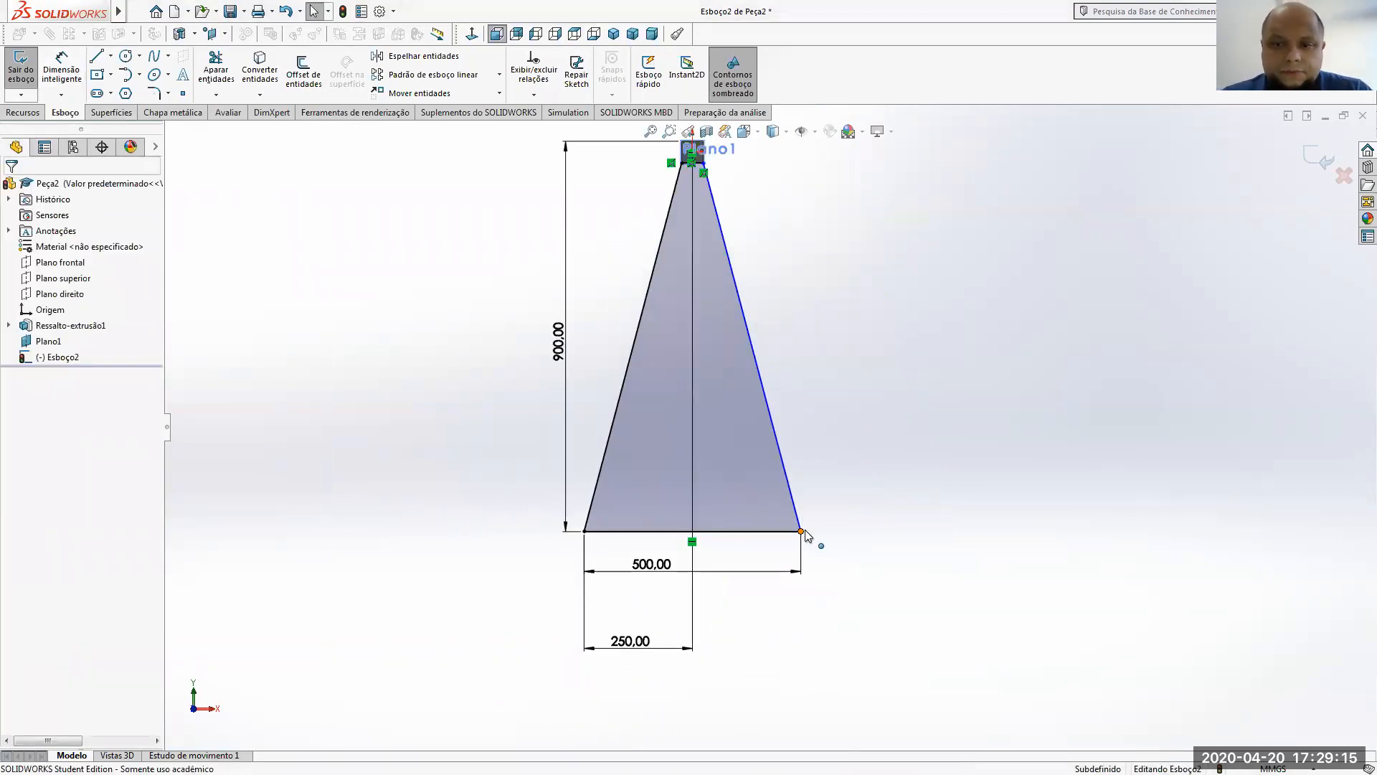
click(796, 515)
drag(755, 373, 612, 181)
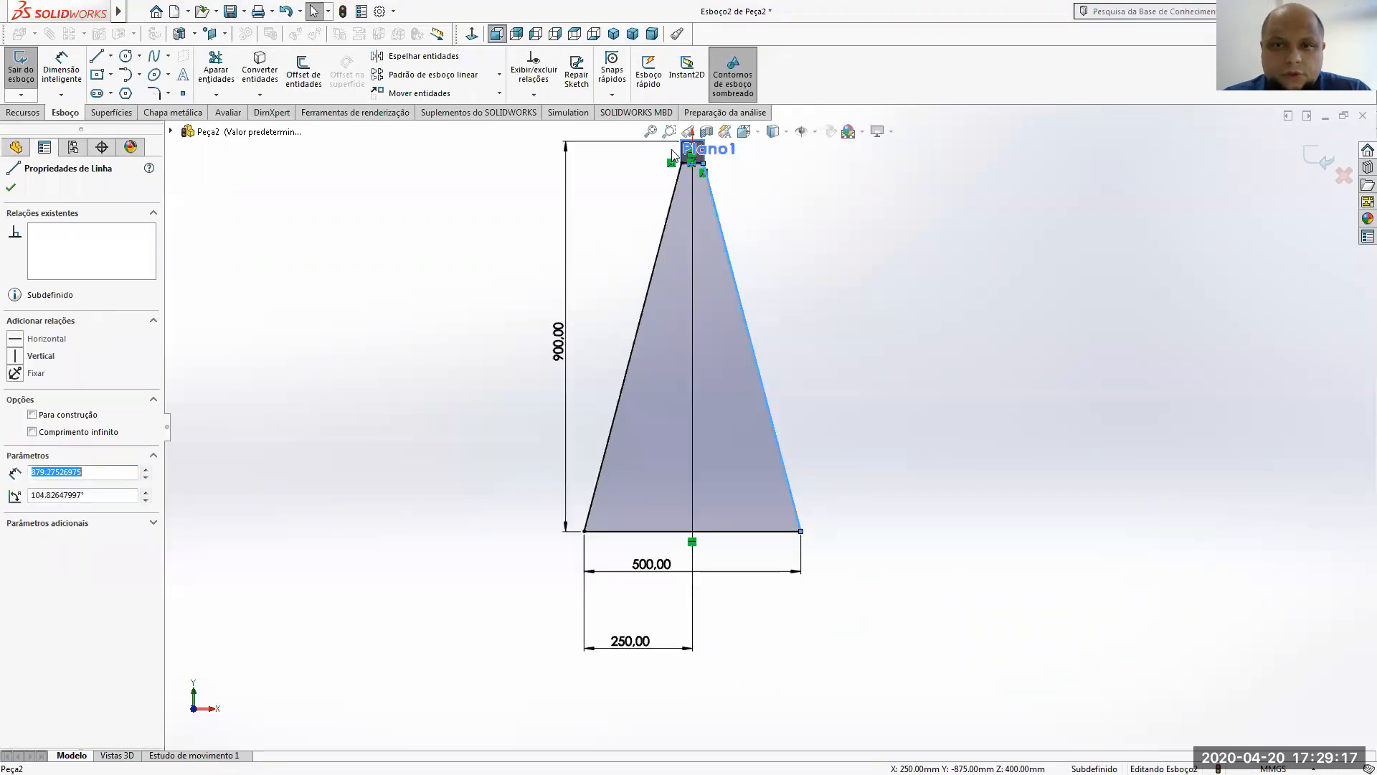
- Pull the trapezoid's upper-right corner away from the bar and make it coincident with the bar's lower-right corner
drag(704, 163, 748, 221)
scroll(762, 154, down, 5)
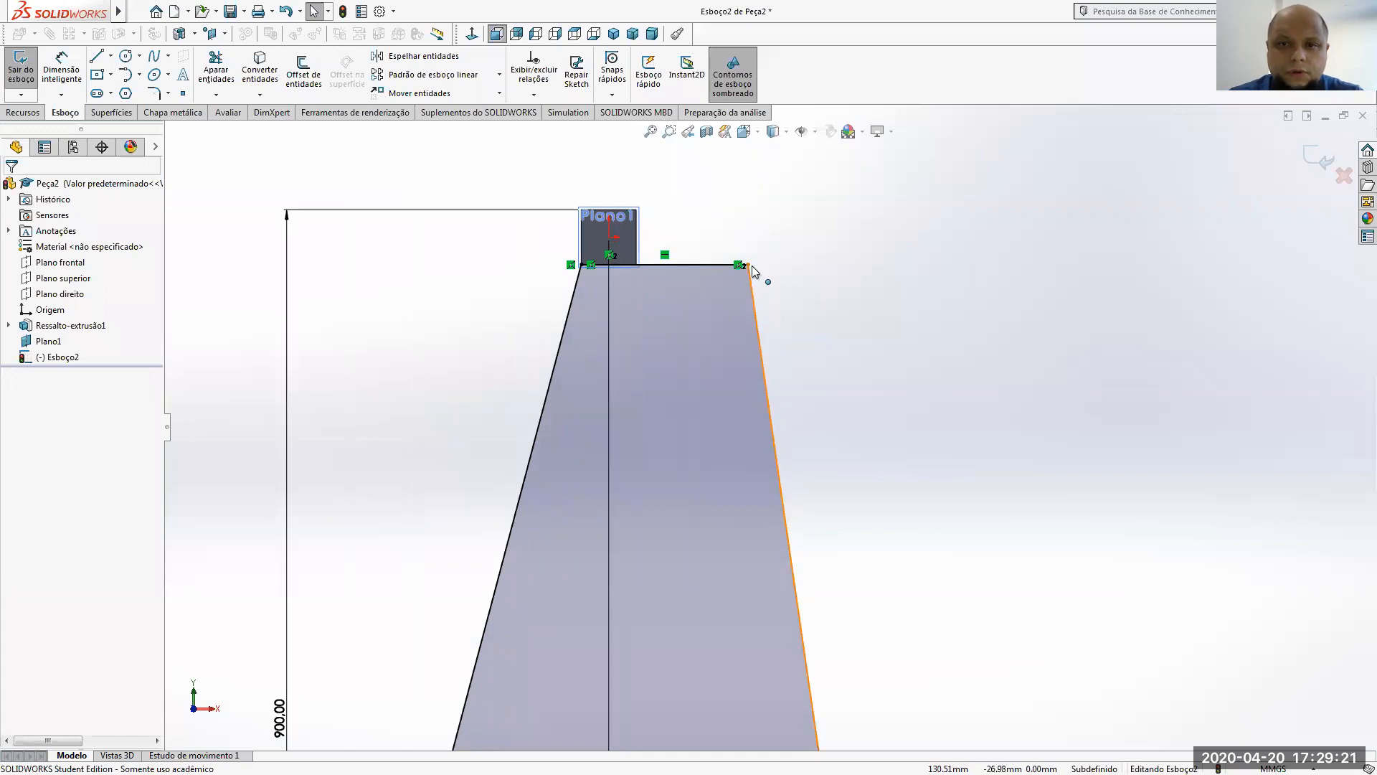
click(753, 277)
click(638, 245)
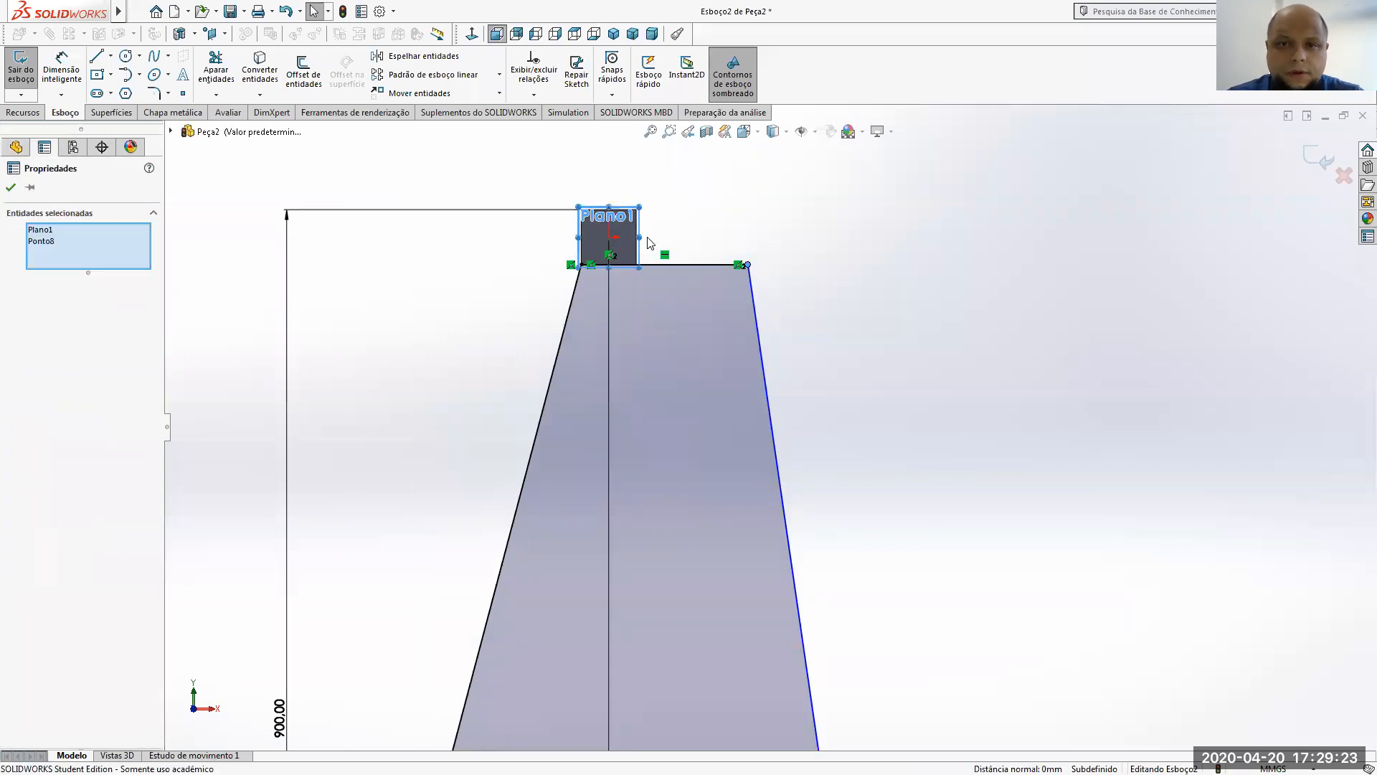
click(649, 241)
scroll(653, 266, down, 6)
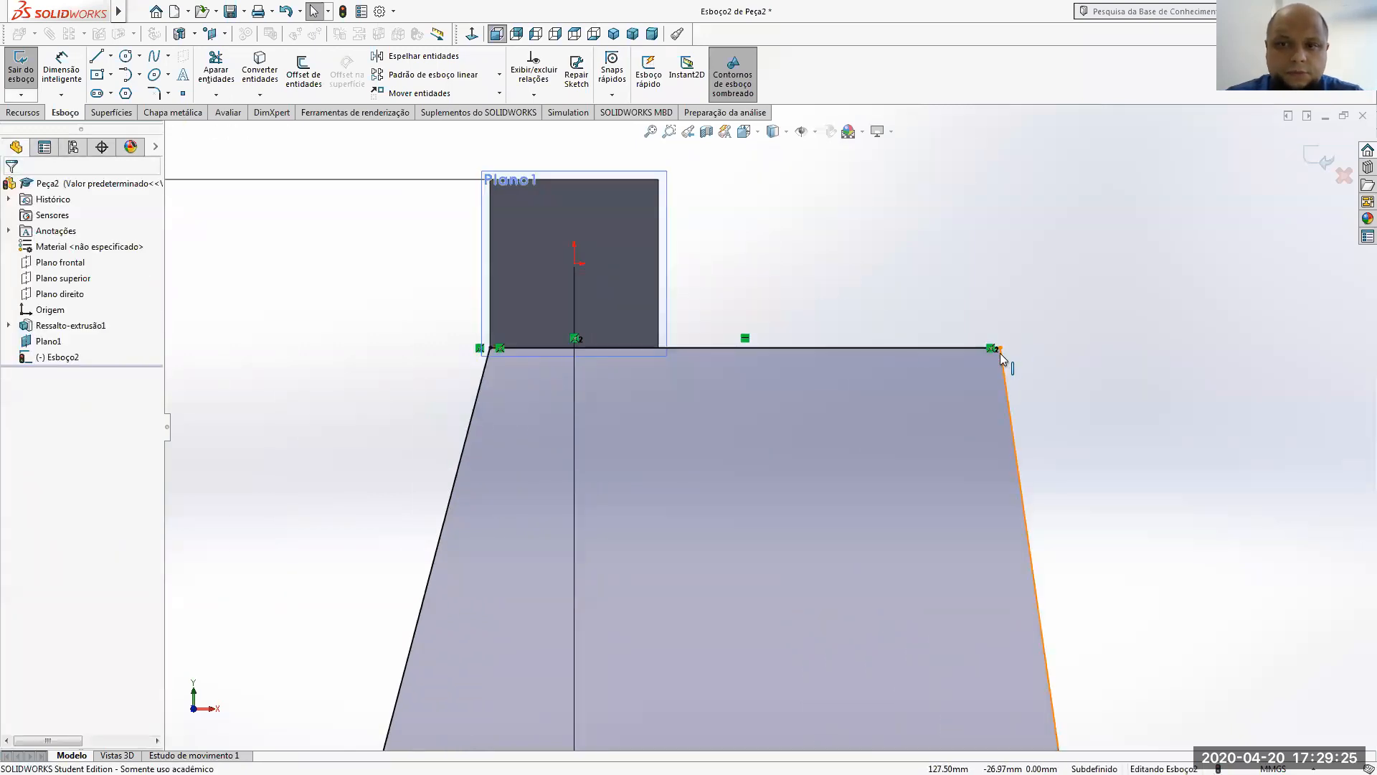
click(1000, 348)
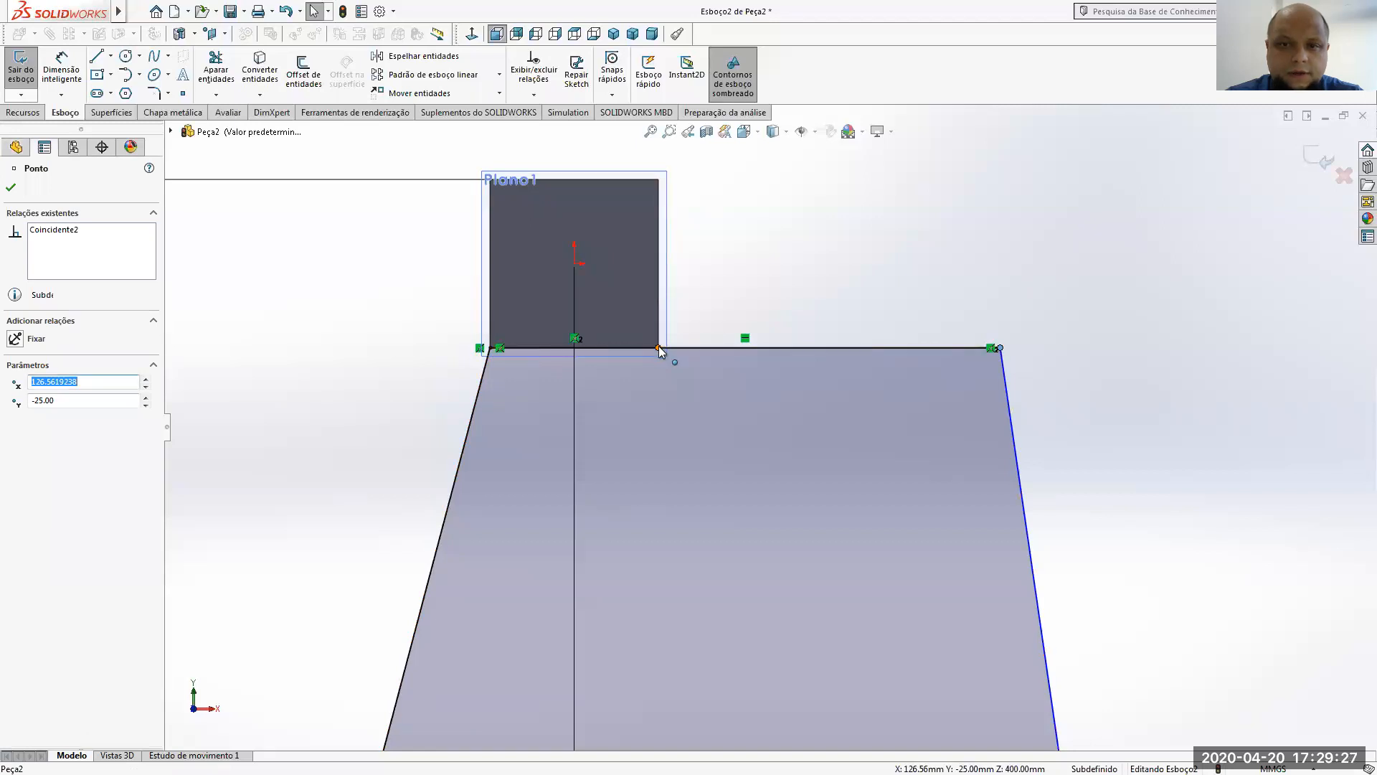
ctrl+click(658, 348)
click(744, 282)
click(836, 367)
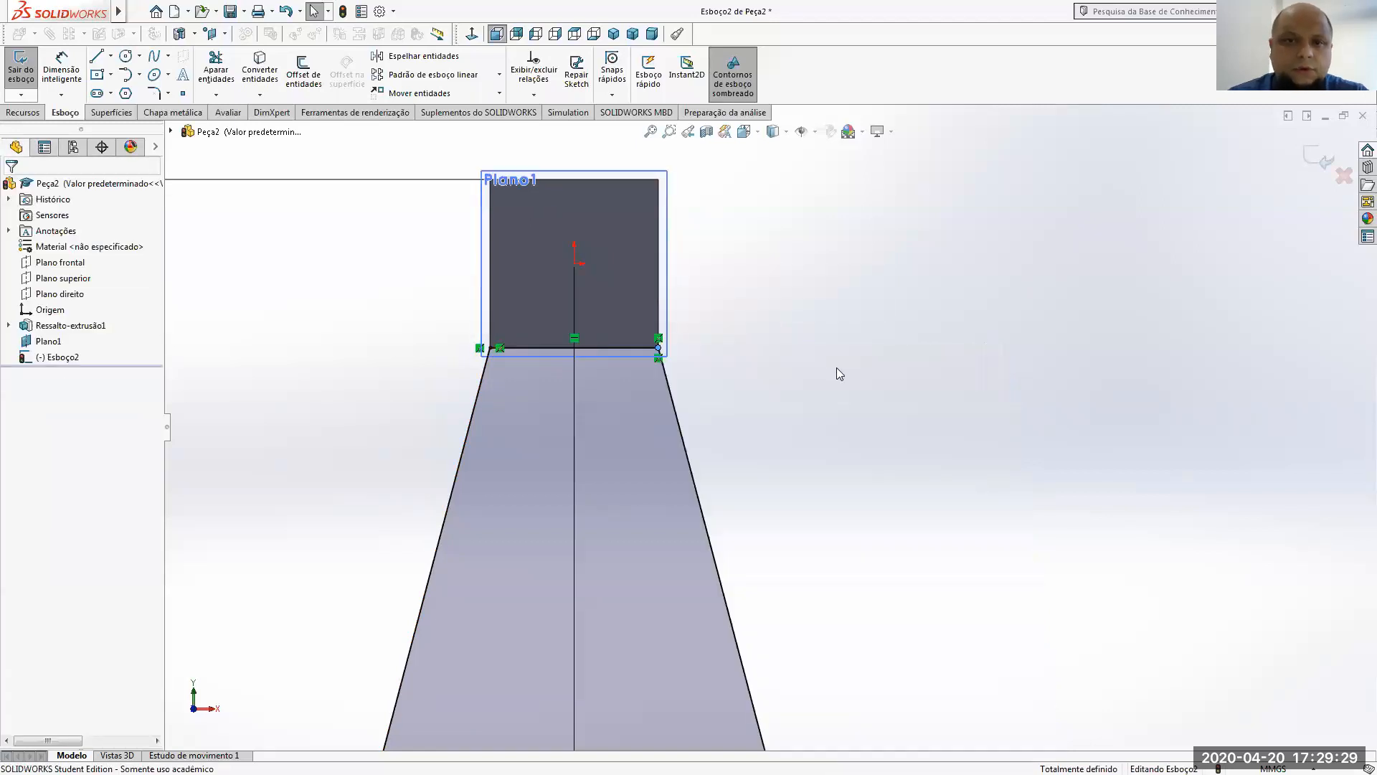
- Offset the trapezoid's chained outline 50 mm inward, with the offset direction reversed
scroll(776, 433, up, 6)
click(316, 74)
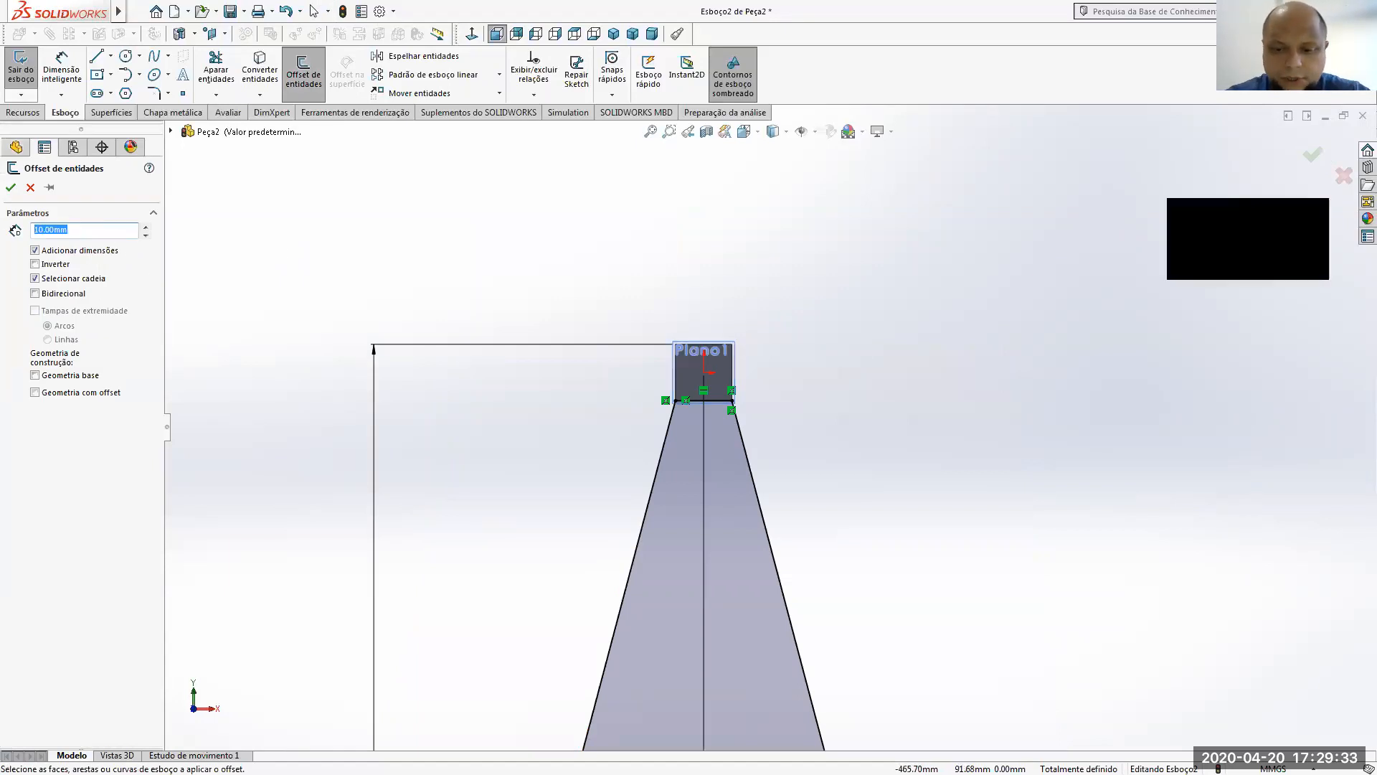
text(50)
key(Return)
scroll(653, 498, up, 5)
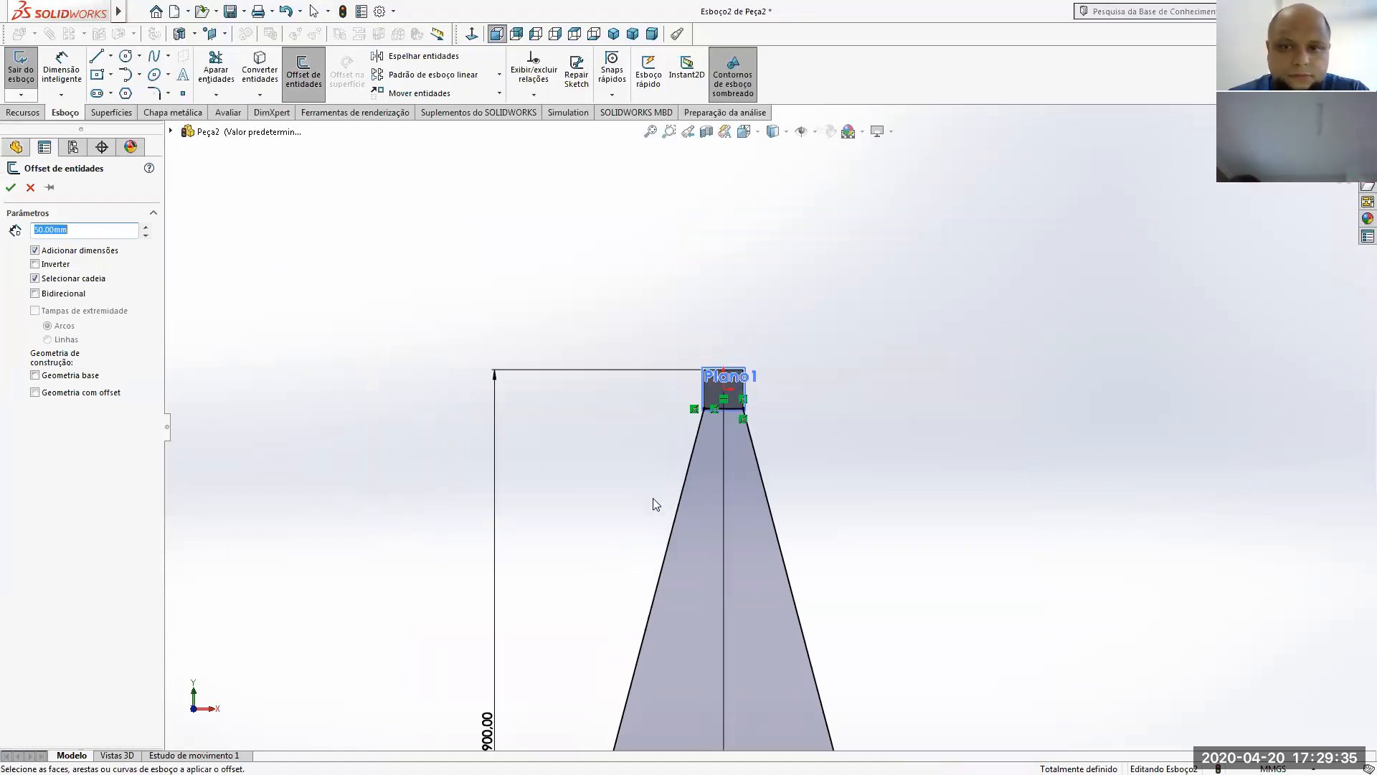
scroll(622, 529, down, 3)
click(604, 509)
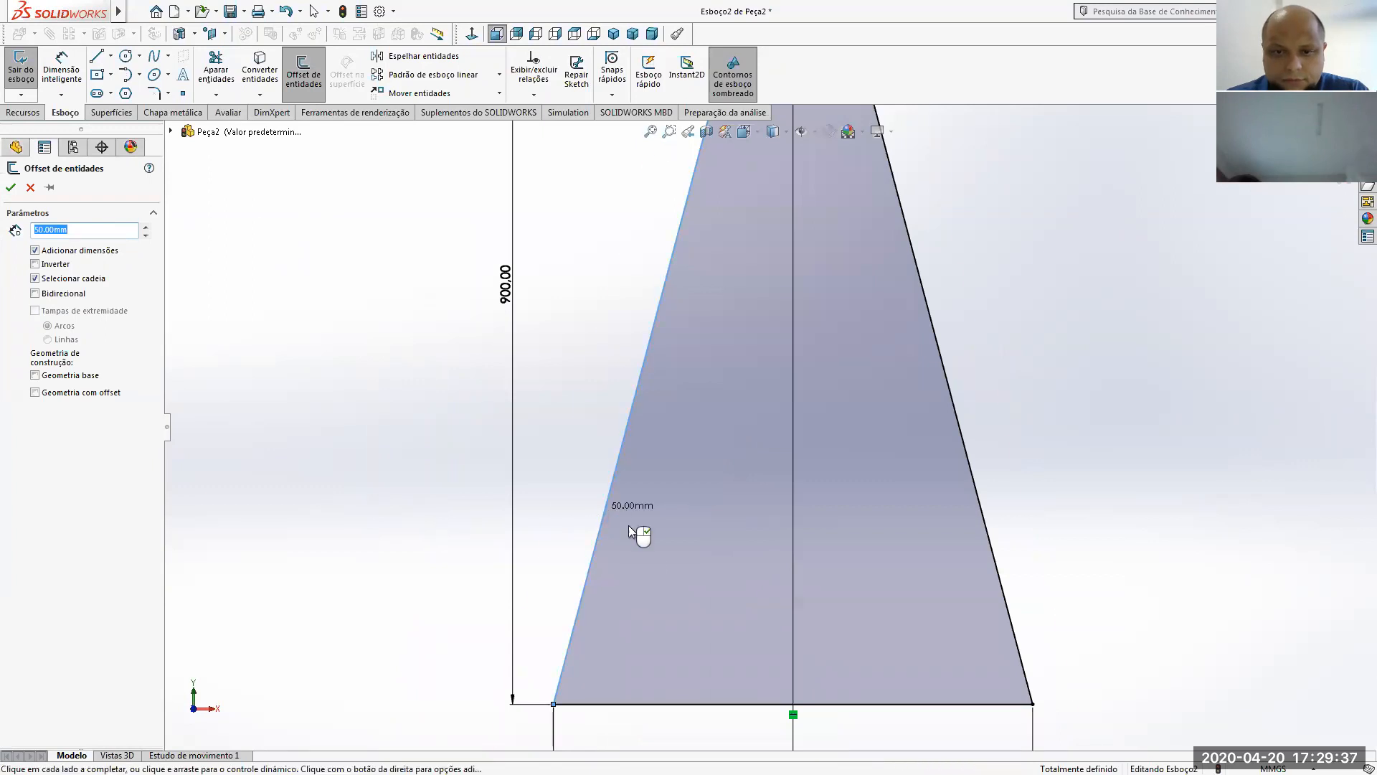
scroll(660, 566, up, 2)
click(35, 263)
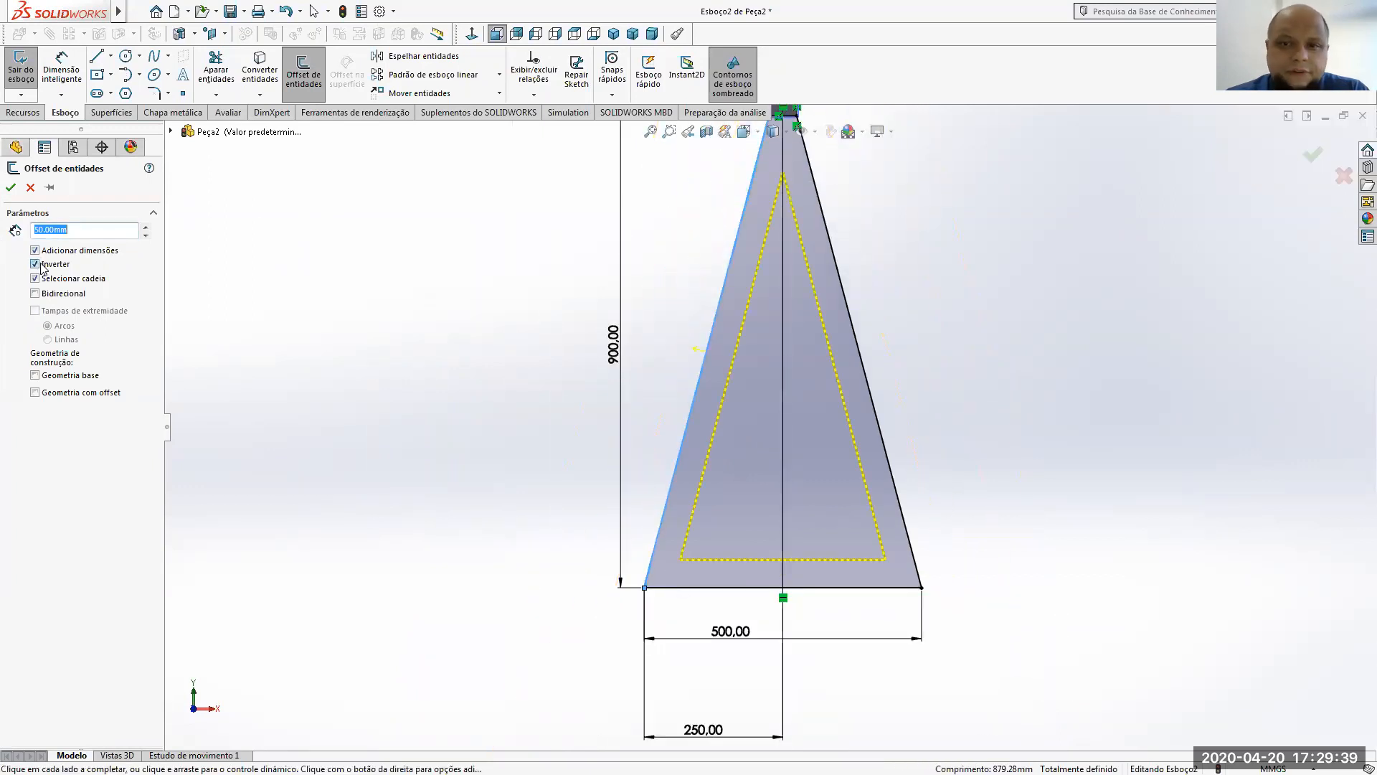
click(10, 187)
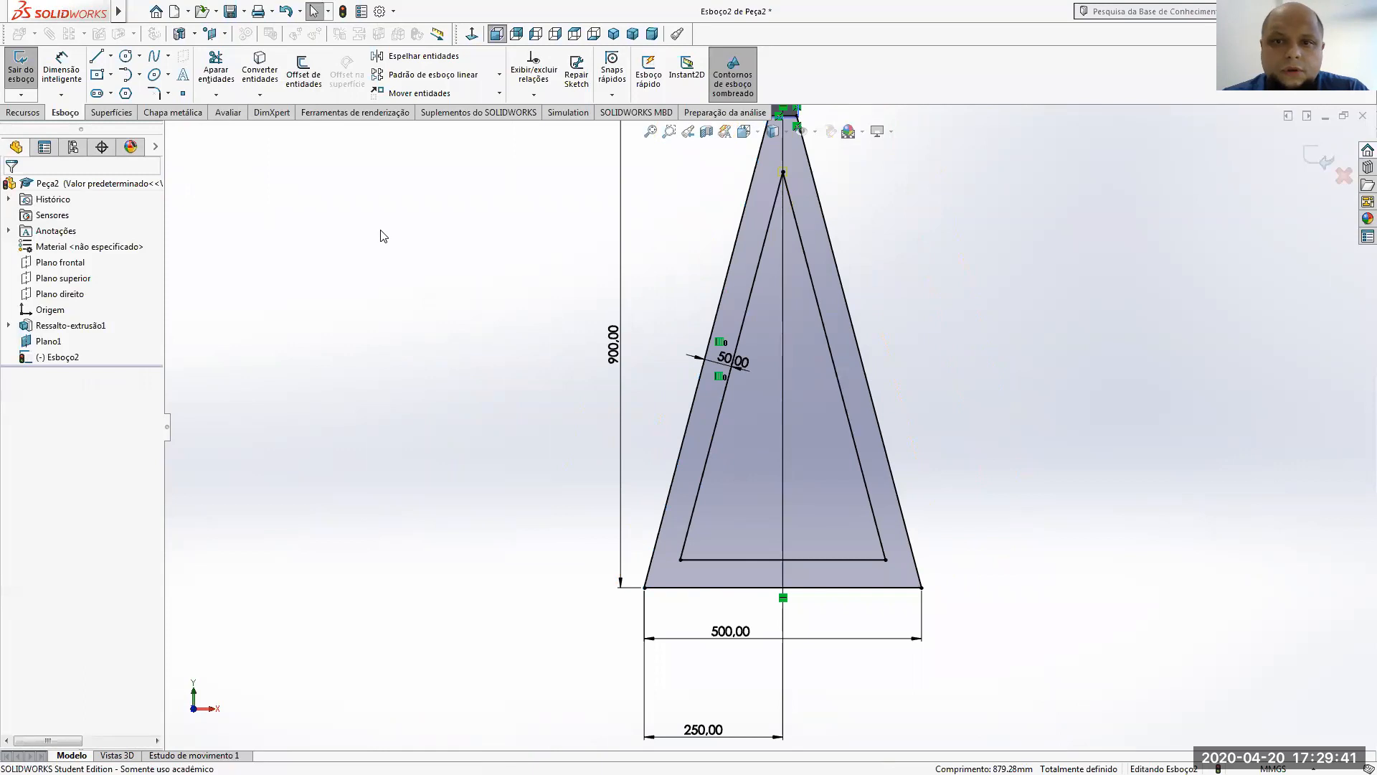
- Draw a line from each lower corner of the inner triangle down past the outer base, the right one about 189 mm long
click(110, 56)
click(121, 75)
click(680, 560)
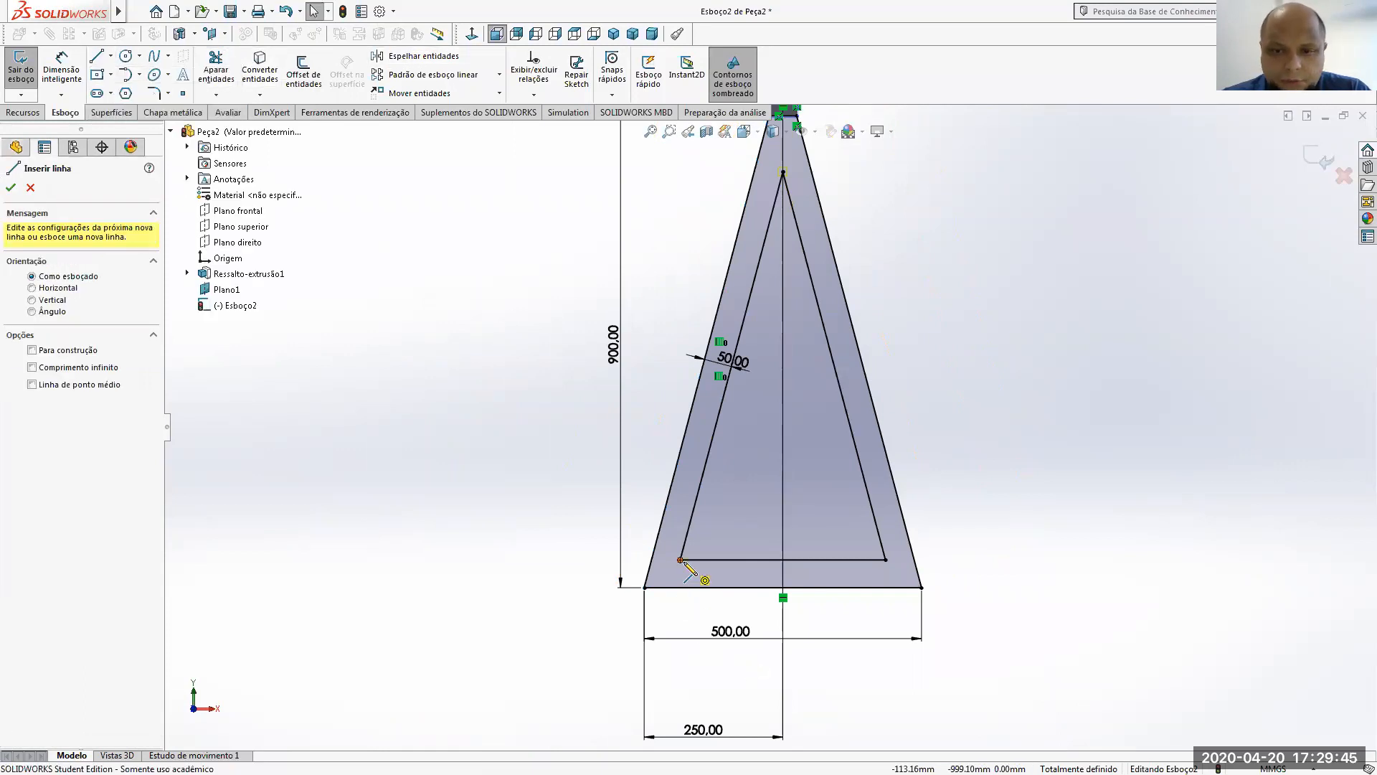
click(659, 675)
key(Escape)
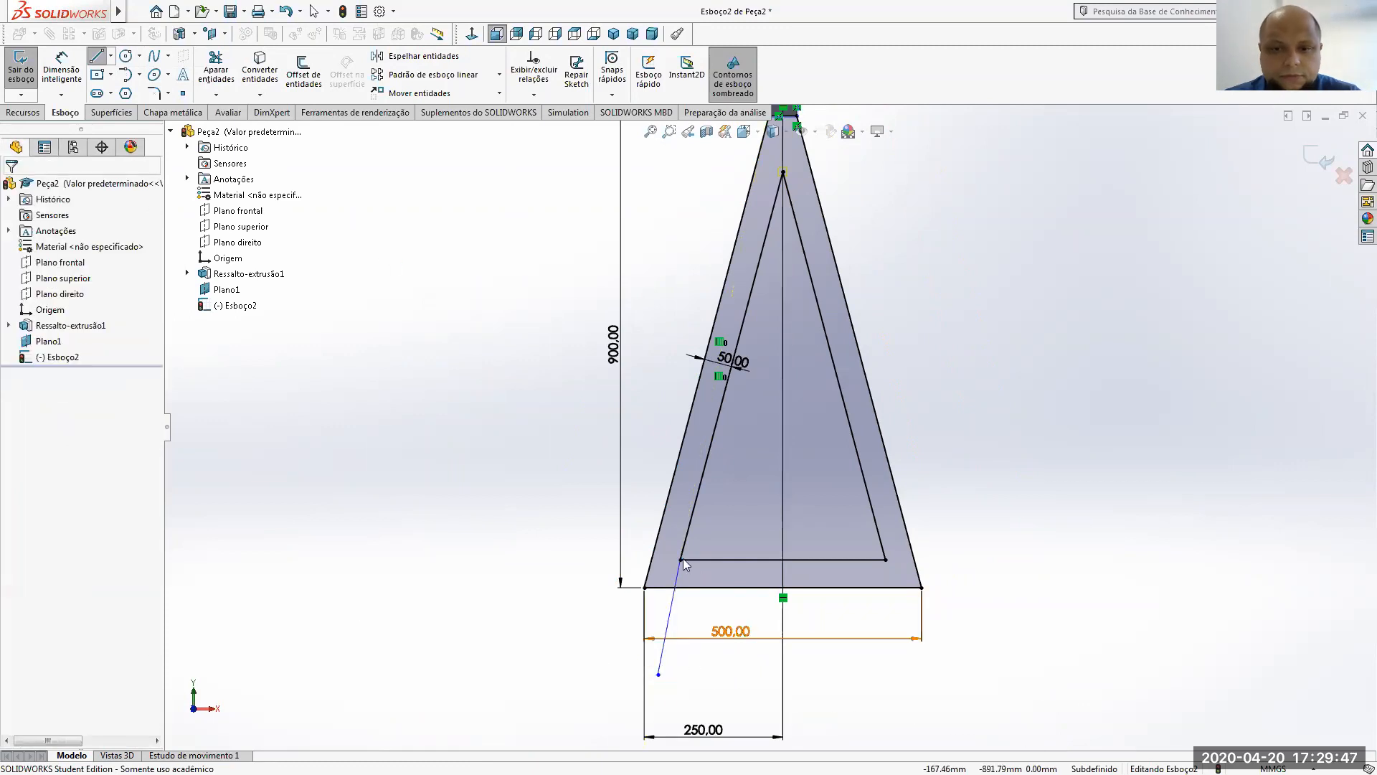
click(96, 56)
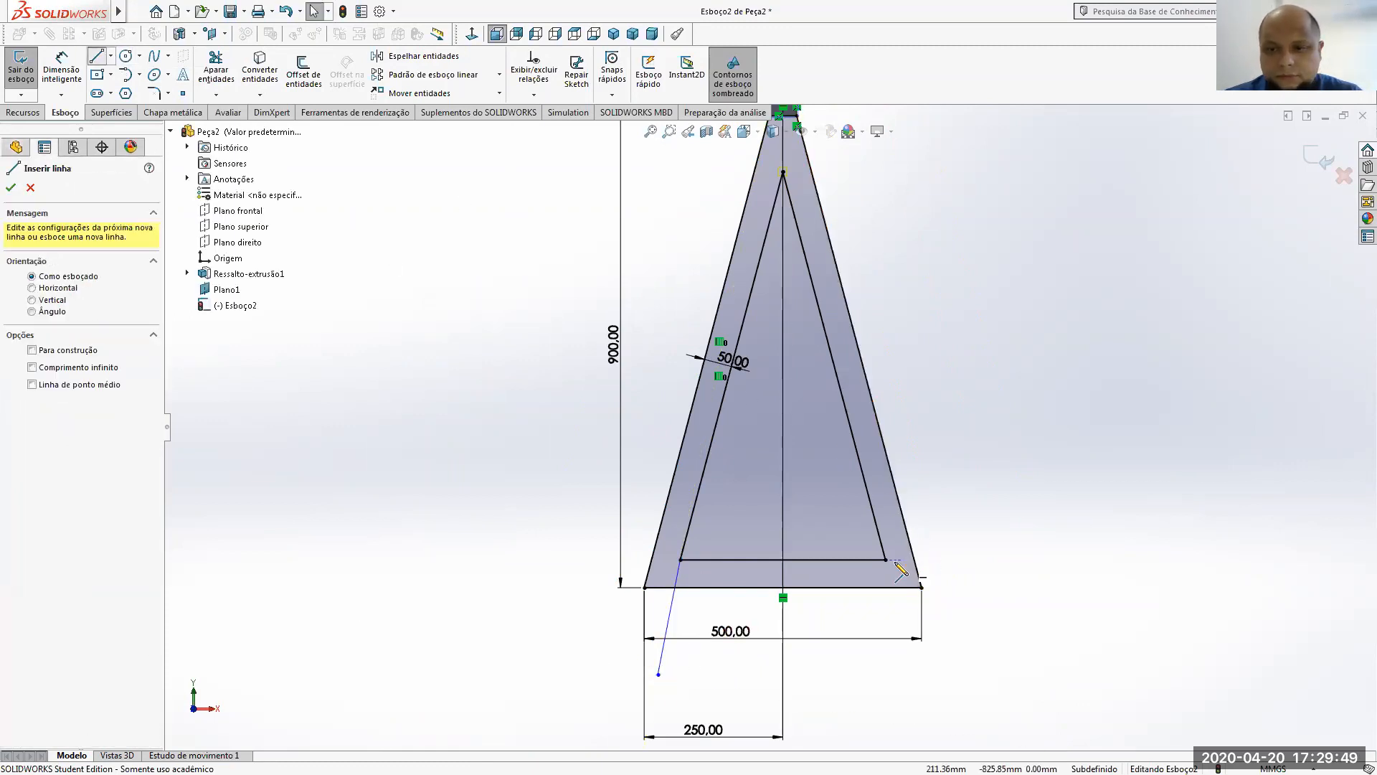
click(886, 560)
click(915, 661)
key(Escape)
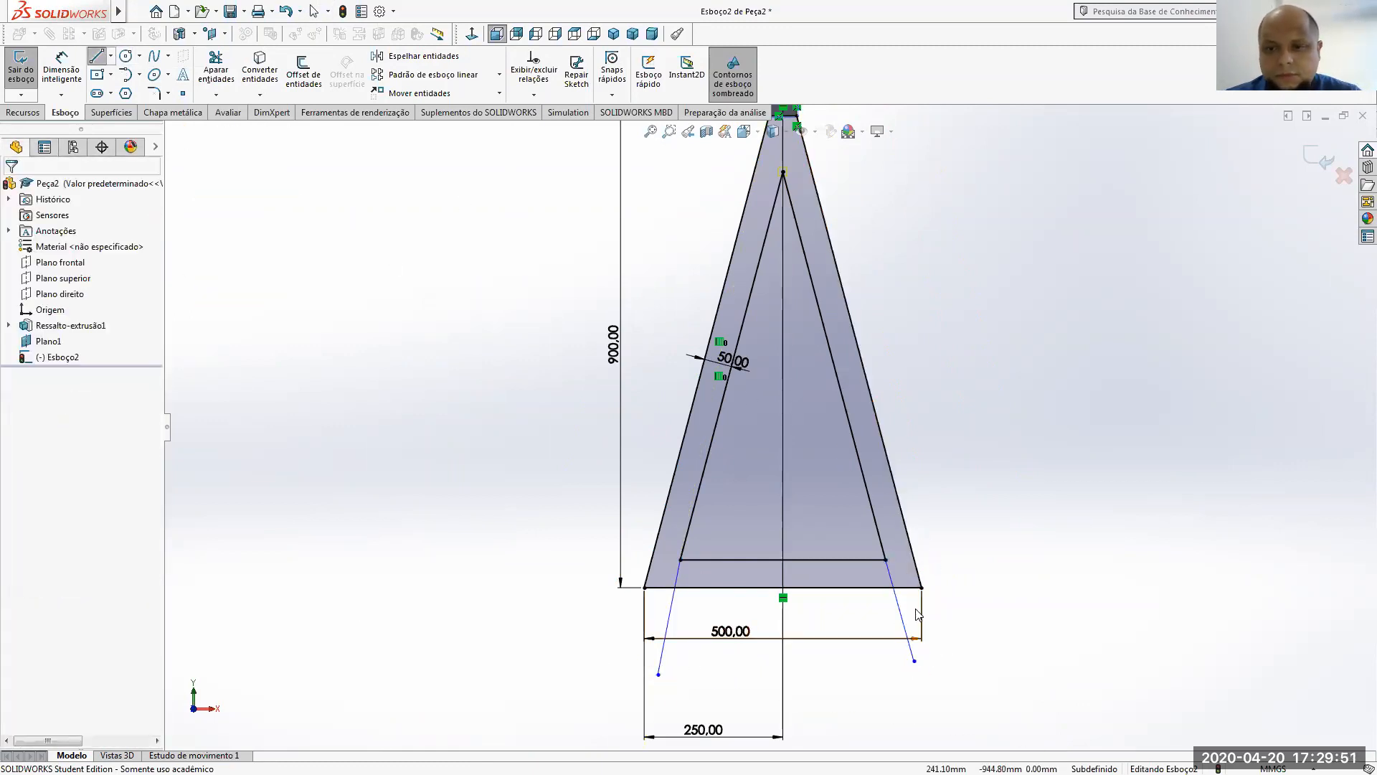
- Make each extension line collinear with the inner triangle's slanted side above it
click(903, 617)
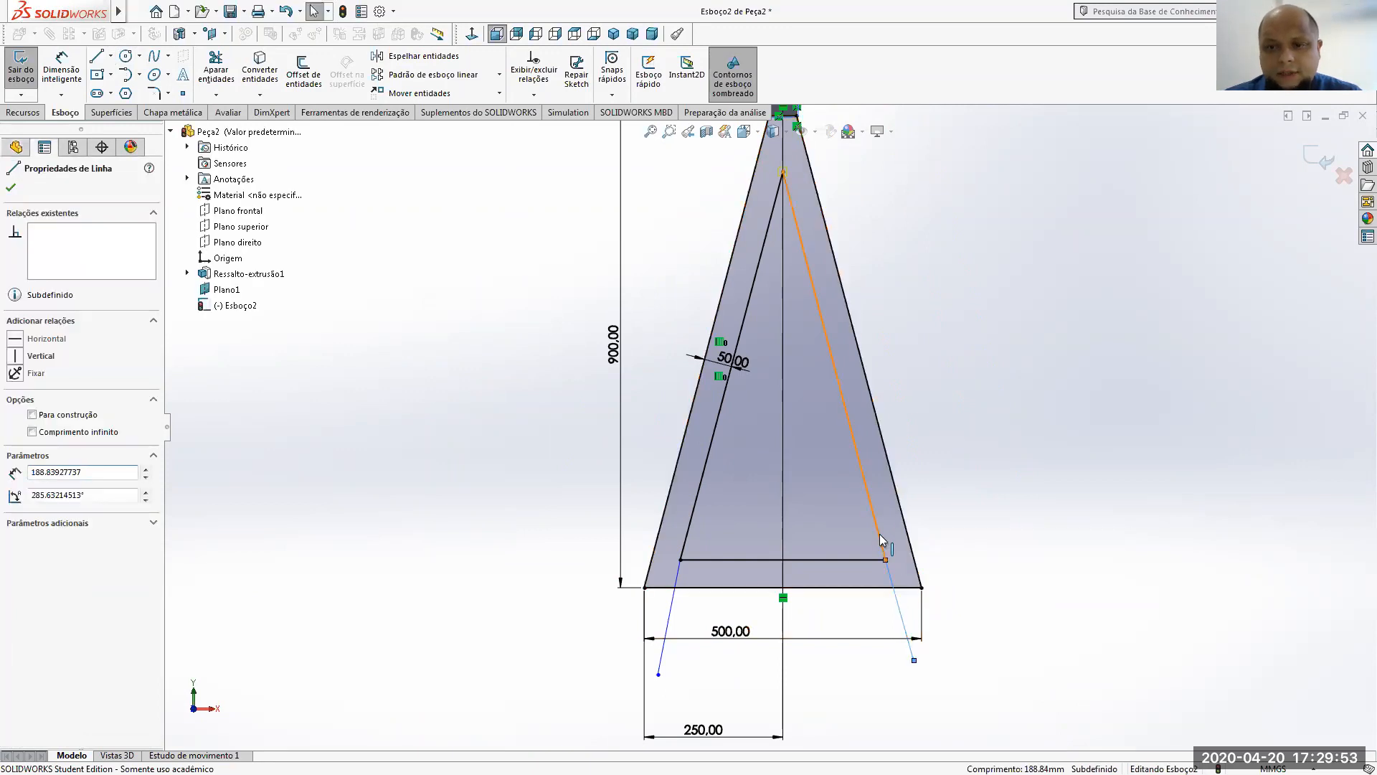
ctrl+click(882, 544)
click(965, 471)
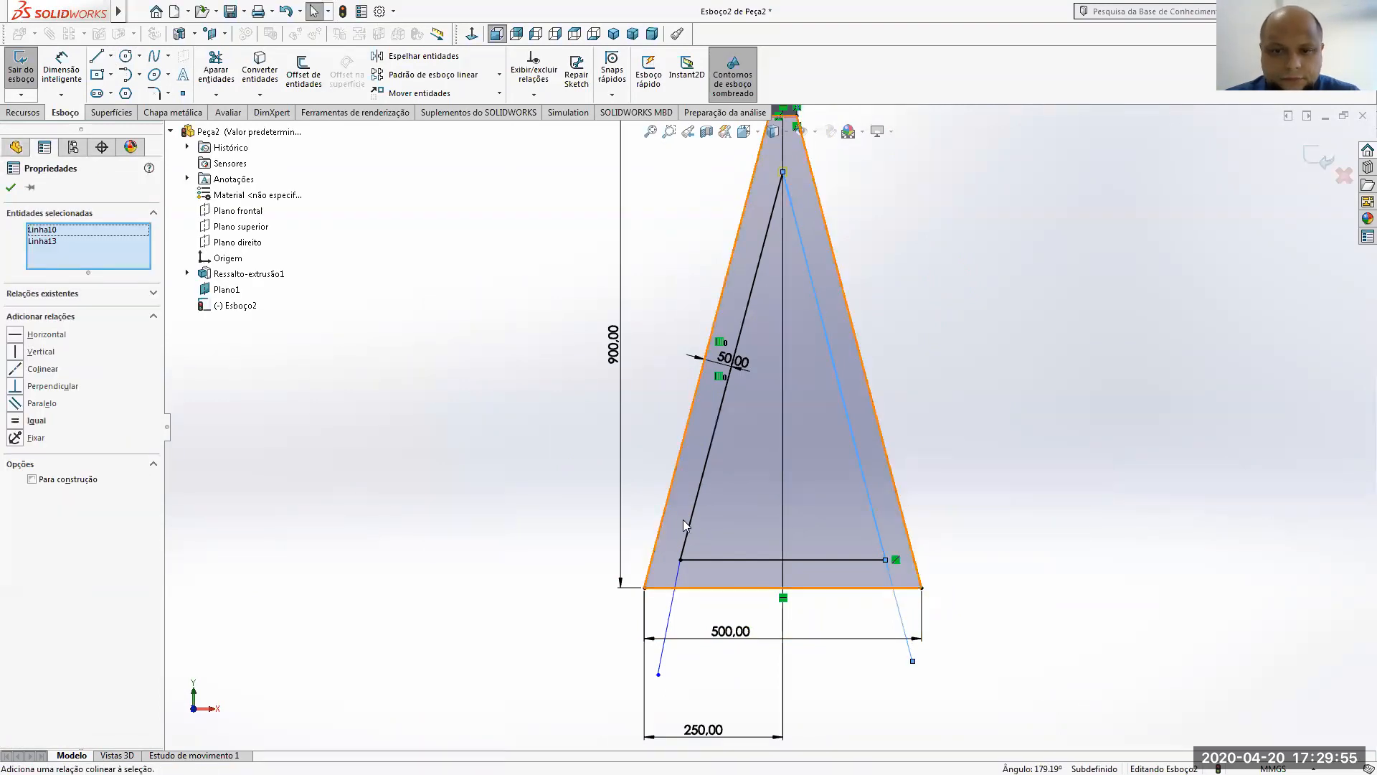
click(685, 543)
ctrl+click(673, 594)
click(757, 531)
click(938, 464)
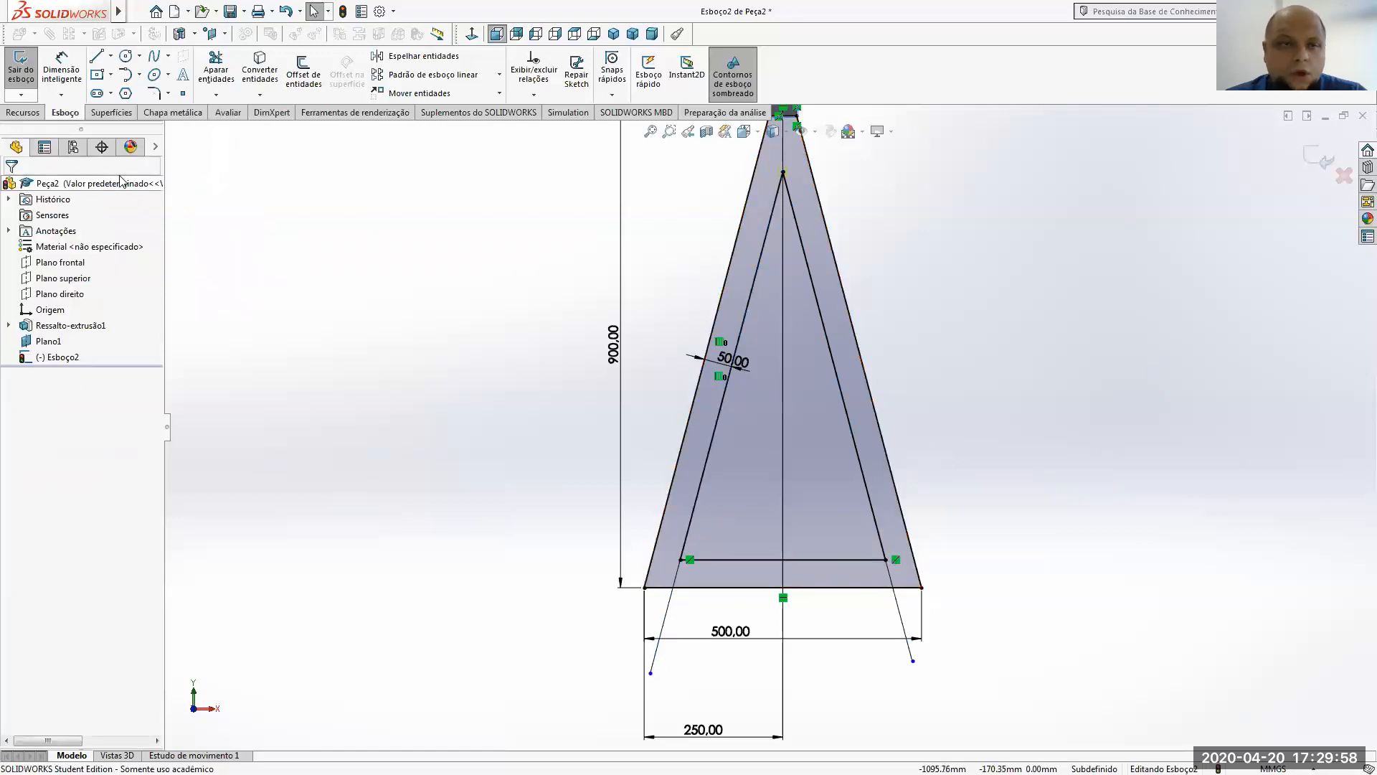
- Trim away the outer base between the legs, the inner triangle's base and both extension lines below the outer base
click(215, 68)
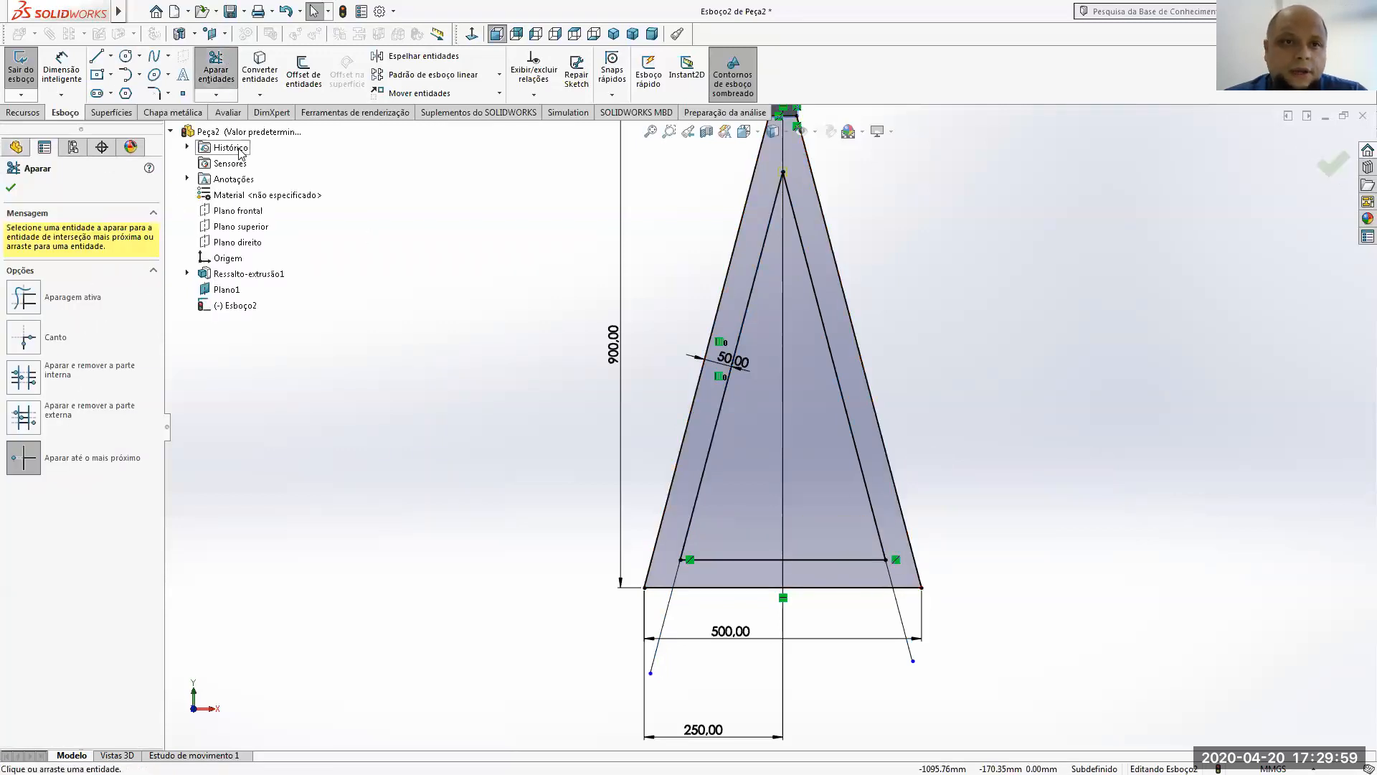
click(738, 589)
click(739, 560)
click(661, 632)
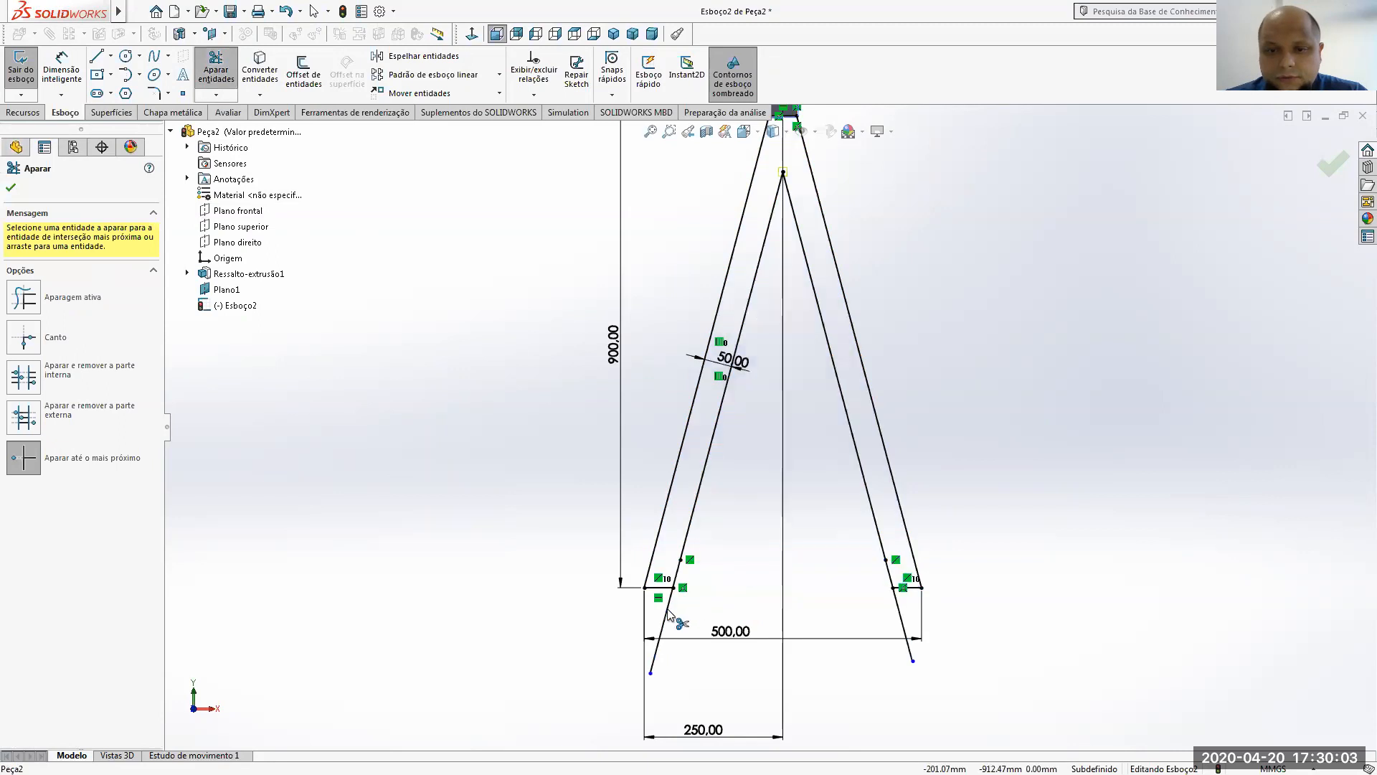
click(901, 621)
- Extrude the A-shaped leg profile 50 mm with the direction reversed, so it runs under the beam
middle_click(945, 610)
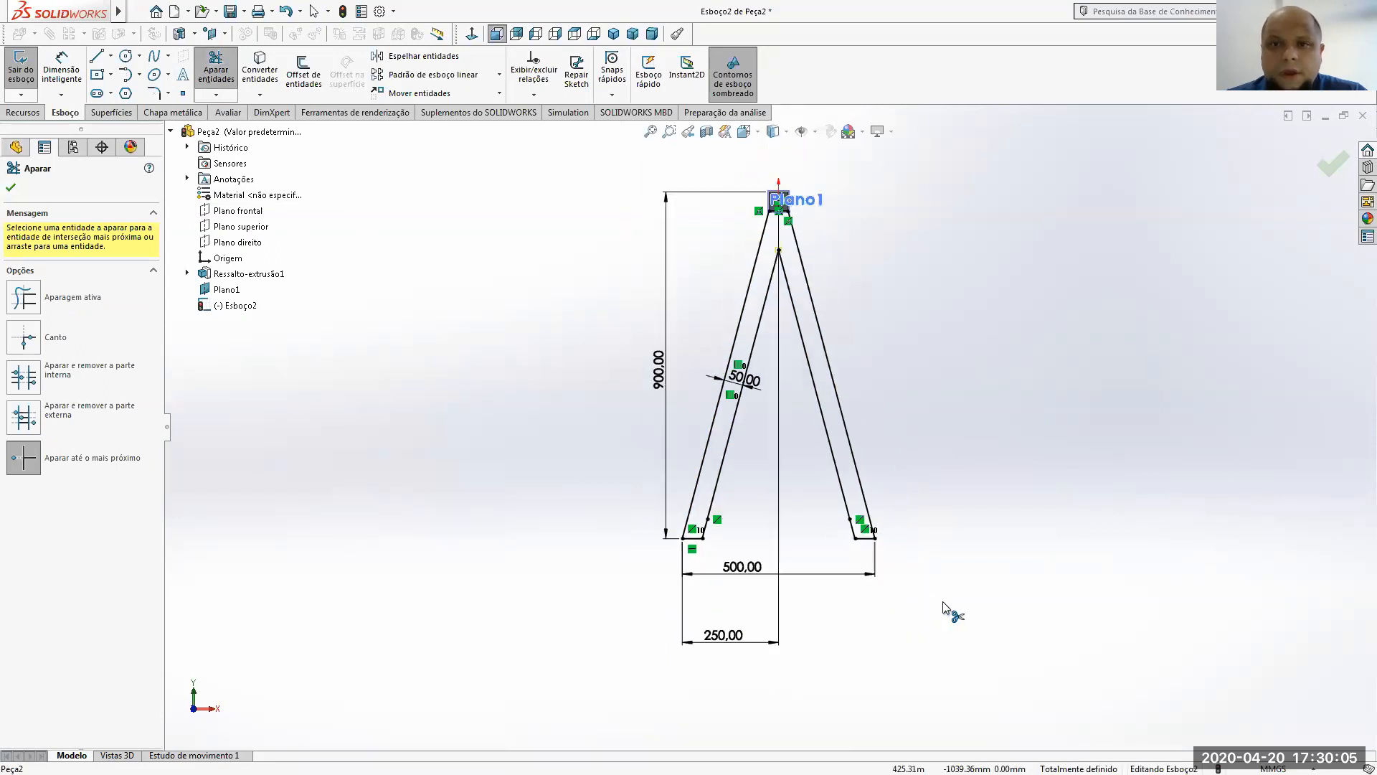
middle_drag(953, 550, 897, 577)
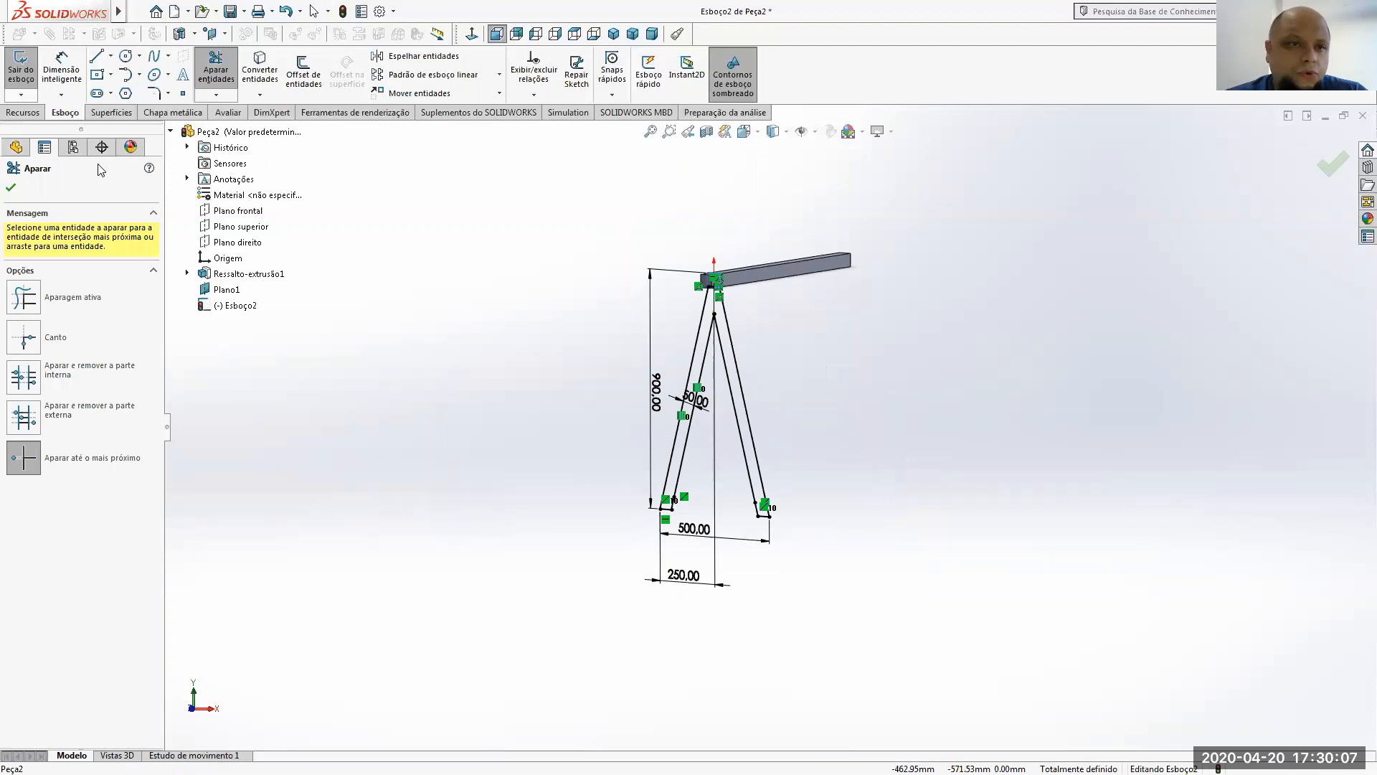
click(10, 115)
click(33, 71)
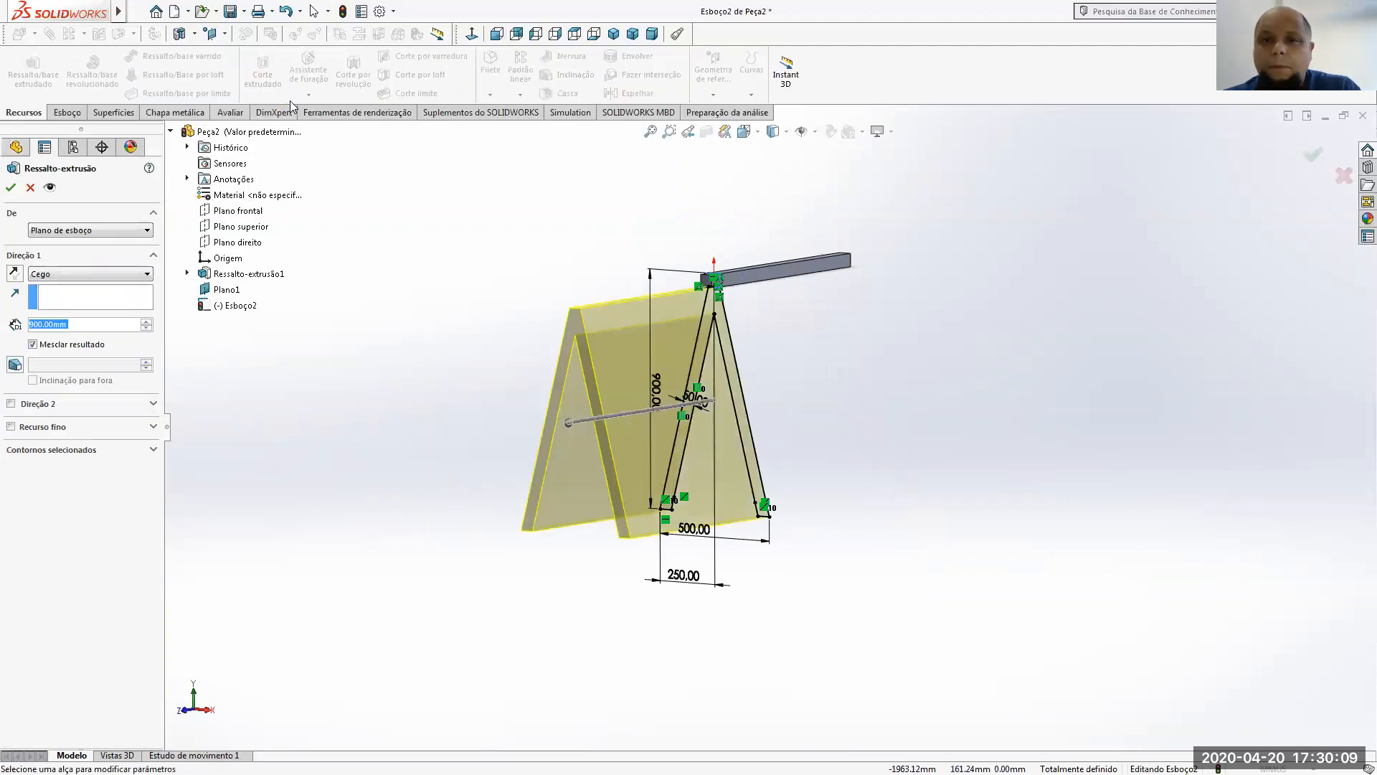
click(15, 274)
click(64, 325)
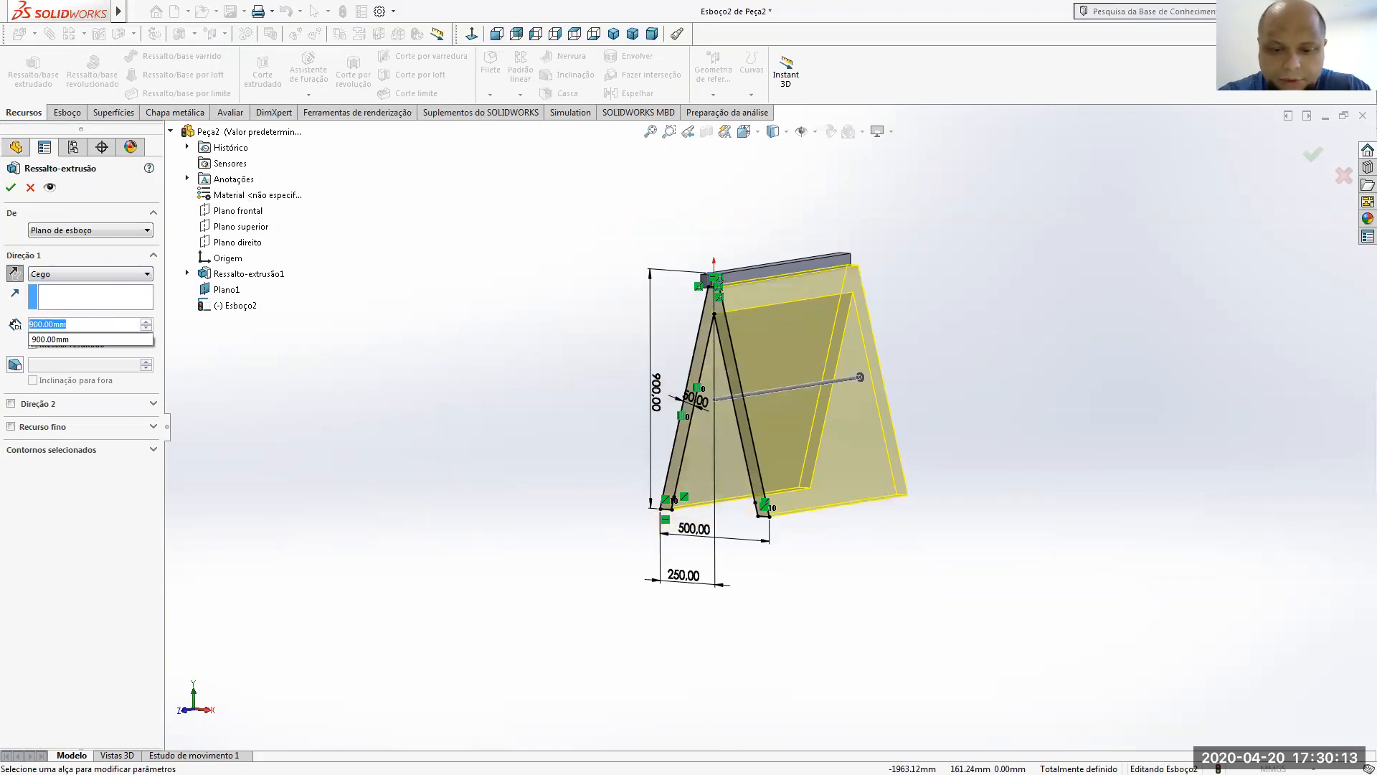
text(50)
key(Return)
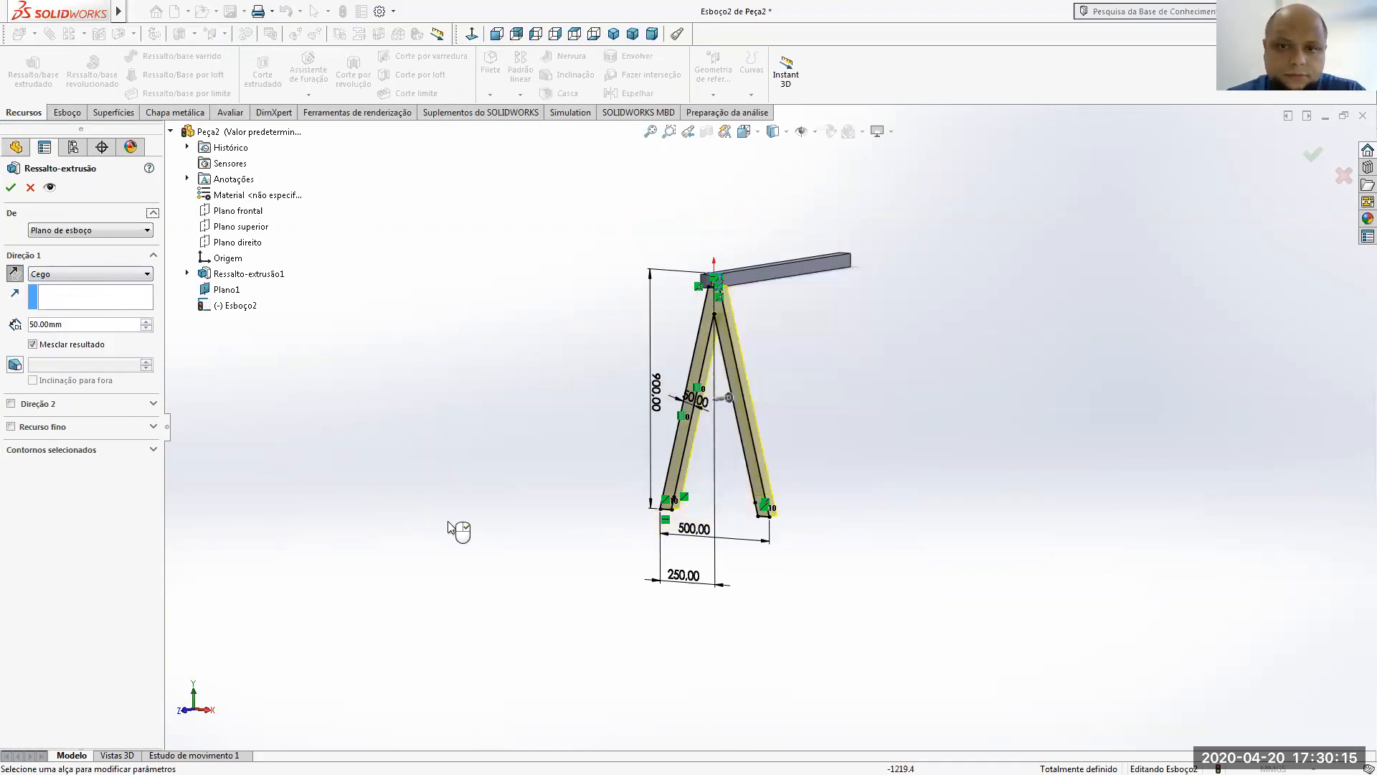
click(10, 187)
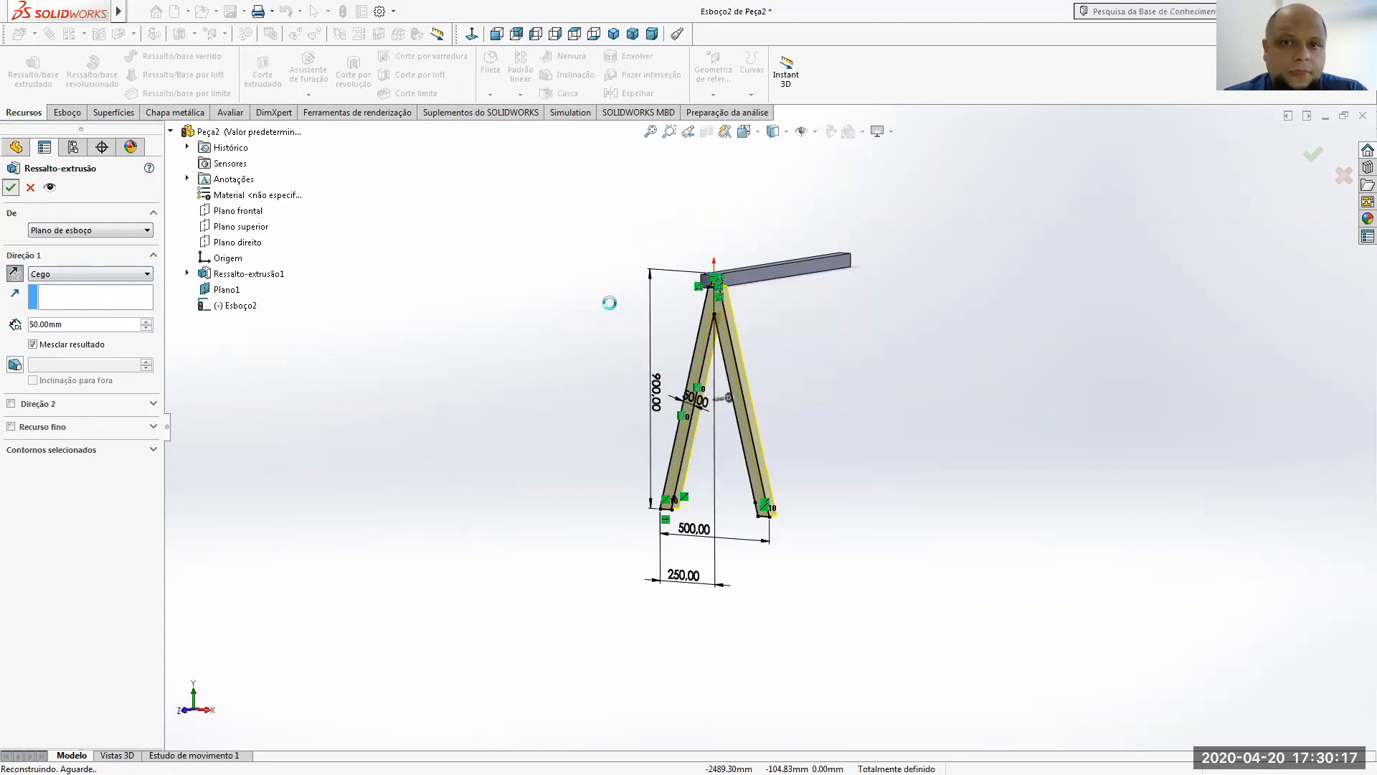
- Hide the offset plane Plano1 at the legs' end of the beam
middle_drag(809, 381, 783, 411)
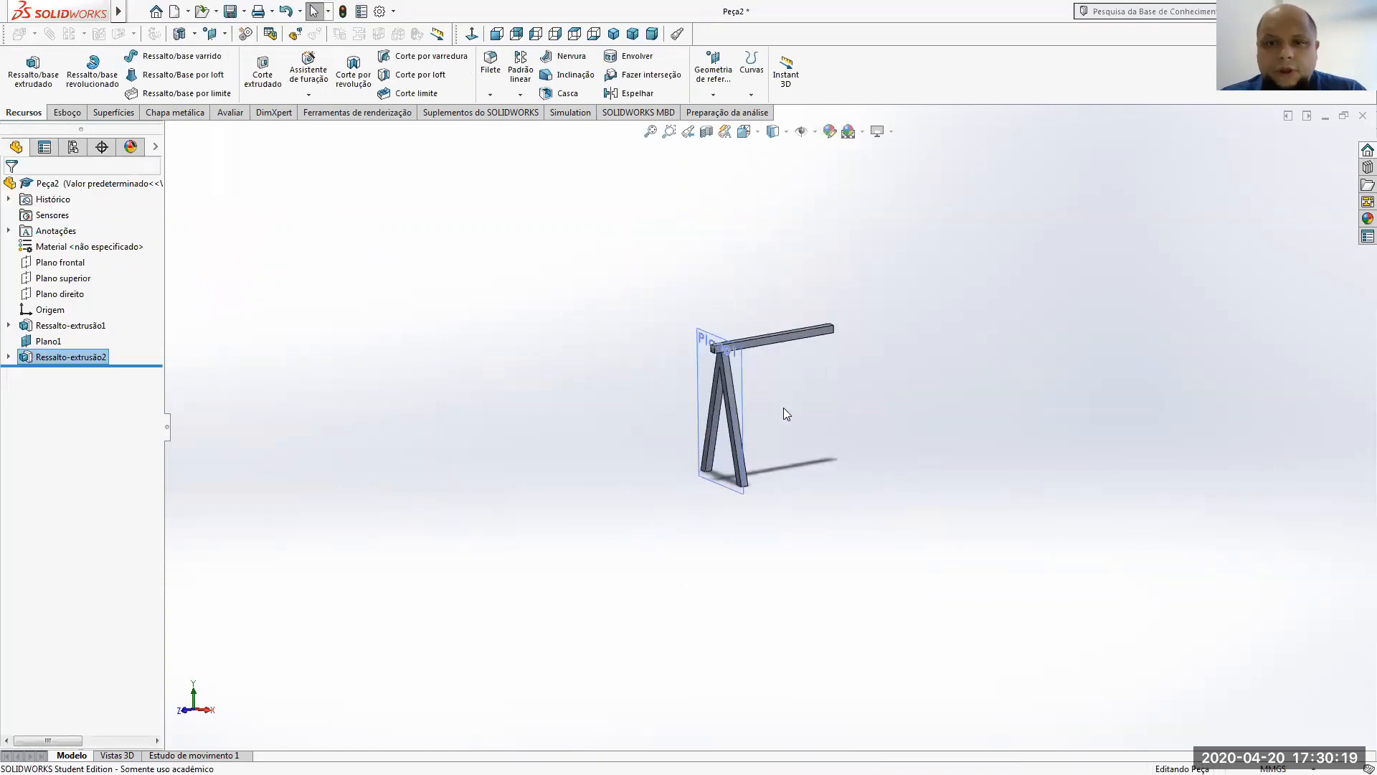
scroll(784, 407, down, 3)
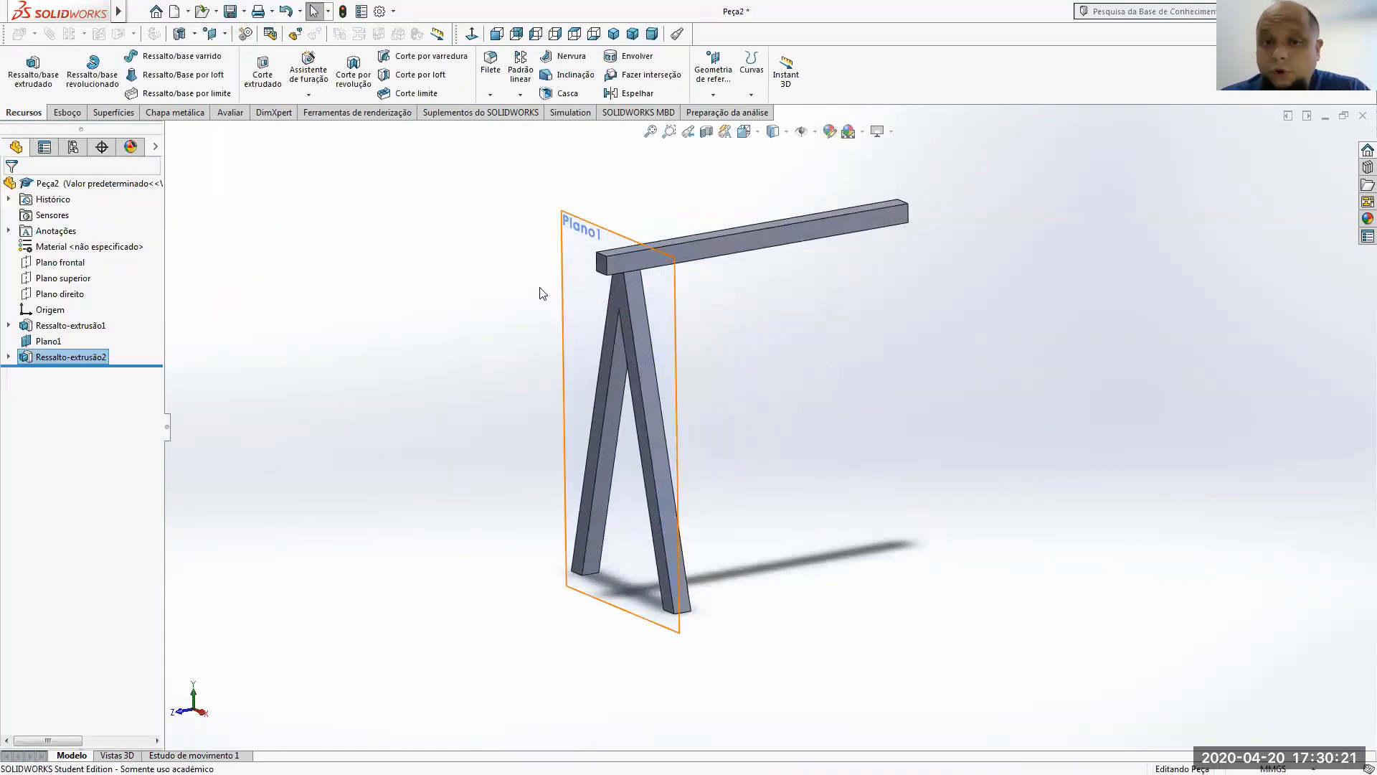
right_click(571, 251)
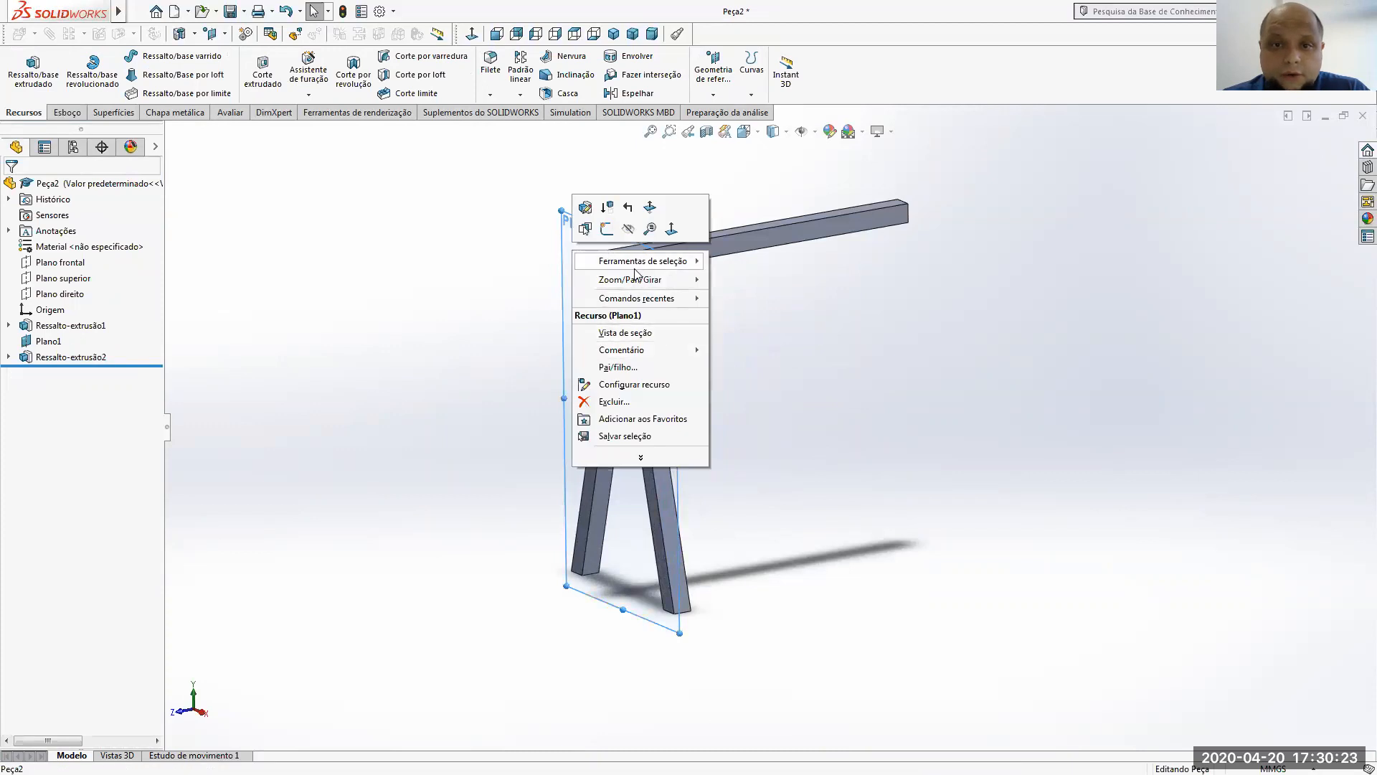
click(629, 230)
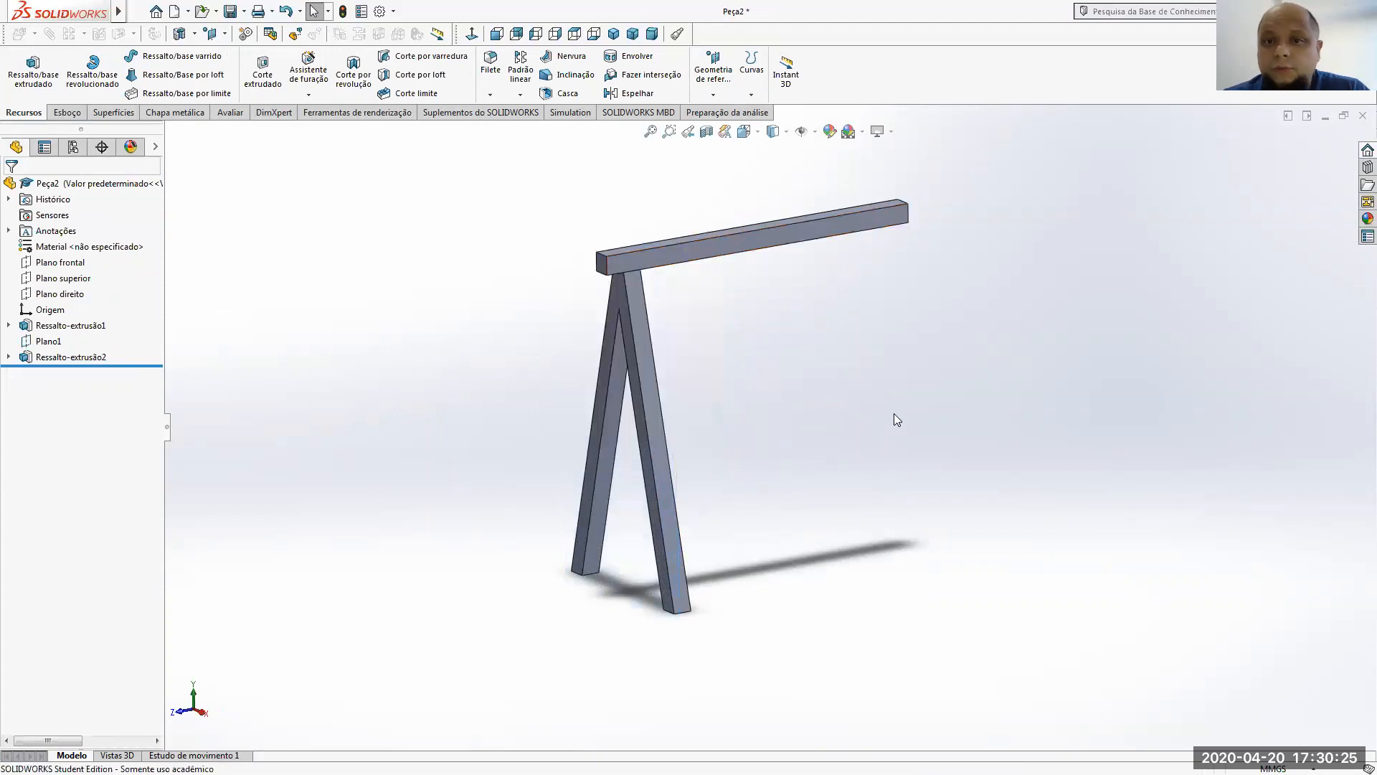
- Mirror the A-shaped leg extrusion about the front plane to create the legs at the beam's other end
scroll(887, 433, up, 1)
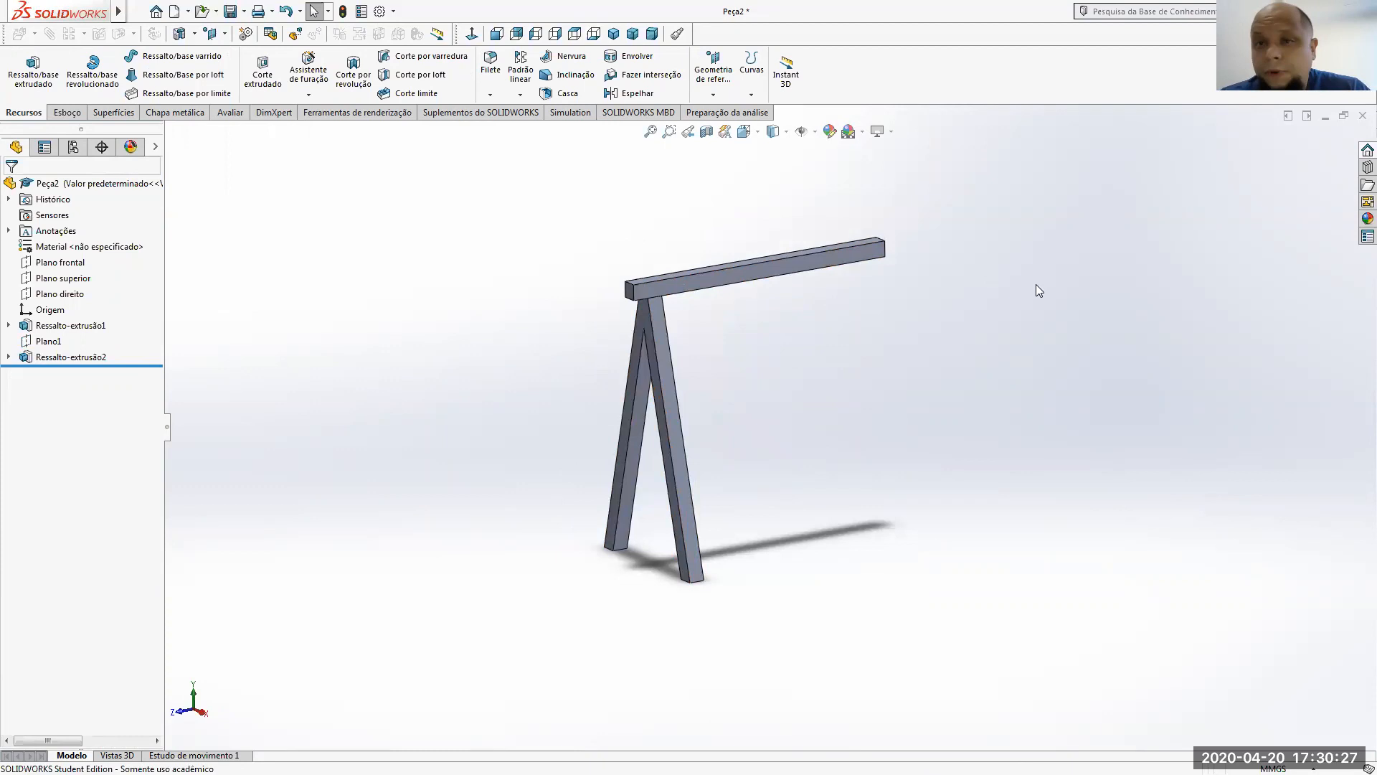
click(644, 94)
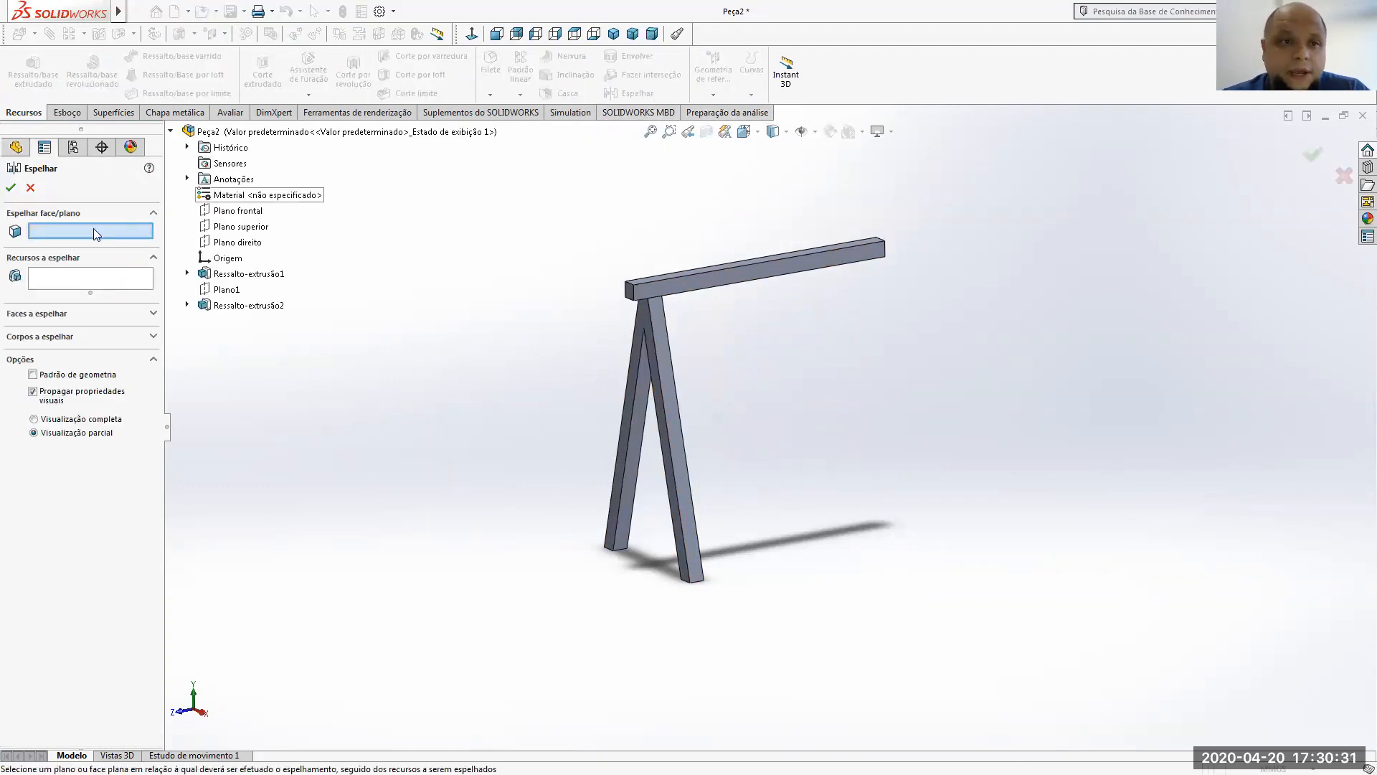
click(222, 212)
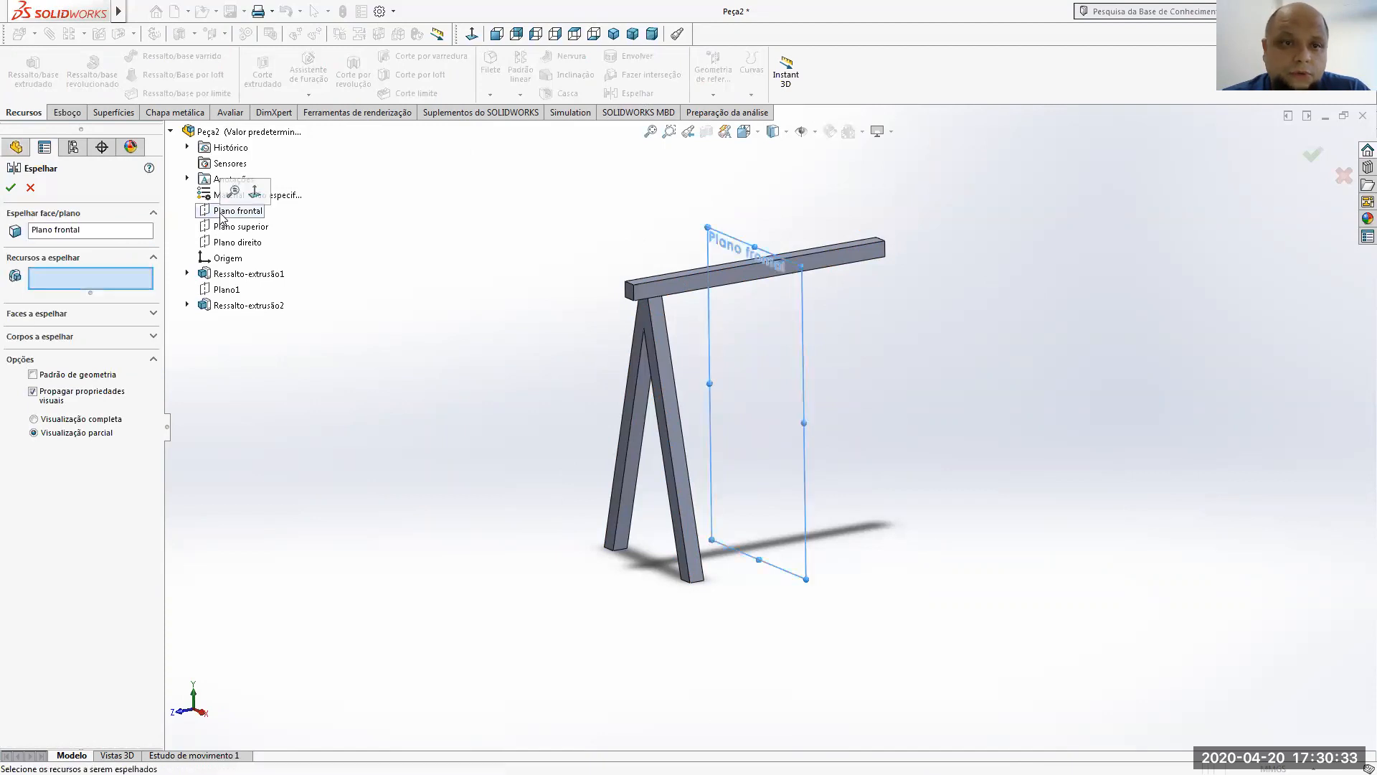
click(250, 305)
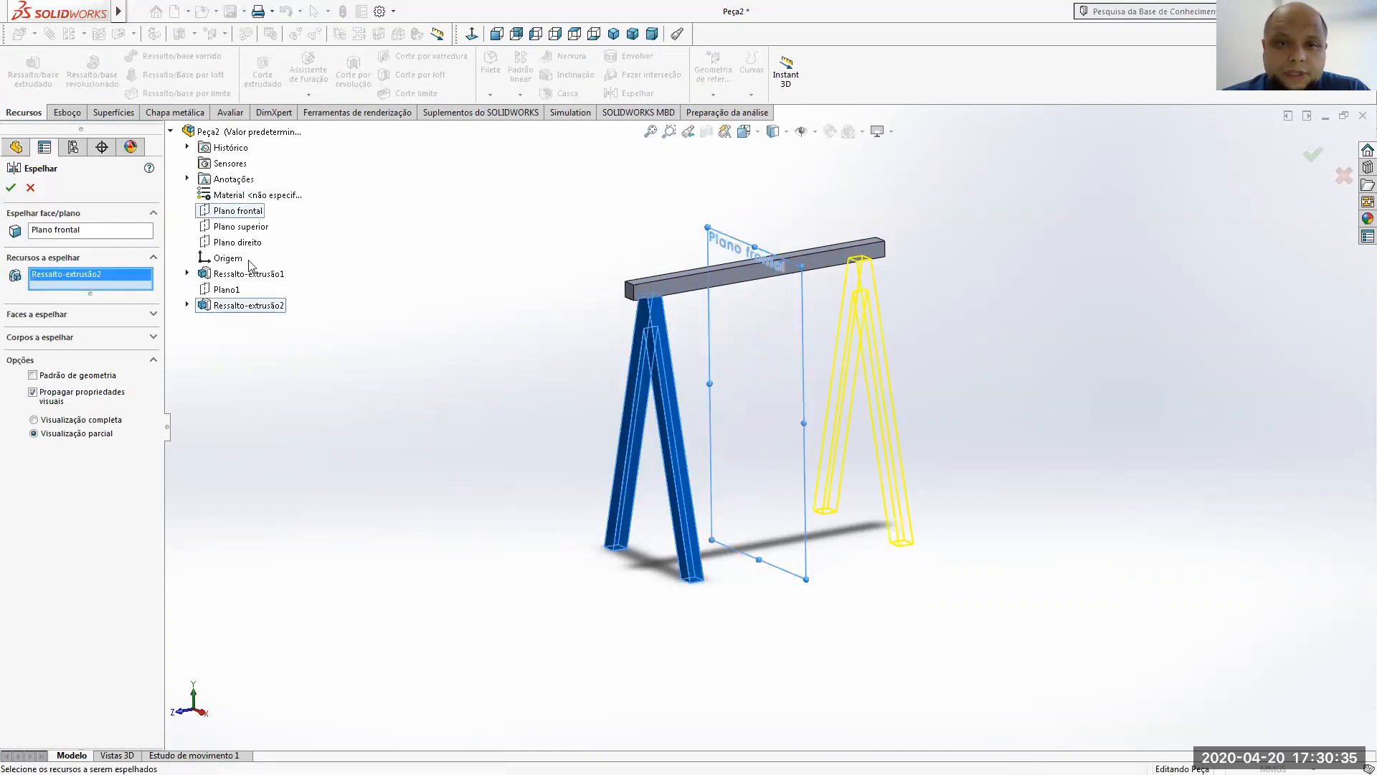
click(11, 187)
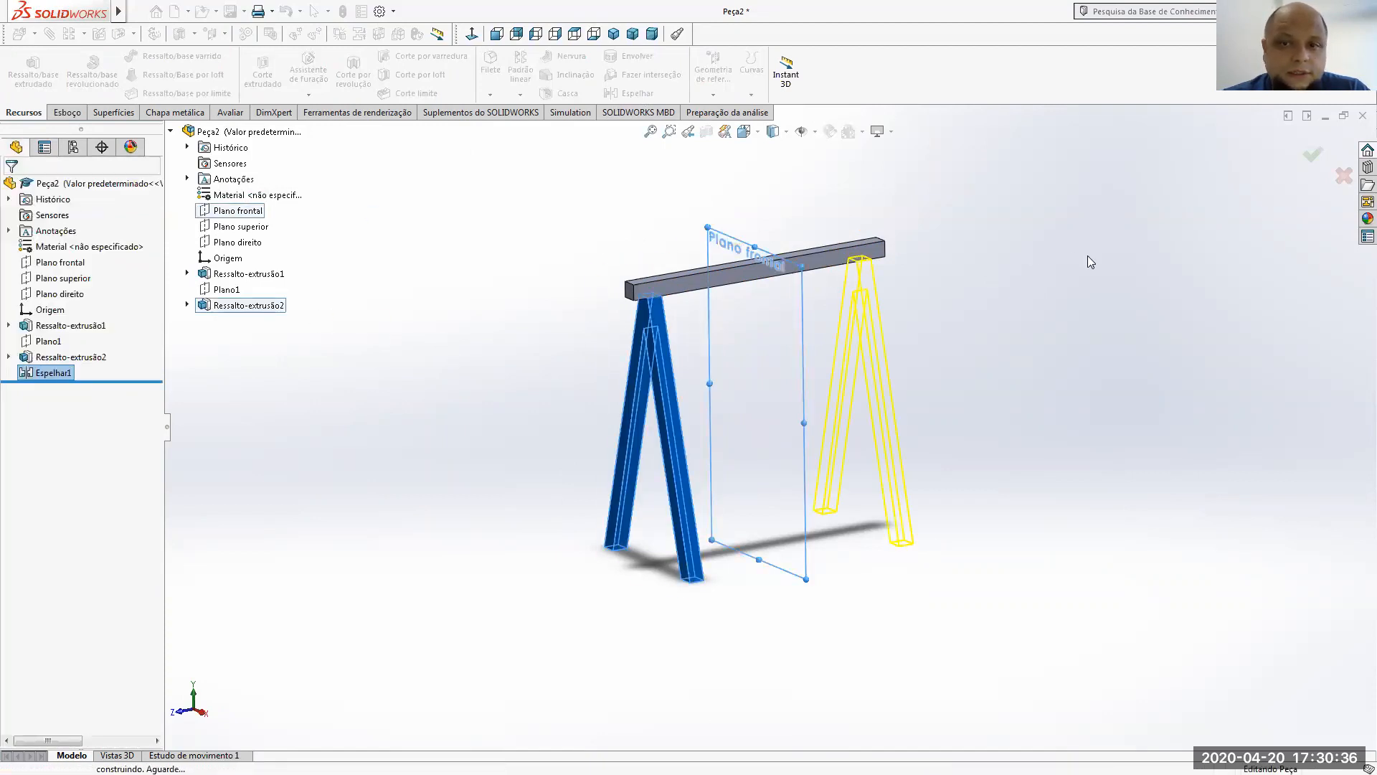
click(1043, 301)
middle_drag(1128, 259, 819, 438)
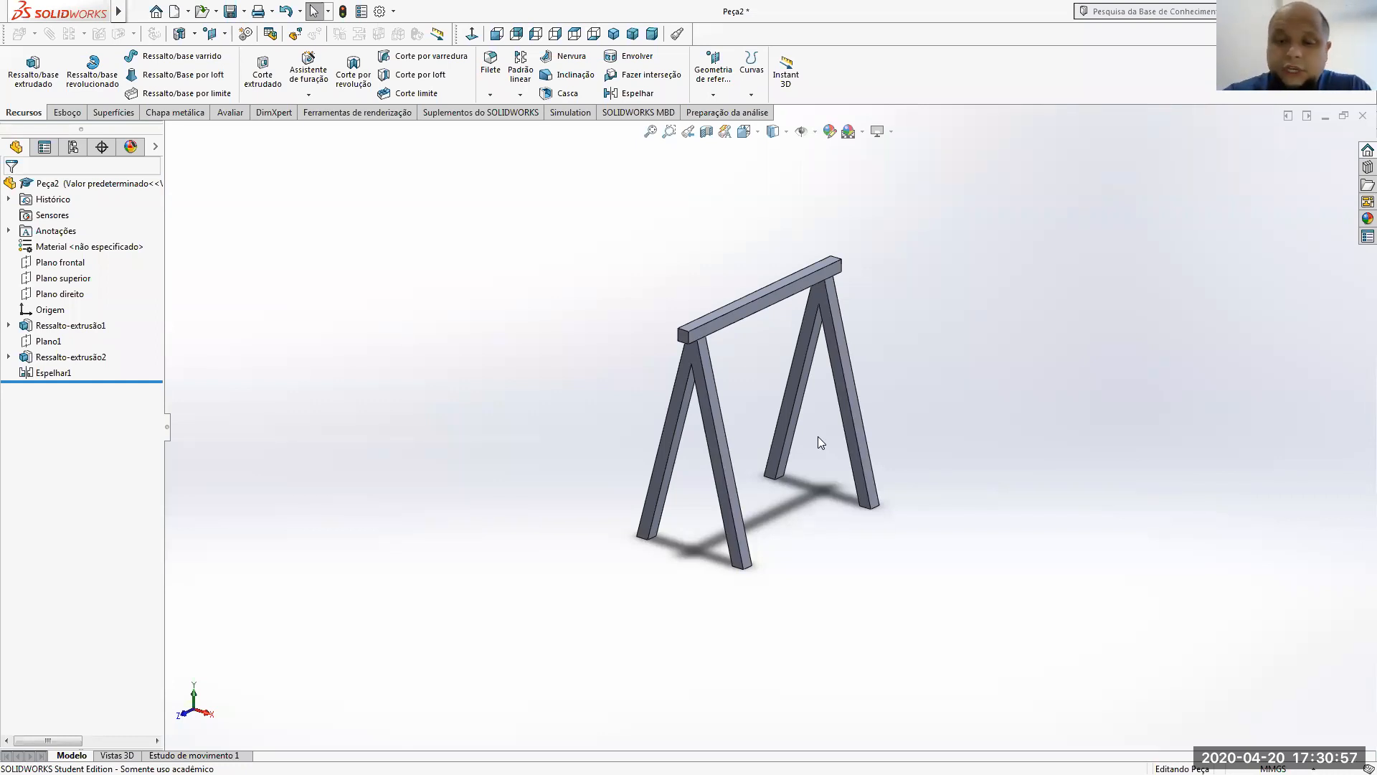
middle_drag(852, 514, 765, 498)
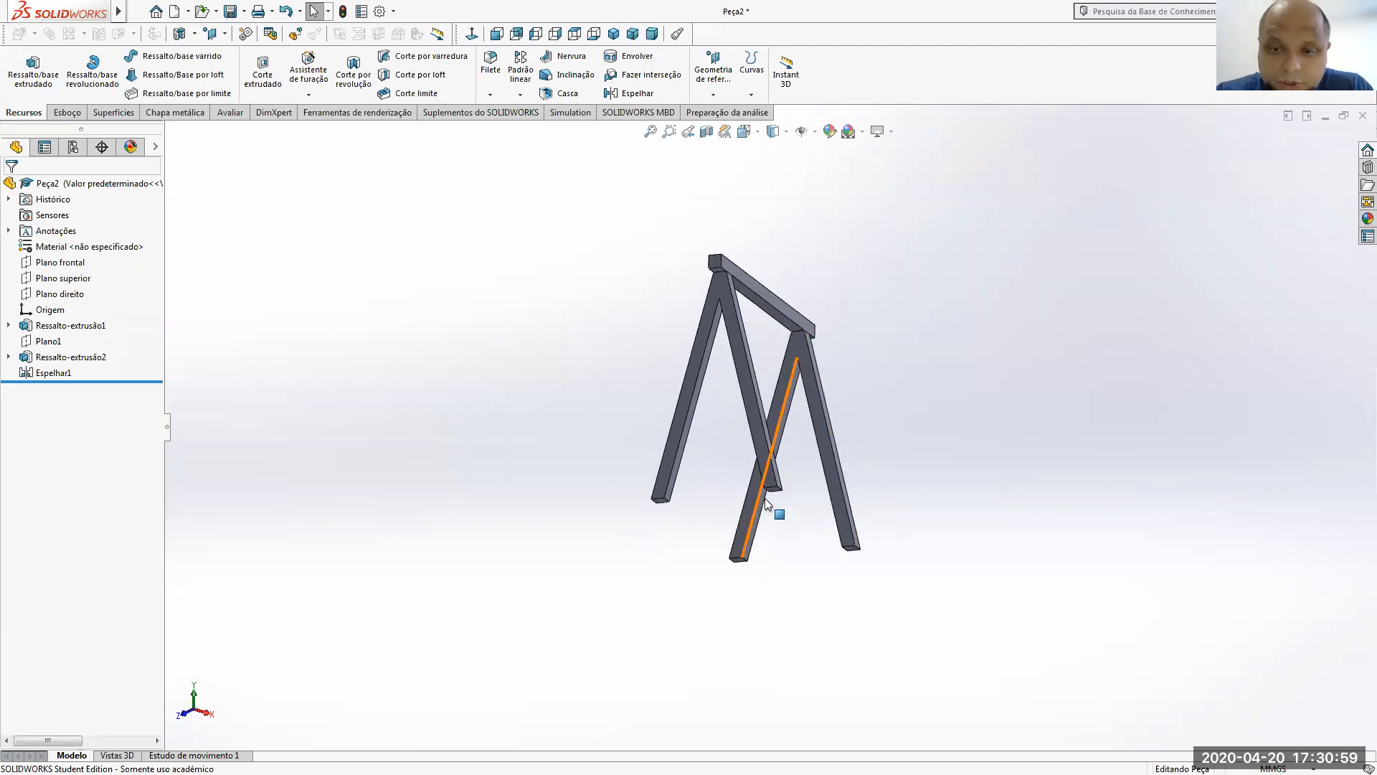
middle_drag(853, 469, 811, 602)
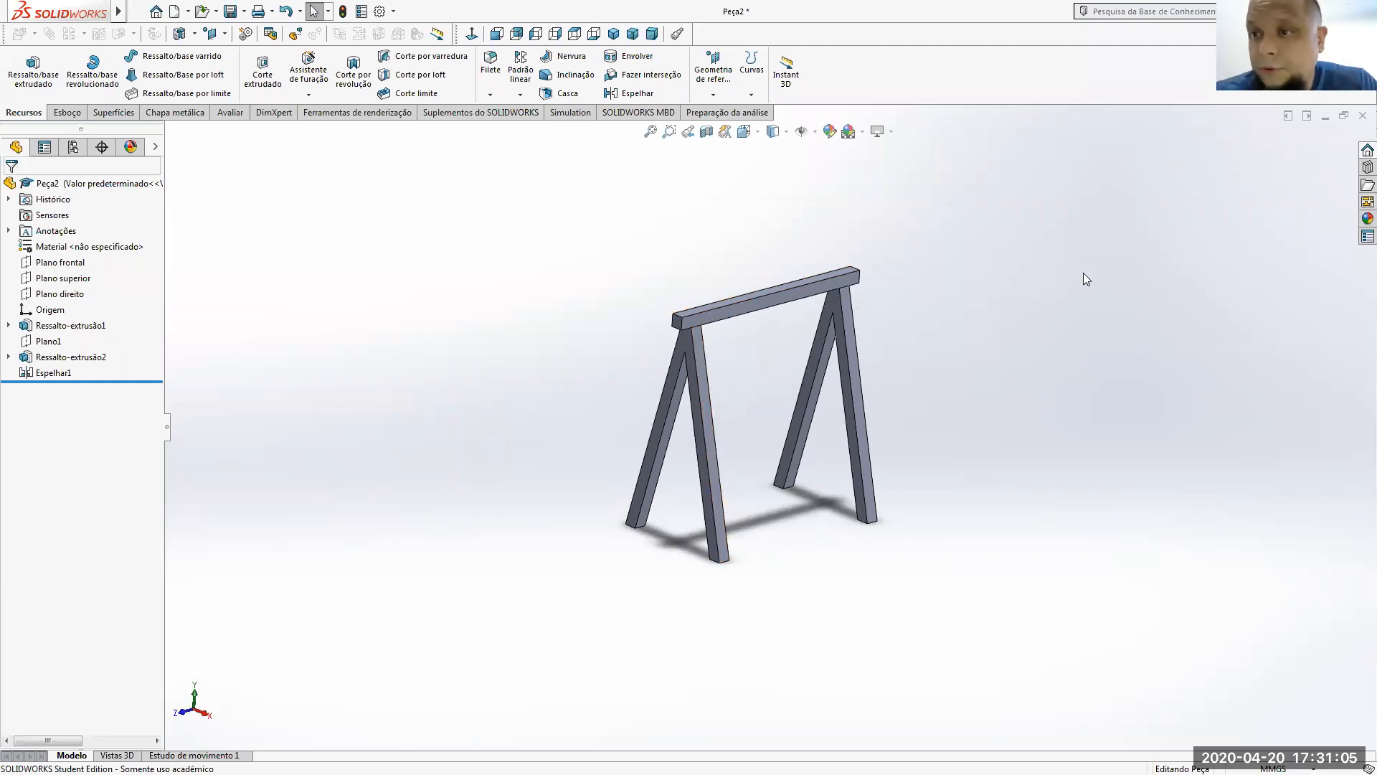
middle_drag(1119, 307, 1089, 280)
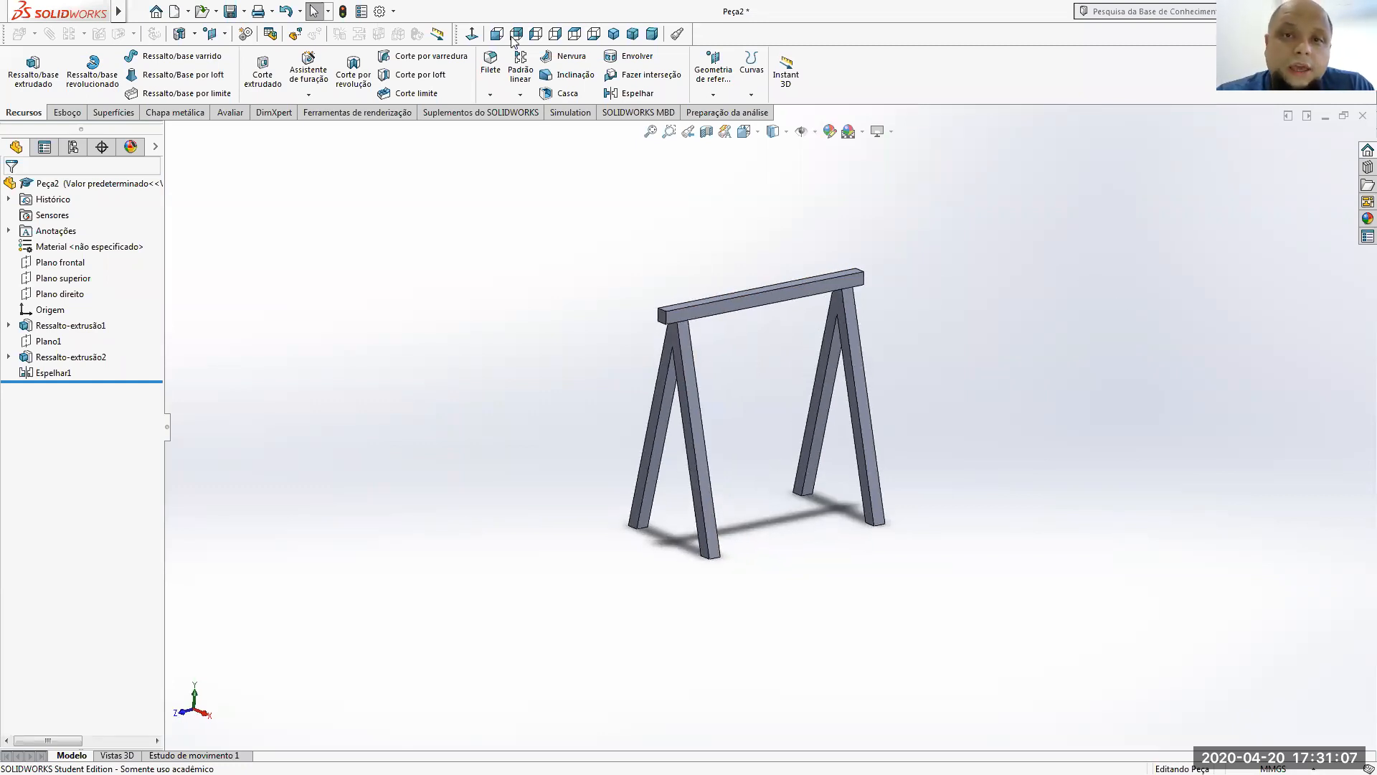
- Set the isometric view and save the part as CAVALETE EF TARDE in the 15 - ATIVIDADE PRATICA - CAVALETE folder
click(613, 34)
click(230, 11)
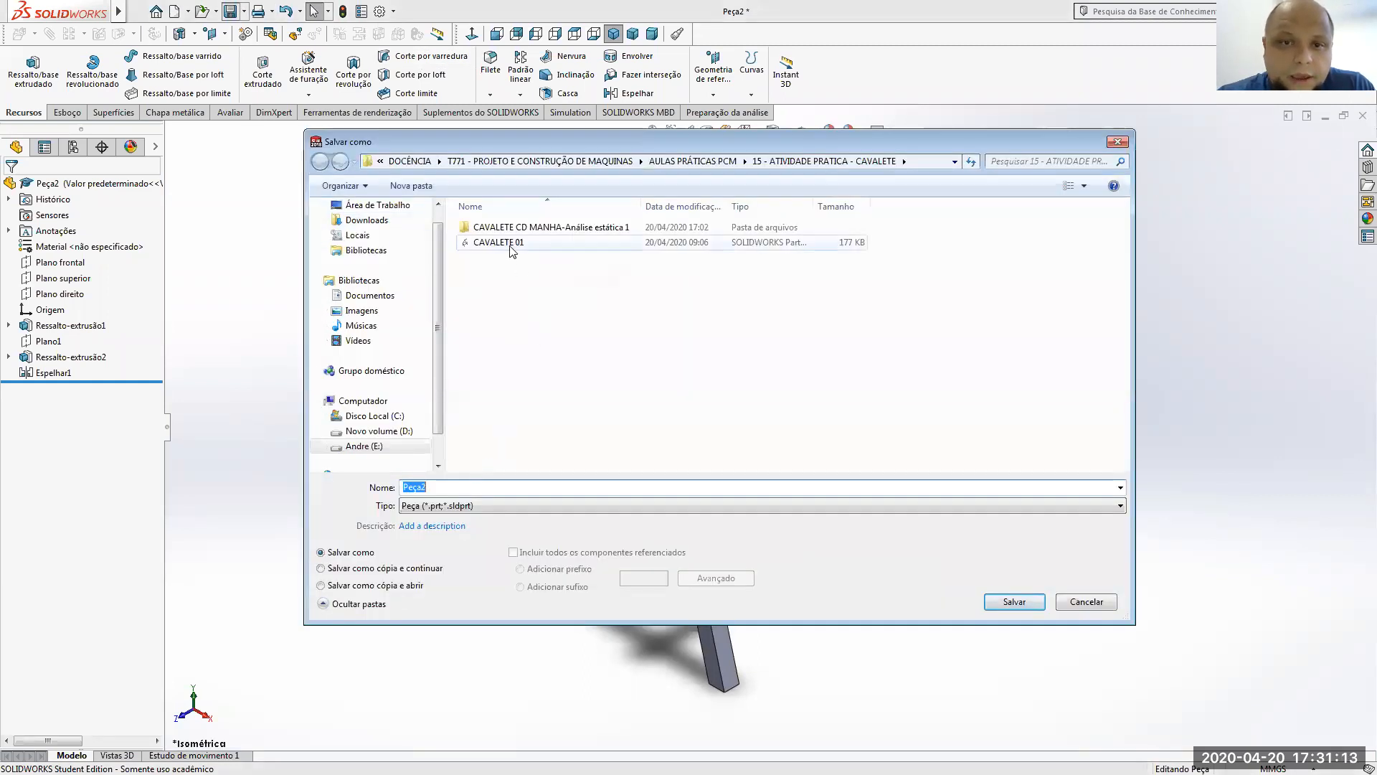
click(510, 245)
double_click(451, 487)
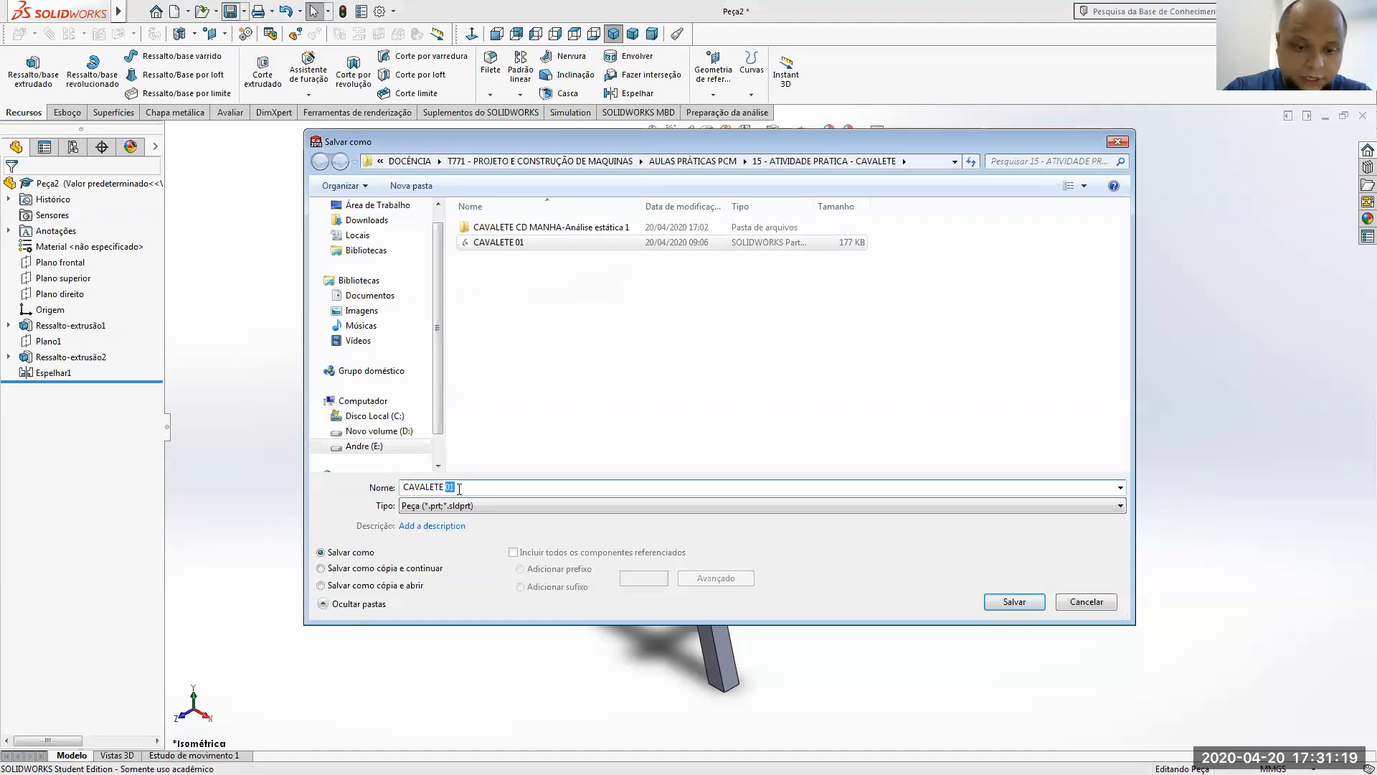
text(EF TARDE)
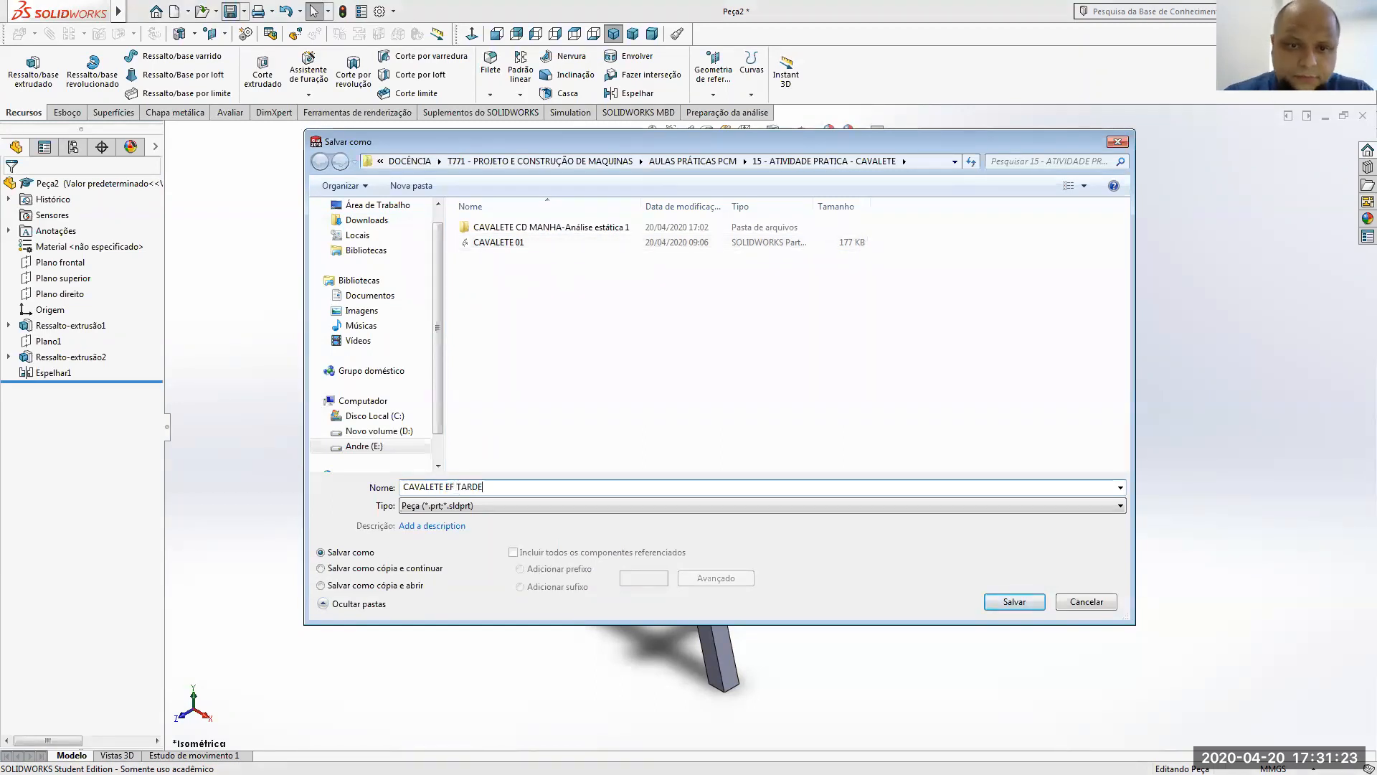
click(1019, 603)
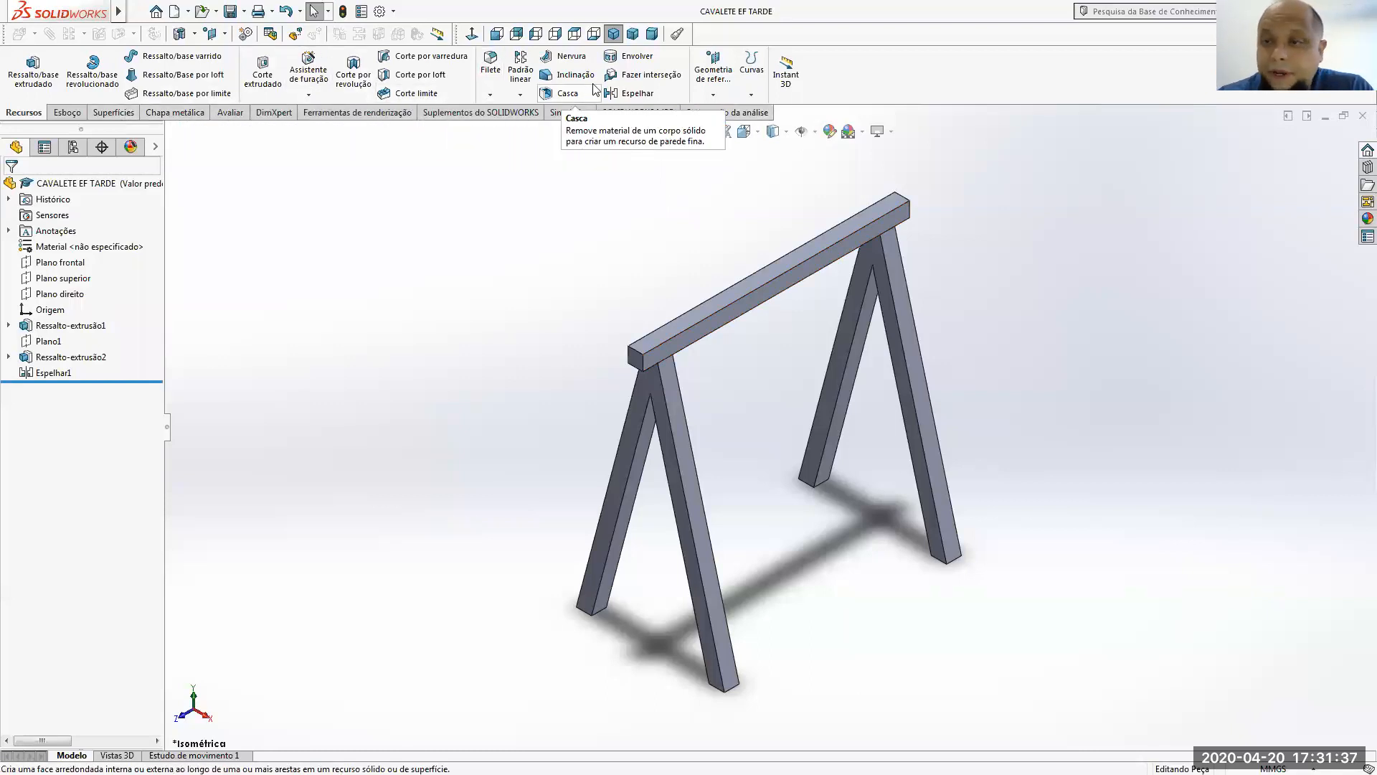
right_click(627, 114)
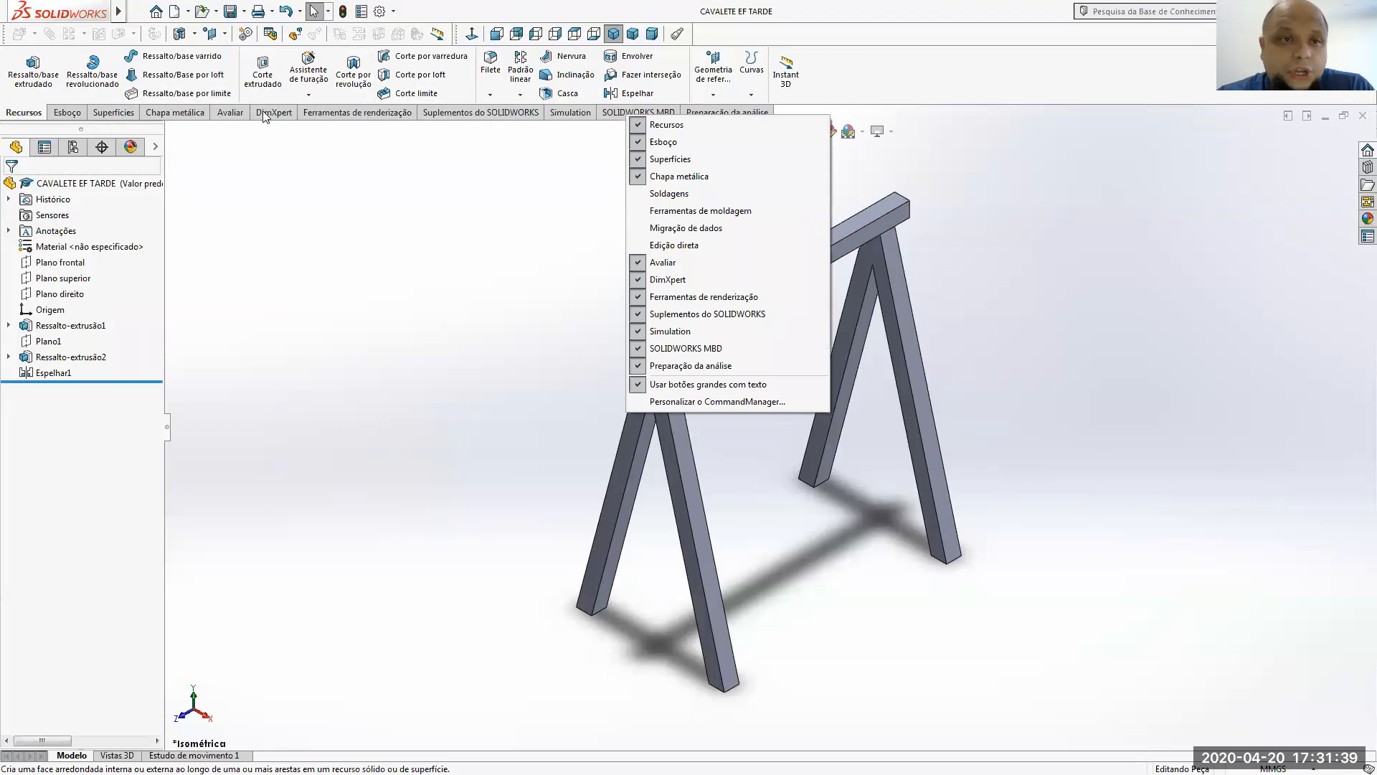
right_click(227, 114)
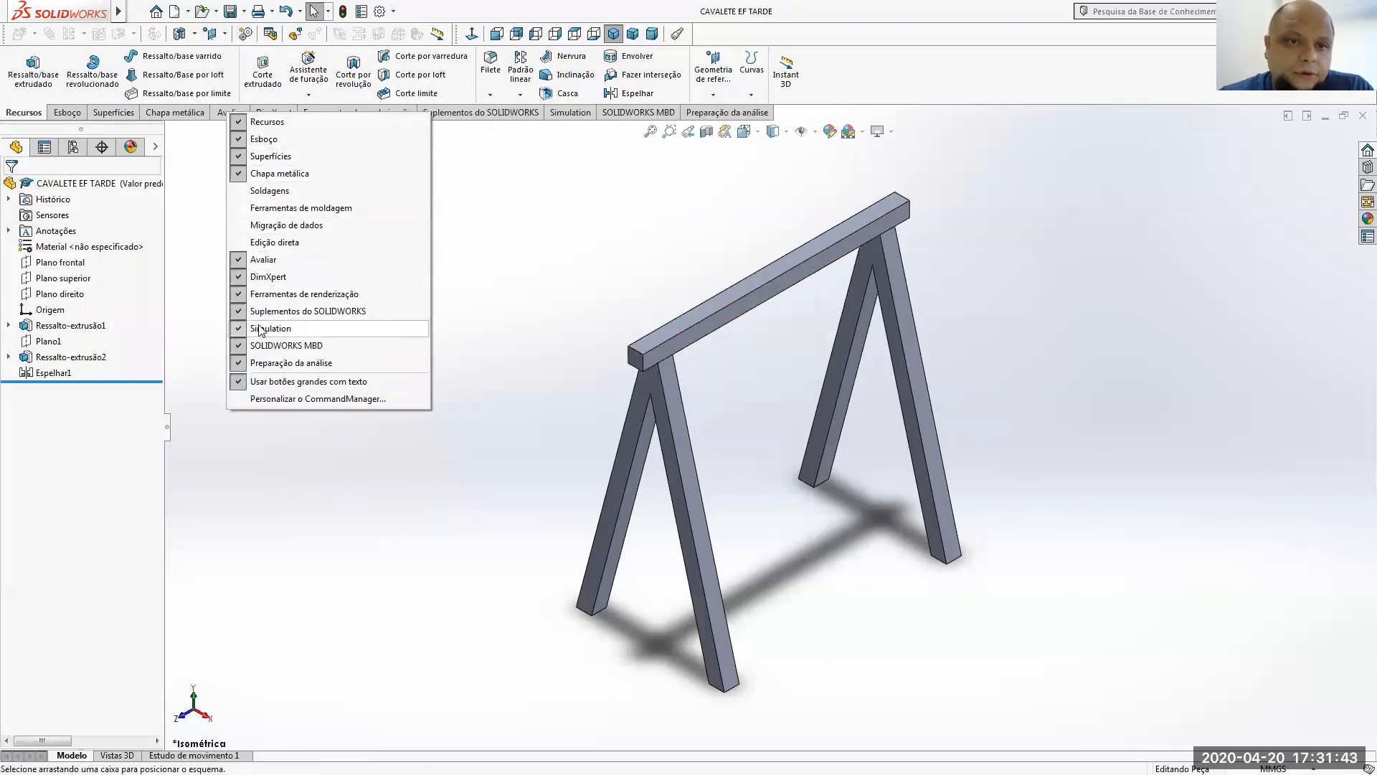
click(487, 296)
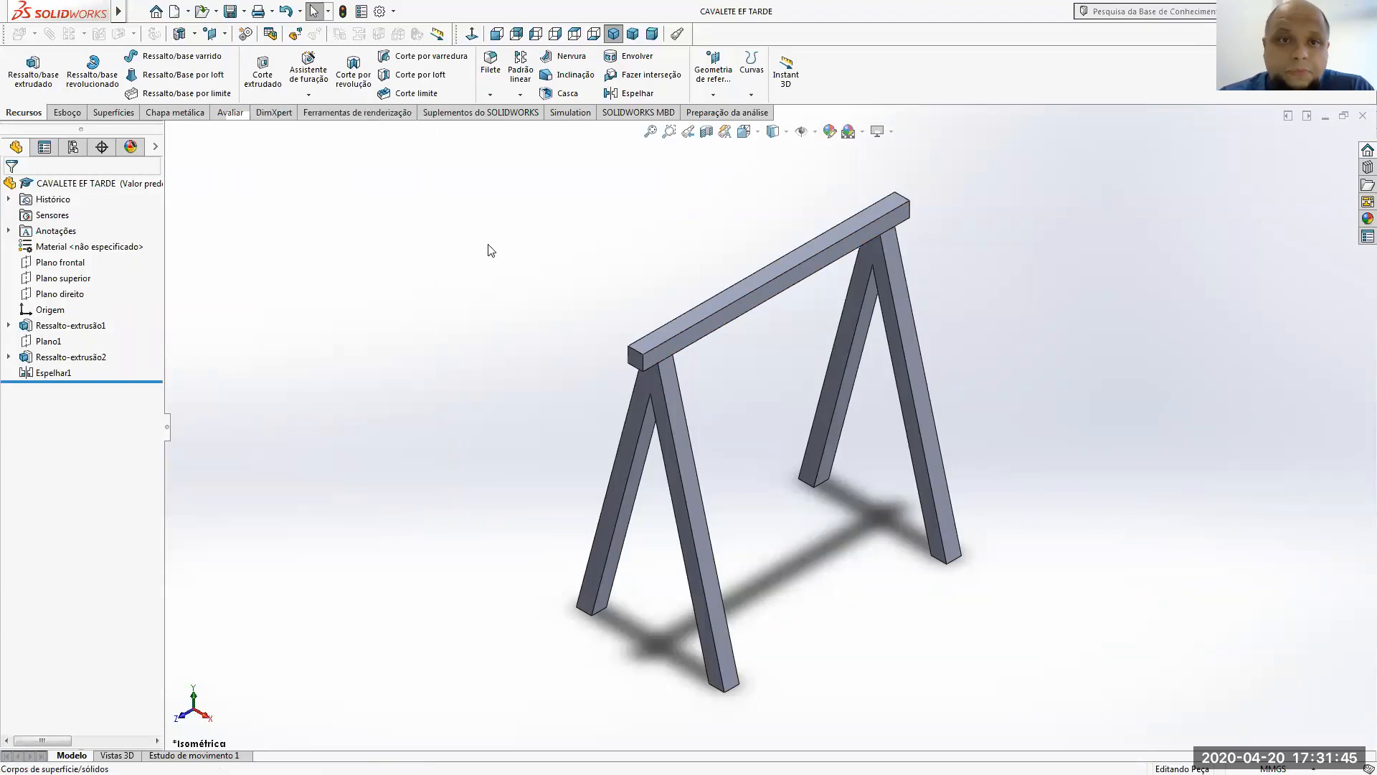
- Make sure the SOLIDWORKS Simulation add-in is active and set to load at start-up, and bring up the Simulation commands
click(393, 12)
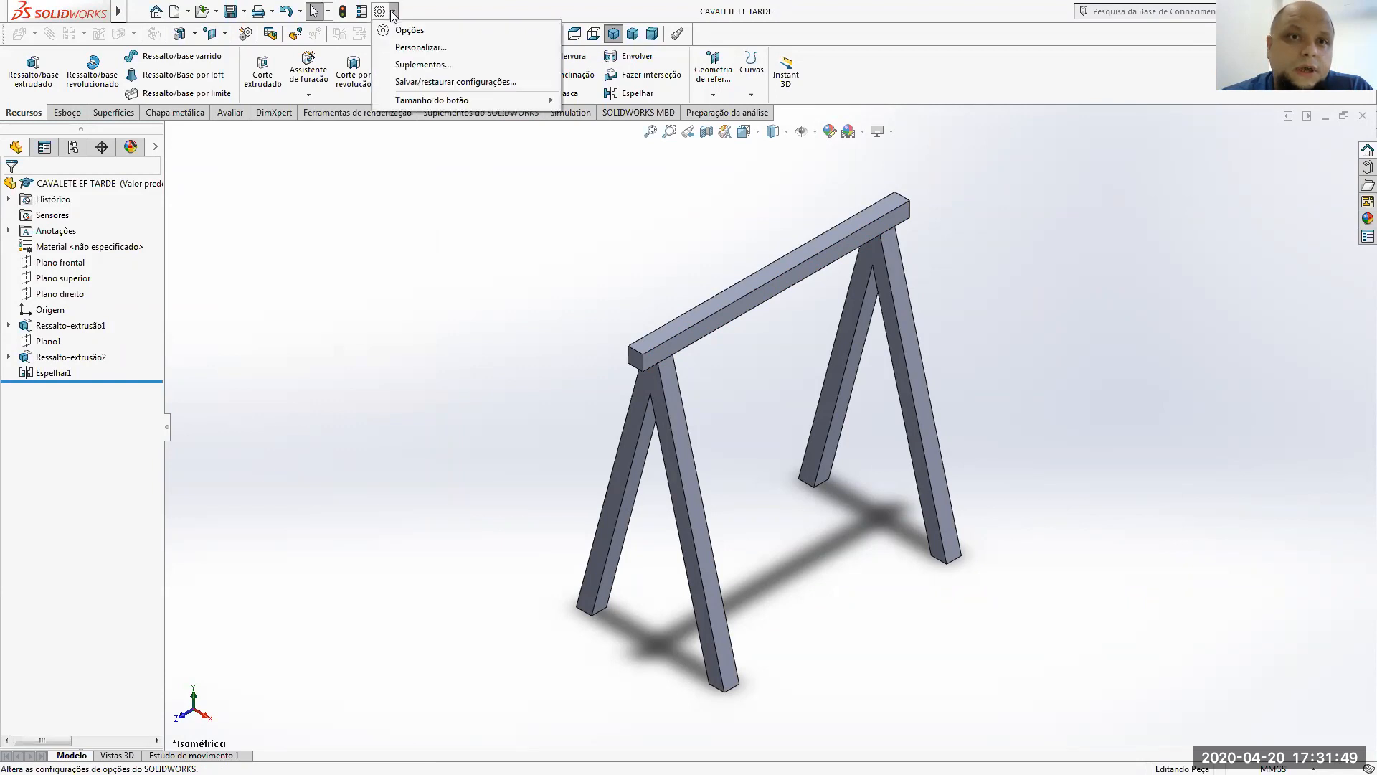
click(406, 66)
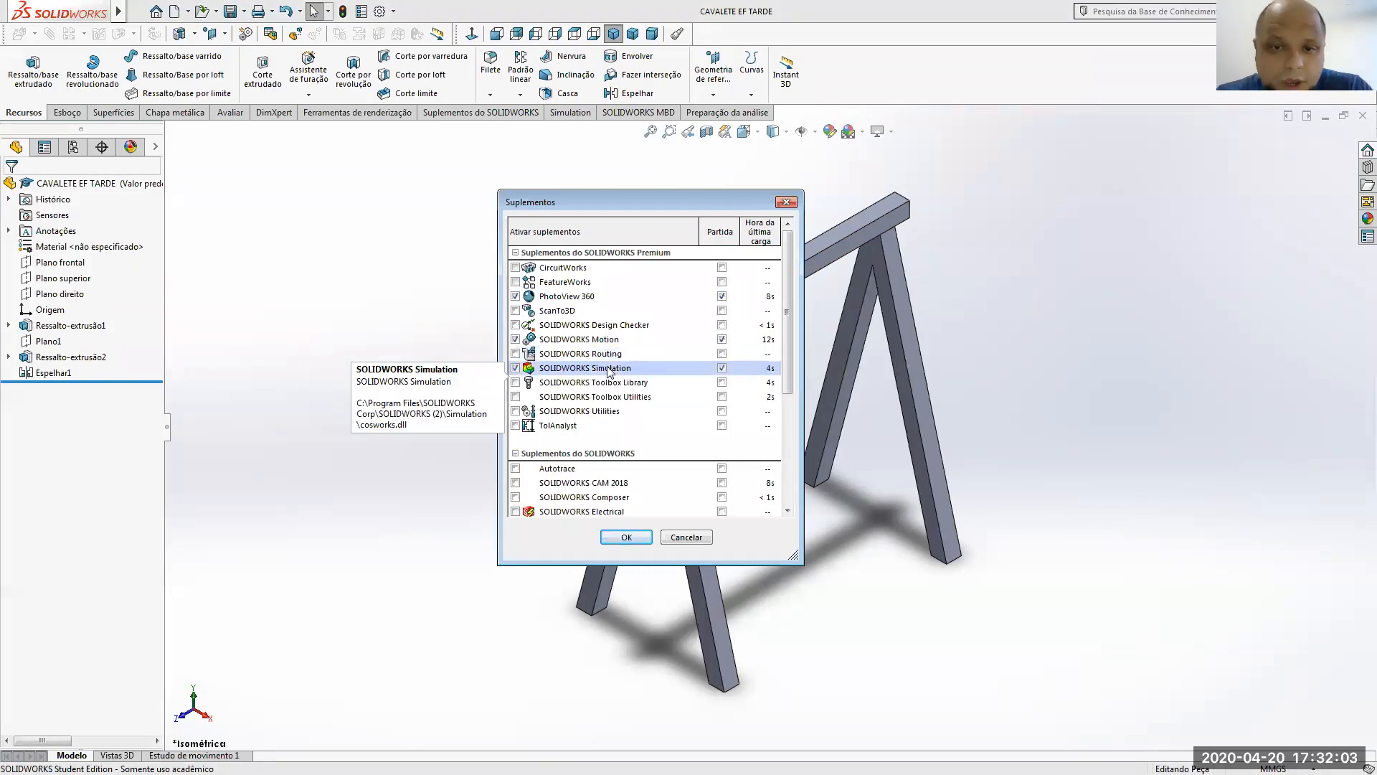
click(516, 368)
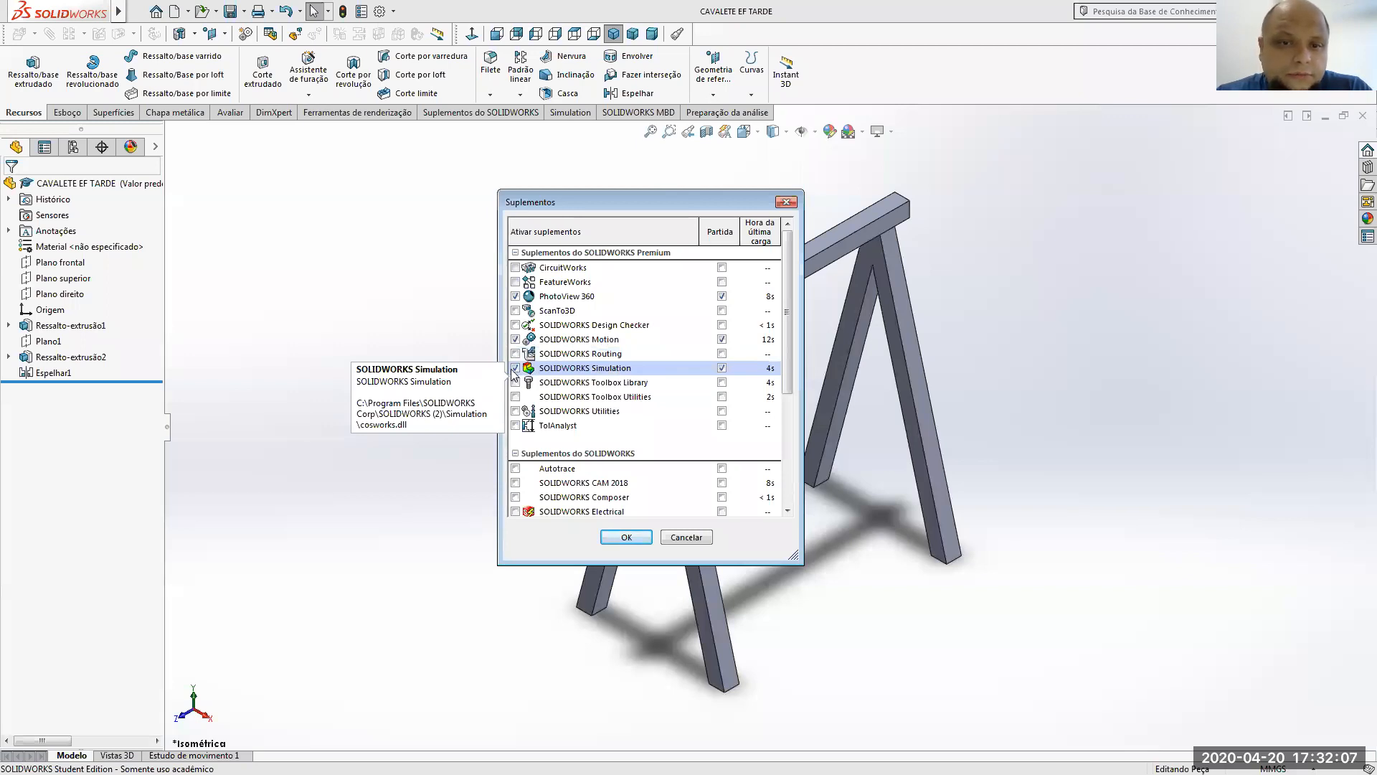
click(722, 368)
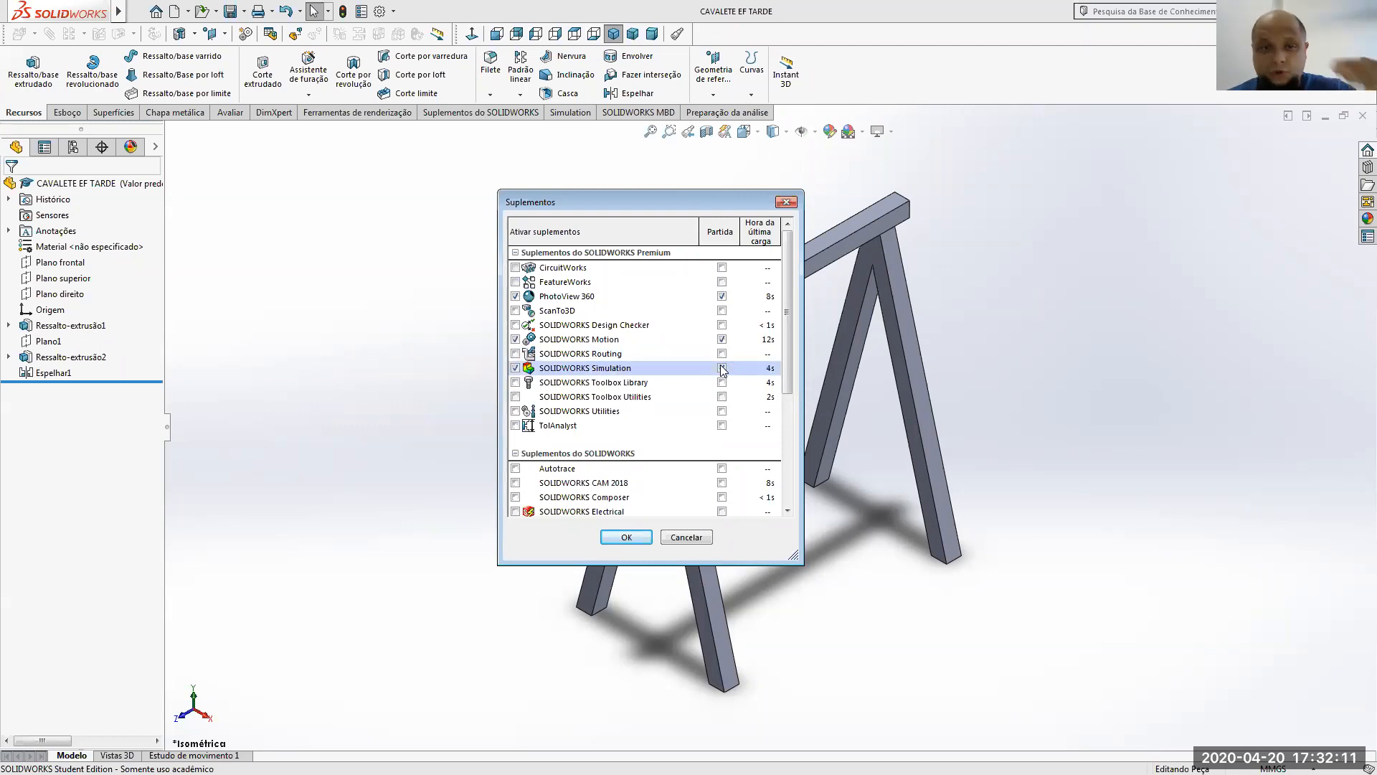
click(722, 368)
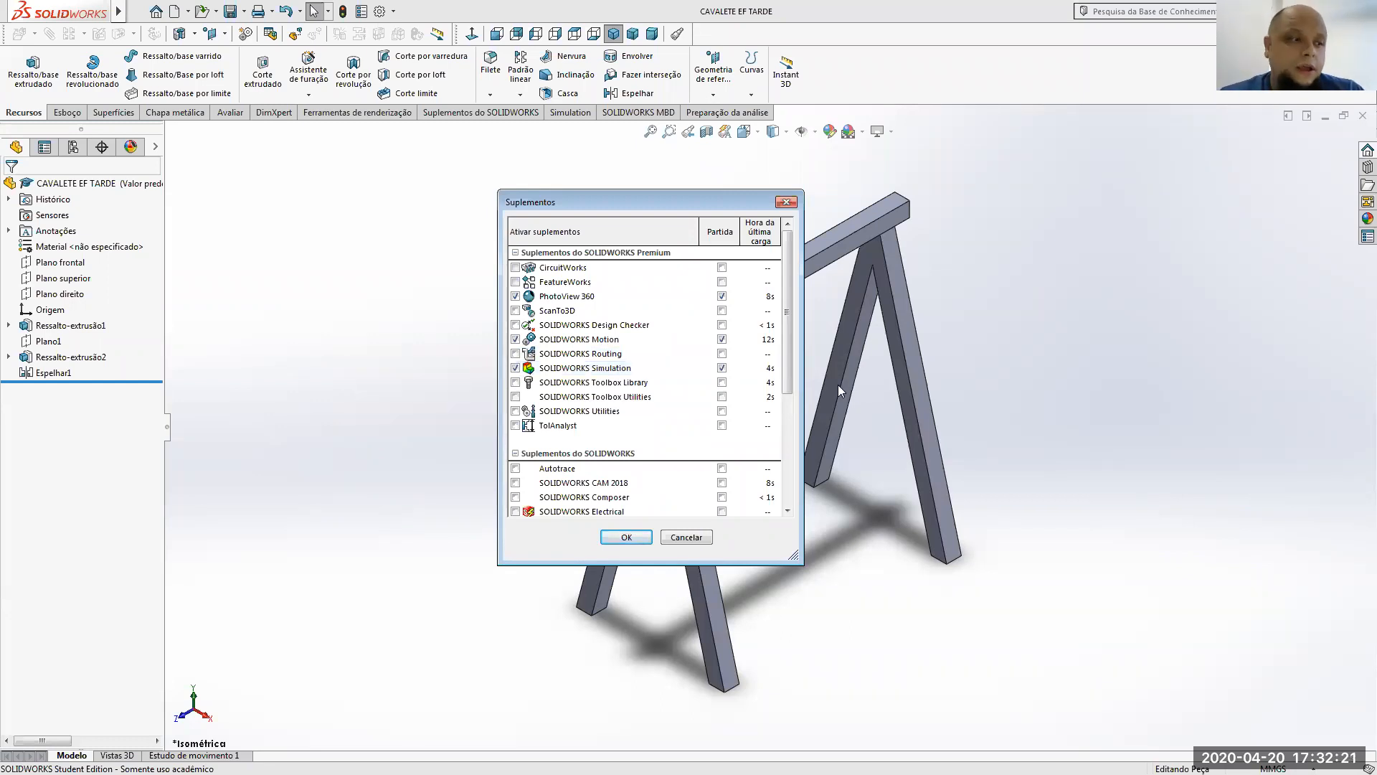
click(626, 537)
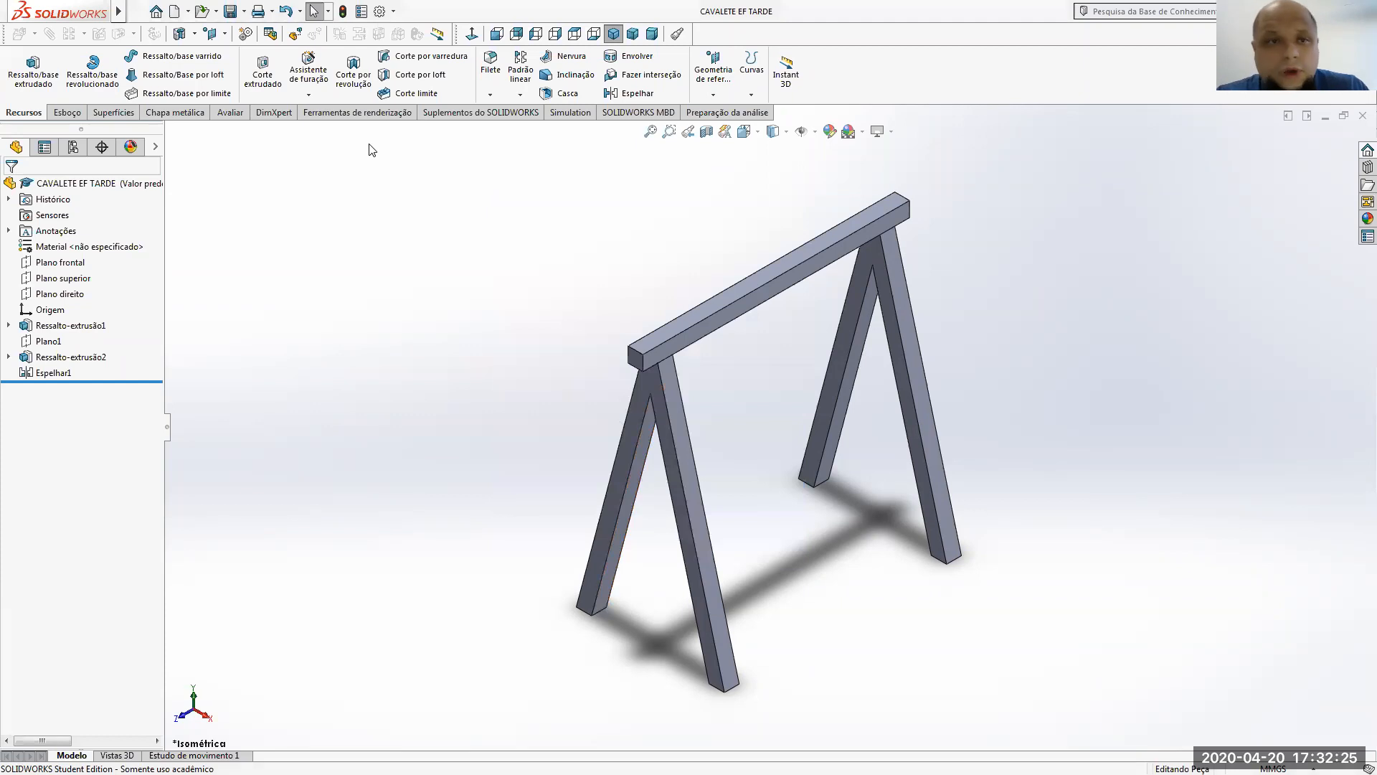
click(568, 113)
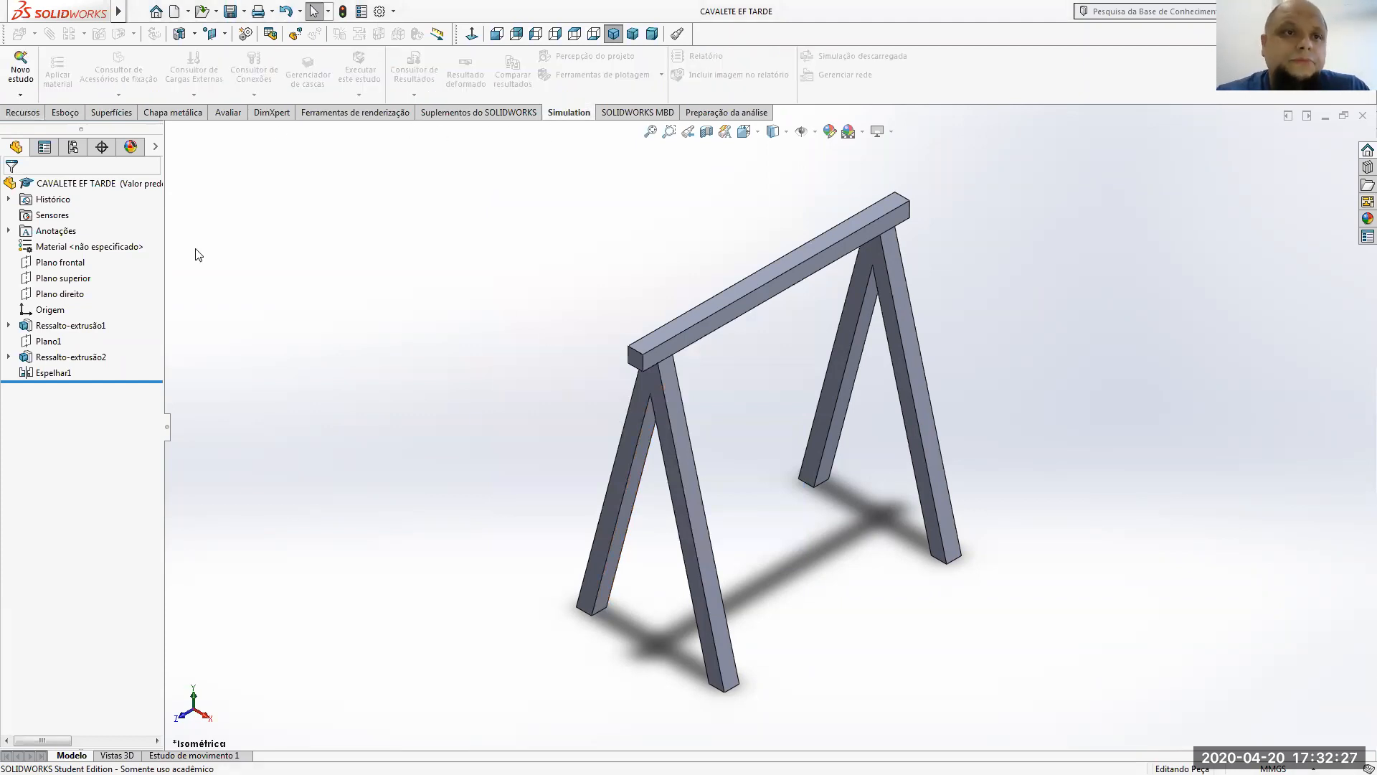
- Create a new static analysis study named Análise estática 1
click(19, 77)
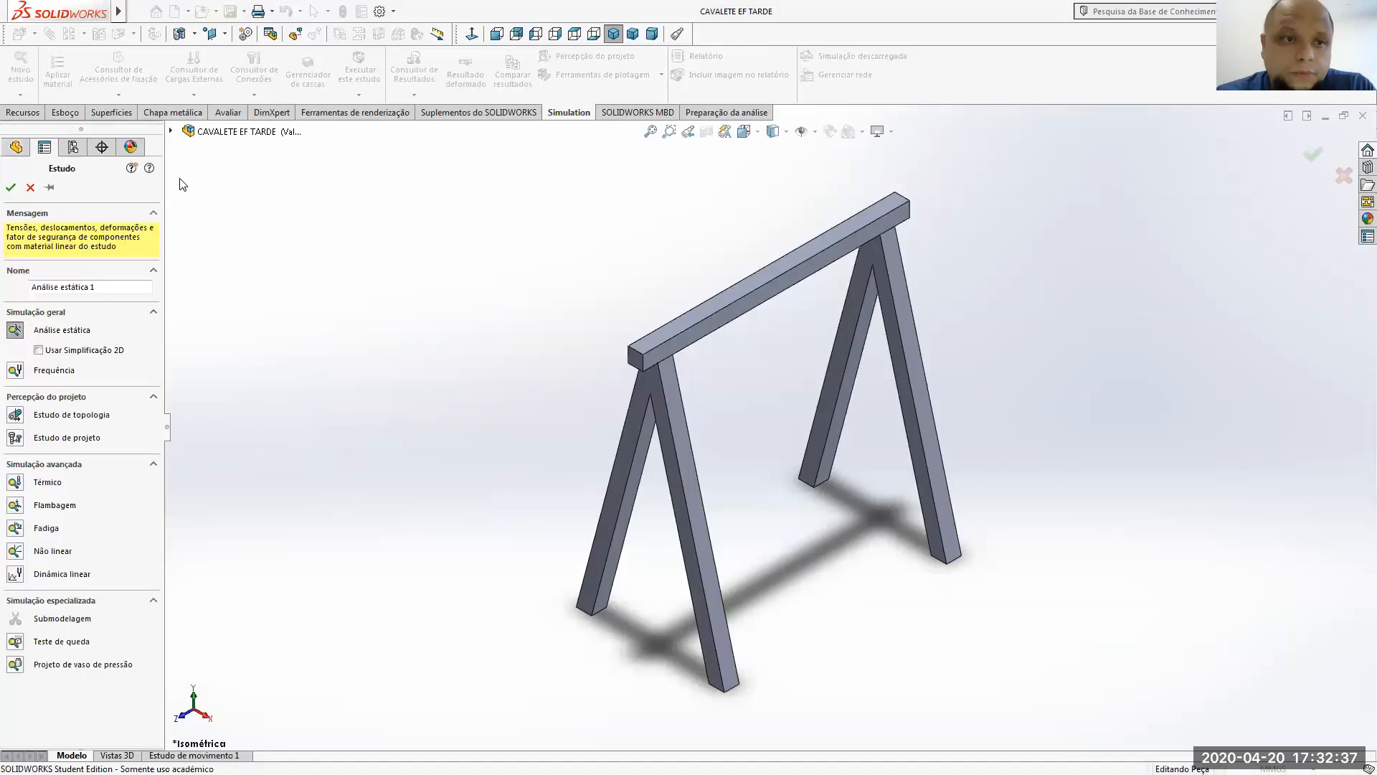
click(15, 330)
click(11, 187)
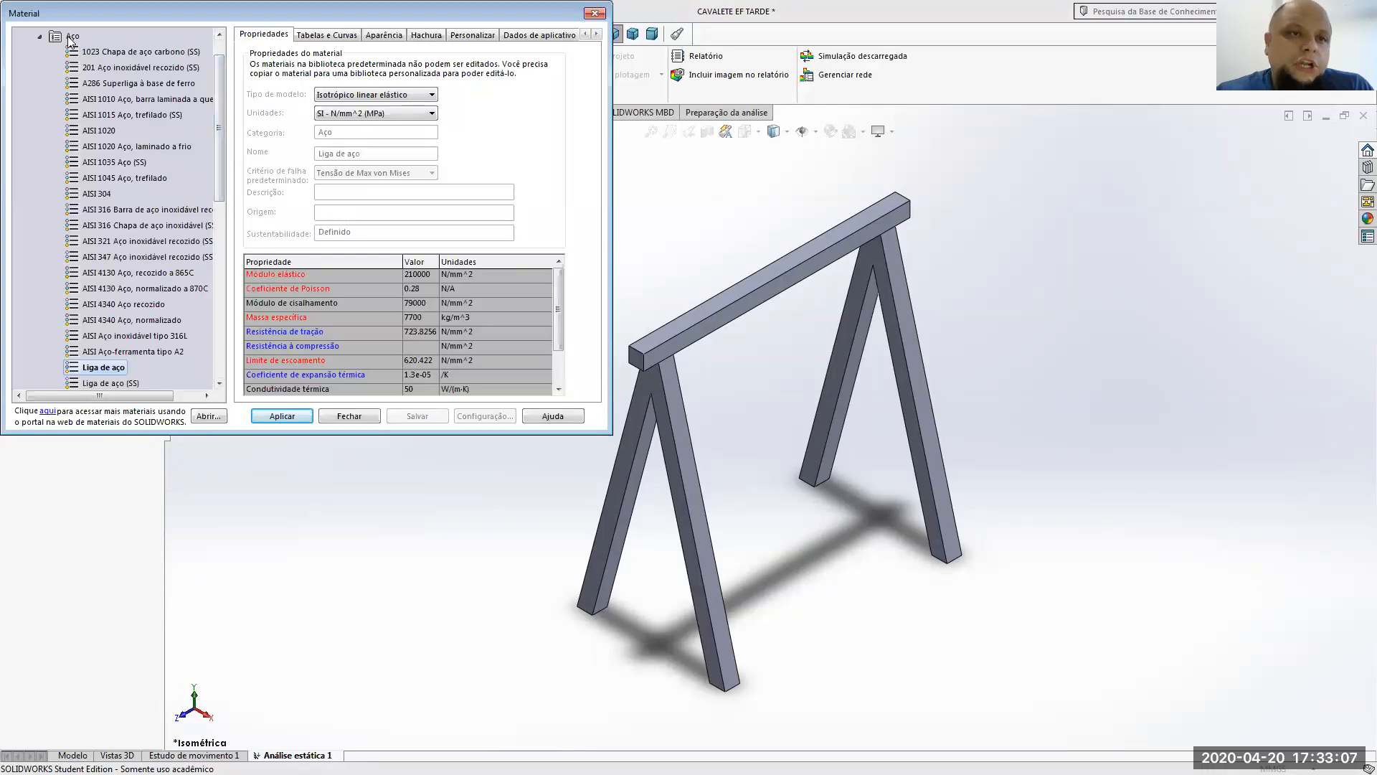
- Examine the properties of Mogno in the Madeiras category of the material library
click(39, 35)
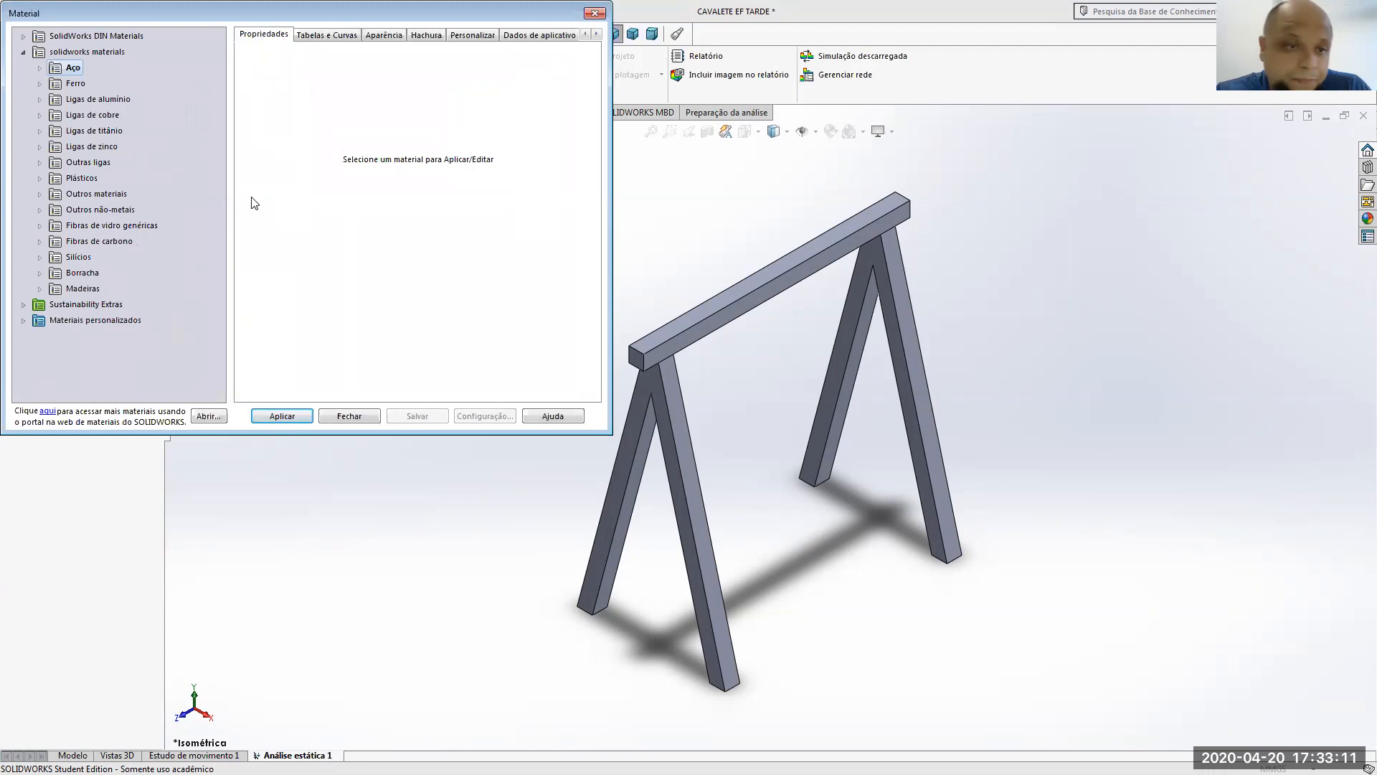
click(41, 289)
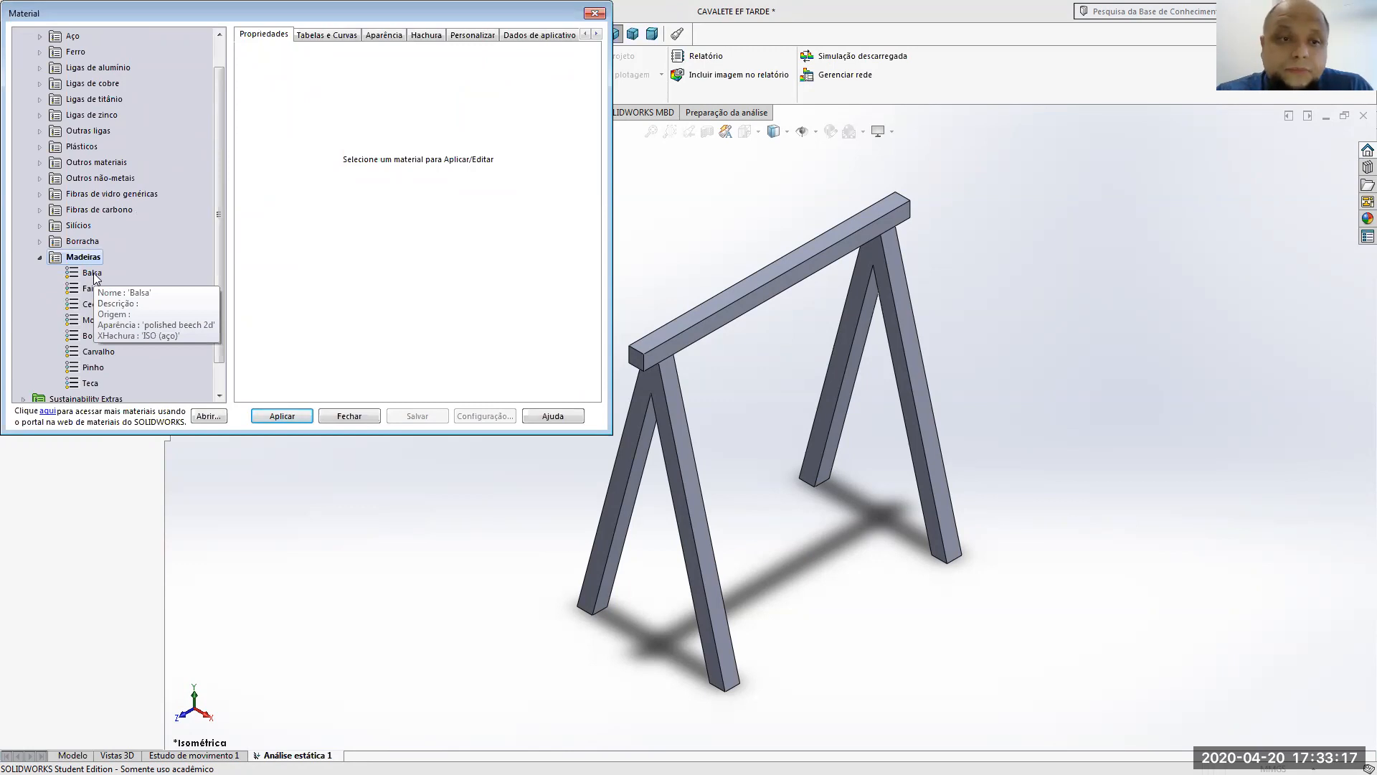
mouse_move(92, 294)
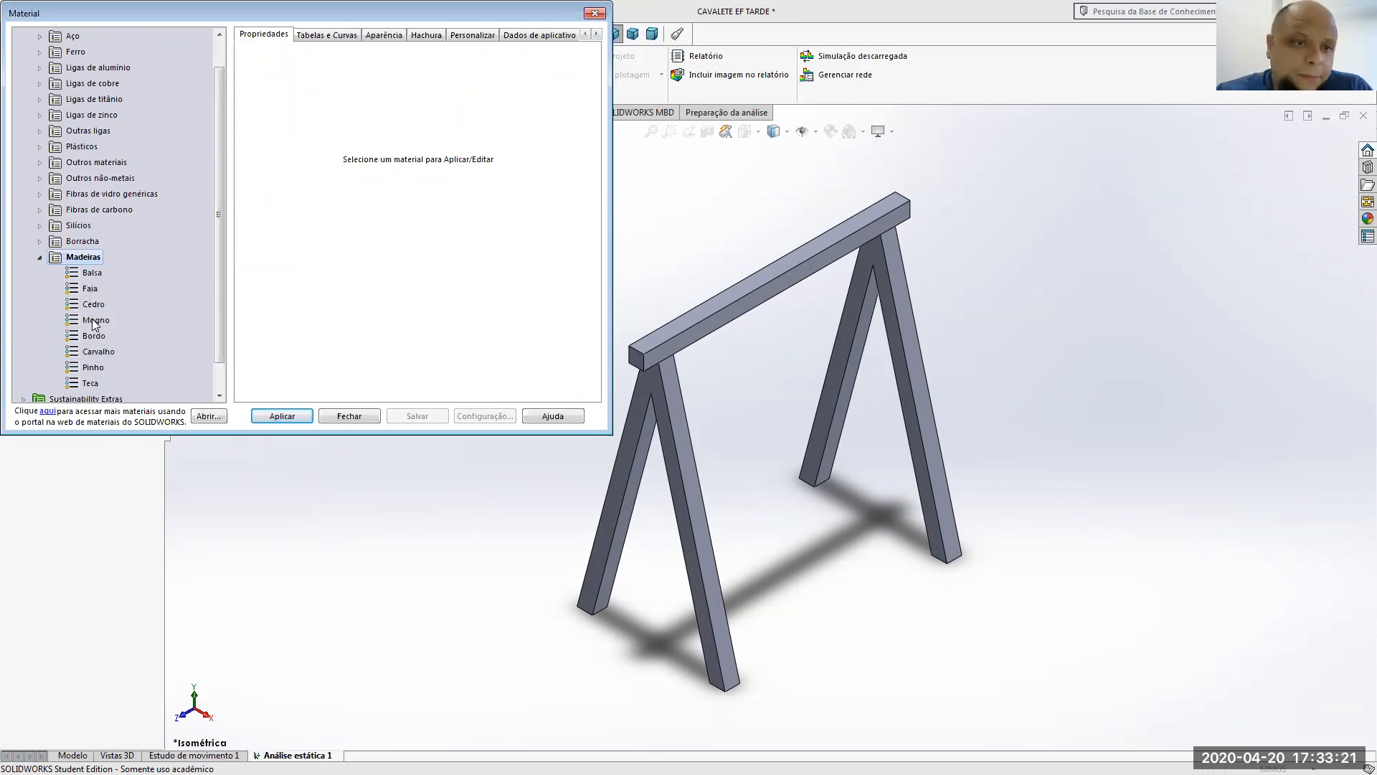
click(96, 320)
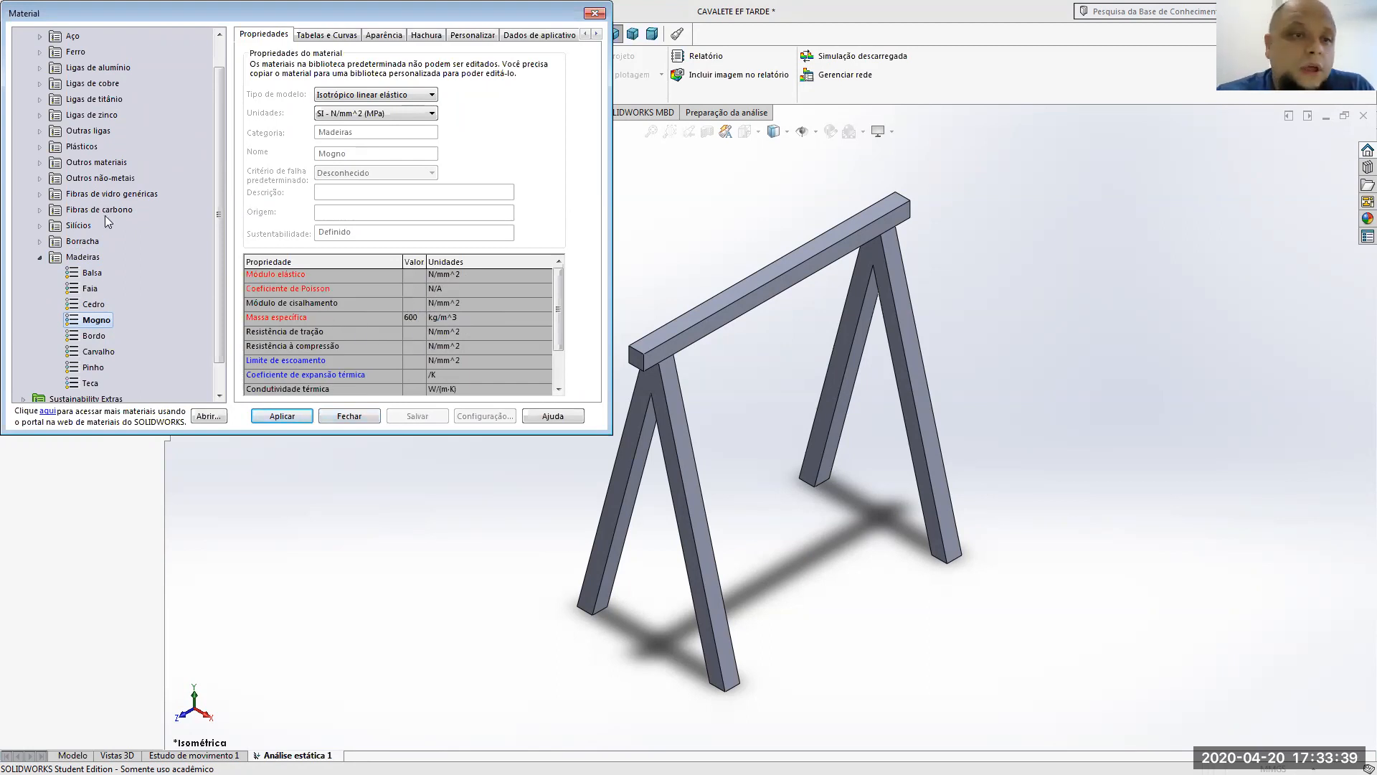
click(40, 256)
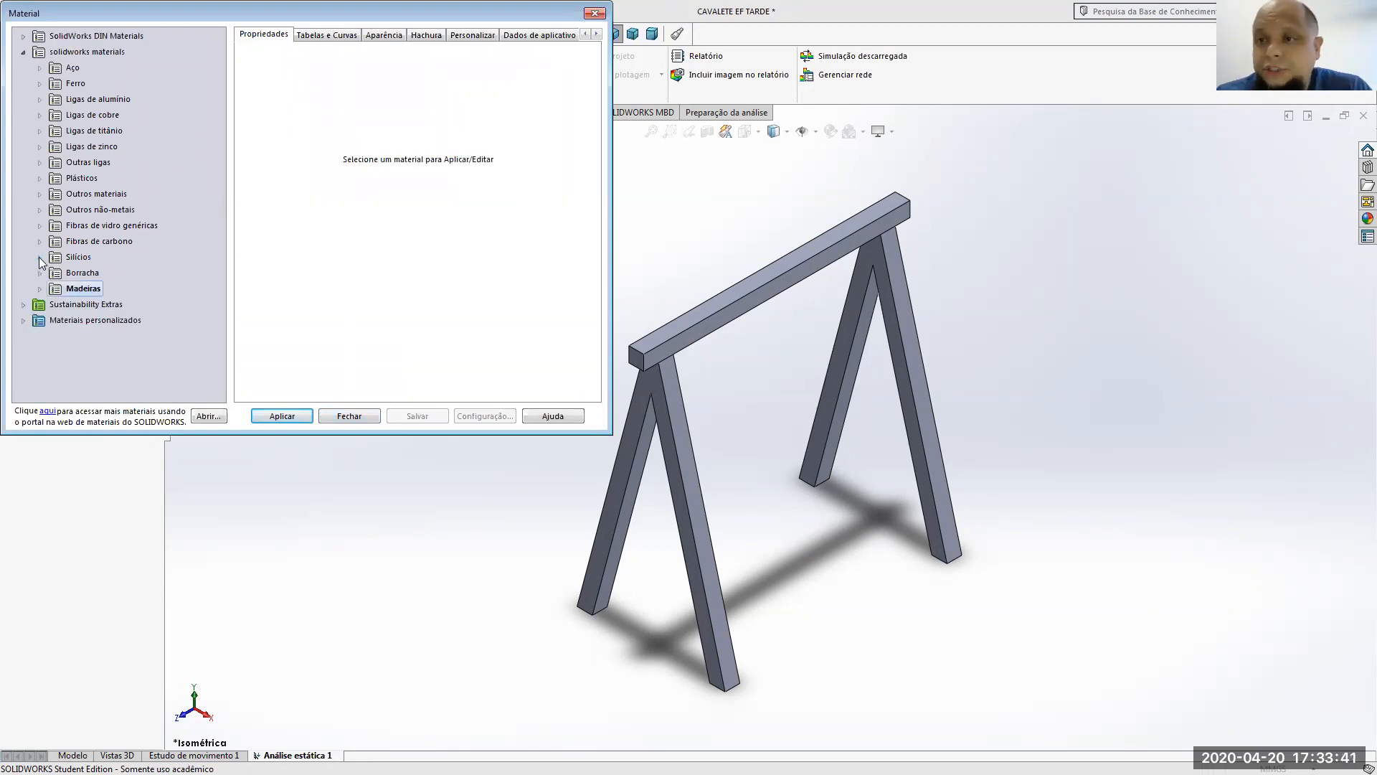
- Compare the 6061 aluminium alloys in the Ligas de alumínio category and apply 6061-O (SS) to the trestle
click(41, 99)
drag(217, 88, 247, 264)
click(115, 225)
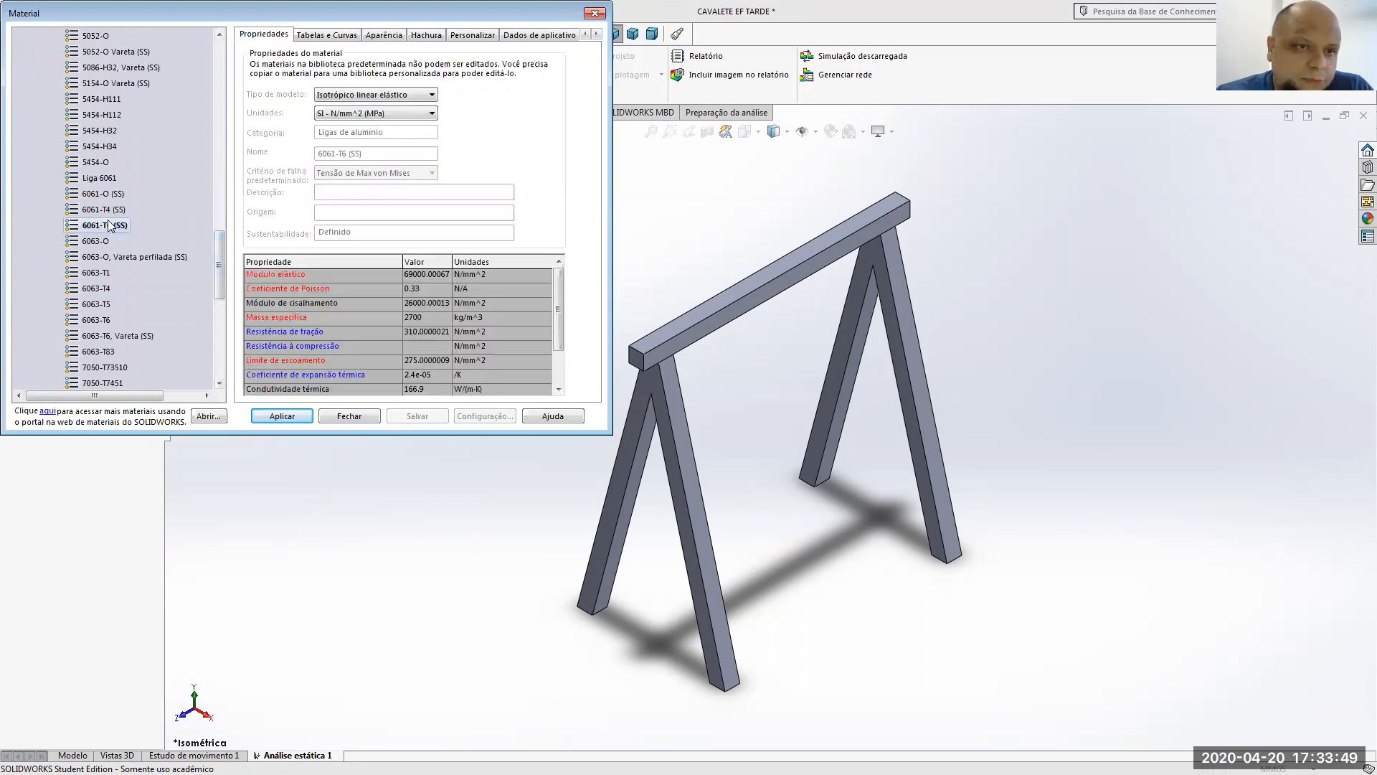
click(107, 209)
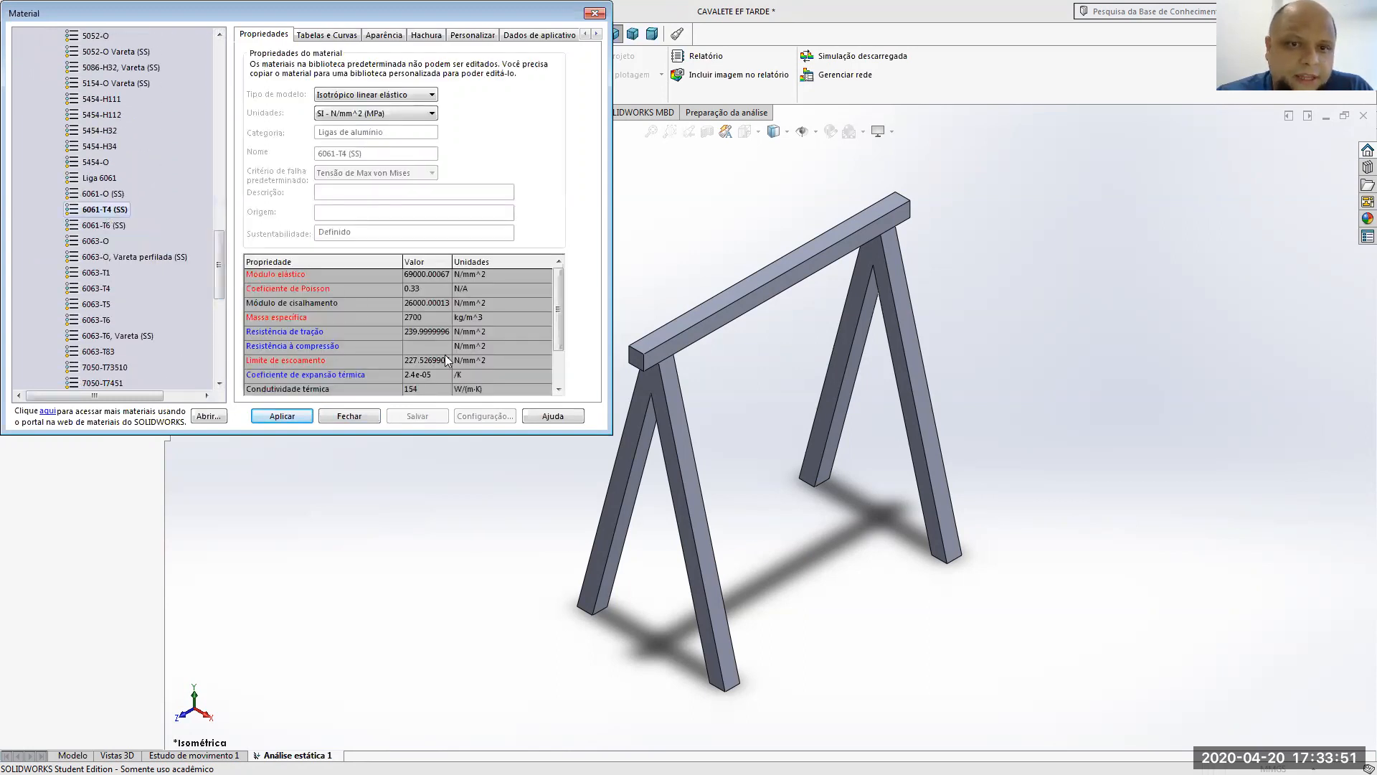
click(106, 195)
click(104, 225)
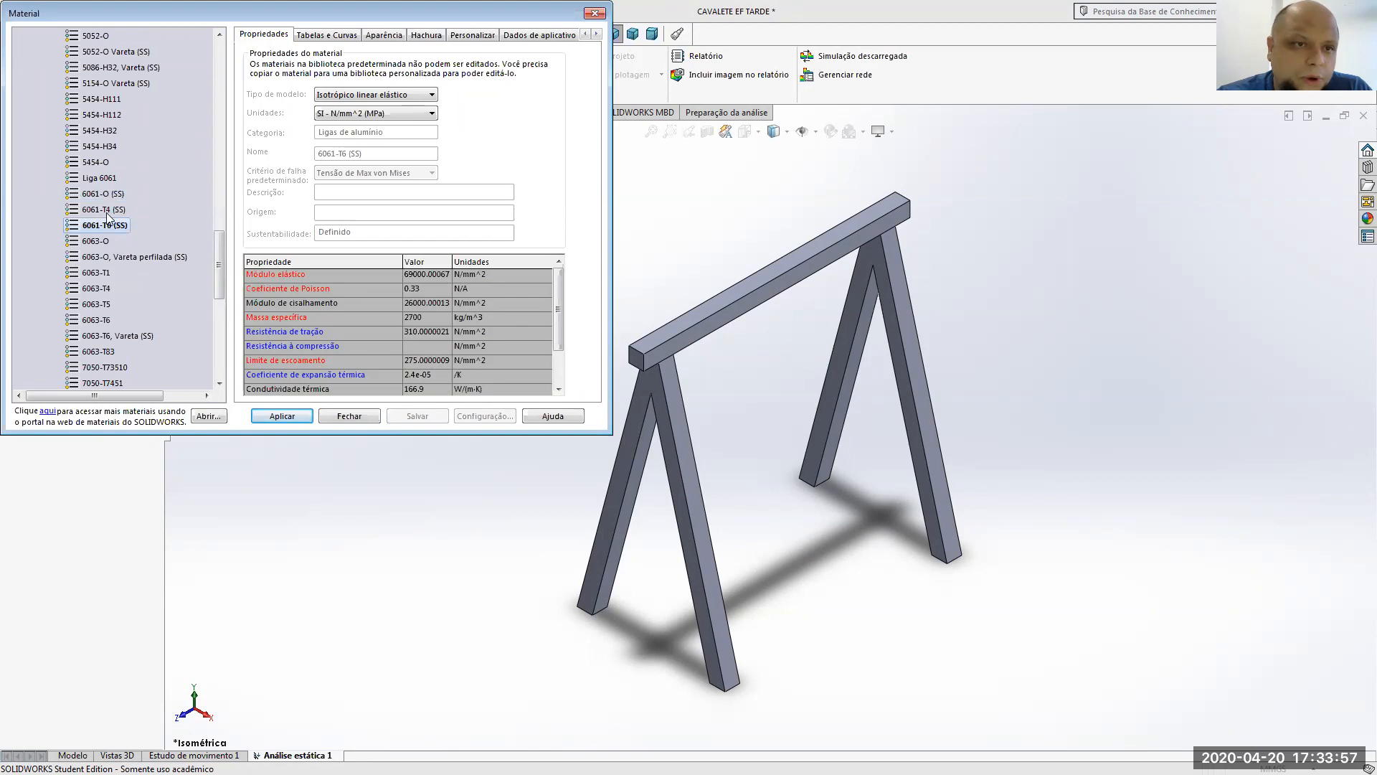
click(102, 194)
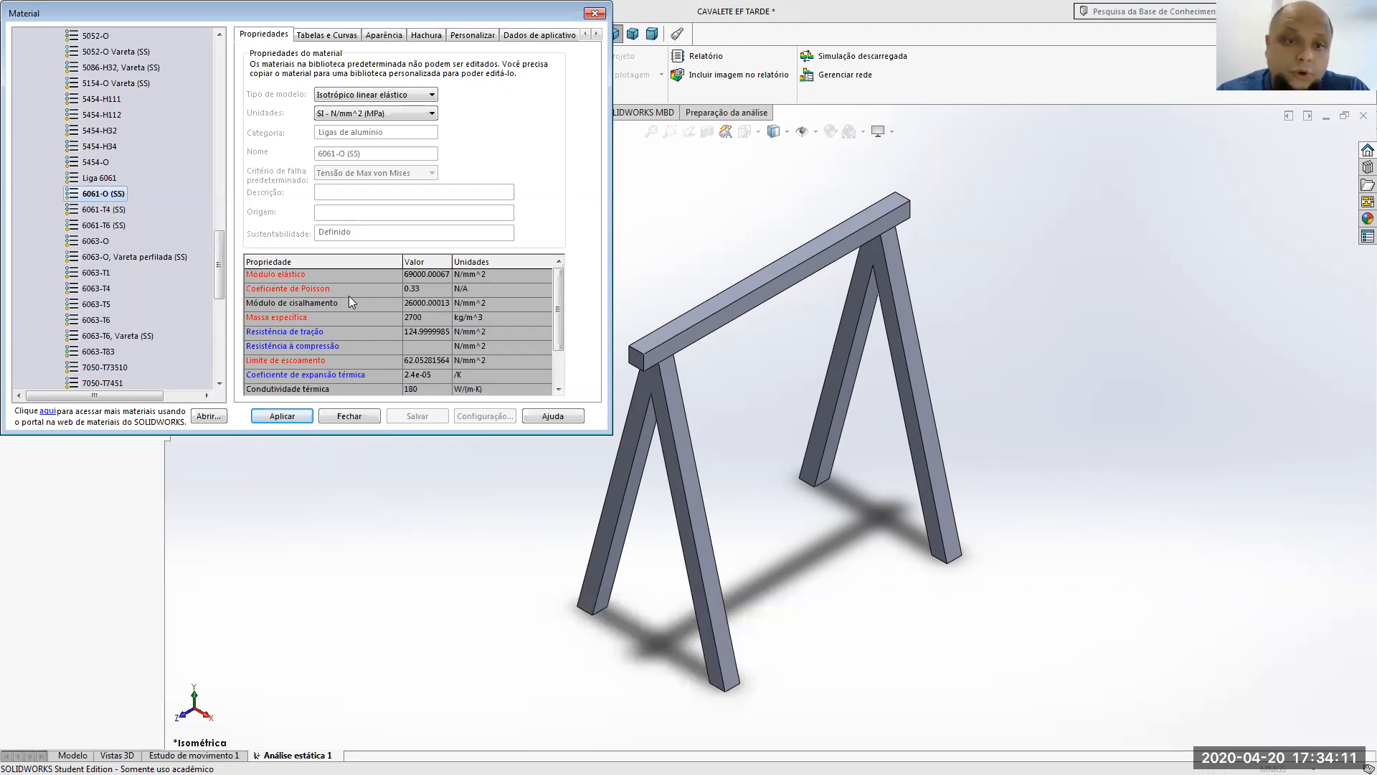
click(267, 419)
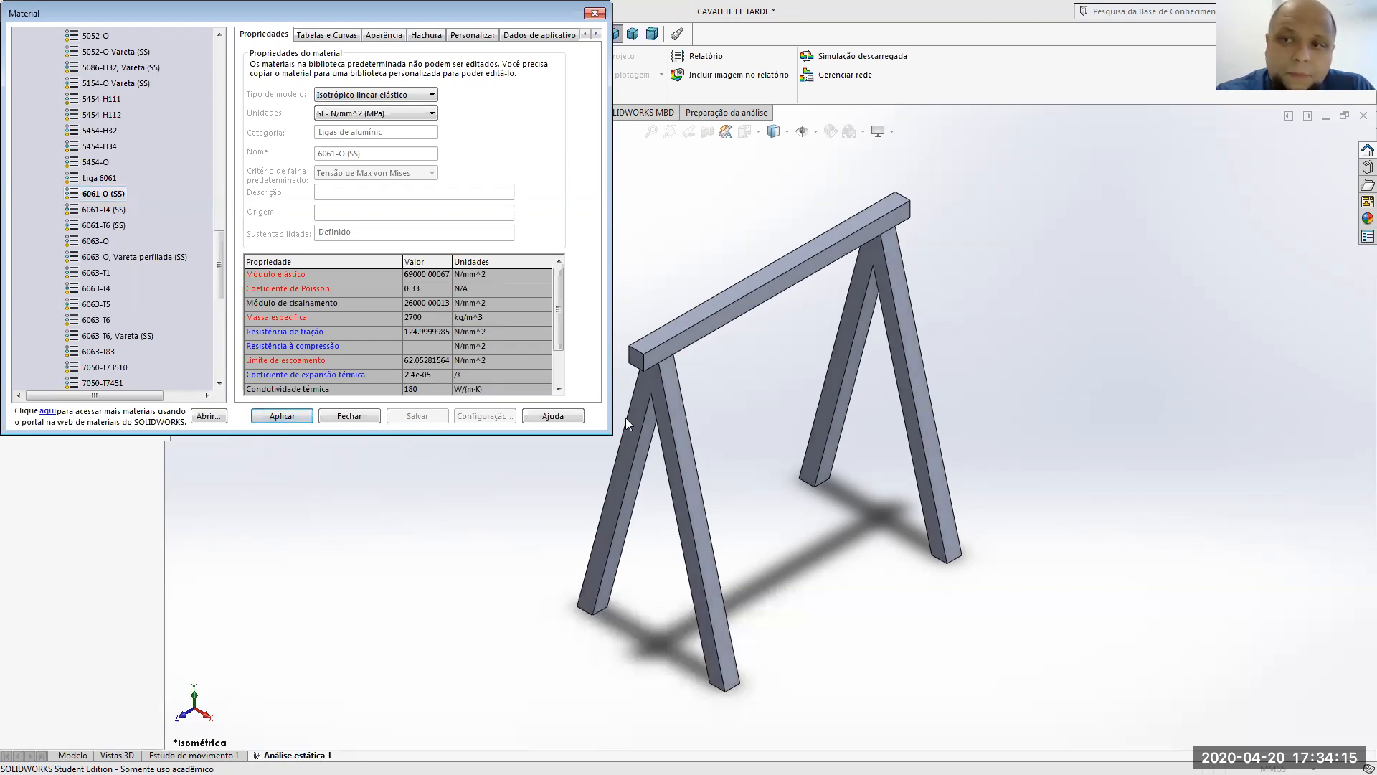
click(349, 416)
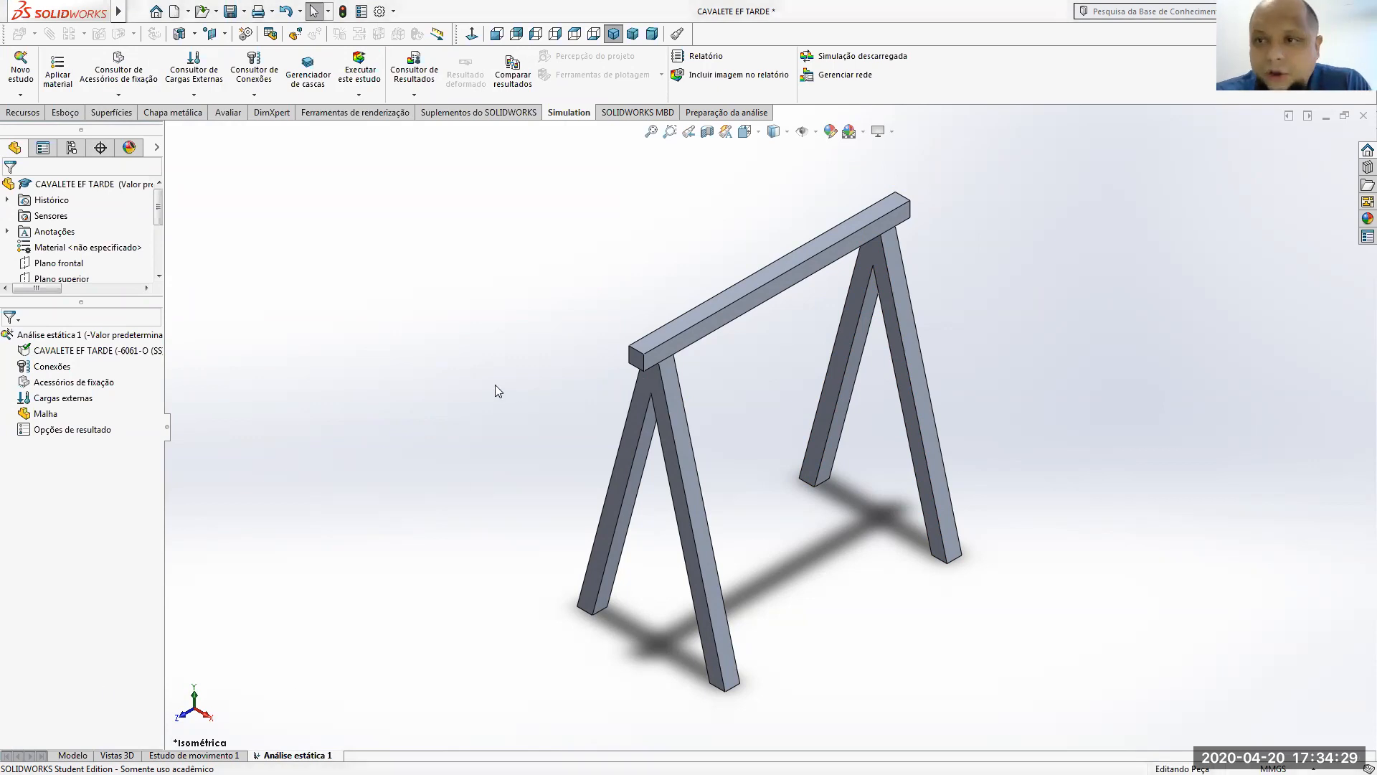
- Apply a fixed geometry fixture to the bottom faces of all four trestle legs
click(123, 96)
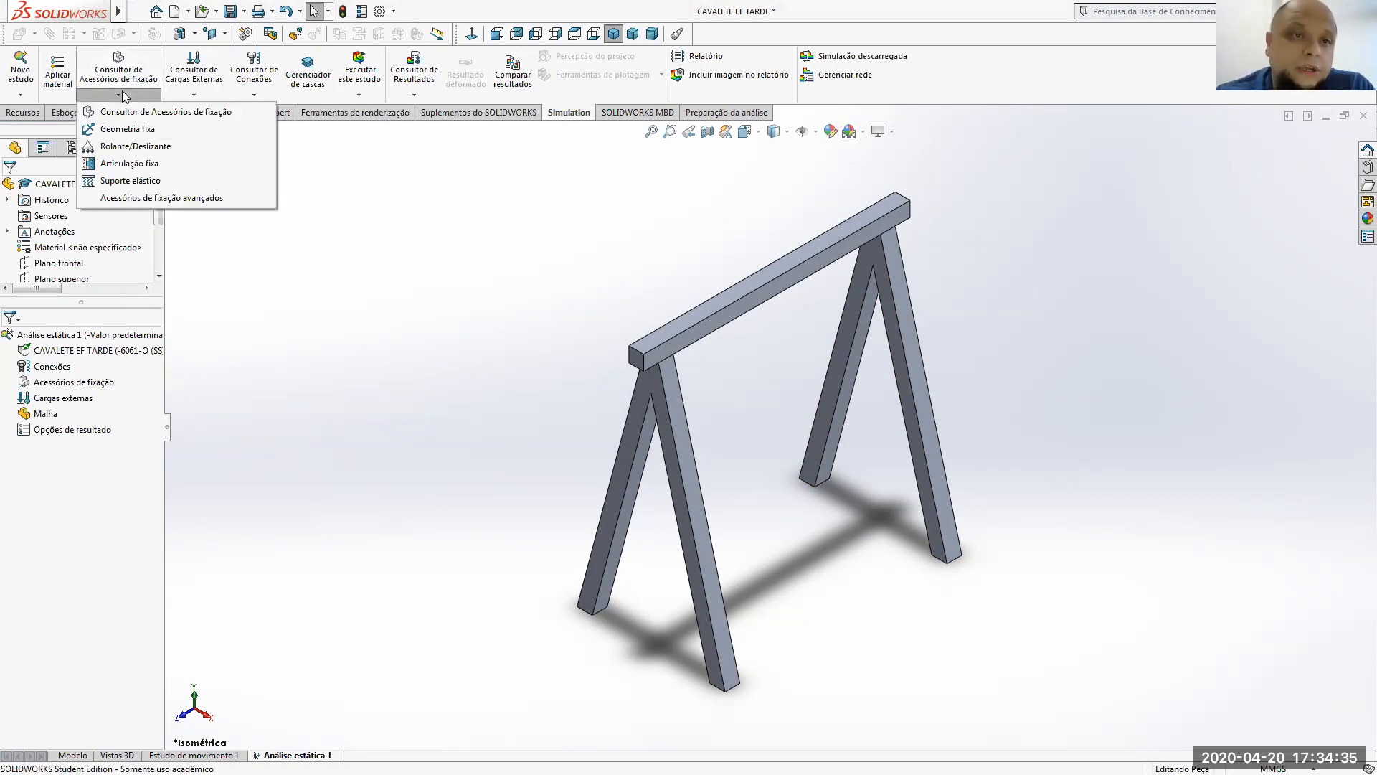
click(105, 136)
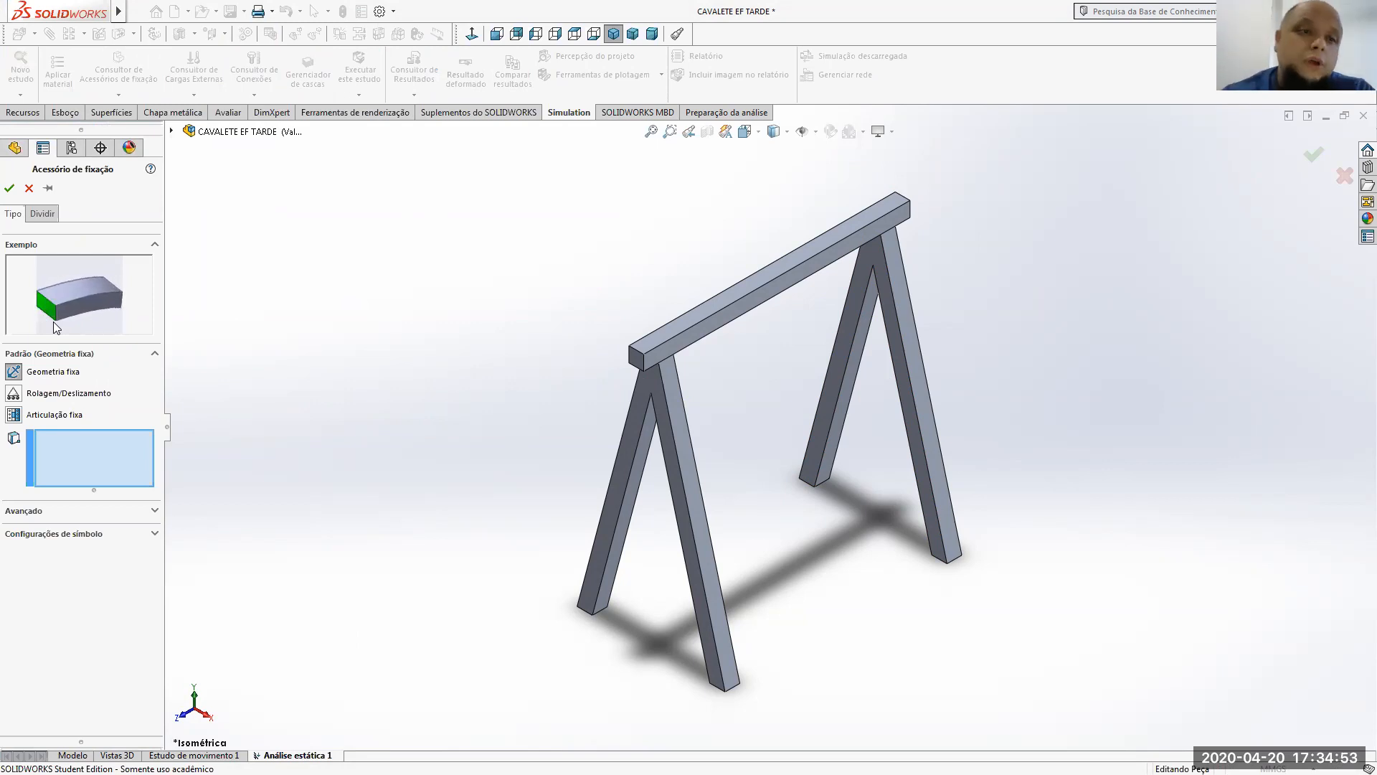
middle_drag(388, 381, 550, 271)
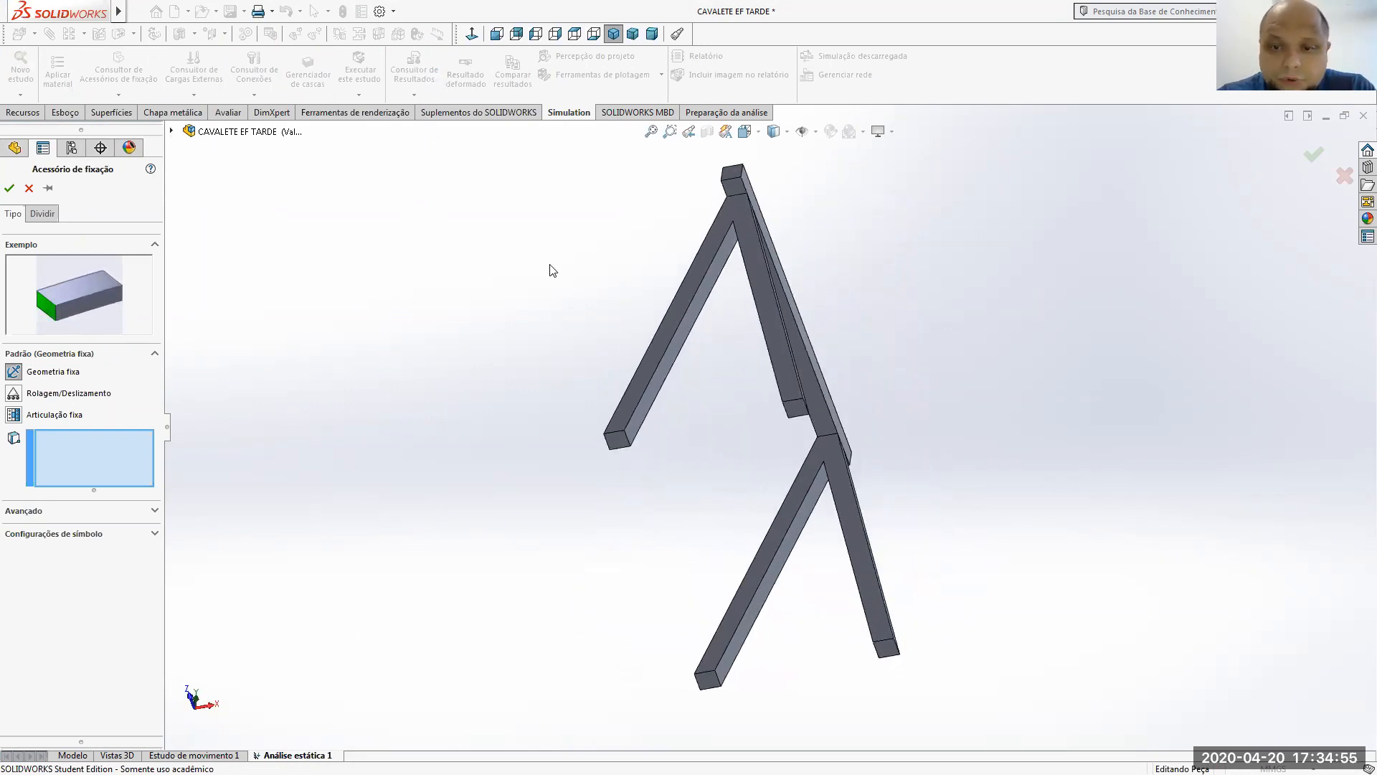
click(621, 445)
click(795, 411)
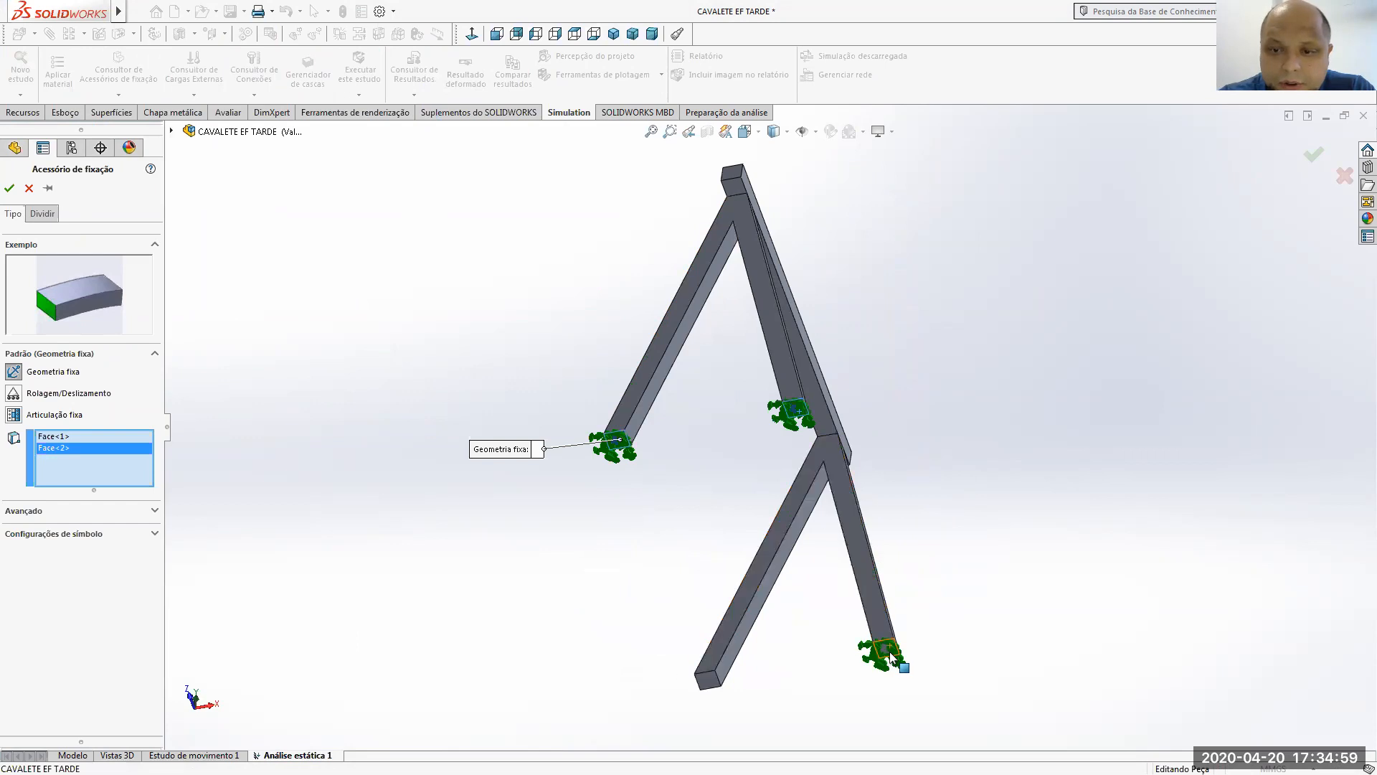
click(890, 654)
click(710, 680)
middle_drag(710, 680, 762, 591)
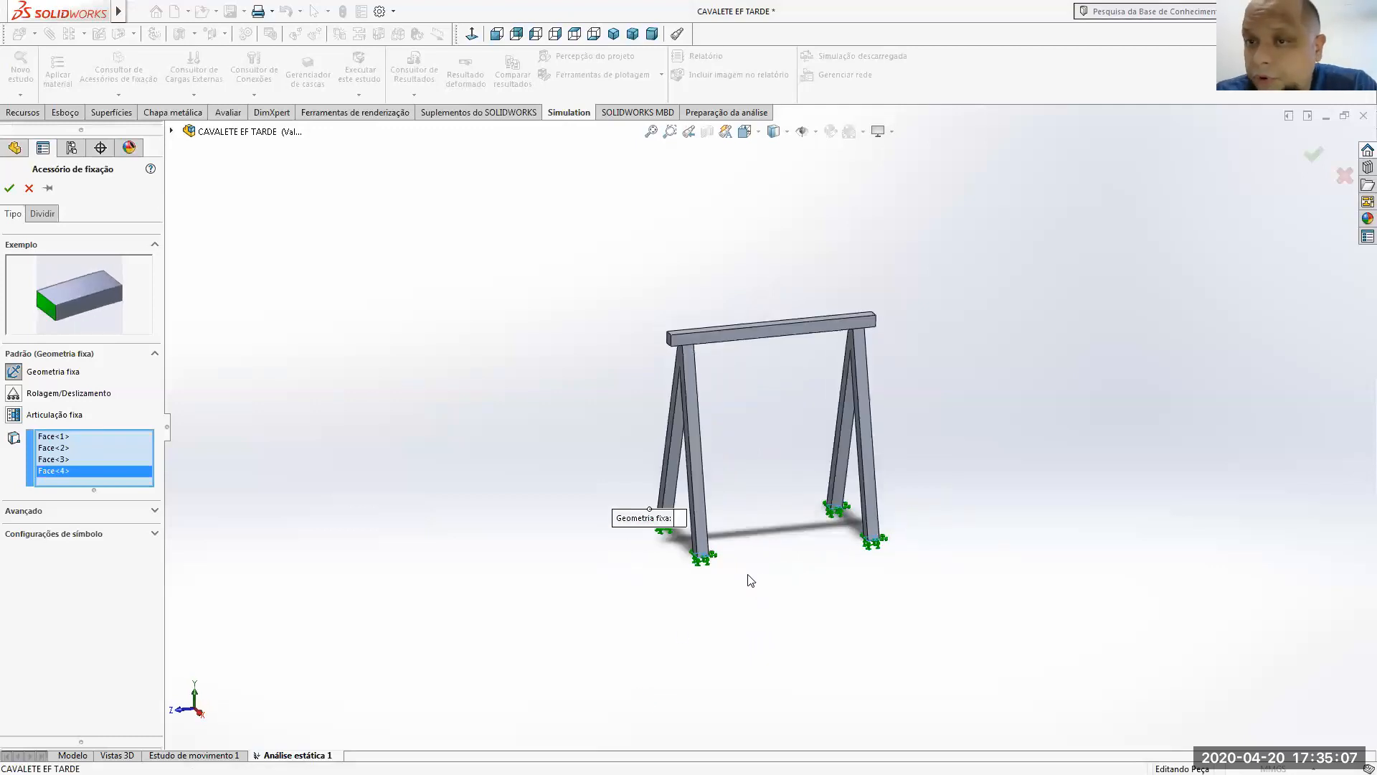
click(9, 188)
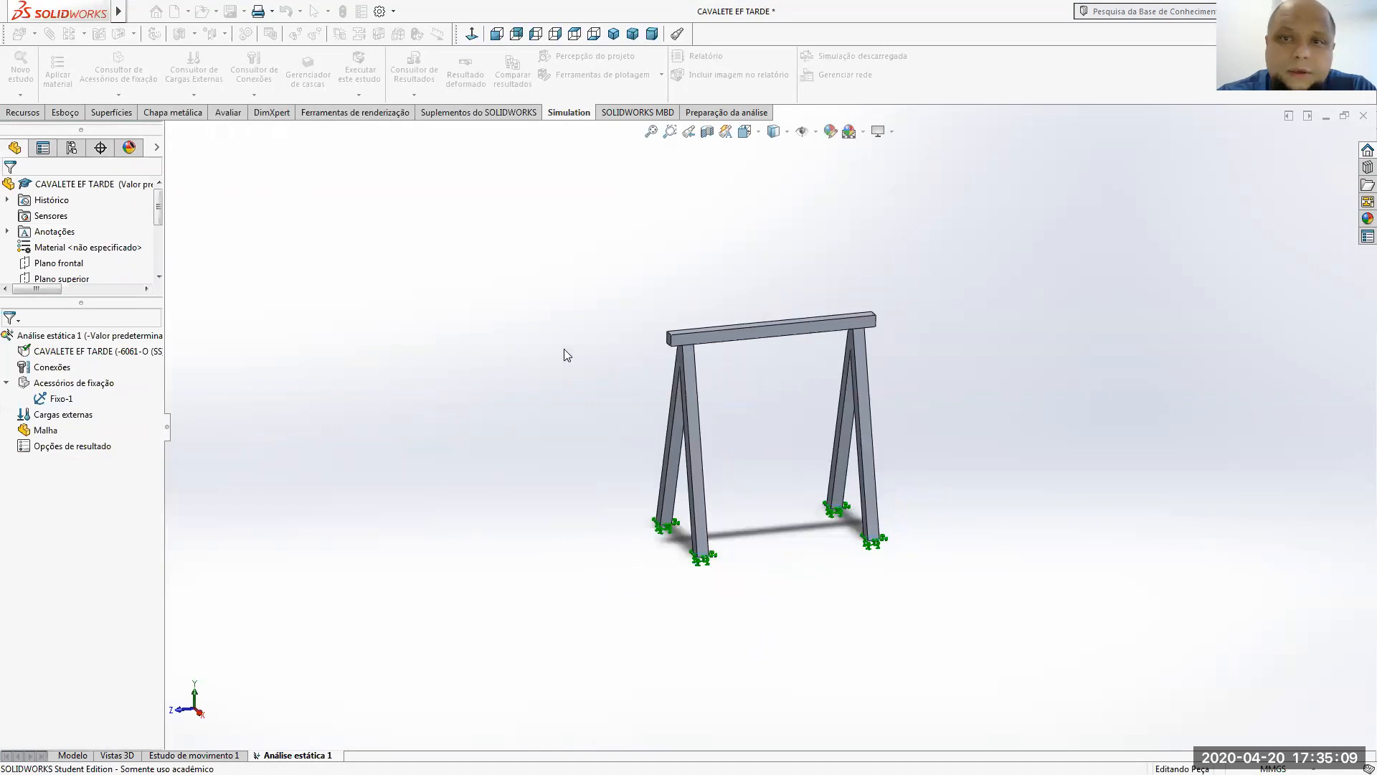
- Apply a vertical force of 100 kgf, in Metric (G) units, to the top face of the beam
click(613, 34)
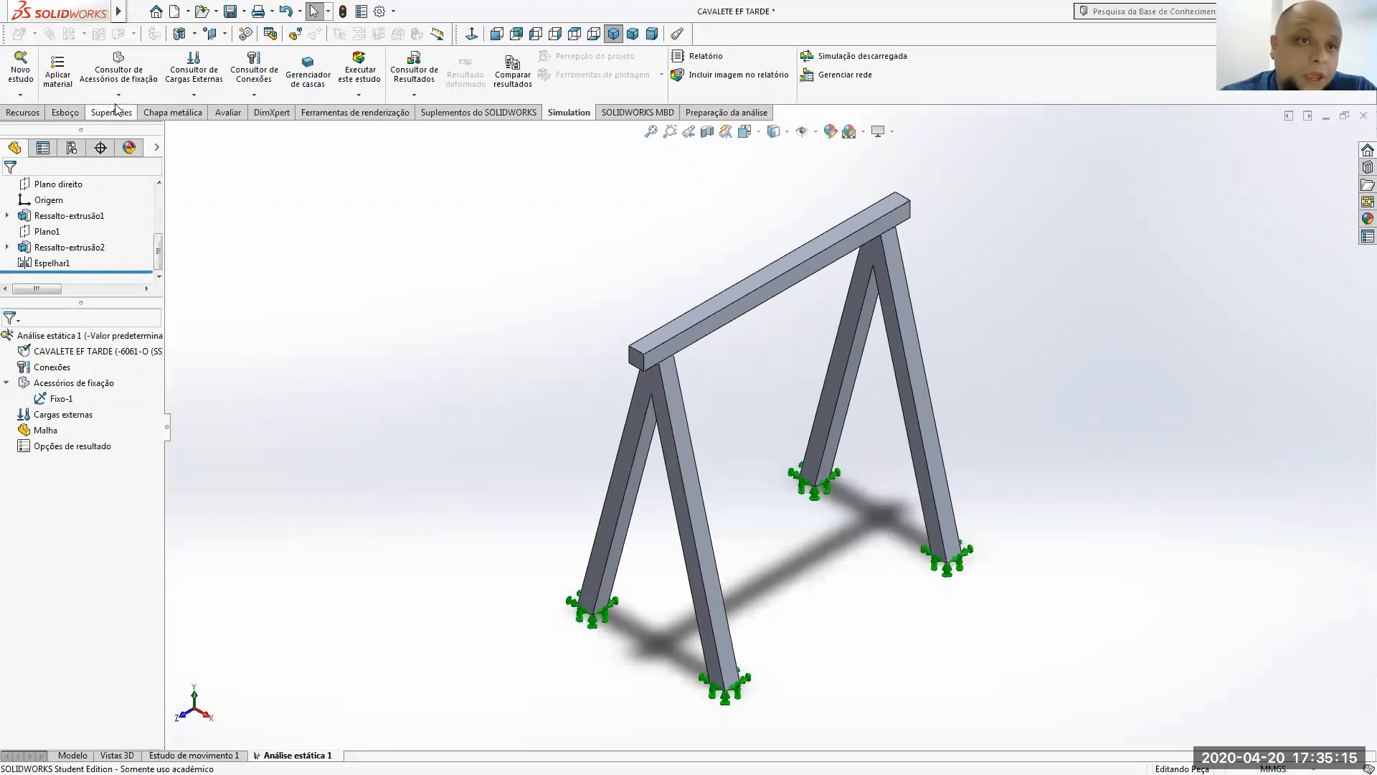
click(188, 96)
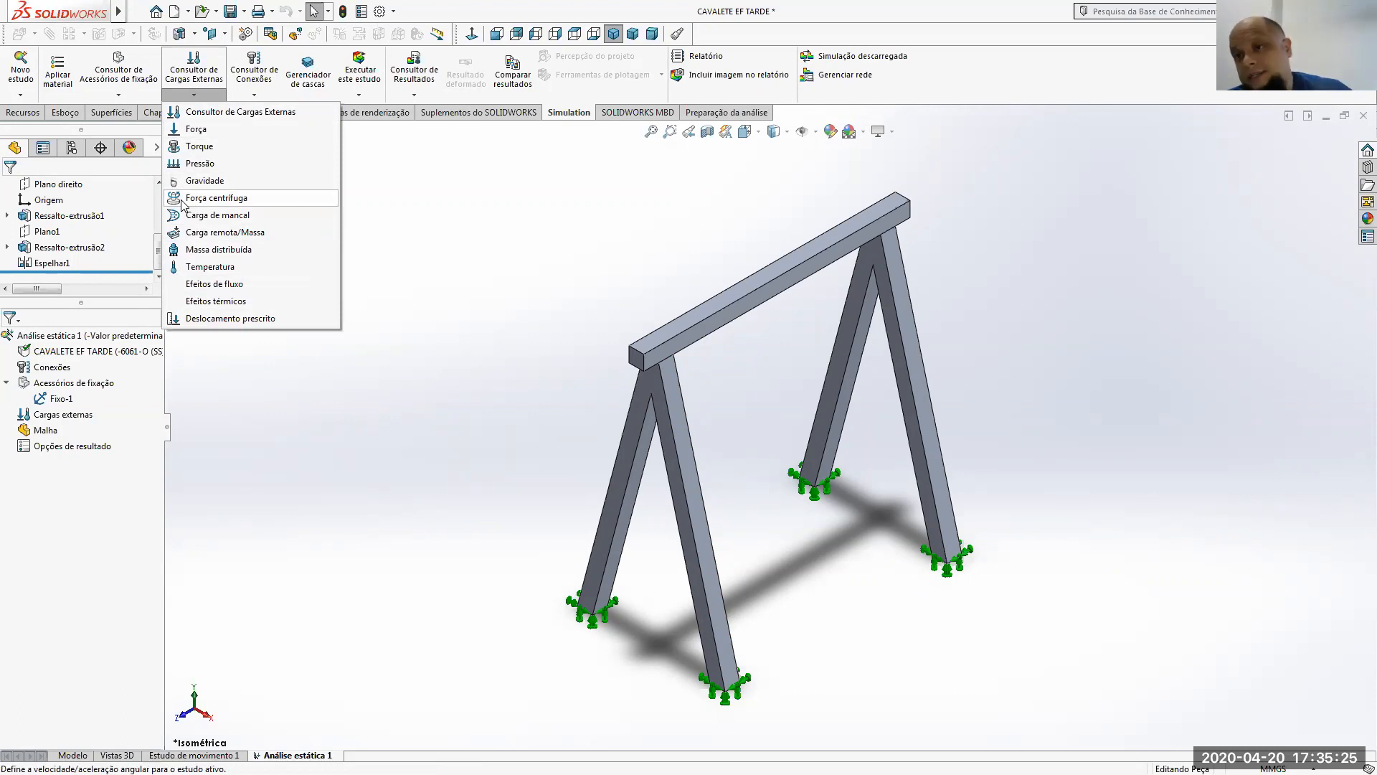
click(193, 129)
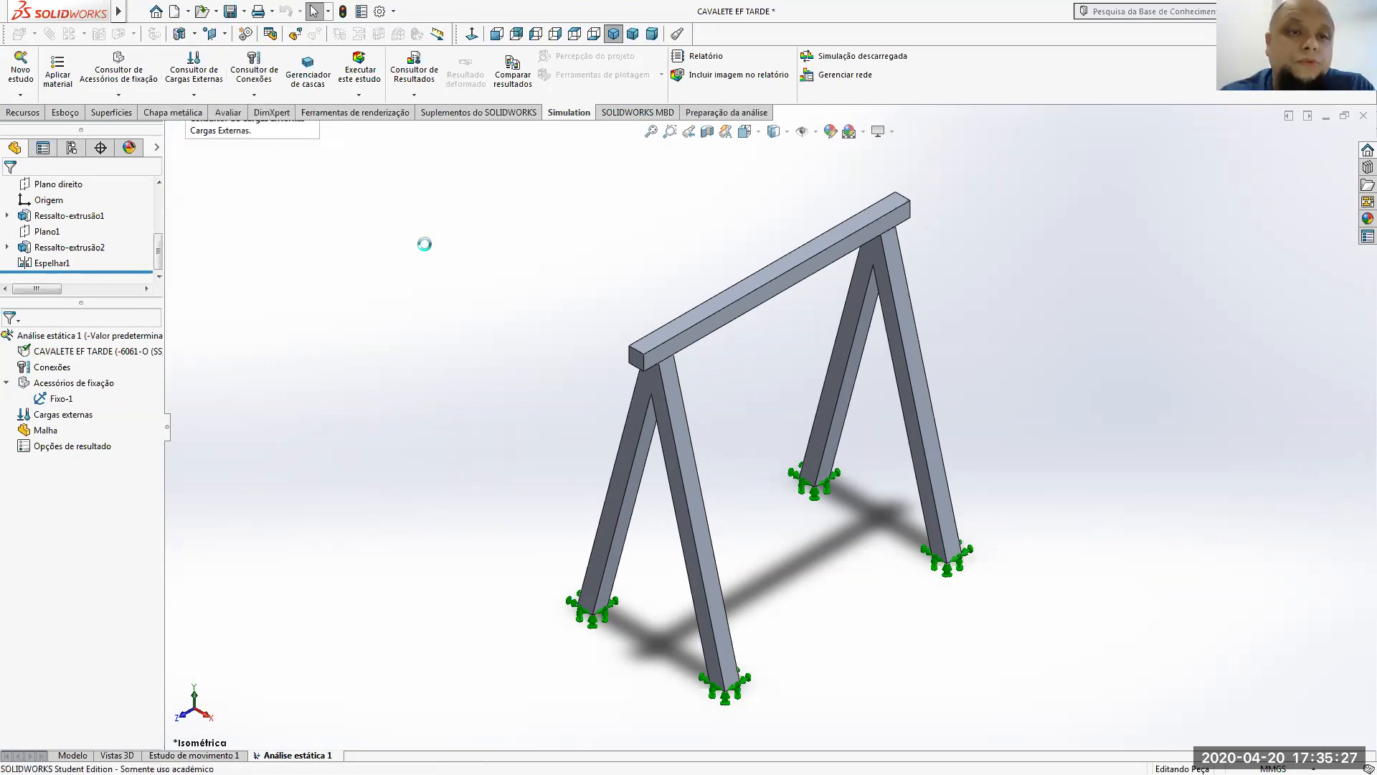
click(794, 262)
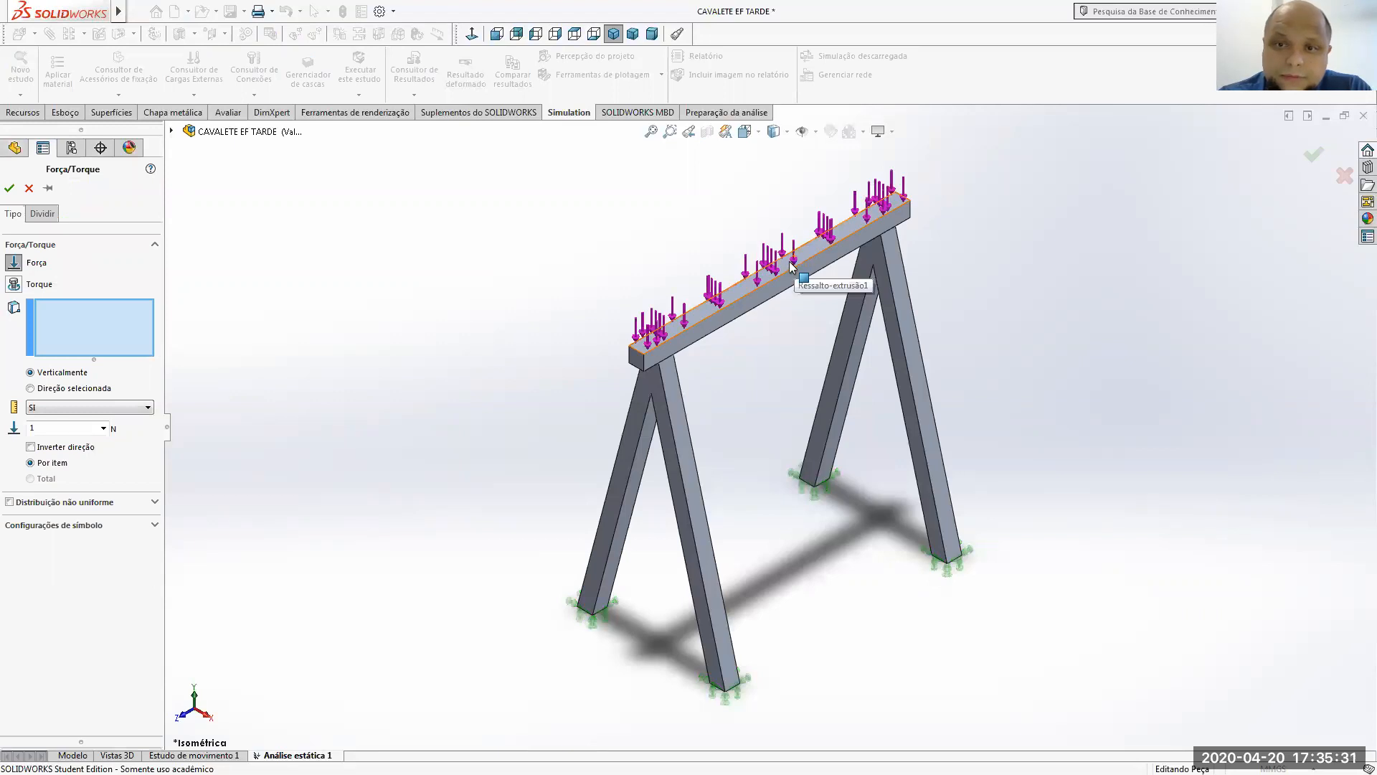
click(794, 263)
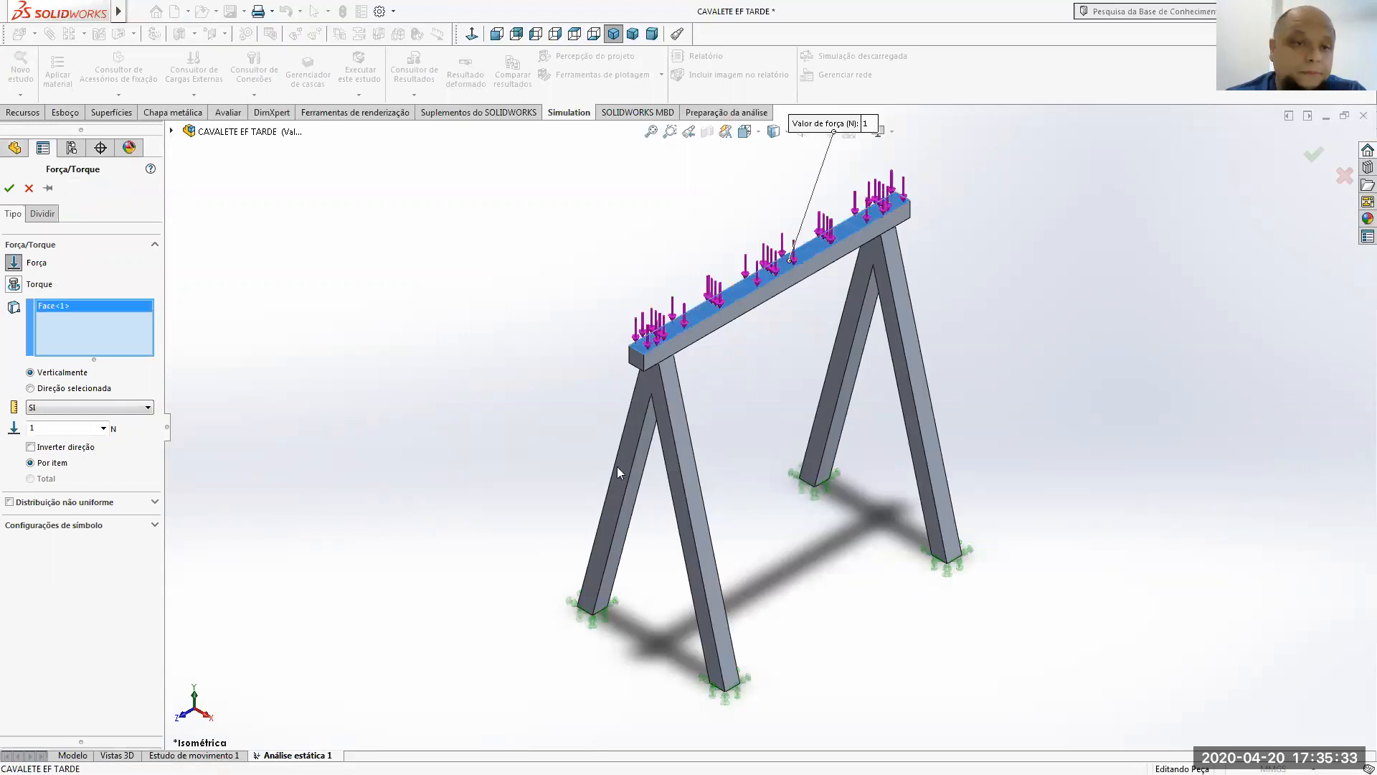
click(69, 408)
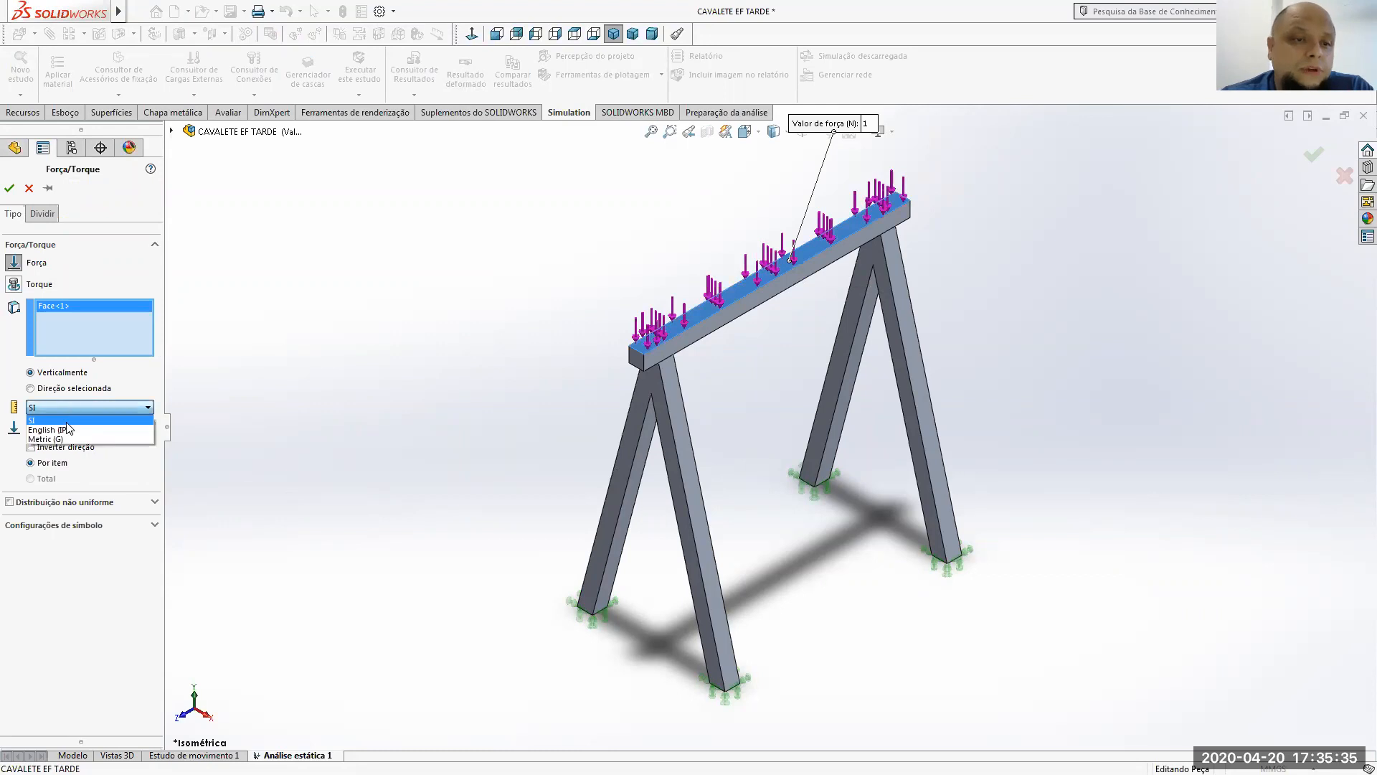
click(70, 440)
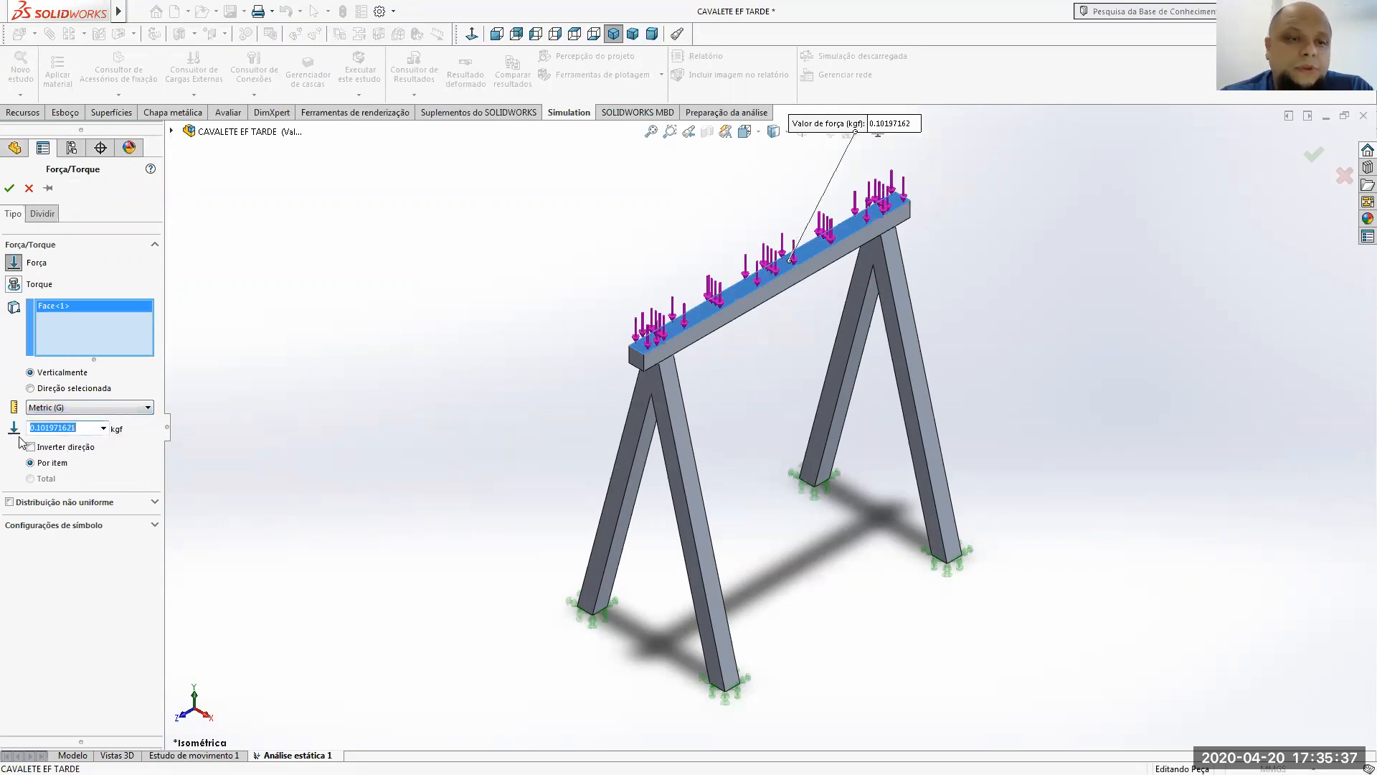
text(100)
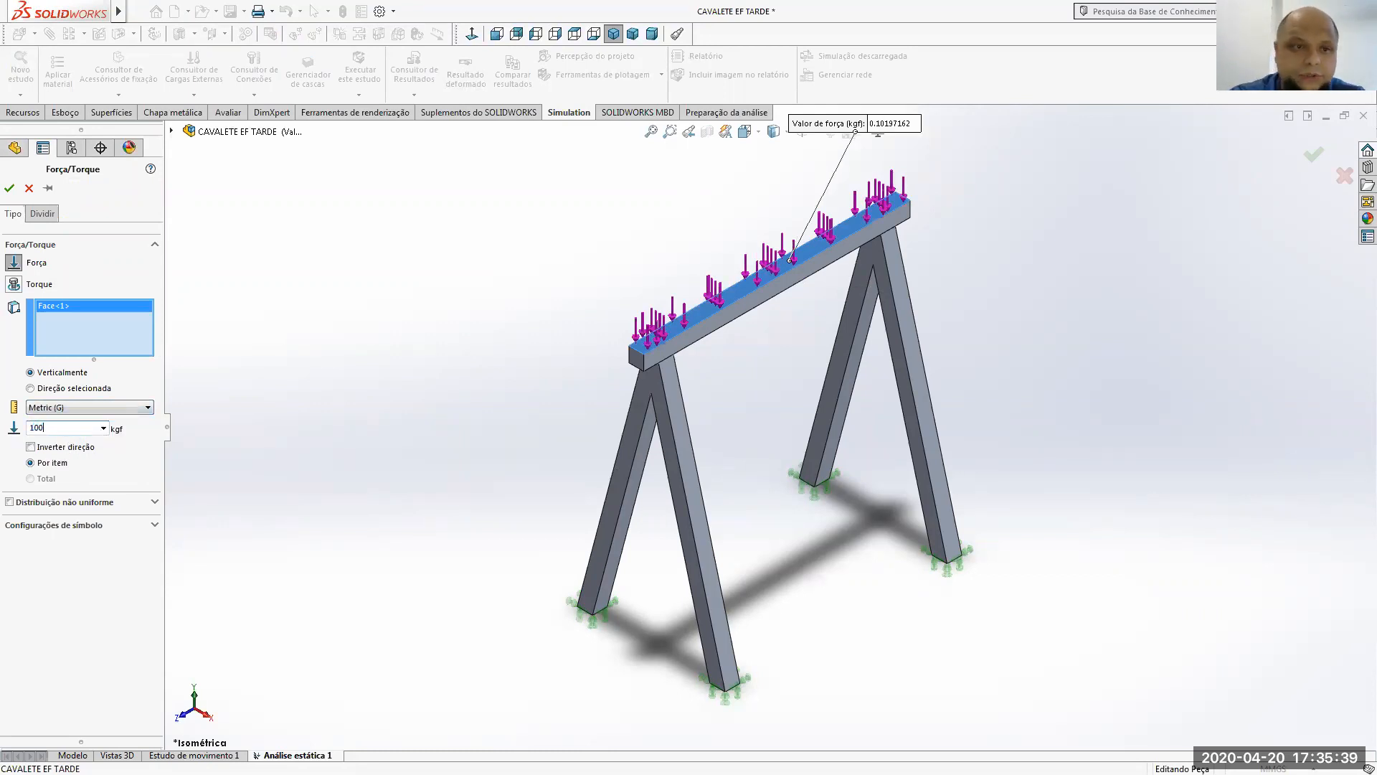
click(271, 379)
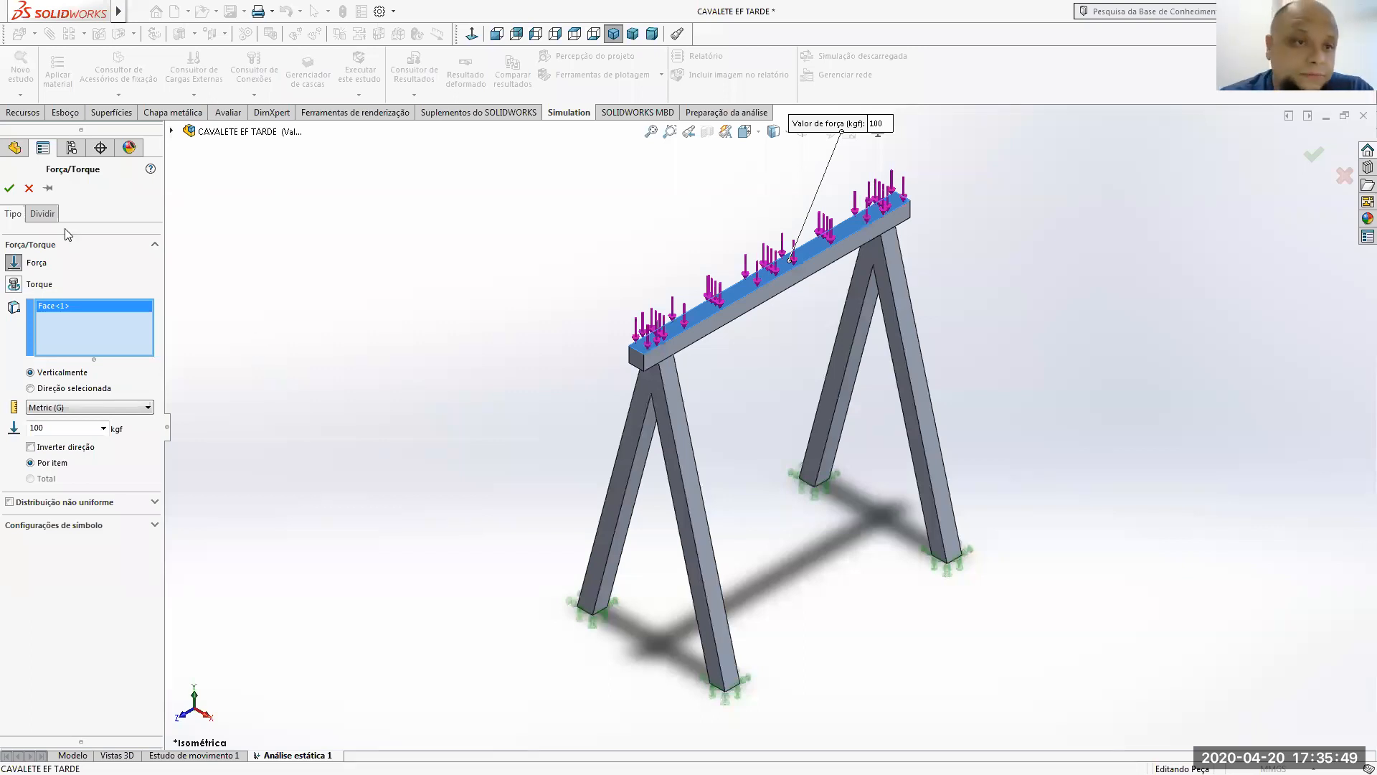
key(Return)
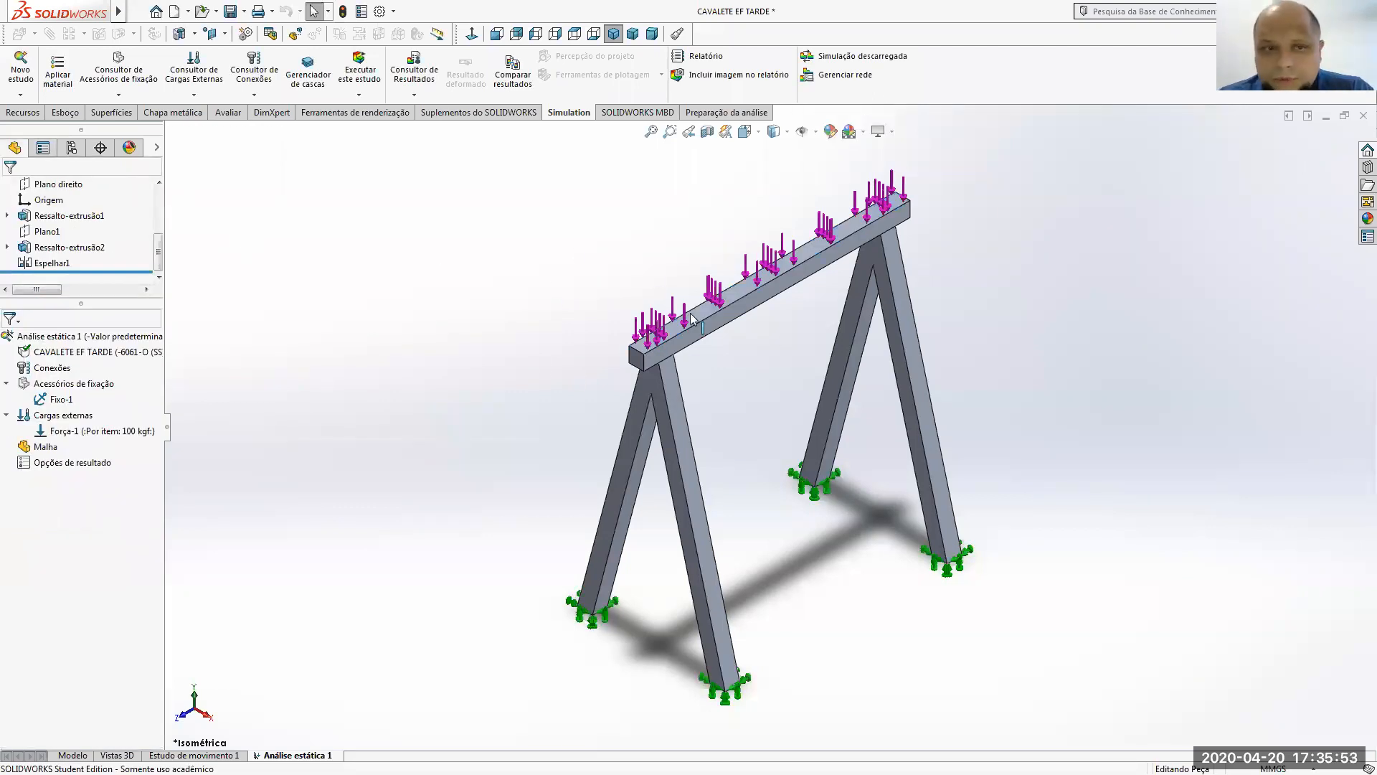
click(61, 431)
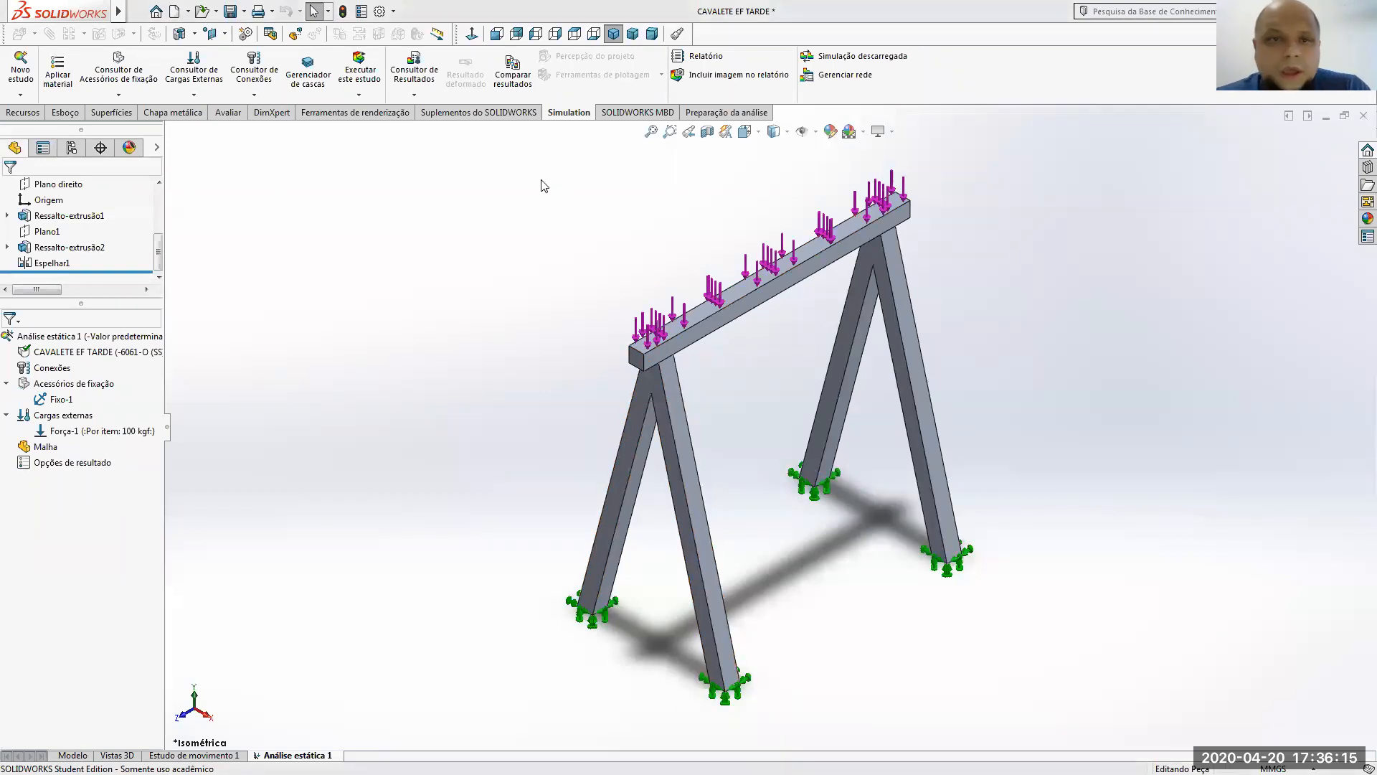
- Create a mesh of the trestle with the default mesh density
click(360, 99)
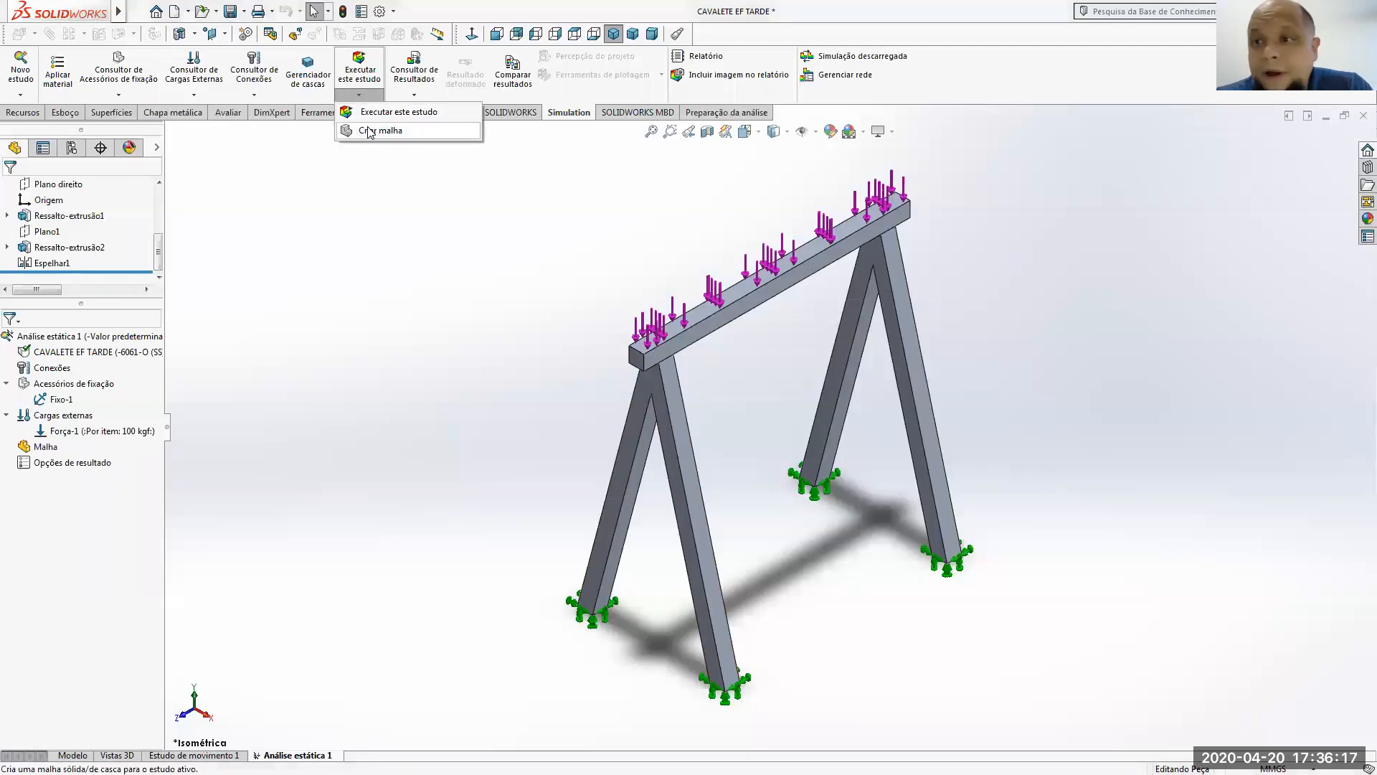
click(369, 130)
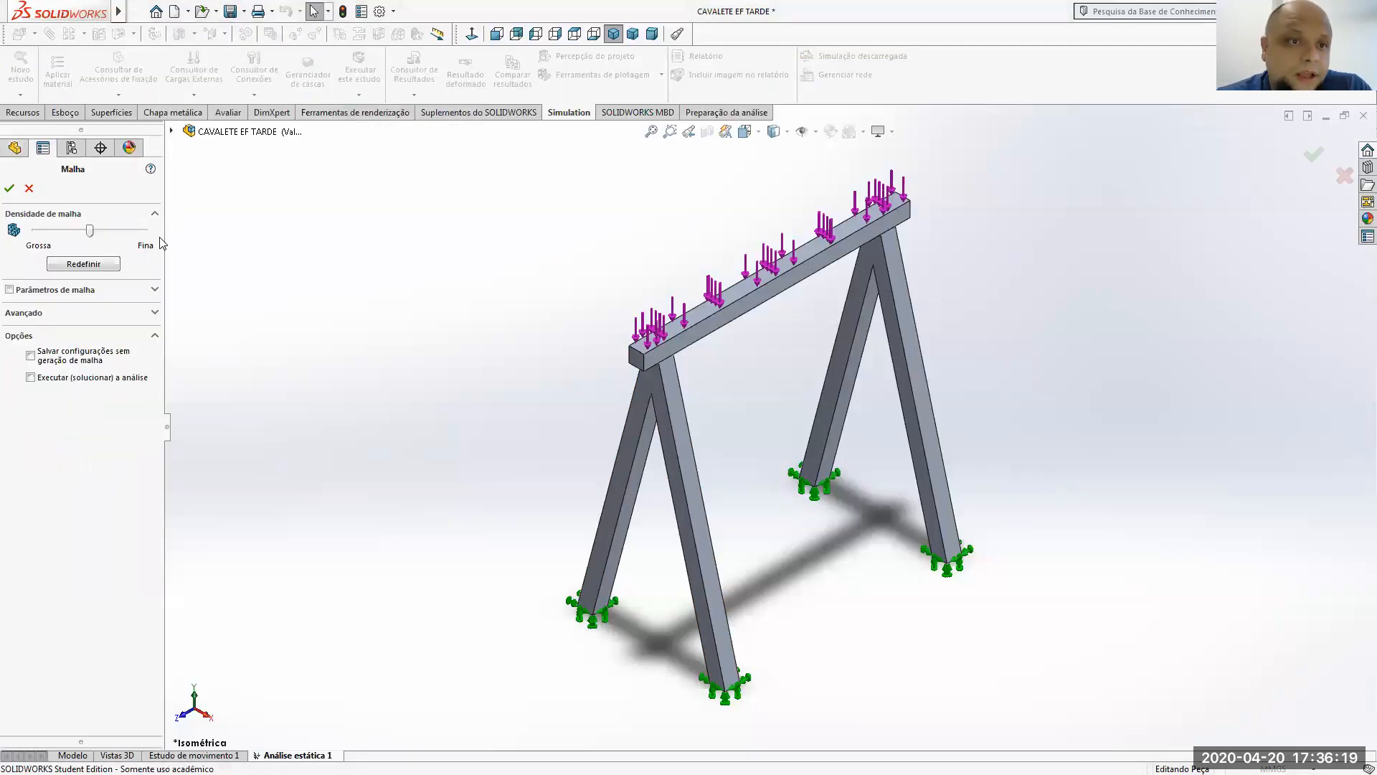
click(101, 263)
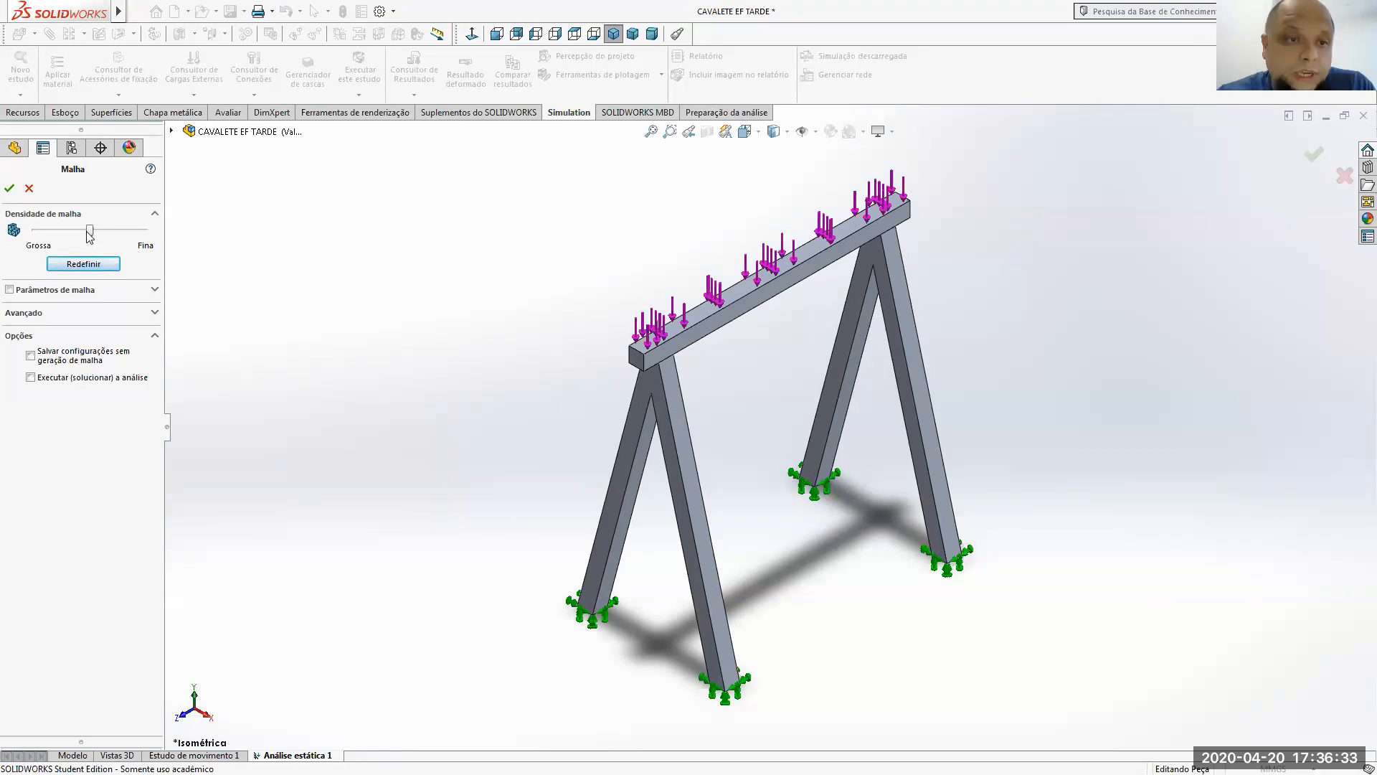
click(13, 192)
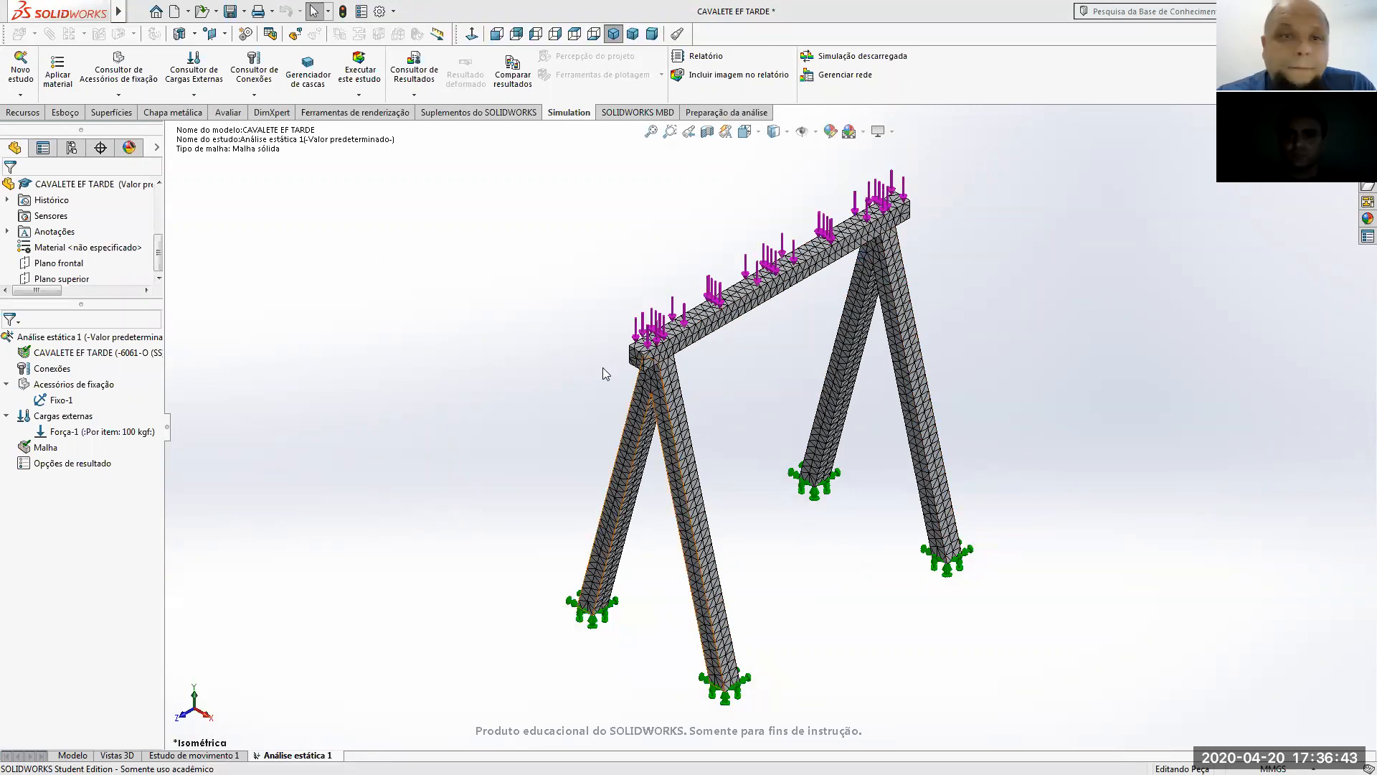
- Run the static study of the trestle and move the von Mises stress legend aside to examine the stress plot
click(364, 94)
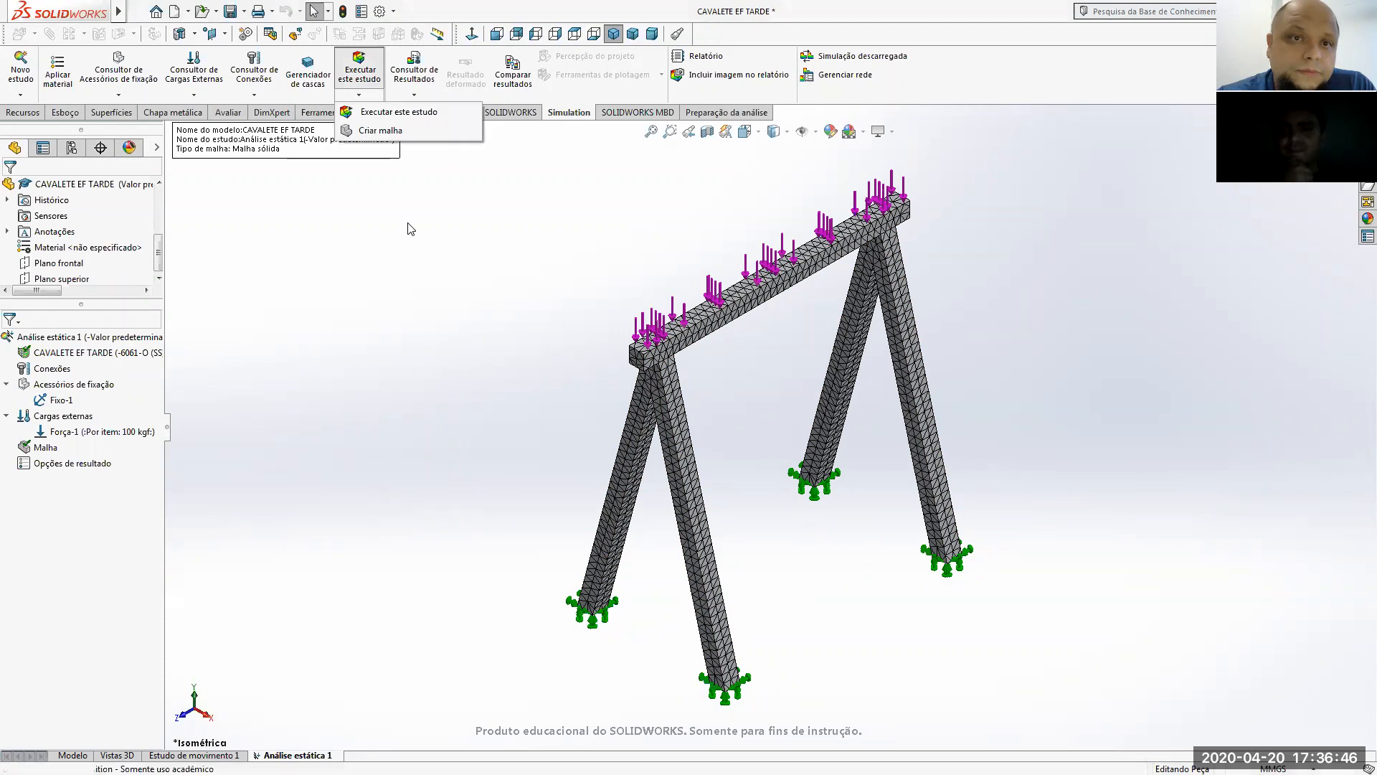
click(405, 115)
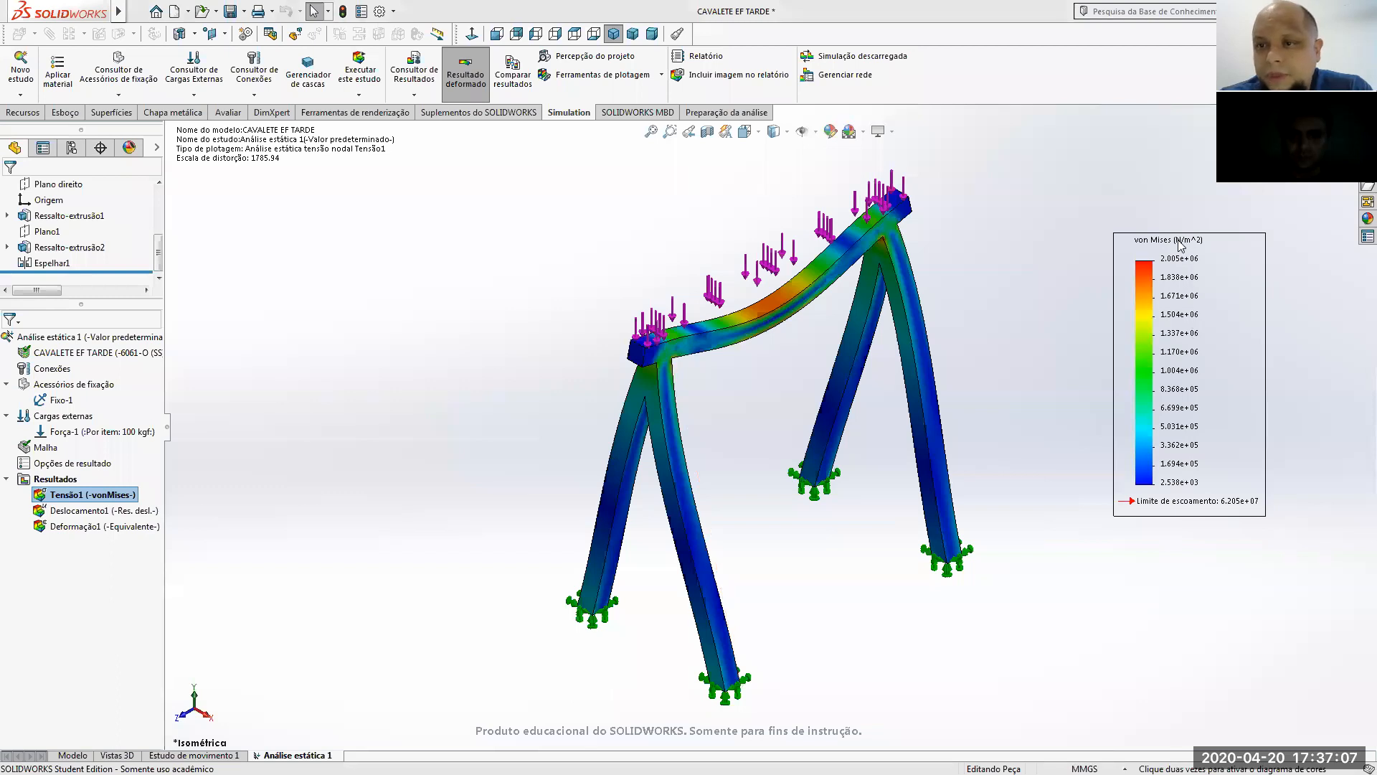
drag(1180, 259, 1156, 302)
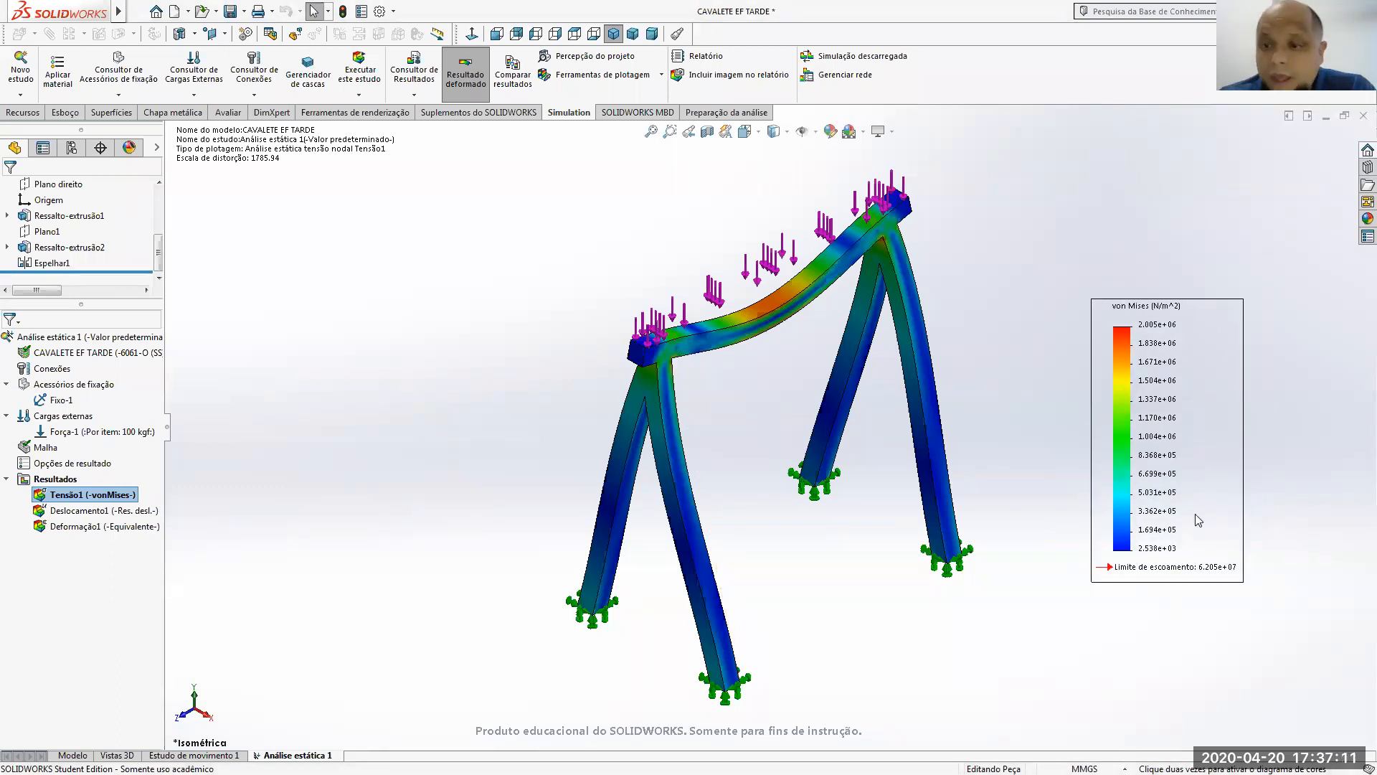
click(1004, 406)
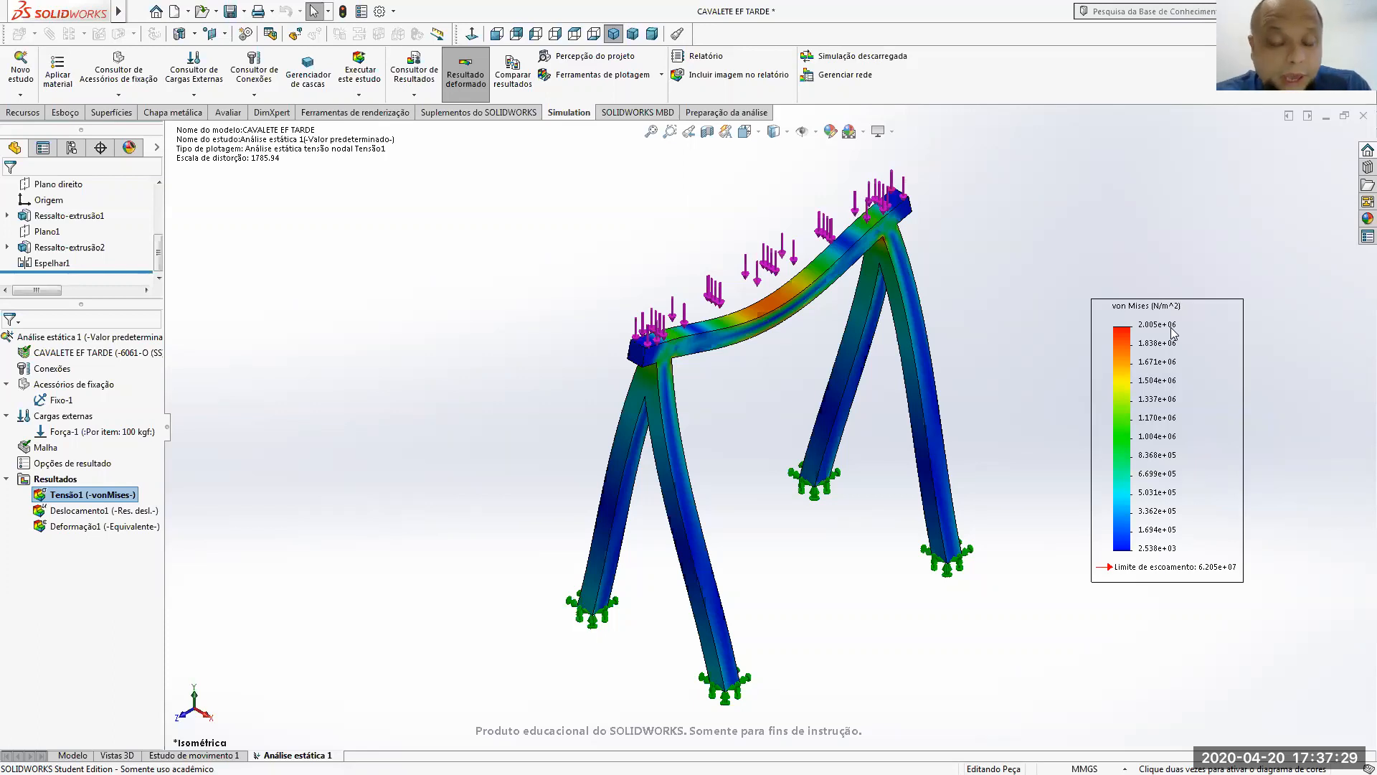
- Show the resultant displacement plot and switch its legend values to a non-scientific number format
right_click(99, 517)
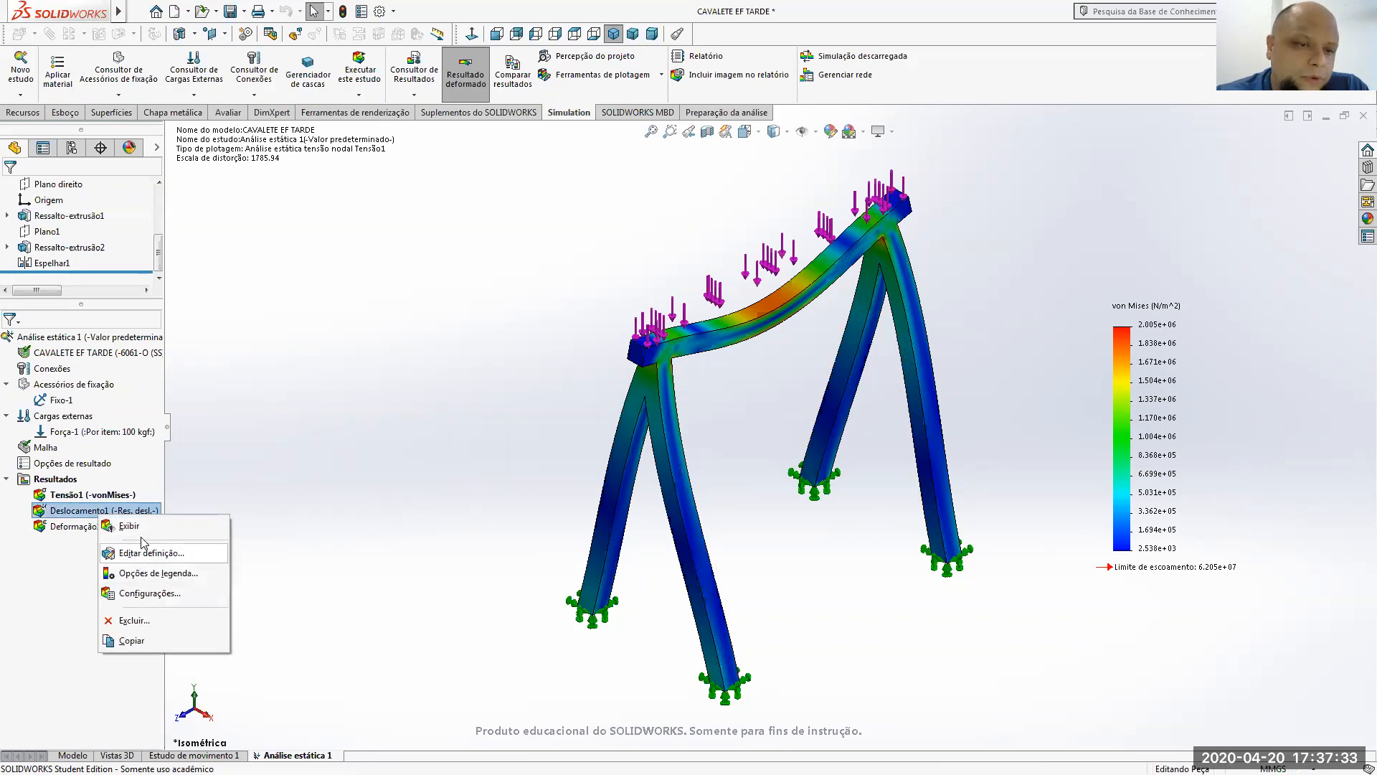
click(142, 530)
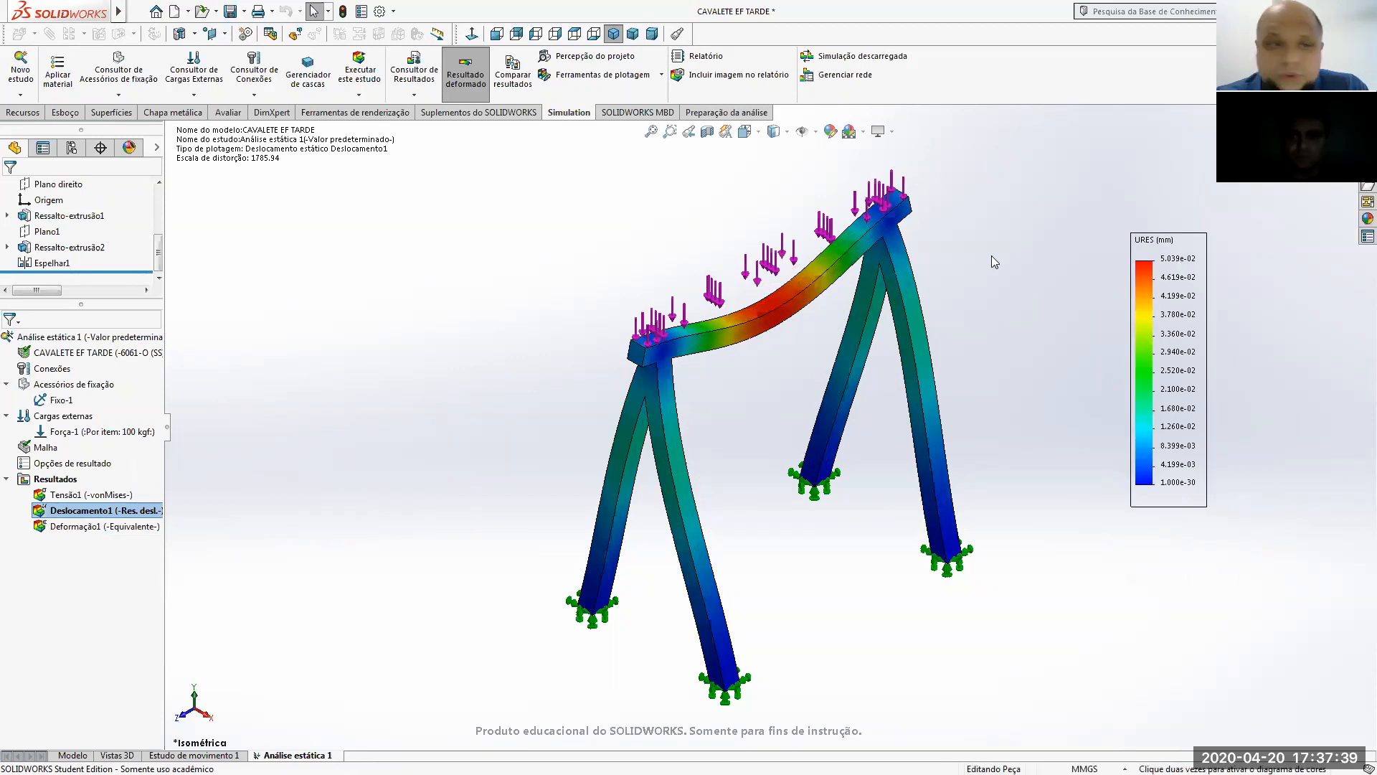
right_click(57, 508)
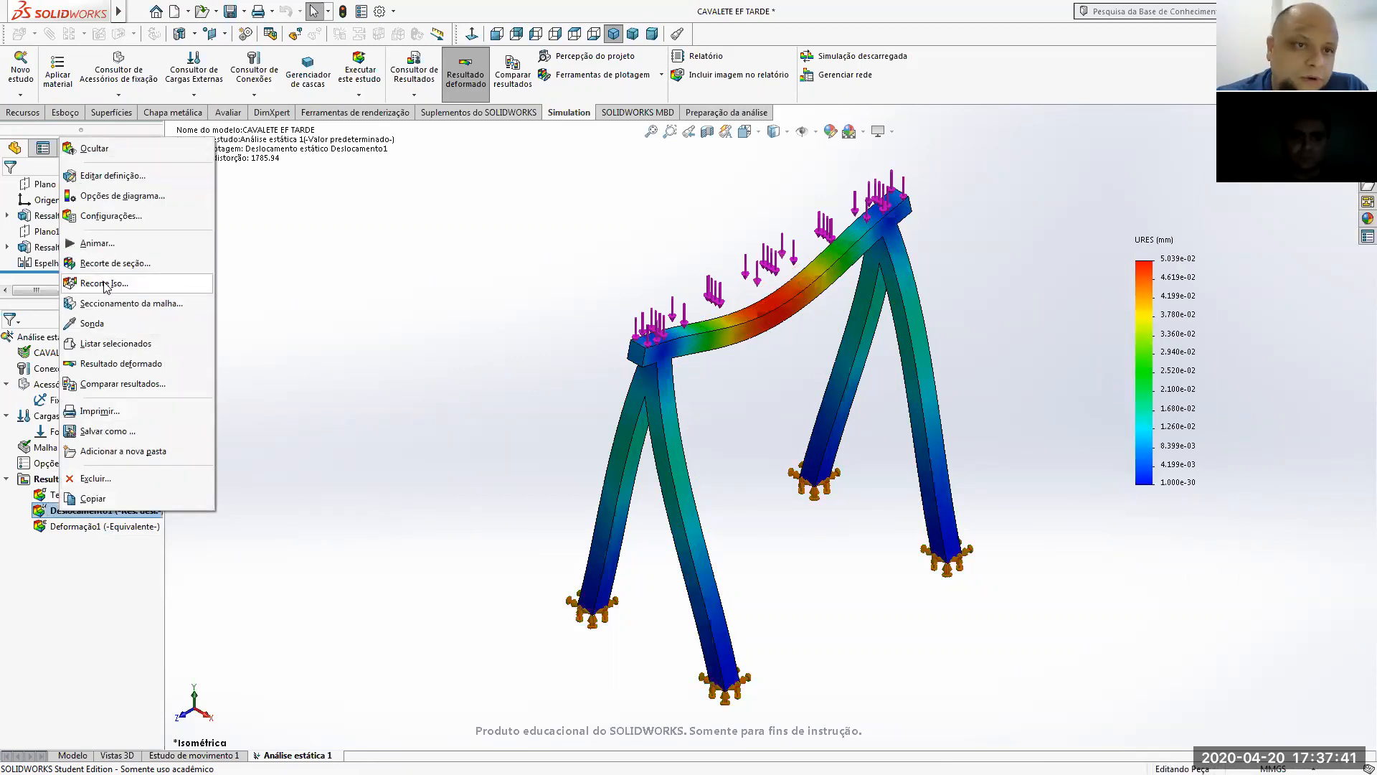
click(111, 216)
click(45, 232)
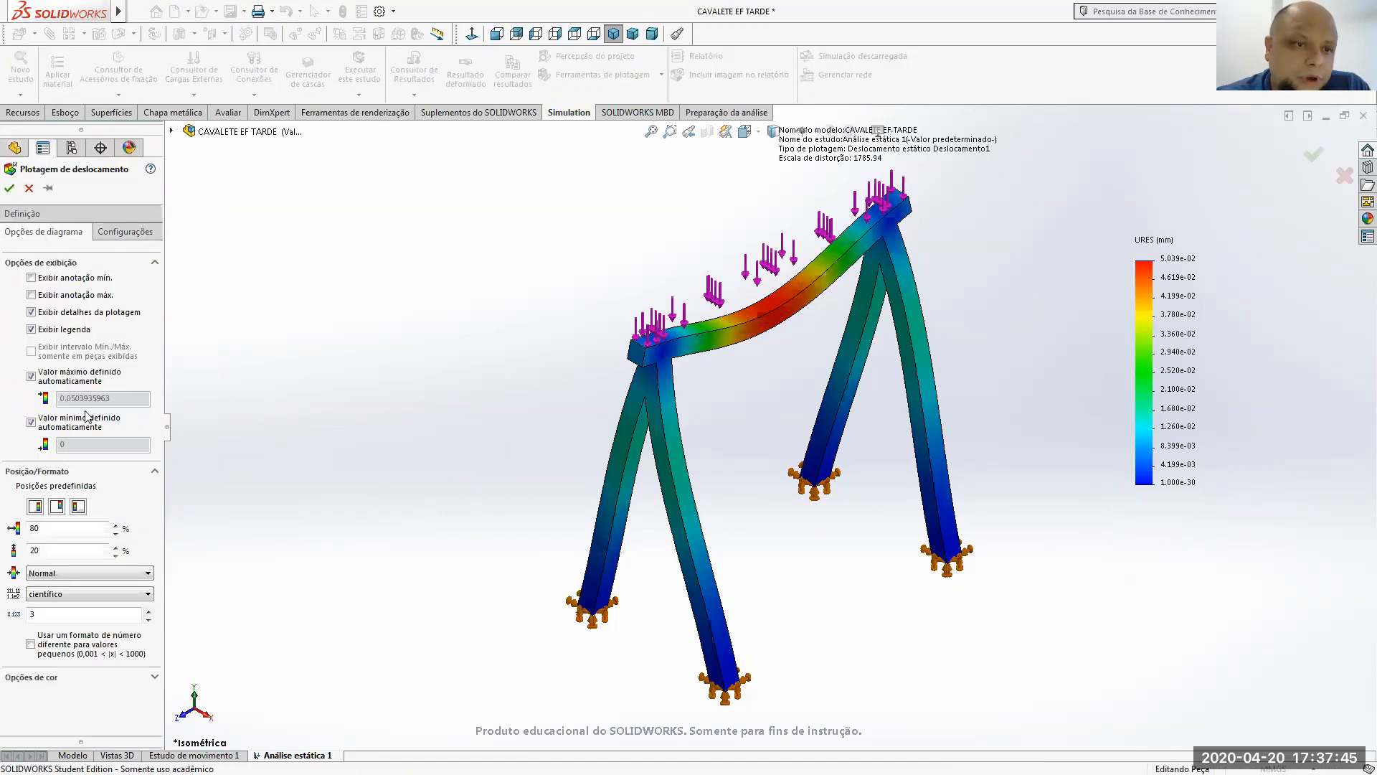
click(63, 594)
click(51, 629)
click(1313, 155)
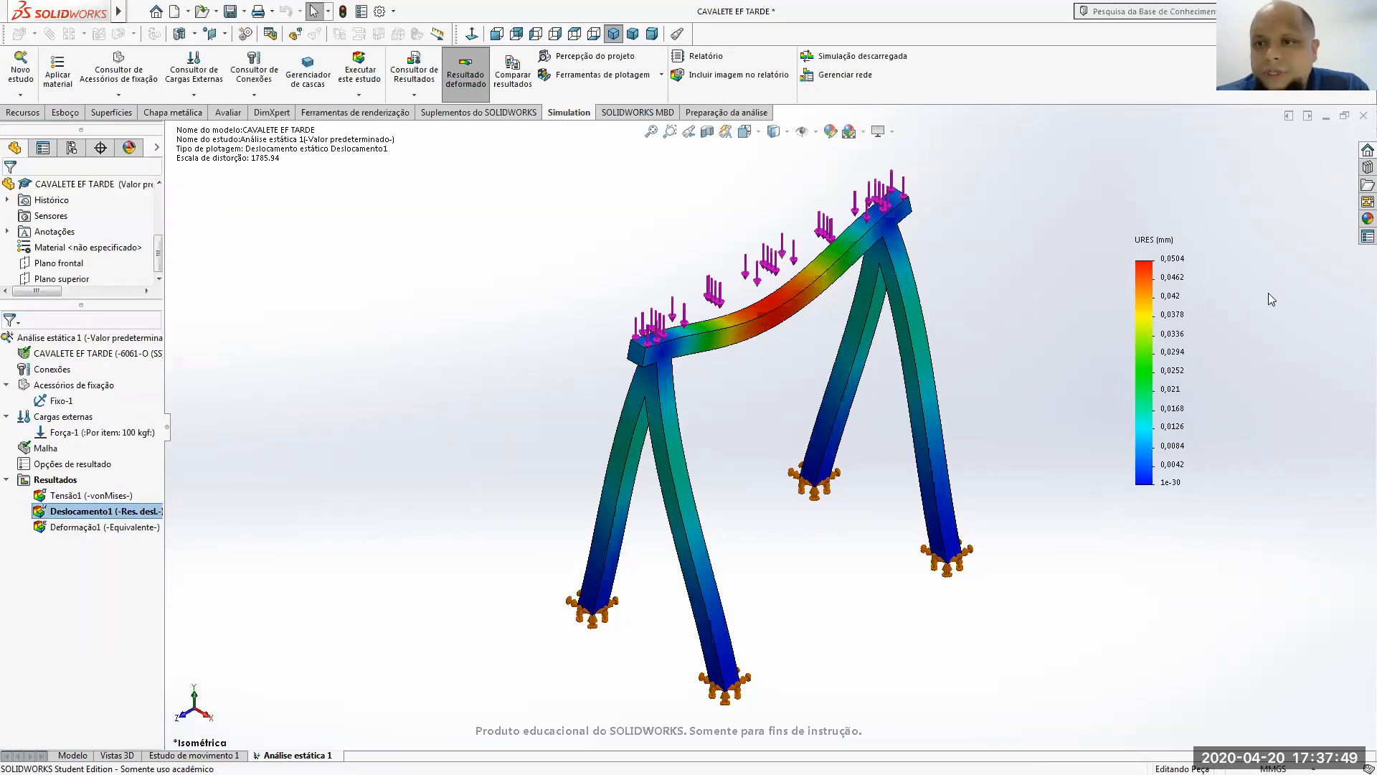
- Inspect the deformed trestle in the displacement plot from the side, and display the equivalent strain plot for examination
middle_drag(753, 310, 647, 447)
middle_drag(750, 476, 779, 461)
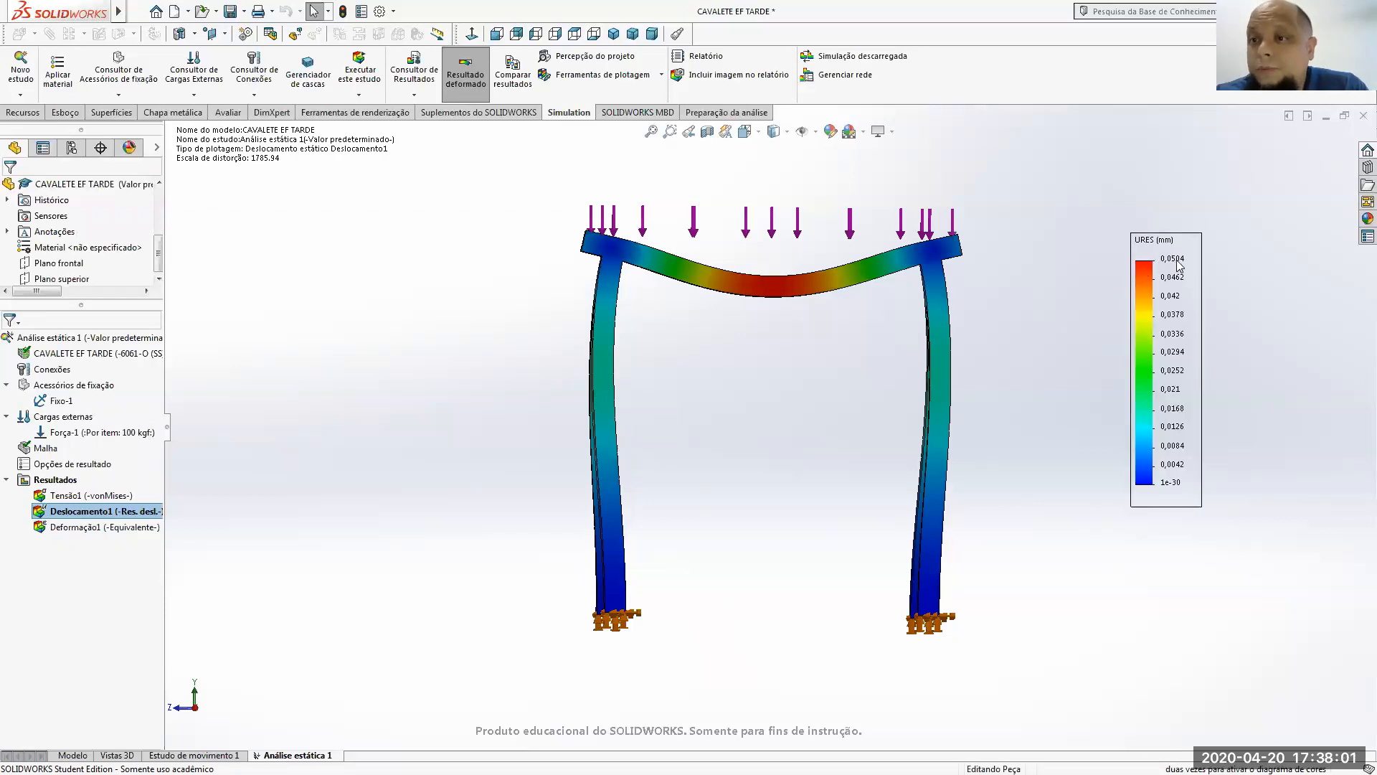
middle_drag(841, 448, 913, 471)
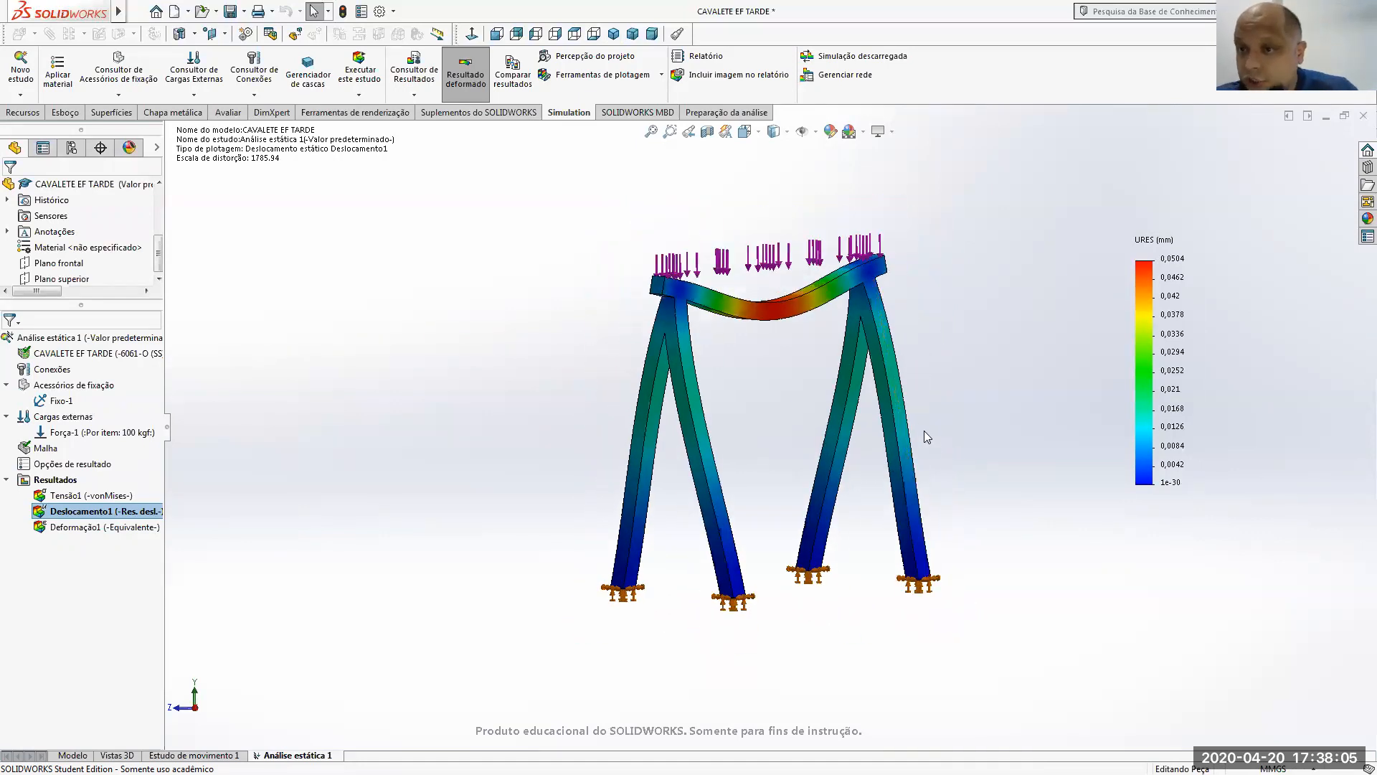
middle_drag(814, 413, 834, 429)
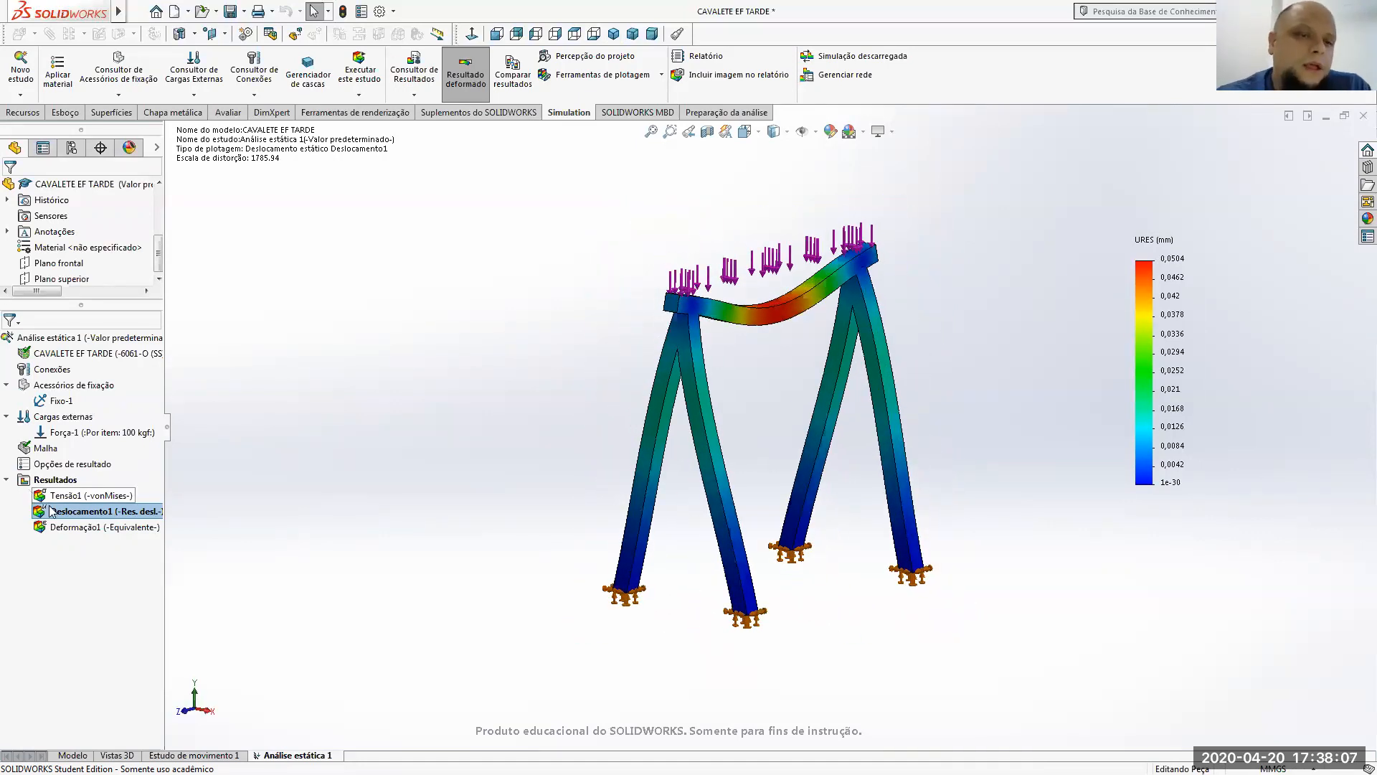
right_click(71, 537)
click(83, 544)
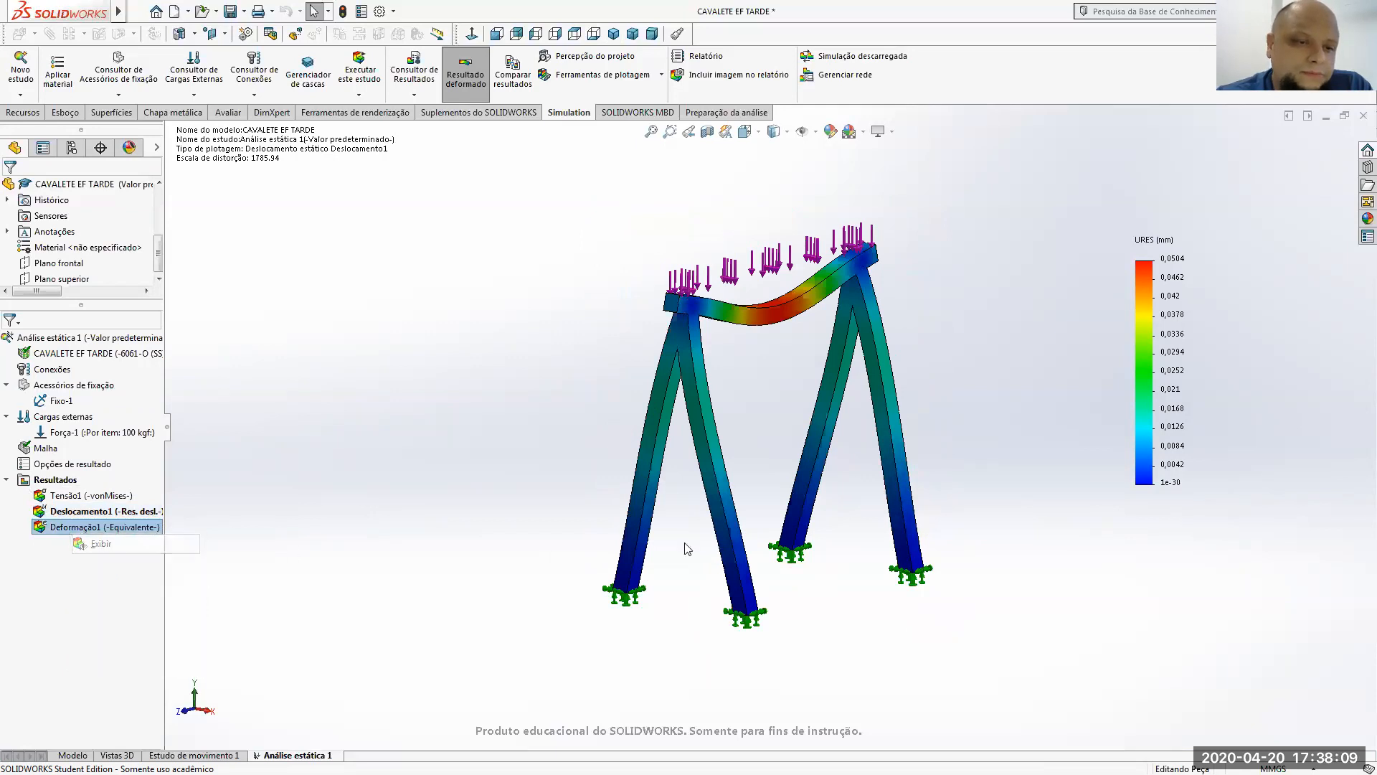
mouse_move(836, 486)
middle_down()
mouse_move(817, 418)
mouse_move(759, 360)
mouse_move(799, 381)
mouse_move(781, 388)
mouse_move(852, 578)
mouse_move(871, 512)
mouse_move(853, 506)
middle_up()
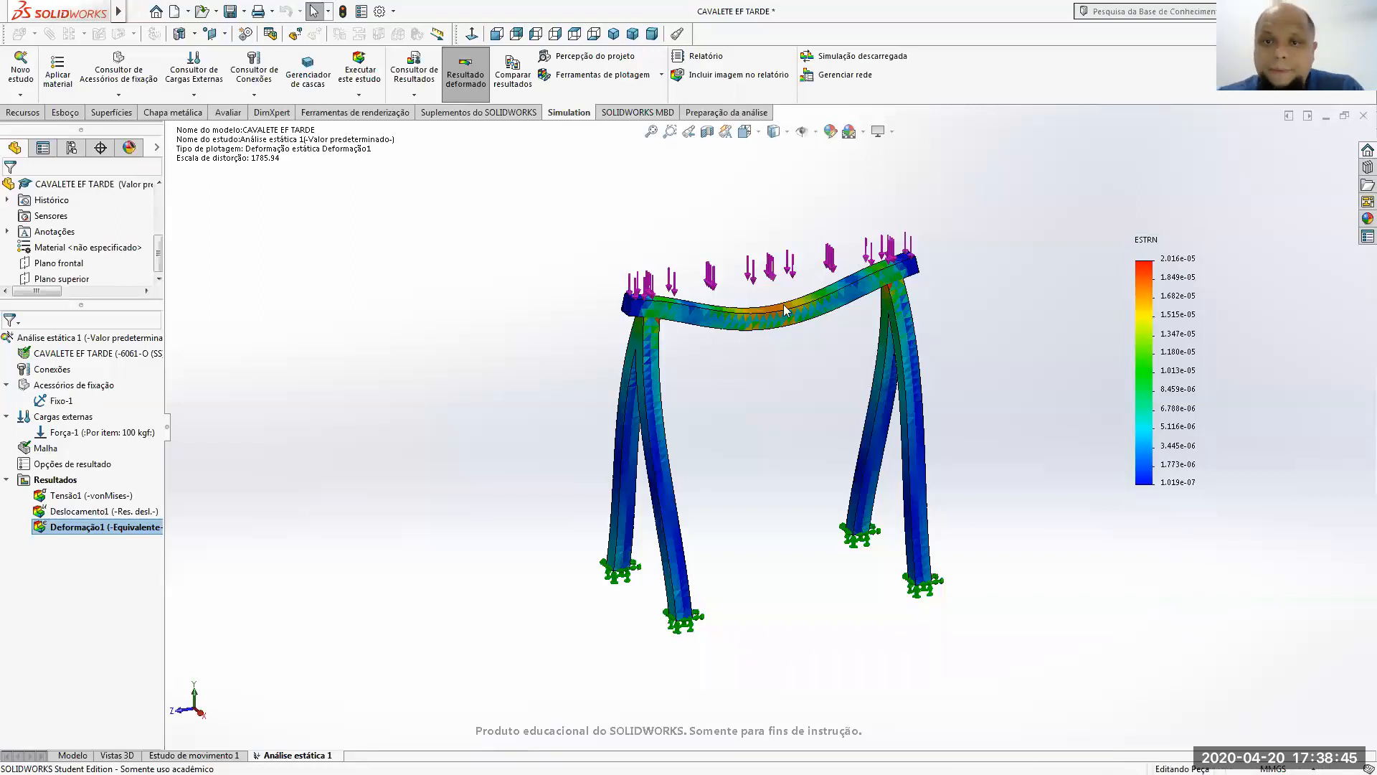
- Try to animate the equivalent strain plot and close the program when it stops responding
right_click(72, 527)
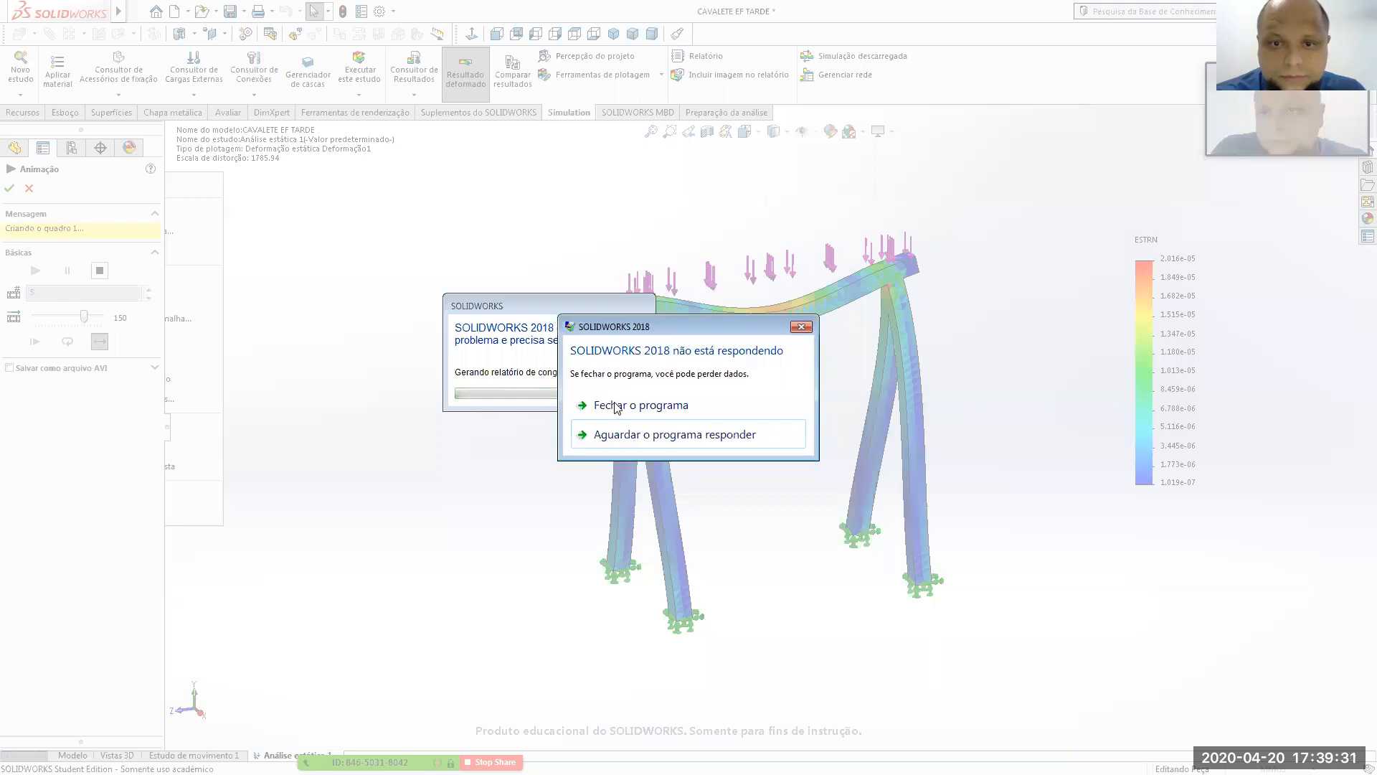
click(618, 436)
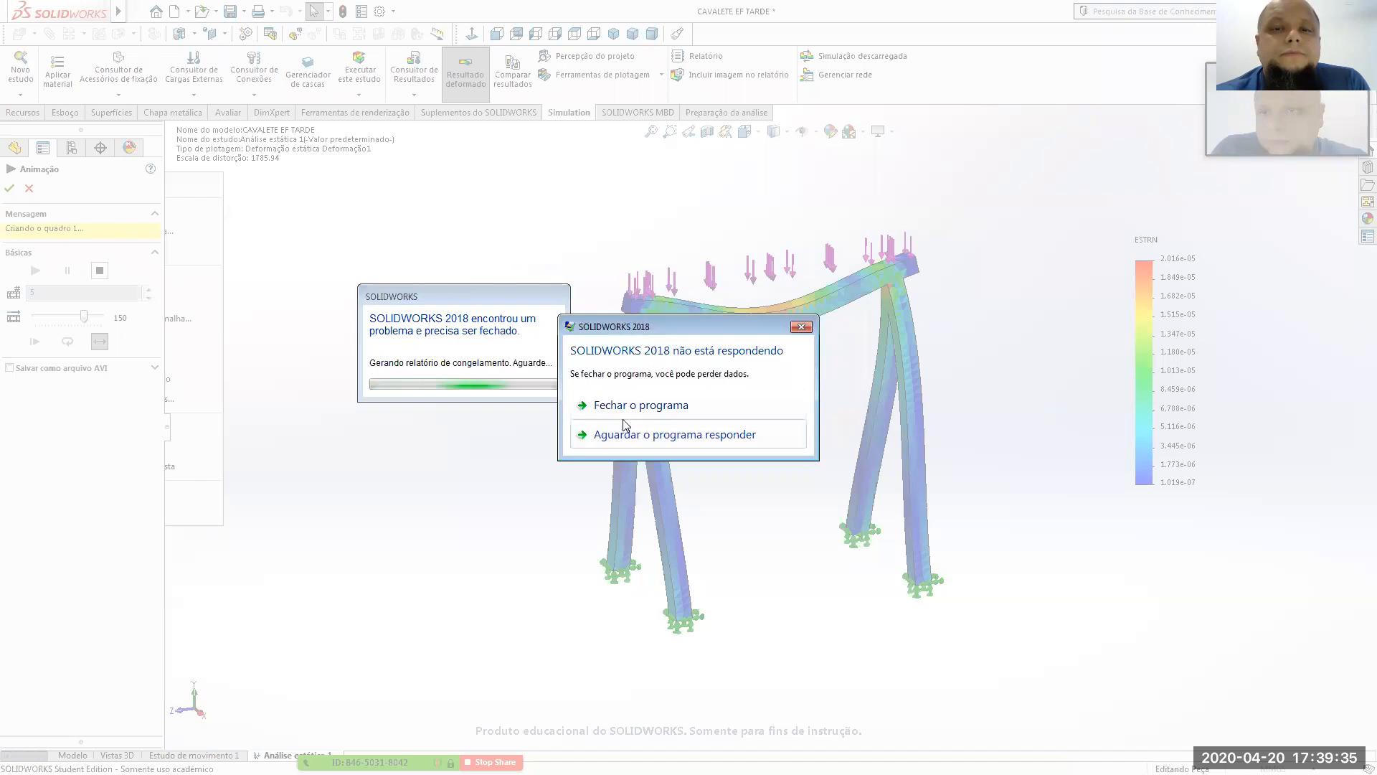
click(626, 403)
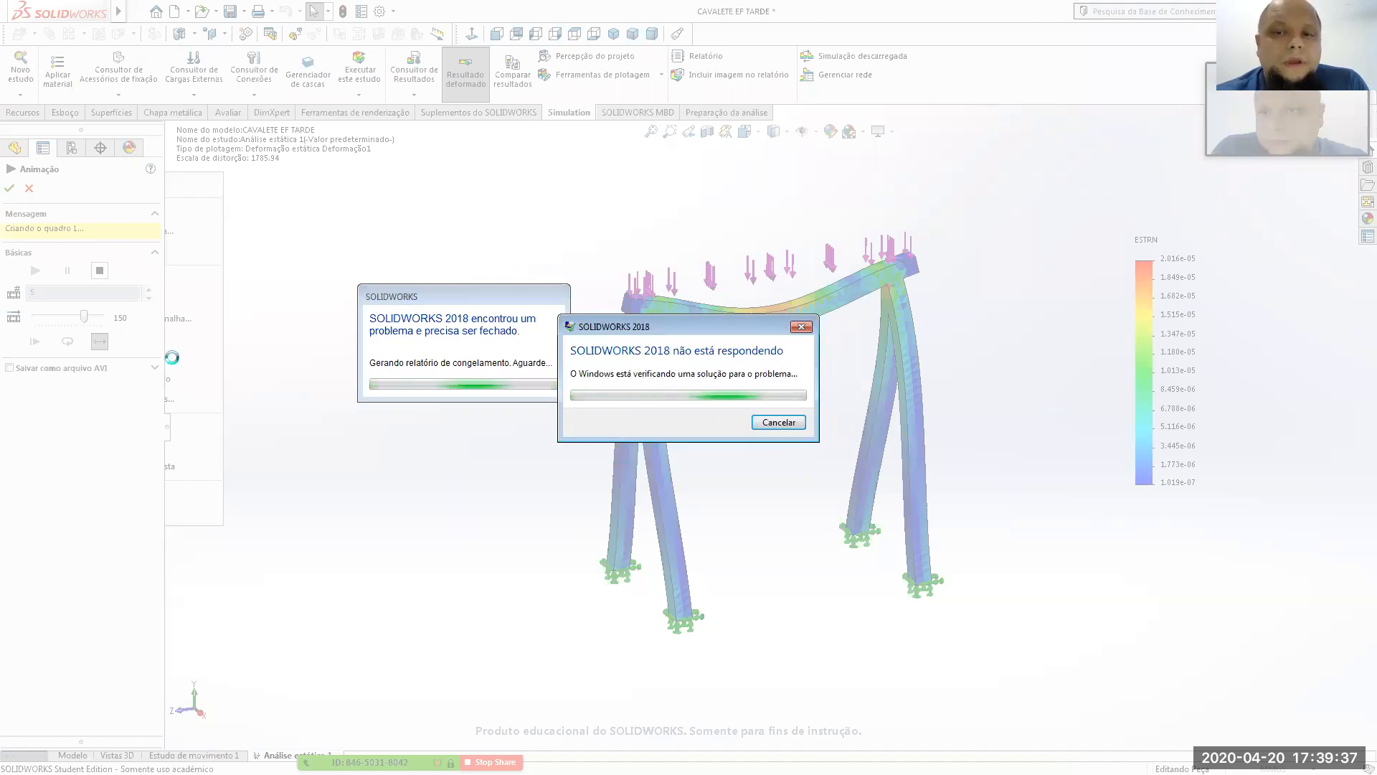
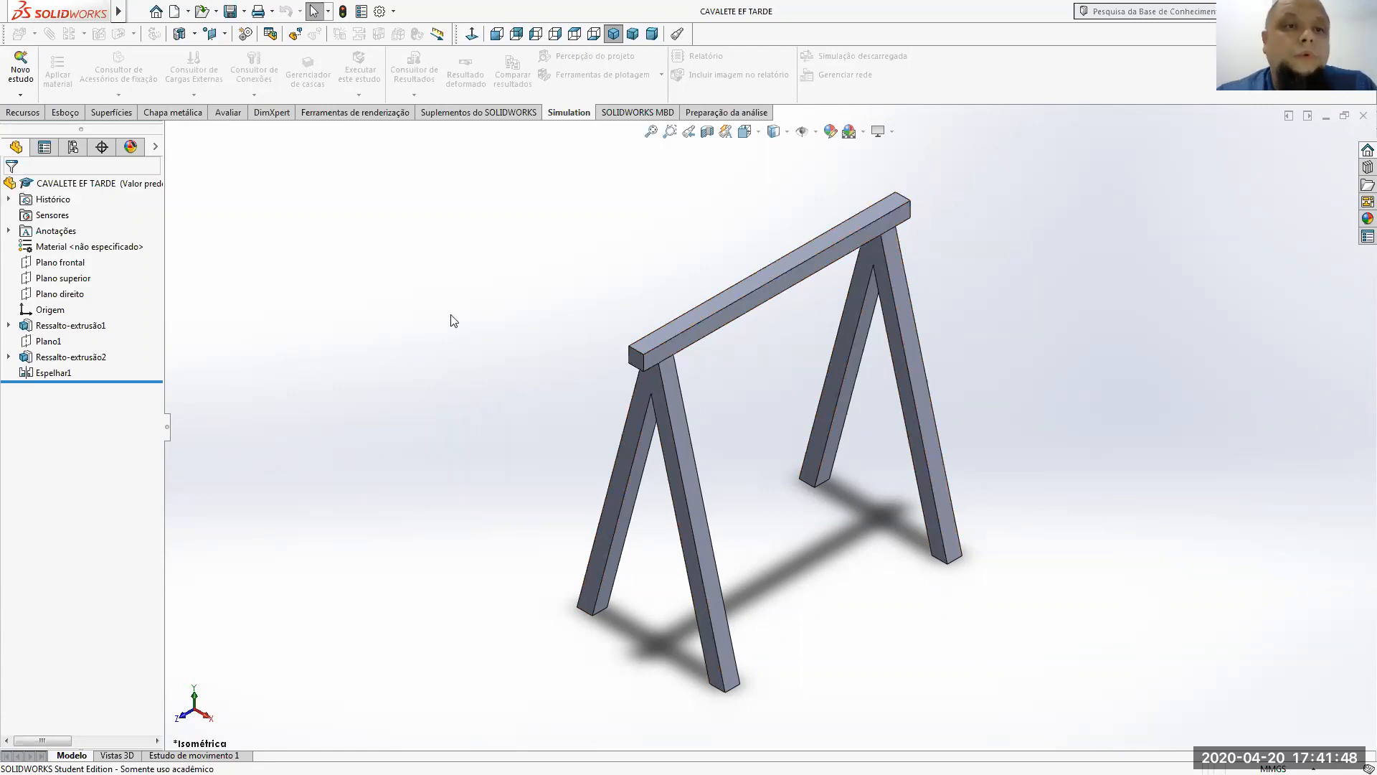
- Assign 6061-O (SS) from the Ligas de alumínio category as the trestle part's material
right_click(117, 249)
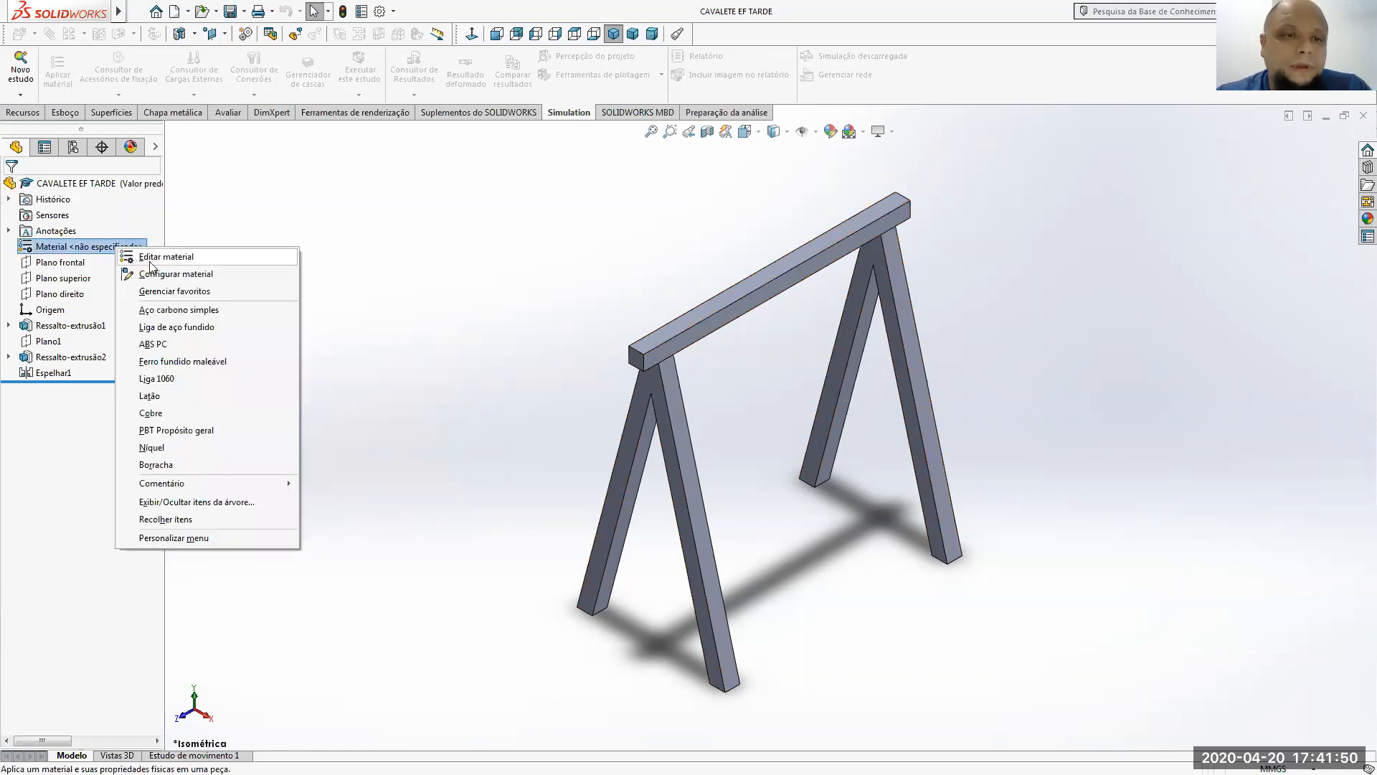
click(218, 260)
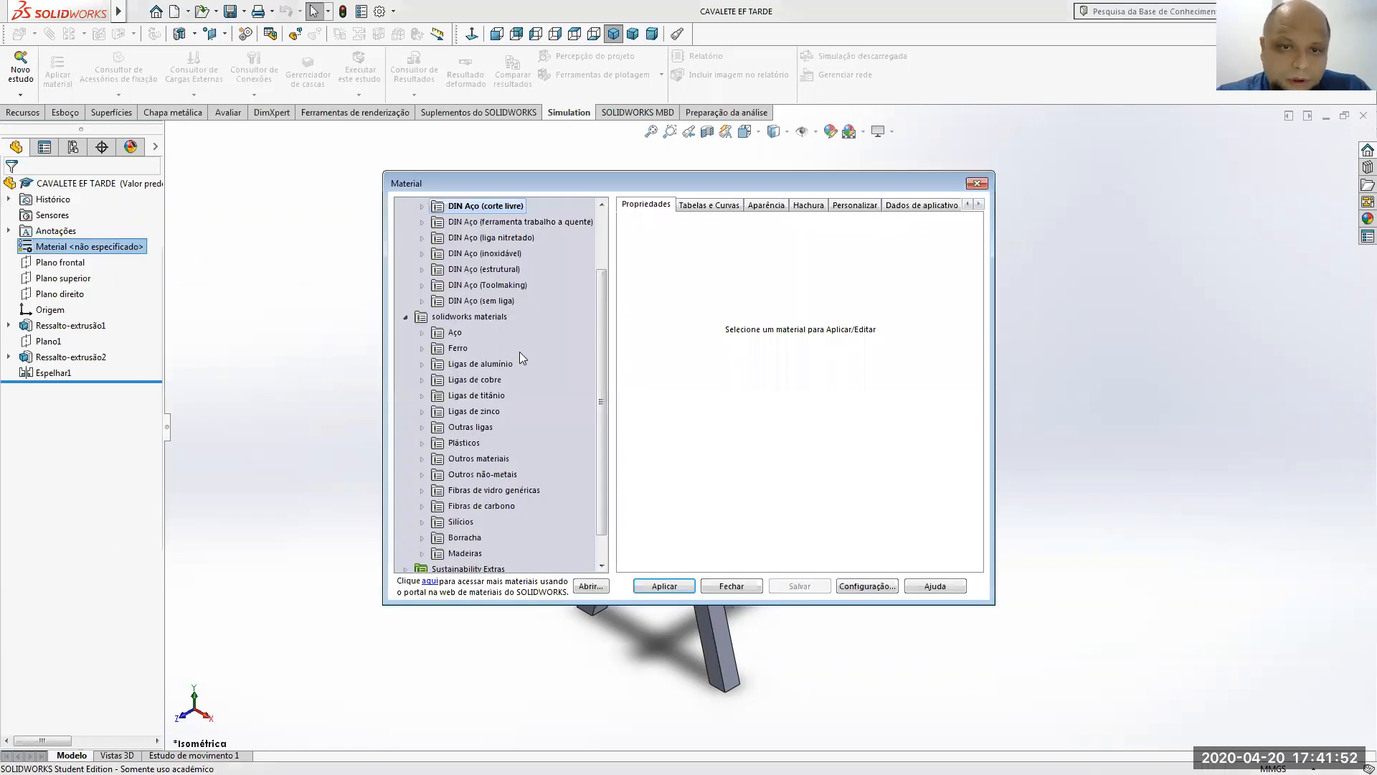
click(420, 365)
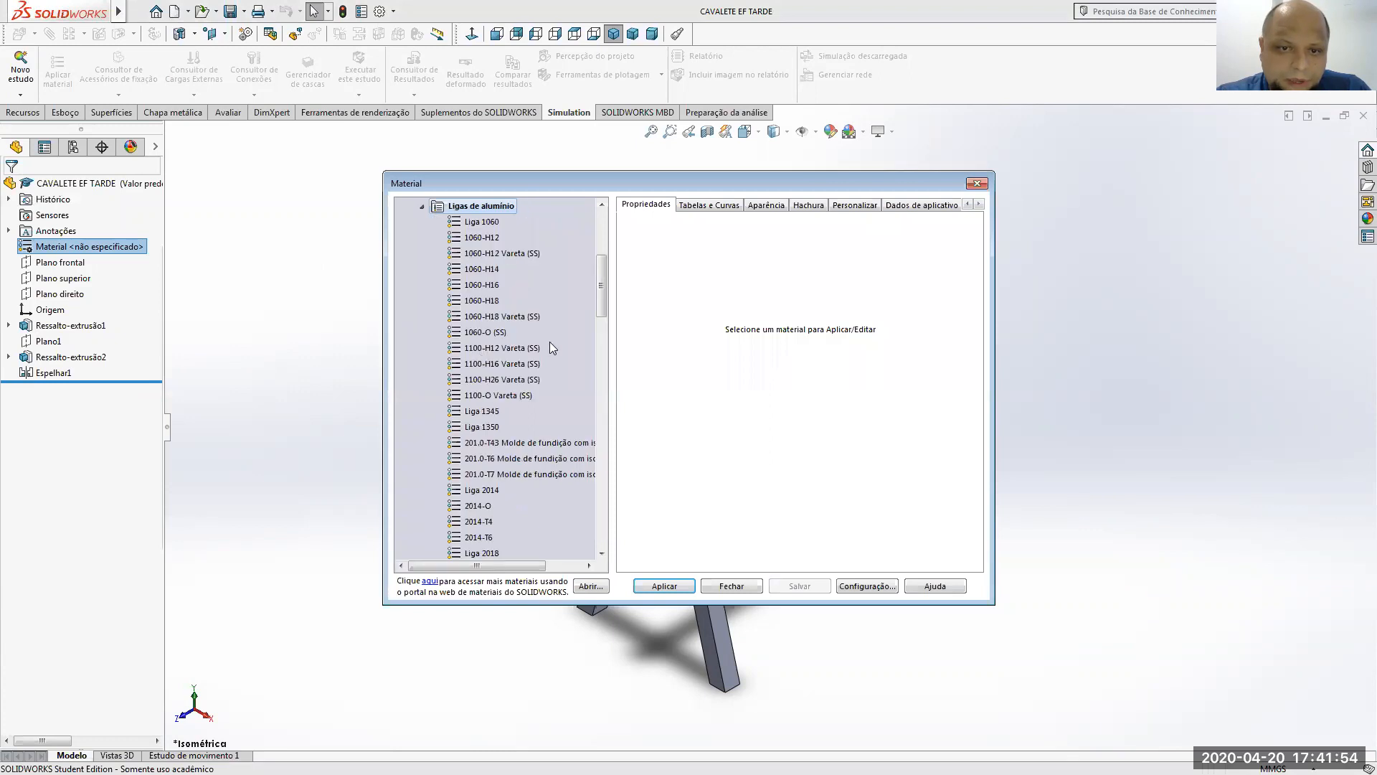
drag(600, 279, 624, 433)
click(495, 426)
click(664, 586)
click(731, 586)
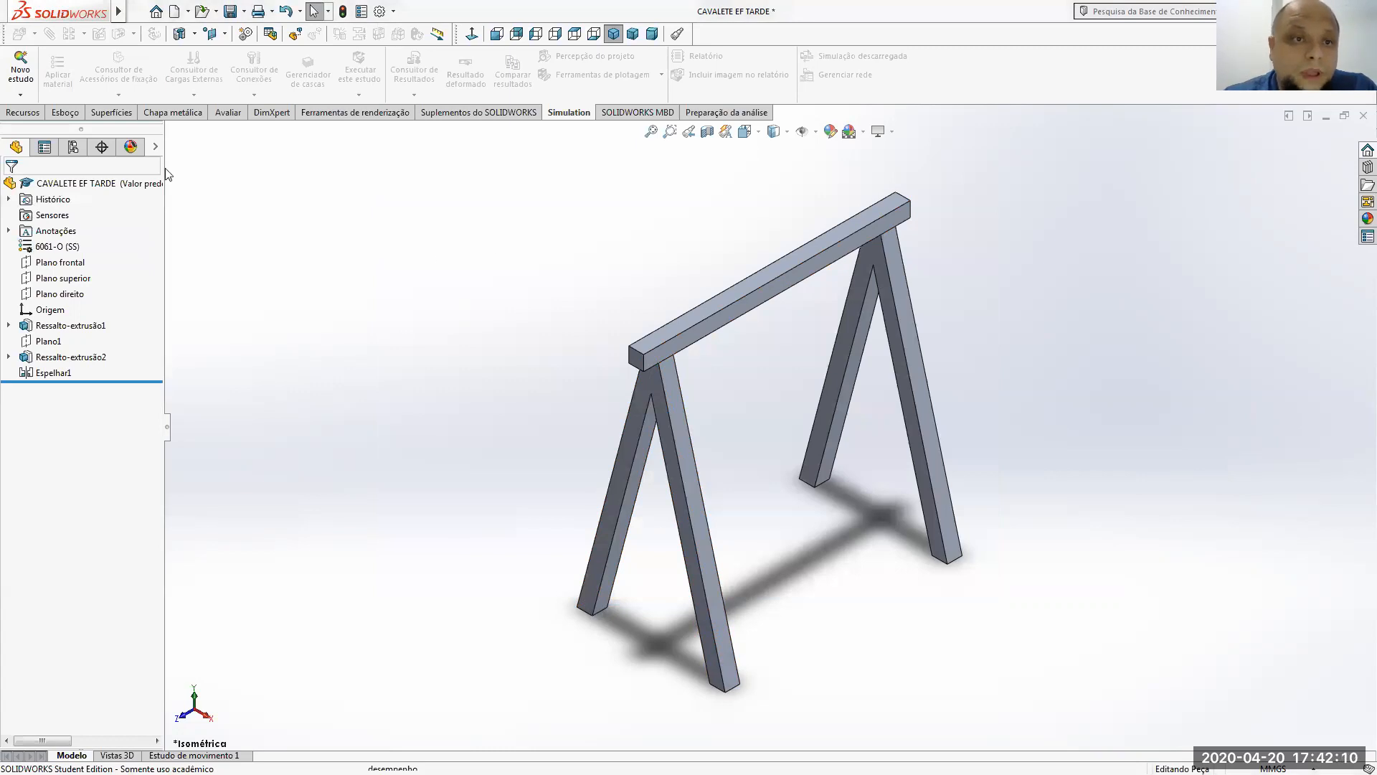
- Check the trestle's mass in its mass properties and minimize the report
click(50, 183)
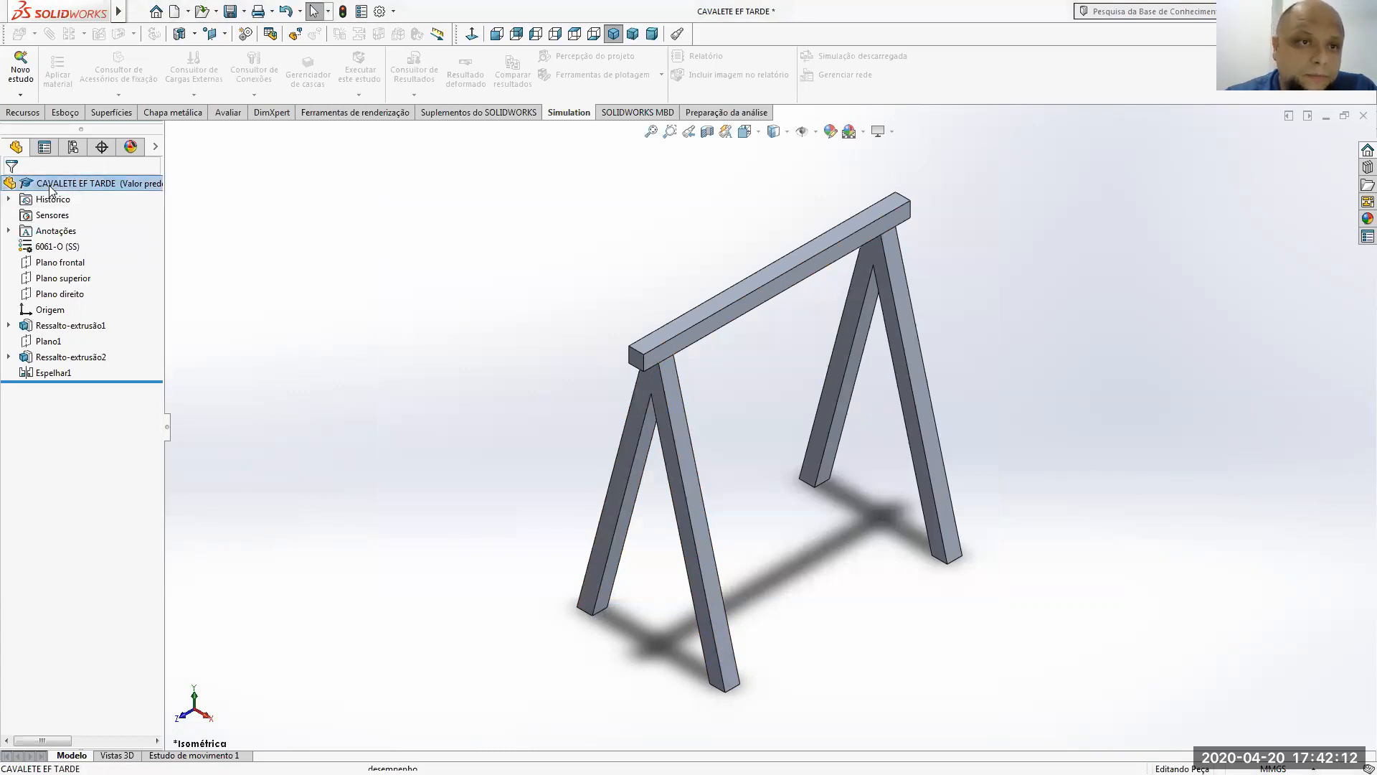
click(229, 112)
click(115, 75)
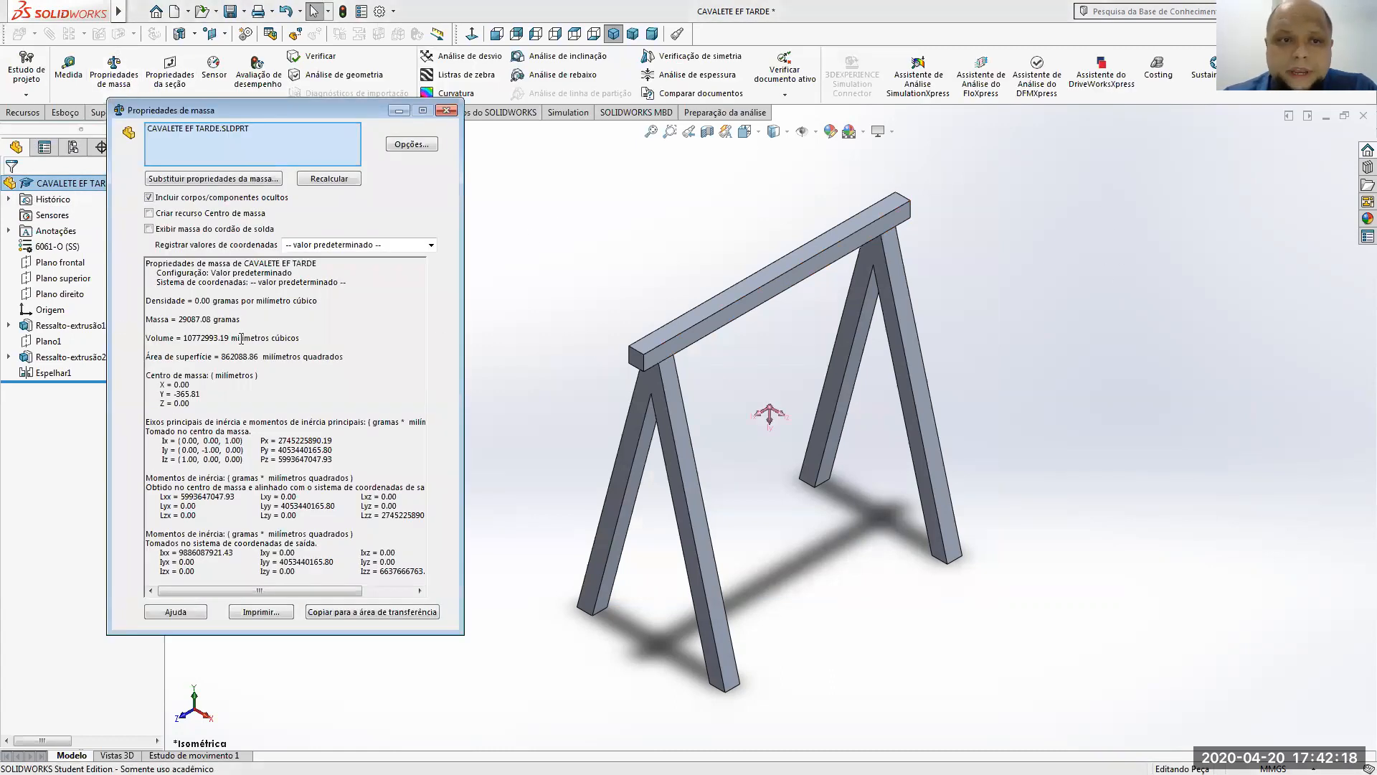
drag(235, 319, 183, 319)
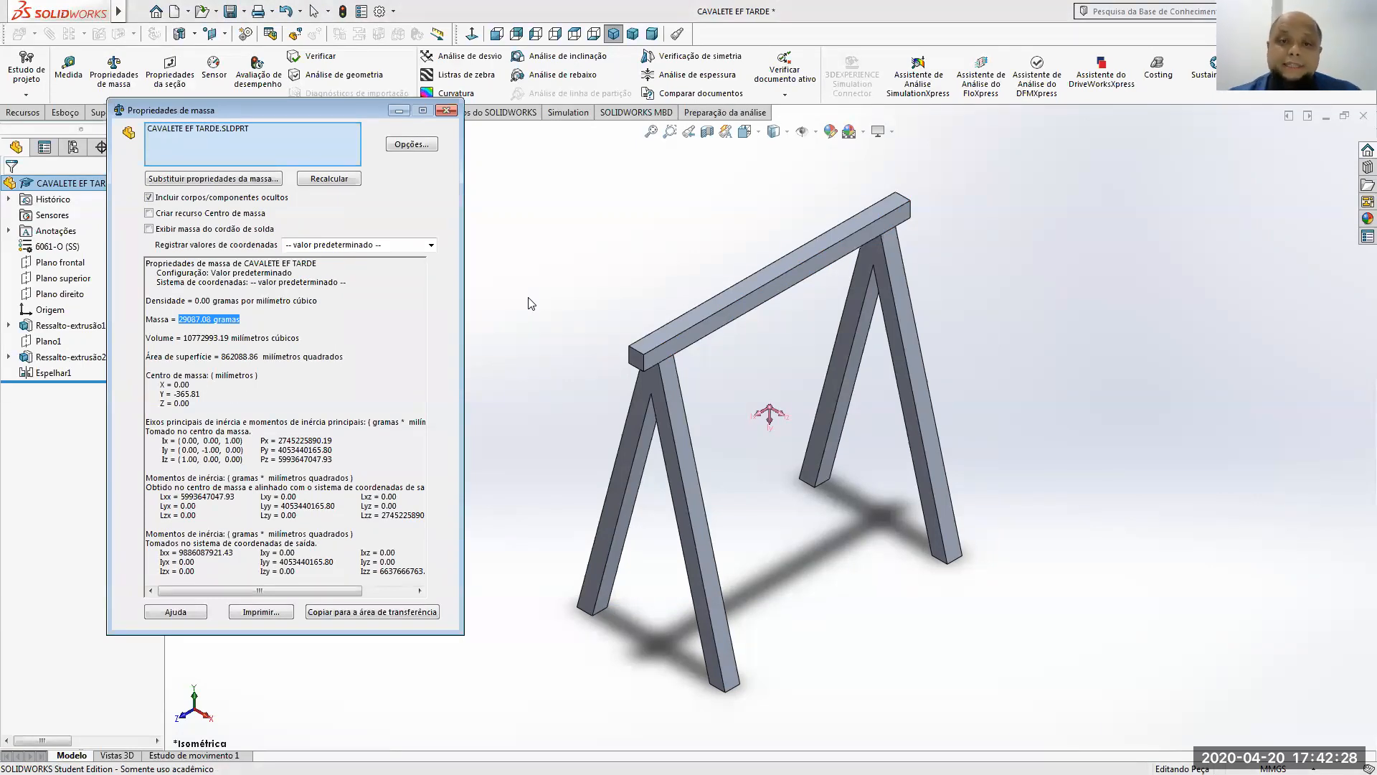
click(399, 110)
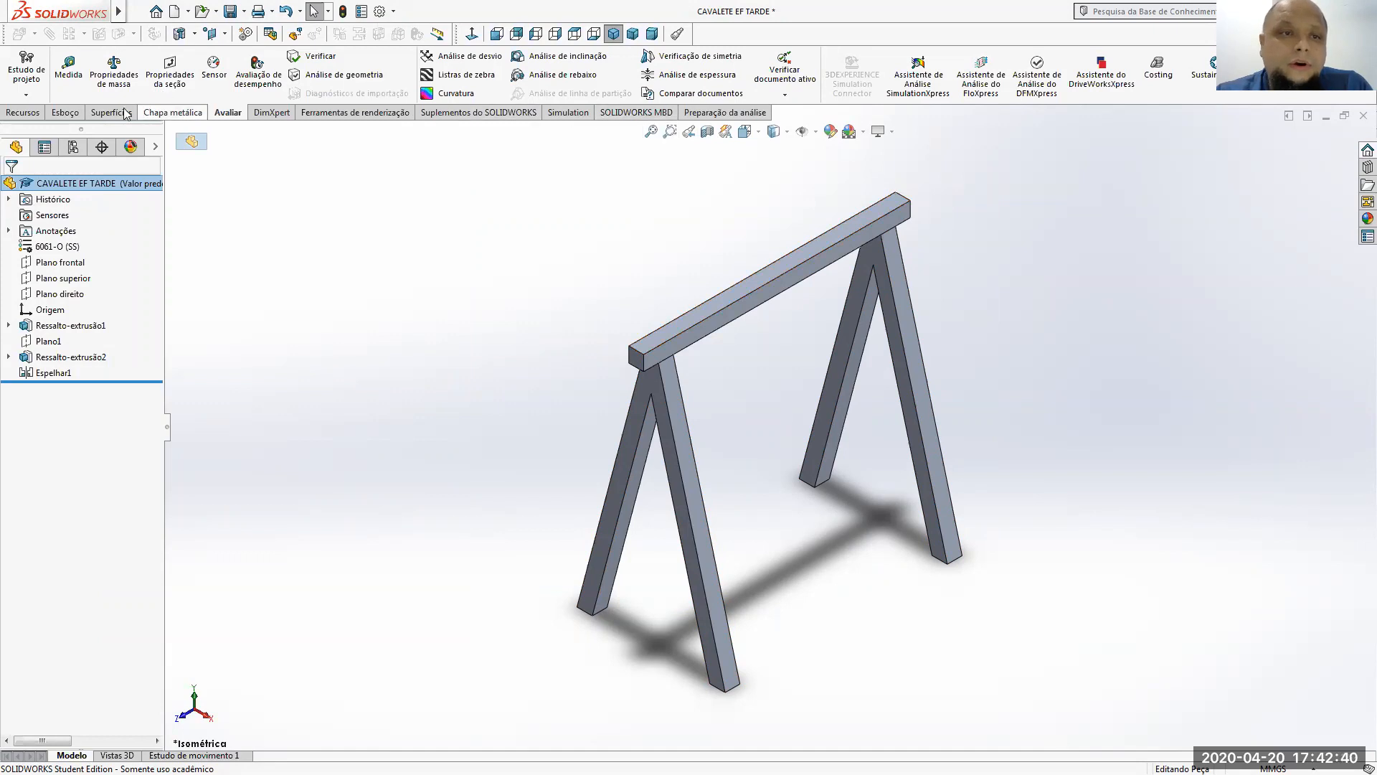
- Start a shell with 5 mm wall thickness and pick both end faces of the beam as faces to remove
click(23, 113)
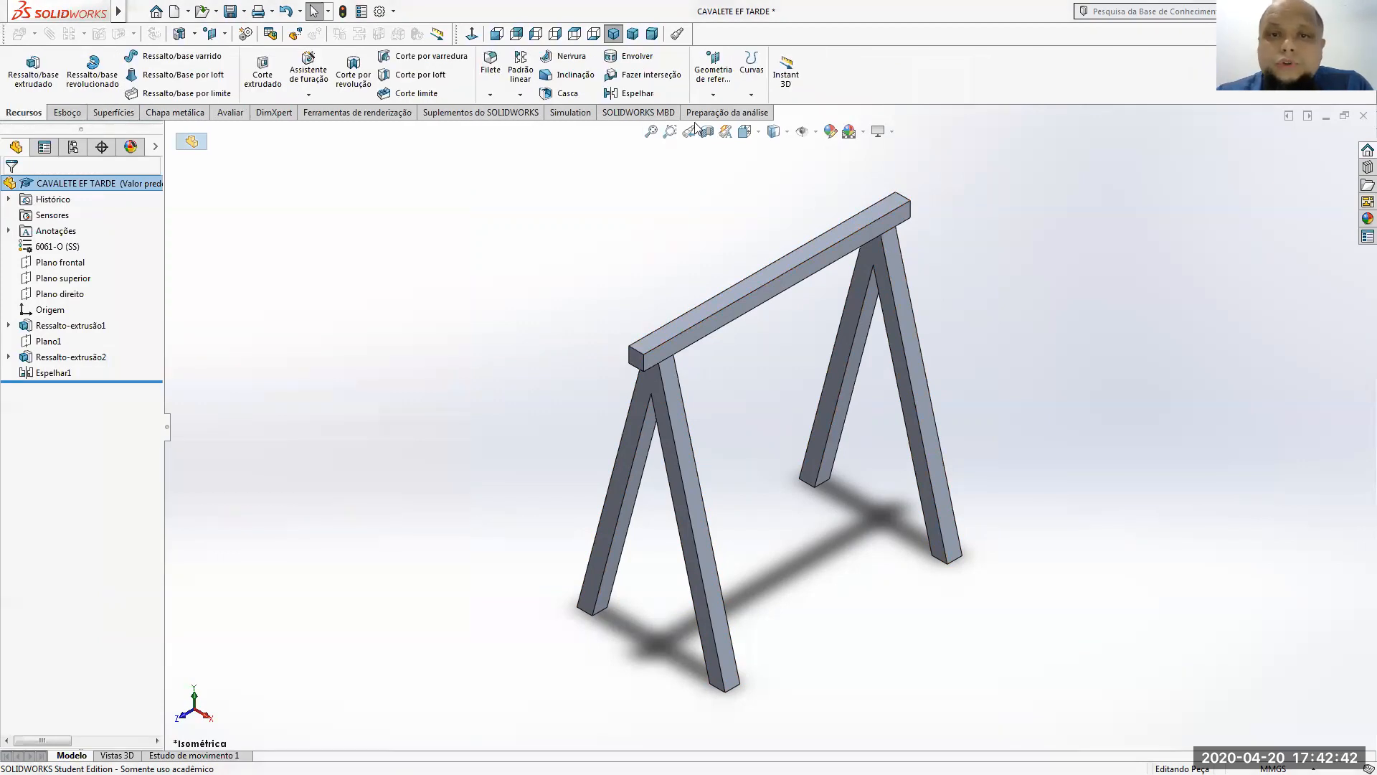
click(570, 97)
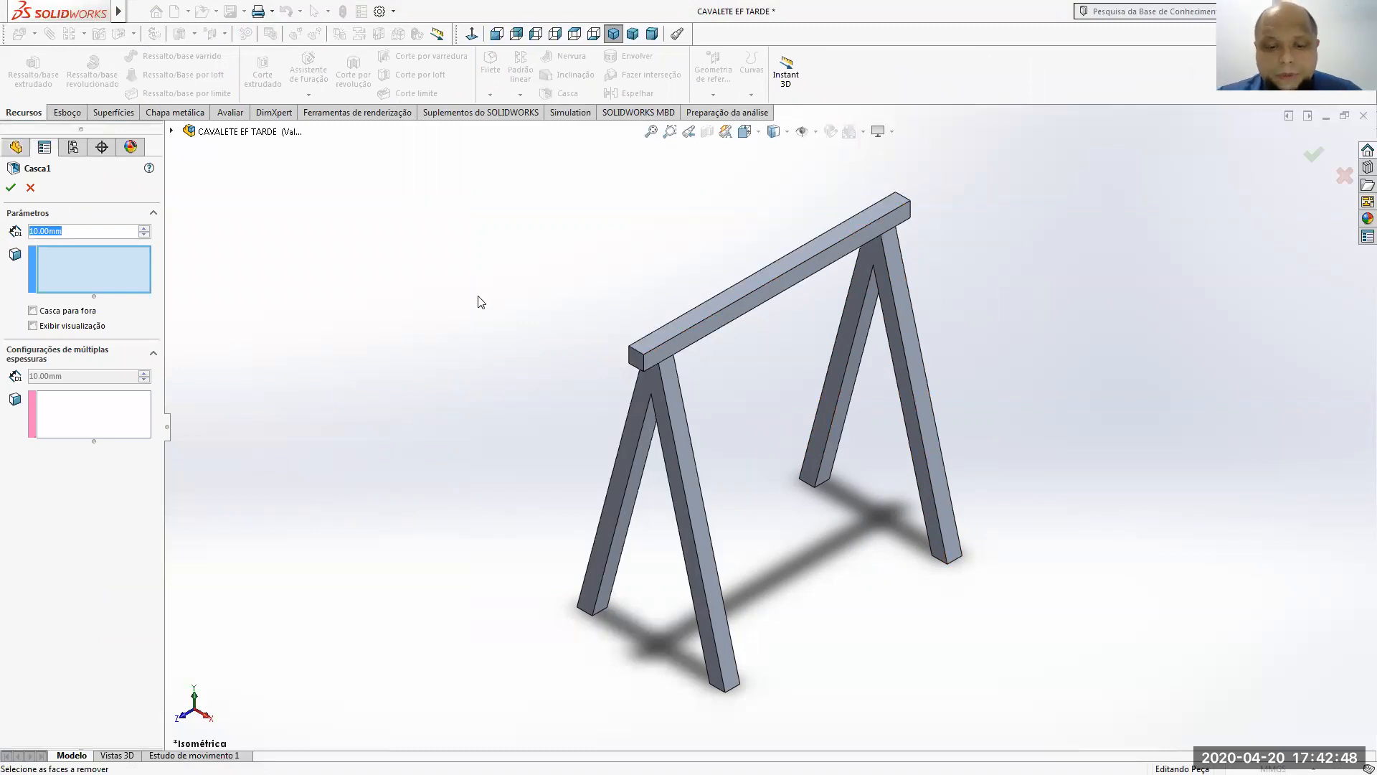
text(5)
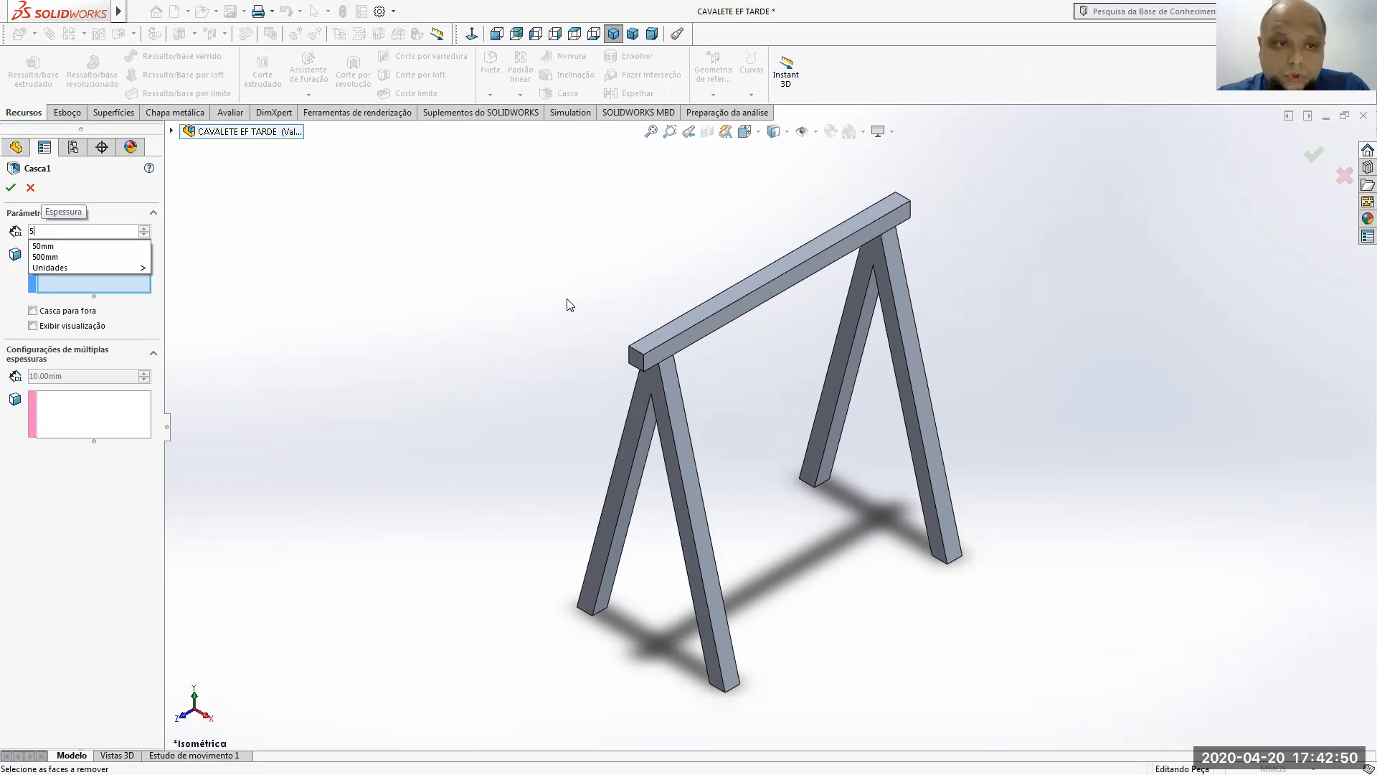
key(Return)
scroll(590, 381, down, 2)
click(679, 355)
middle_drag(902, 360, 805, 281)
click(780, 208)
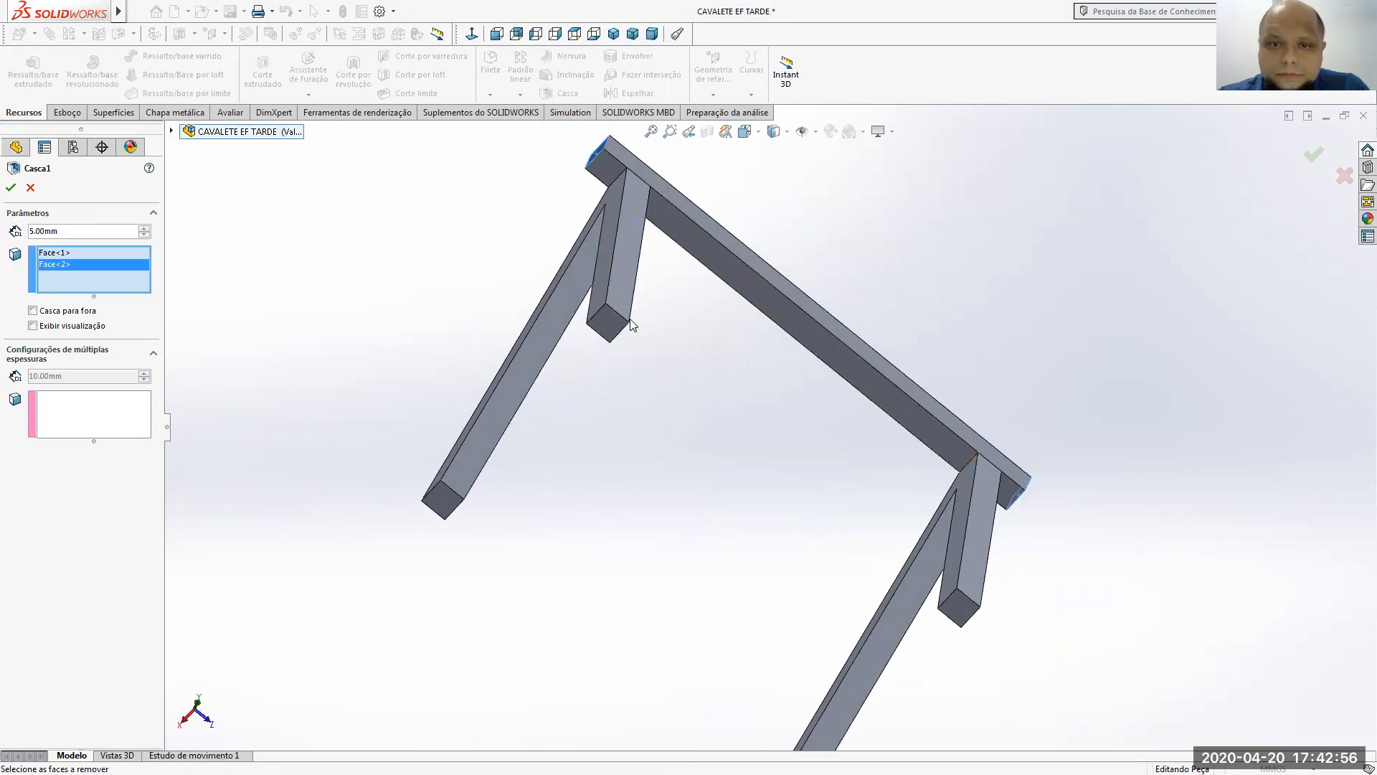
- Add the bottom faces of all four legs to the faces to remove and complete the shell
click(603, 334)
click(435, 494)
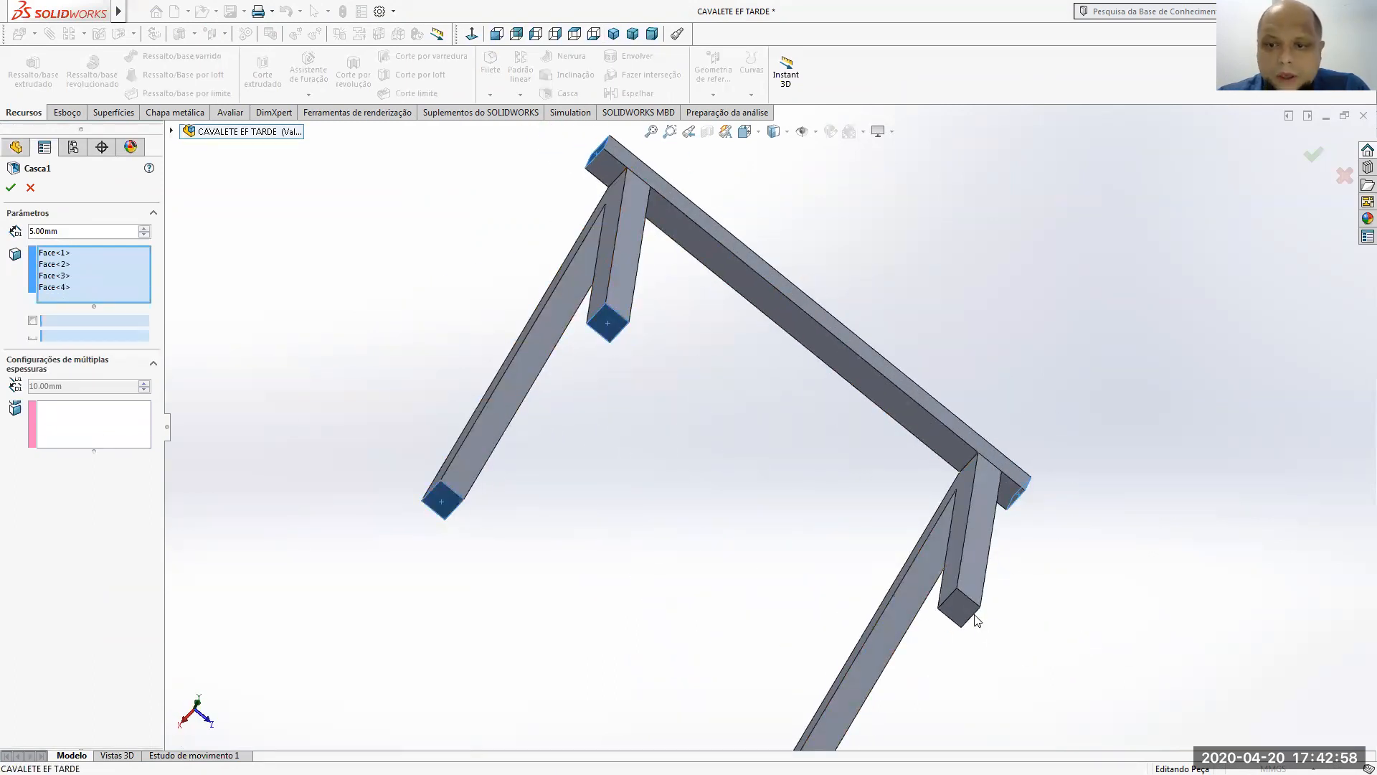
click(965, 630)
scroll(953, 678, up, 3)
scroll(760, 656, down, 3)
click(817, 582)
scroll(707, 396, up, 3)
middle_drag(708, 397, 1037, 348)
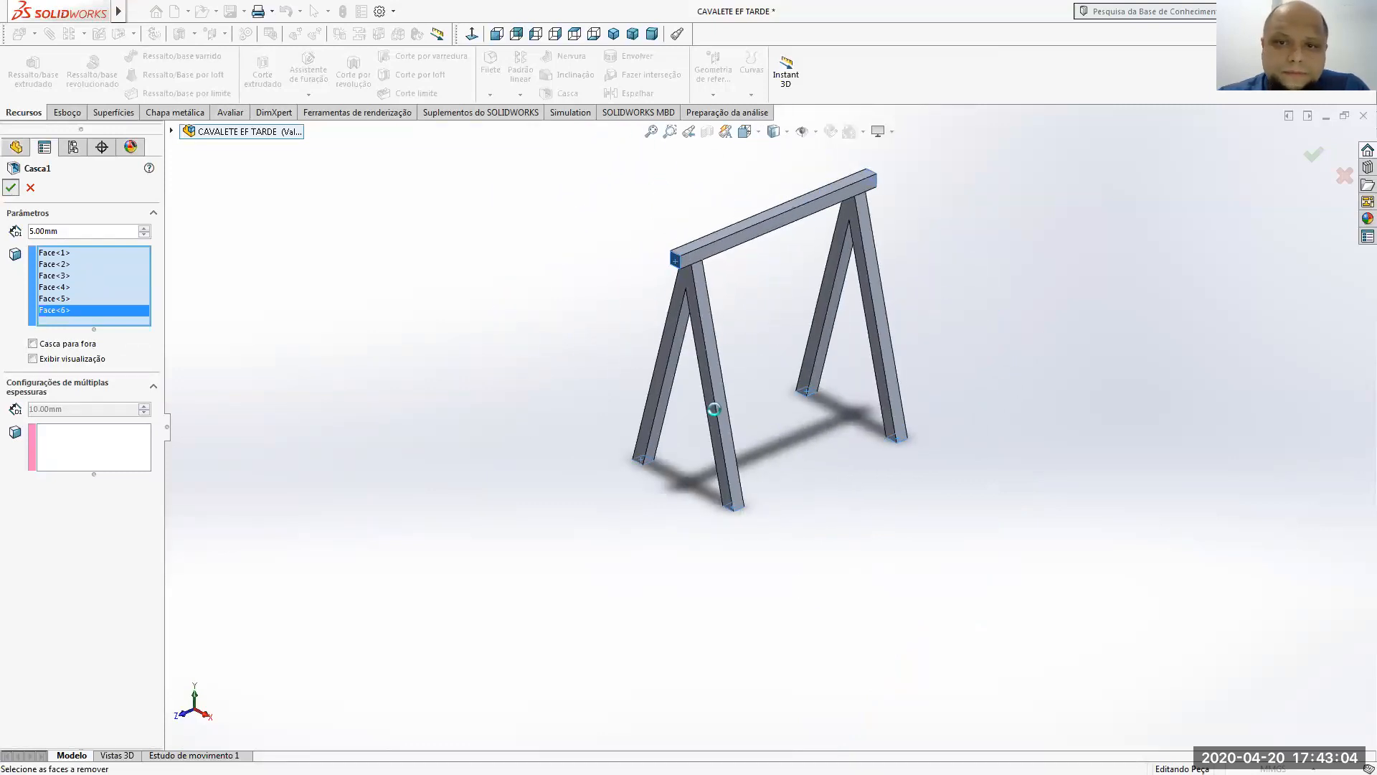
key(Return)
- Examine the hollowed beam end and legs from several sides, finishing in the trimetric view
middle_drag(780, 387, 857, 299)
scroll(758, 237, down, 5)
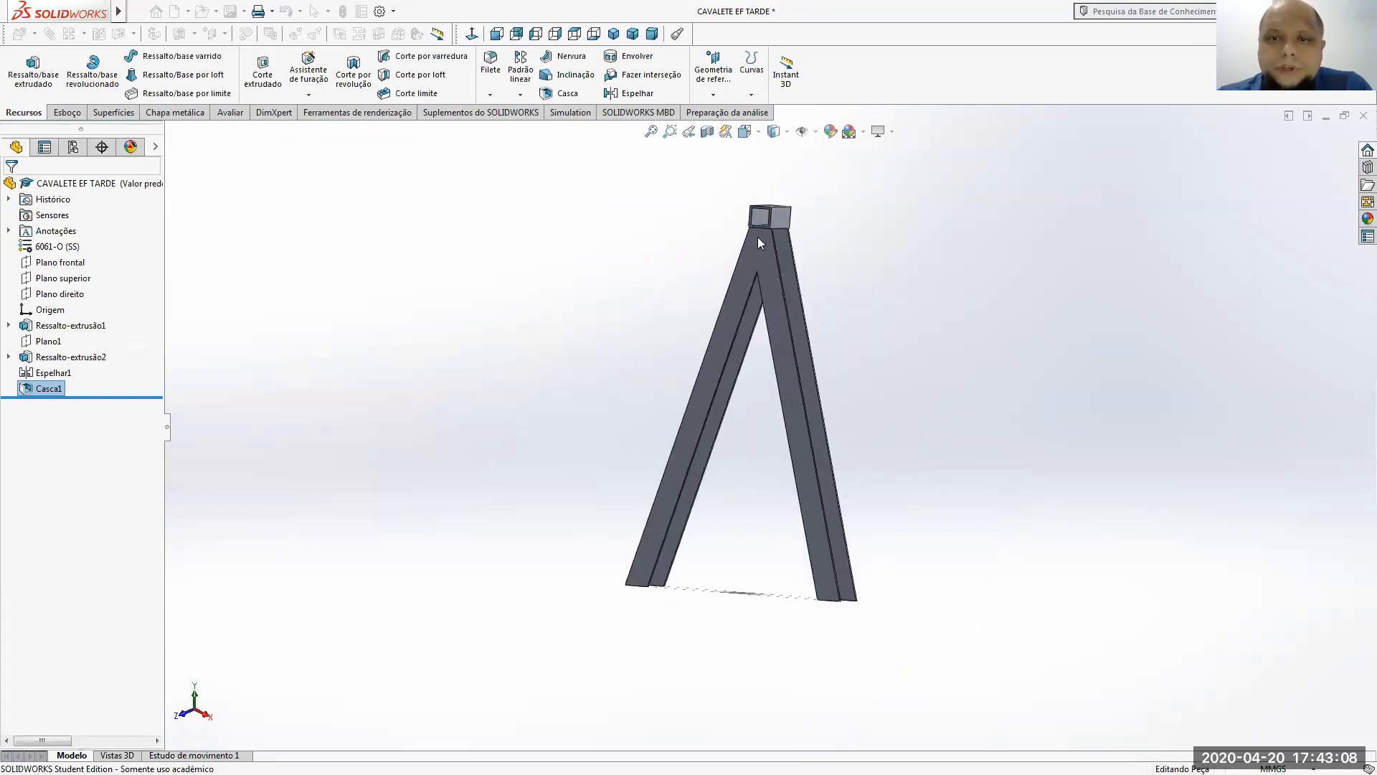
middle_drag(753, 276, 731, 163)
scroll(712, 285, up, 5)
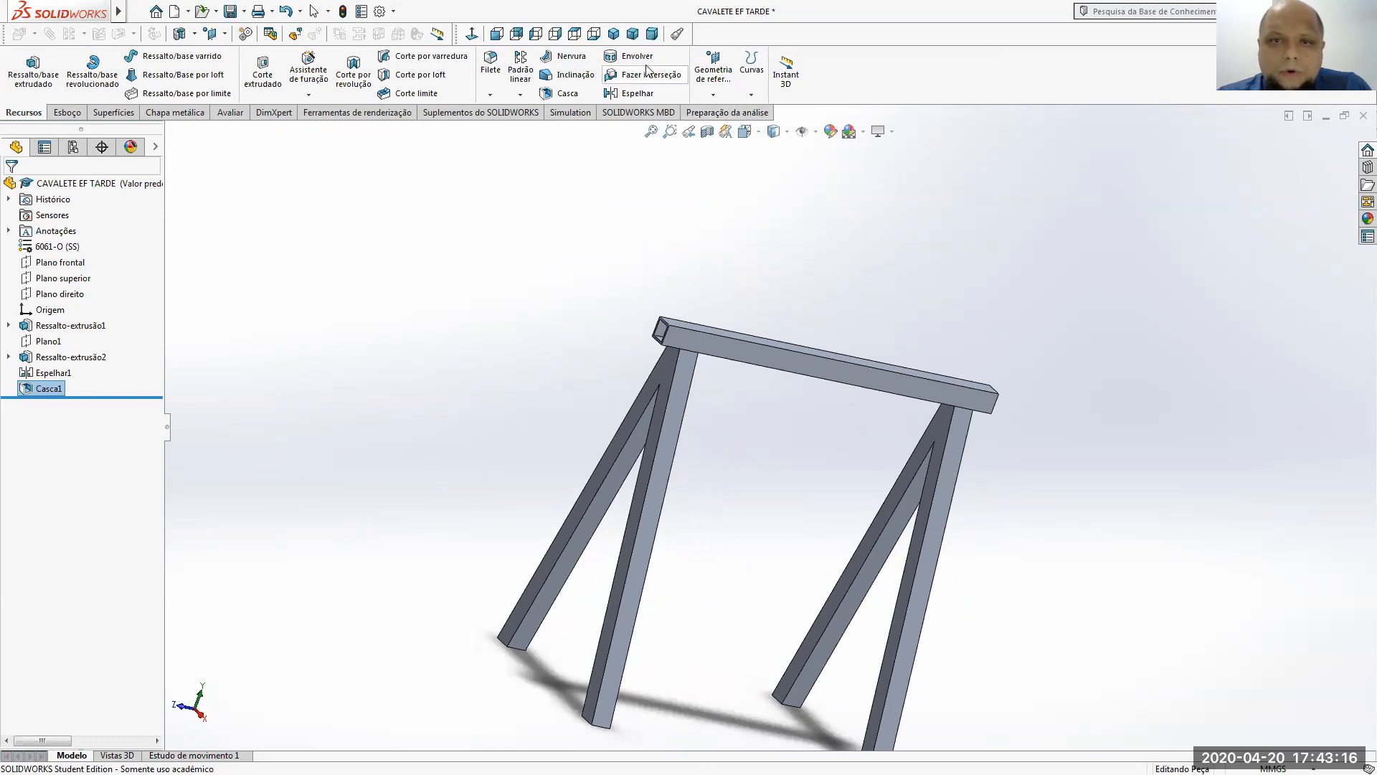
click(637, 36)
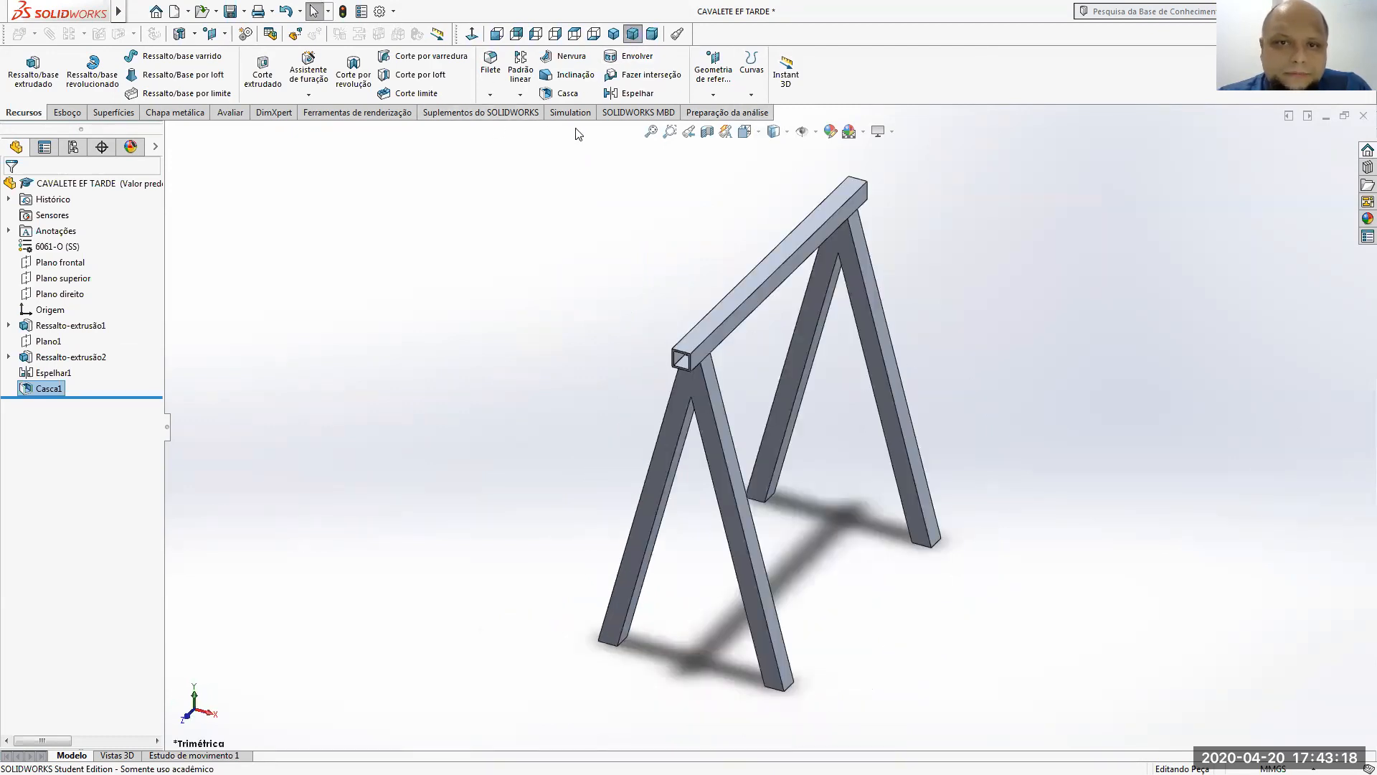
- Inspect the hollow legs with a section view parallel to the front plane at a 391 mm offset, and turn the section off
click(707, 131)
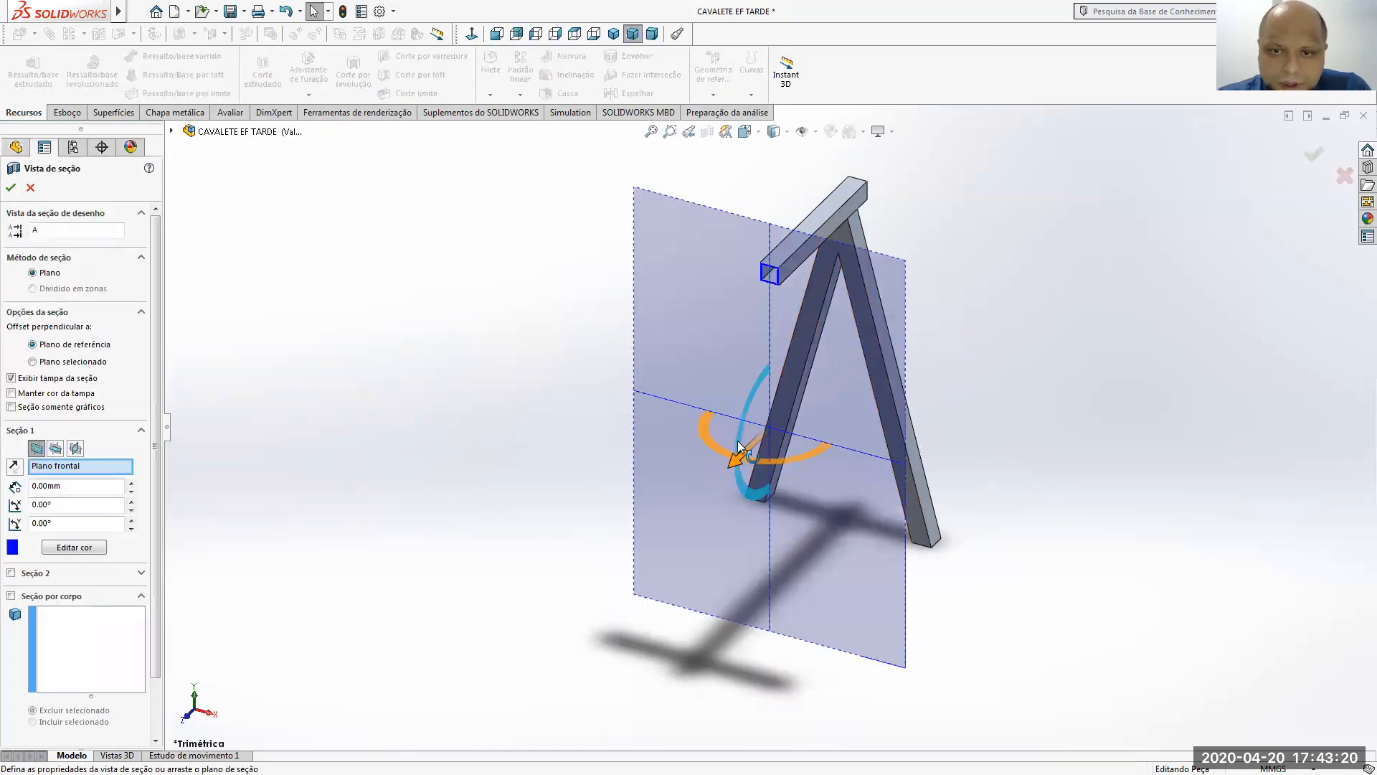
drag(732, 467, 676, 550)
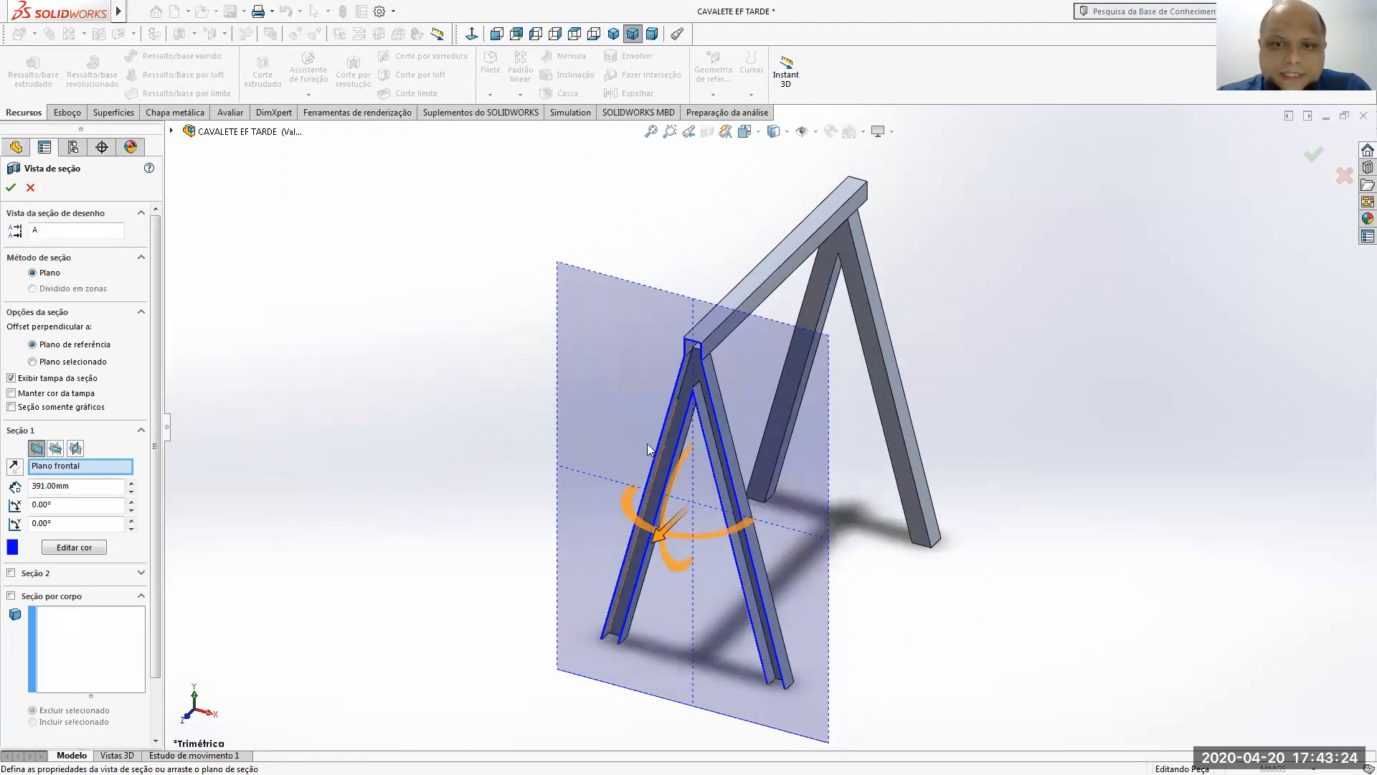
click(10, 187)
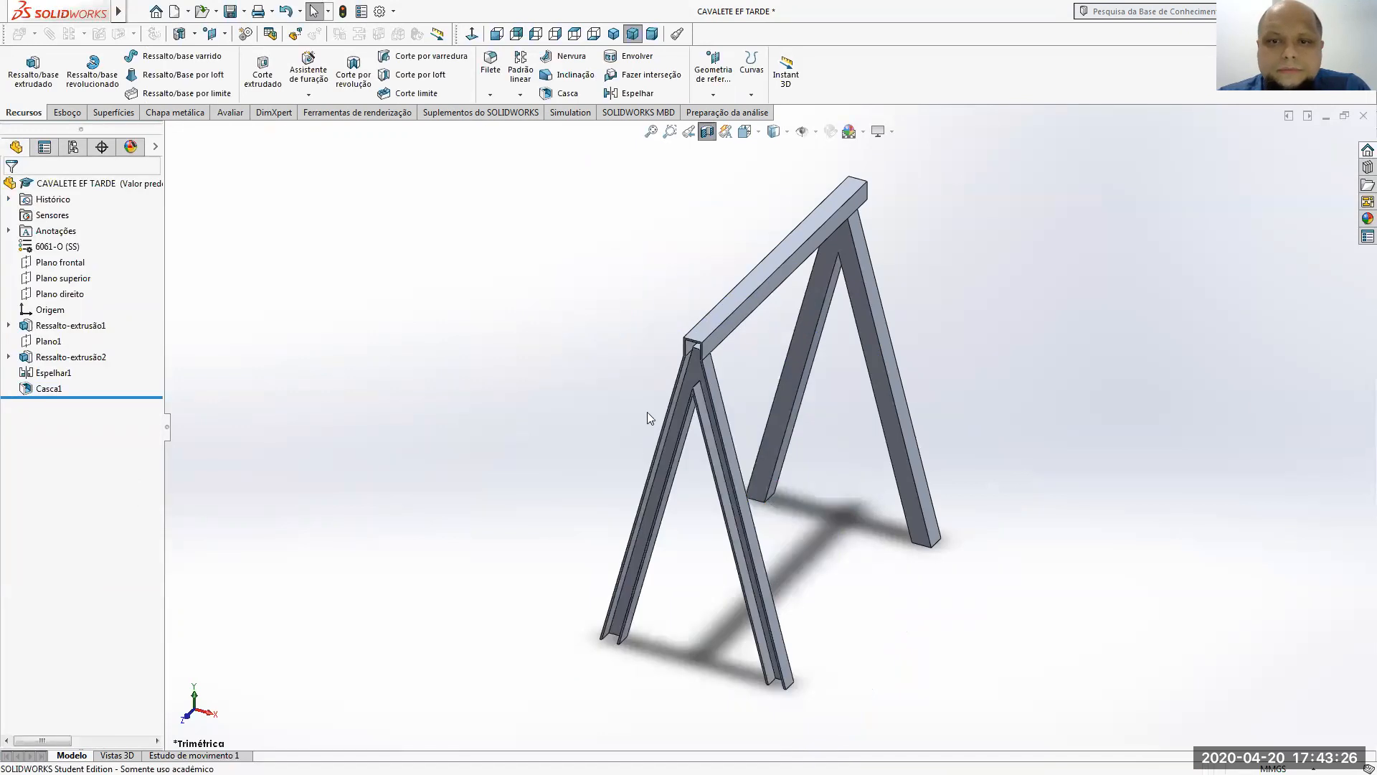
click(707, 131)
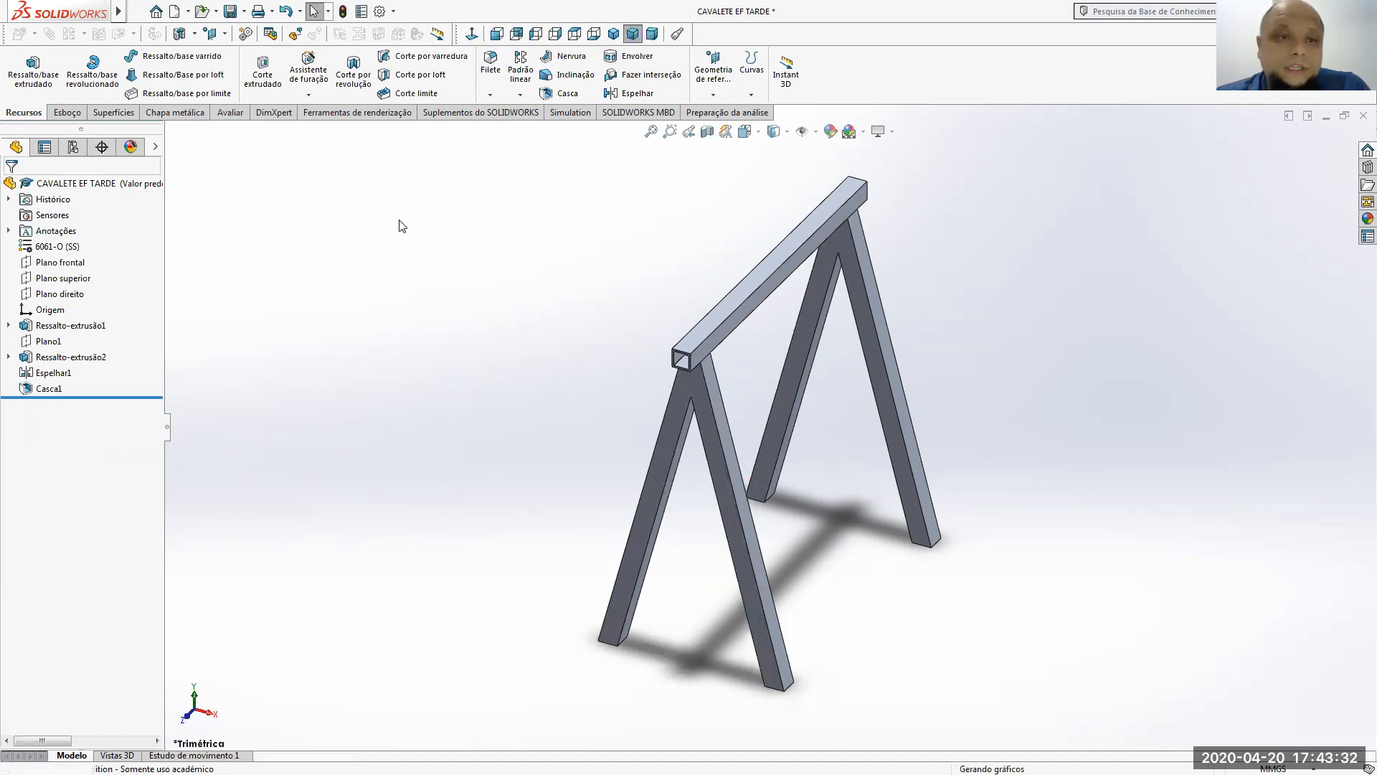
- Check the hollowed trestle's mass in its mass properties and close the report
click(59, 185)
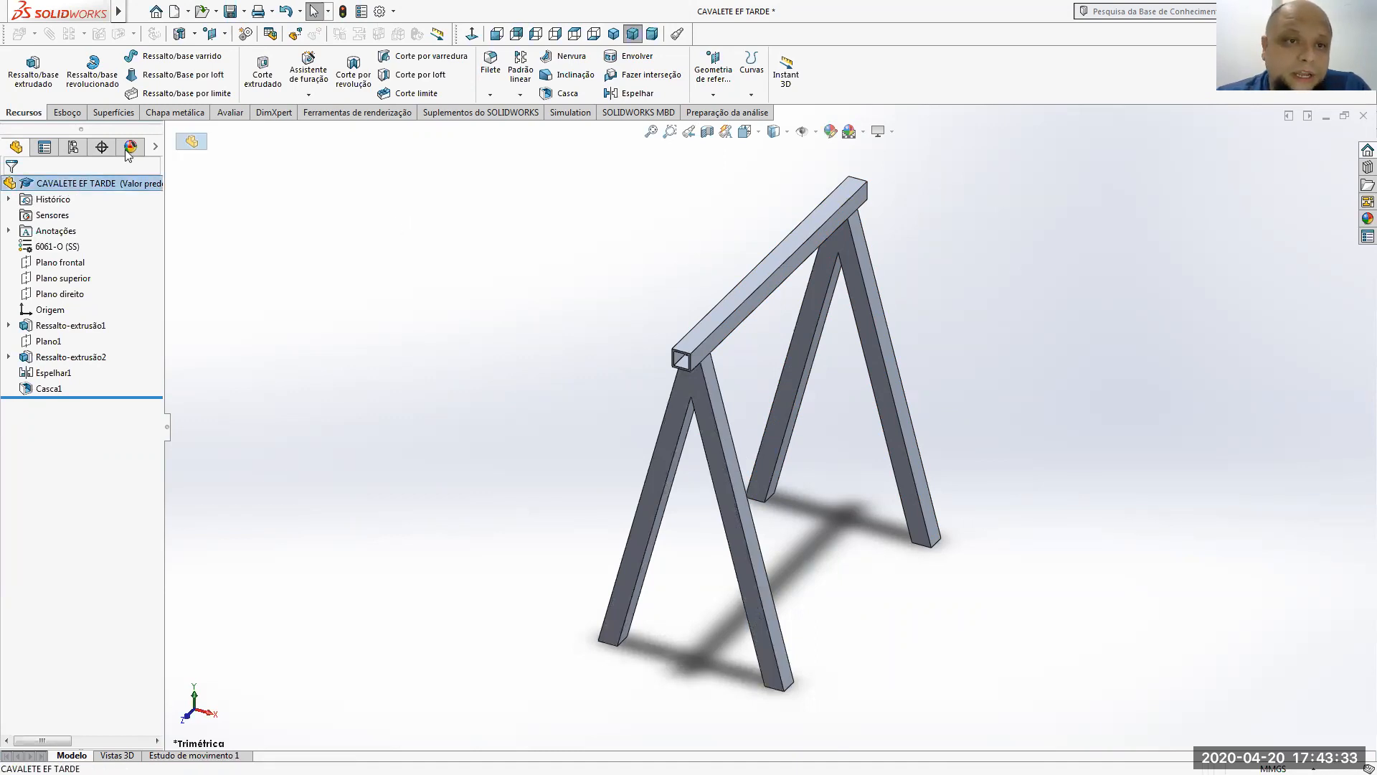
click(230, 112)
click(114, 72)
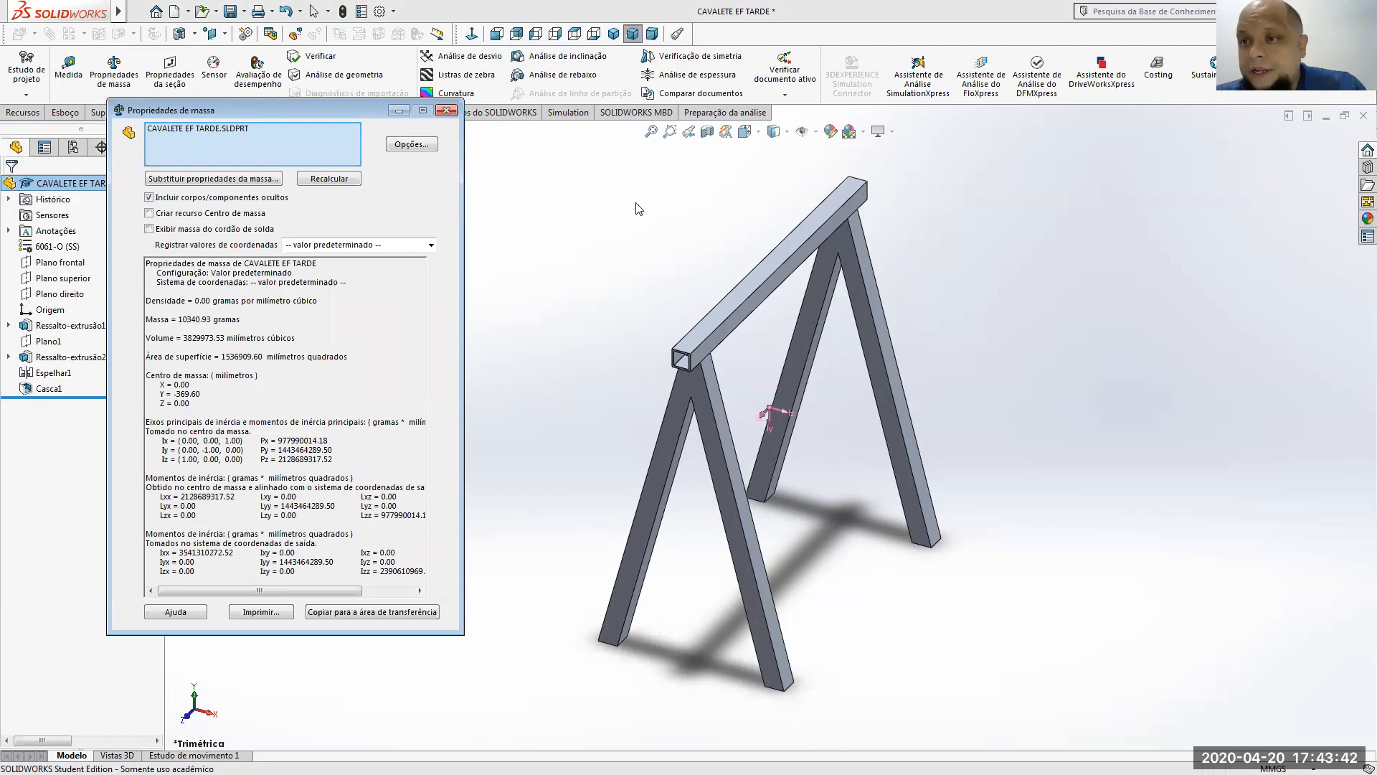
click(446, 110)
middle_drag(835, 446, 799, 376)
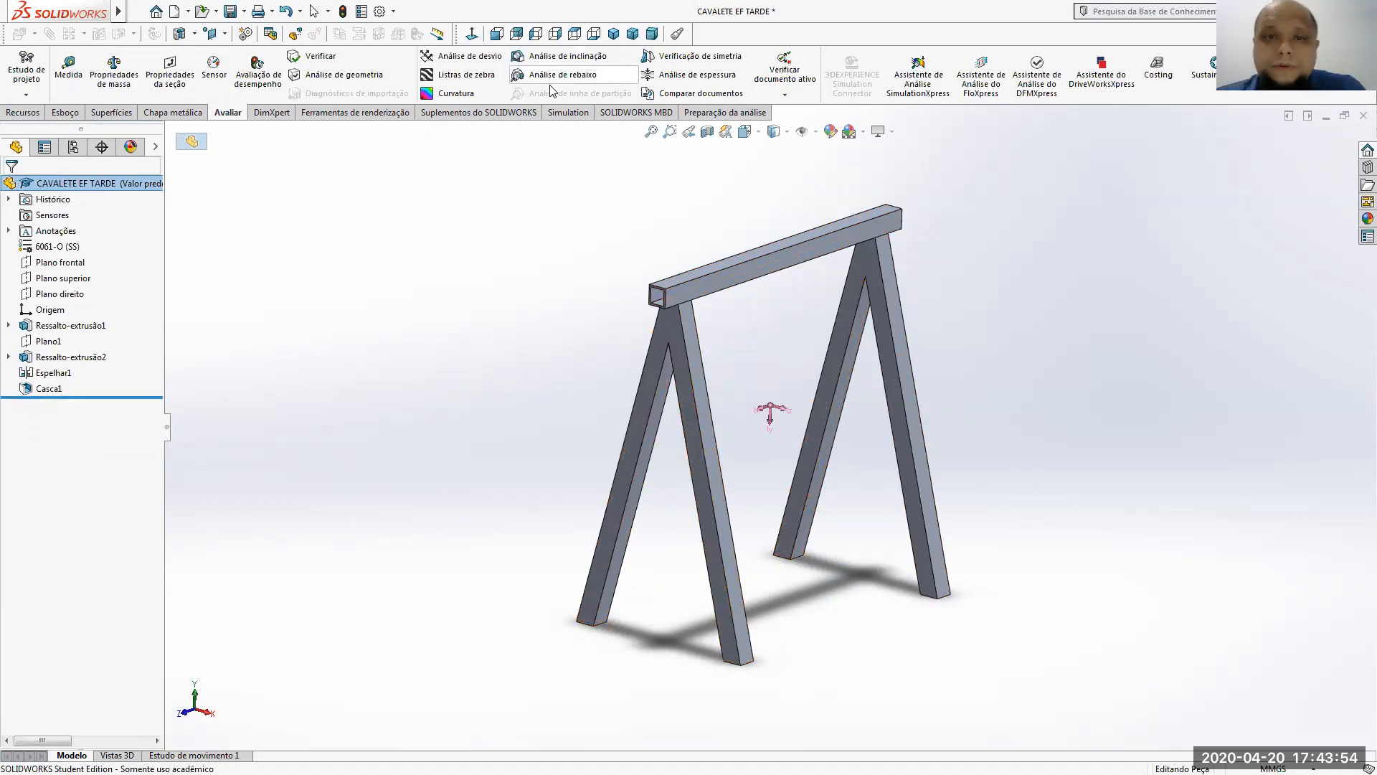
- Create a new static analysis study and apply the 6061-O (SS) aluminium material to the trestle
click(568, 112)
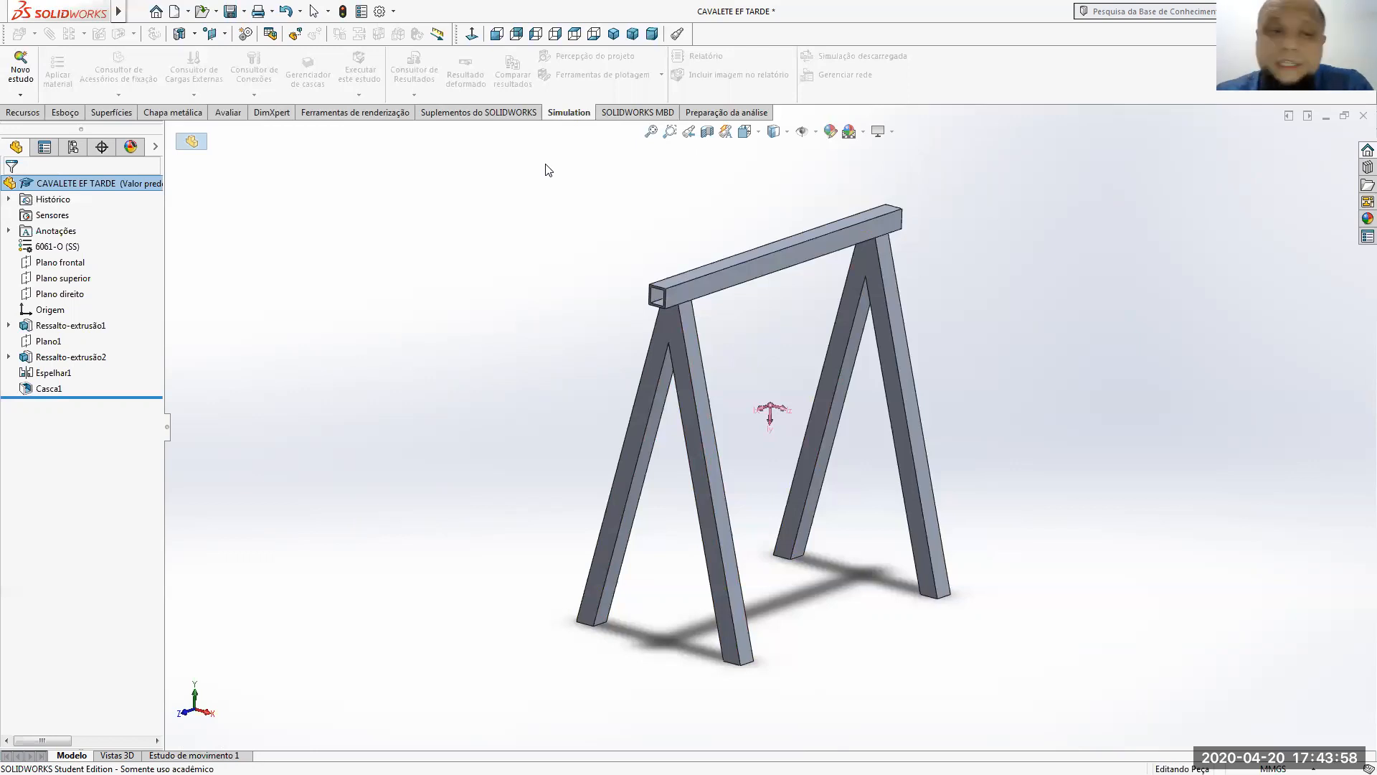
click(20, 71)
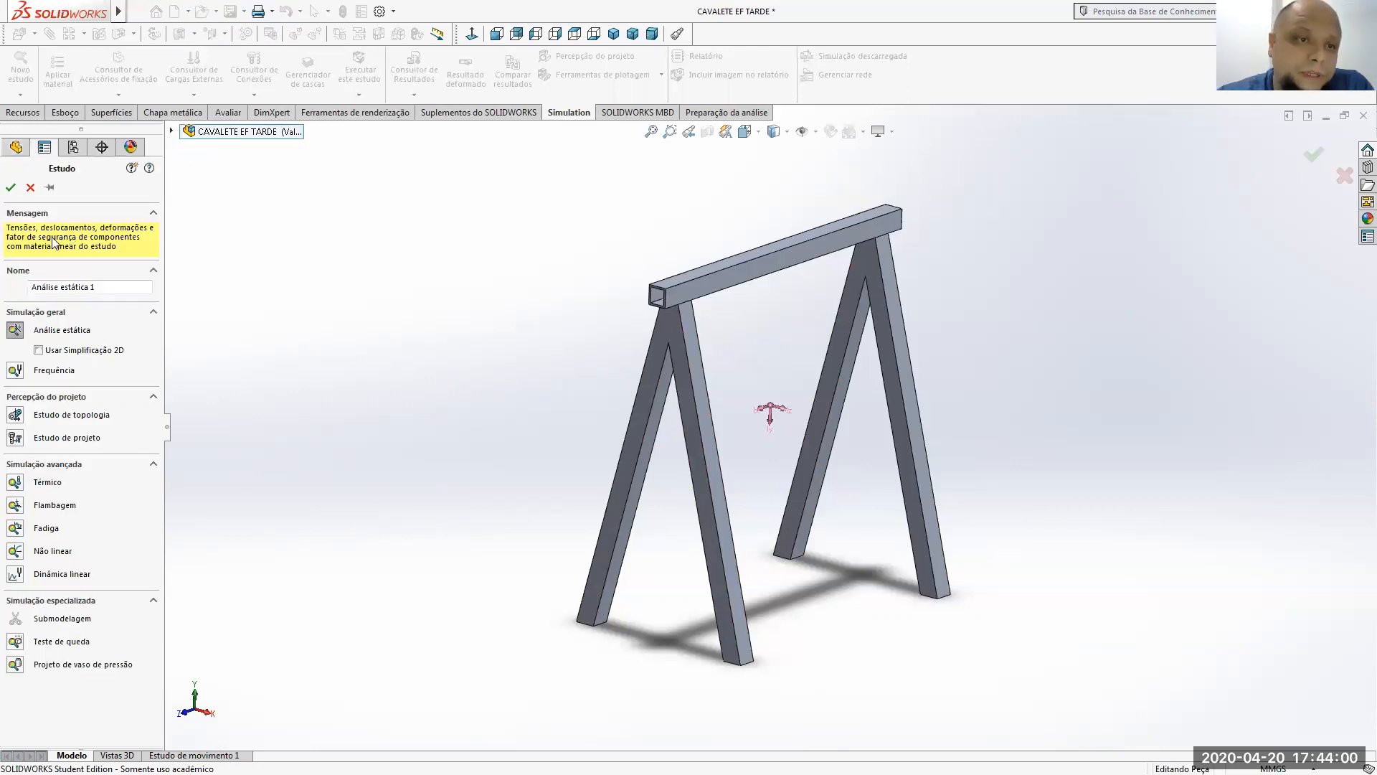
click(10, 188)
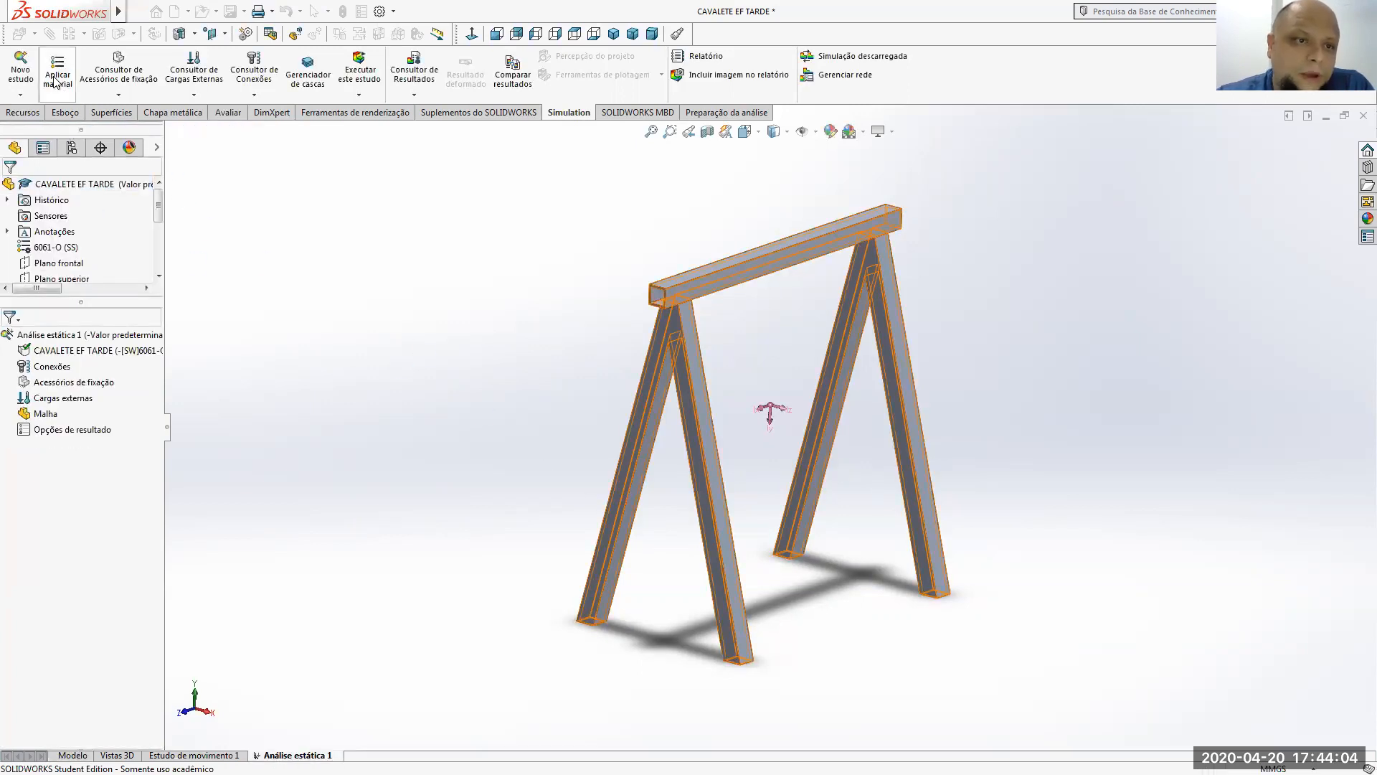
click(55, 83)
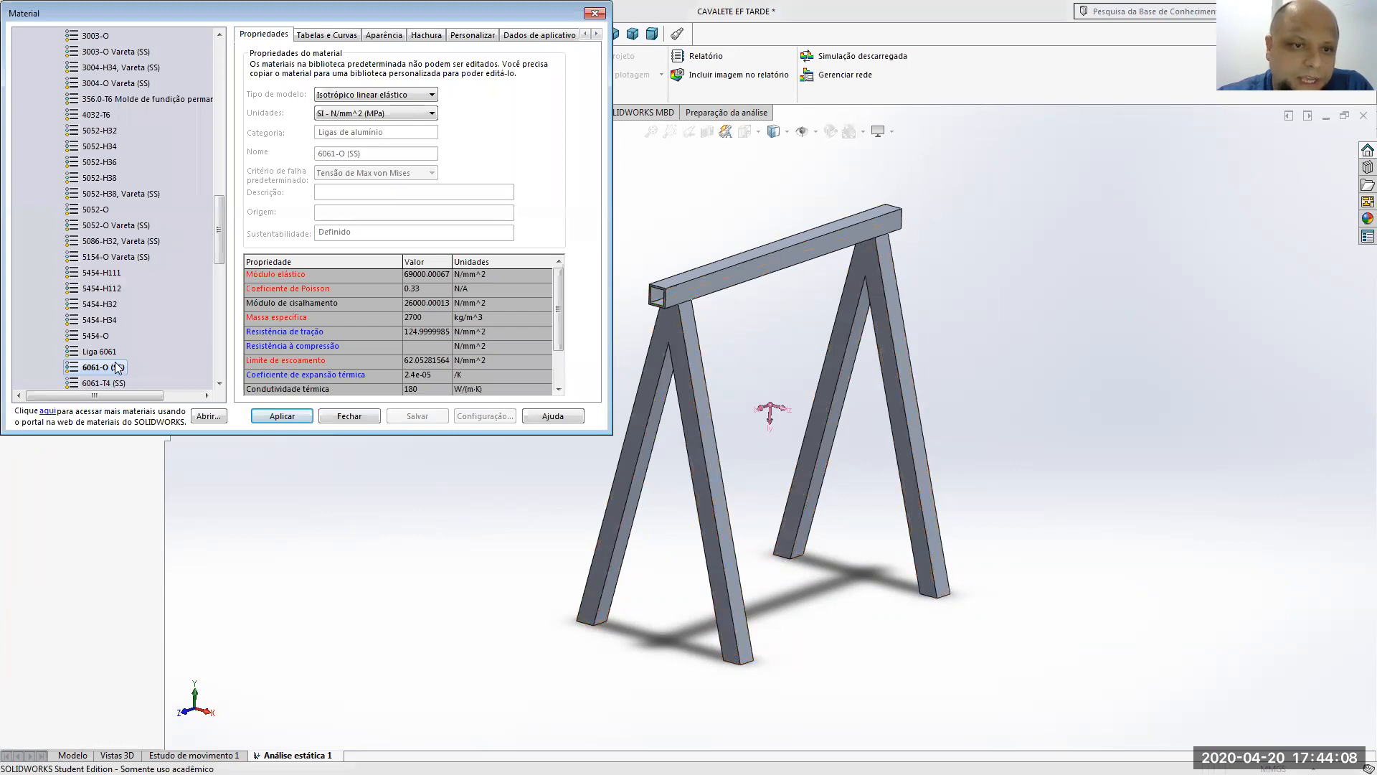
click(276, 419)
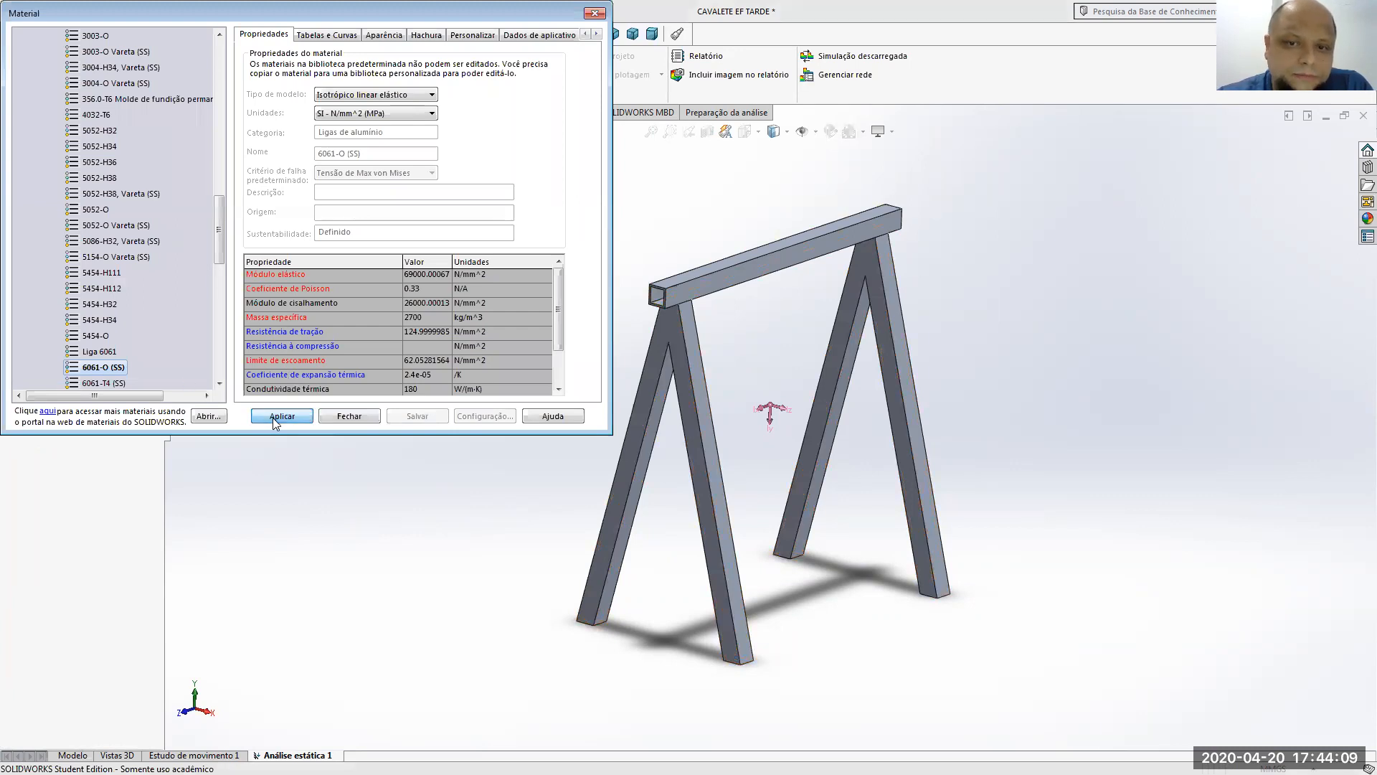
click(350, 416)
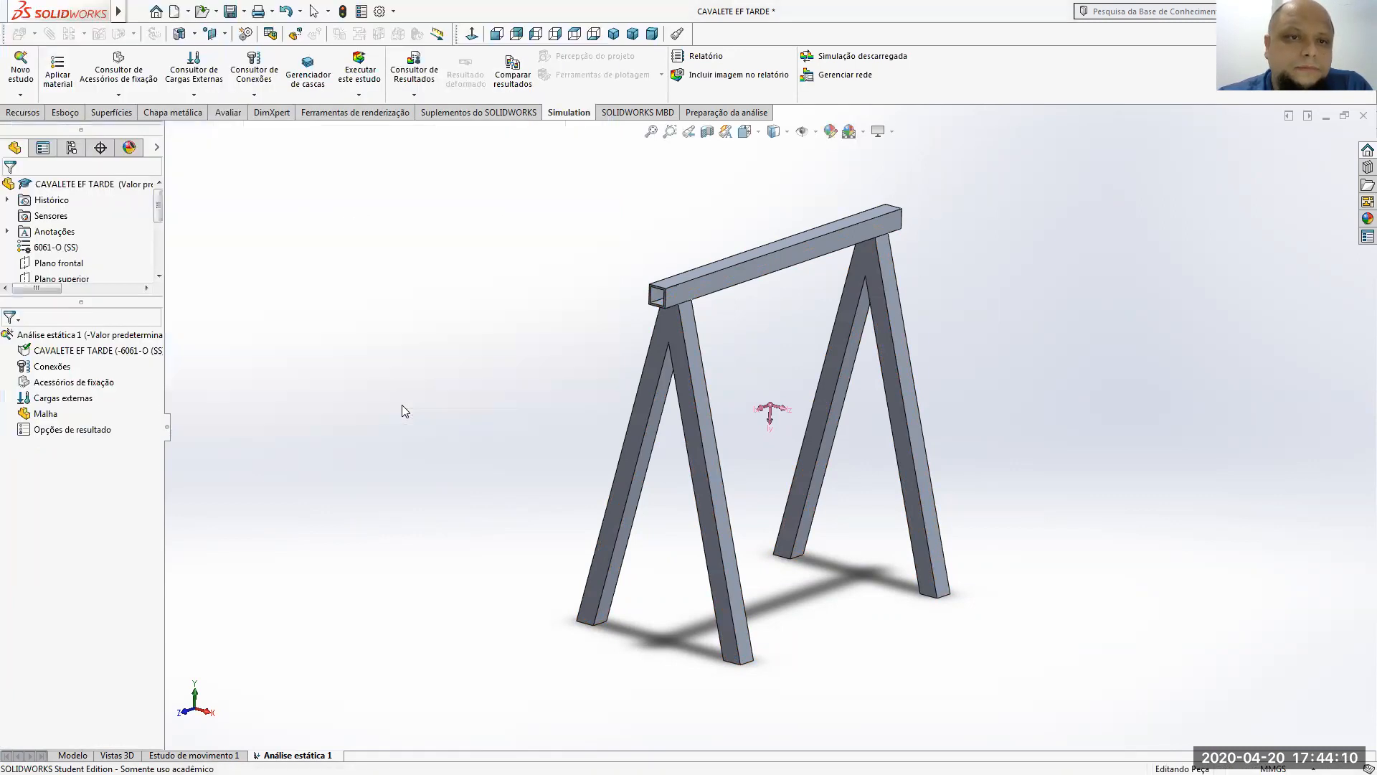
- Start a fixed-geometry fixture and select the hollow bottom faces of the two legs at one end of the beam
click(122, 77)
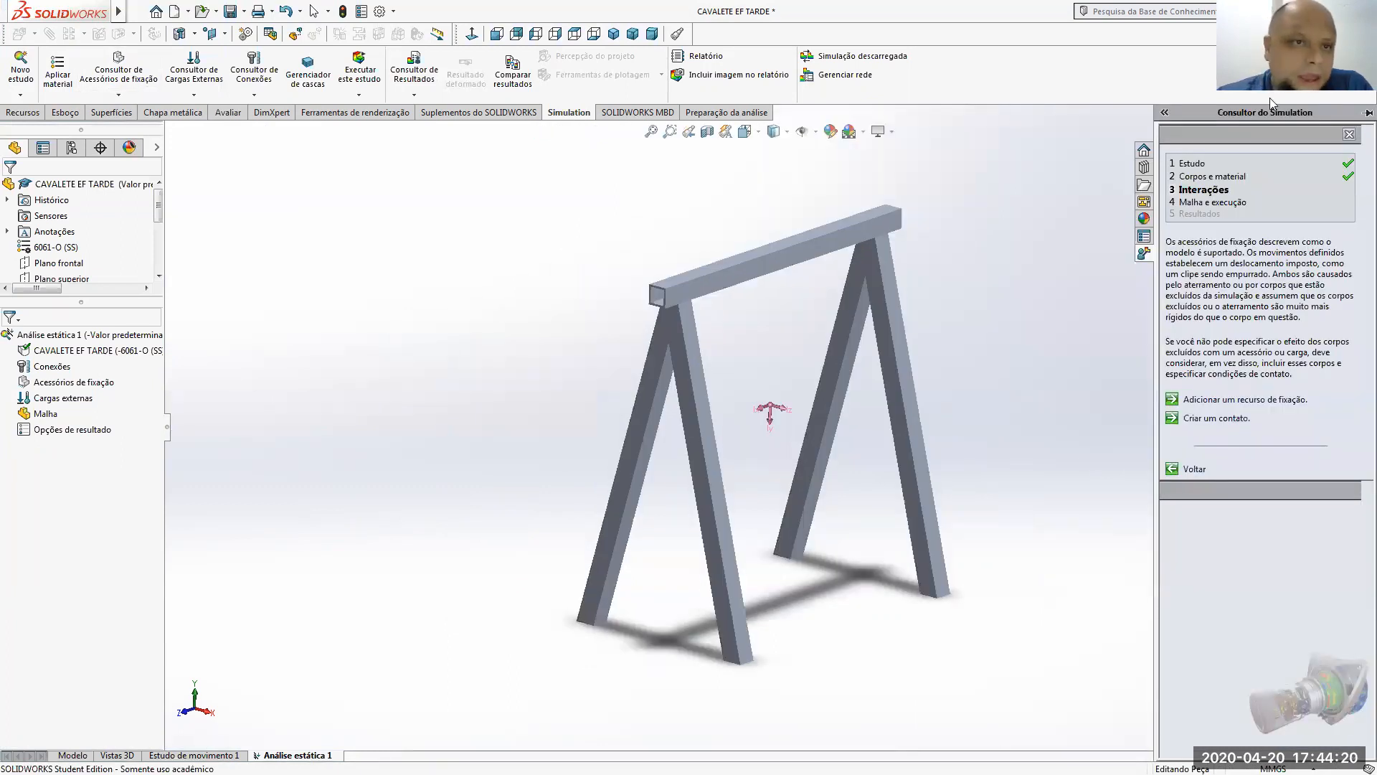
click(119, 94)
click(117, 131)
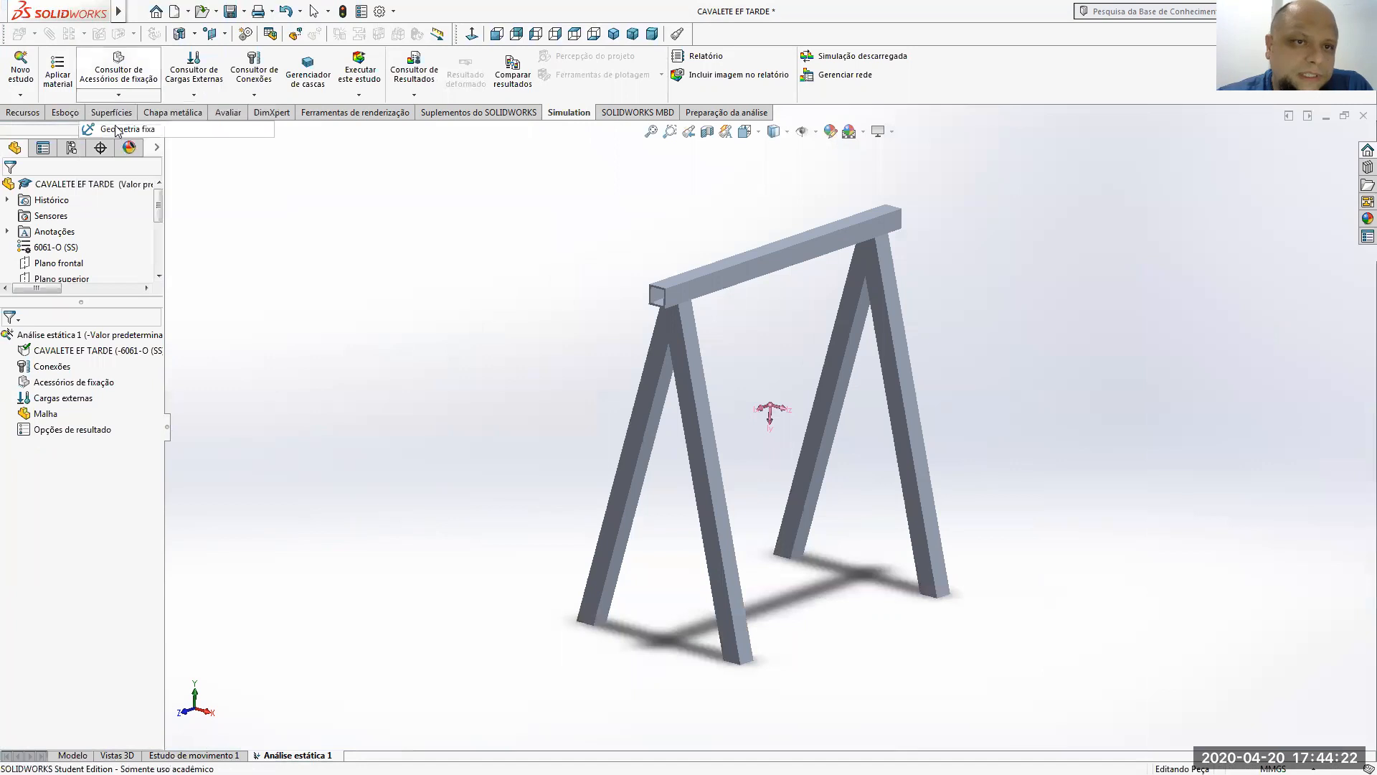
middle_drag(790, 488, 735, 295)
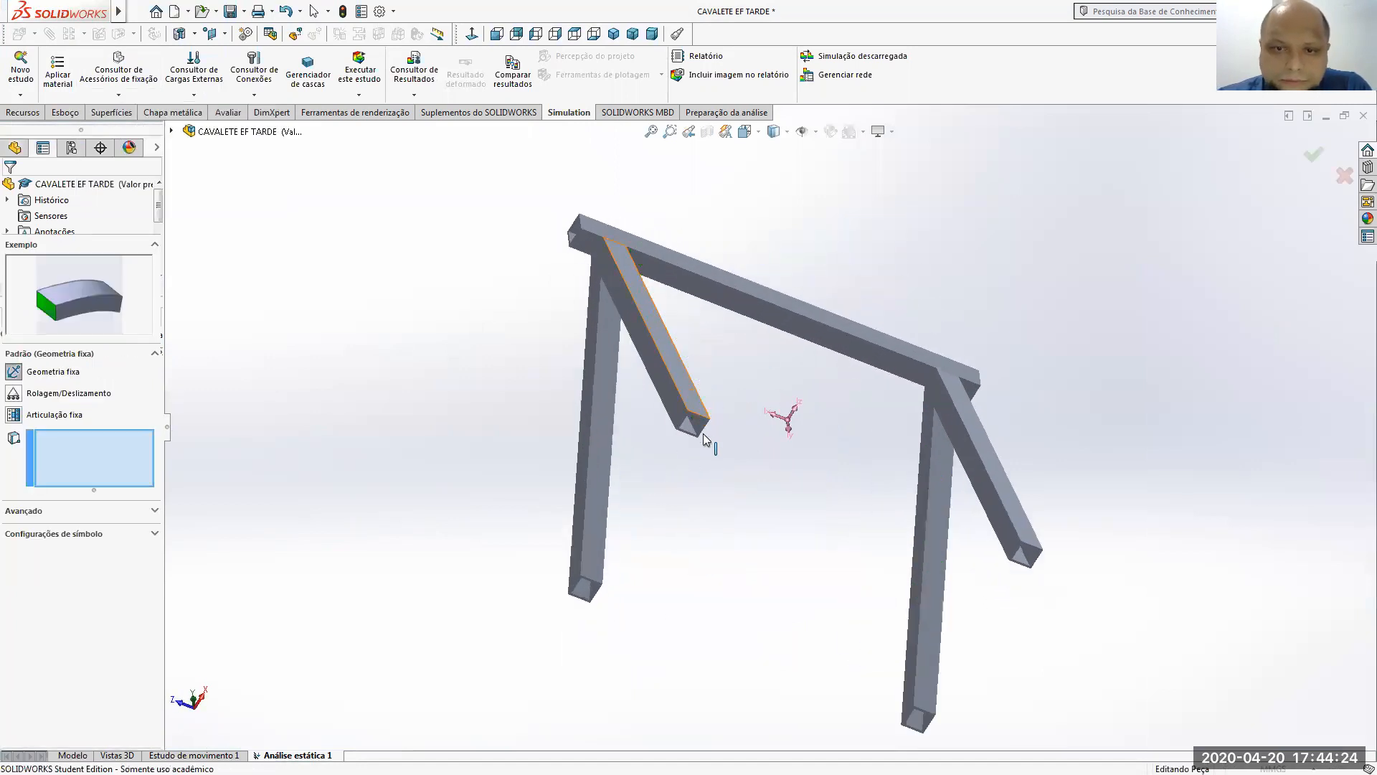
scroll(704, 434, down, 4)
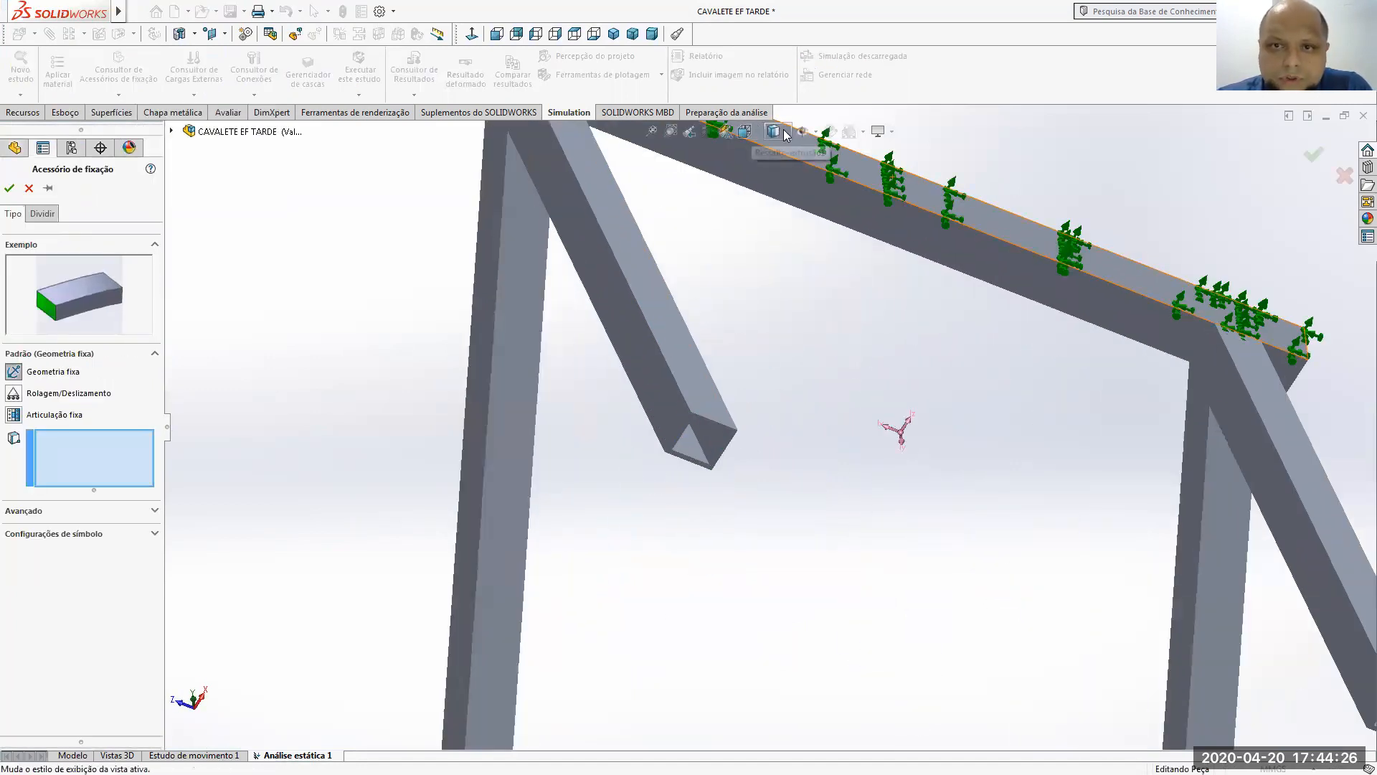
scroll(747, 462, down, 3)
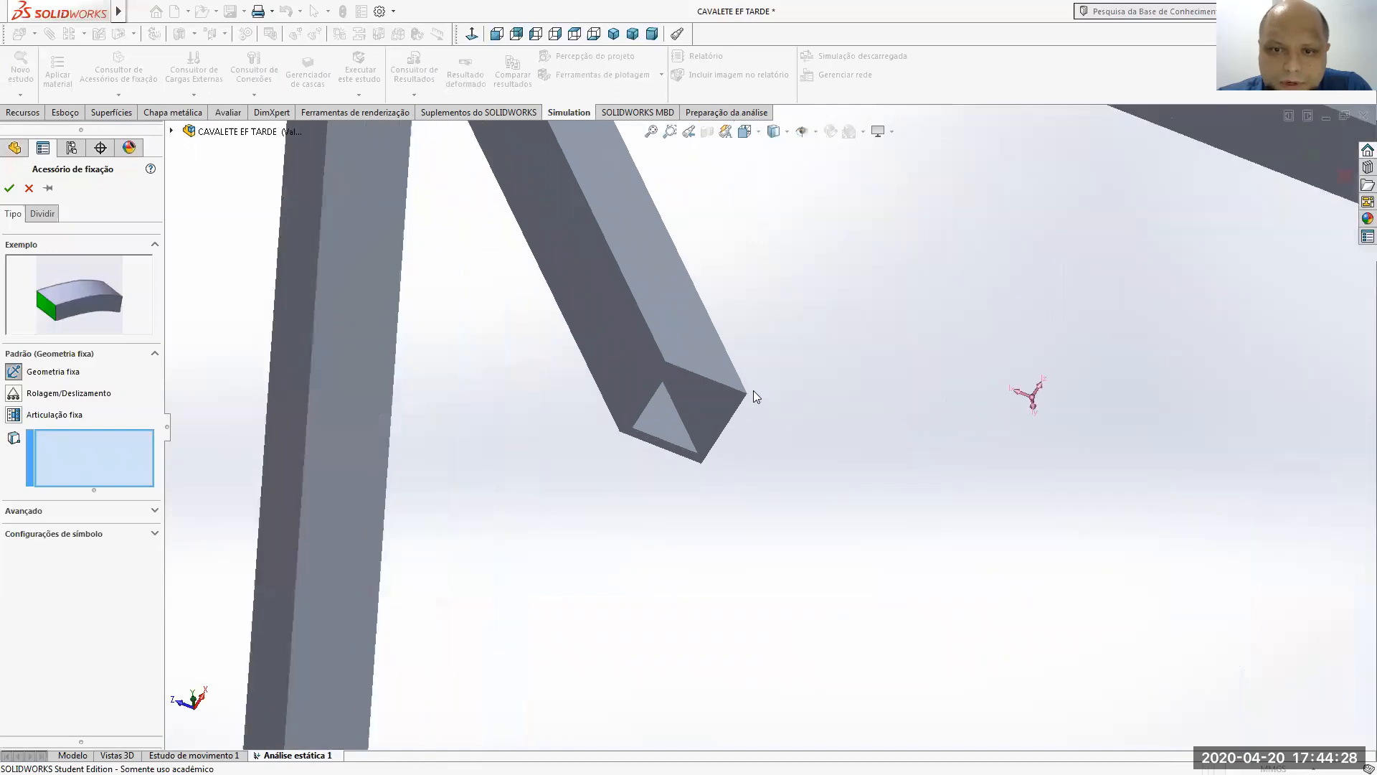
scroll(749, 398, down, 5)
click(737, 408)
scroll(761, 430, up, 3)
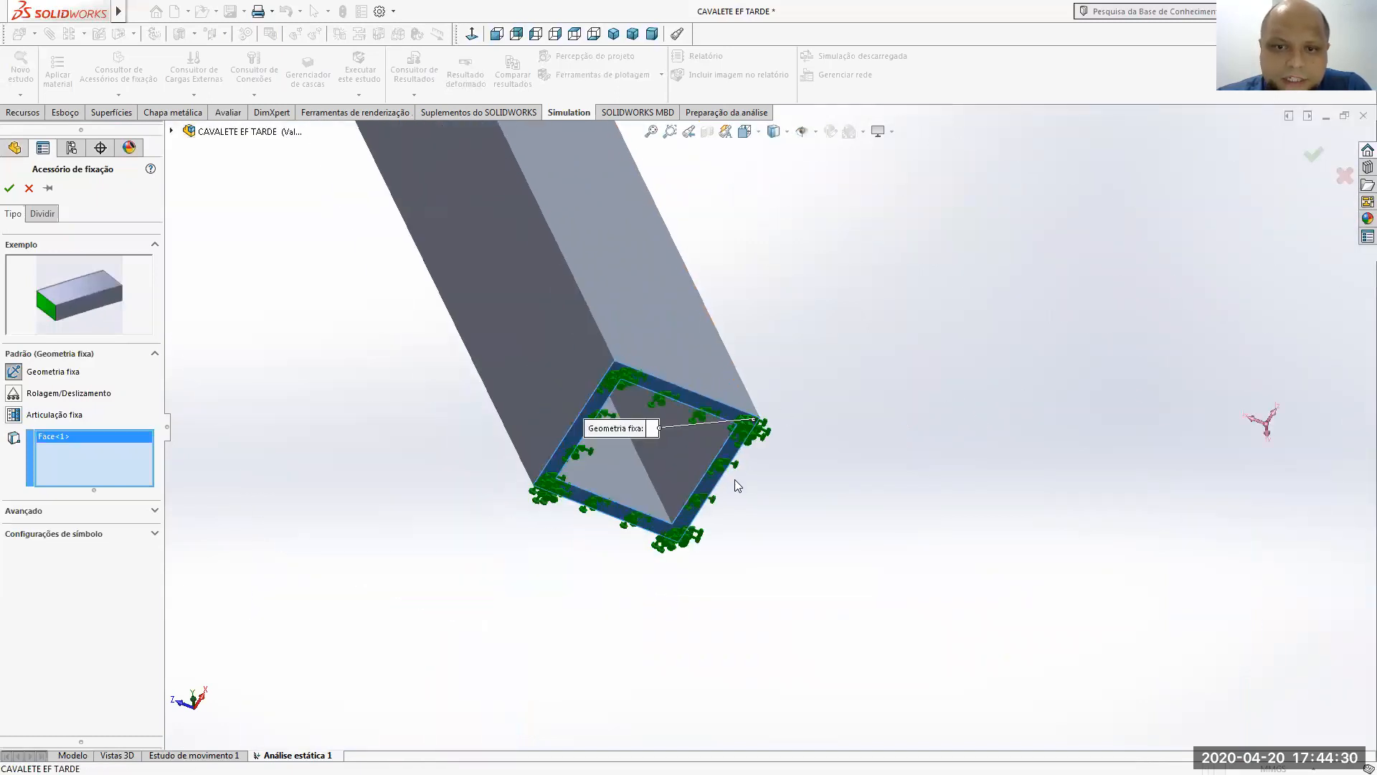
scroll(735, 502, up, 6)
scroll(706, 585, down, 6)
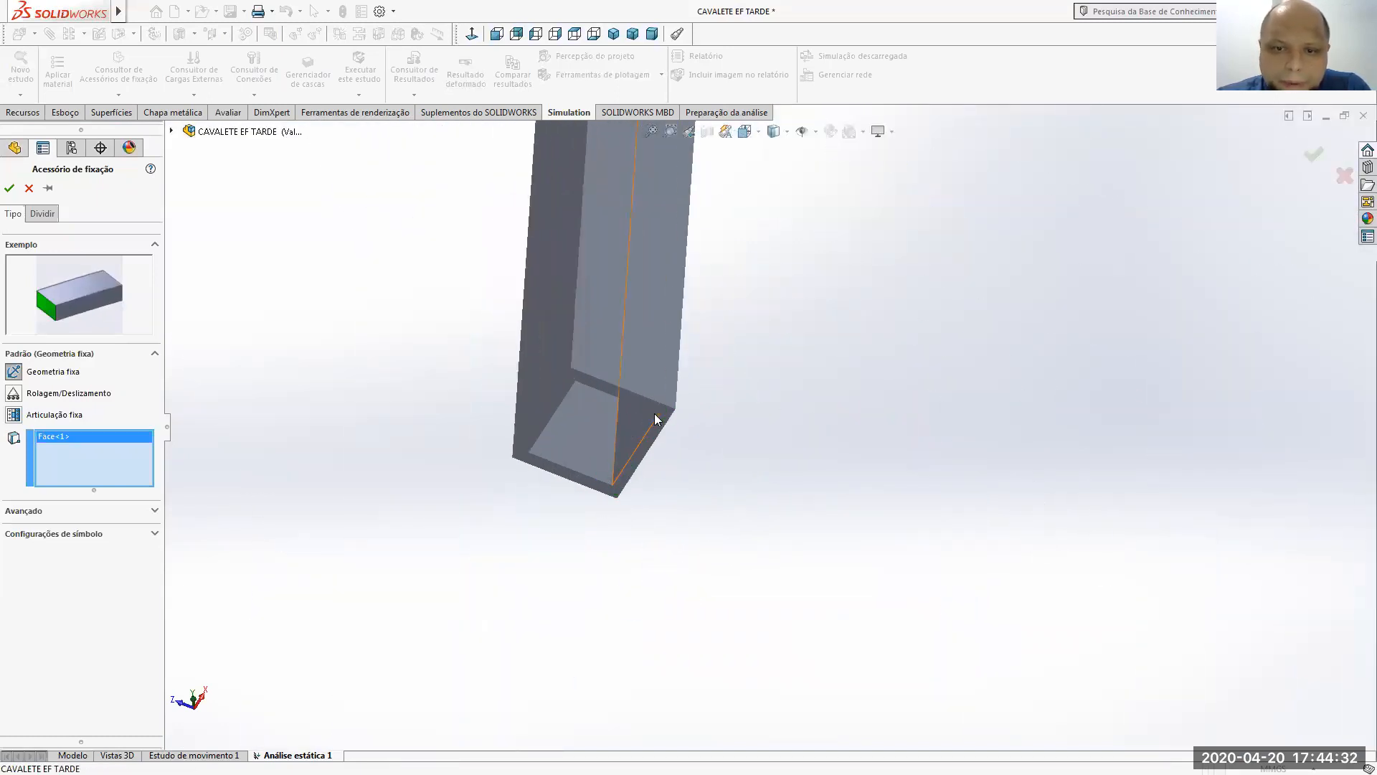
click(667, 411)
- Add the bottom faces of the two legs at the opposite end of the beam and complete the fixed-geometry fixture
scroll(832, 501, up, 5)
scroll(1100, 376, up, 4)
scroll(962, 467, down, 10)
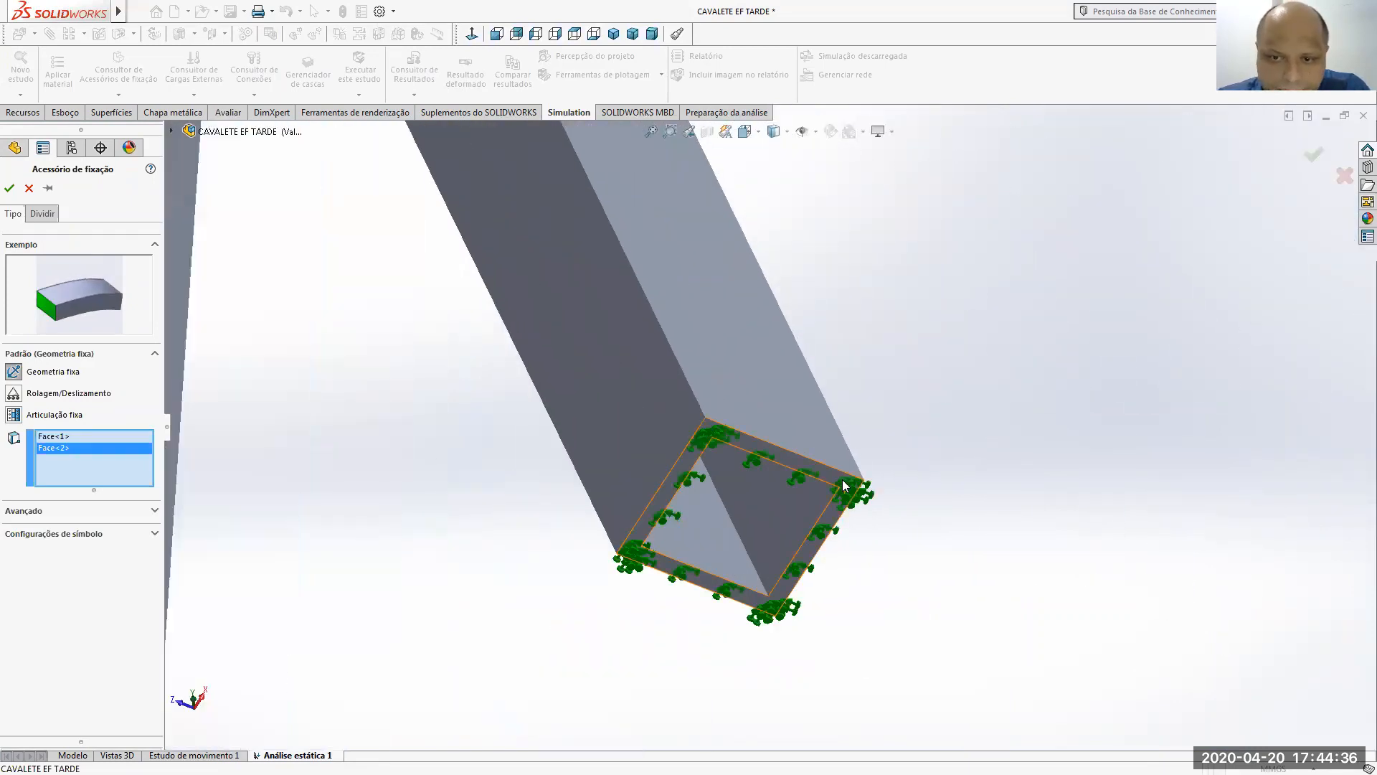
click(844, 486)
scroll(841, 553, up, 3)
scroll(621, 665, up, 3)
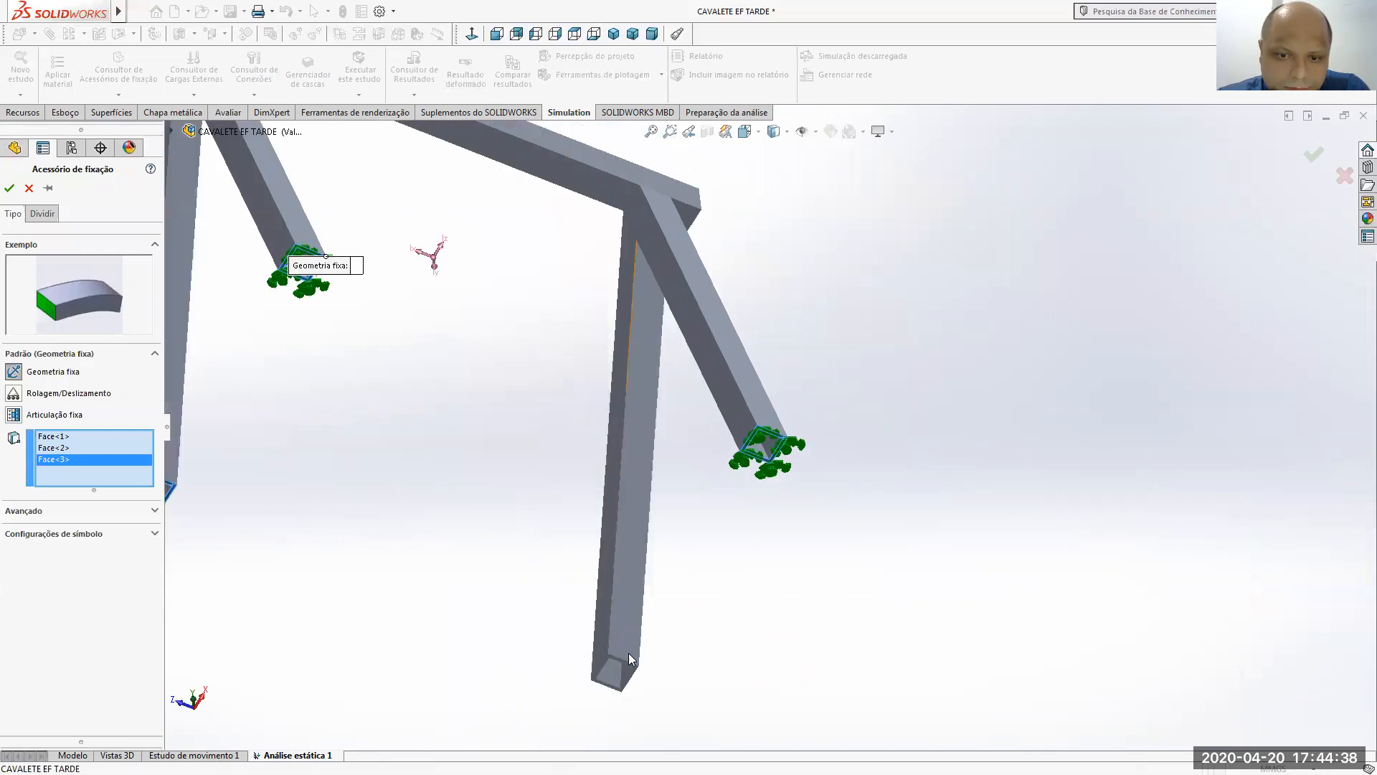
scroll(629, 652, down, 8)
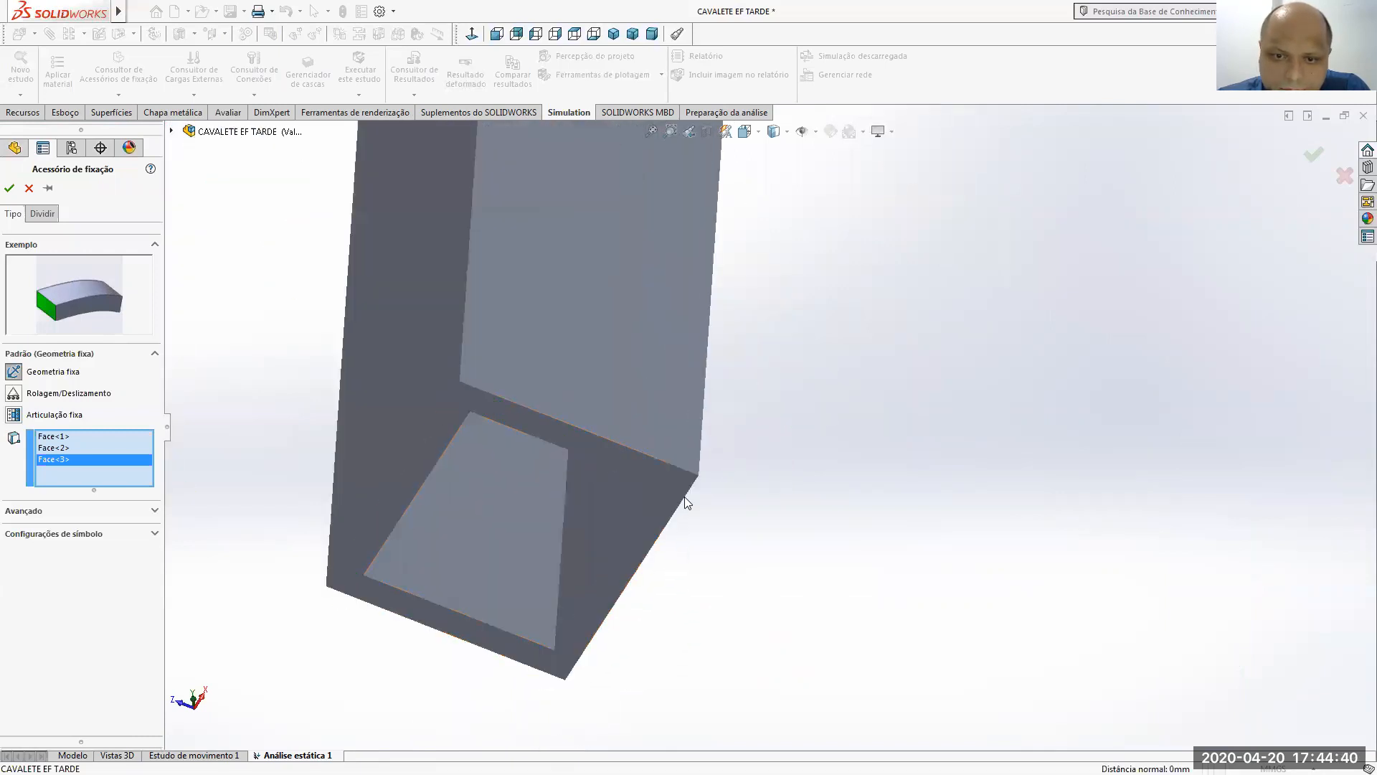
click(684, 496)
scroll(719, 544, up, 10)
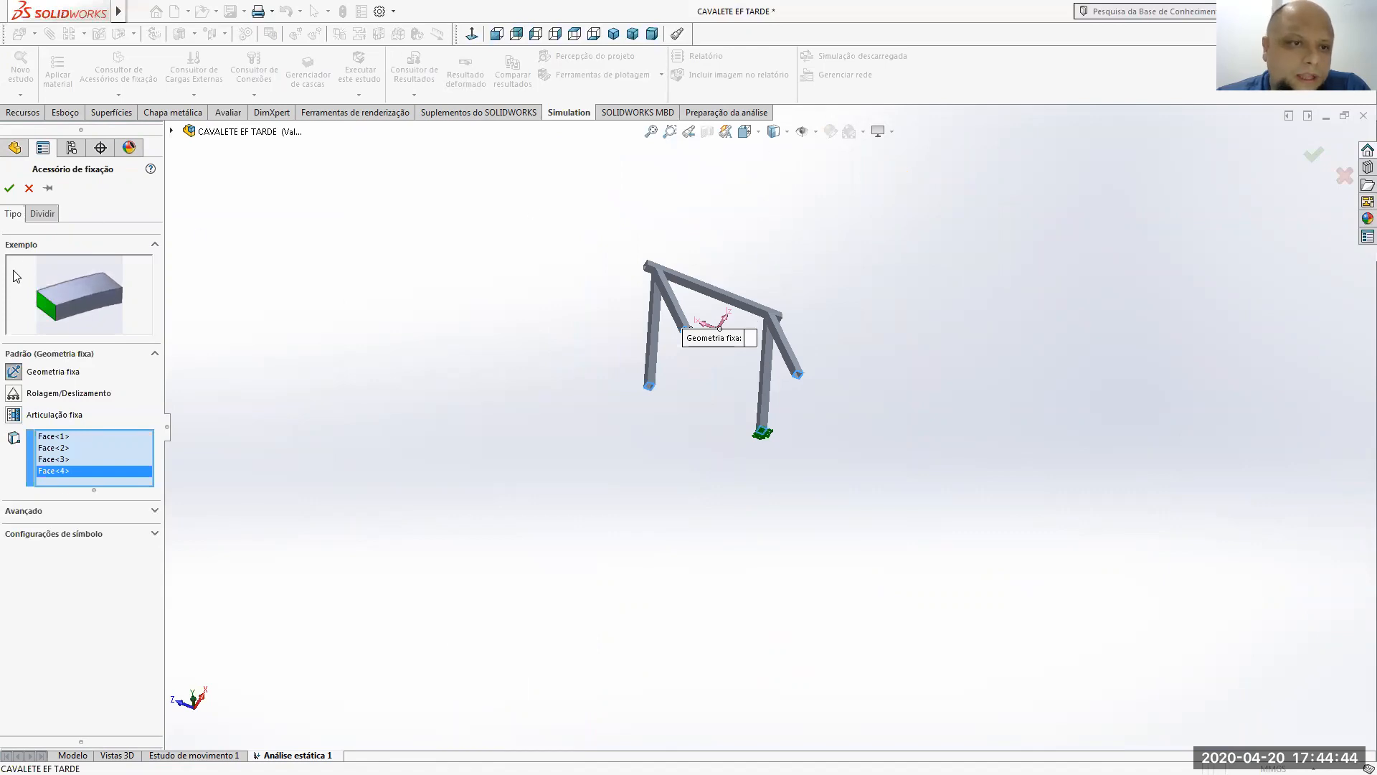
click(9, 188)
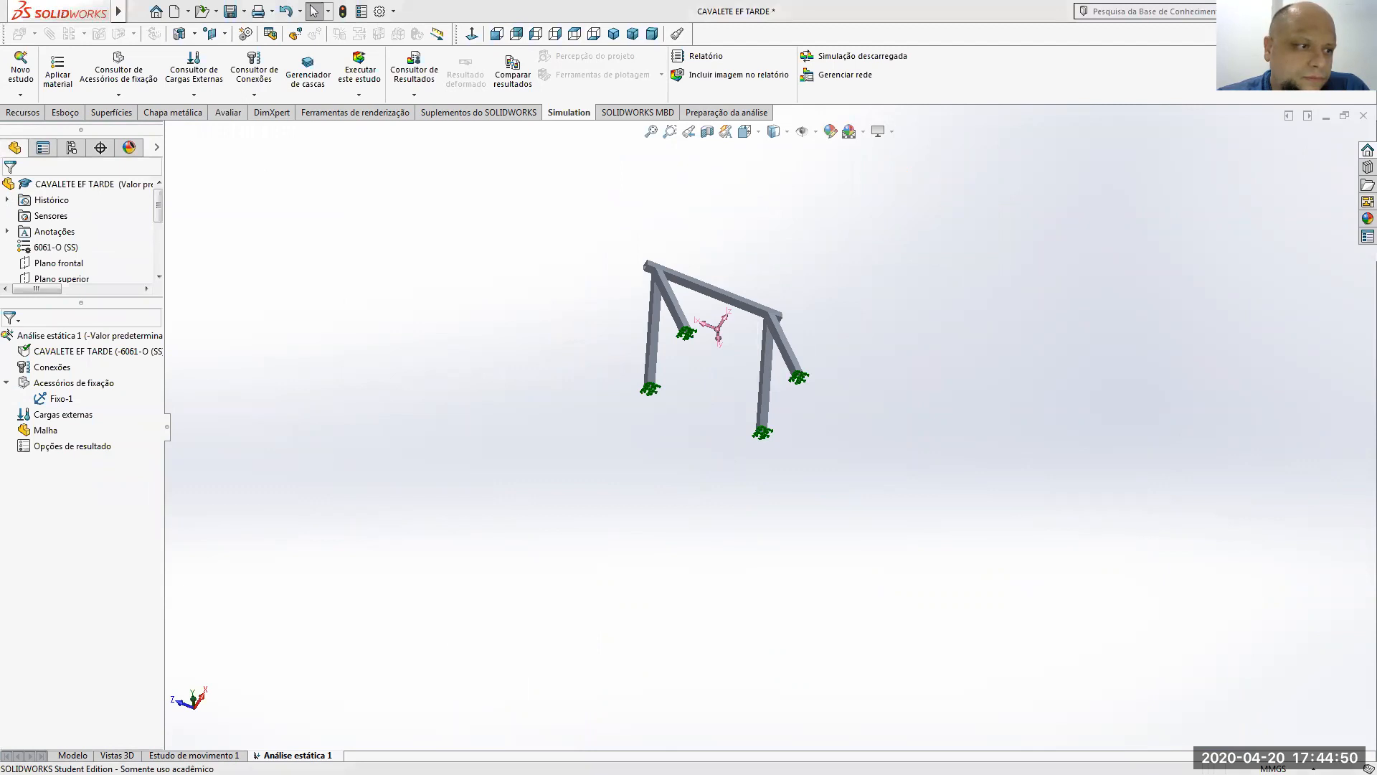
- Start a force load for the study with the trestle in the isometric view
click(613, 34)
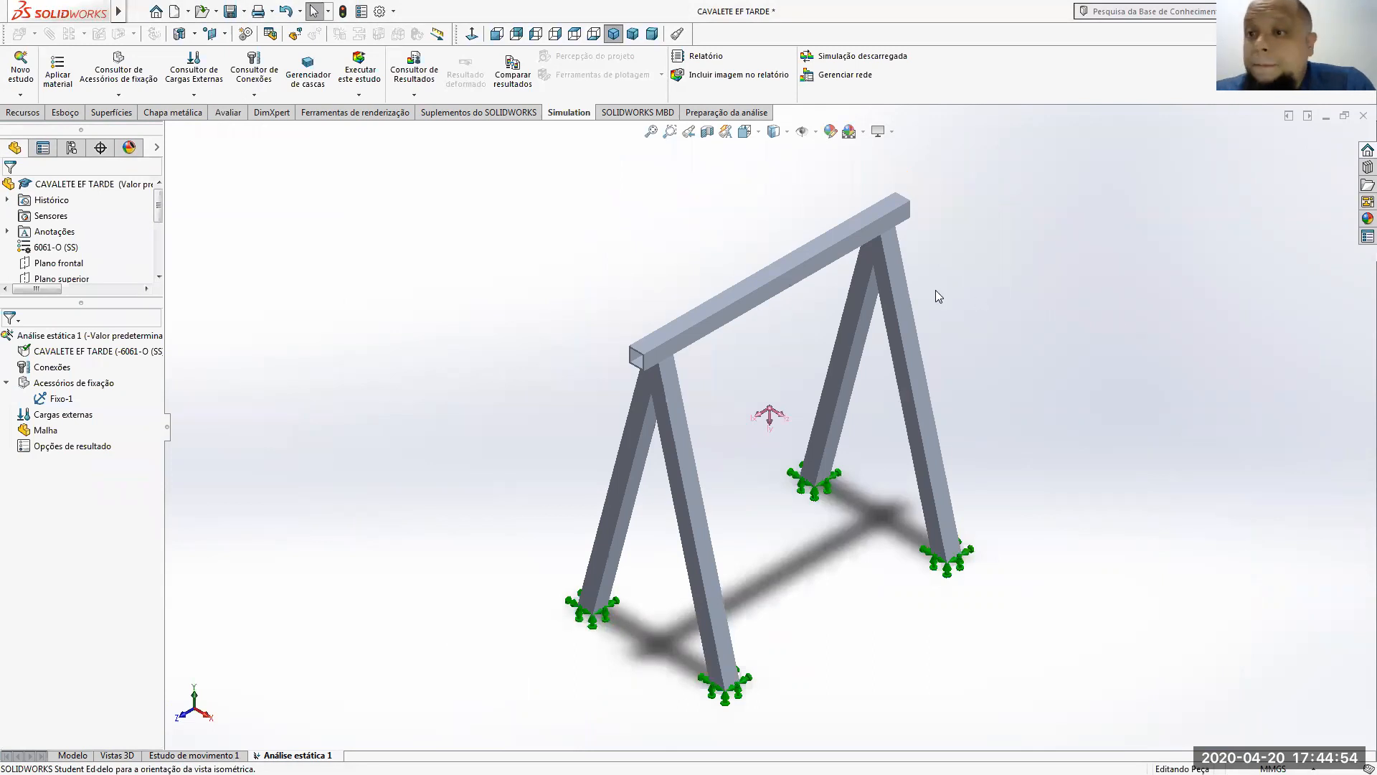
click(194, 95)
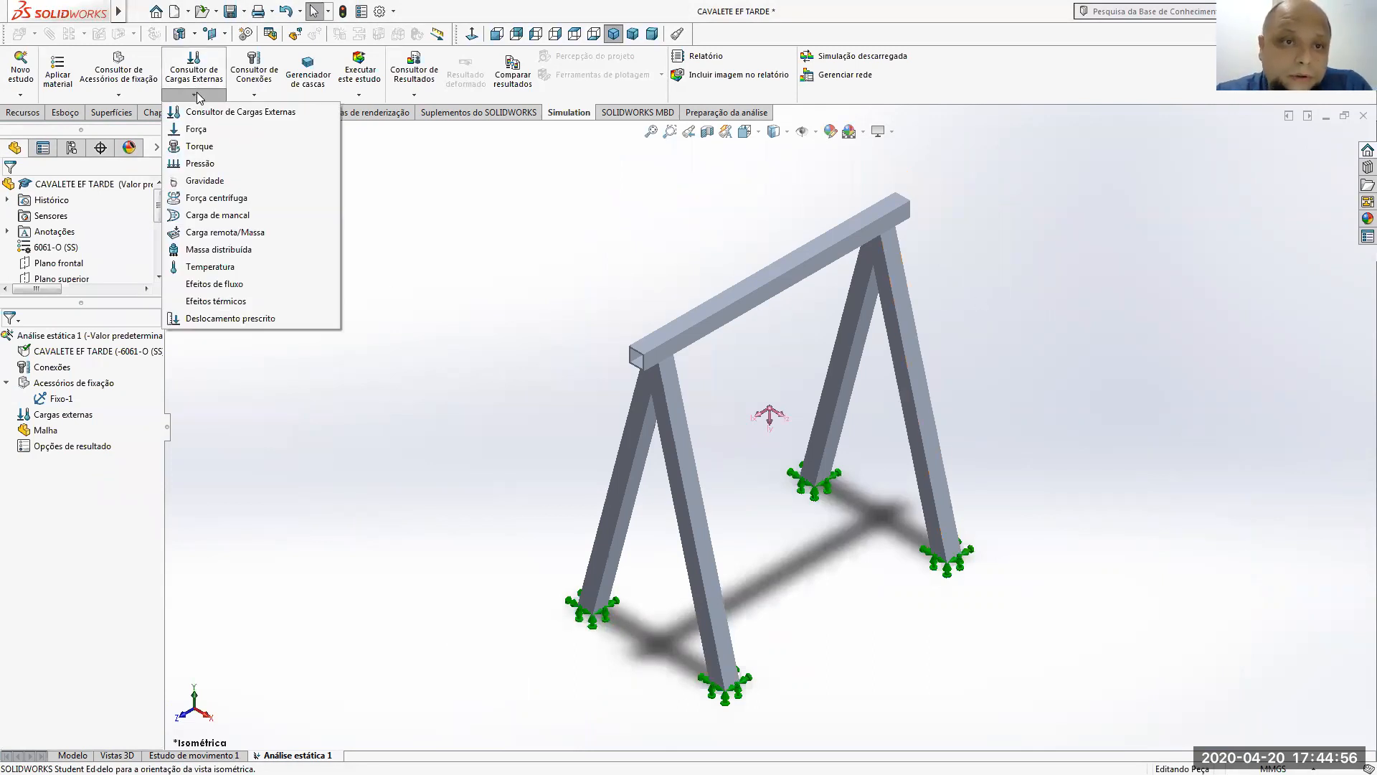
click(194, 129)
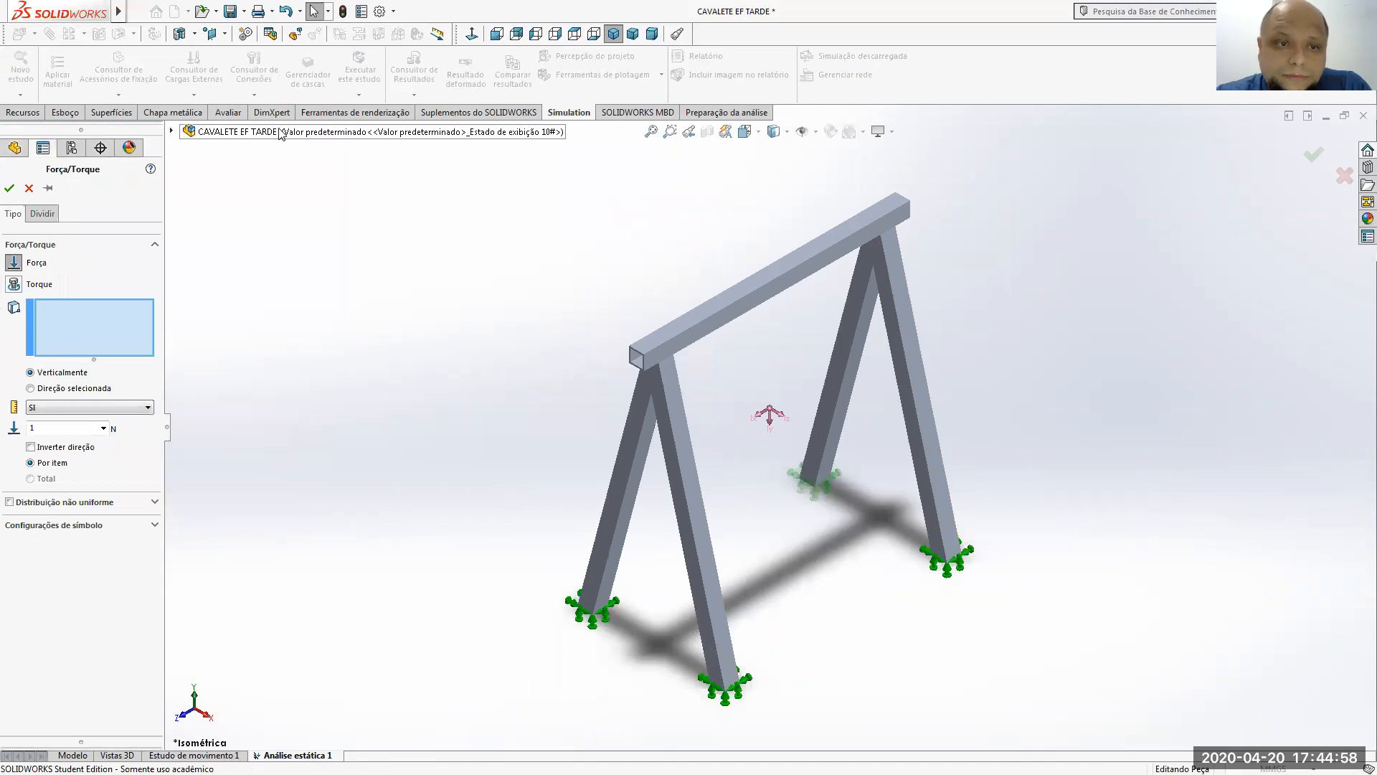
- Try the beam's top face and an upper corner vertex at its open end as force targets, removing each selection
click(764, 275)
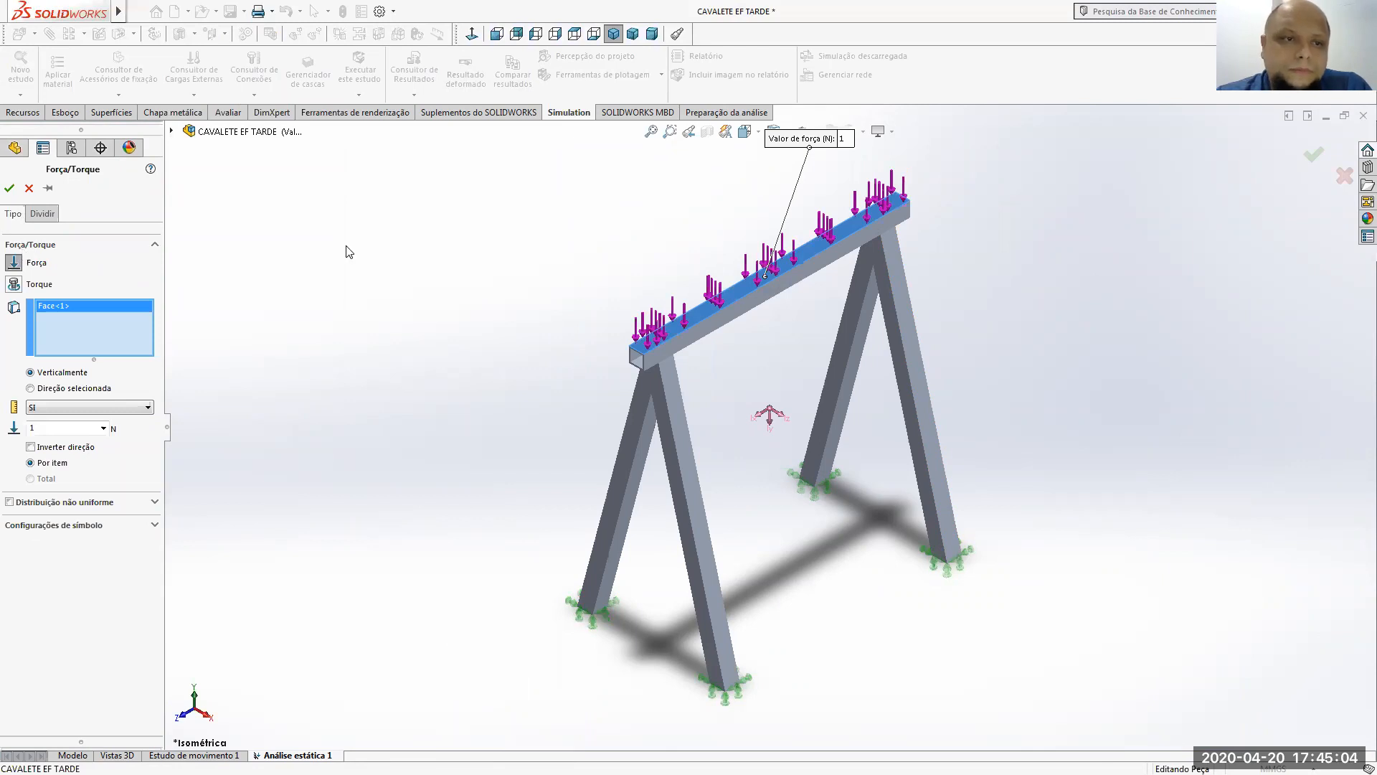
right_click(84, 305)
click(118, 329)
scroll(647, 376, down, 2)
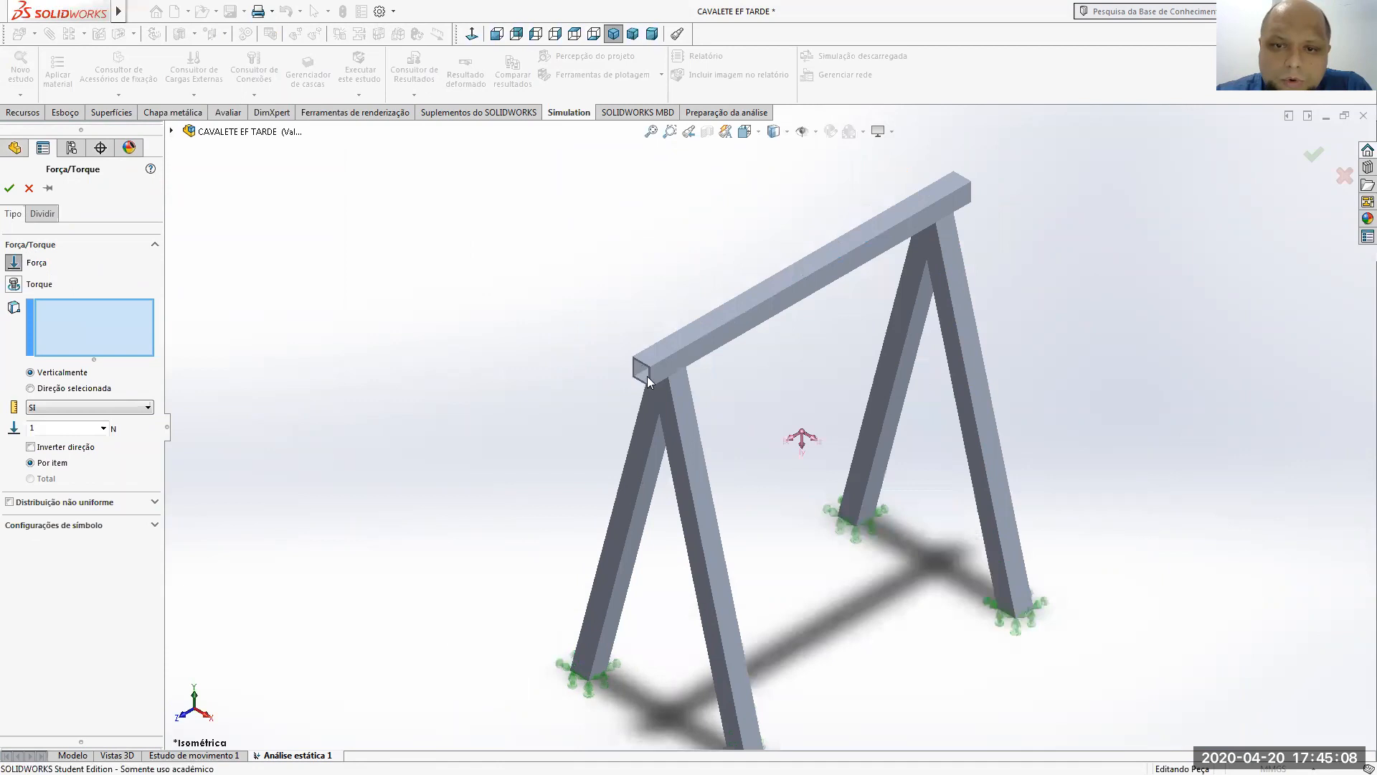
scroll(647, 376, down, 2)
scroll(675, 376, down, 1)
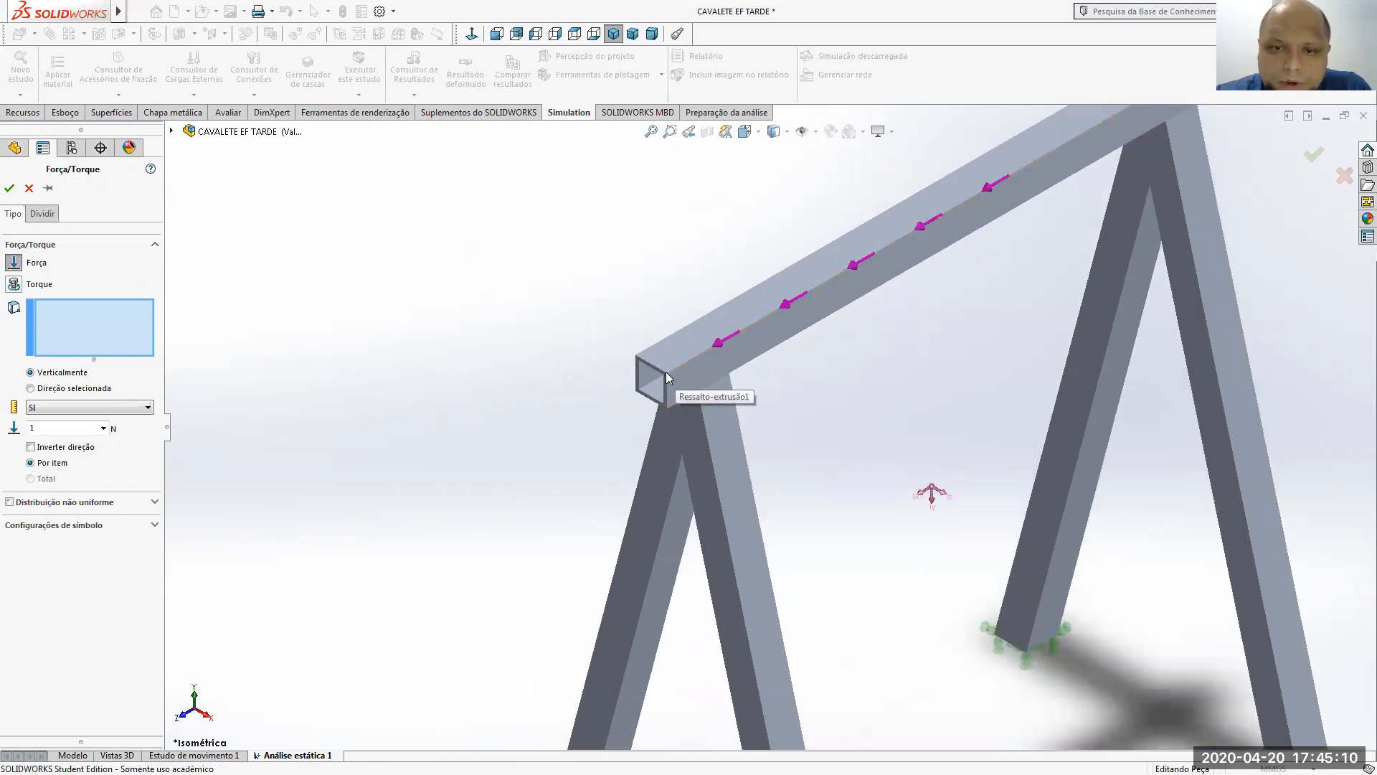
click(669, 380)
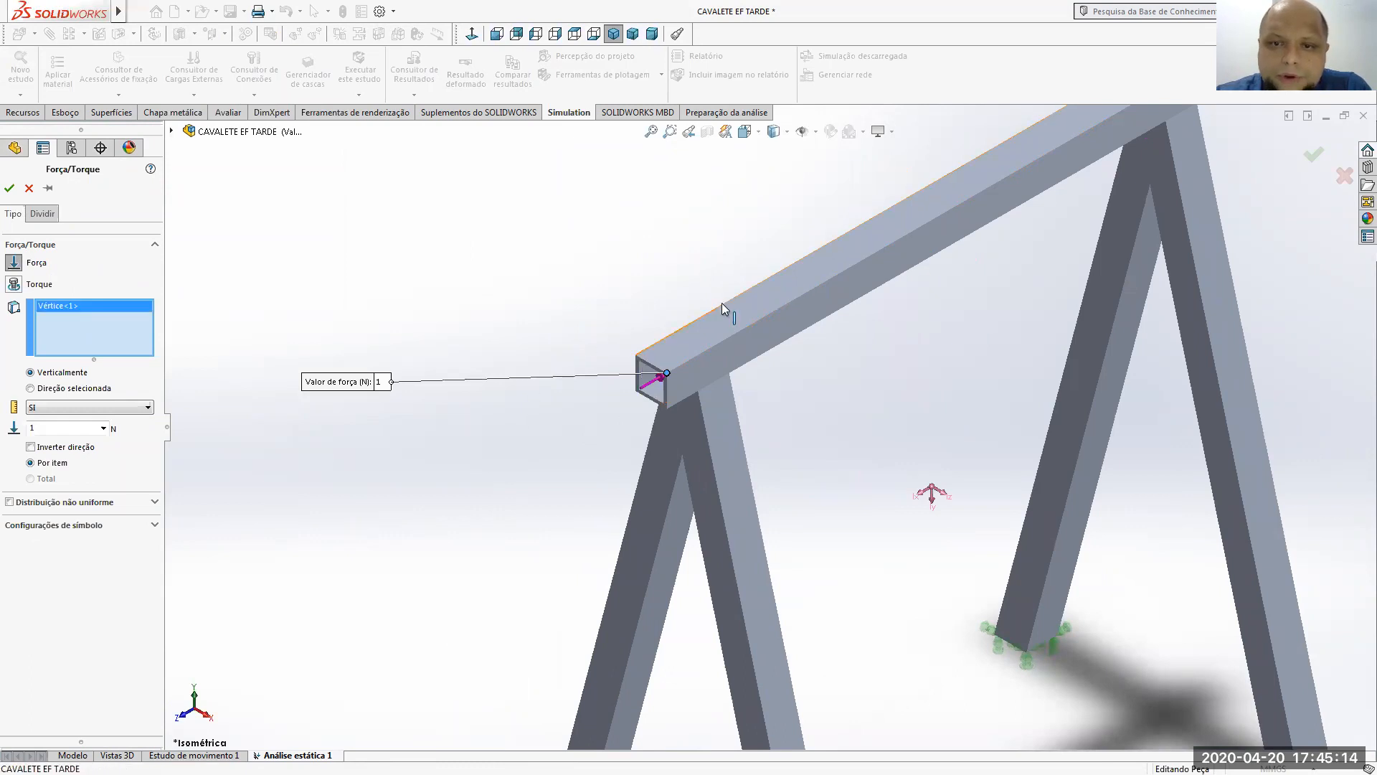
right_click(59, 306)
click(108, 333)
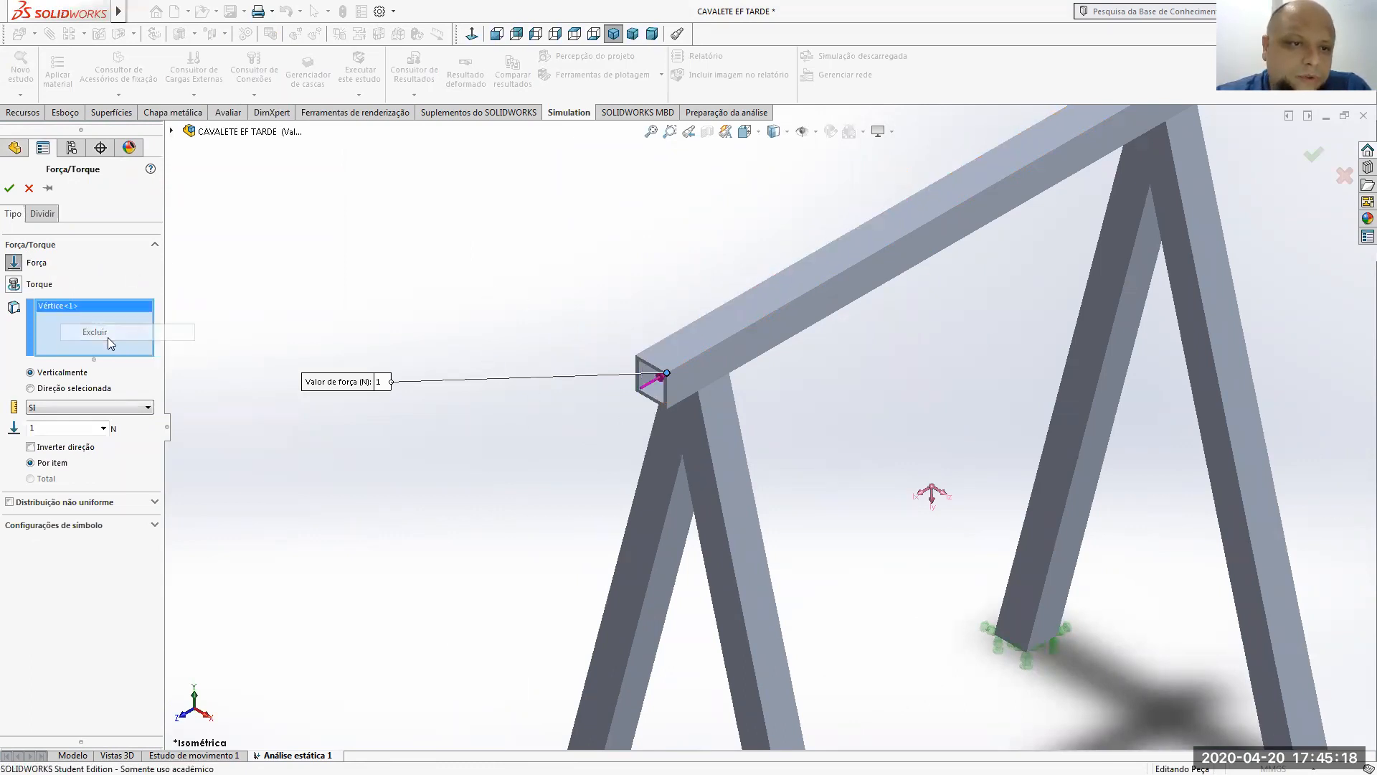
- Apply a 100 kgf force normal to the beam's top face, using Metric (G) units
click(778, 292)
scroll(871, 368, up, 4)
click(98, 407)
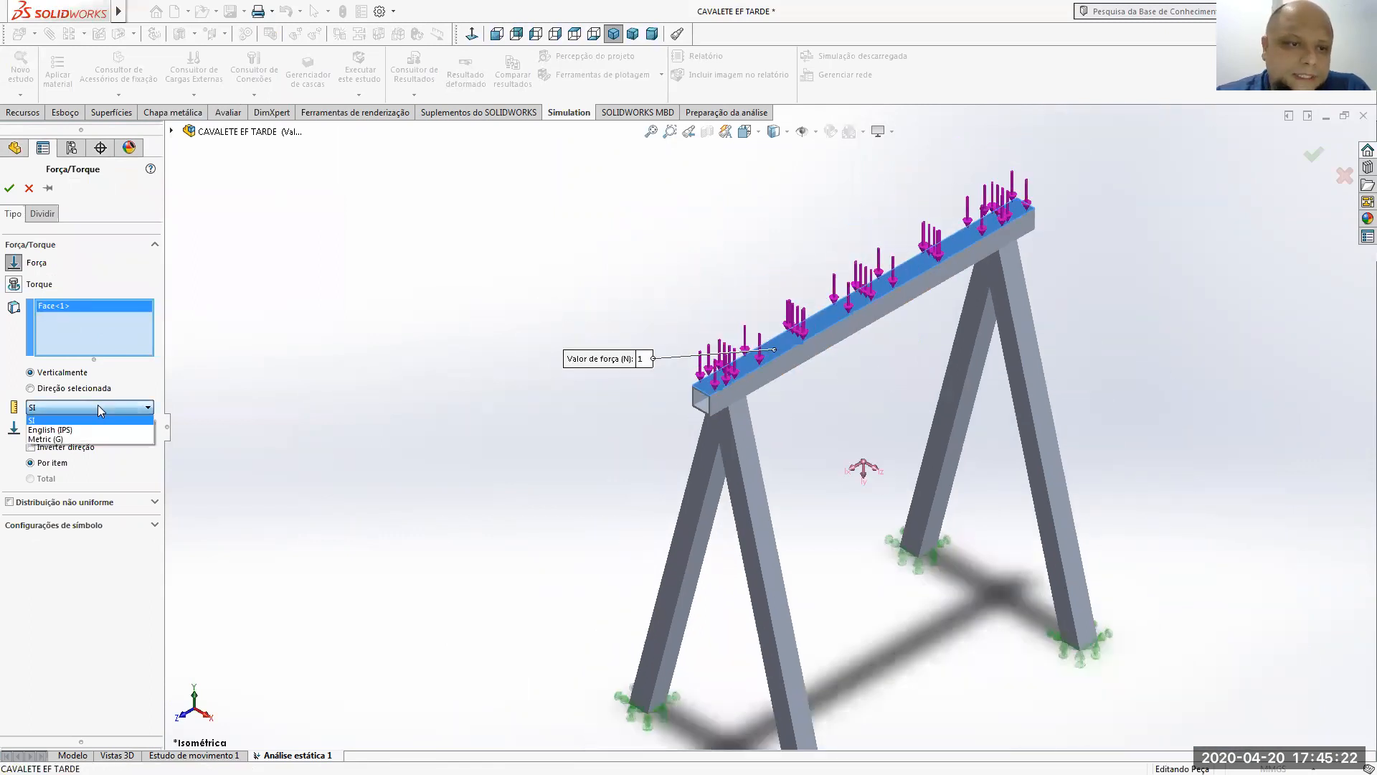
click(77, 434)
double_click(59, 428)
text(100)
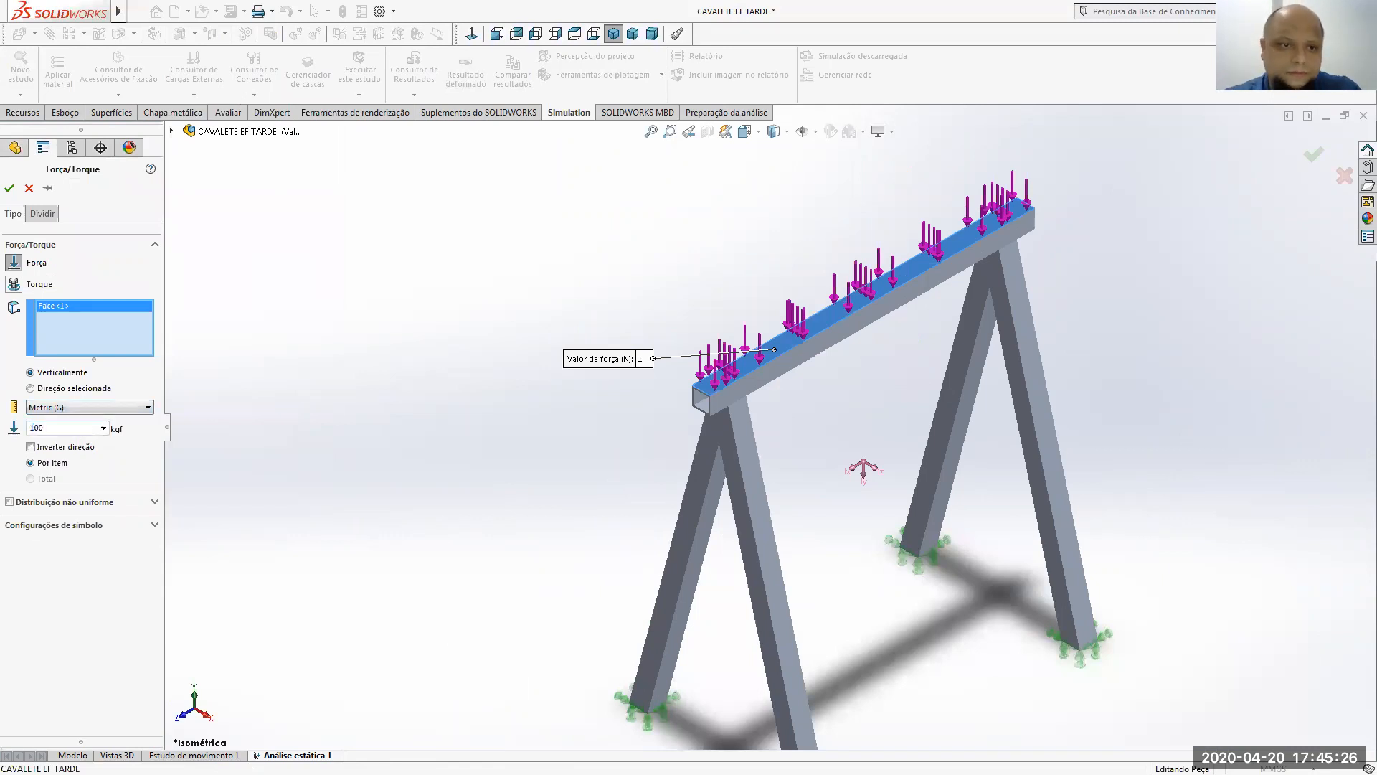
scroll(774, 440, up, 3)
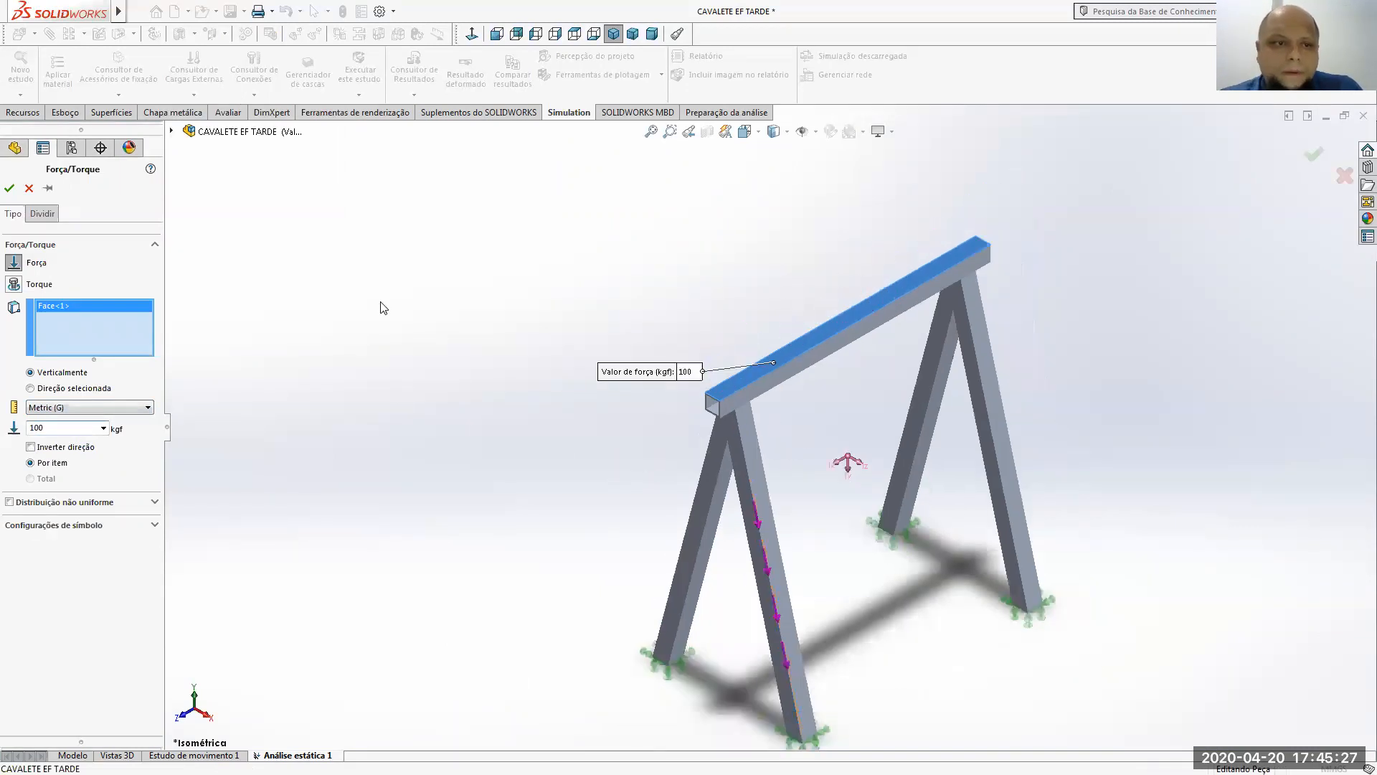
click(8, 186)
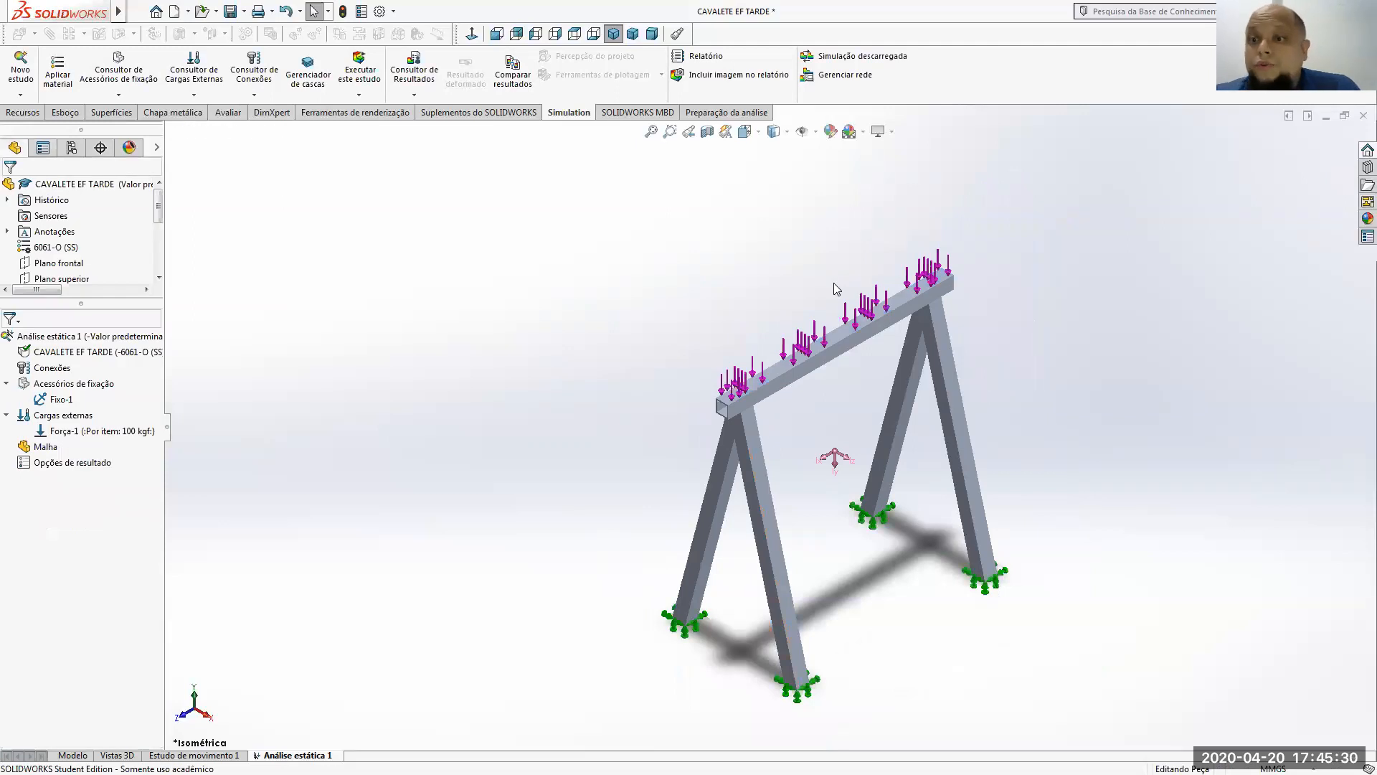
- Mesh the trestle at the default density and run the static study
click(372, 94)
click(380, 134)
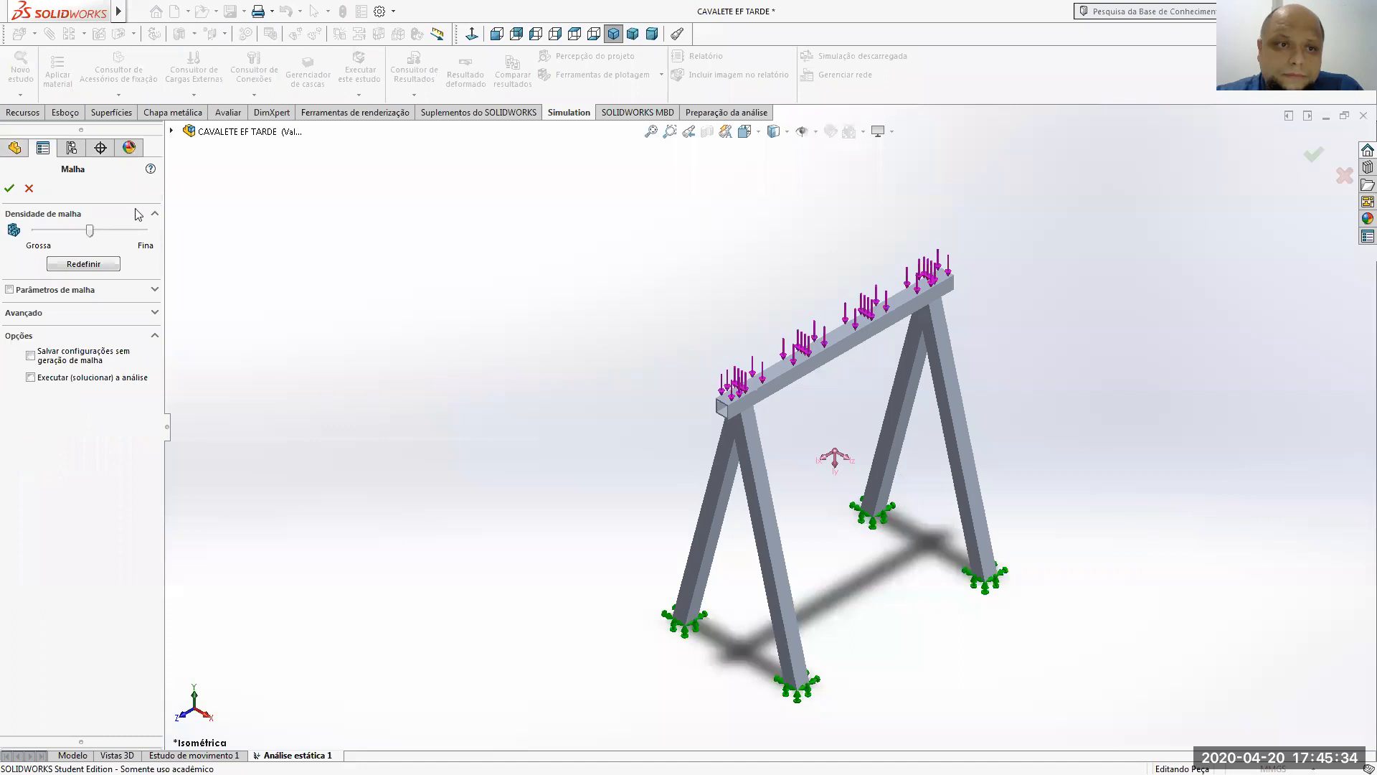
click(9, 188)
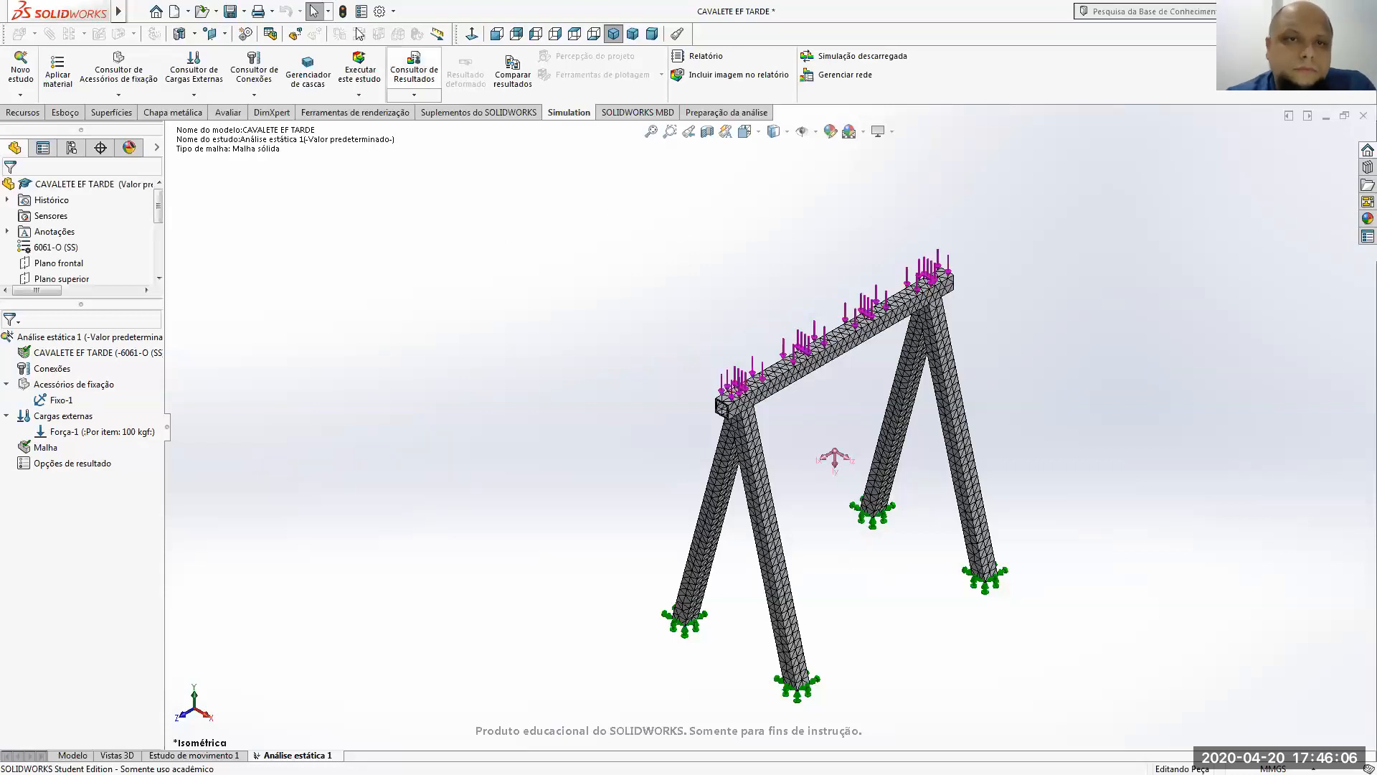
click(344, 69)
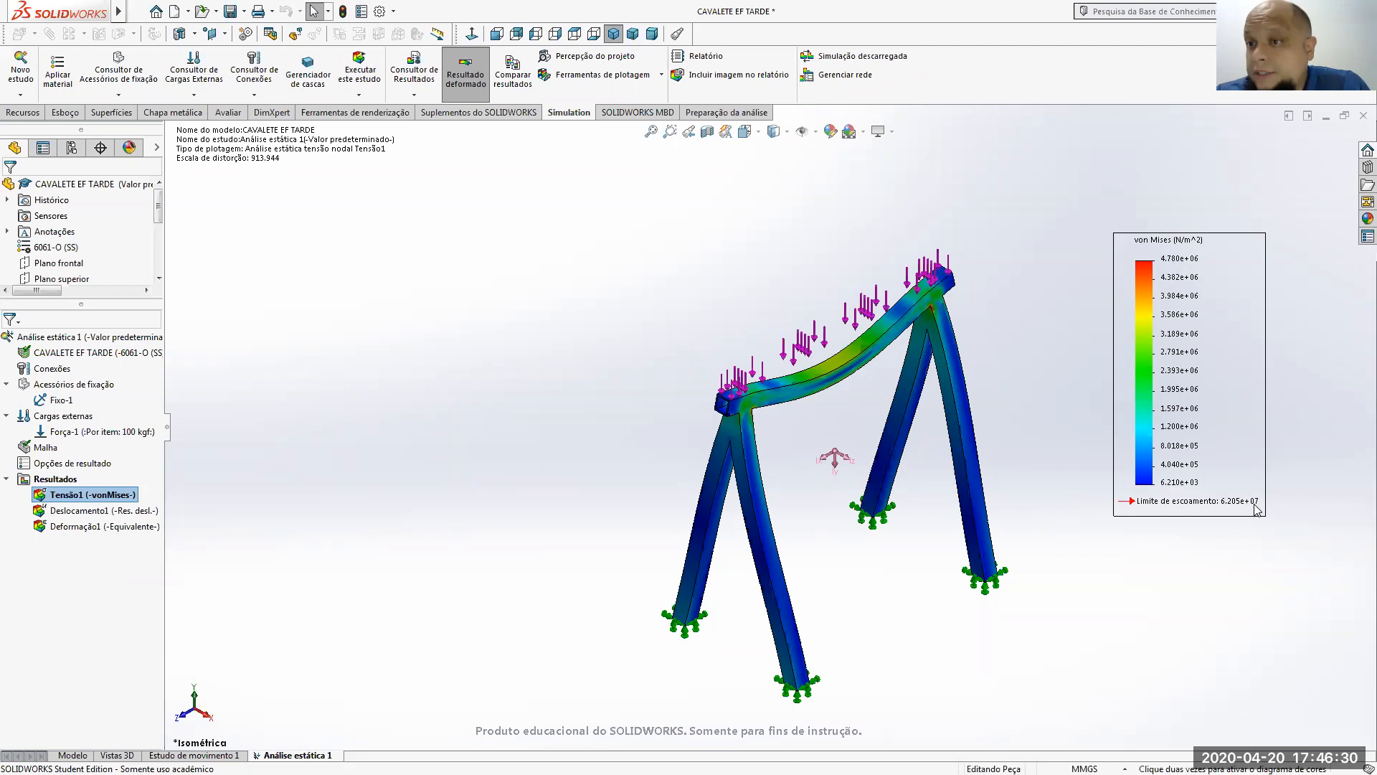
- Show the displacement plot and change its legend values from scientific to decimal notation
right_click(113, 512)
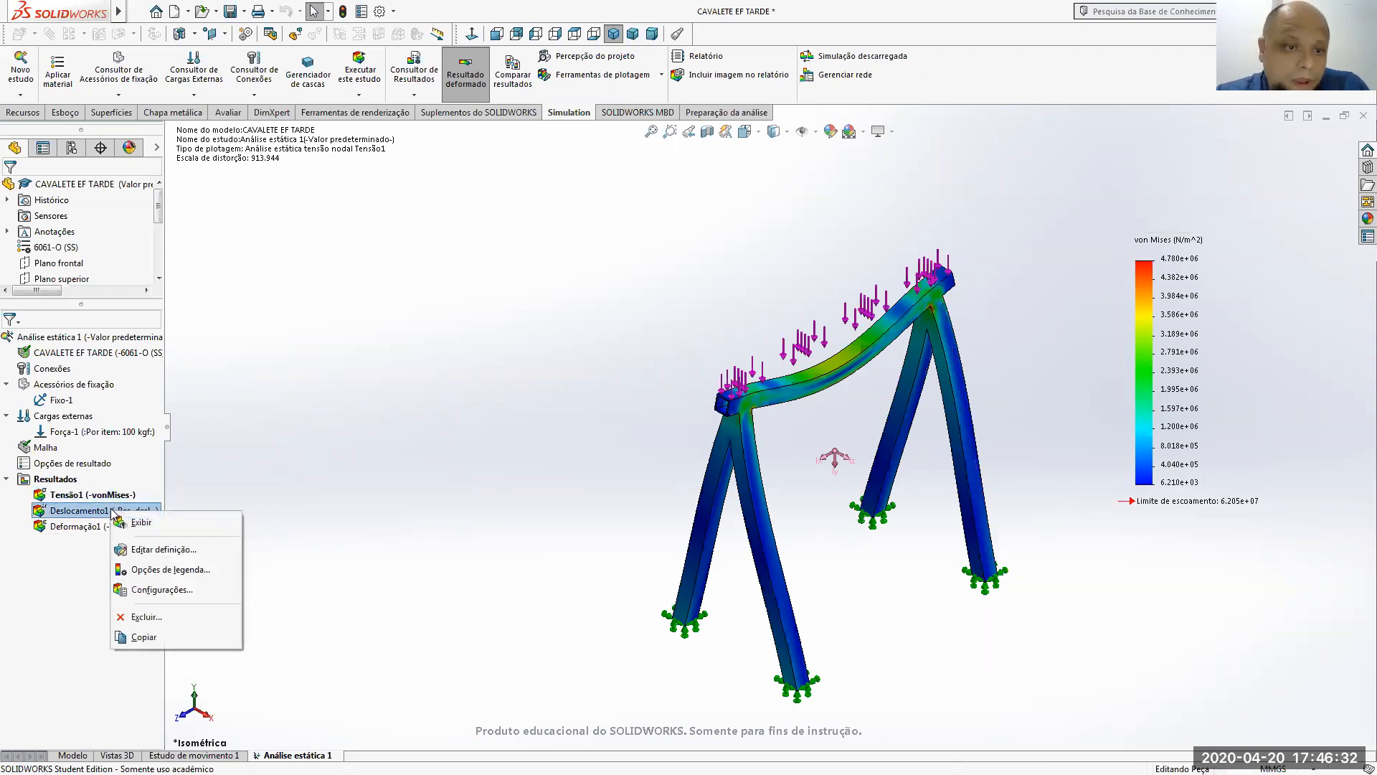
click(140, 523)
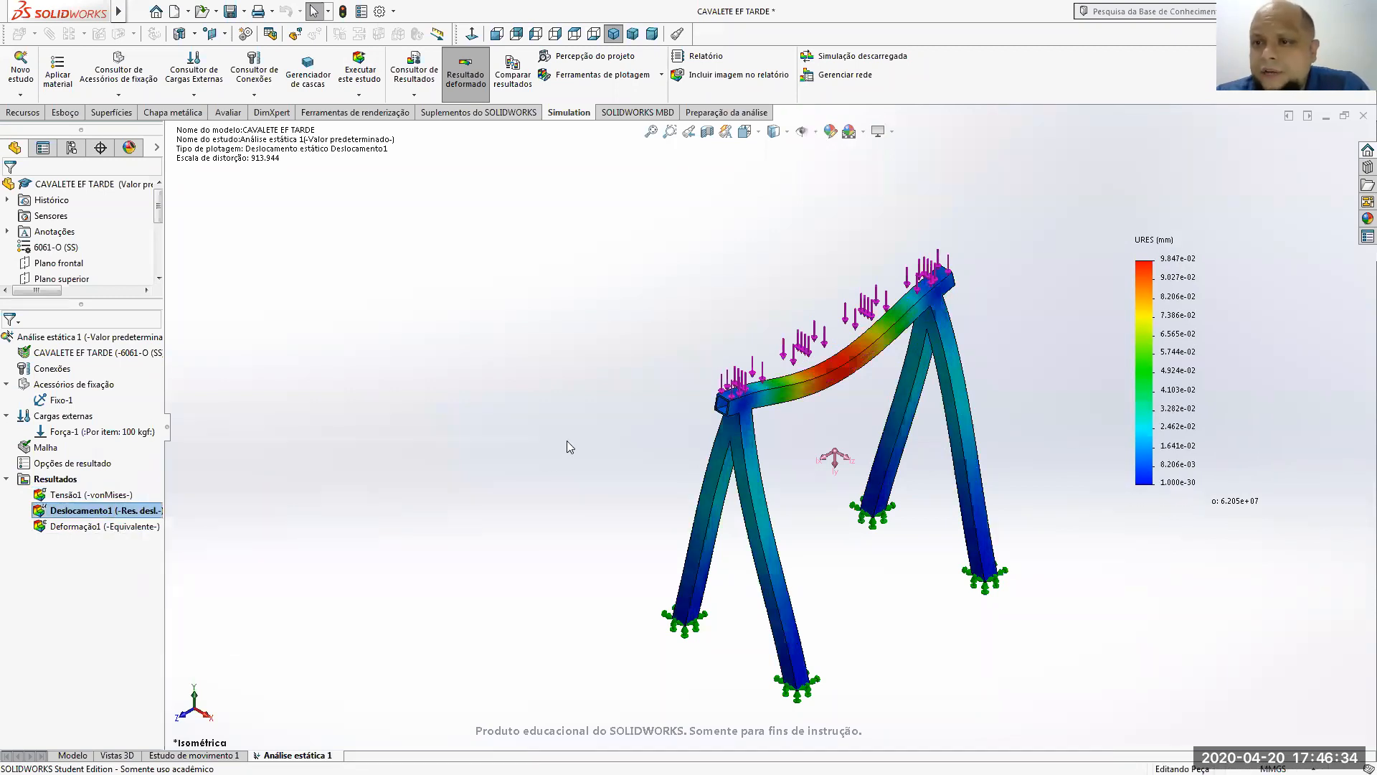
right_click(95, 531)
right_click(93, 515)
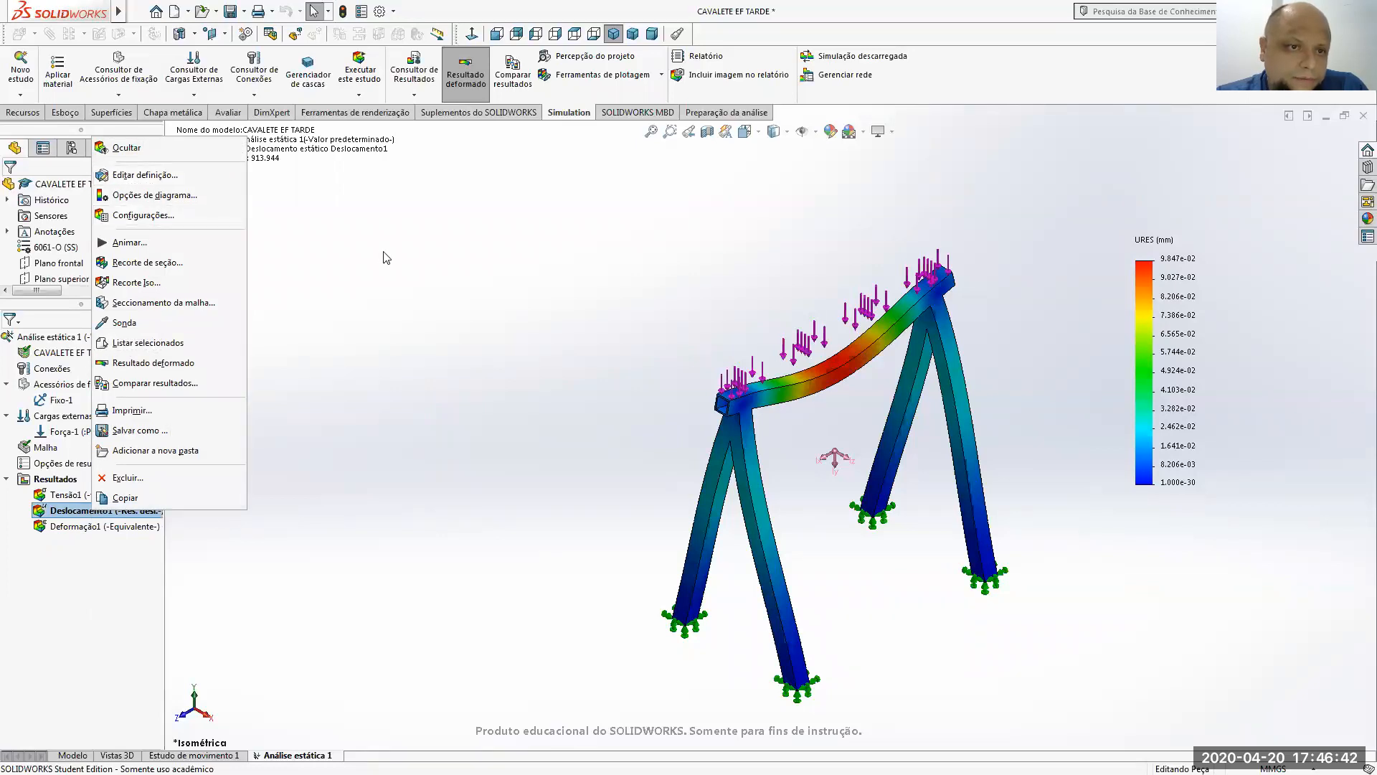
click(143, 214)
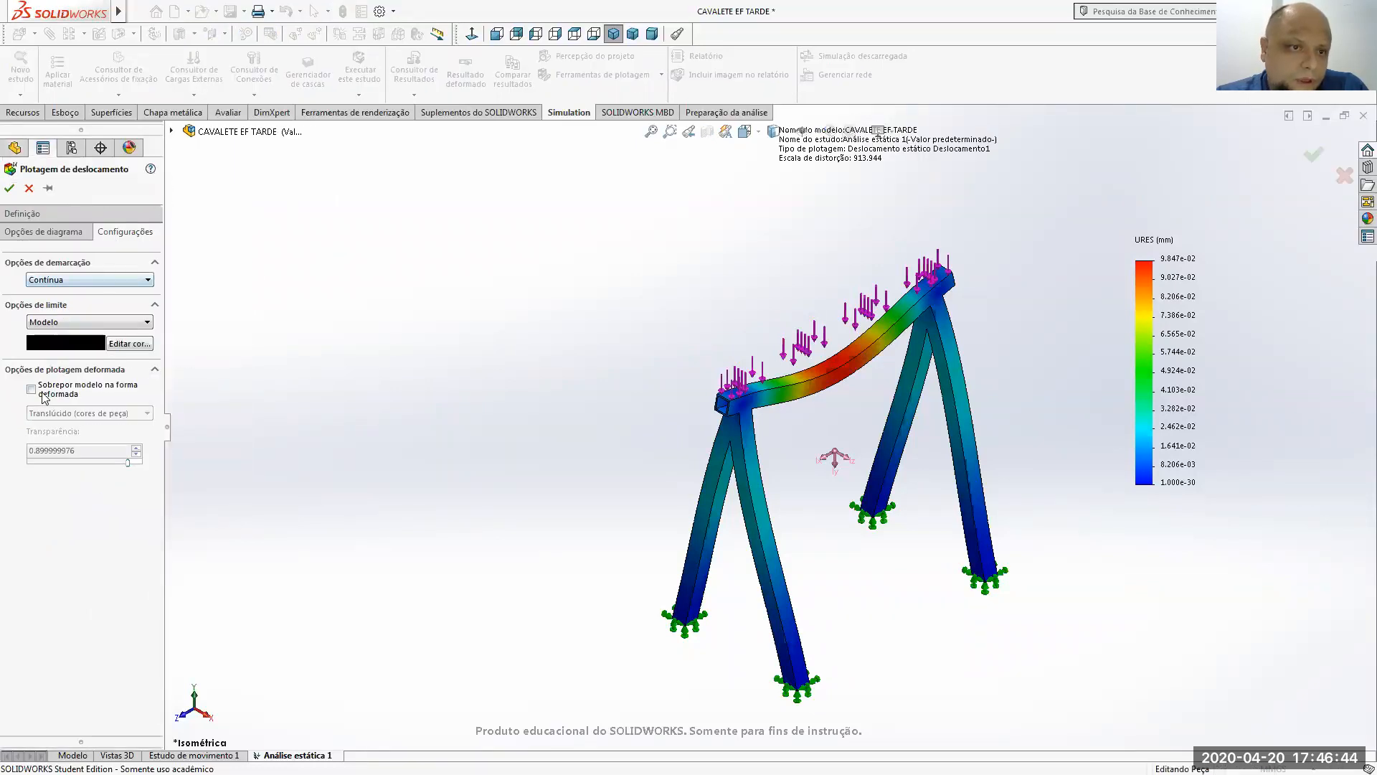
click(58, 233)
click(54, 595)
click(53, 617)
click(10, 188)
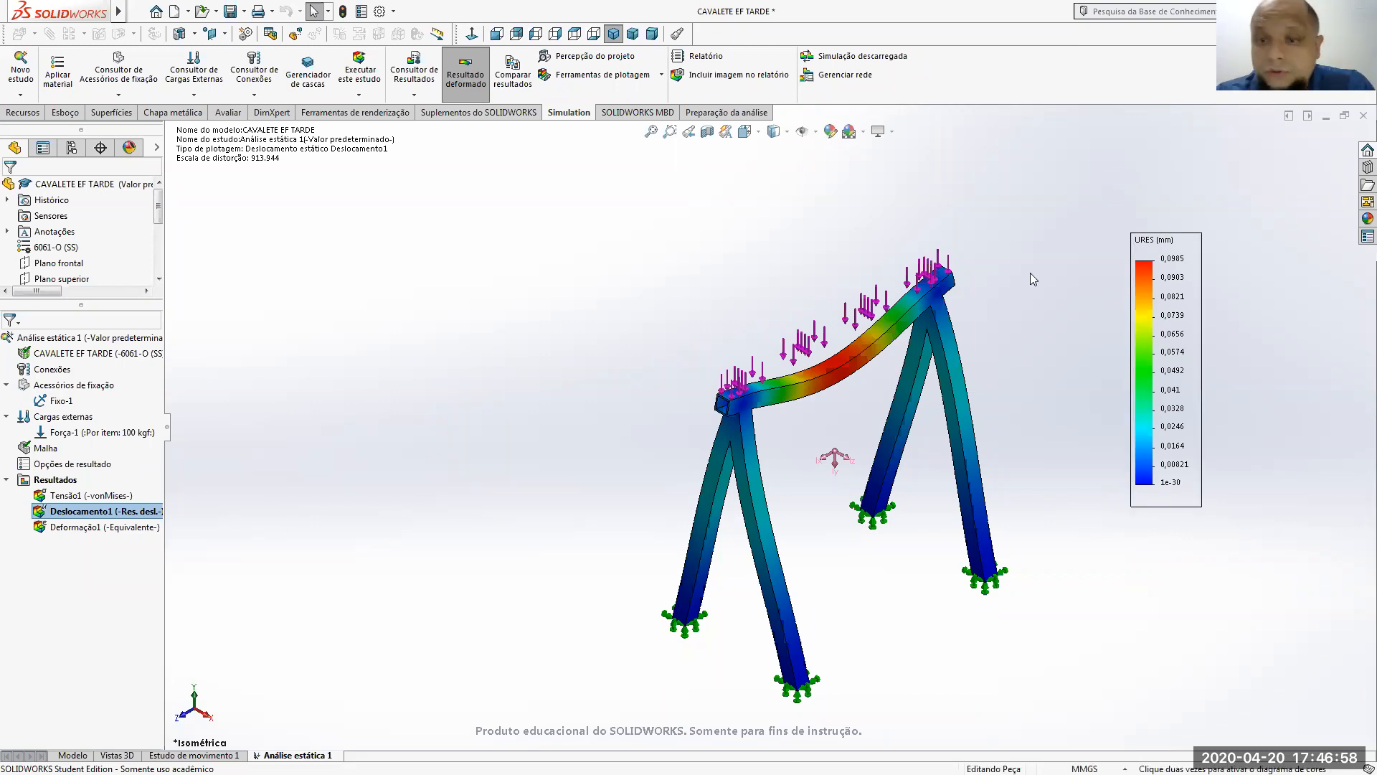
- View the equivalent strain plot and return to the displacement plot
right_click(92, 525)
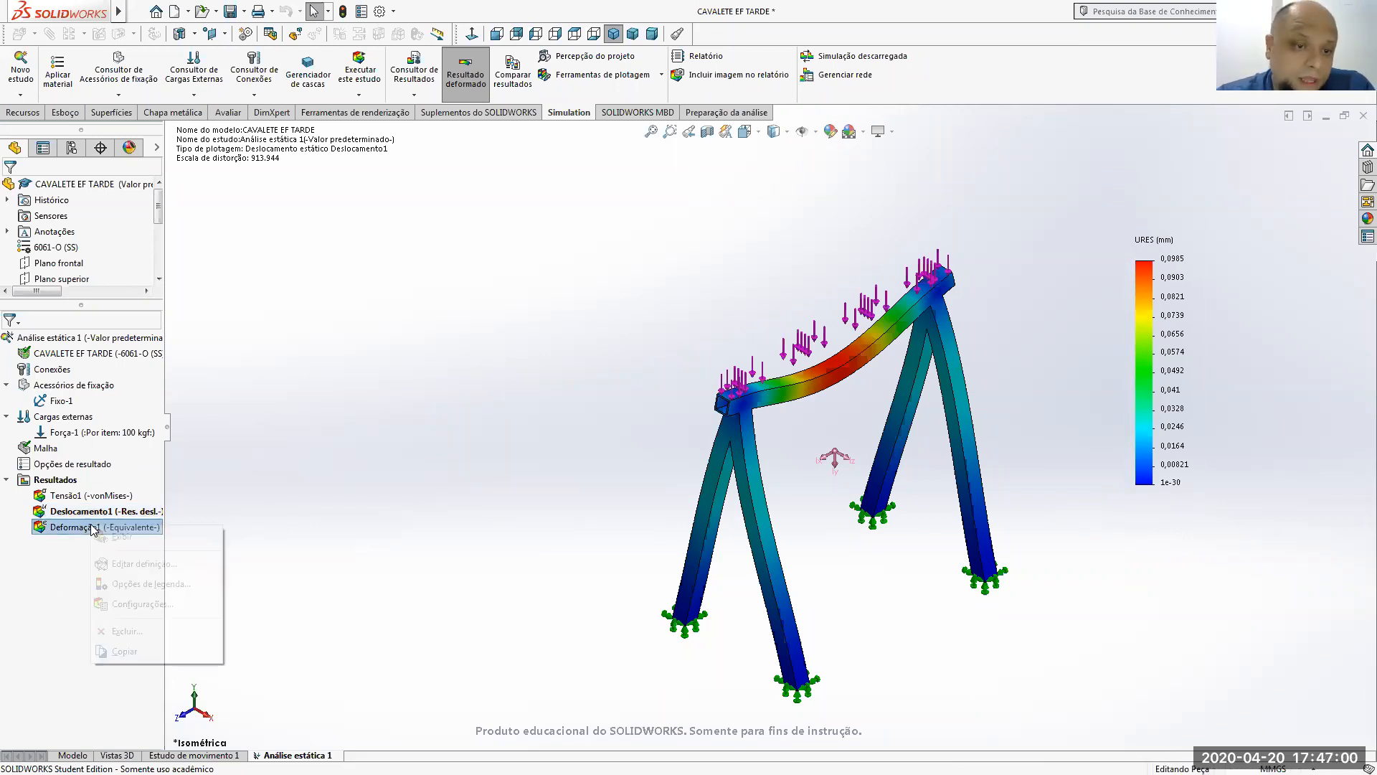
click(110, 537)
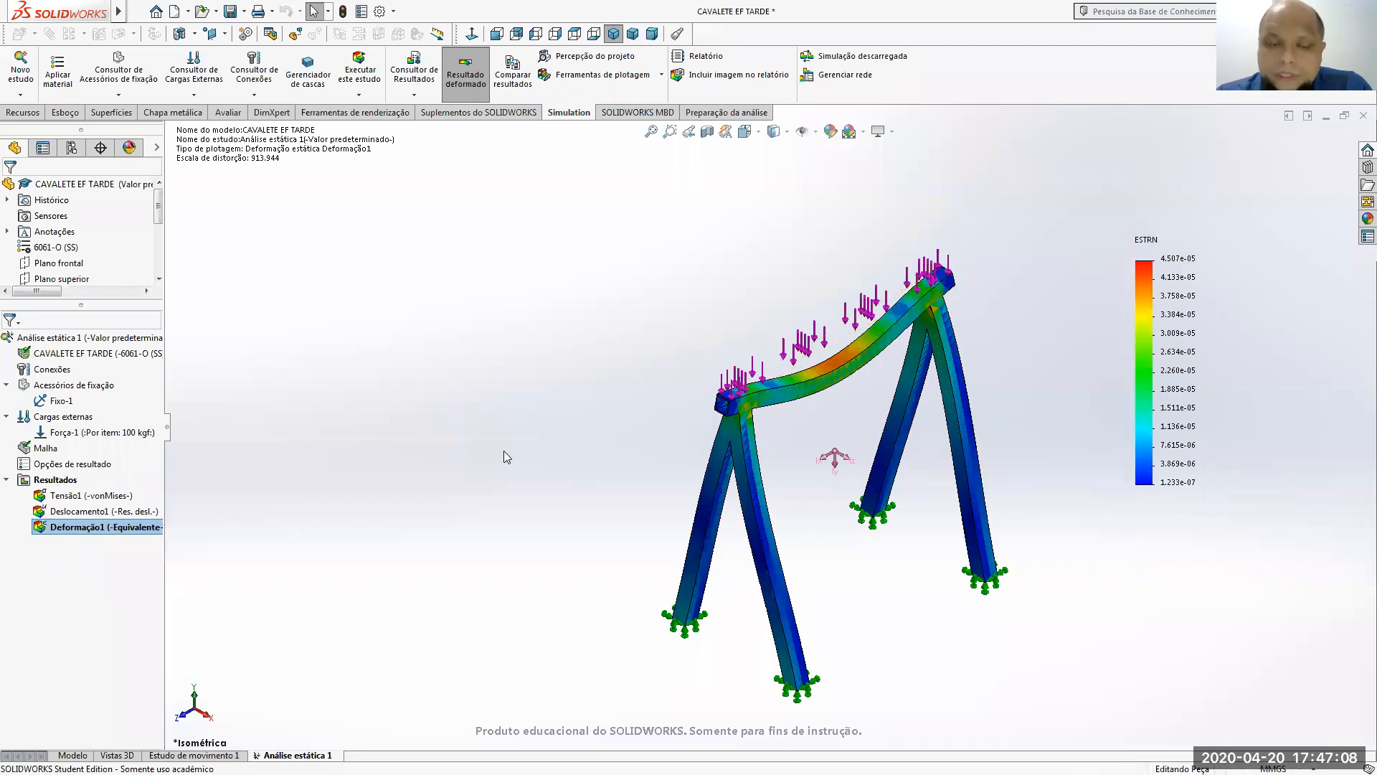
right_click(82, 511)
click(107, 546)
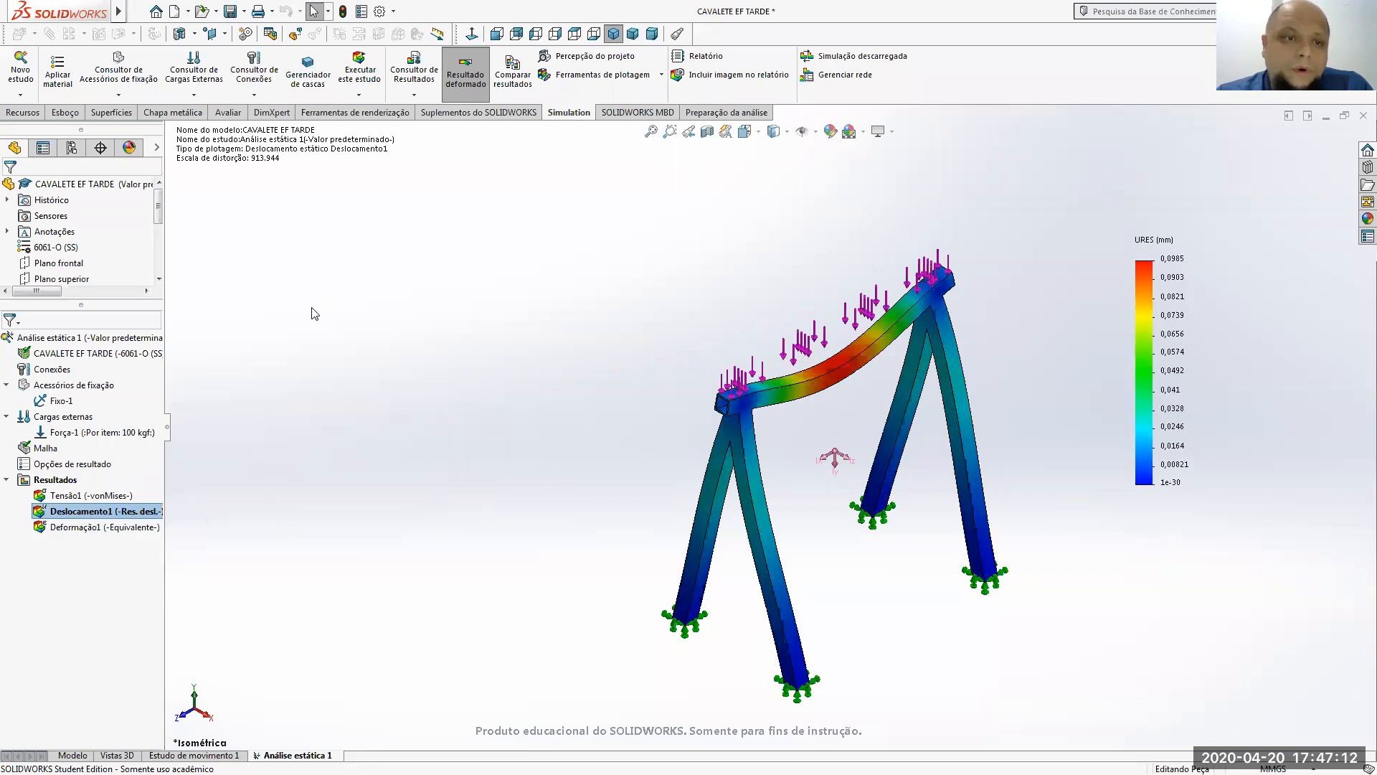
- Animate the displacement plot, reduce the playback speed to 66, and end the animation
right_click(92, 511)
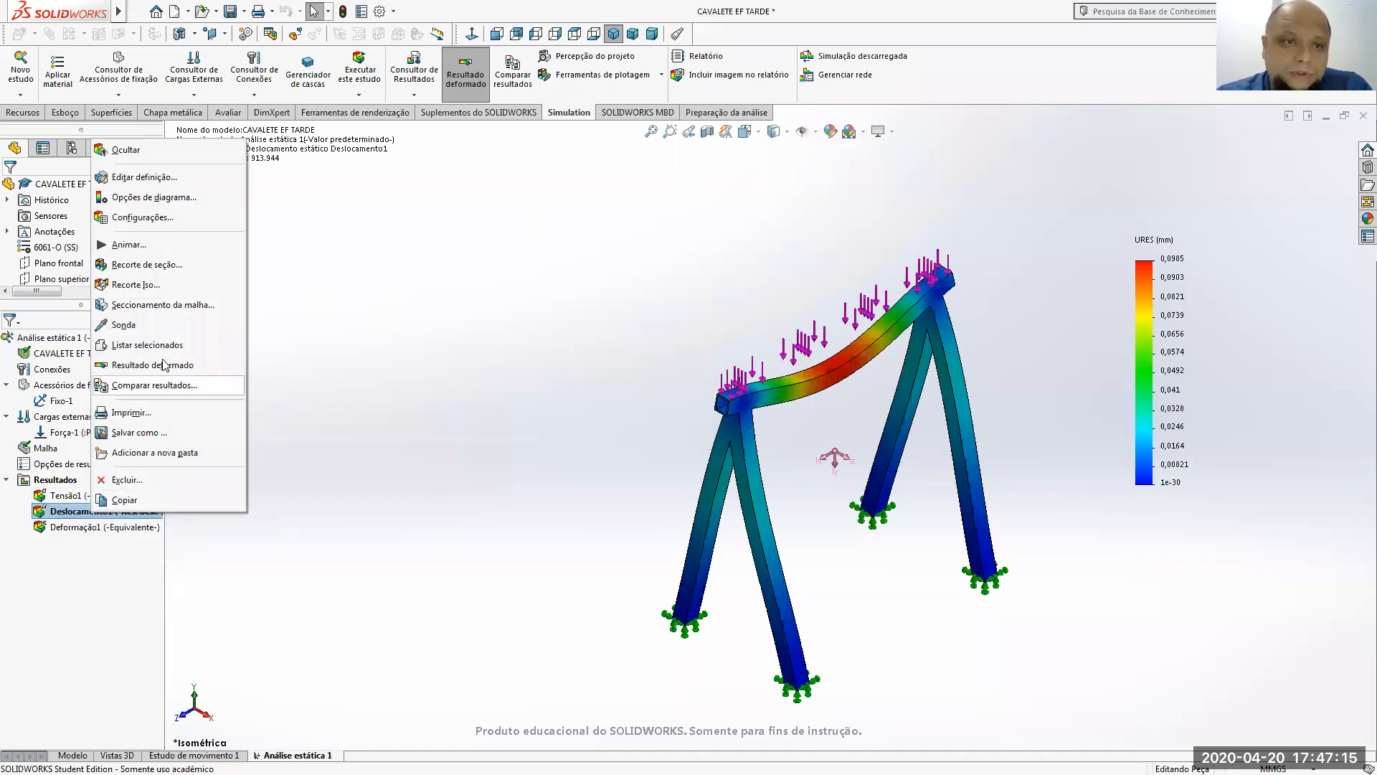
click(152, 246)
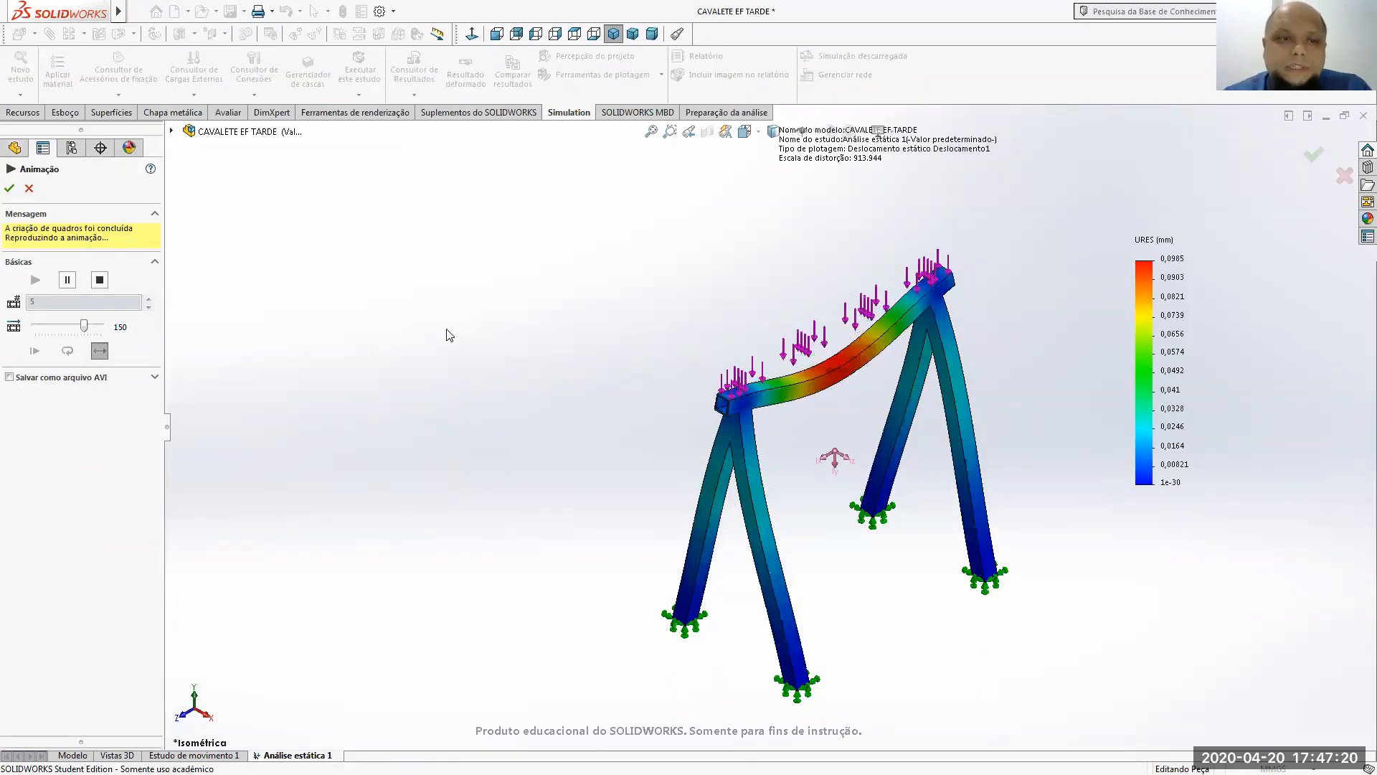
drag(83, 329, 57, 327)
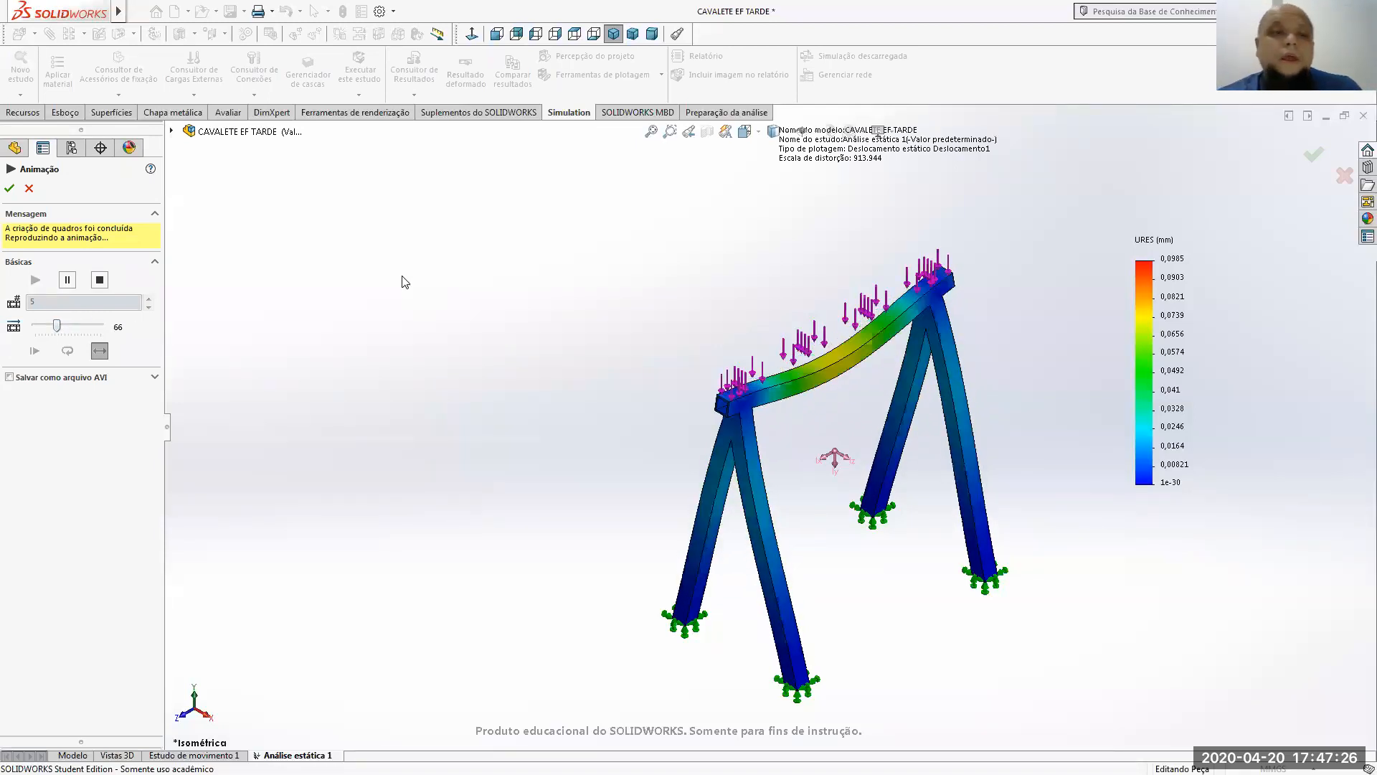
click(100, 281)
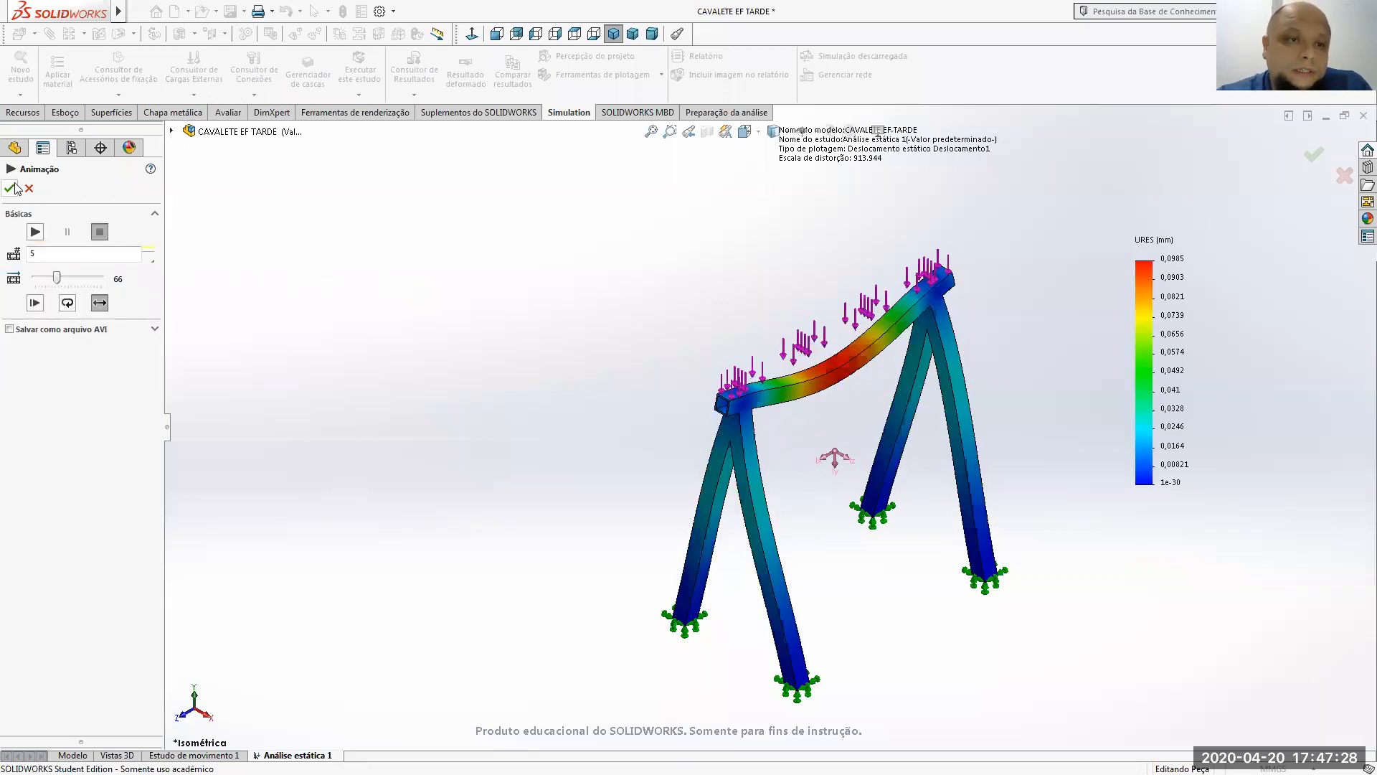
click(9, 188)
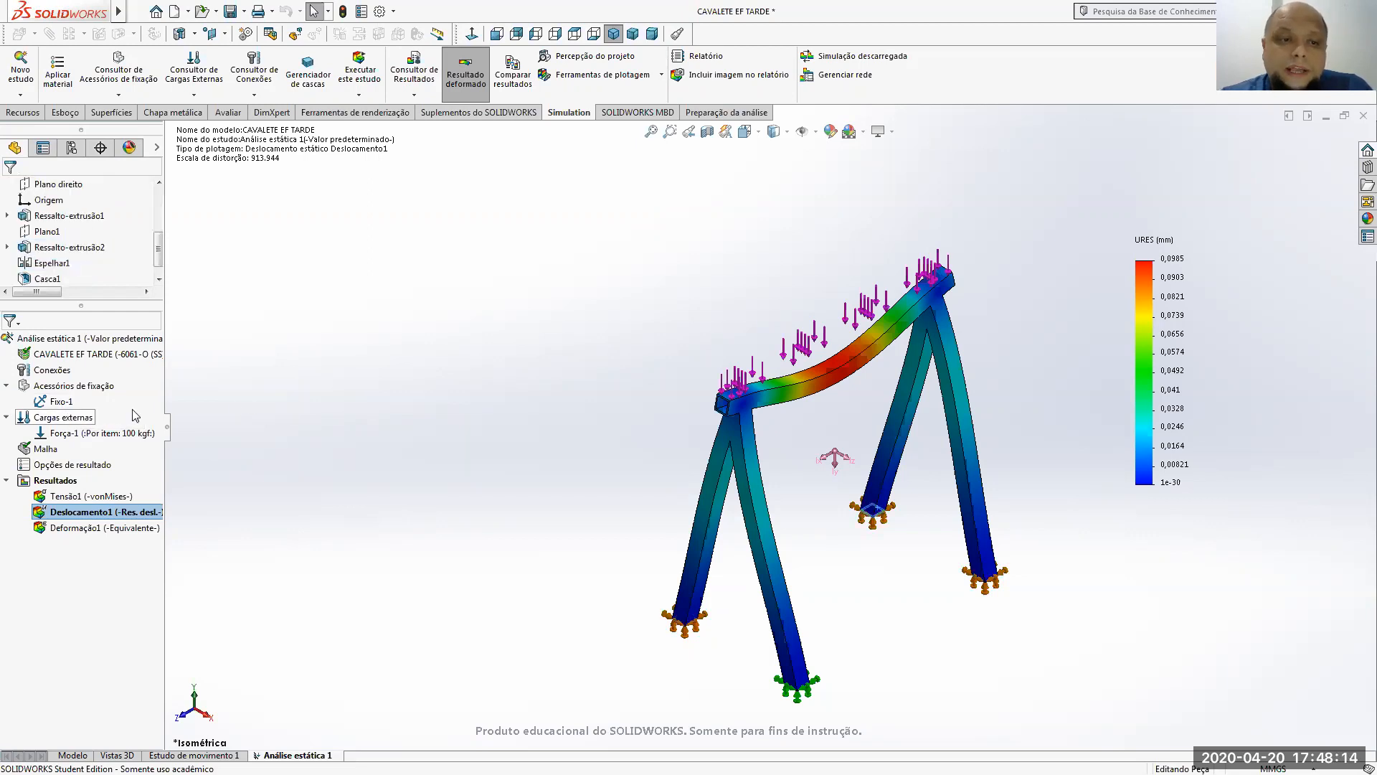
- Edit the fixed-geometry fixture to remove the bottom faces of one leg at each end of the beam, both on the same side
right_click(56, 407)
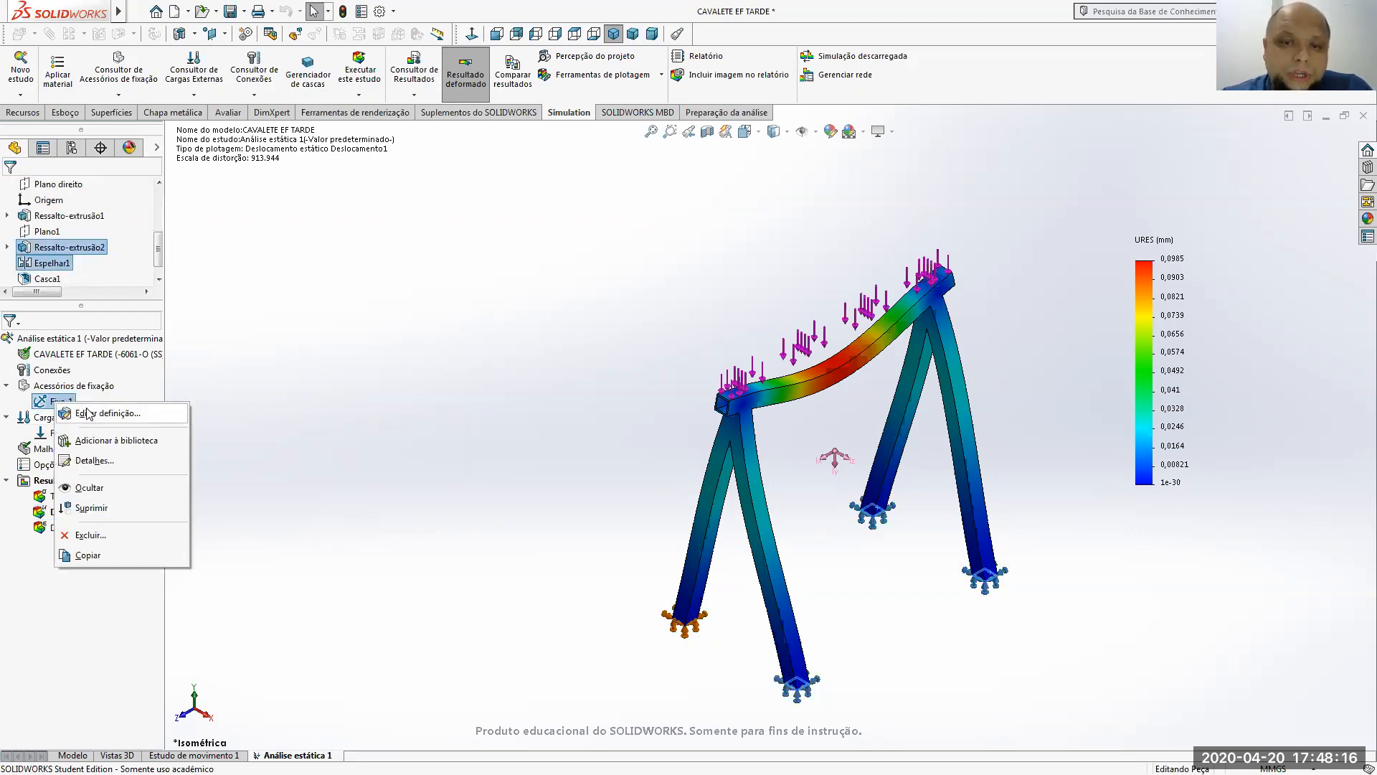
click(84, 410)
middle_drag(910, 480, 871, 432)
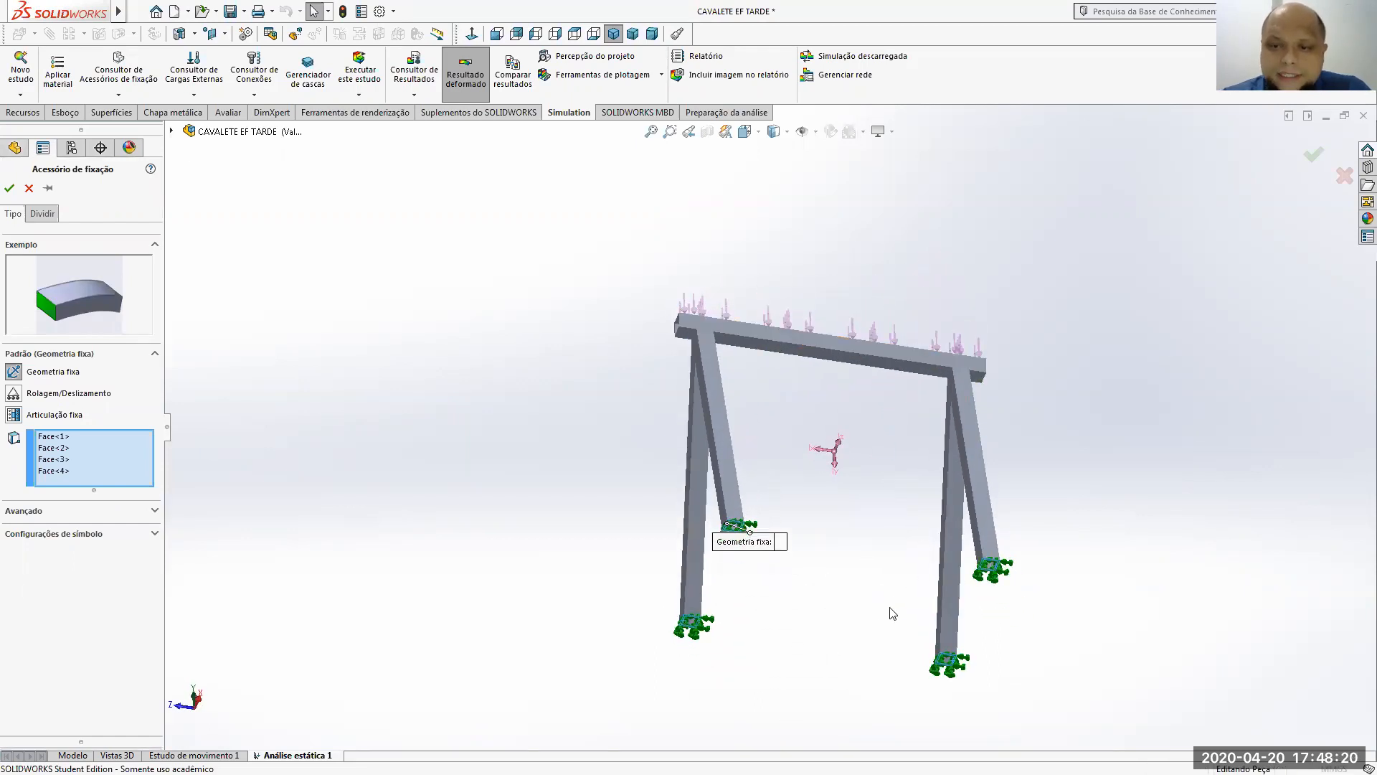
scroll(890, 609, up, 4)
middle_drag(932, 599, 952, 642)
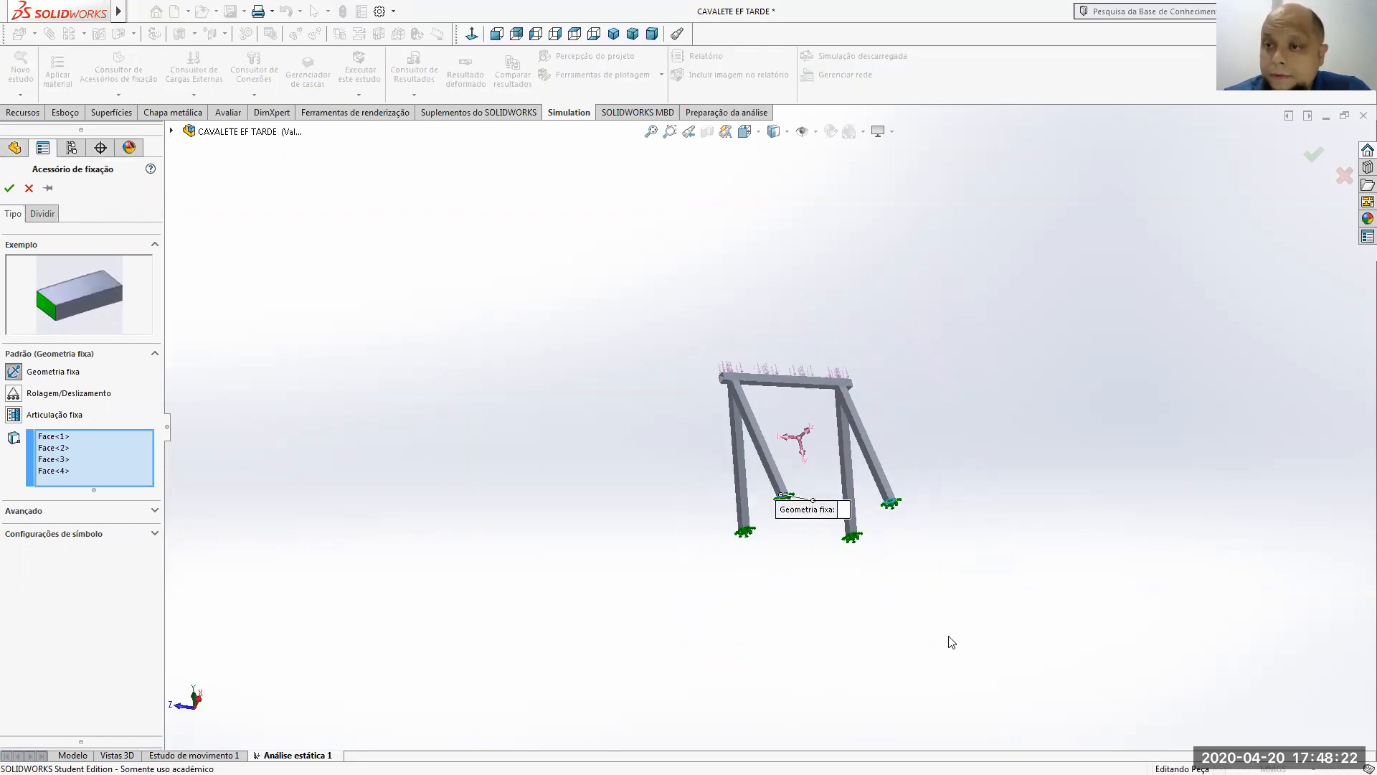
click(54, 436)
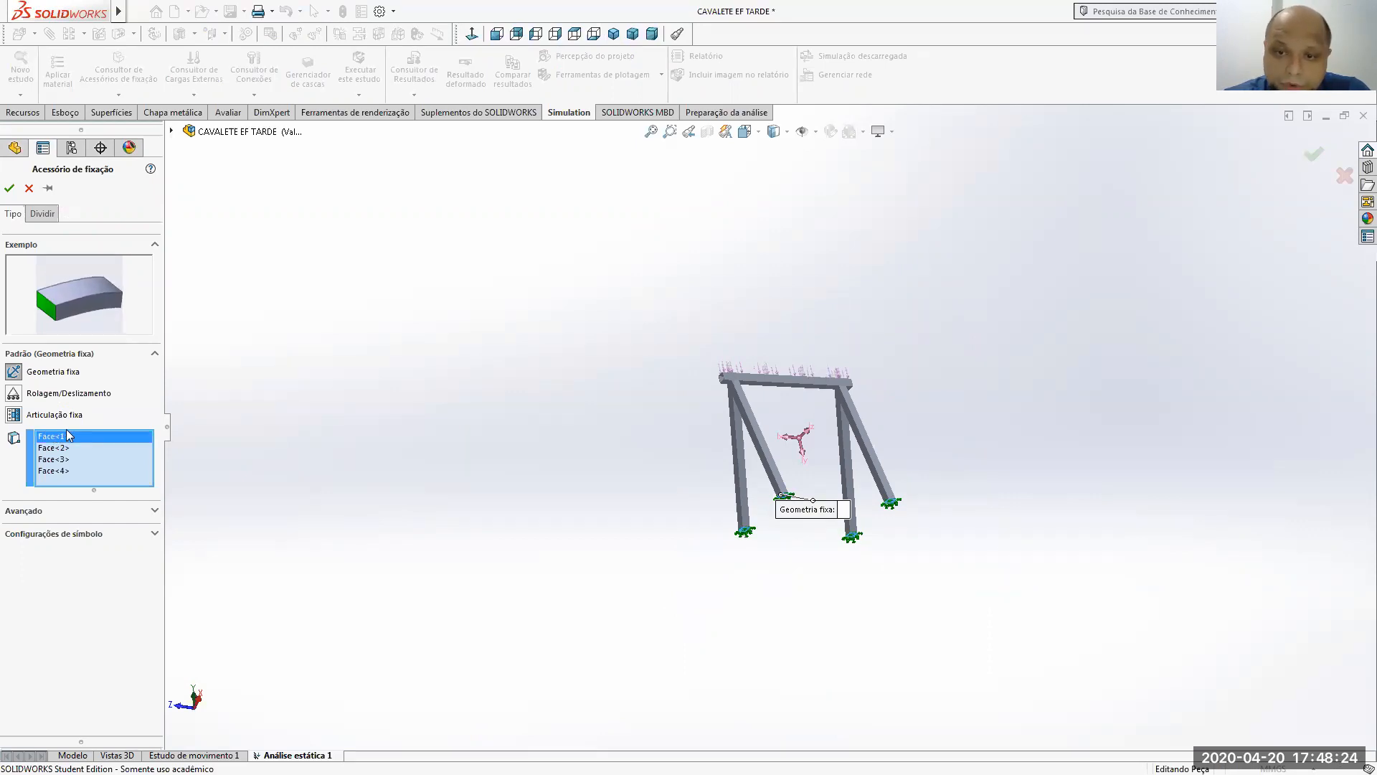
scroll(820, 486, down, 6)
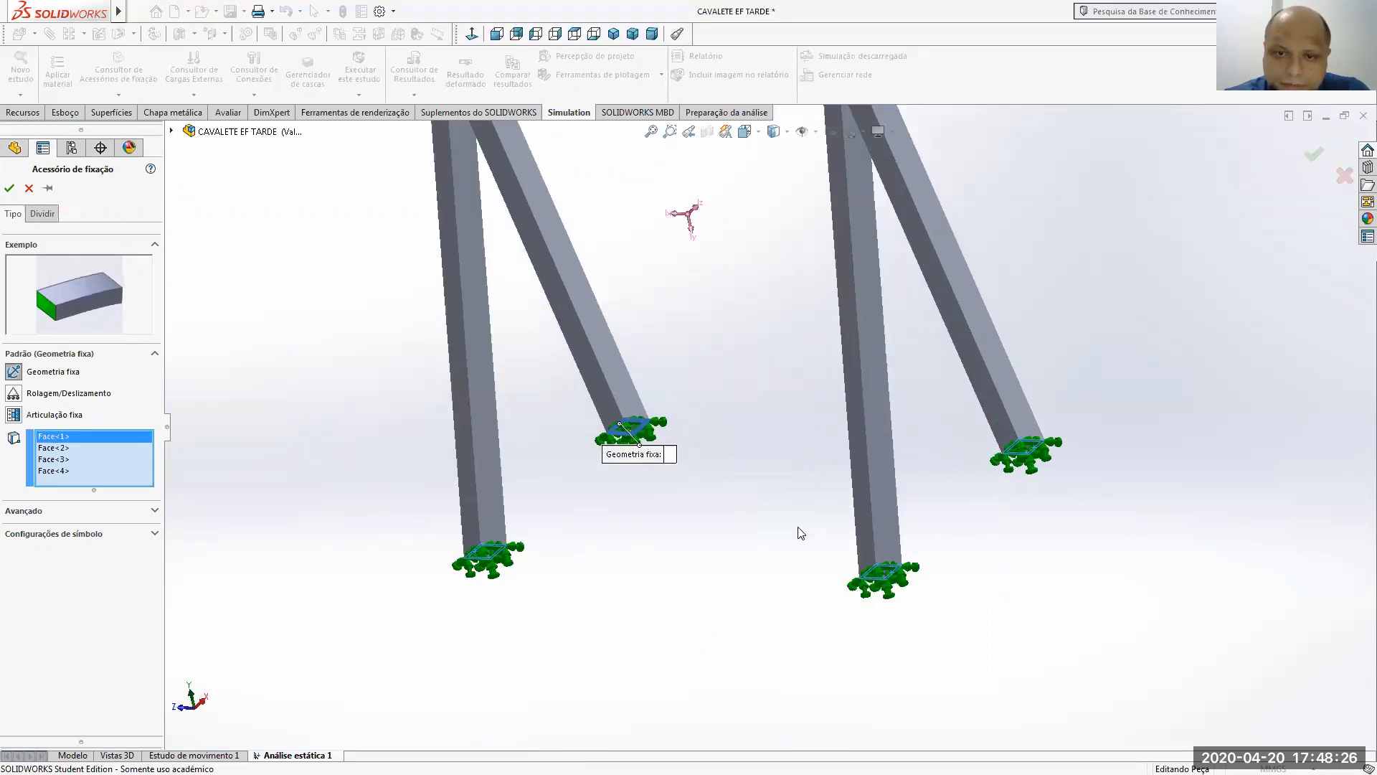
right_click(64, 439)
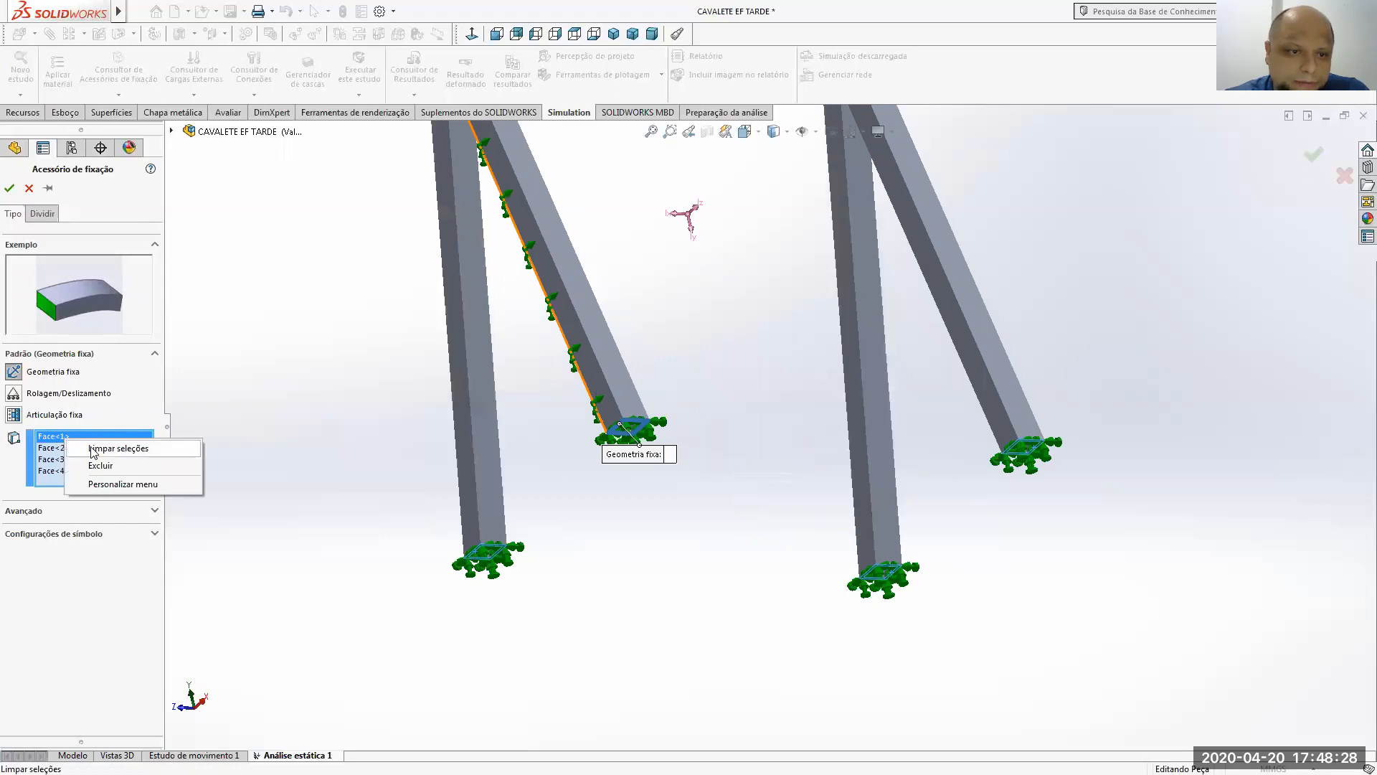
click(100, 466)
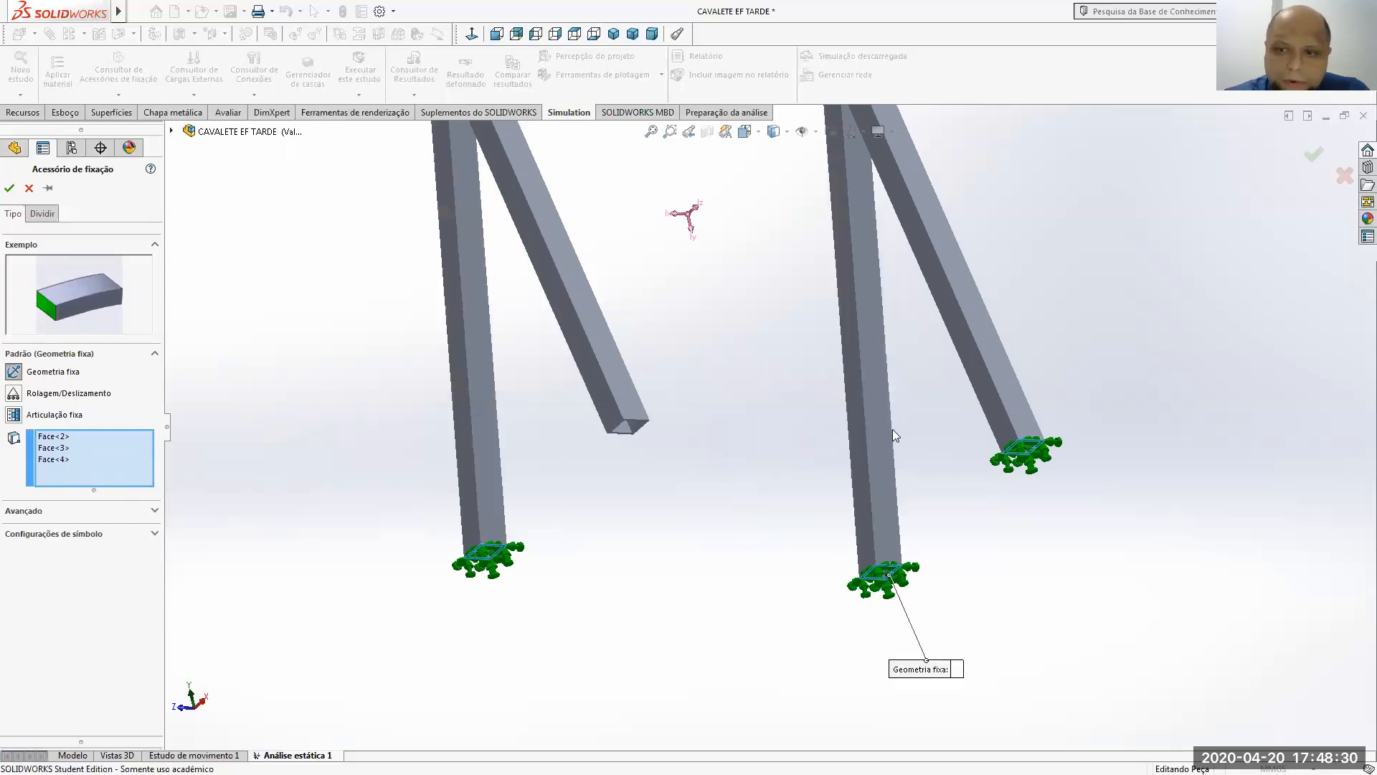
right_click(56, 462)
click(92, 484)
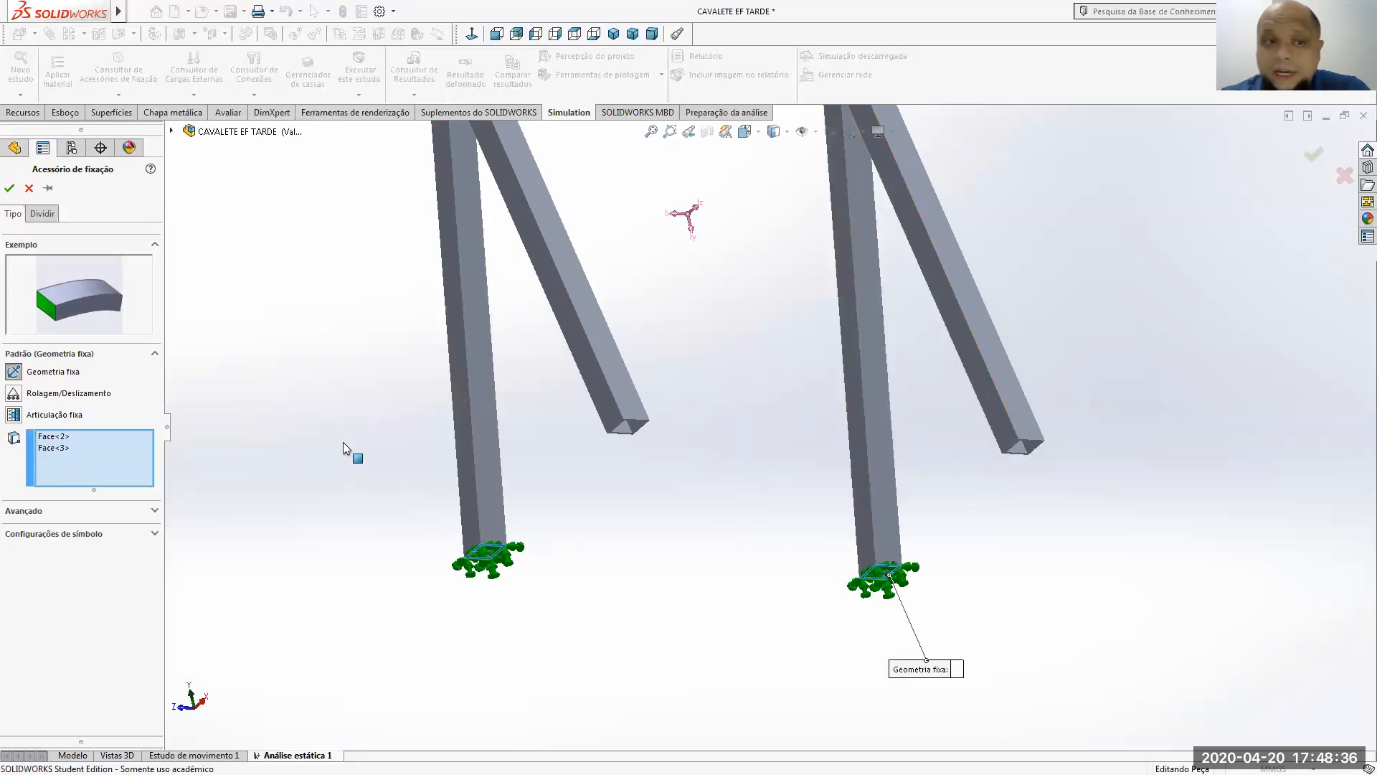
click(9, 190)
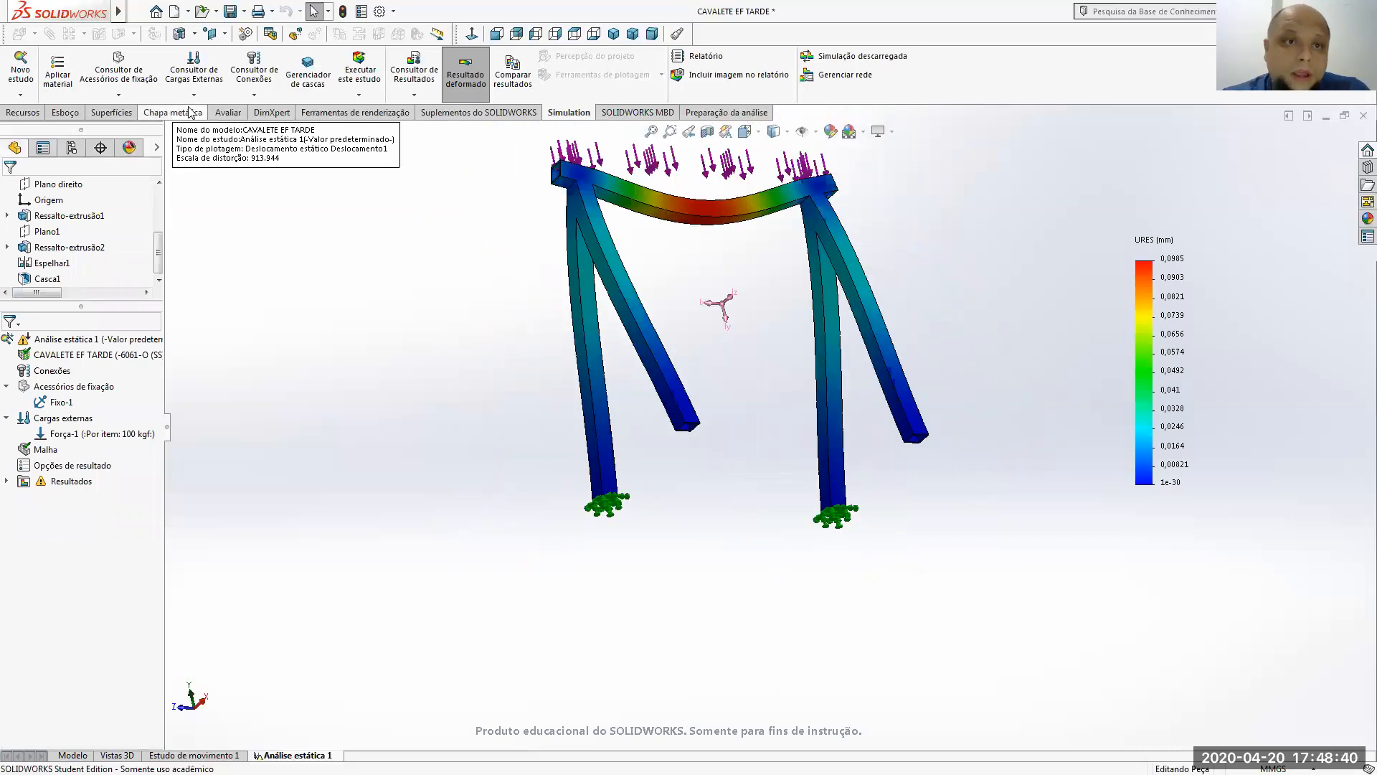
- Add a roller/slider fixture to the hollow bottom faces of the two legs left without a support
click(137, 95)
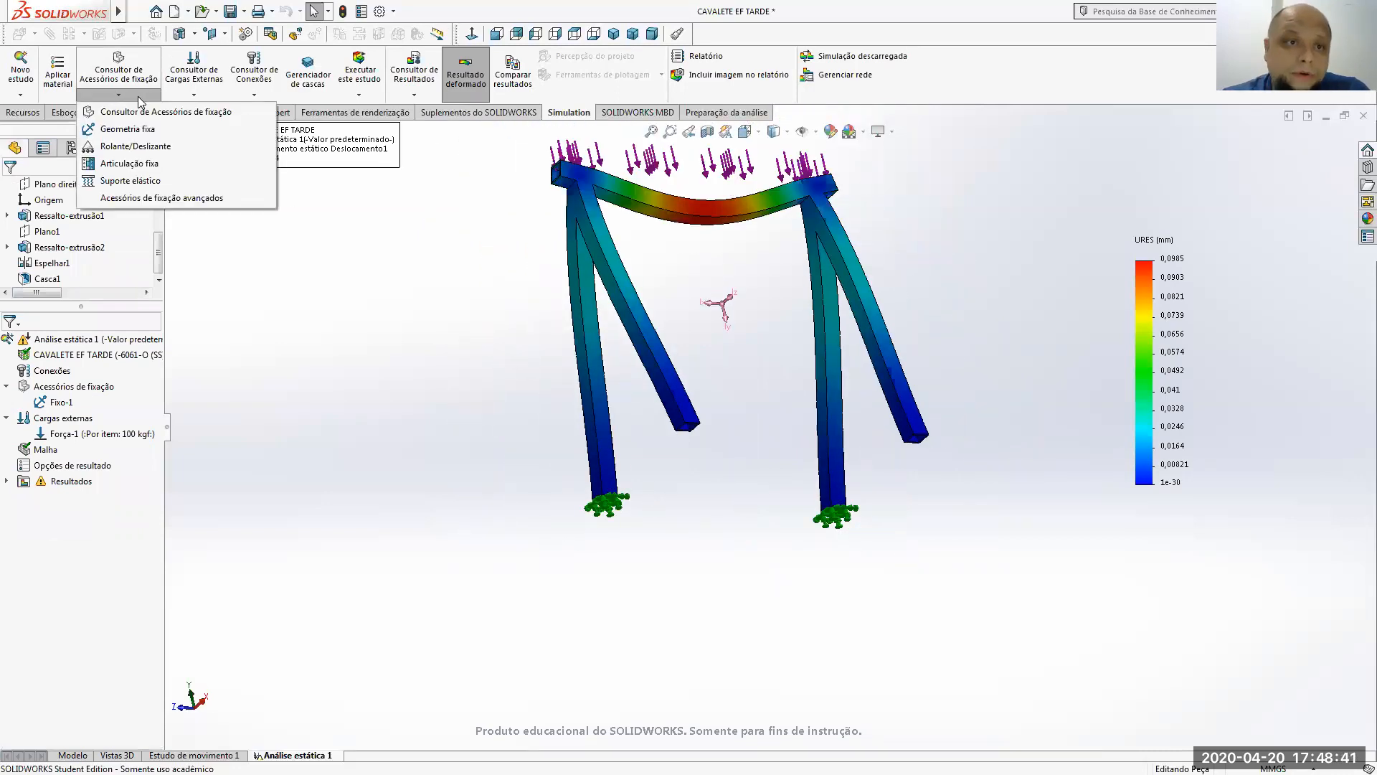
click(136, 146)
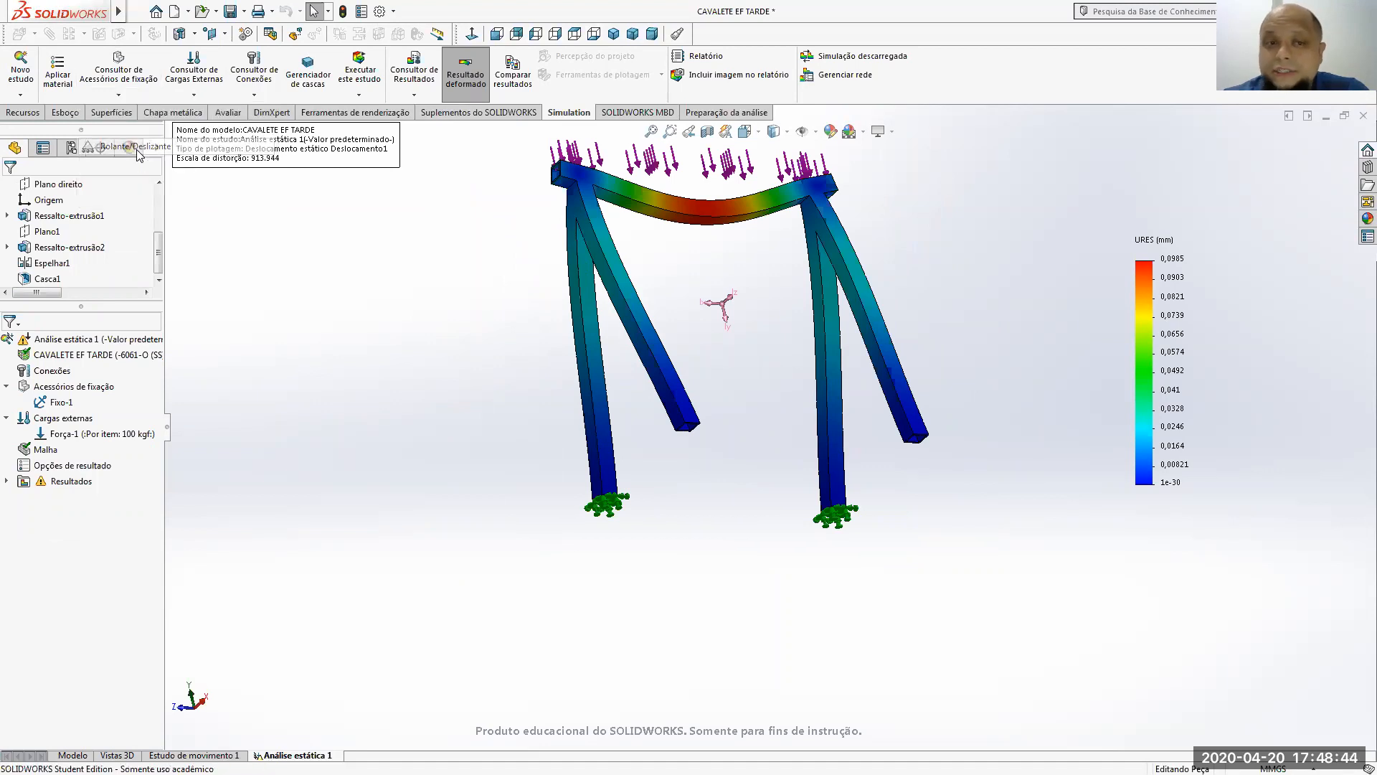
scroll(684, 411, down, 10)
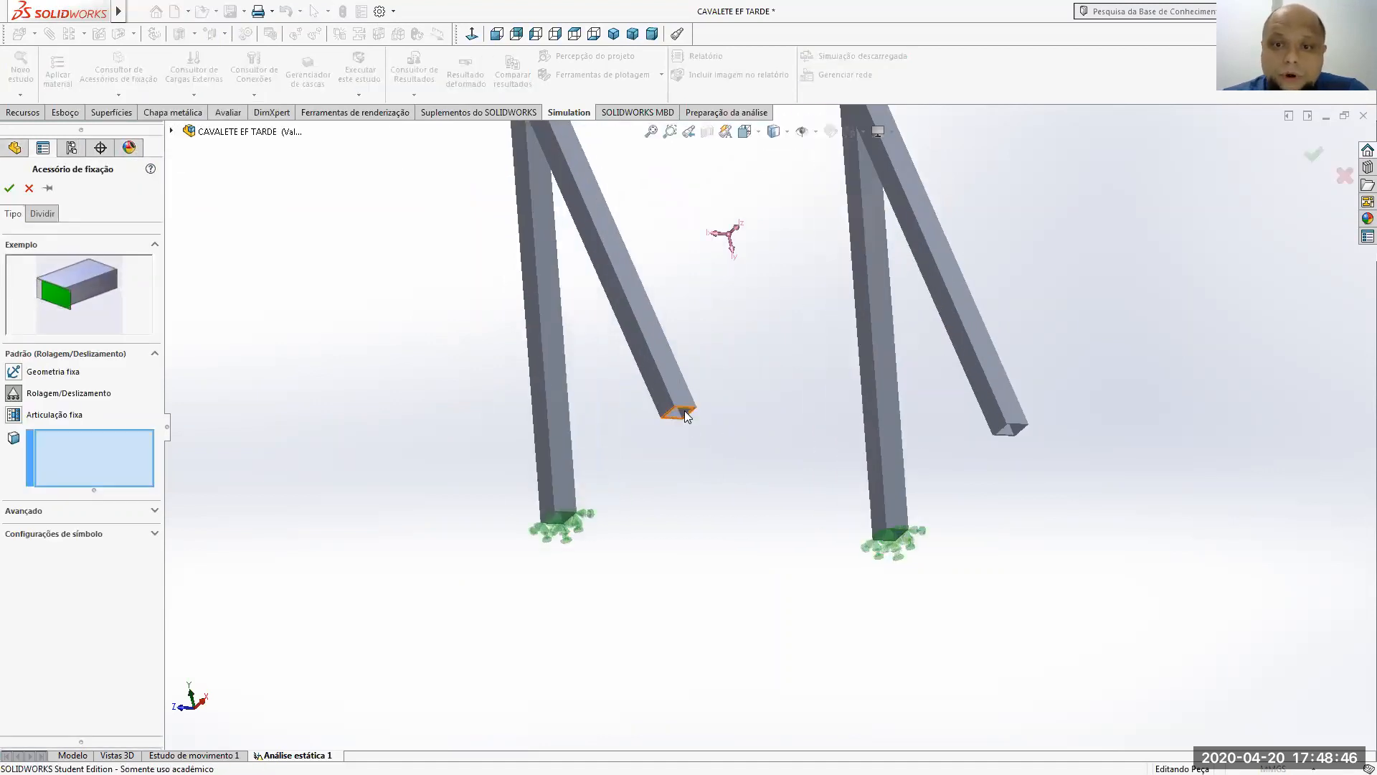
click(765, 373)
scroll(875, 509, up, 5)
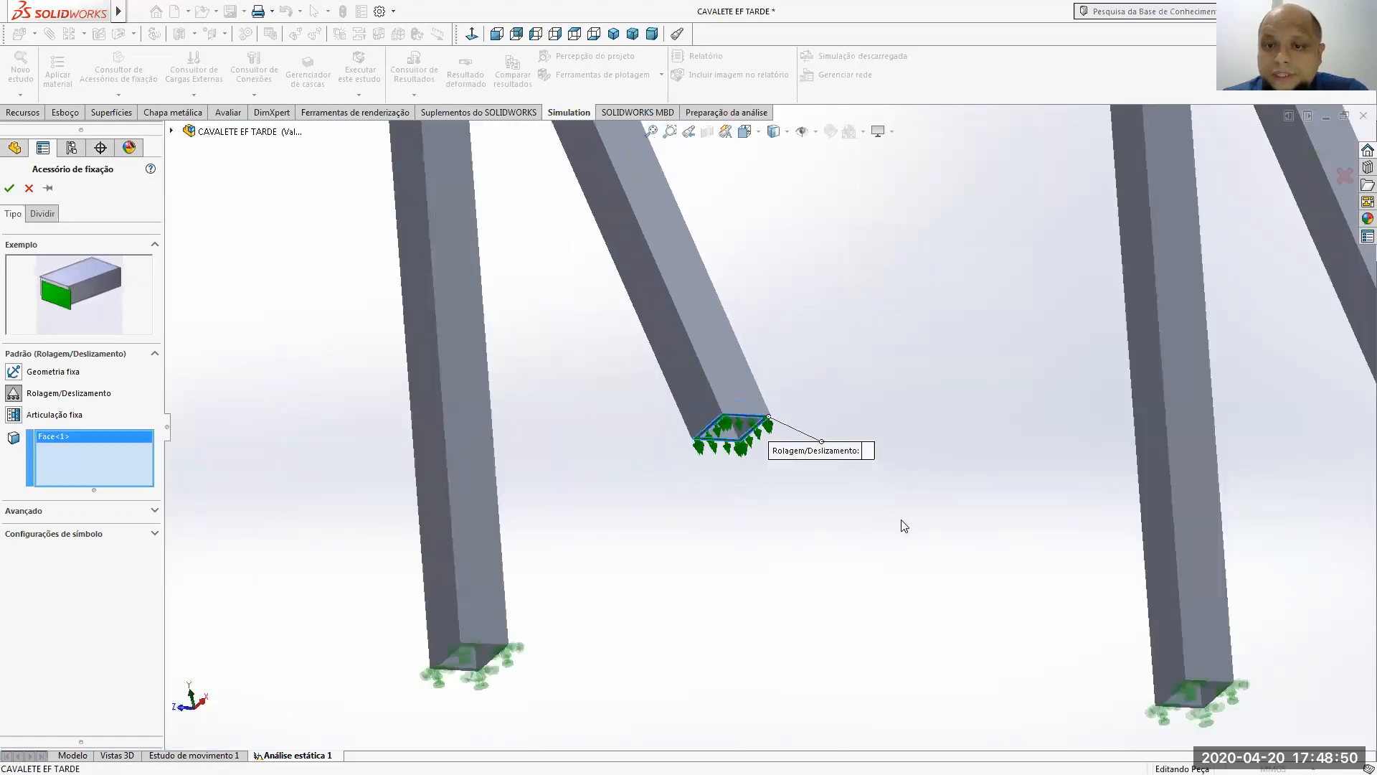
scroll(1137, 445, down, 8)
scroll(1033, 419, down, 5)
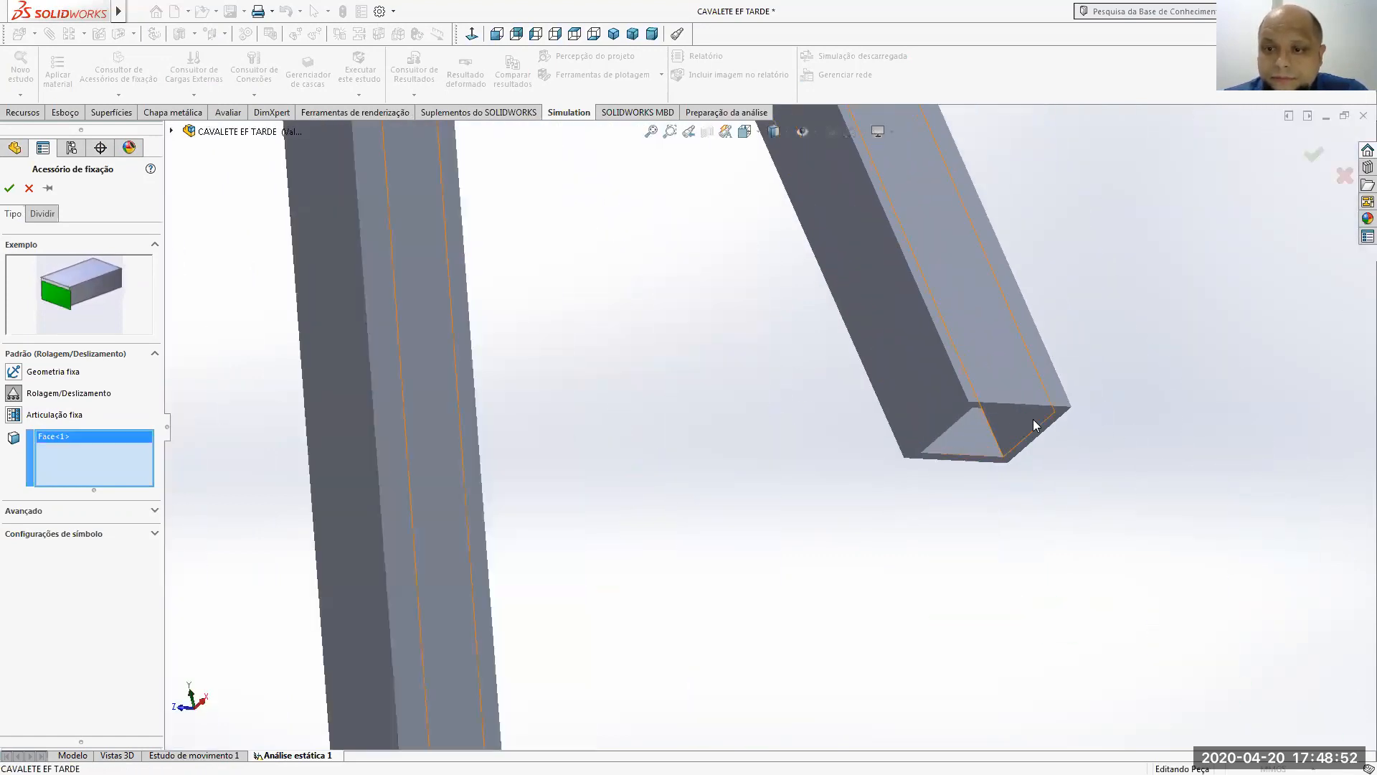
click(1050, 406)
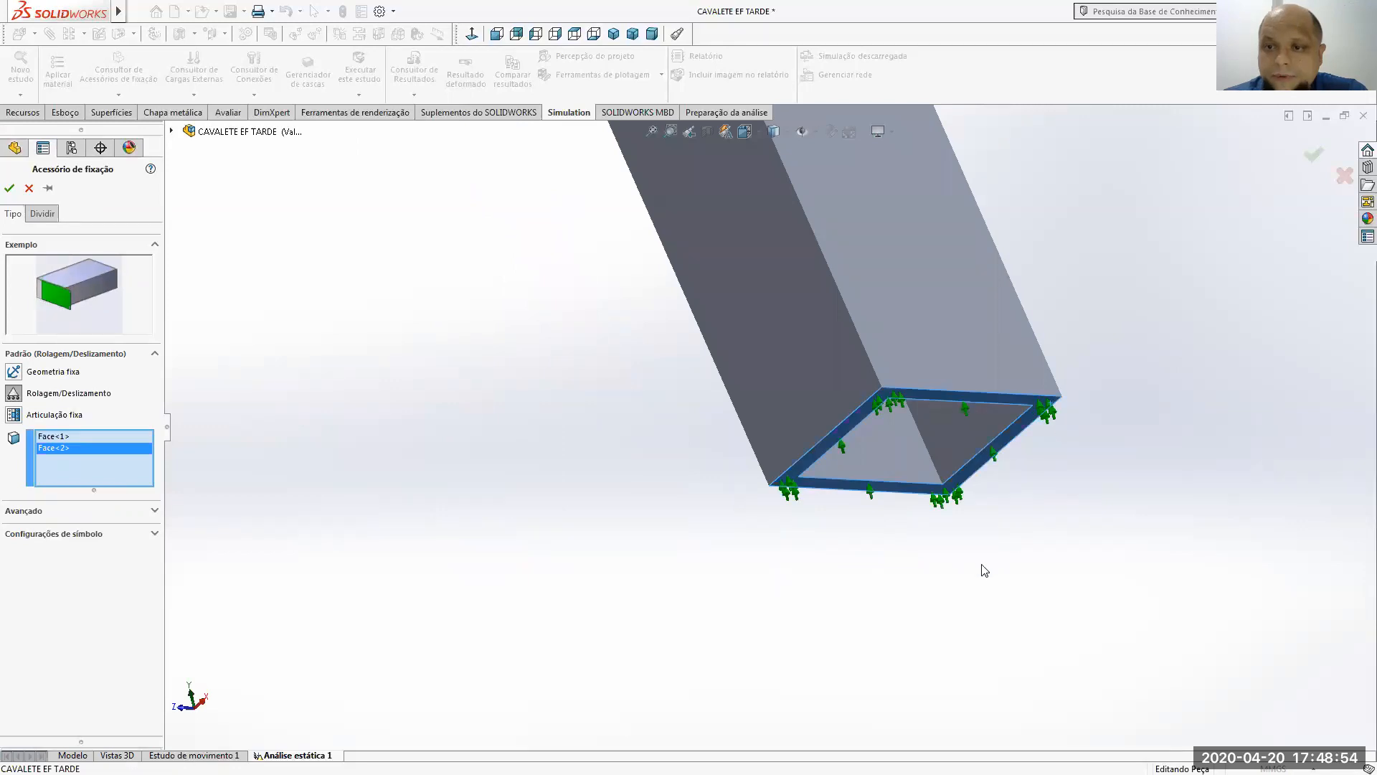
scroll(984, 574, up, 5)
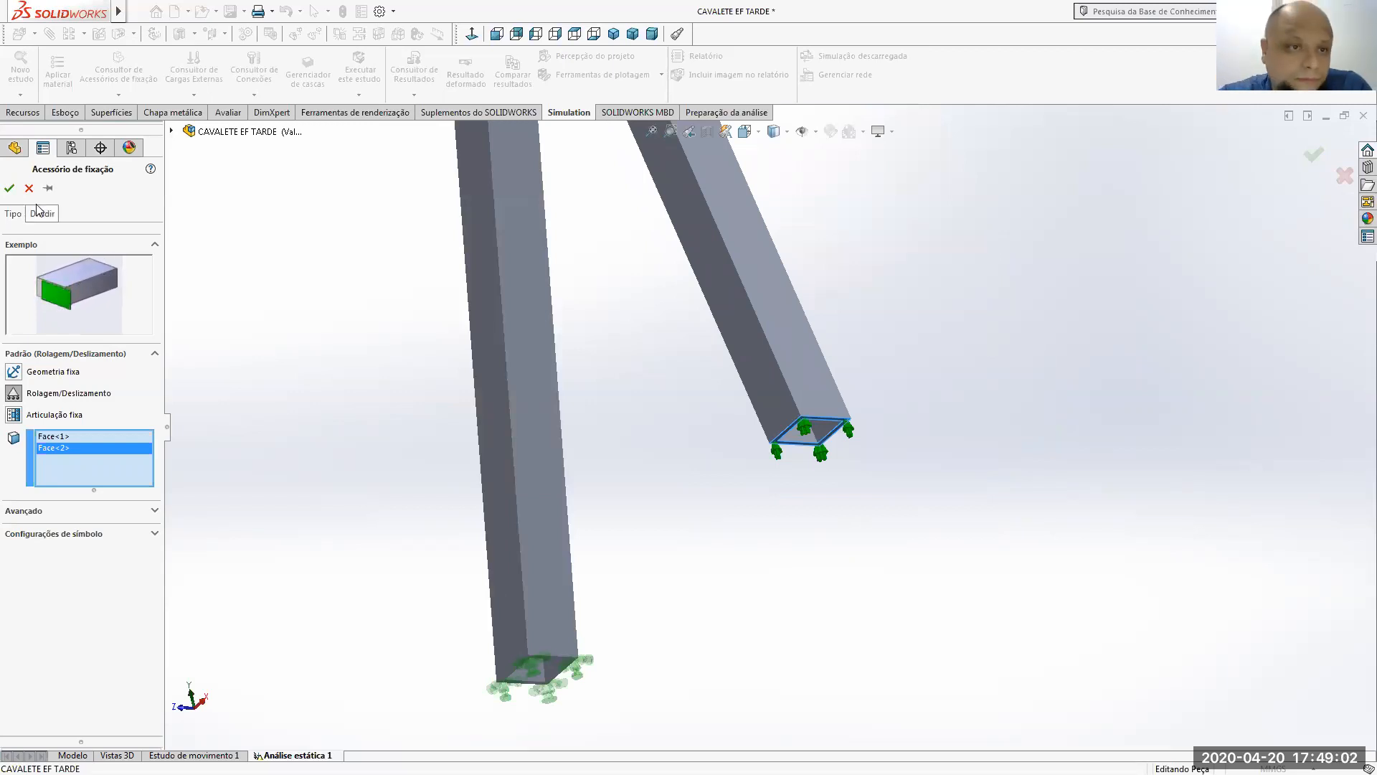
click(10, 186)
- Show the whole trestle in isometric view and rerun the static study with the new supports
click(466, 72)
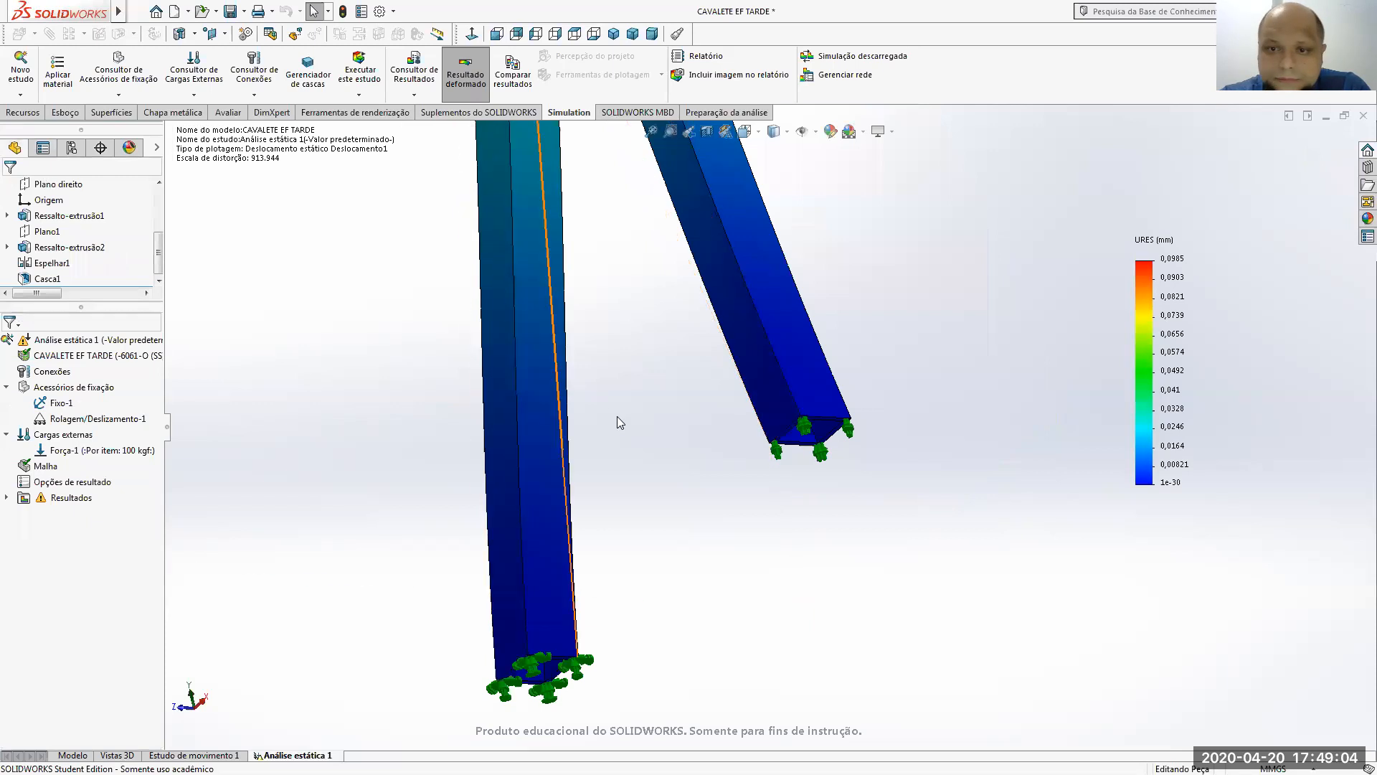
scroll(630, 441, up, 3)
mouse_move(573, 406)
middle_down()
mouse_move(591, 470)
mouse_move(593, 415)
middle_up()
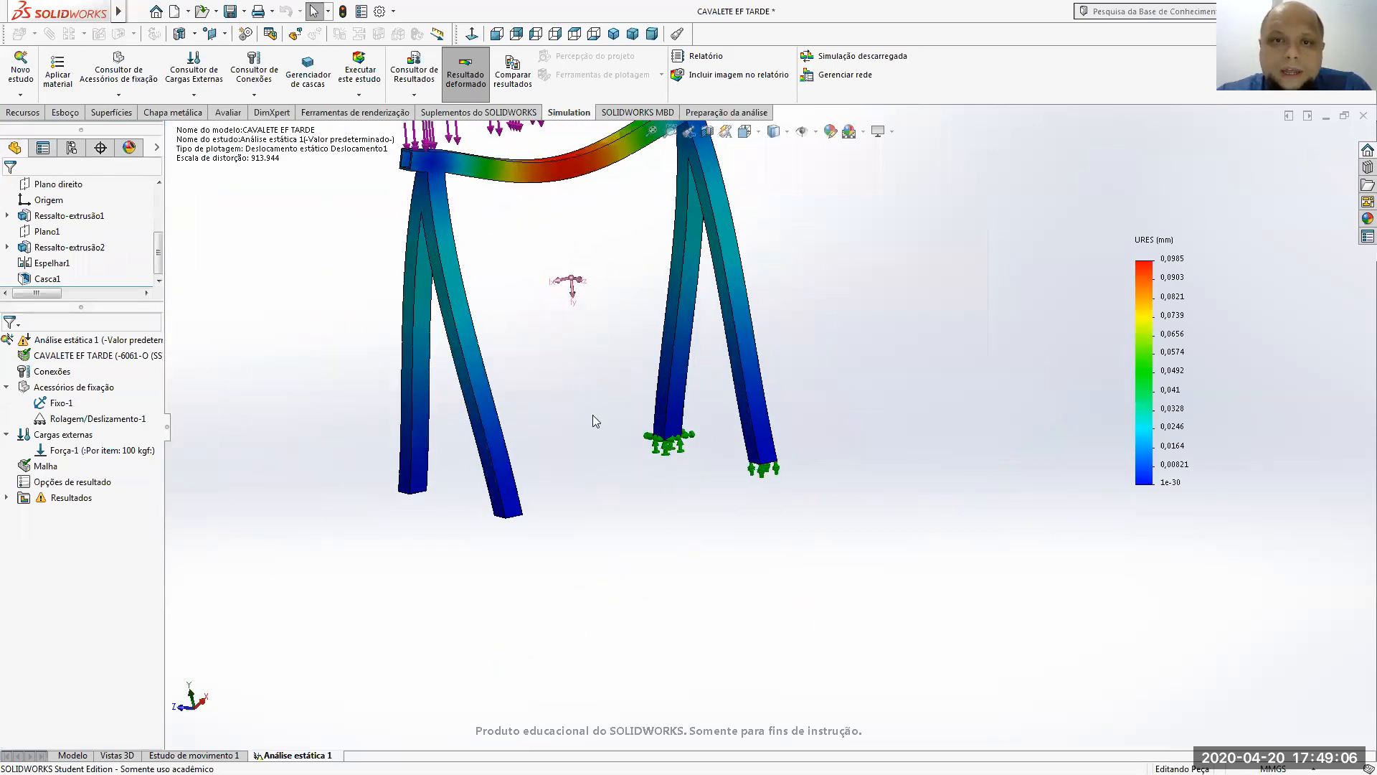
scroll(592, 414, up, 1)
click(613, 36)
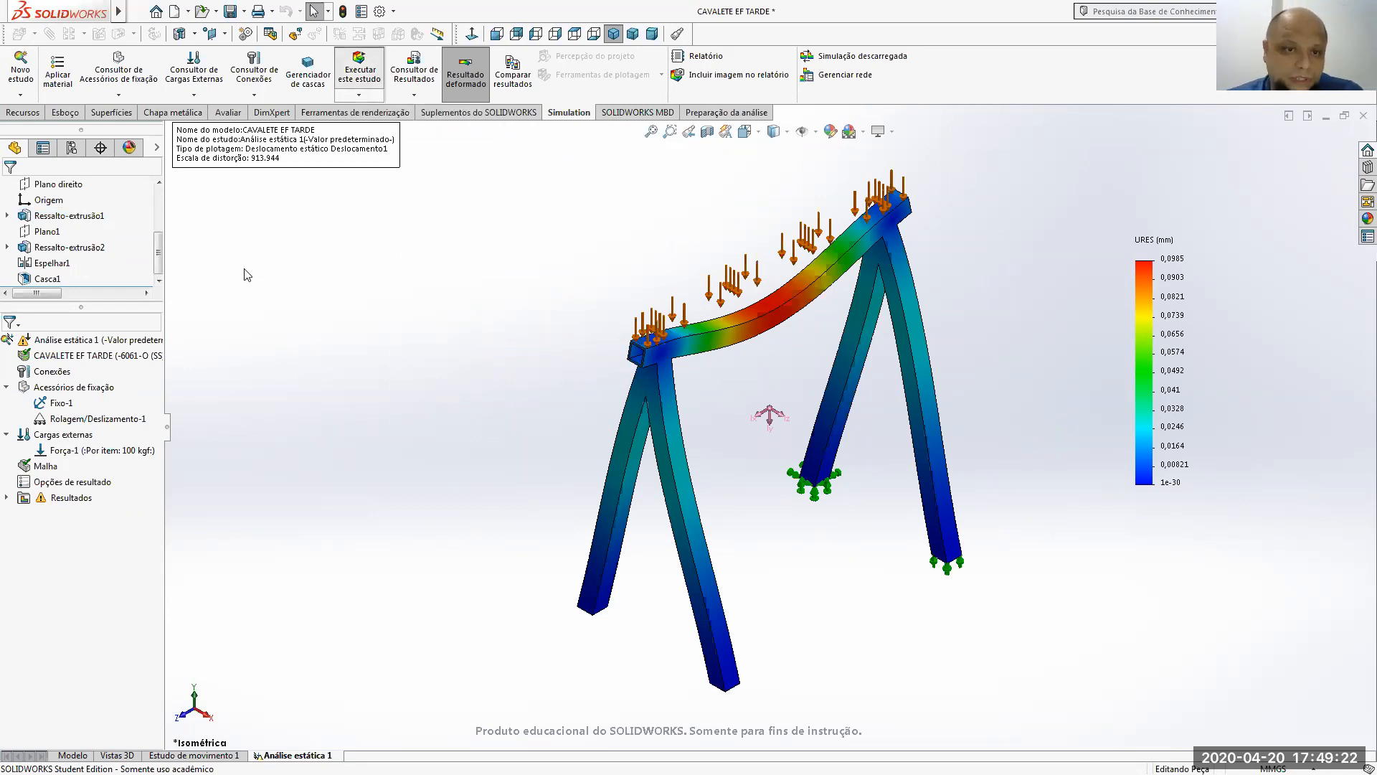
click(360, 72)
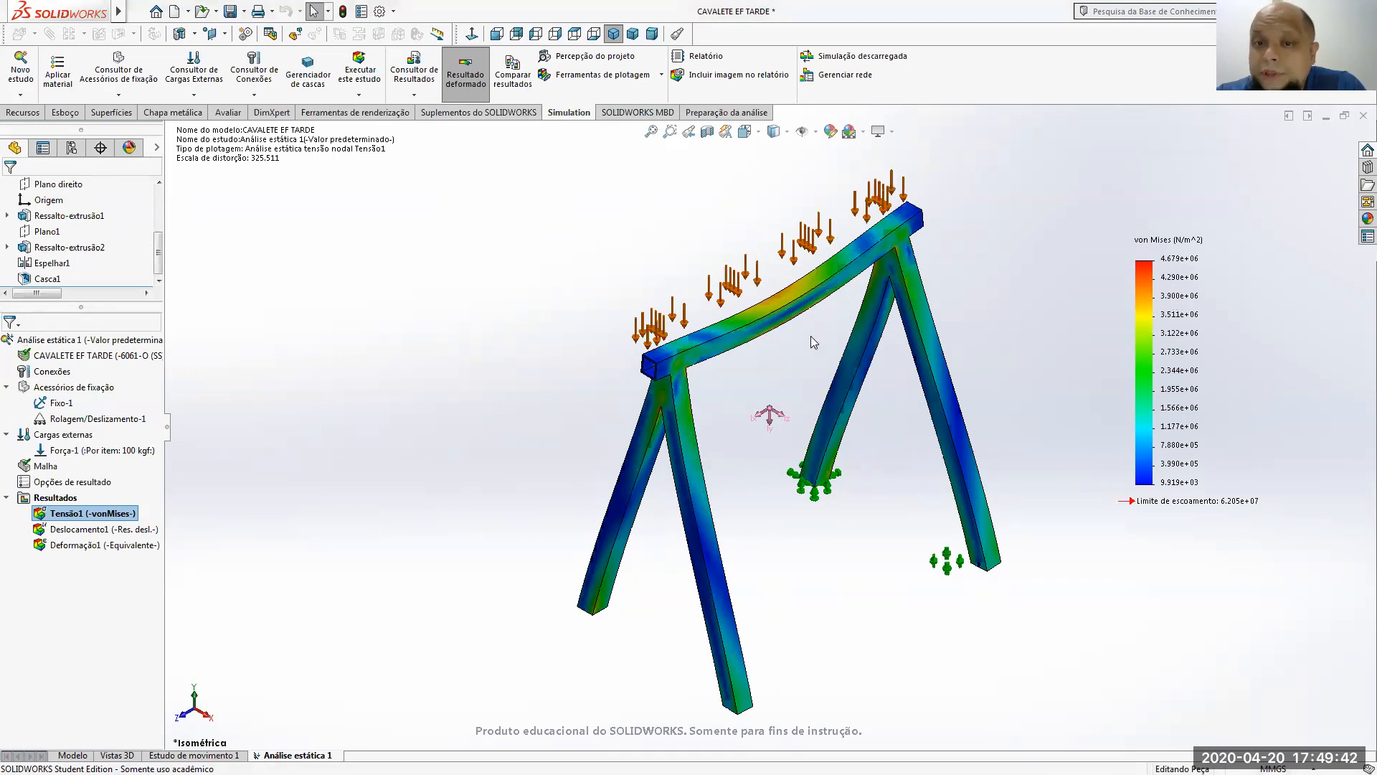
- Examine the von Mises stress where the legs join under the beam, and show the displacement plot for the whole trestle
scroll(649, 439, down, 10)
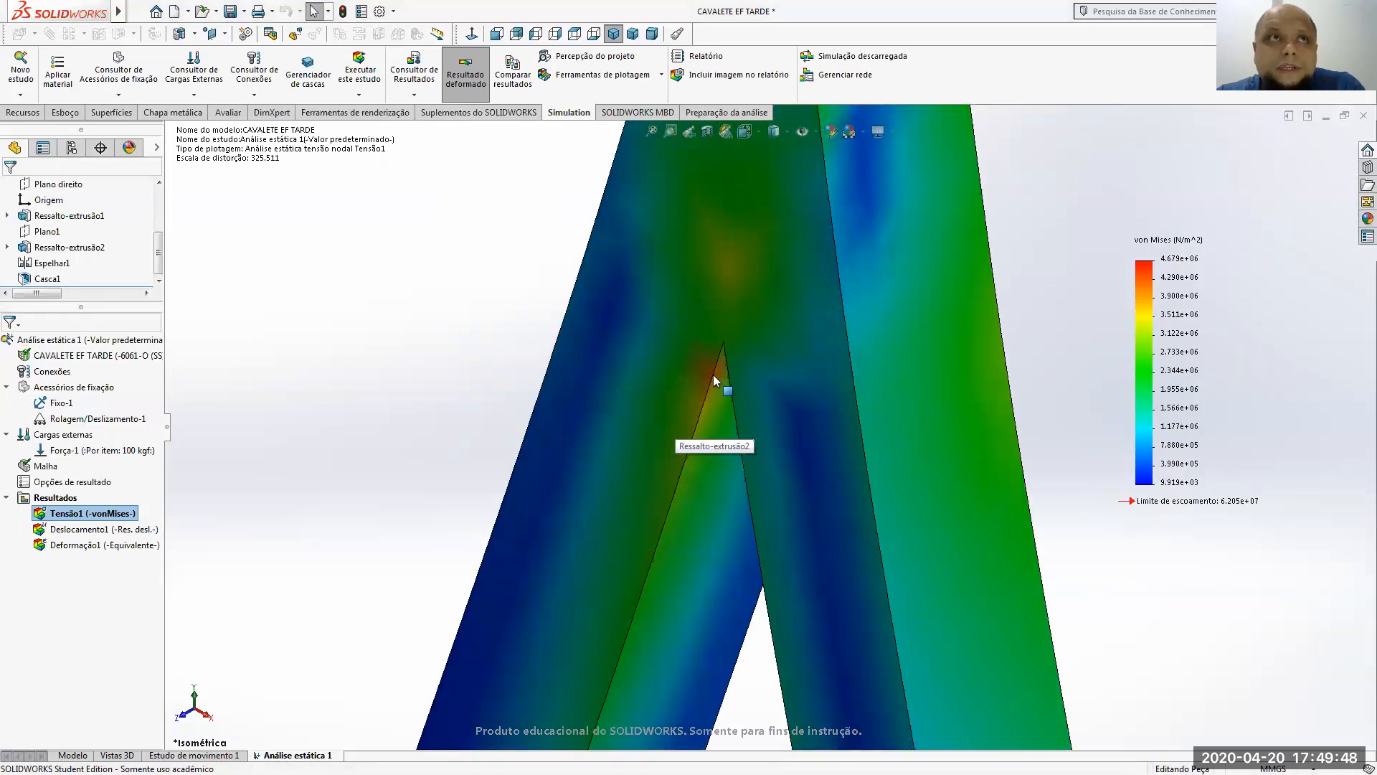
scroll(1119, 482, up, 5)
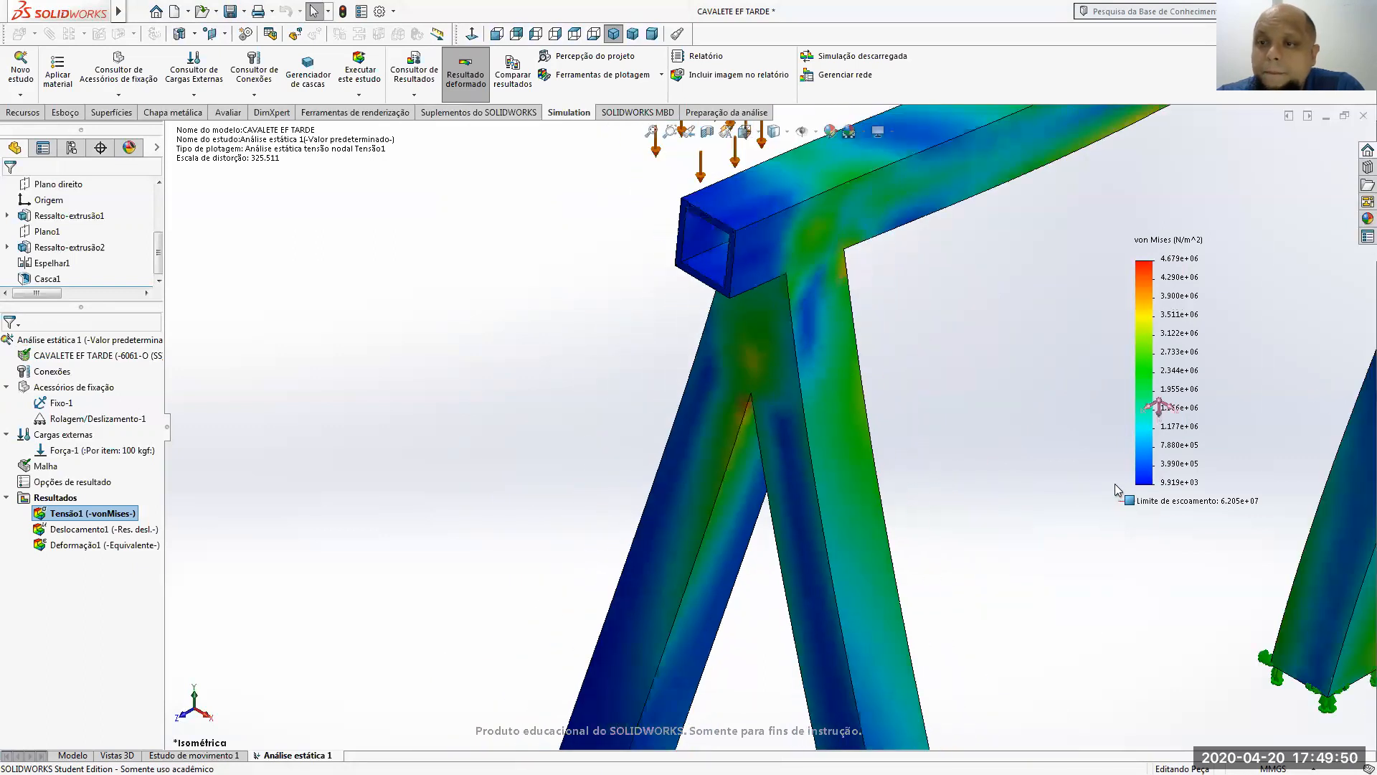
key(f)
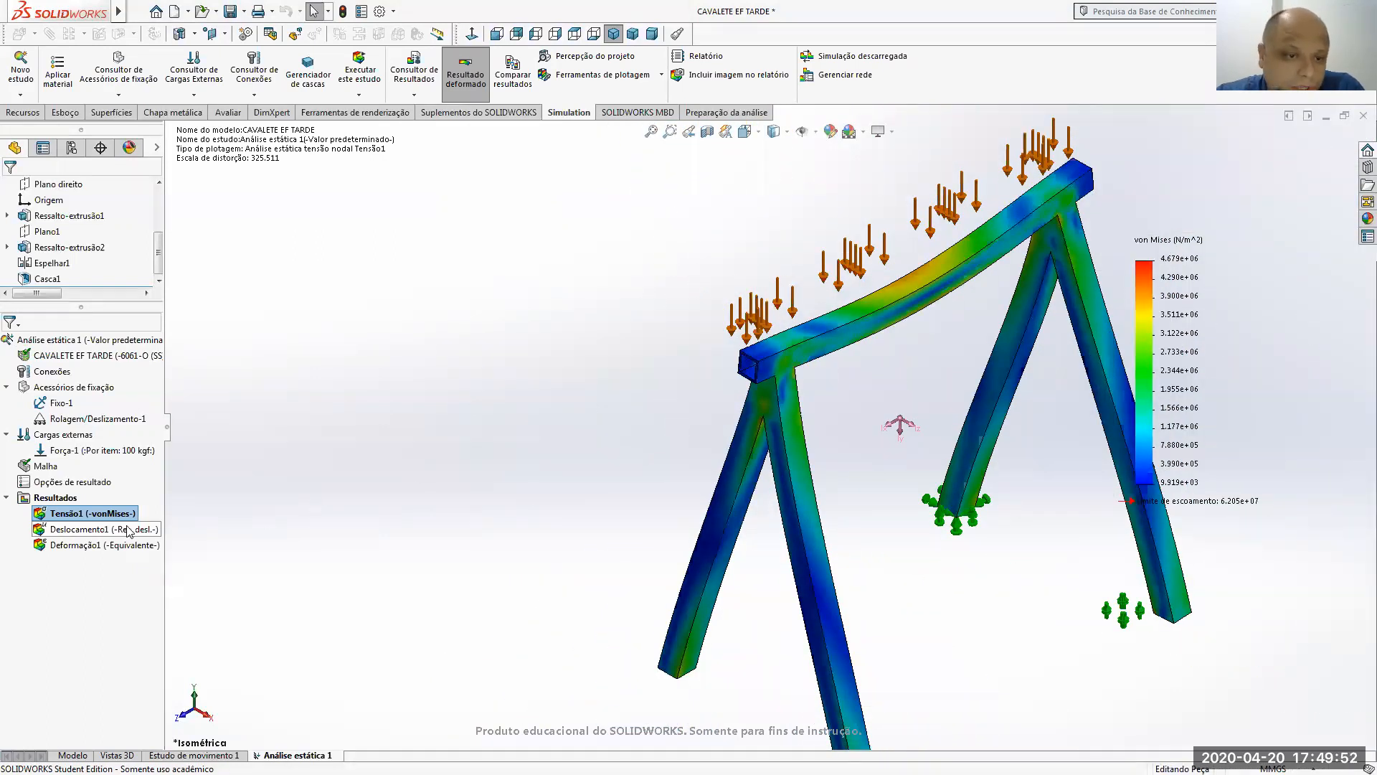
right_click(126, 529)
click(149, 536)
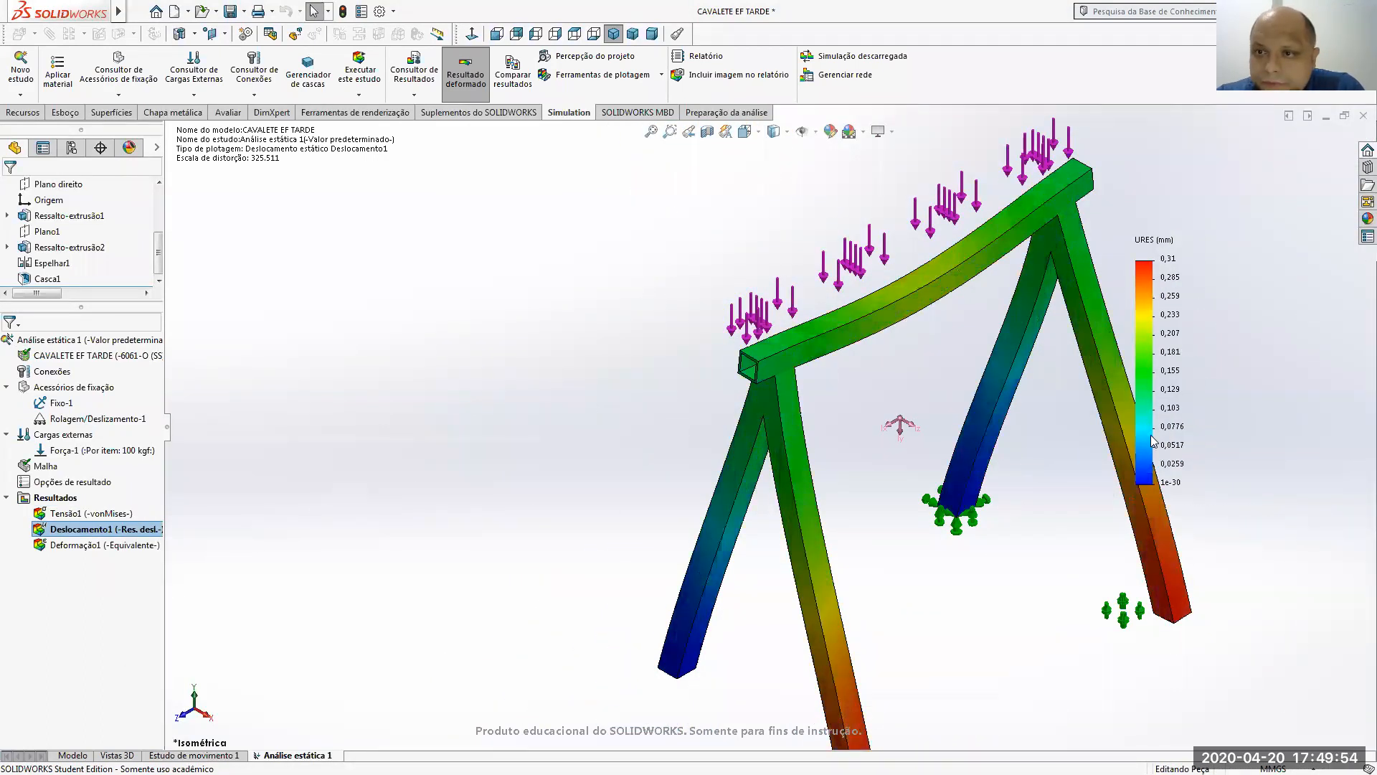
scroll(936, 410, up, 3)
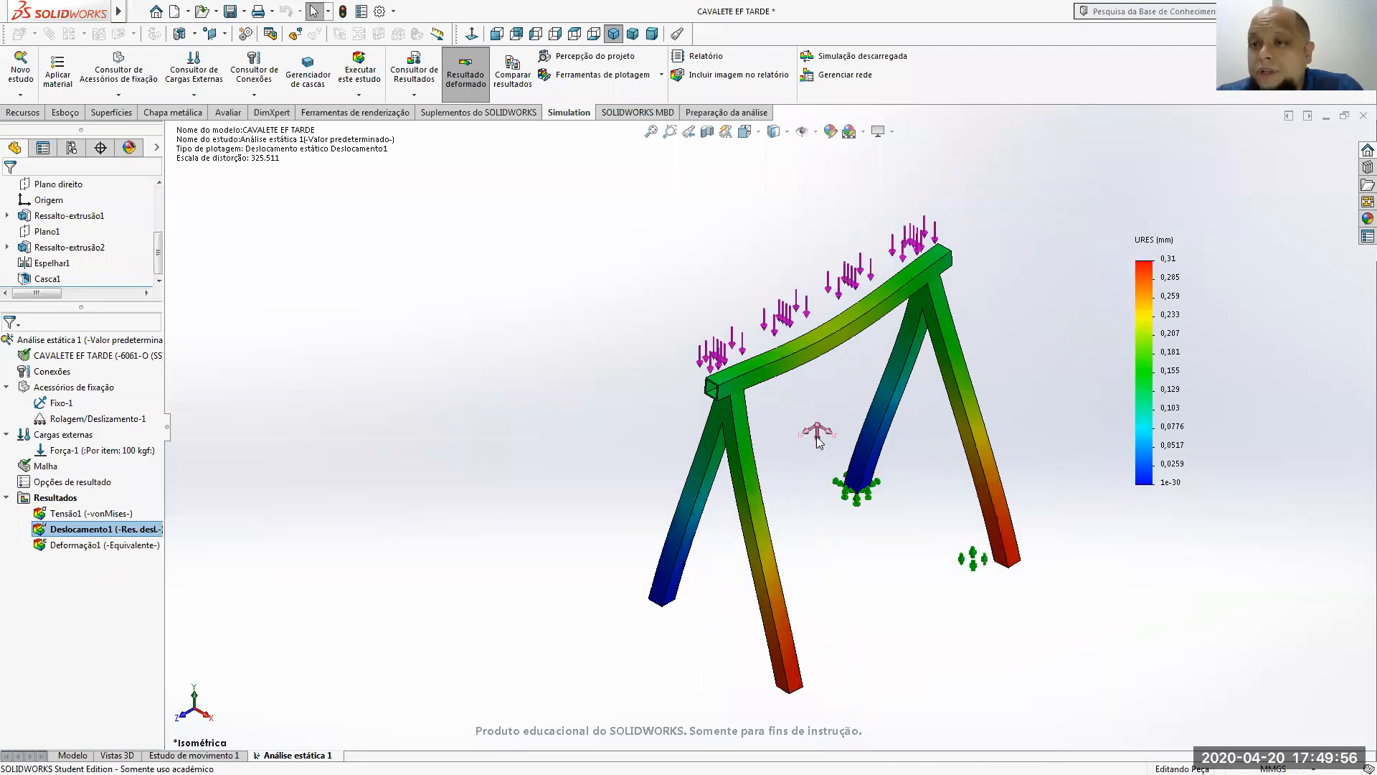
scroll(816, 441, down, 1)
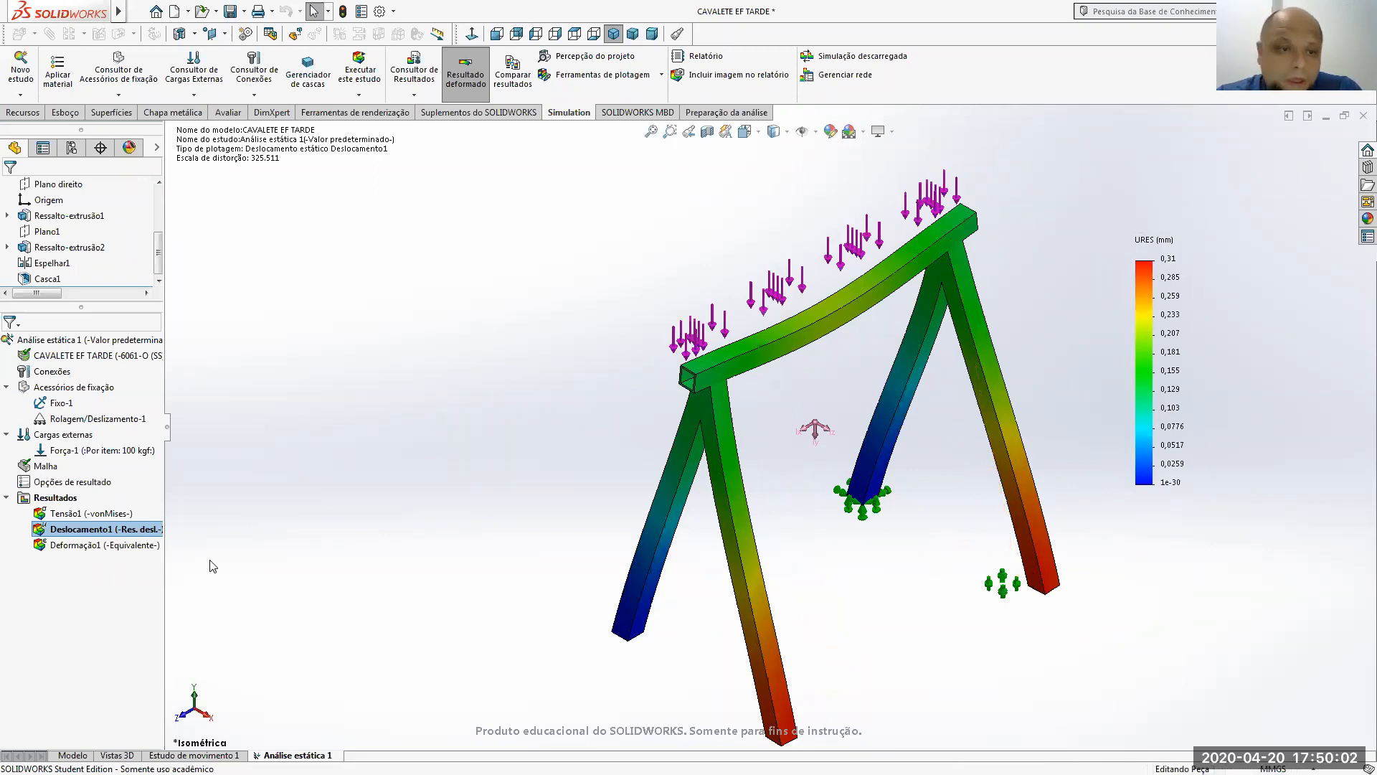
- Animate the displacement plot, end the animation, and return from the study to the model
right_click(114, 529)
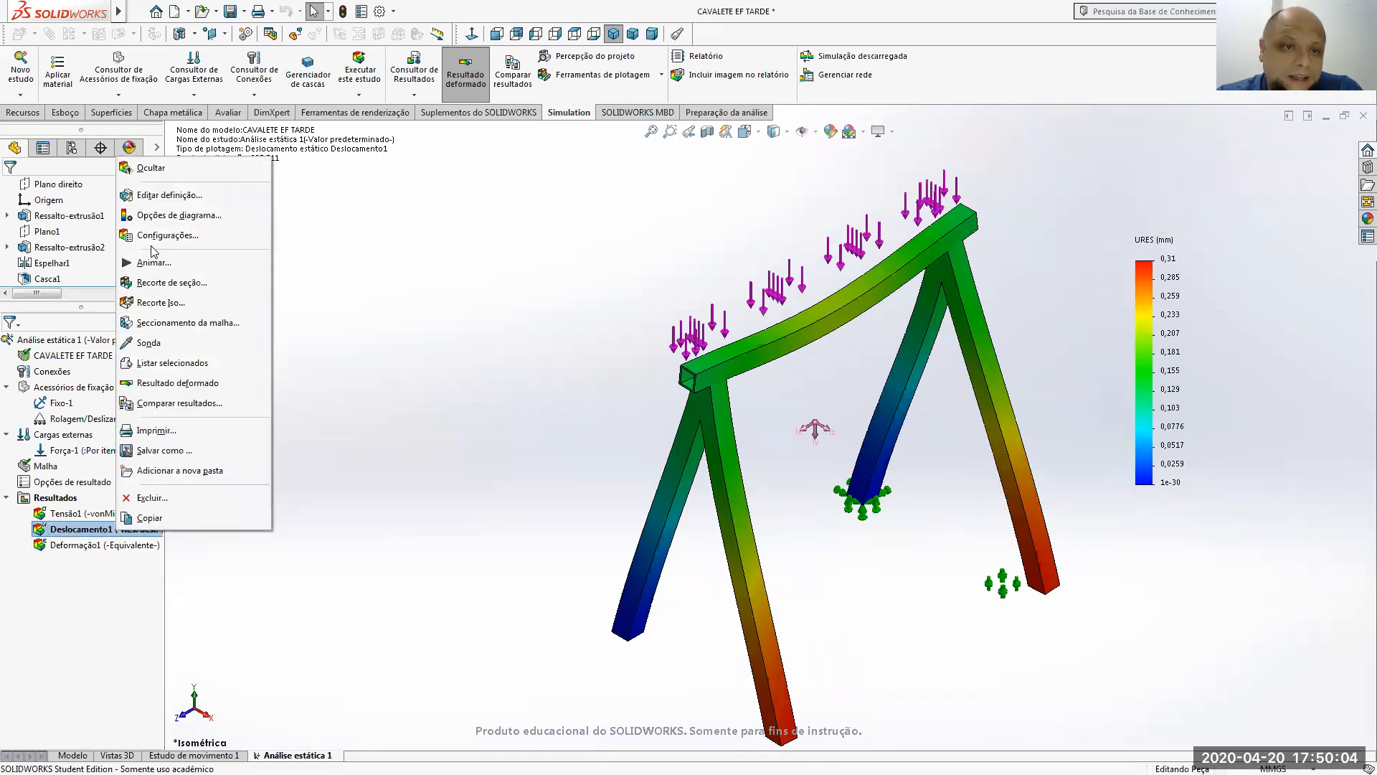
click(148, 262)
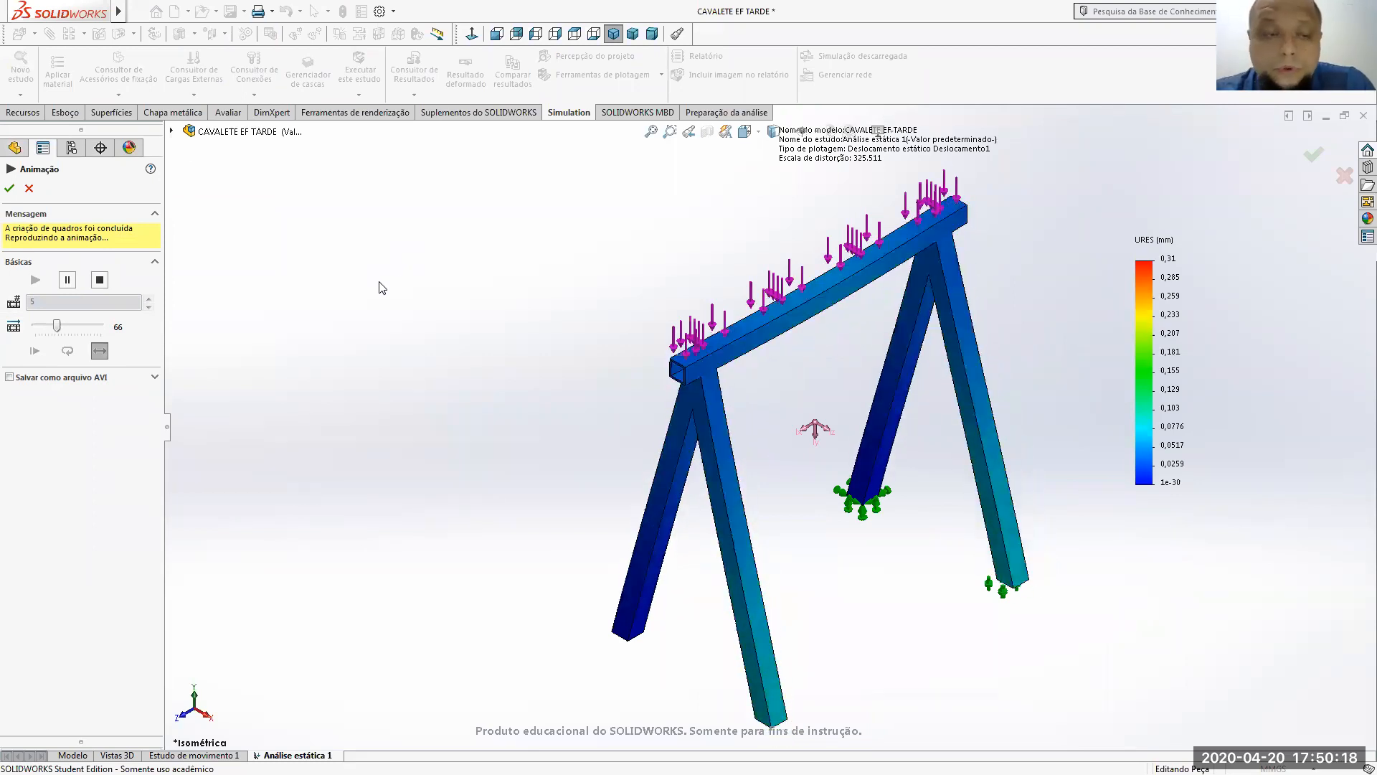
click(10, 188)
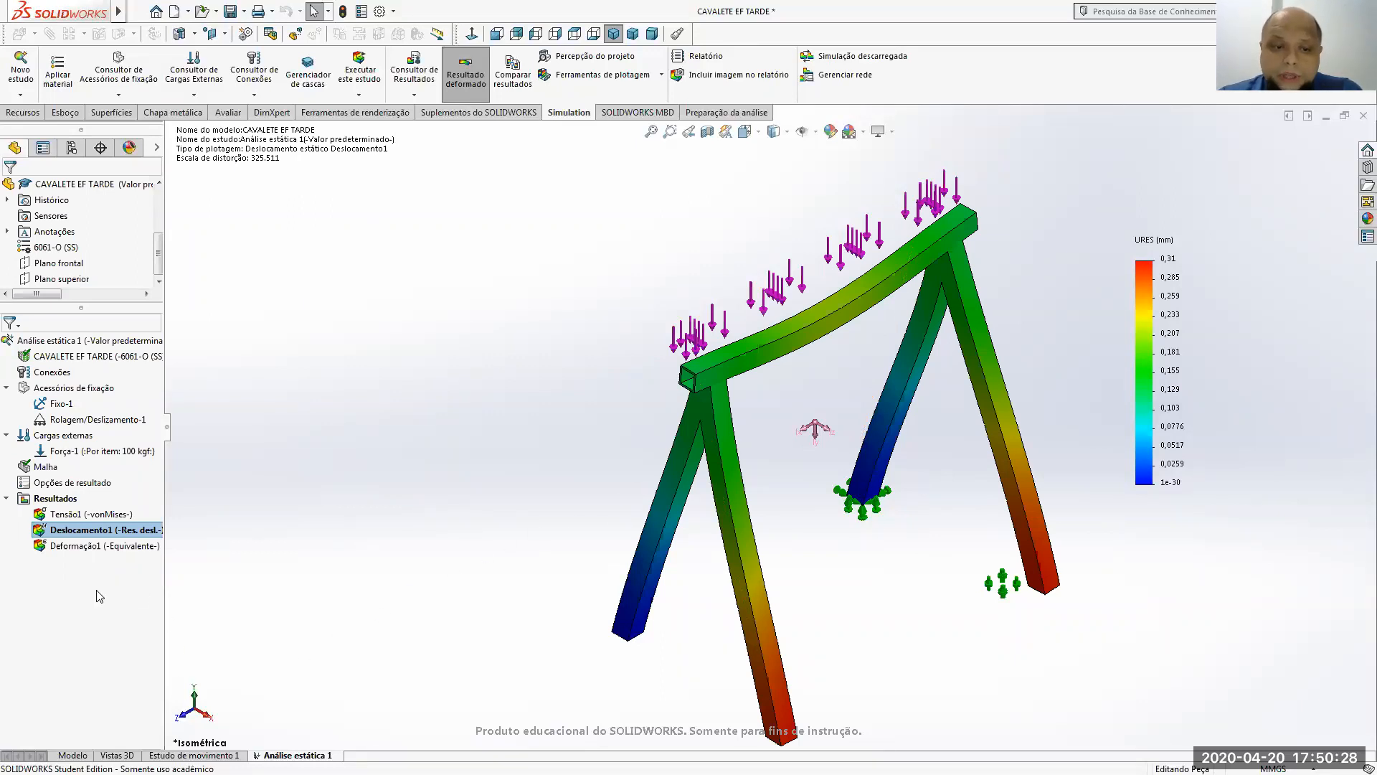
click(72, 755)
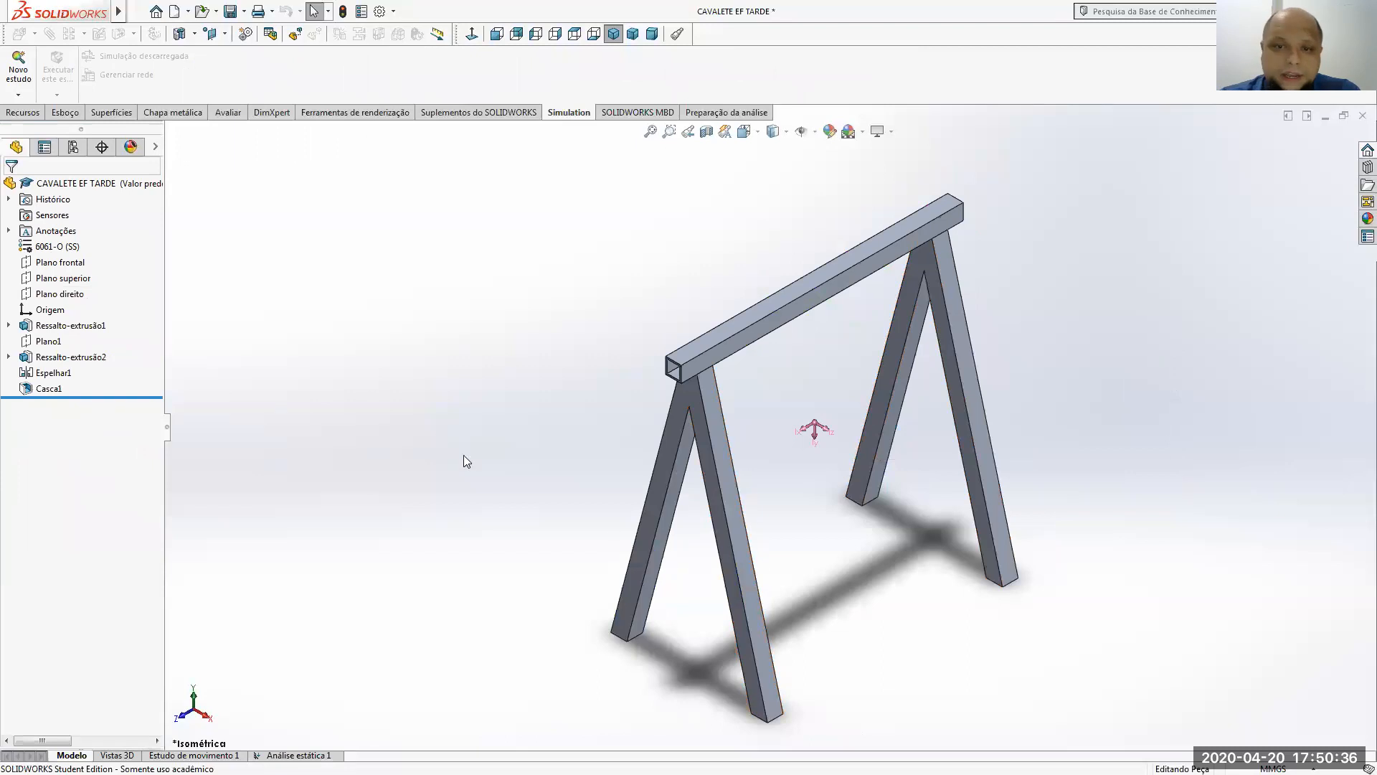
- Sketch a closed crossbar profile about 55 mm high between the two legs, near their feet, on the outer face of the front leg pair
right_click(650, 520)
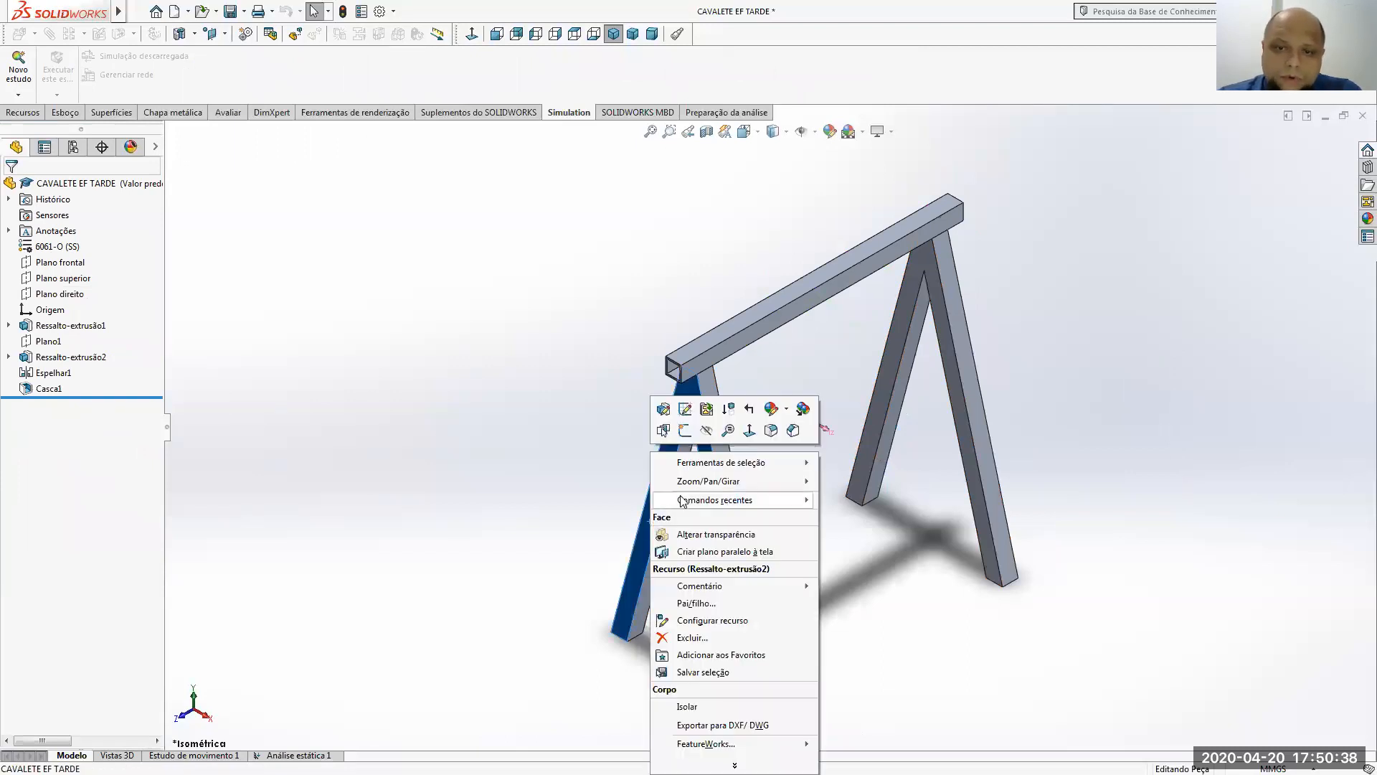
click(749, 430)
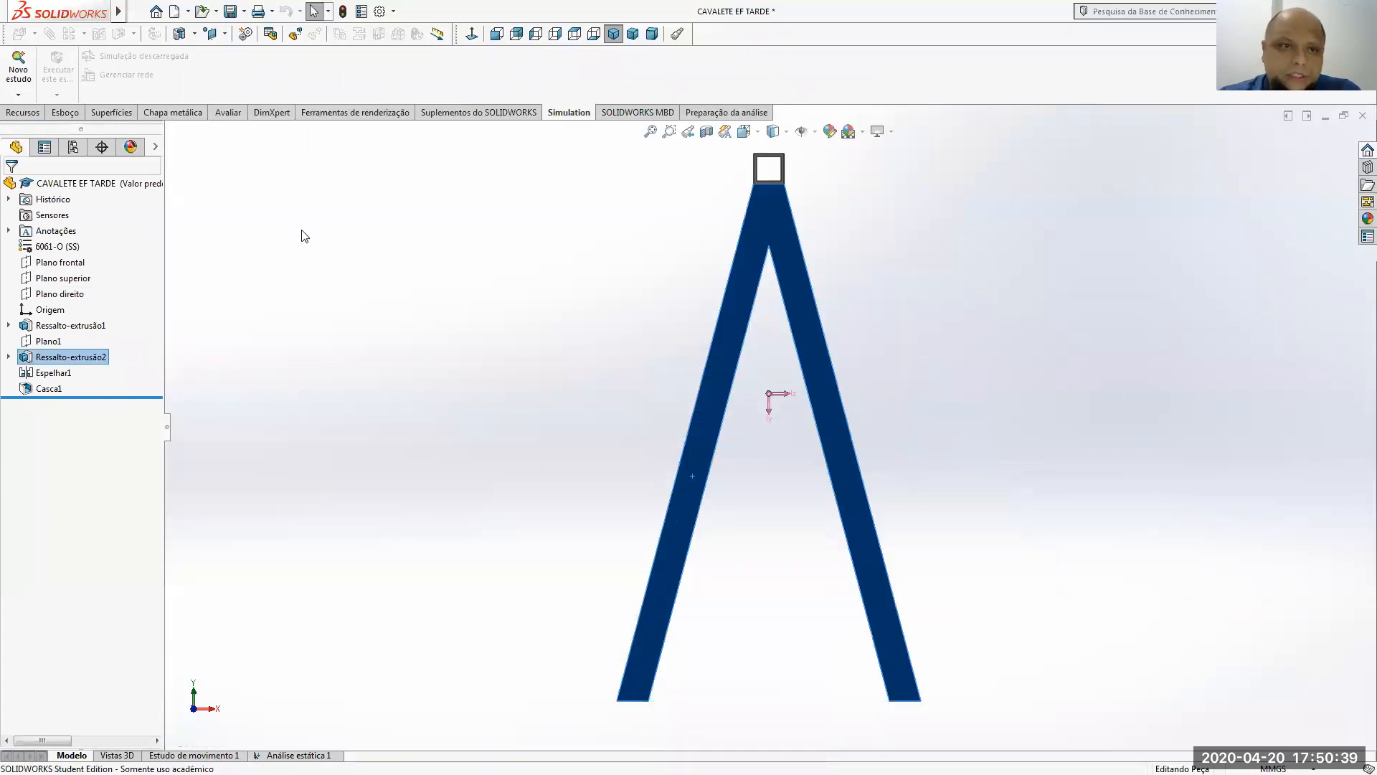
click(65, 113)
click(19, 73)
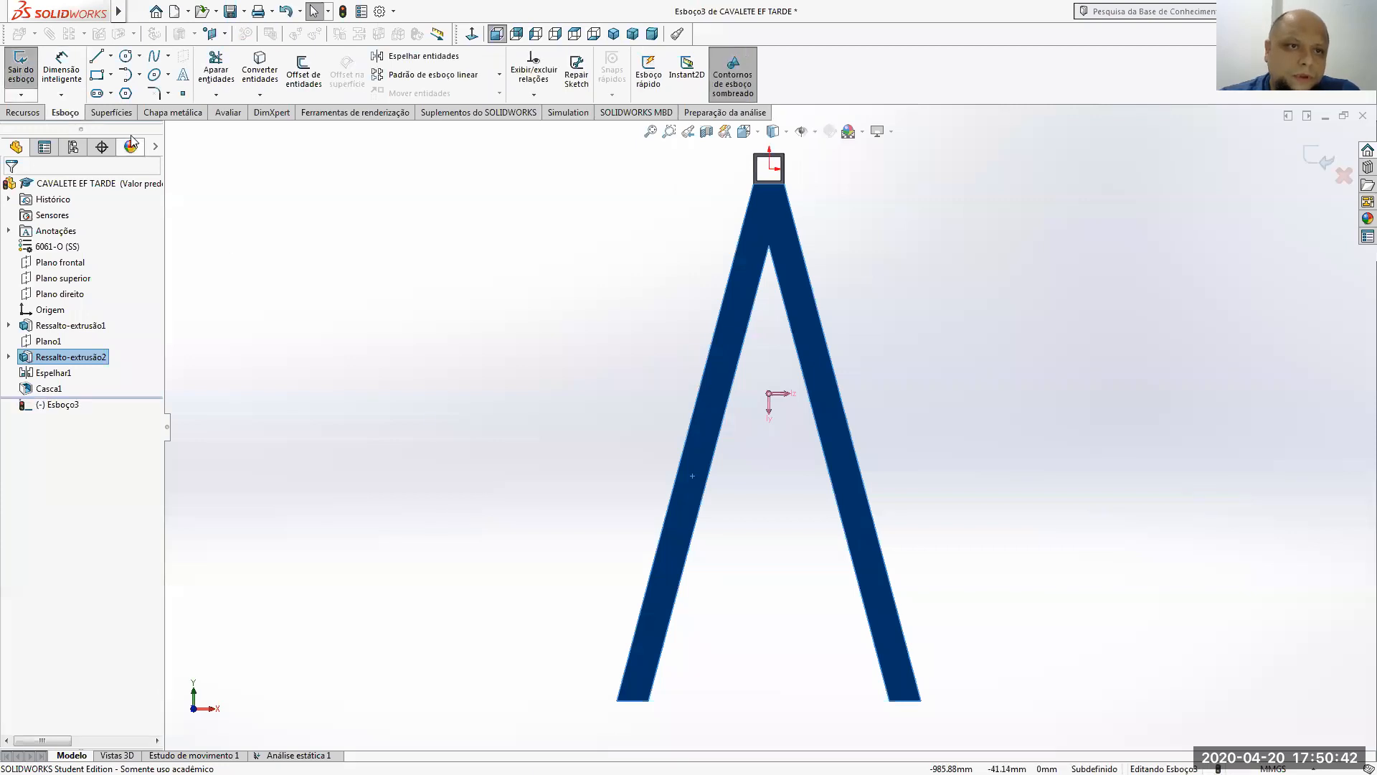
click(97, 56)
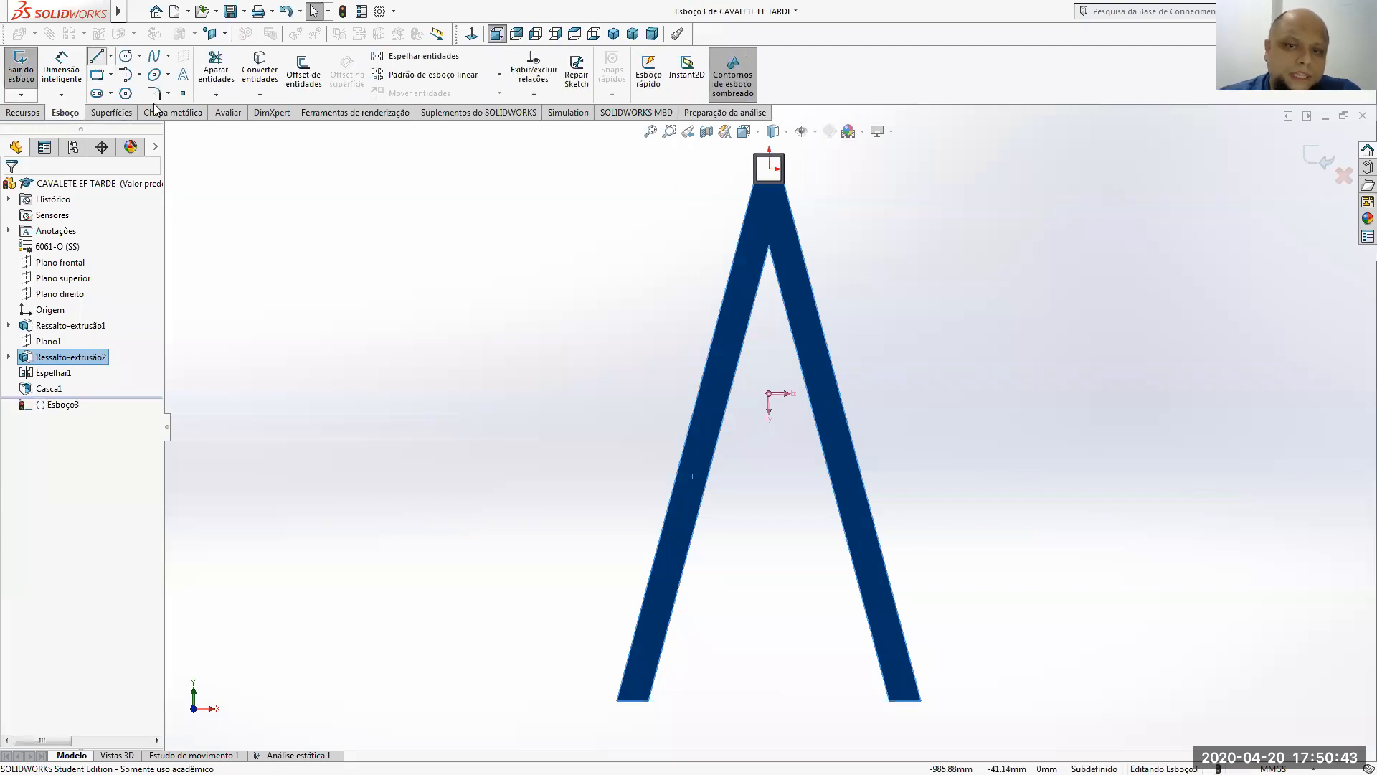
click(682, 576)
click(857, 576)
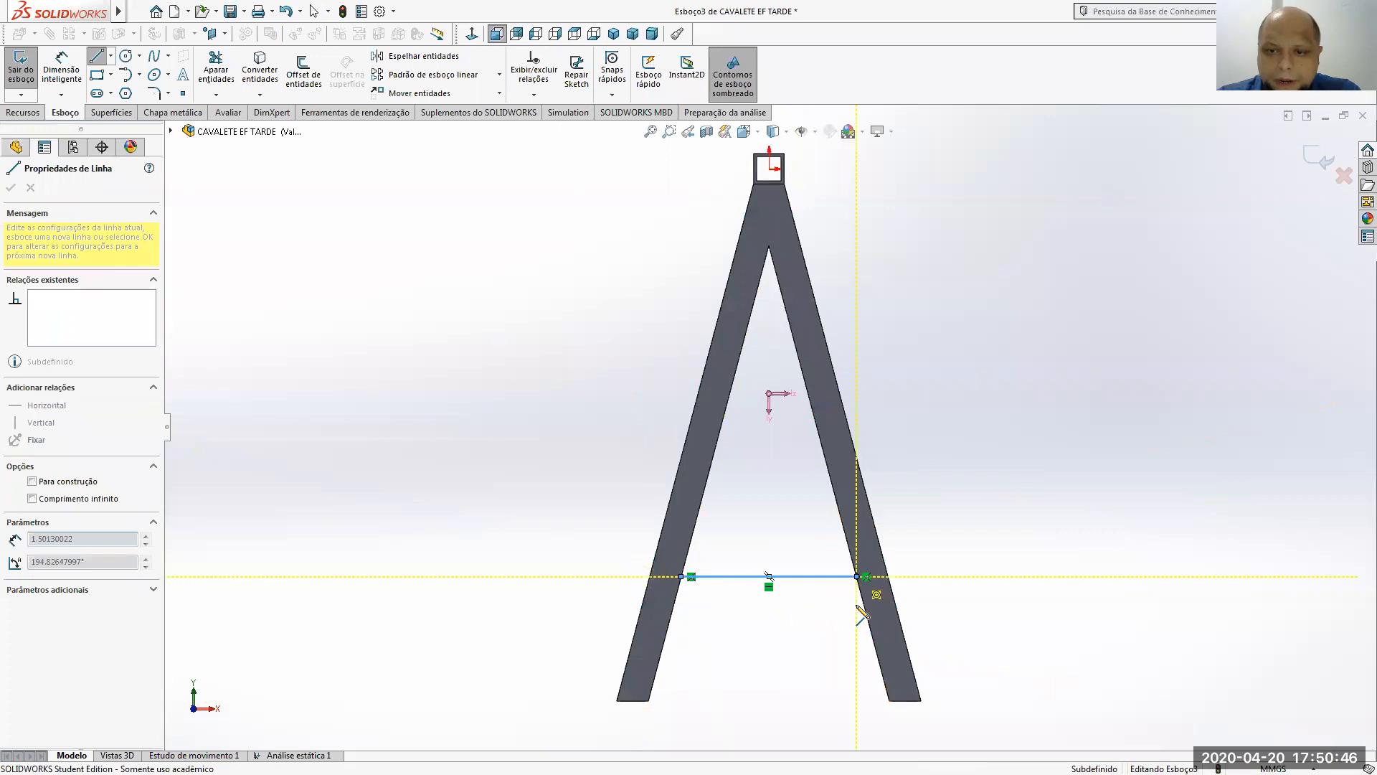
click(866, 610)
click(681, 609)
click(682, 577)
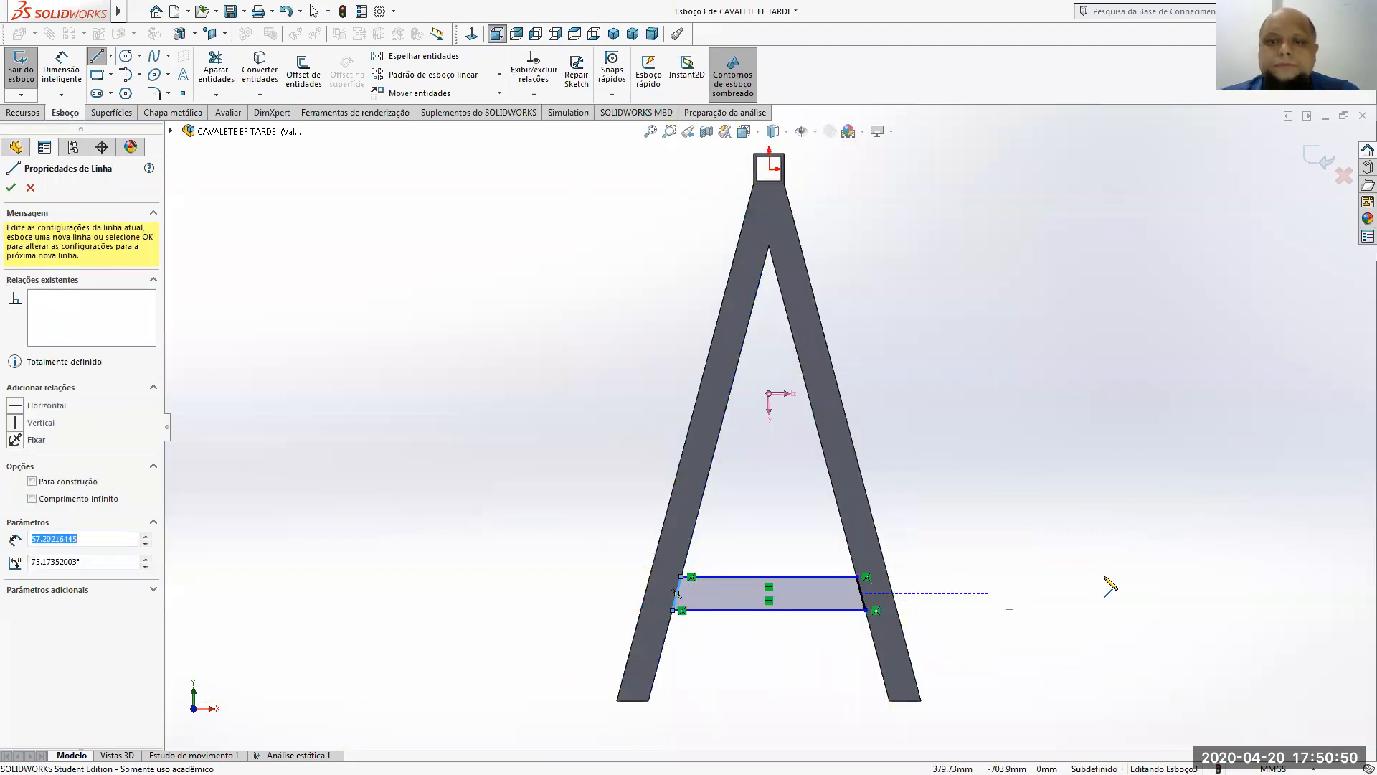
- Set the crossbar profile's height to 50 mm and leave the sketch, discarding its changes
click(60, 69)
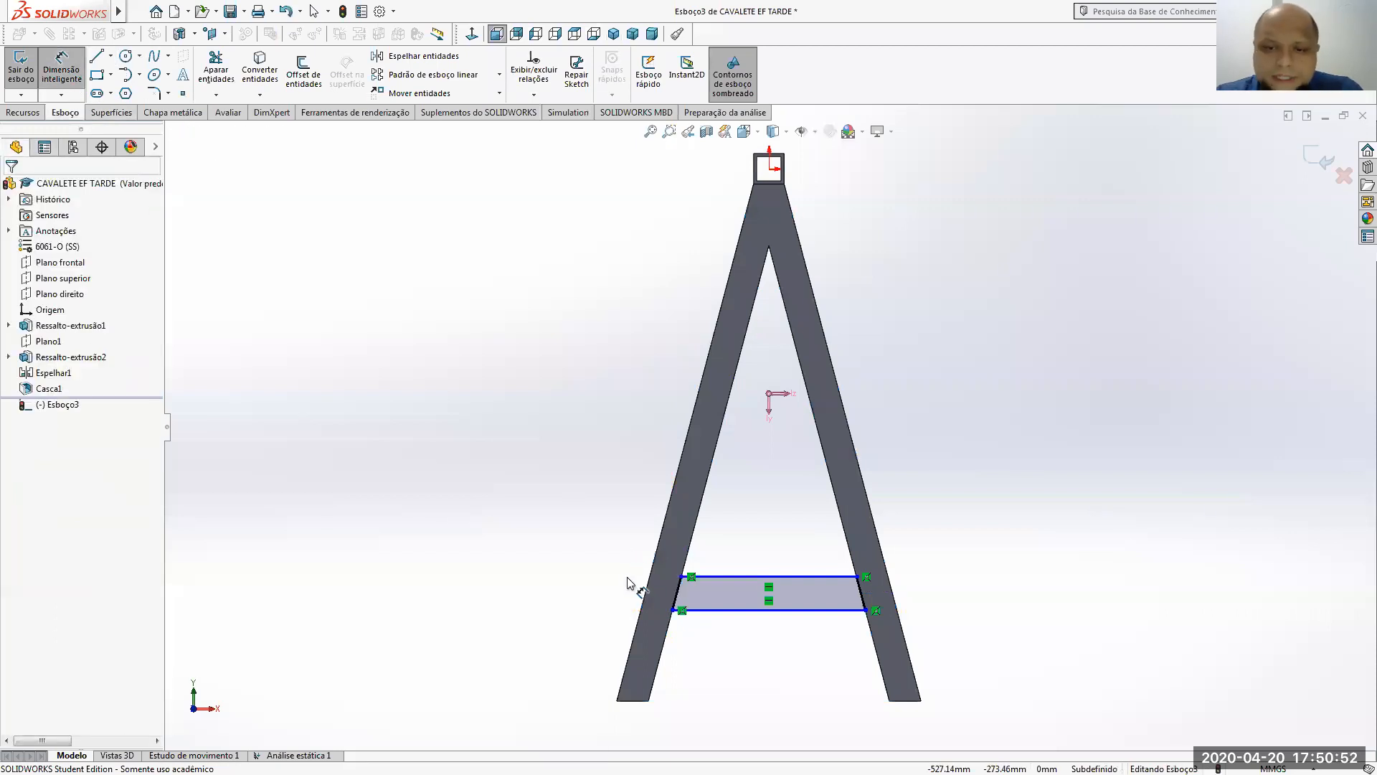
click(750, 610)
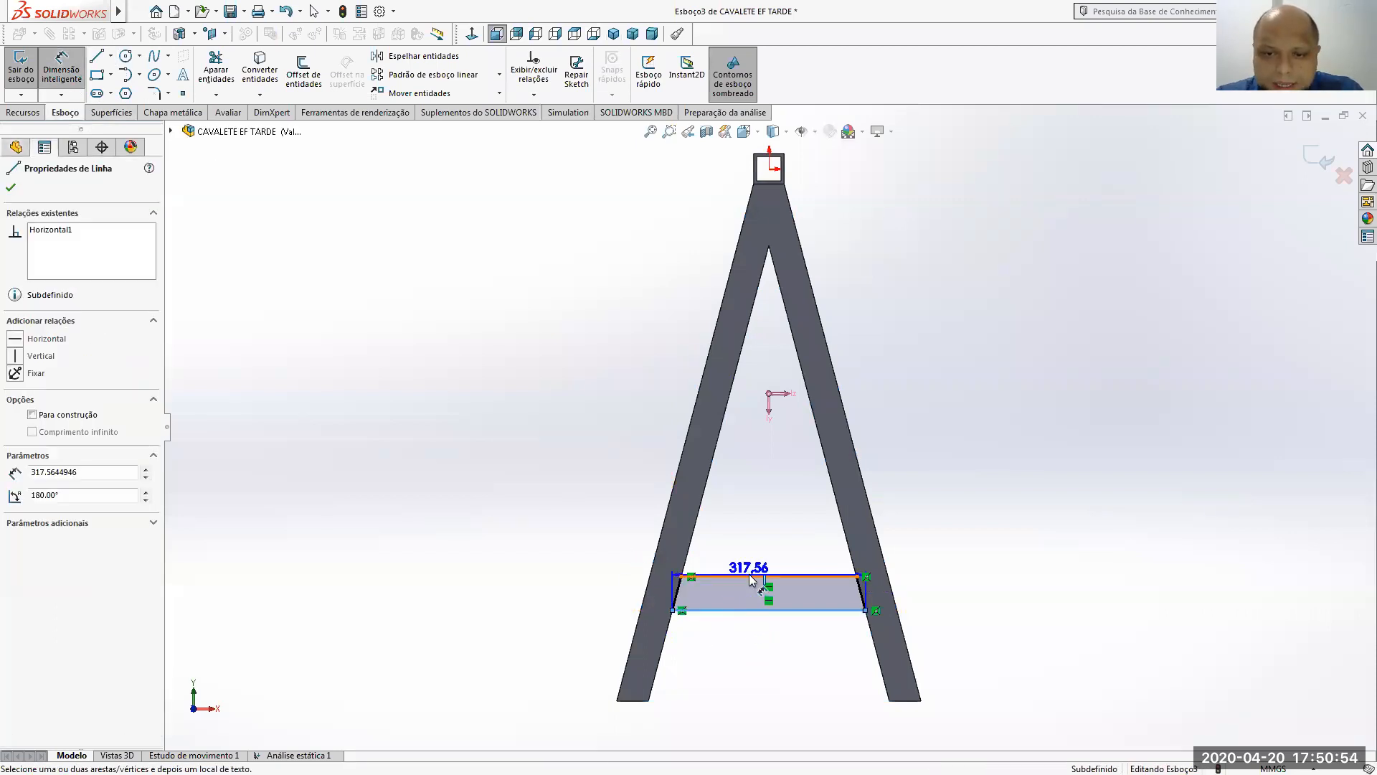
click(750, 576)
click(520, 592)
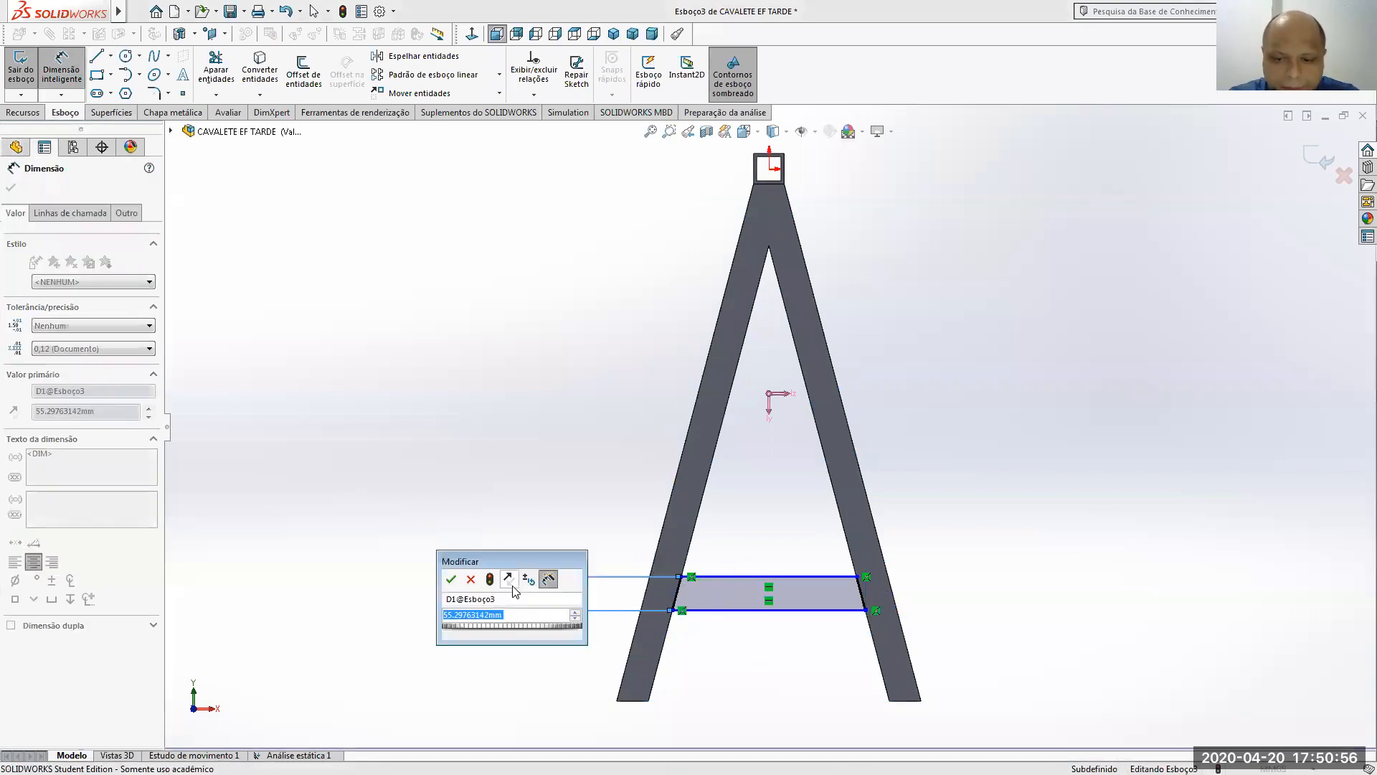
text(50)
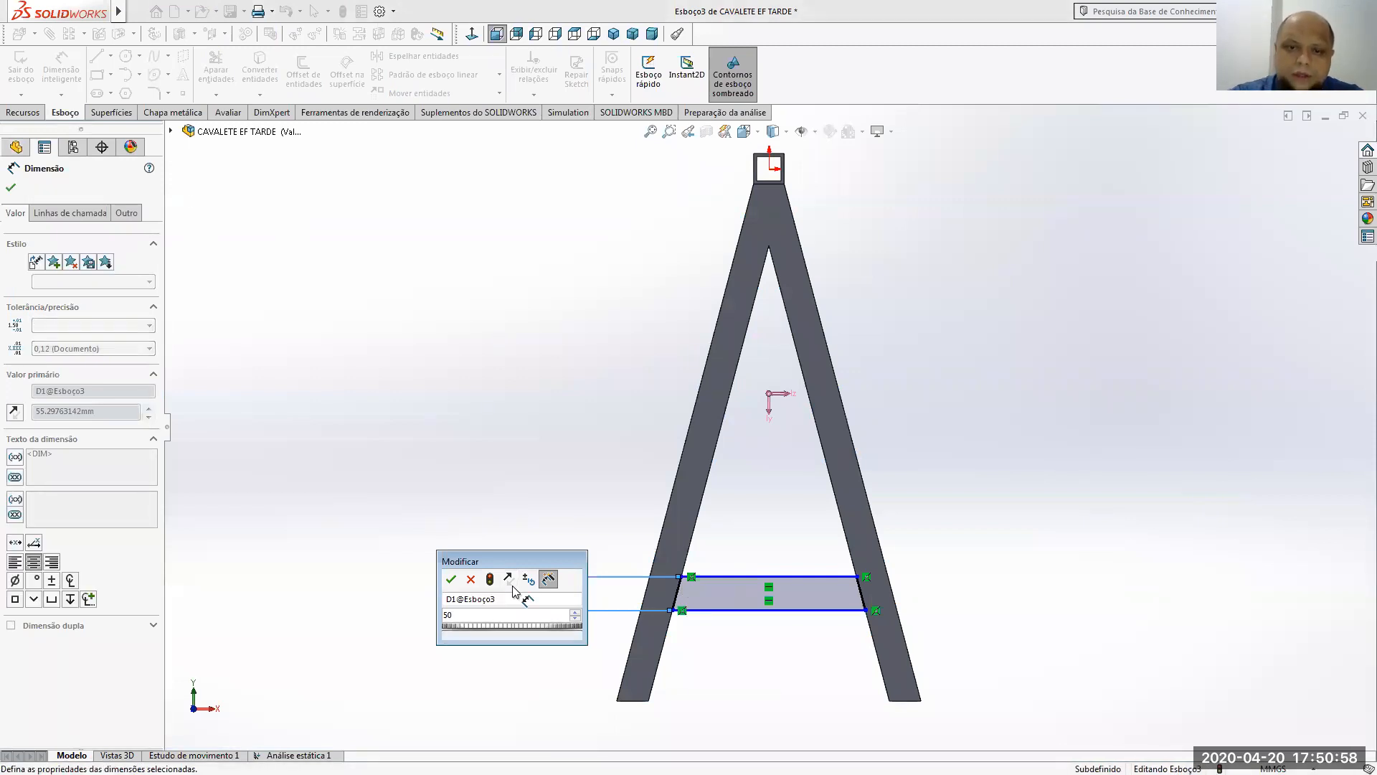
key(Return)
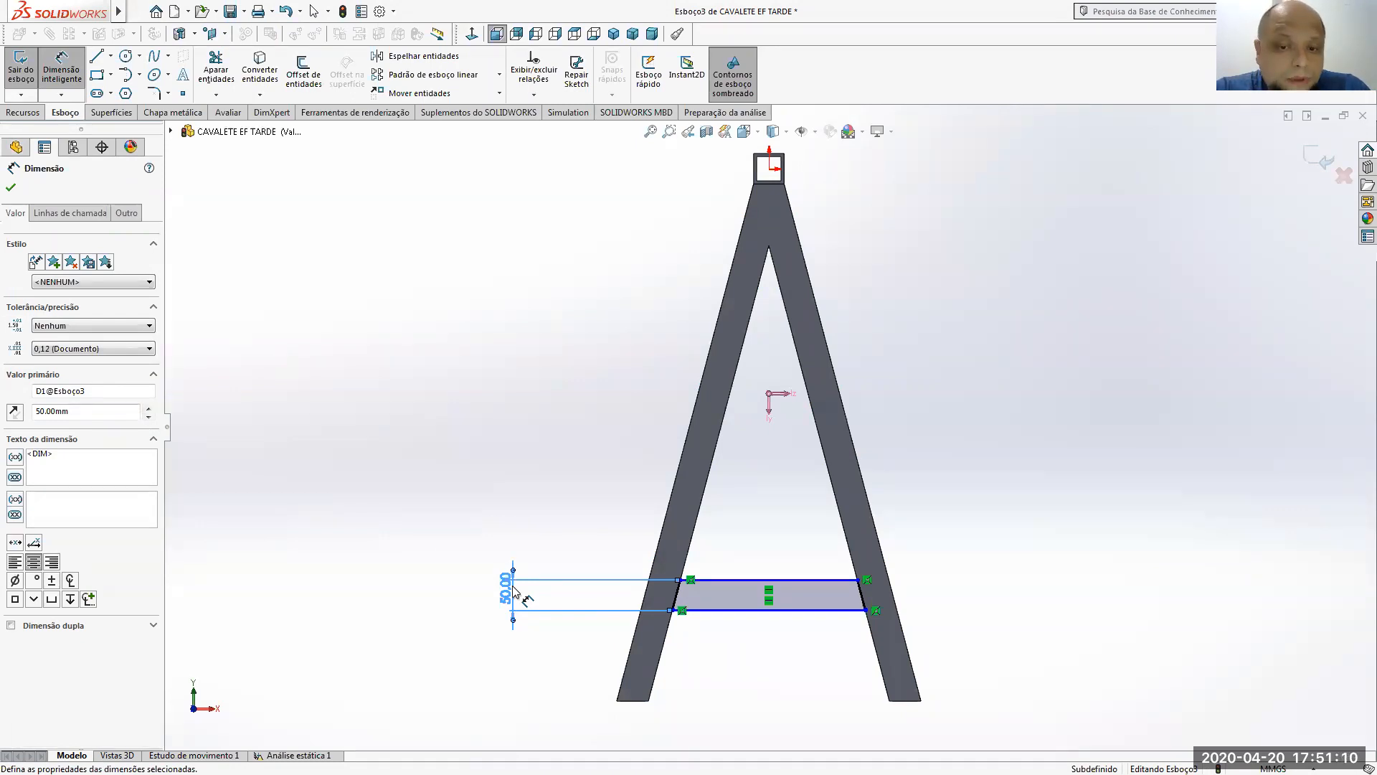
key(Escape)
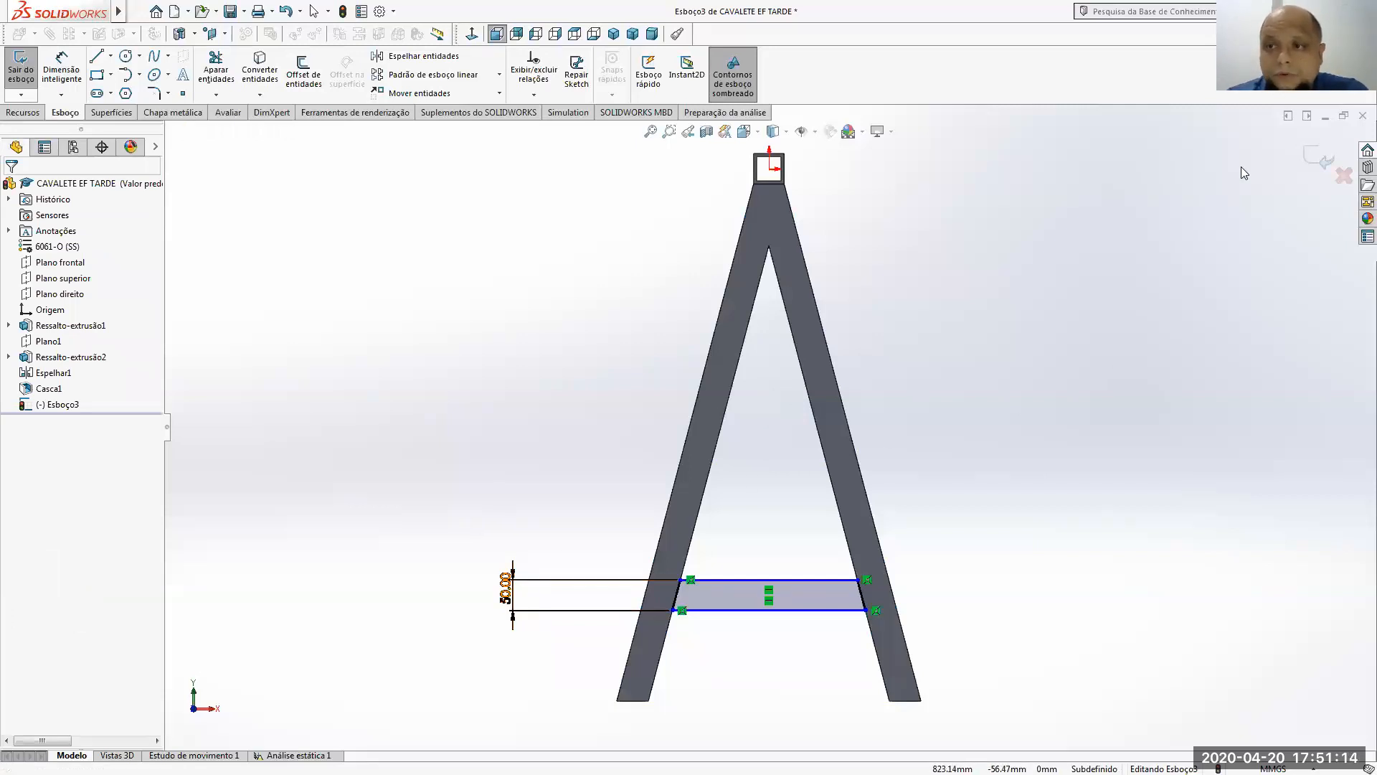
click(1344, 175)
click(699, 407)
- Roll the feature history back to just before the Casca1 shell, after the Espelhar1 mirror
mouse_move(921, 498)
middle_down()
mouse_move(871, 440)
mouse_move(868, 392)
middle_up()
scroll(776, 466, down, 4)
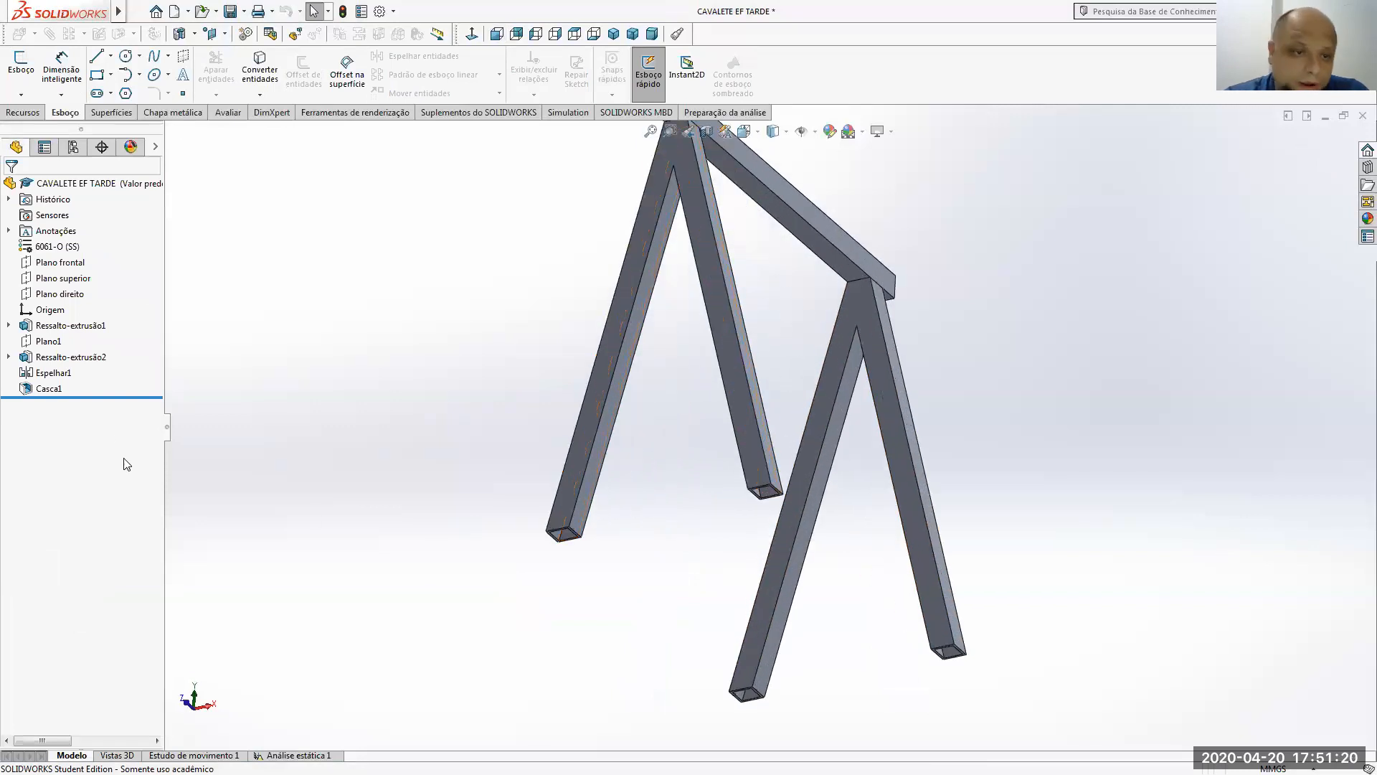
drag(88, 399, 98, 380)
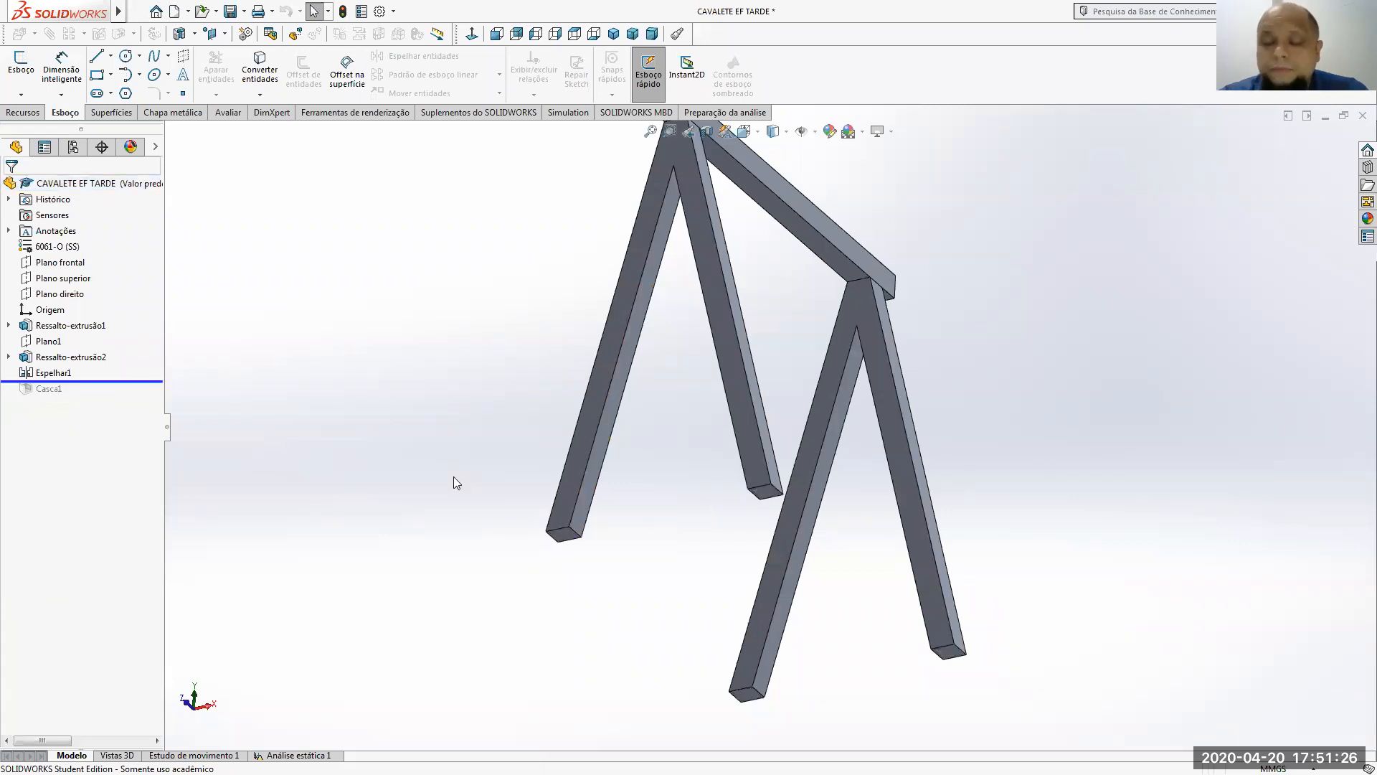
- Sketch a closed crossbar profile about 56 mm high between the legs on the front pair's outer face, and make its lower edge horizontal
click(596, 408)
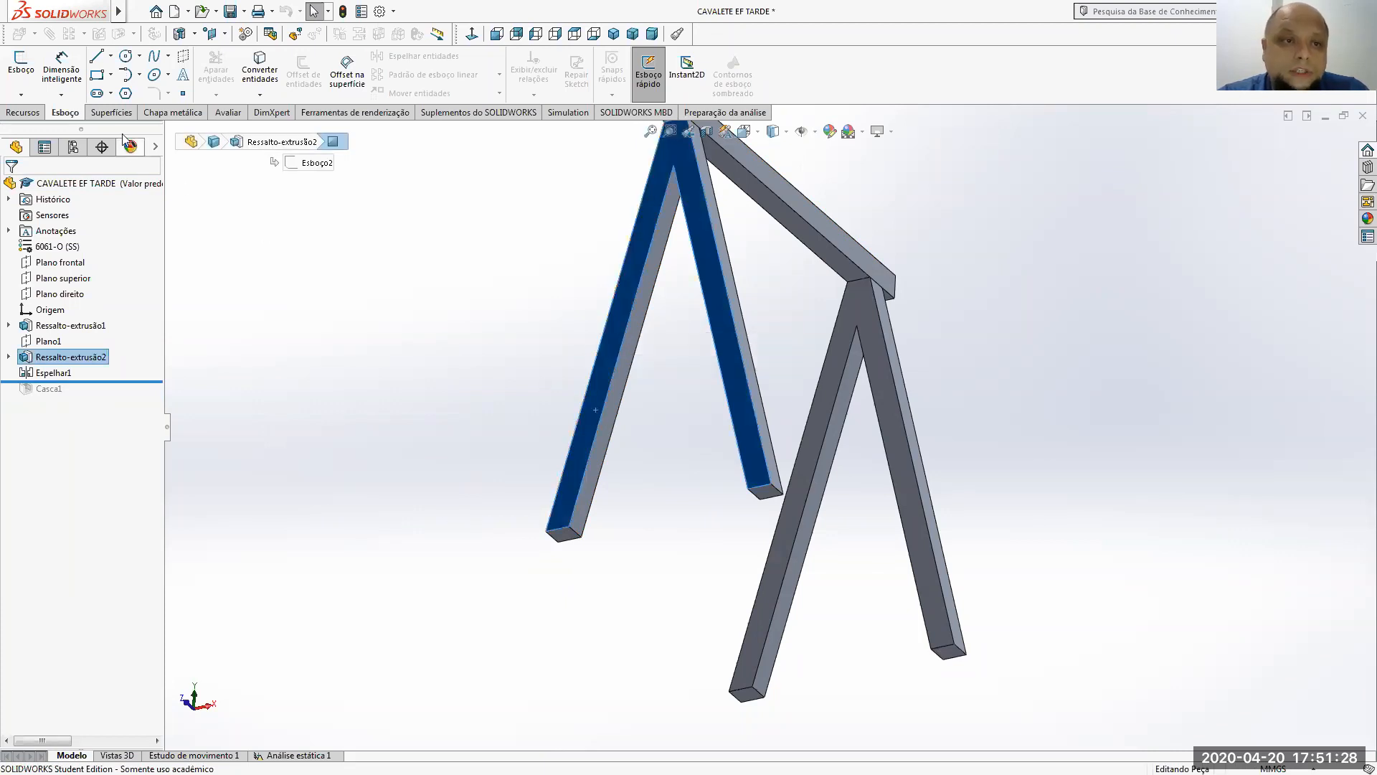
click(20, 66)
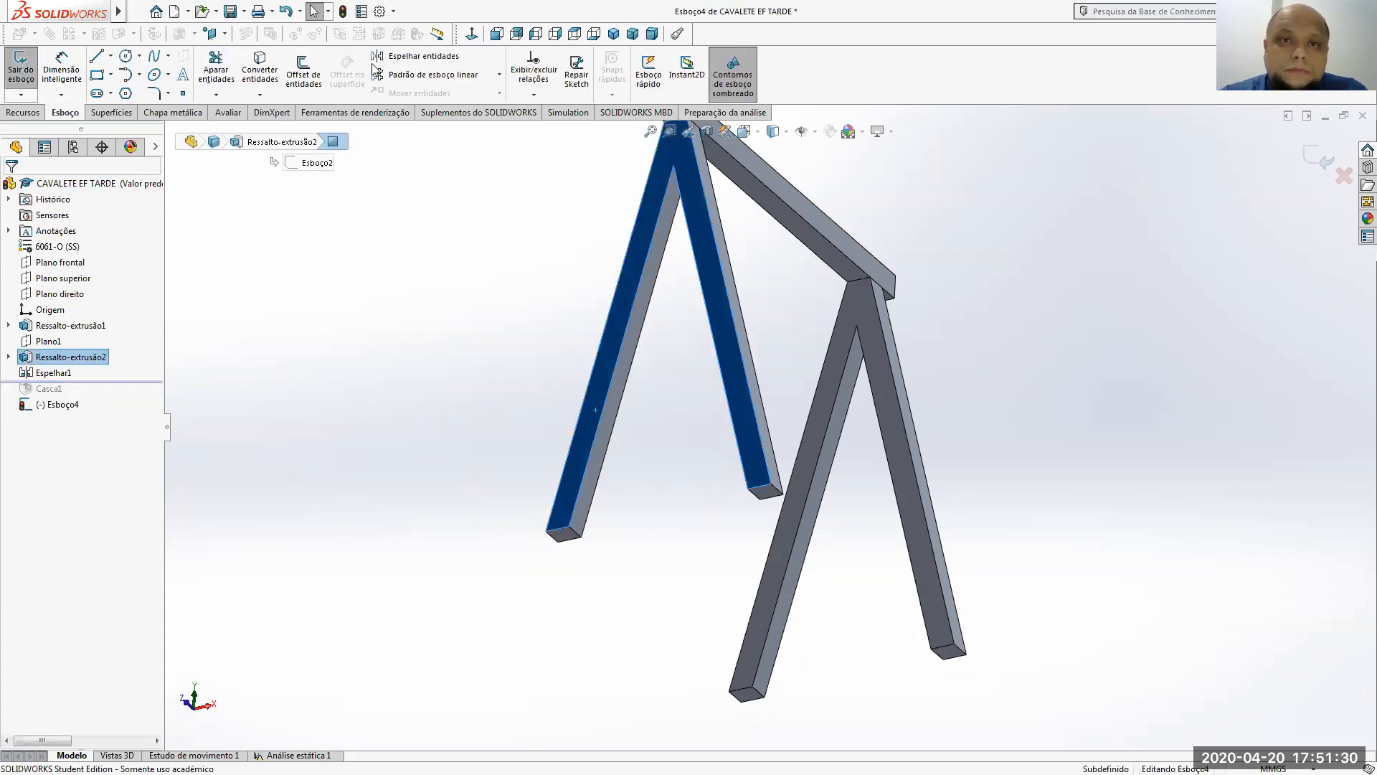
click(97, 55)
mouse_move(680, 586)
mouse_down()
mouse_move(860, 578)
mouse_move(814, 624)
mouse_move(672, 622)
mouse_move(679, 586)
mouse_up()
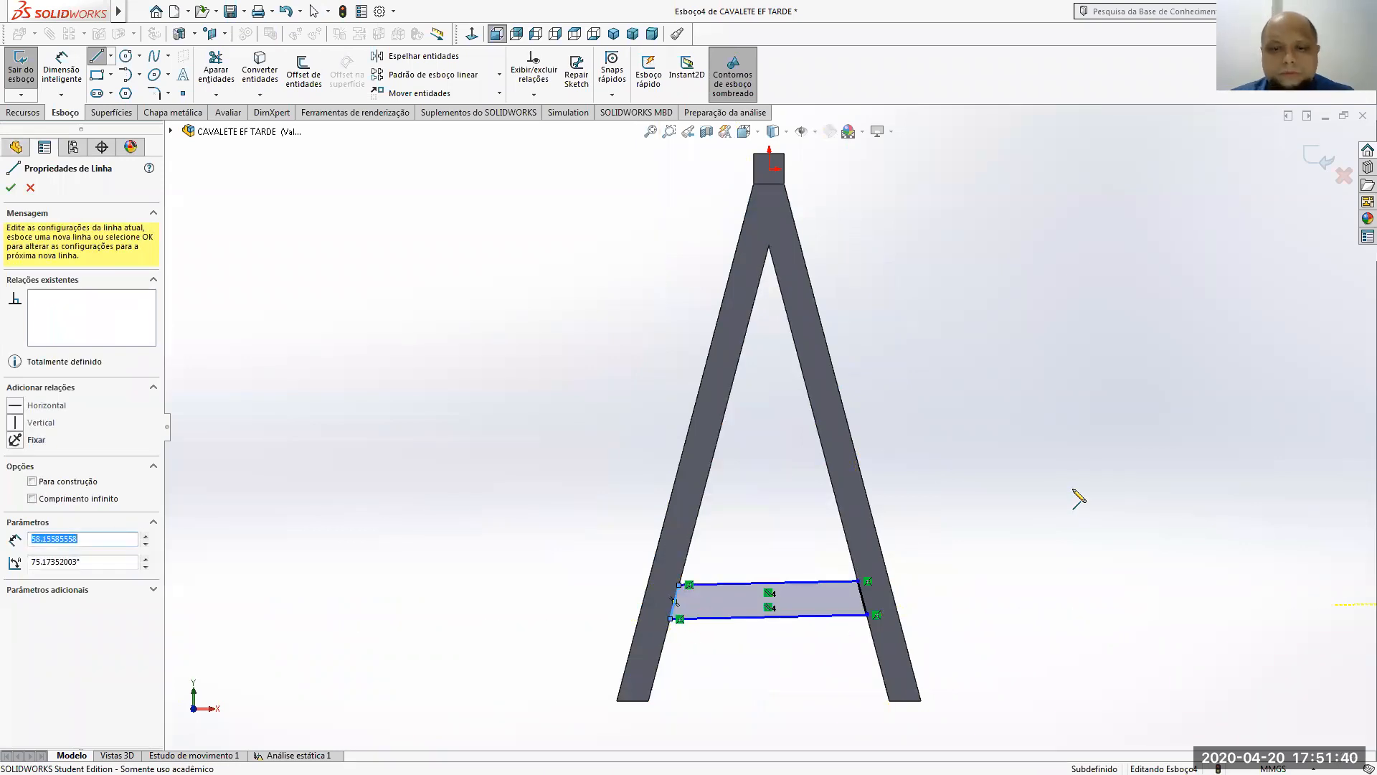
key(Escape)
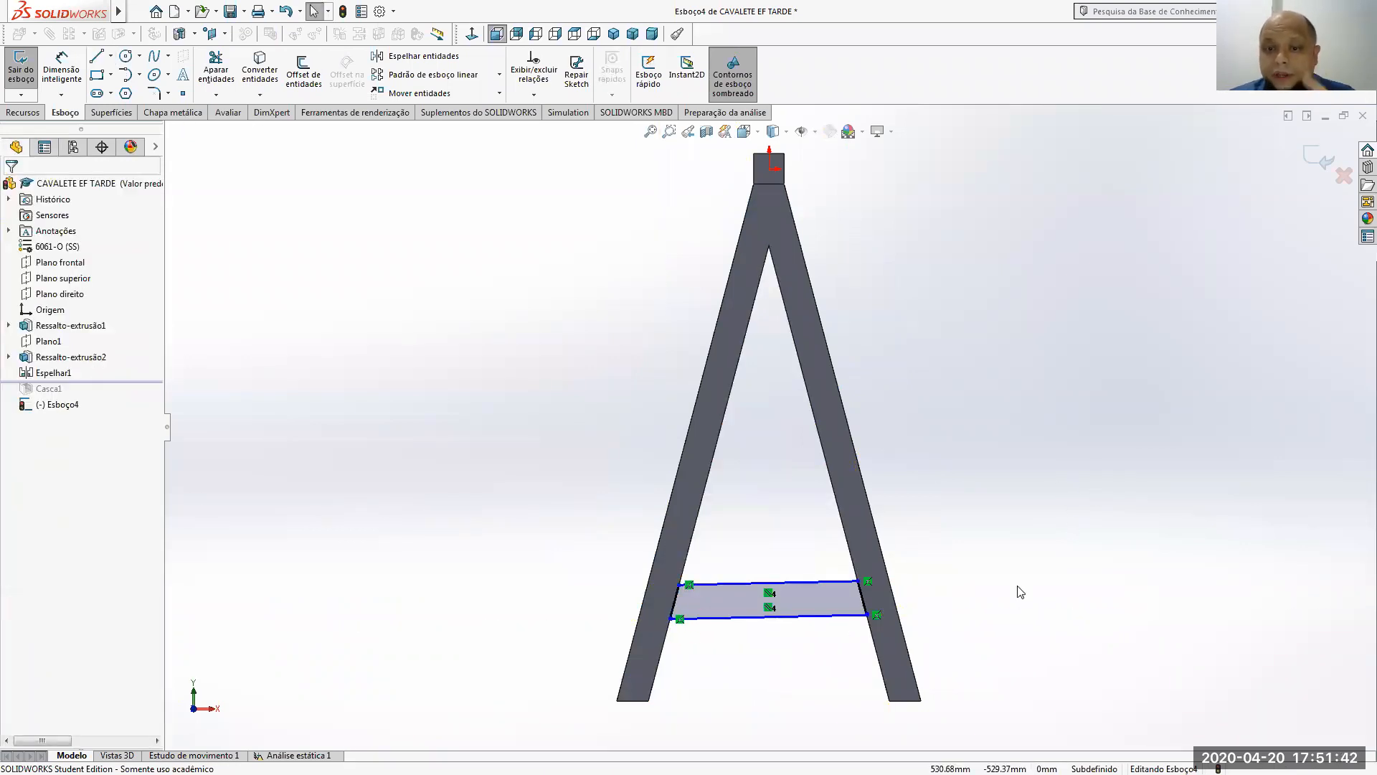
right_click(784, 617)
click(793, 444)
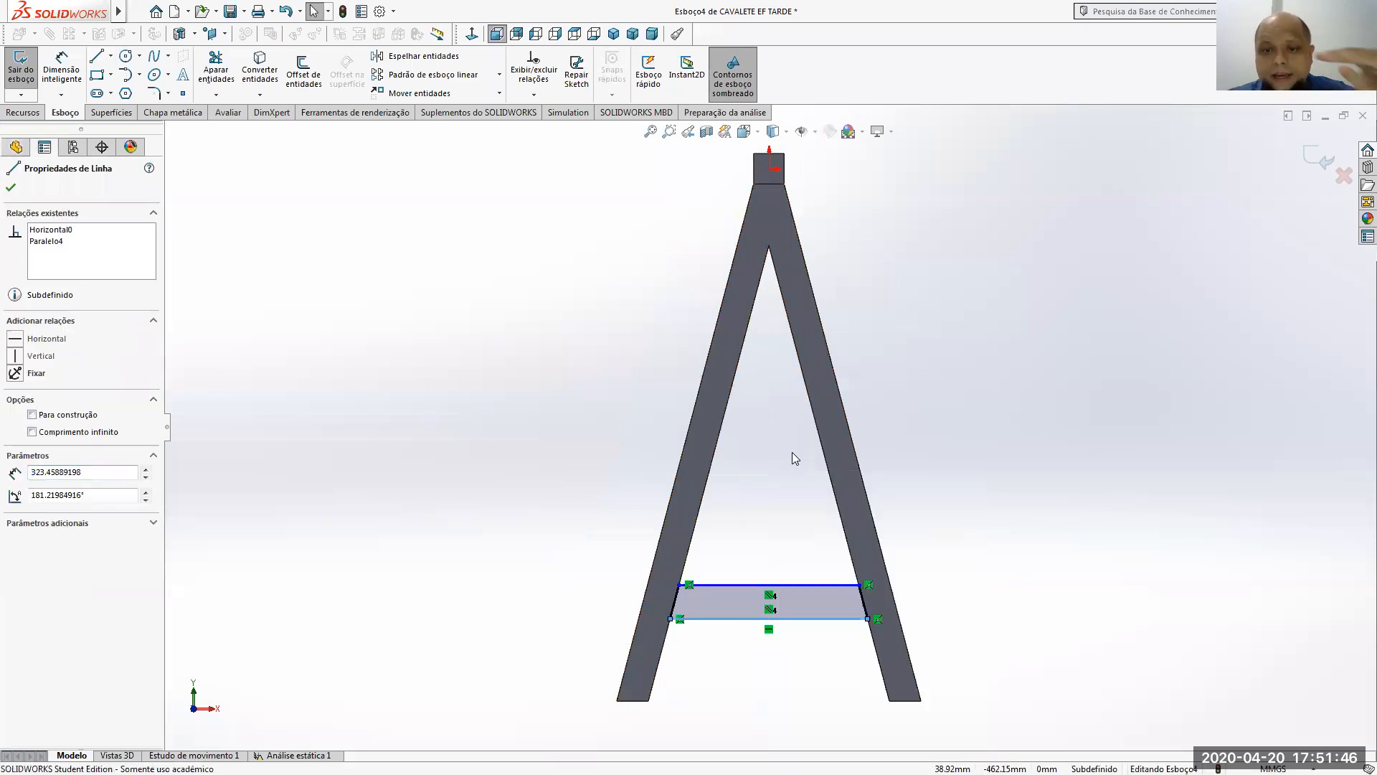
click(1046, 520)
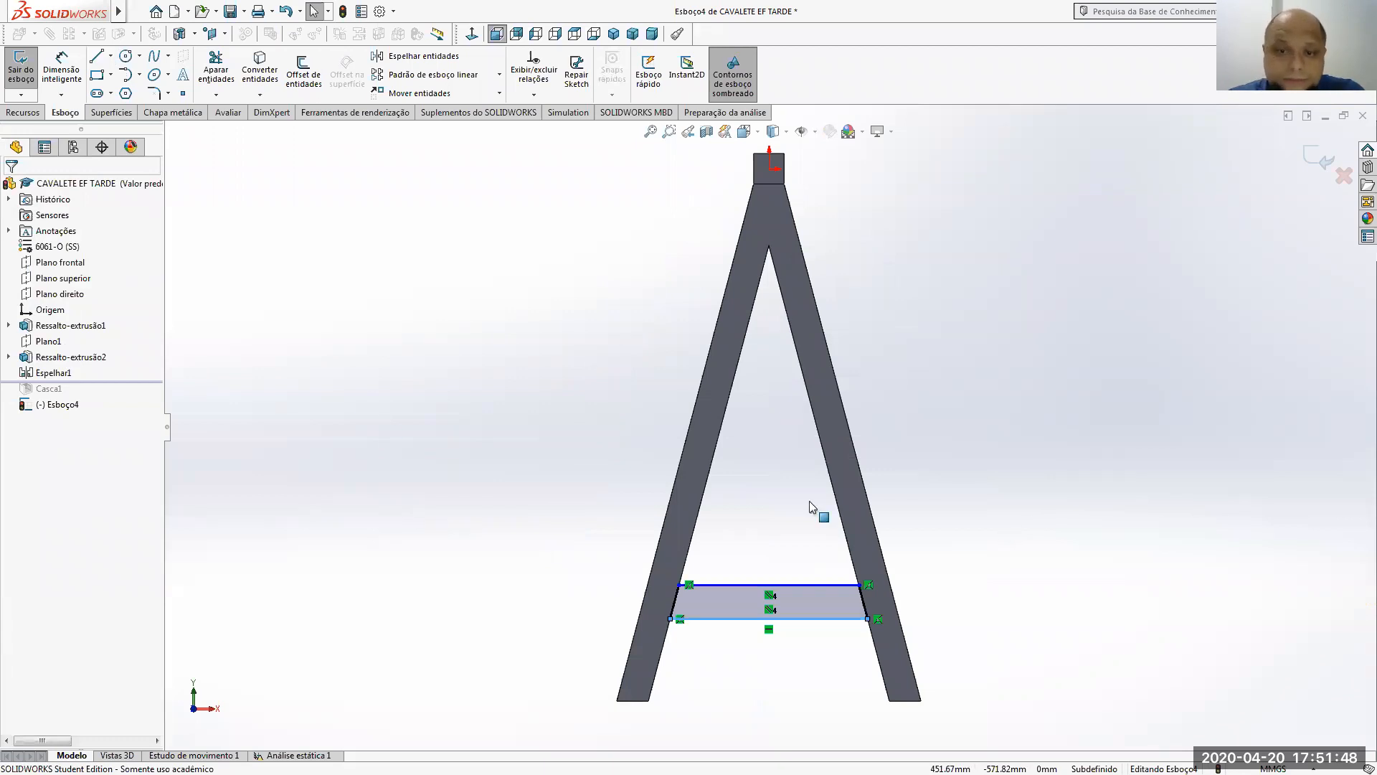
- Dimension the crossbar profile's height between its upper and lower edges as 50 mm
click(61, 70)
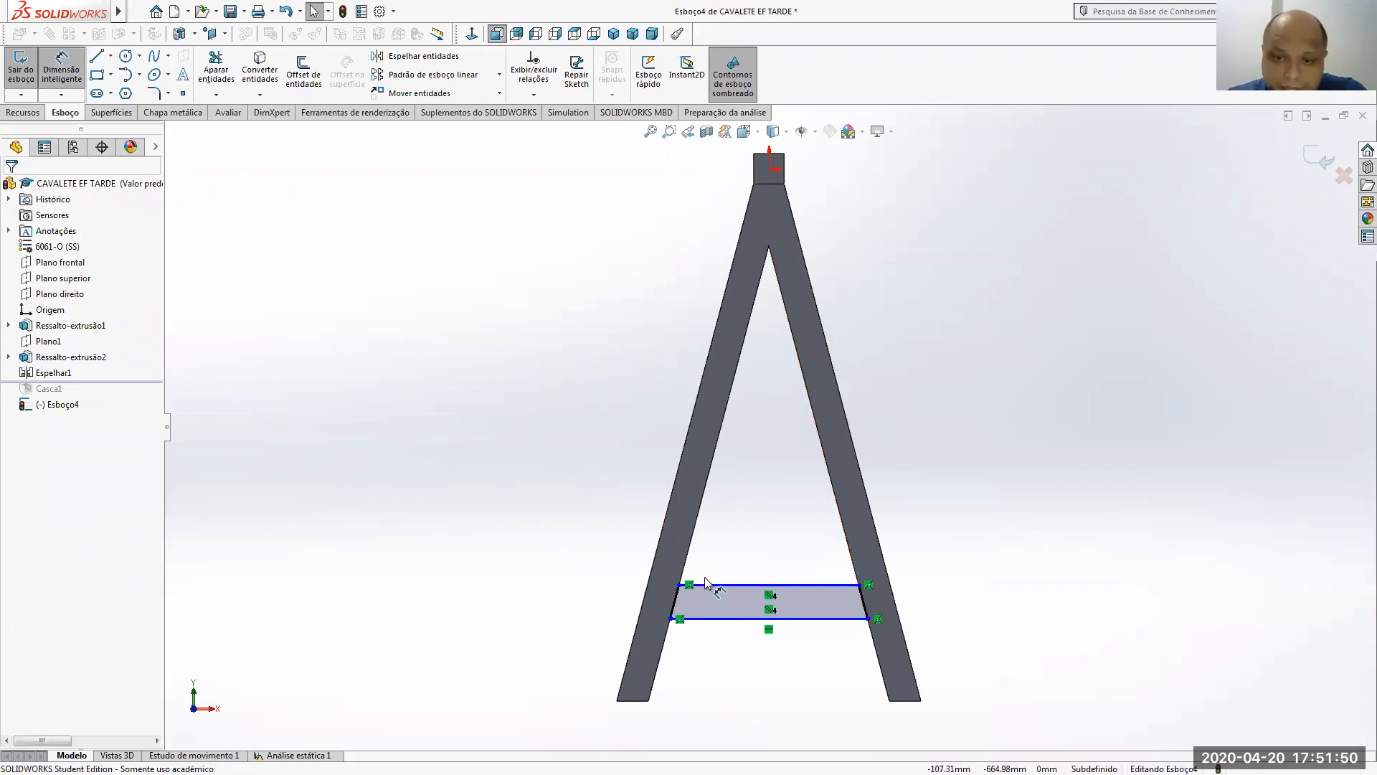
click(709, 585)
click(706, 619)
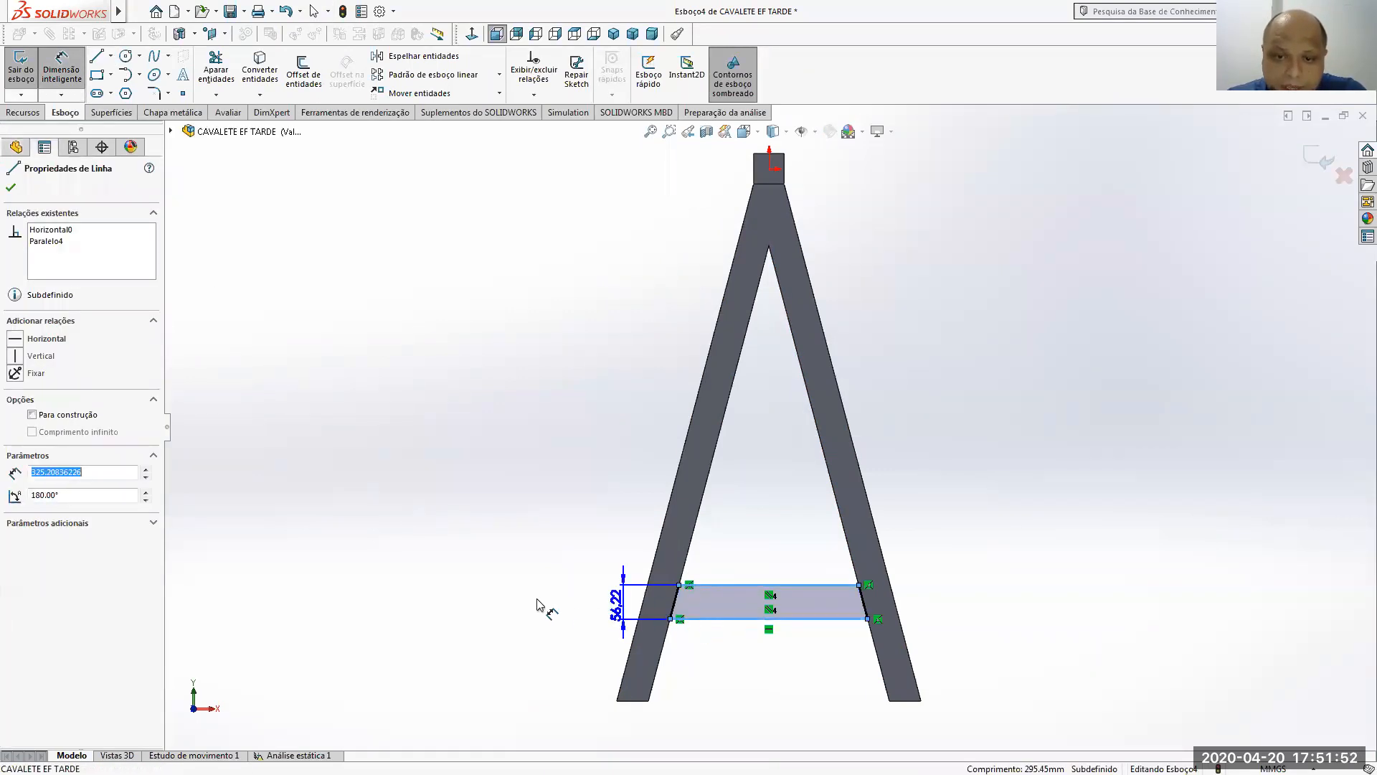
click(479, 603)
text(50)
key(Return)
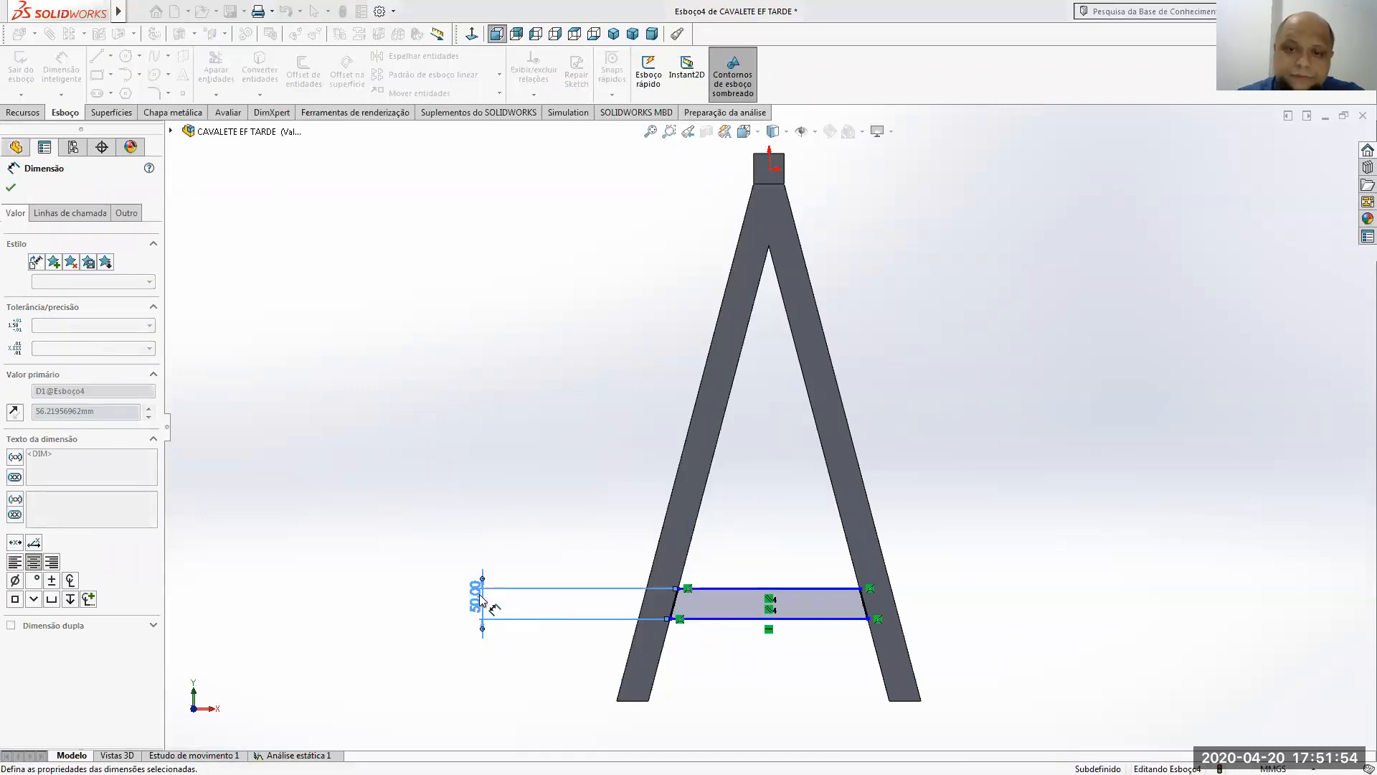
- Dimension the distance from the crossbar's lower edge to the bottom of the leg as 100 mm
click(713, 619)
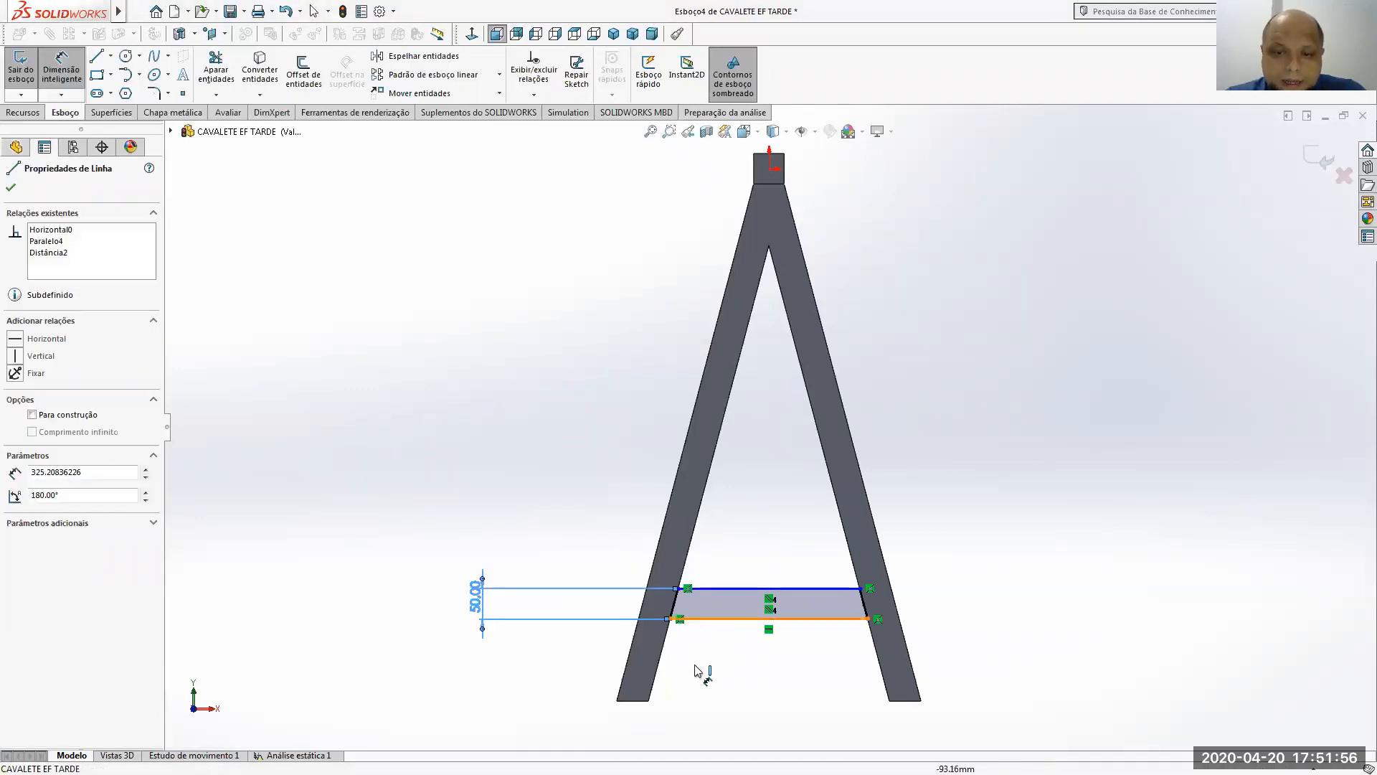
click(634, 701)
click(552, 685)
text(10)
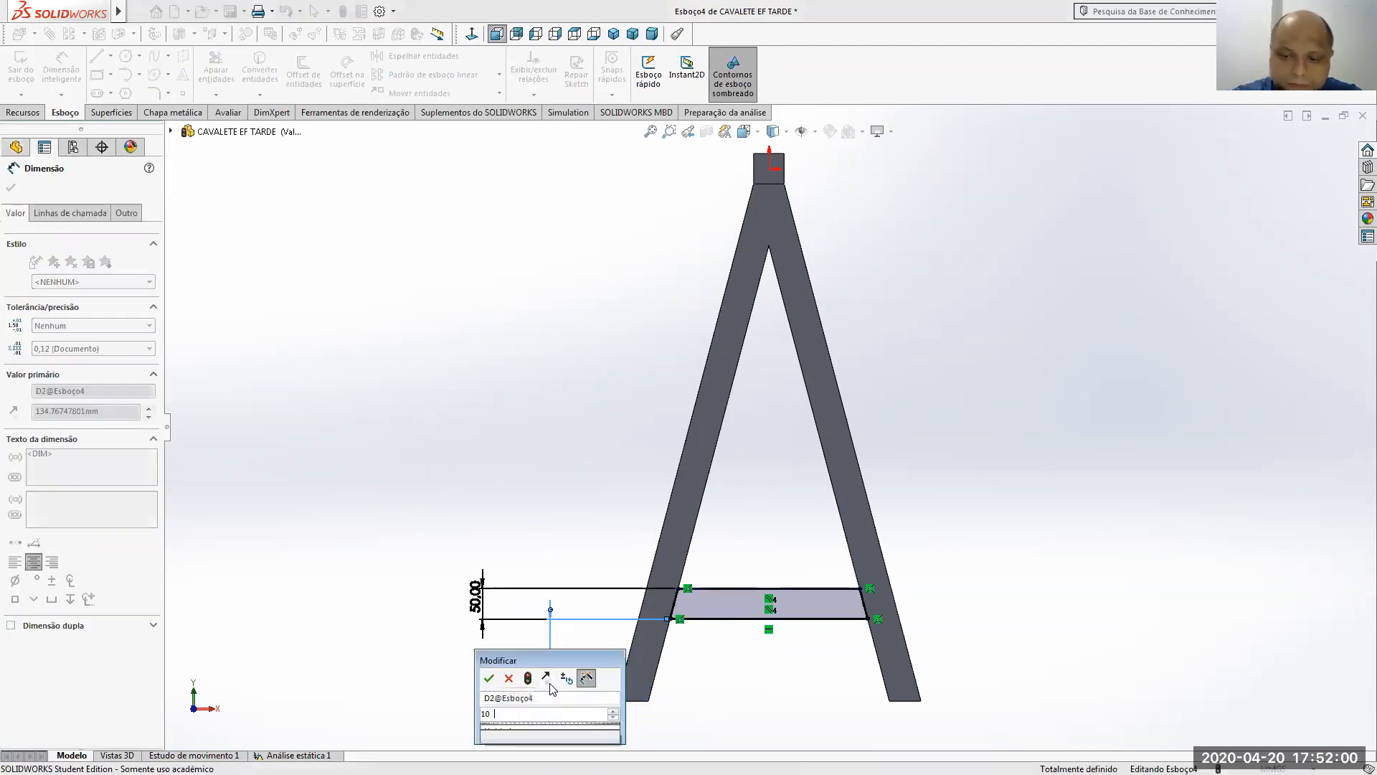
text(0)
key(Return)
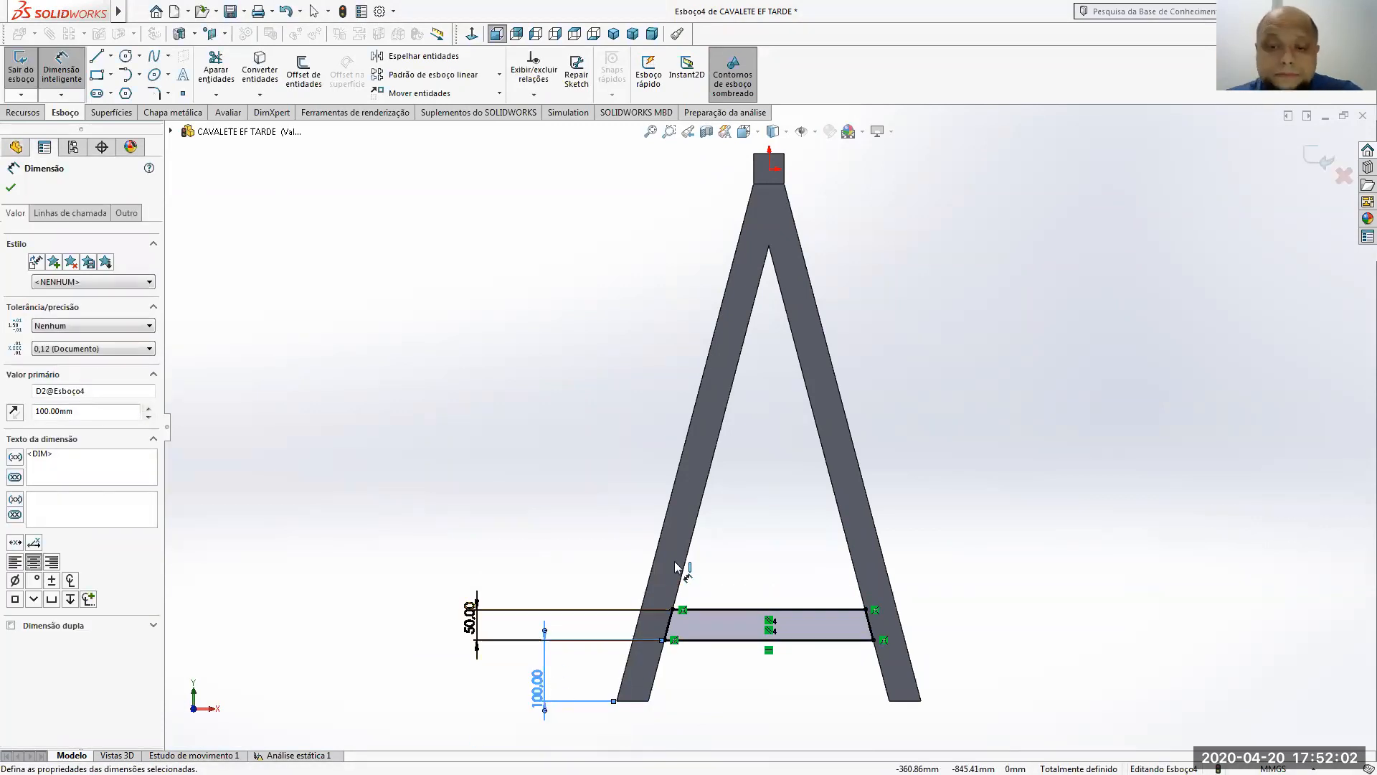
- Extrude the crossbar profile 50 mm as a blind boss in the reversed direction, into the thickness of the leg pair
key(ctrl+7)
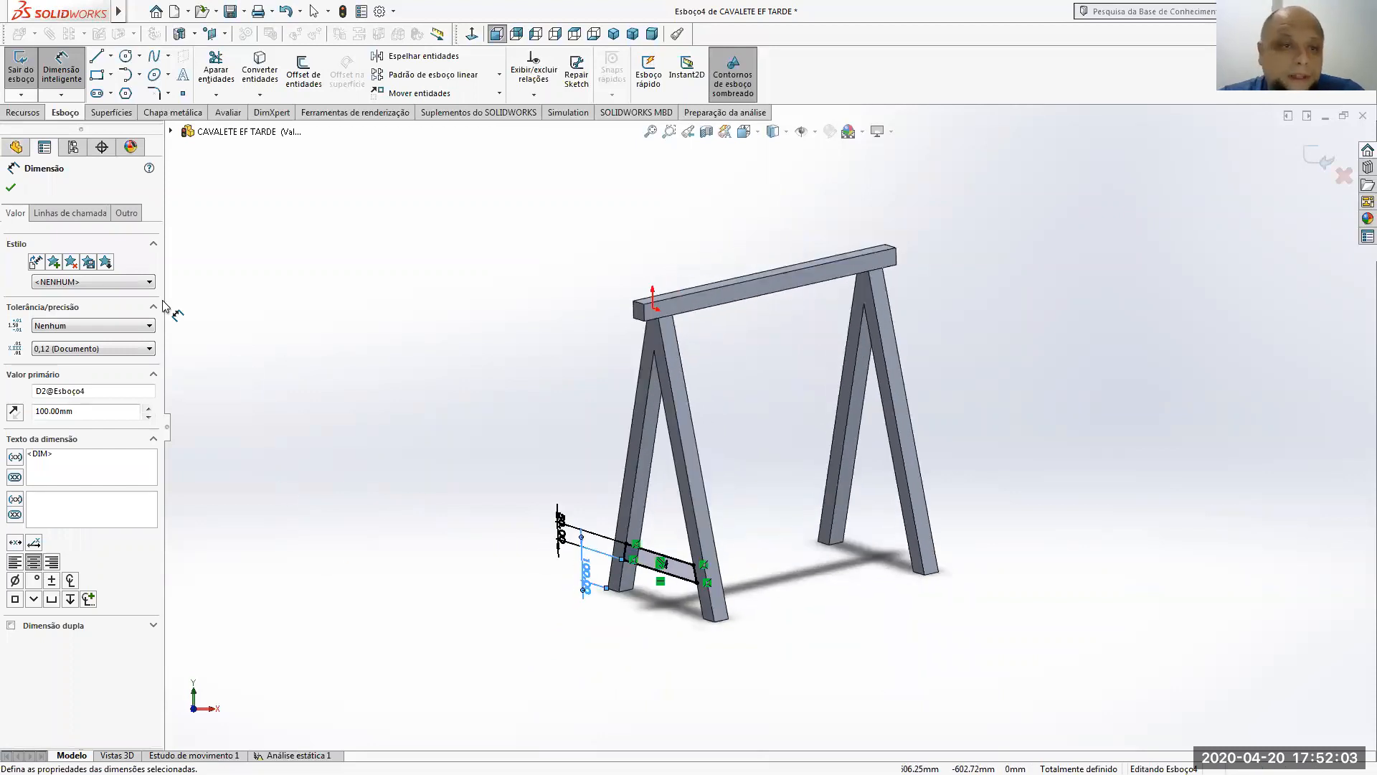
click(23, 112)
click(29, 84)
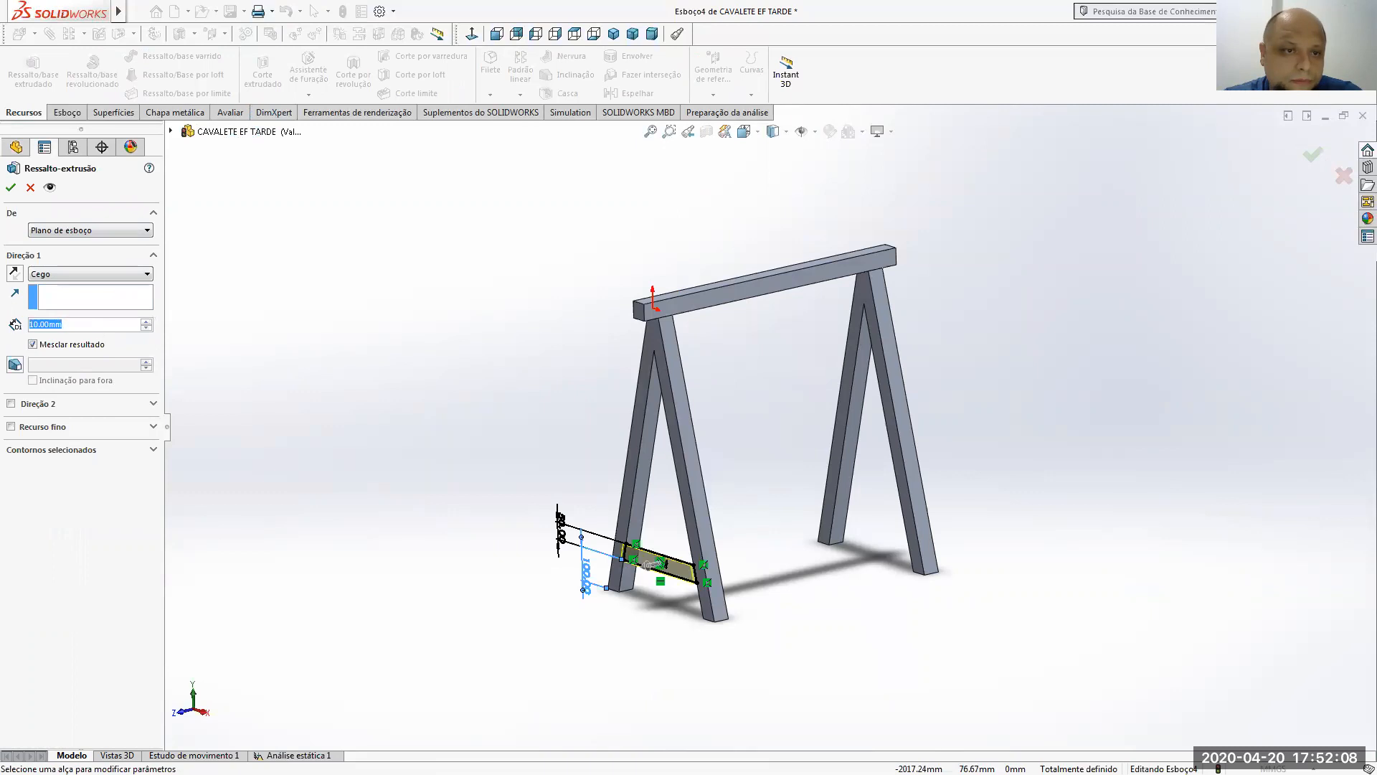
text(50)
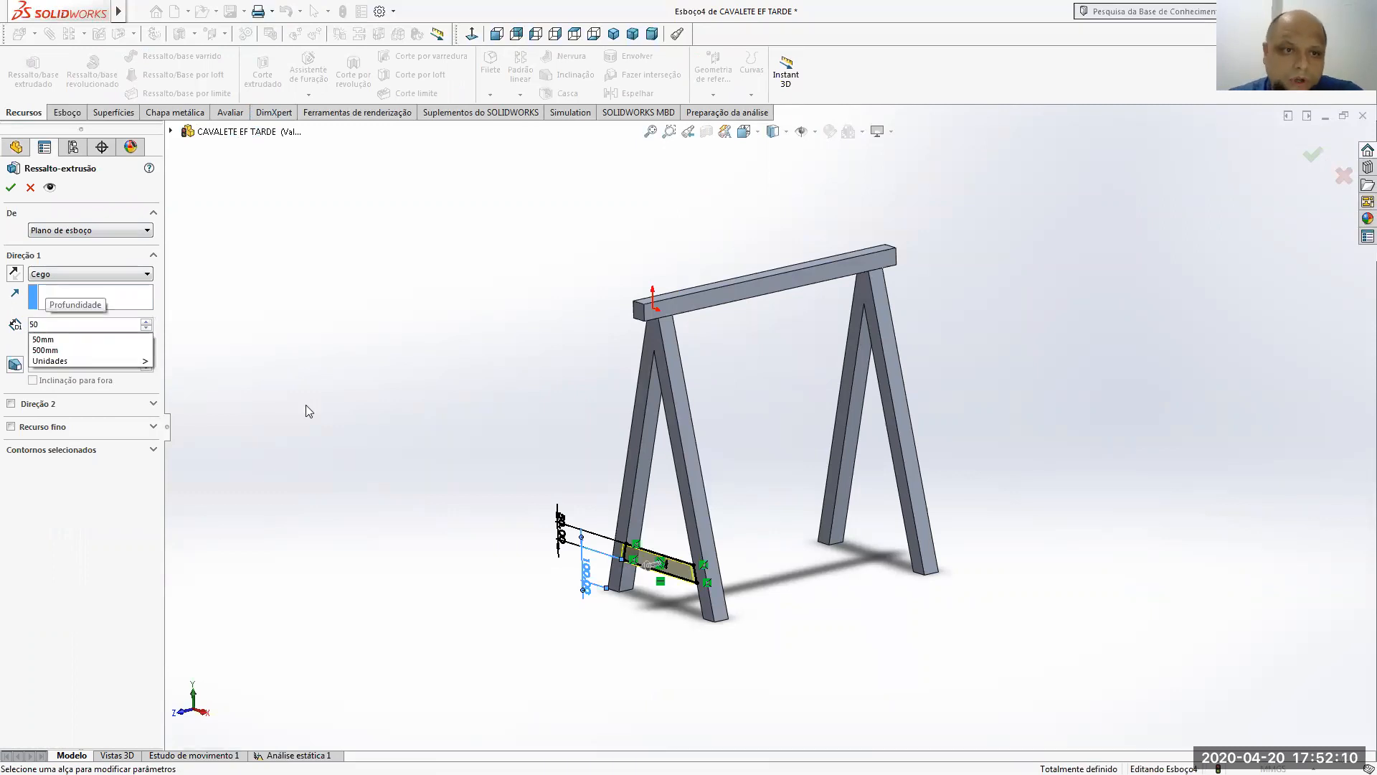
key(Return)
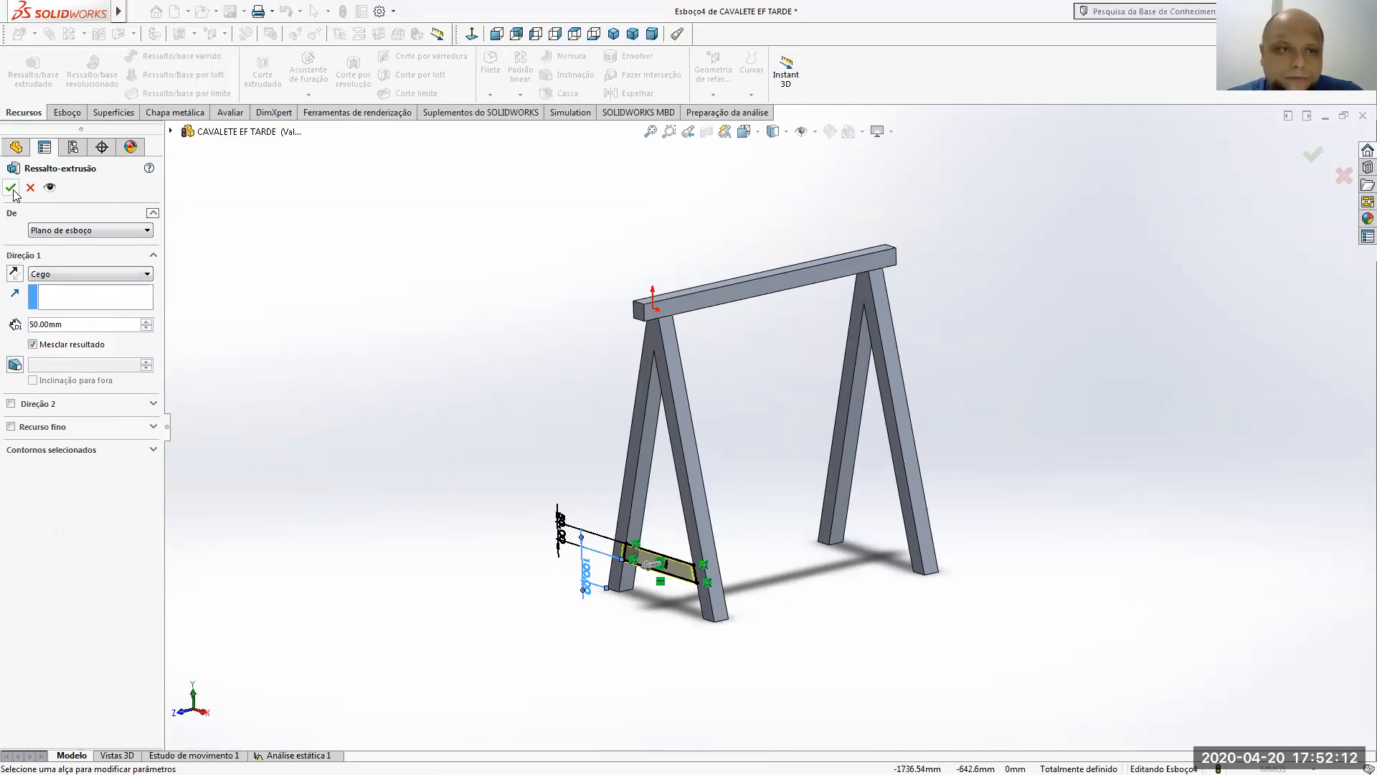
click(15, 274)
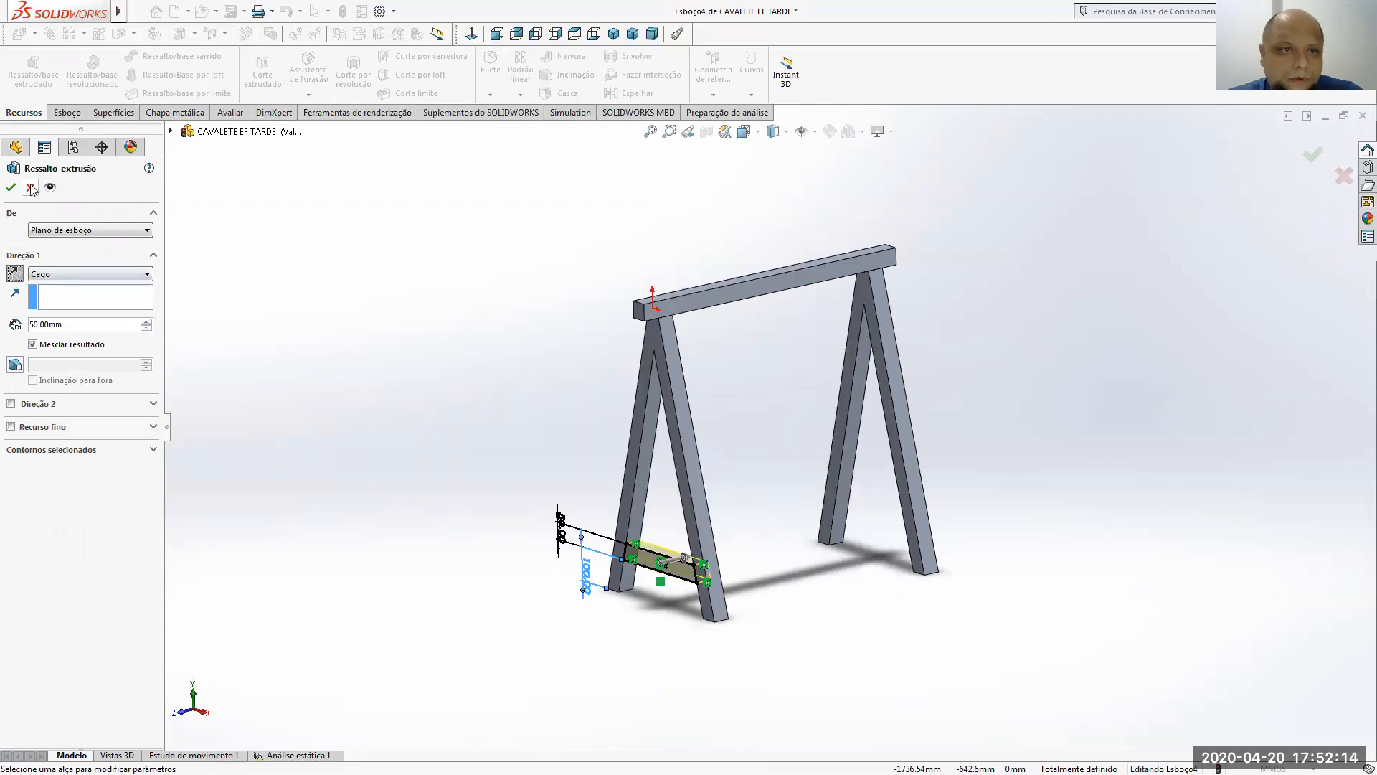
key(Return)
middle_drag(781, 411, 751, 447)
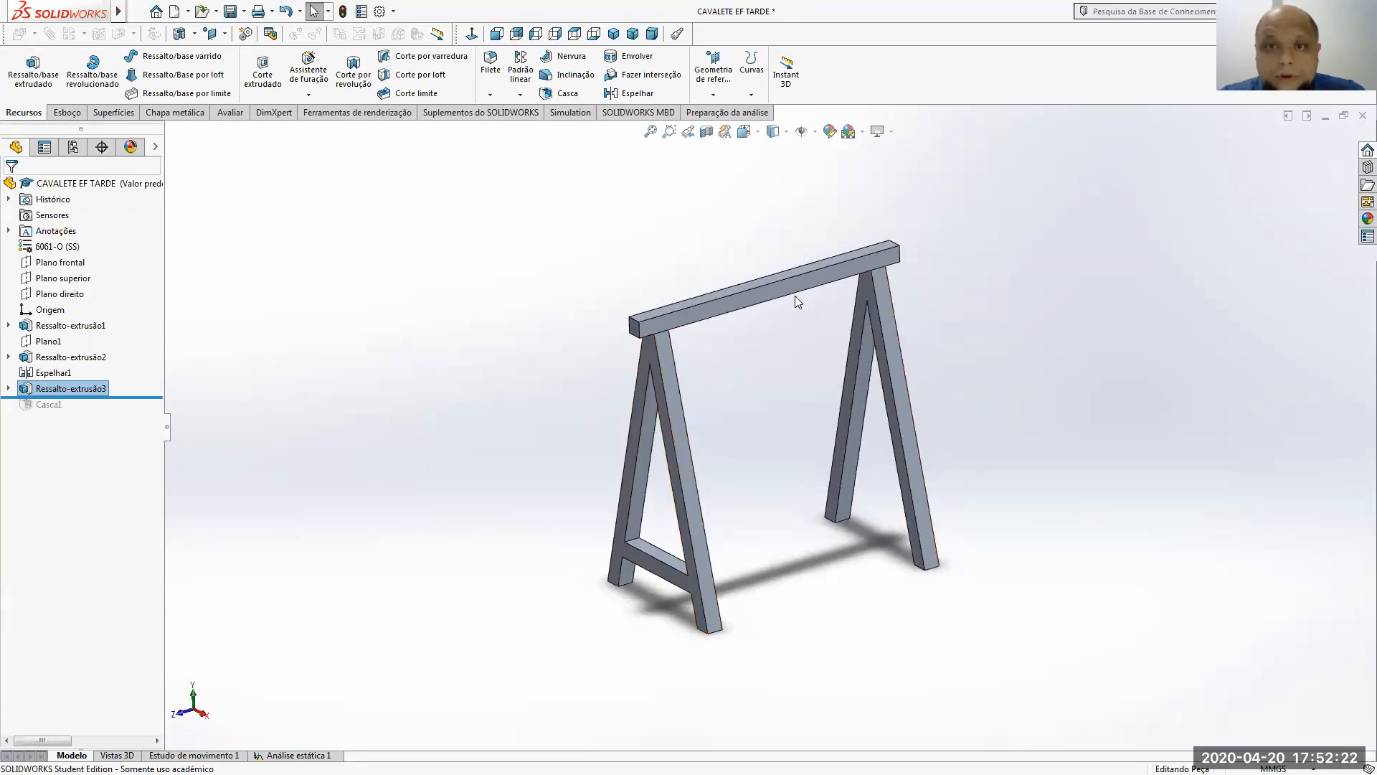
- Mirror the crossbar extrusion about Plano frontal onto the opposite leg pair
click(630, 95)
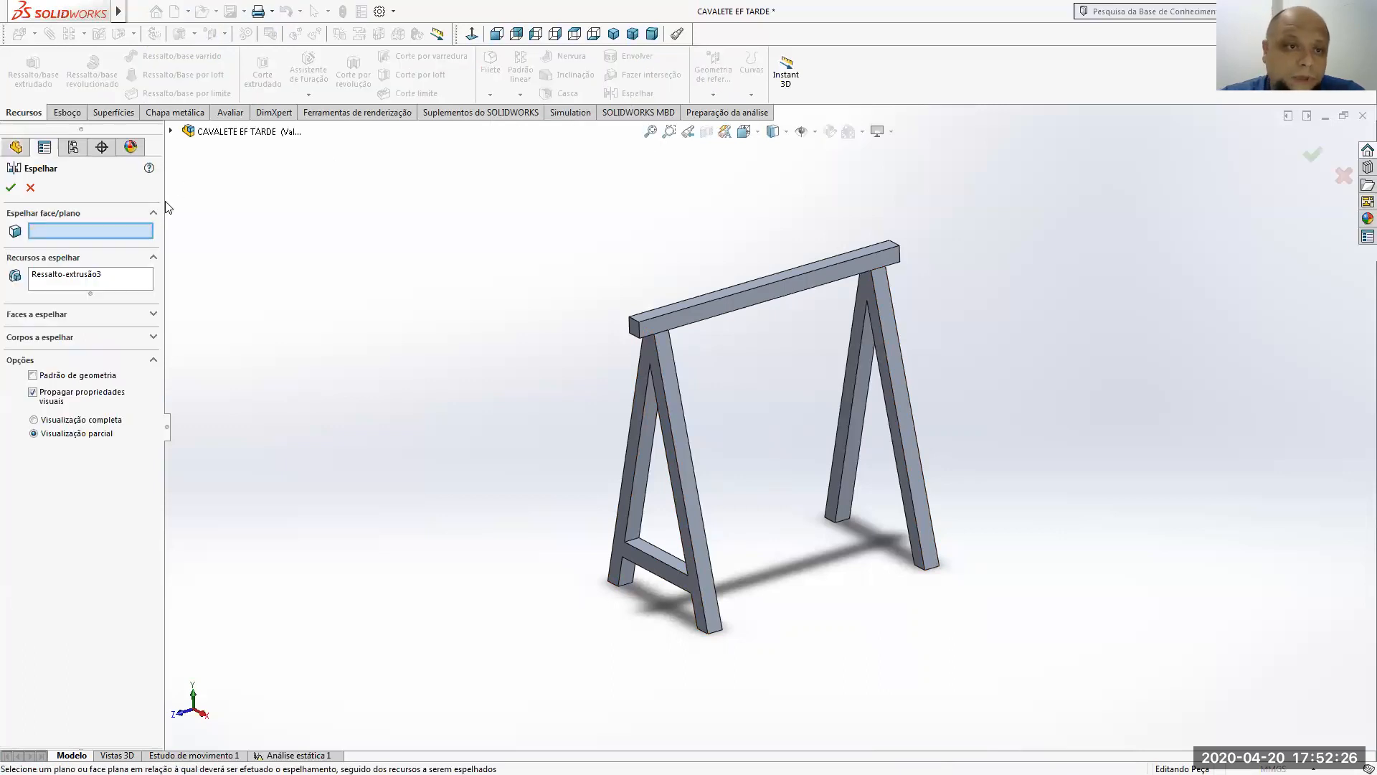
click(172, 132)
click(238, 210)
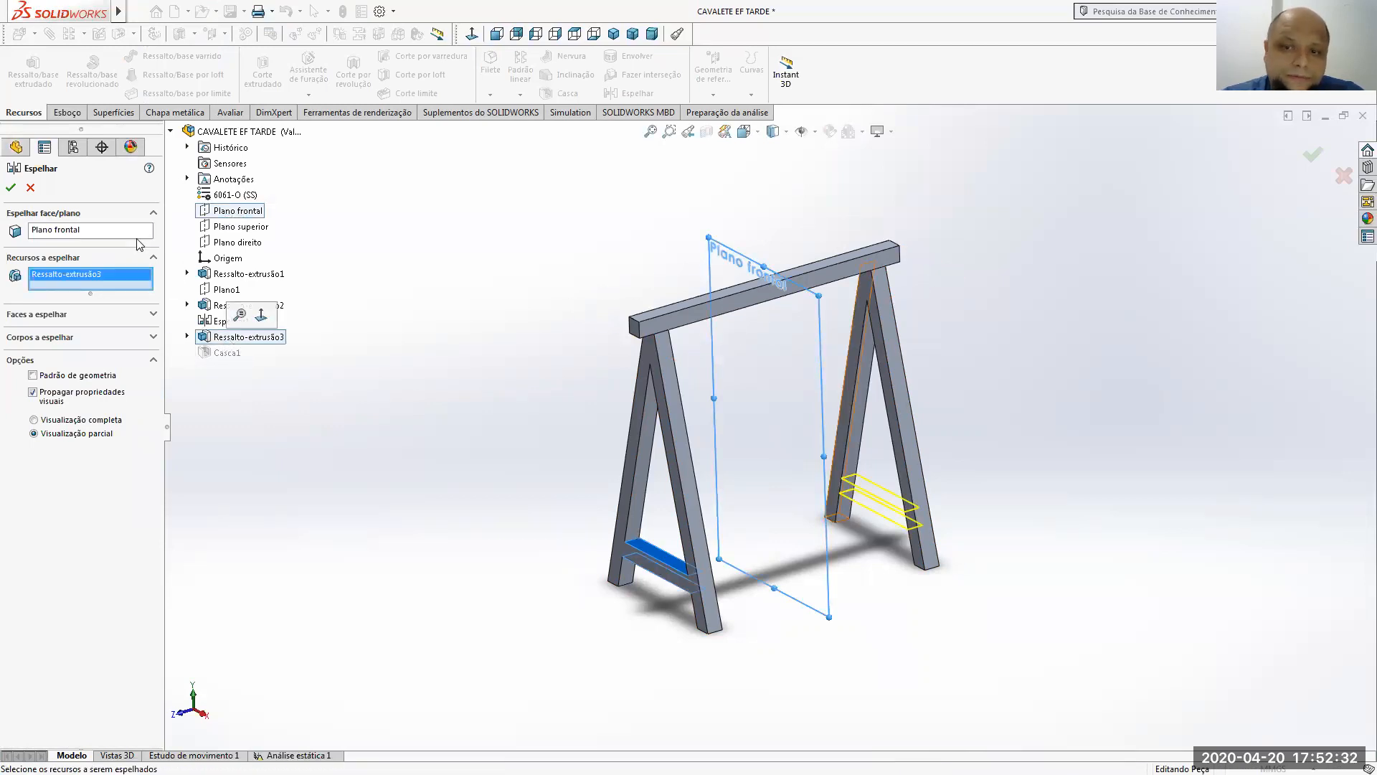
click(11, 188)
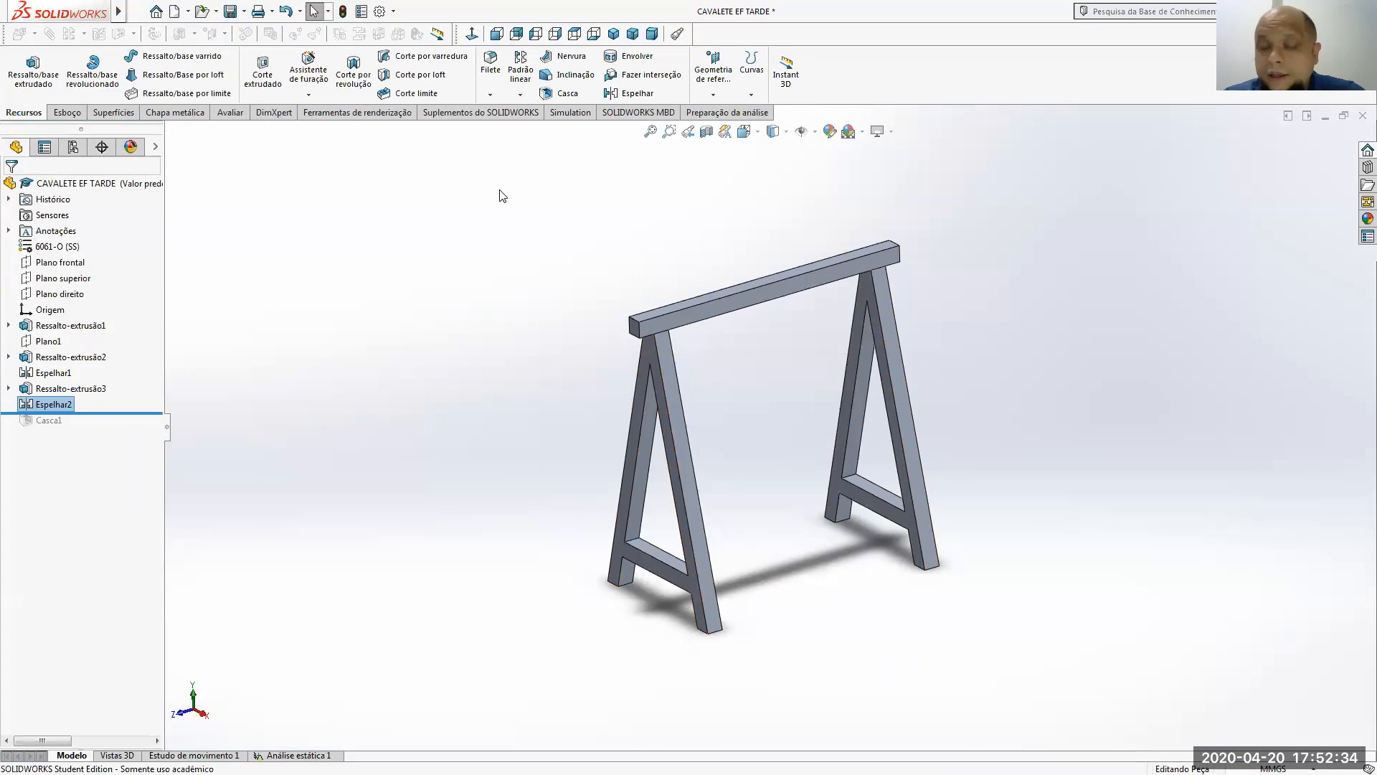
click(266, 335)
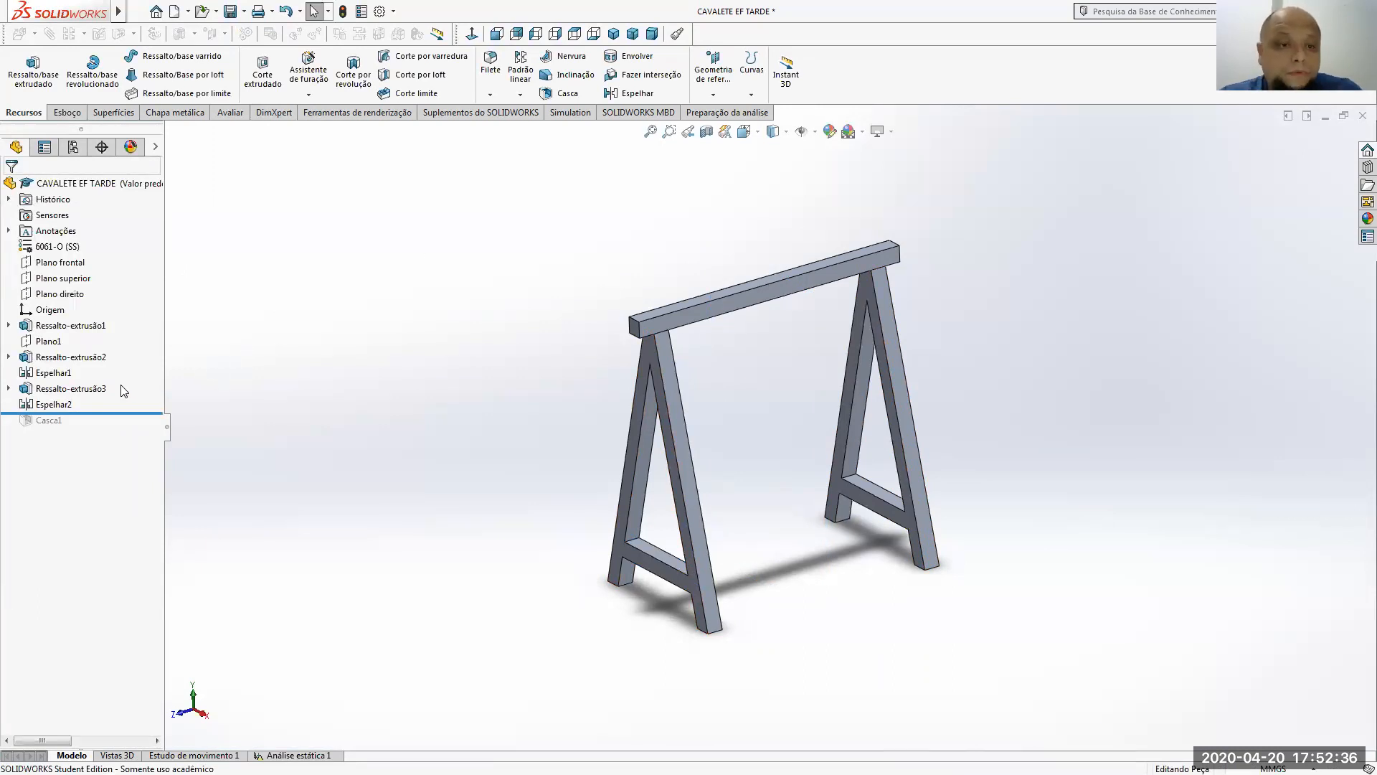
- Roll the feature history forward past the Casca1 shell so that it includes the new crossbars
click(119, 410)
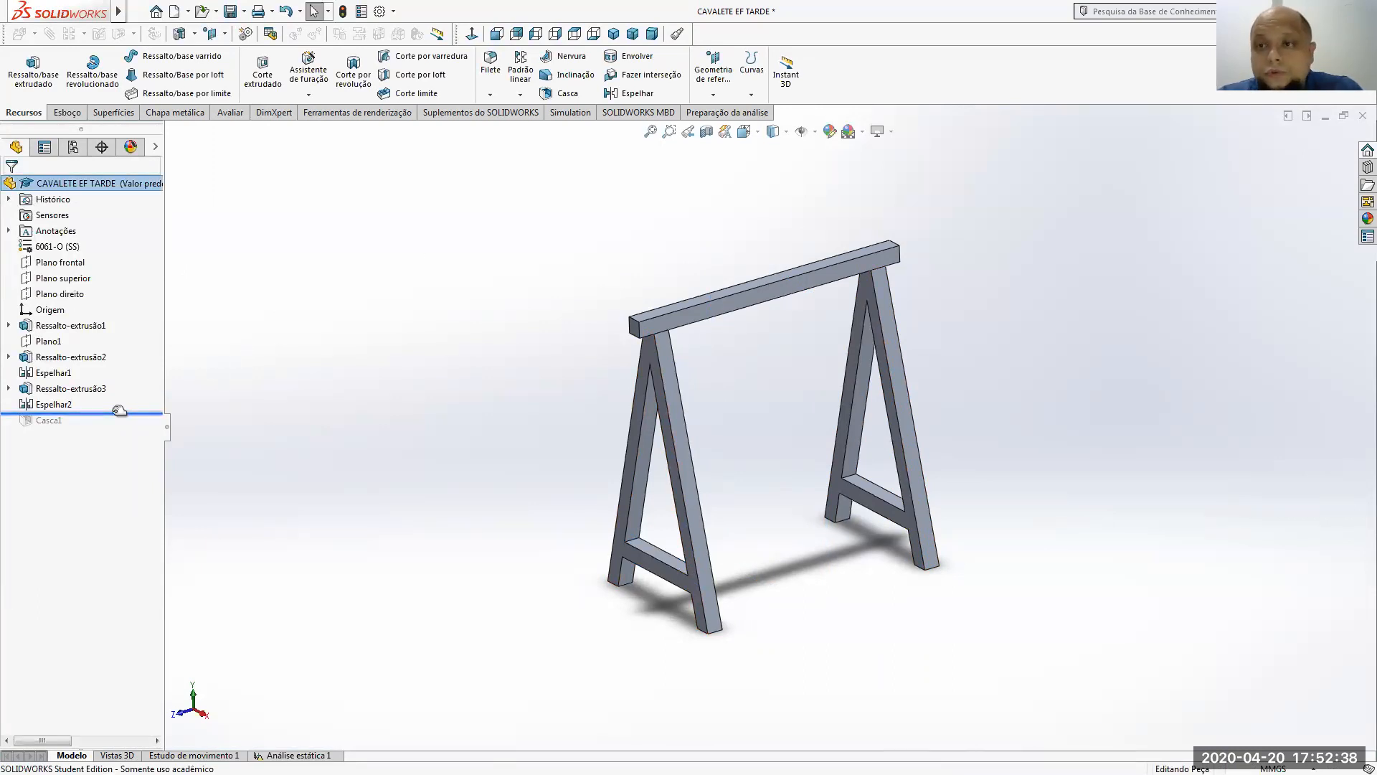
drag(120, 421, 120, 429)
mouse_move(739, 583)
middle_down()
mouse_move(732, 381)
mouse_move(707, 239)
mouse_move(734, 466)
mouse_move(717, 574)
middle_up()
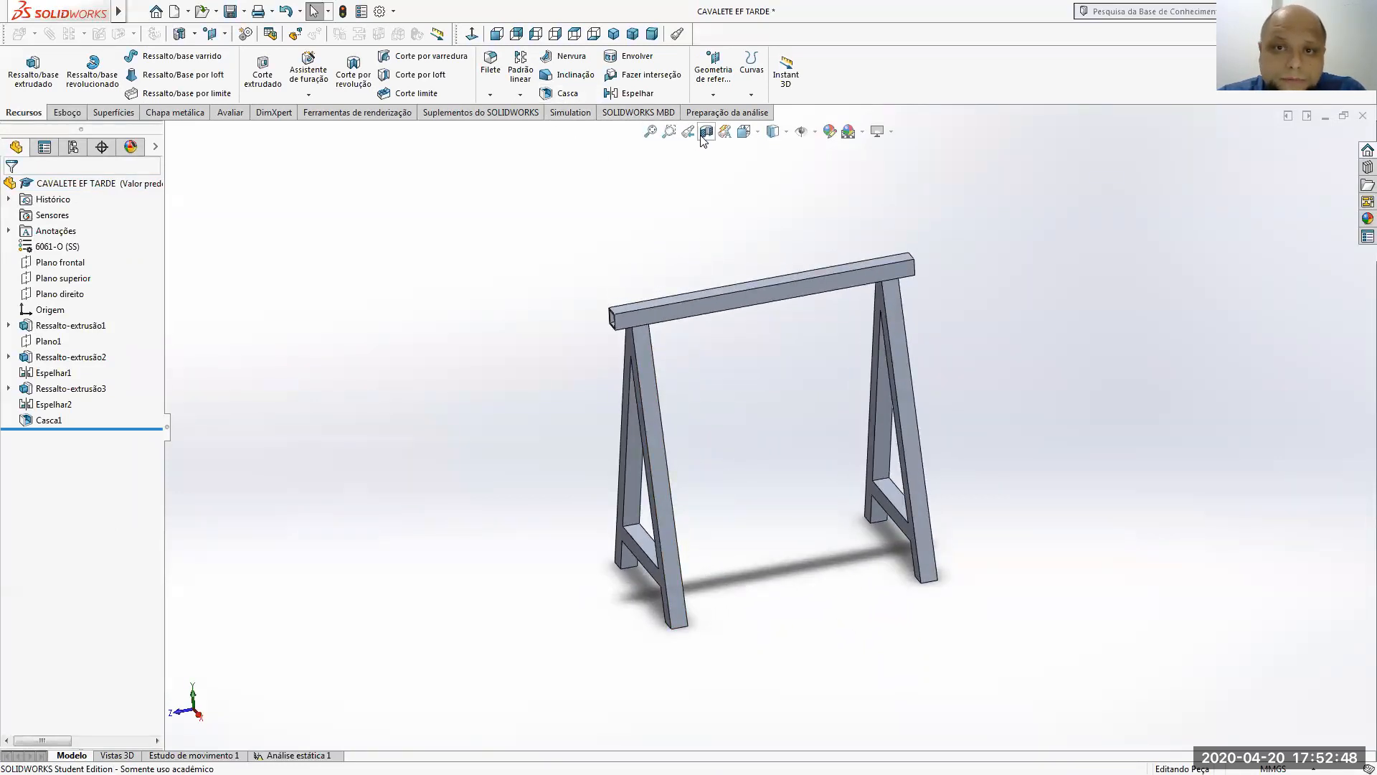
- Inspect the hollow legs and crossbar with a section view offset about 391 mm from Plano frontal, and cancel the section
mouse_move(781, 409)
middle_down()
mouse_move(806, 413)
mouse_move(776, 417)
middle_up()
middle_drag(710, 545, 724, 344)
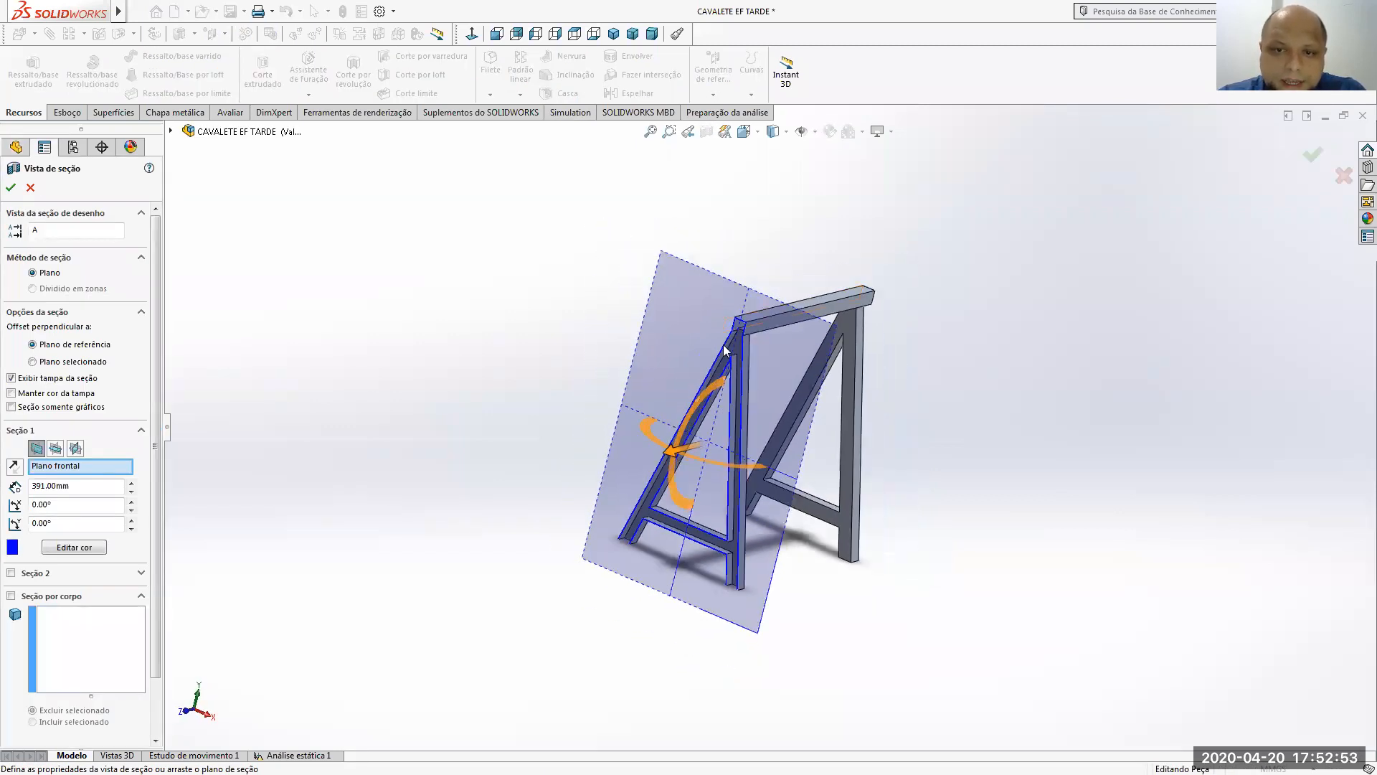
click(1341, 174)
- In the Análise estática 1 study, remesh the modified trestle with the default mesh density and run the analysis
middle_drag(875, 466, 751, 339)
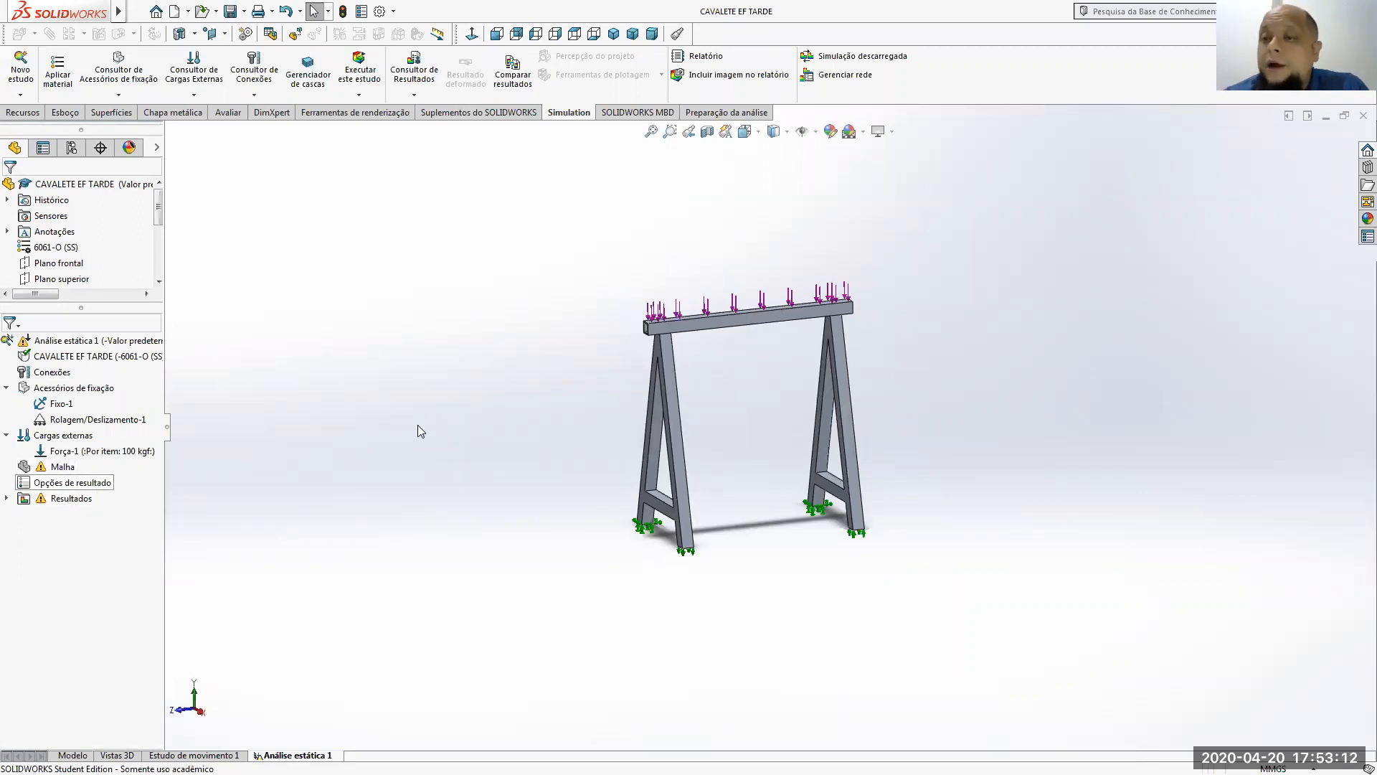
scroll(736, 468, down, 3)
middle_drag(758, 467, 783, 454)
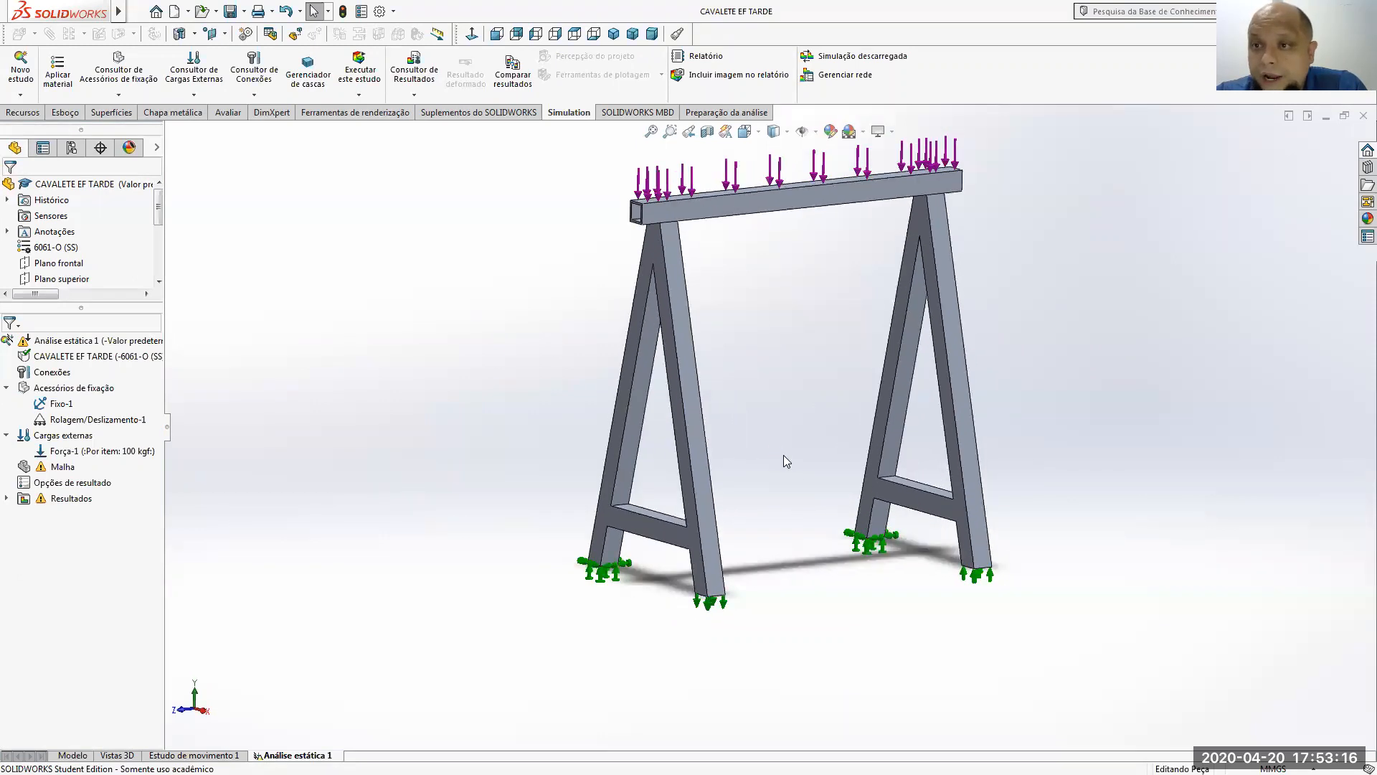
scroll(785, 461, up, 2)
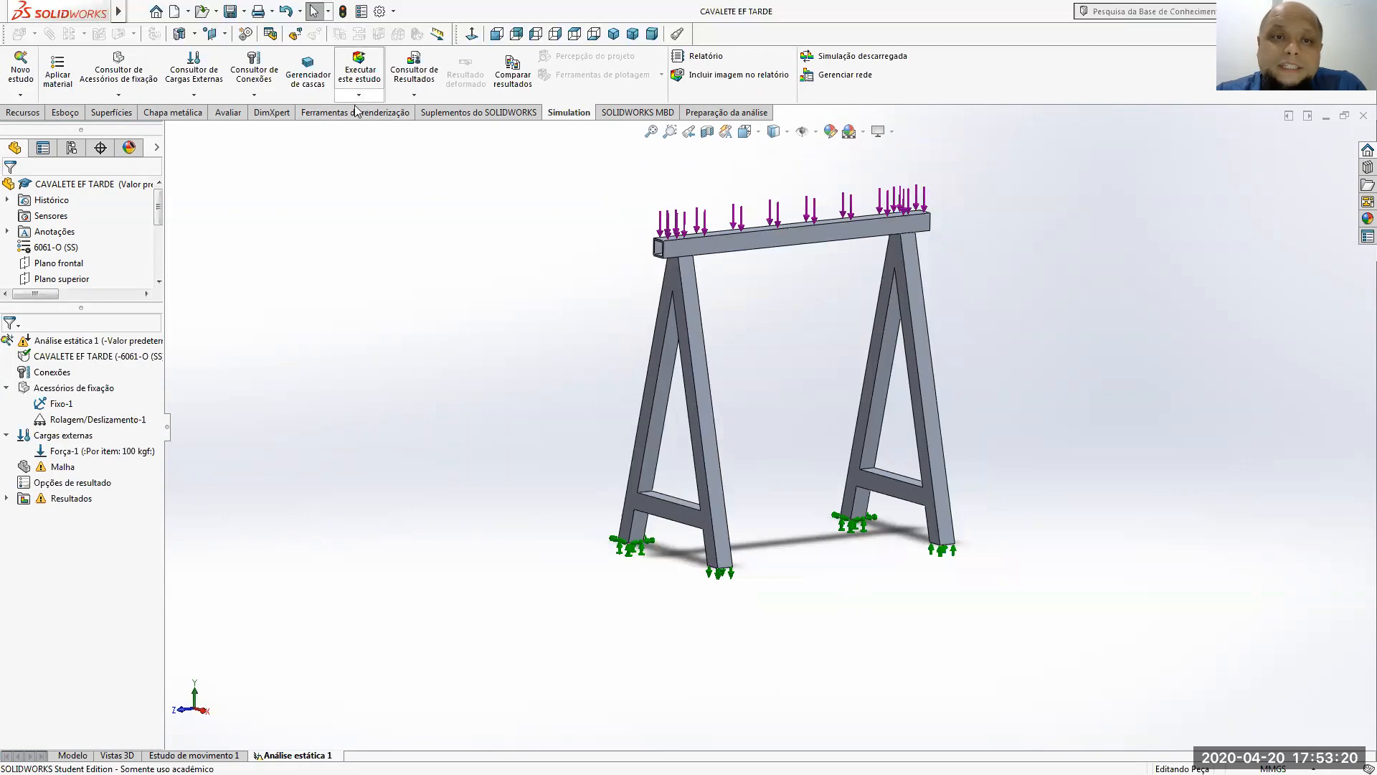
click(737, 231)
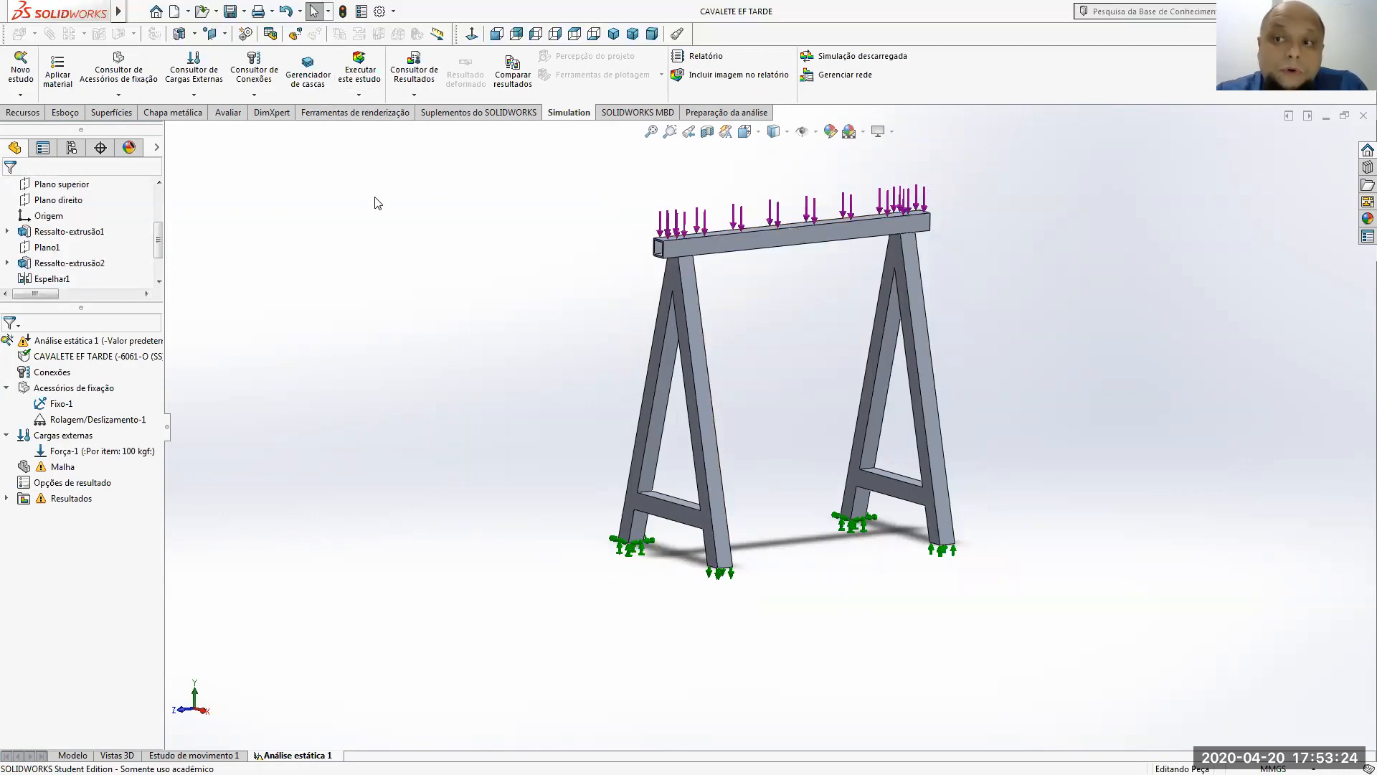
click(359, 95)
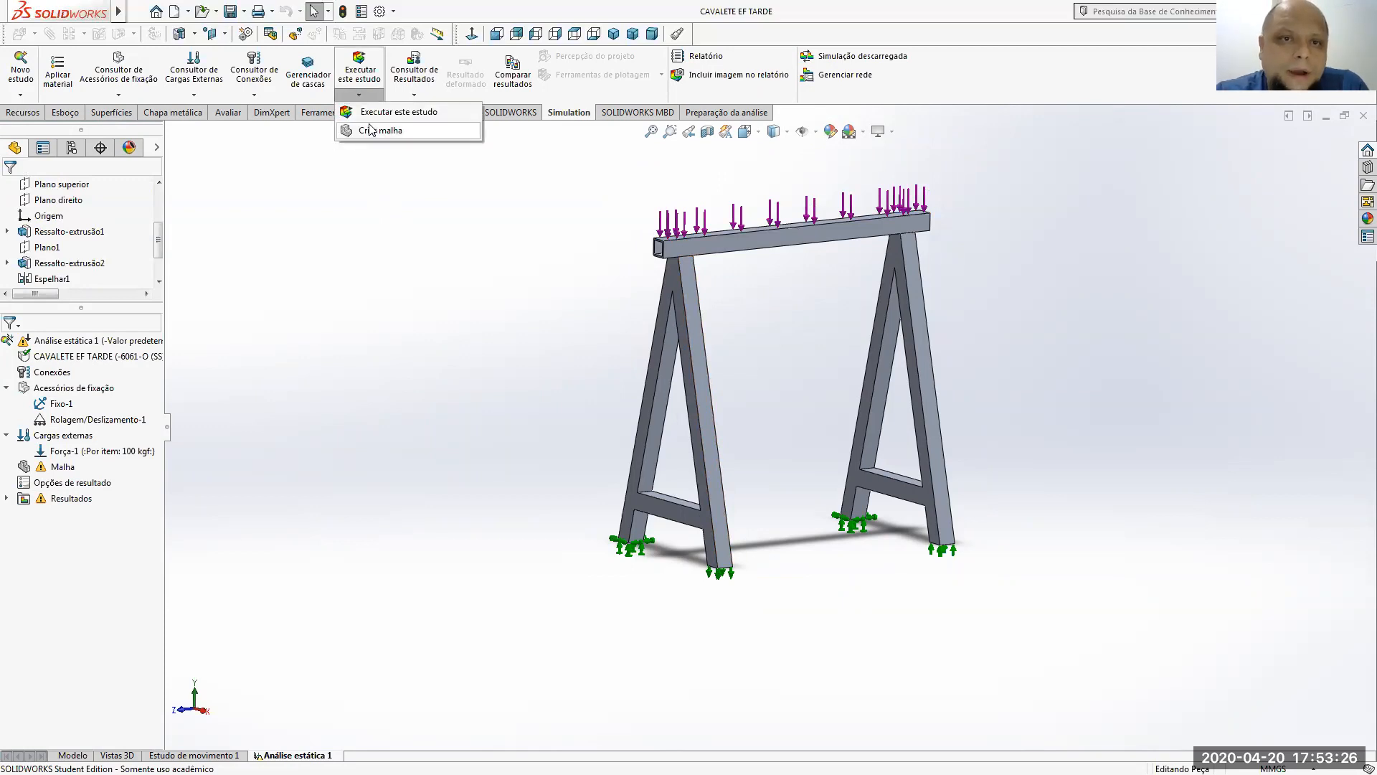
click(370, 131)
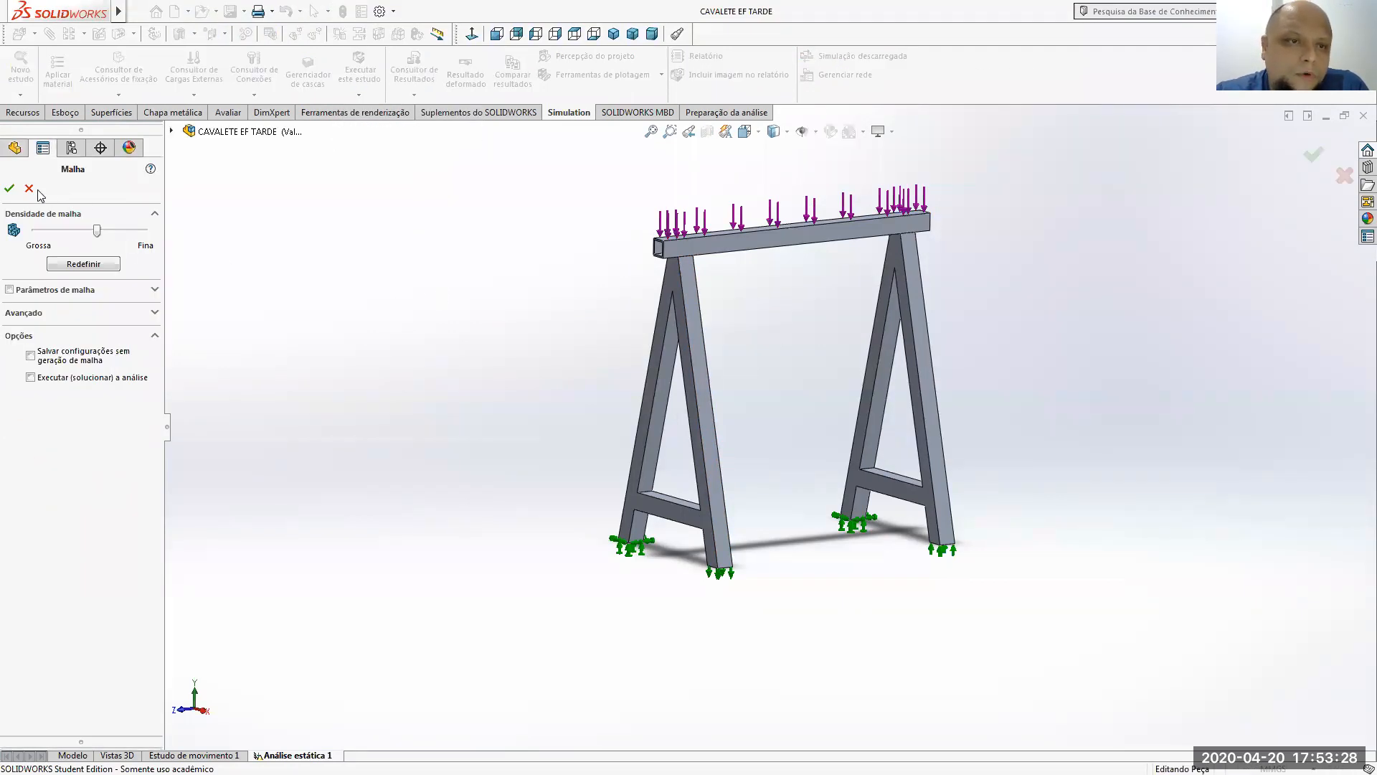
click(9, 190)
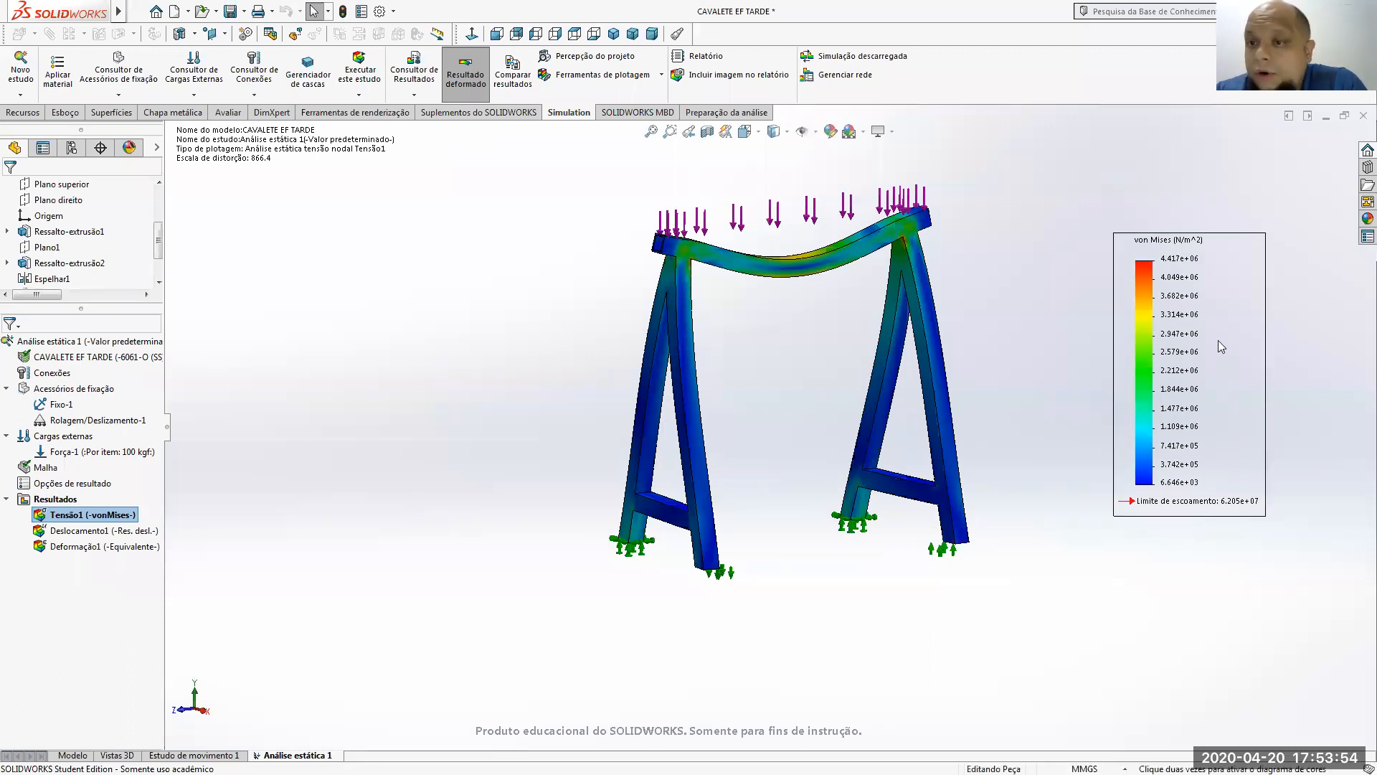
- Display the Deslocamento1 displacement plot and examine the deformed trestle from the side
right_click(81, 533)
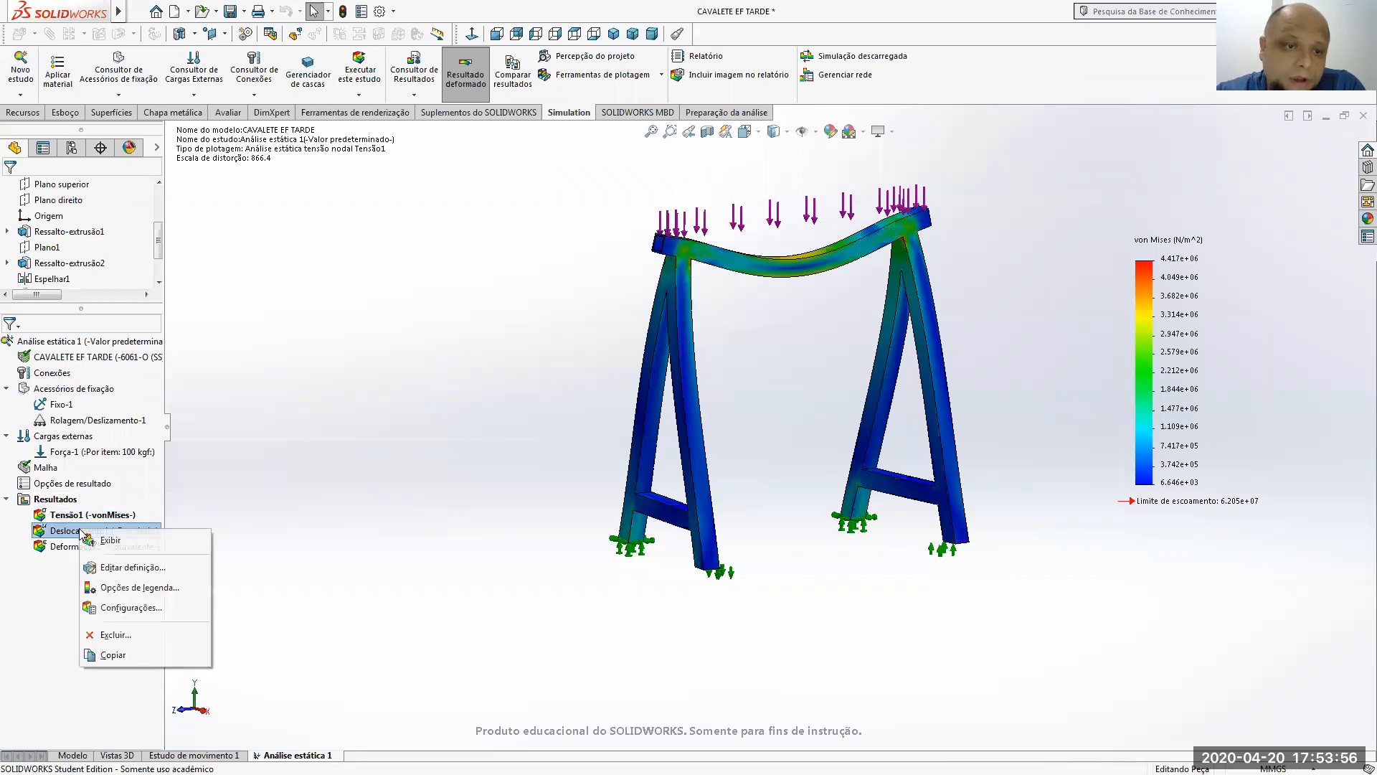
click(108, 540)
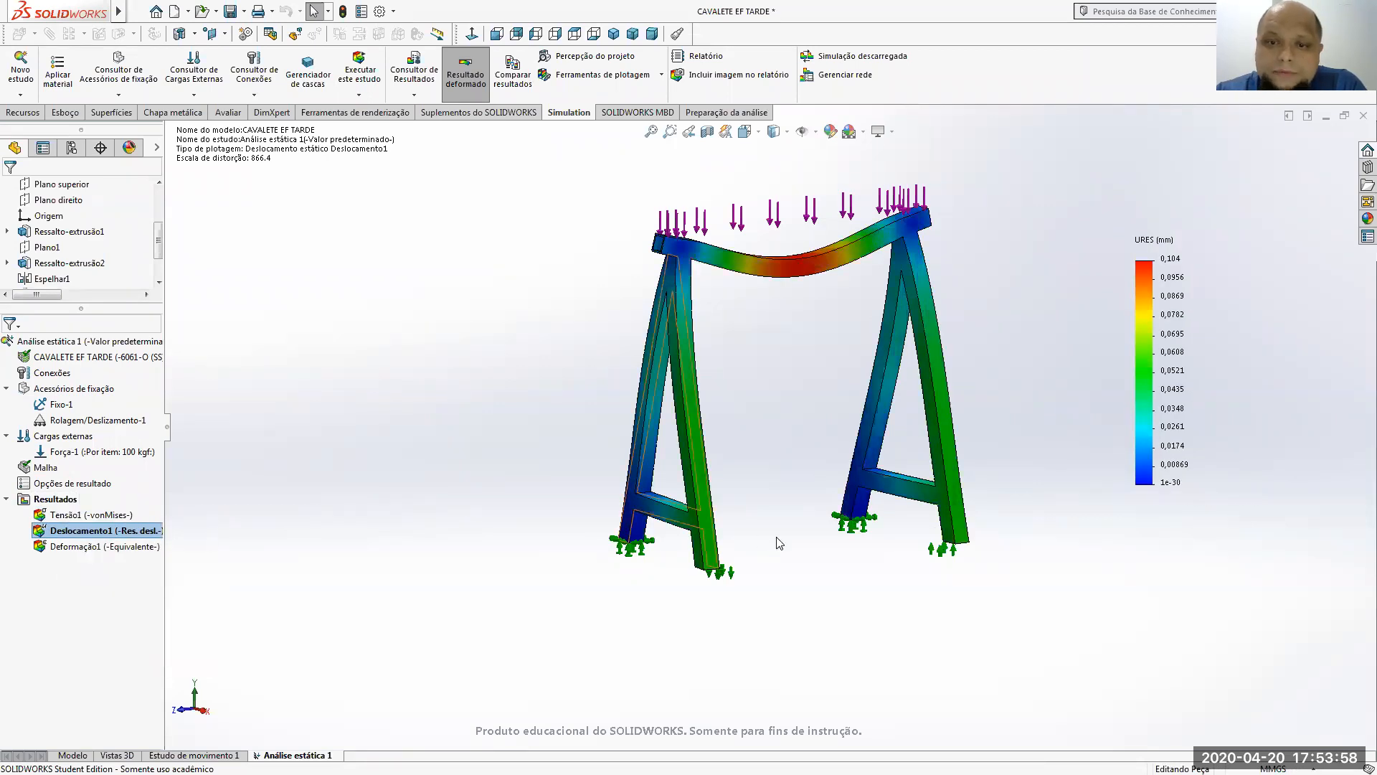
middle_drag(730, 558, 851, 487)
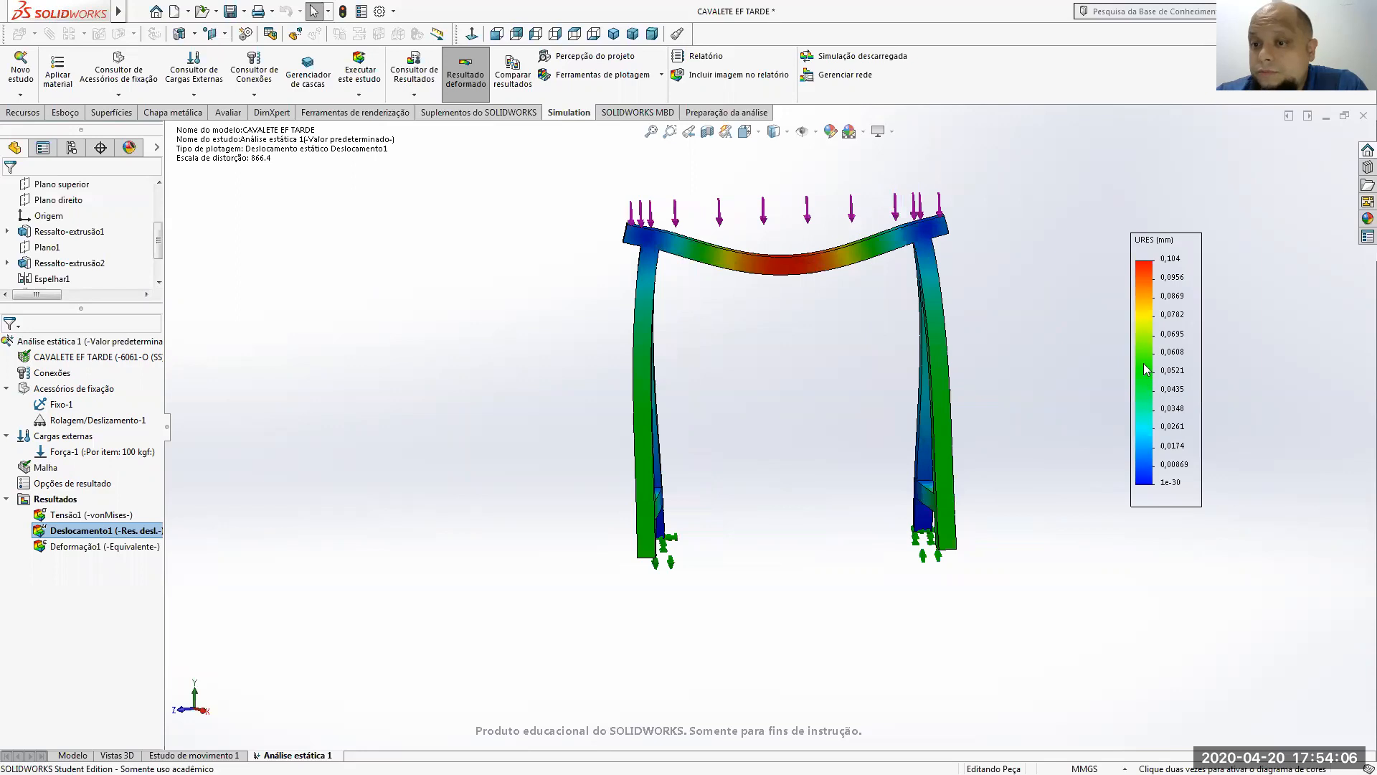
- Examine the deformed trestle at an angle and display the Deformação1 equivalent strain plot
middle_drag(795, 411, 741, 291)
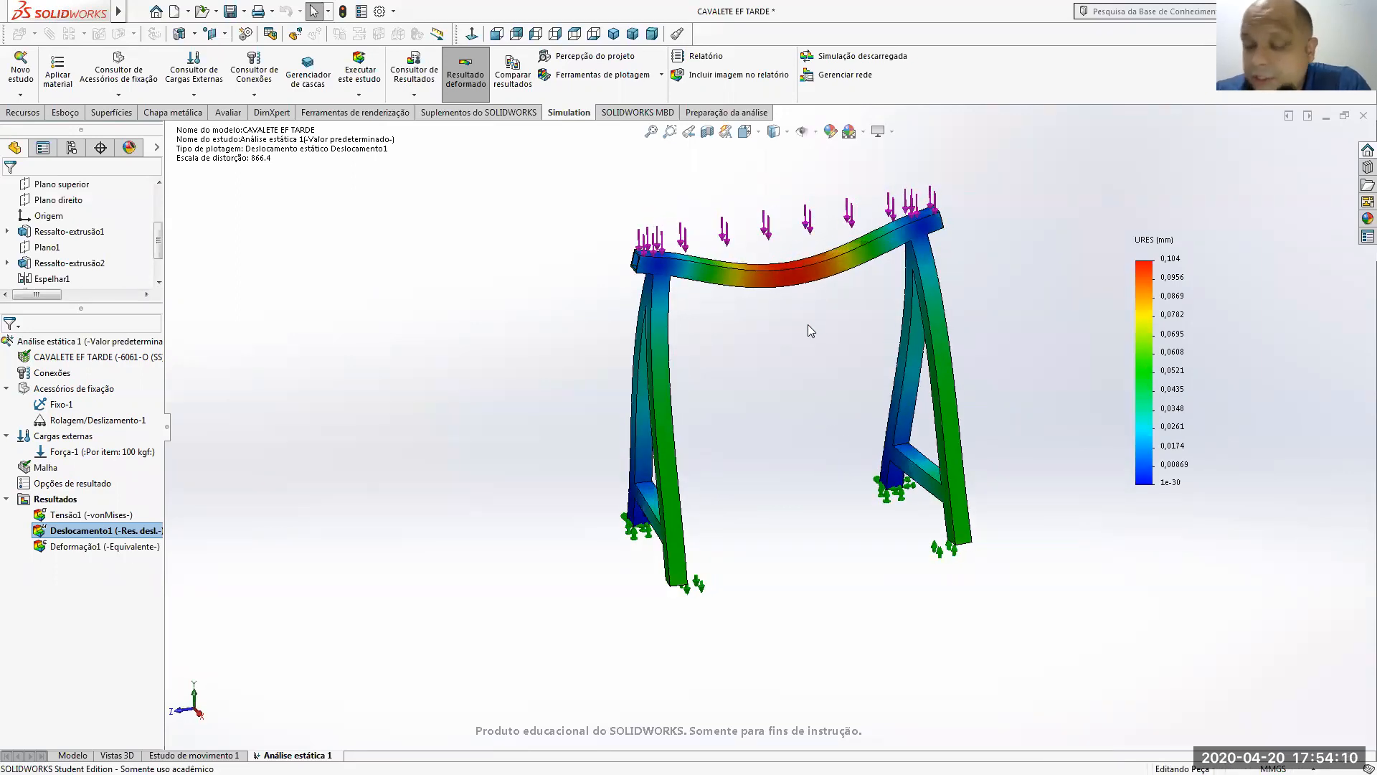
middle_drag(808, 324, 831, 305)
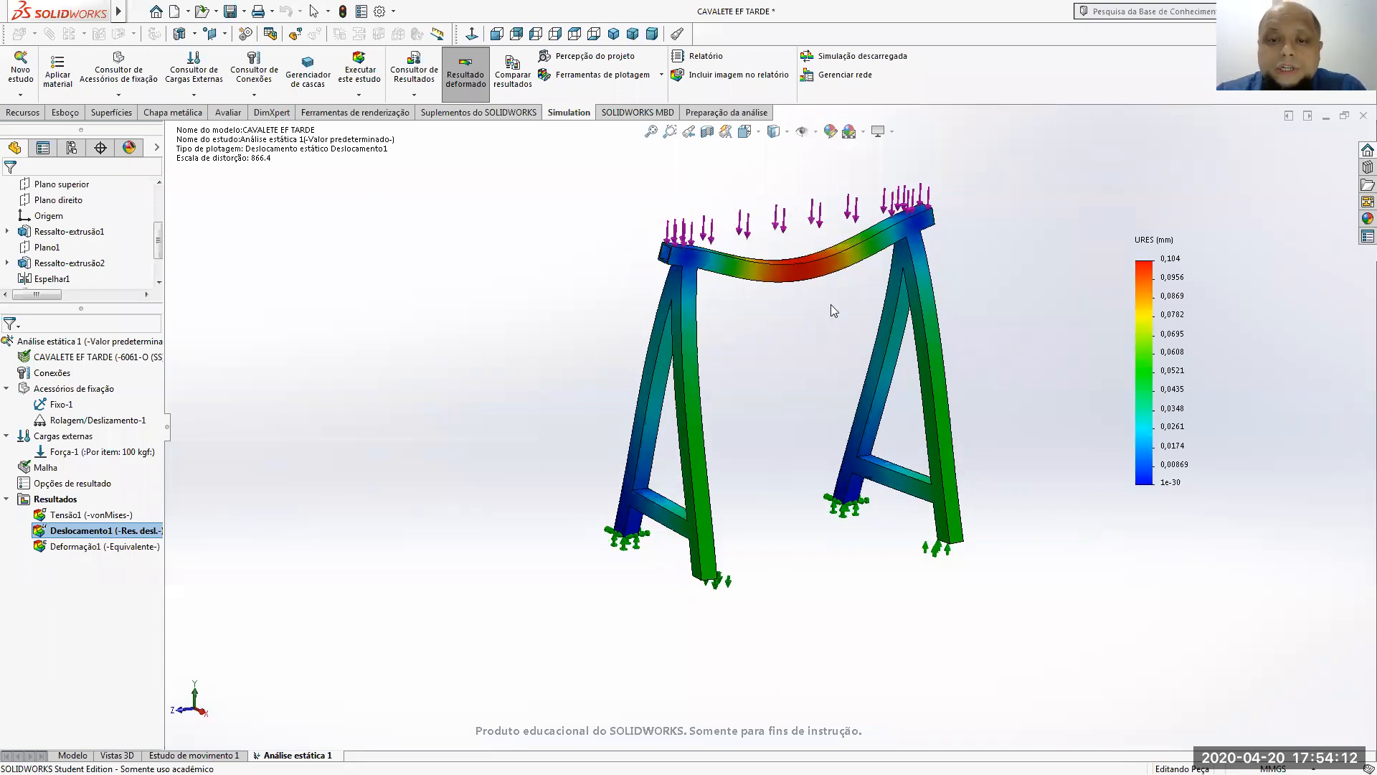
right_click(83, 545)
click(104, 560)
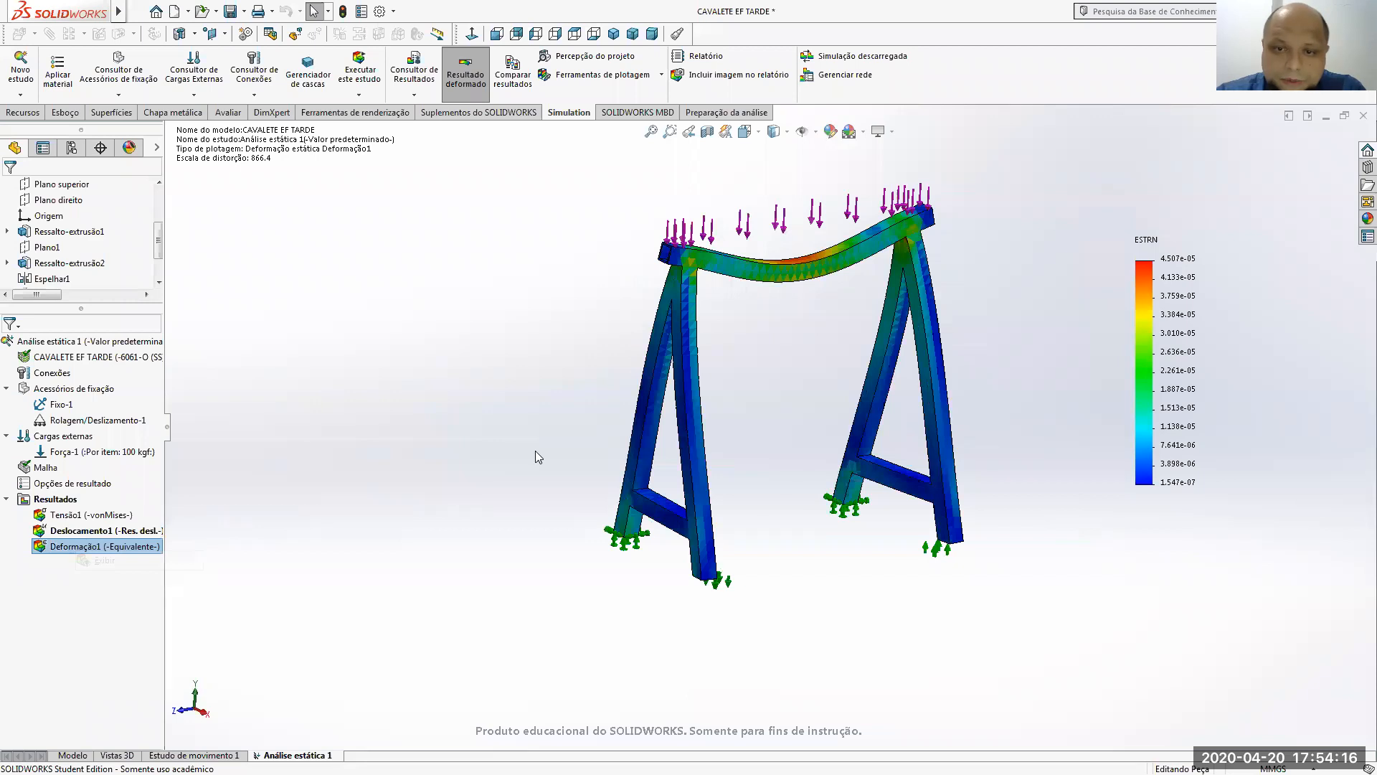
- Display the Deslocamento1 displacement plot again, play its deformation animation, and close the animation
right_click(90, 537)
click(106, 552)
right_click(84, 536)
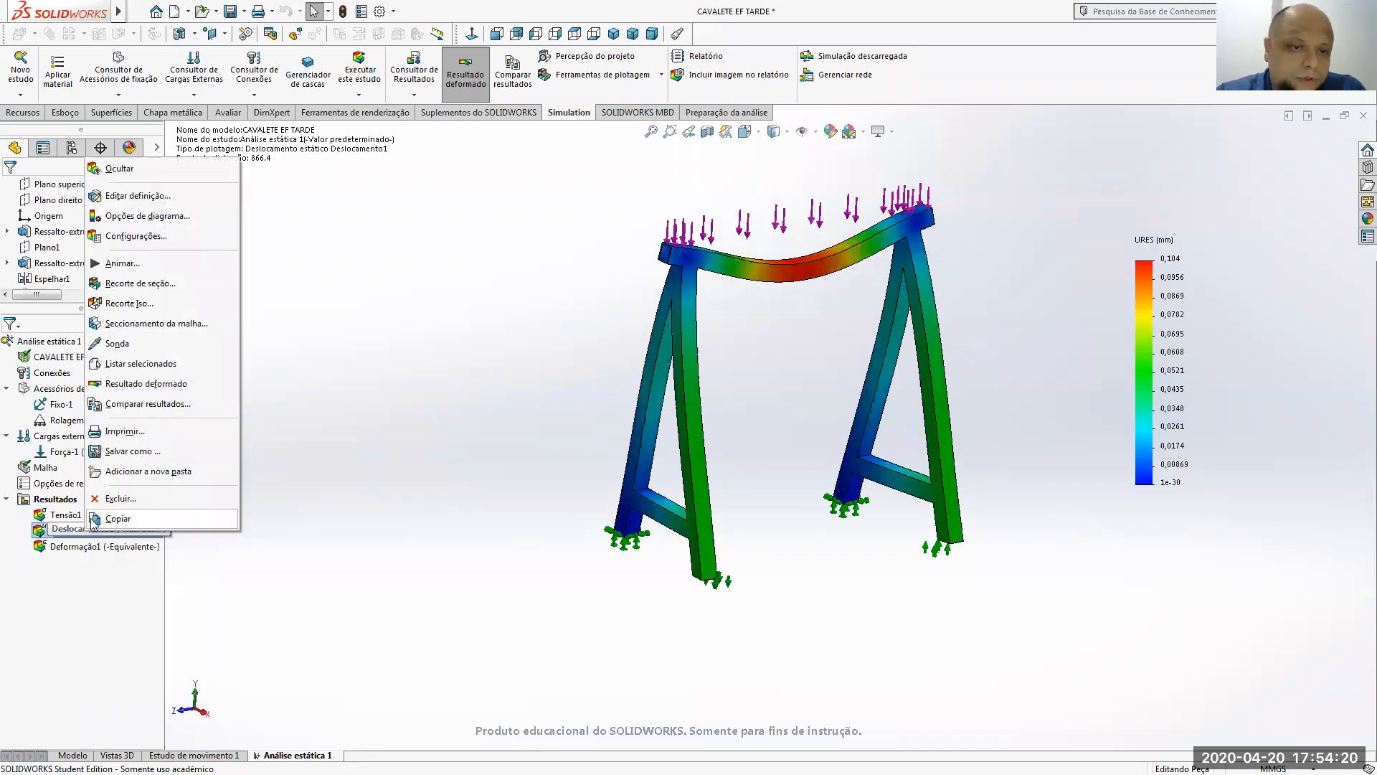
click(118, 261)
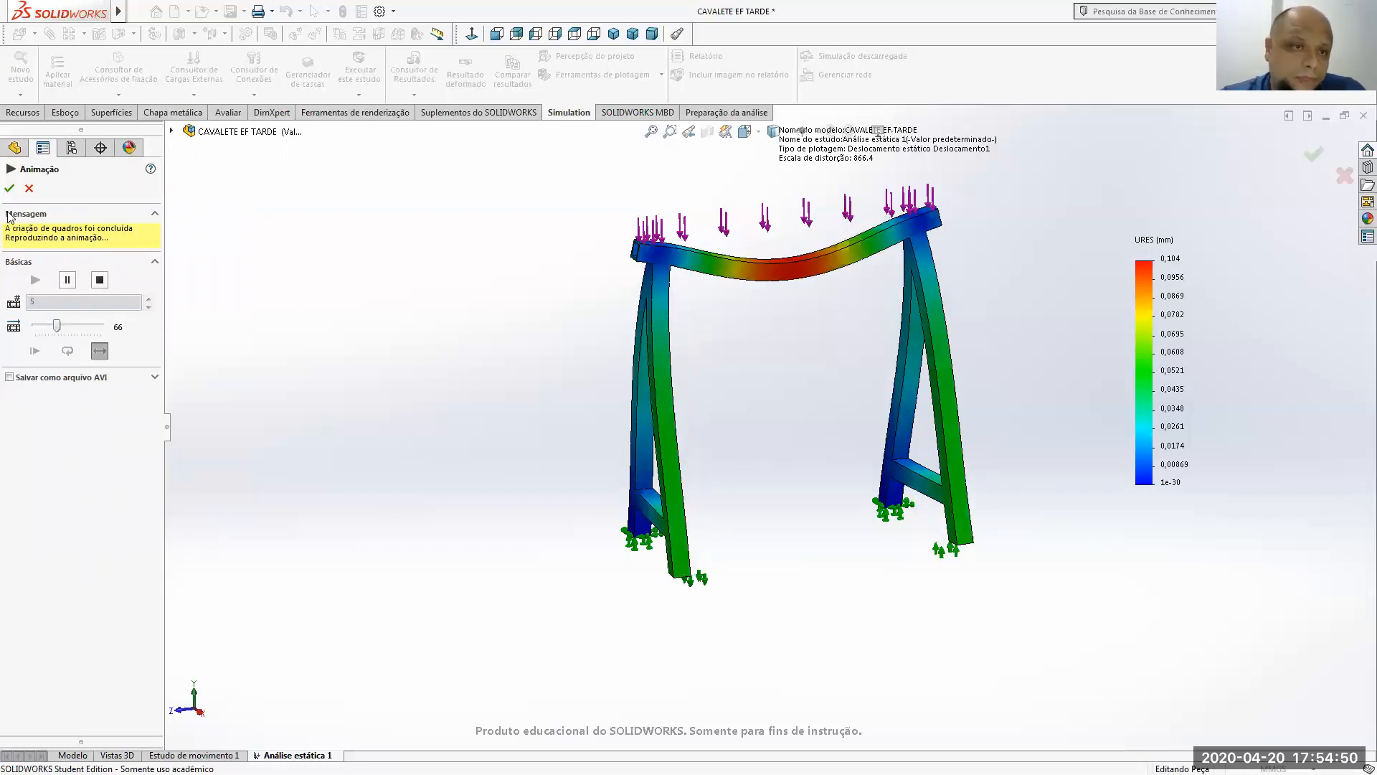
click(9, 188)
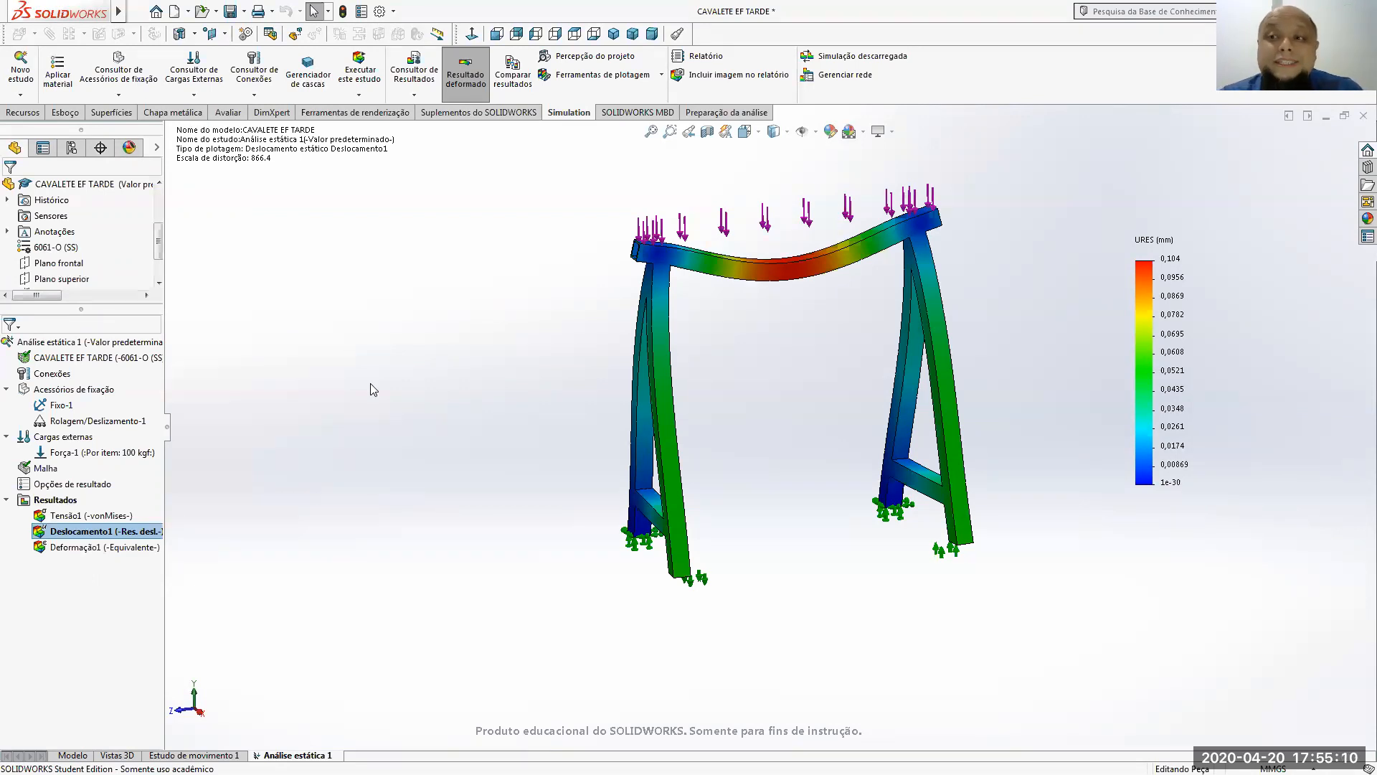
- Delete the Rolagem/Deslizamento-1 fixture from Análise estática 1
right_click(106, 422)
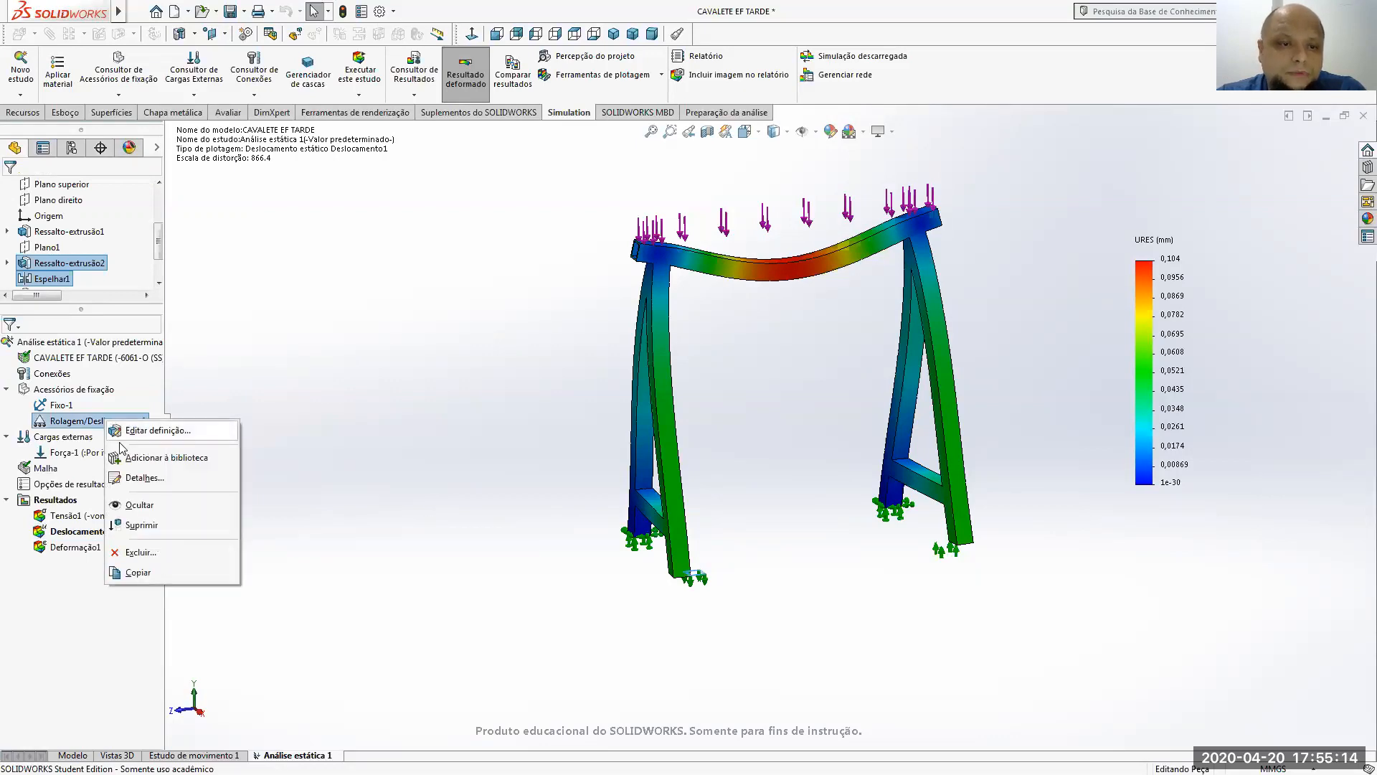
click(139, 553)
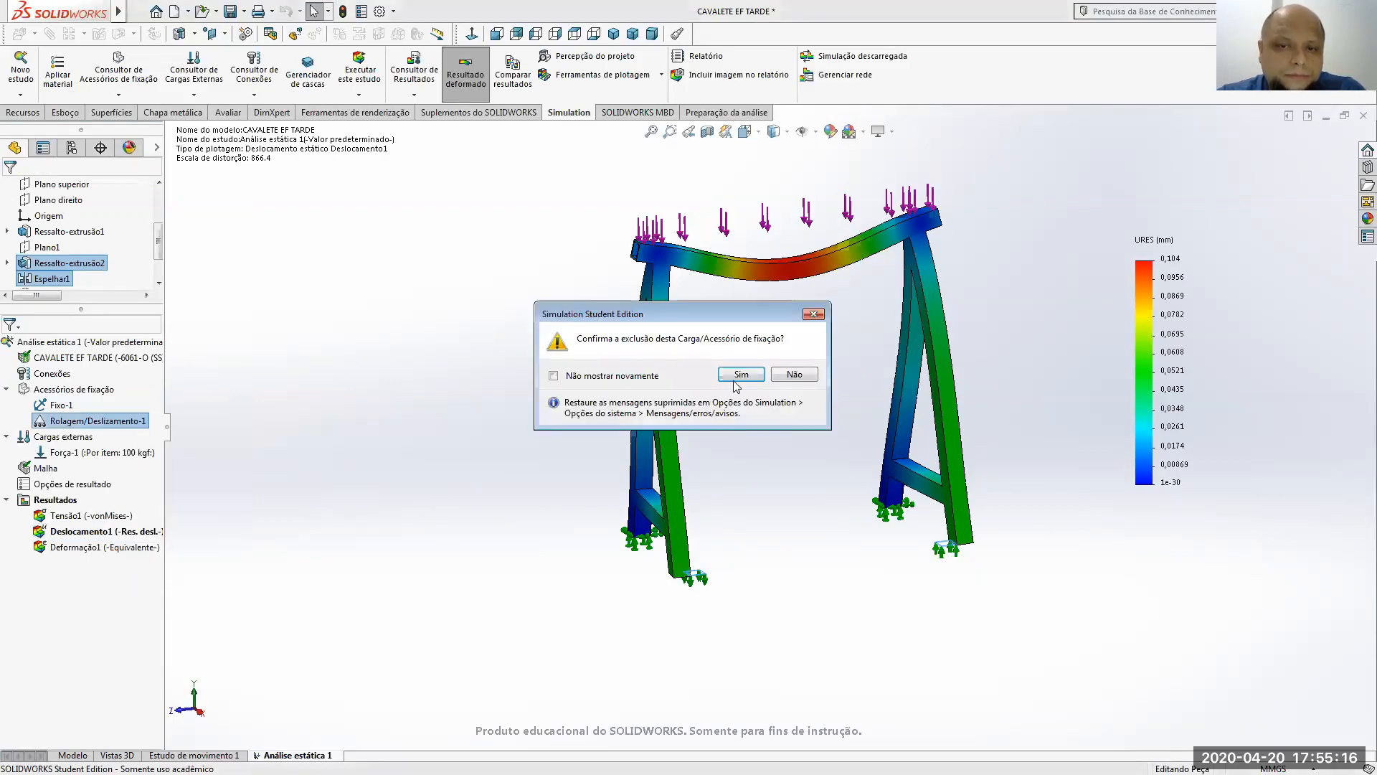
key(Return)
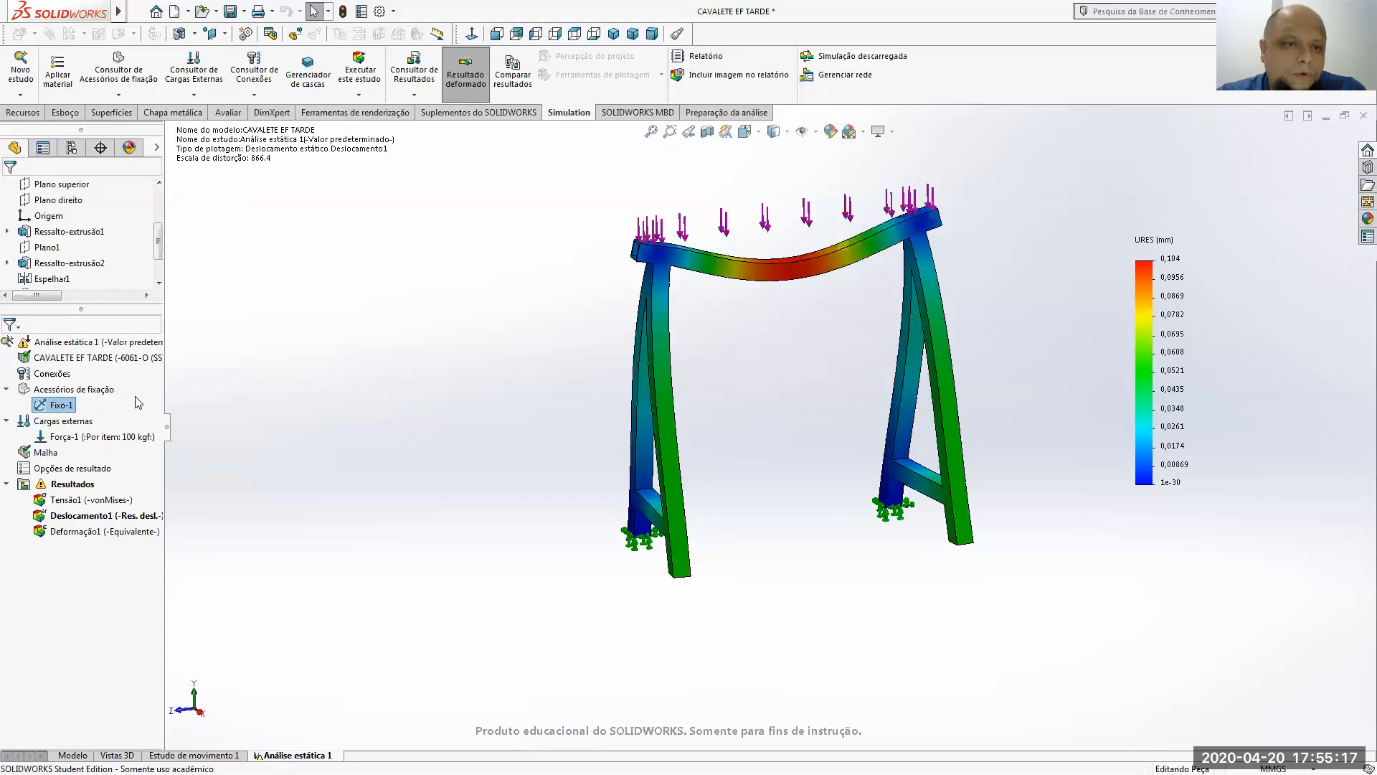
- Edit the Fixo-1 fixture to release the foot in the other leg pair and fix both feet of a single leg pair
right_click(60, 406)
click(113, 415)
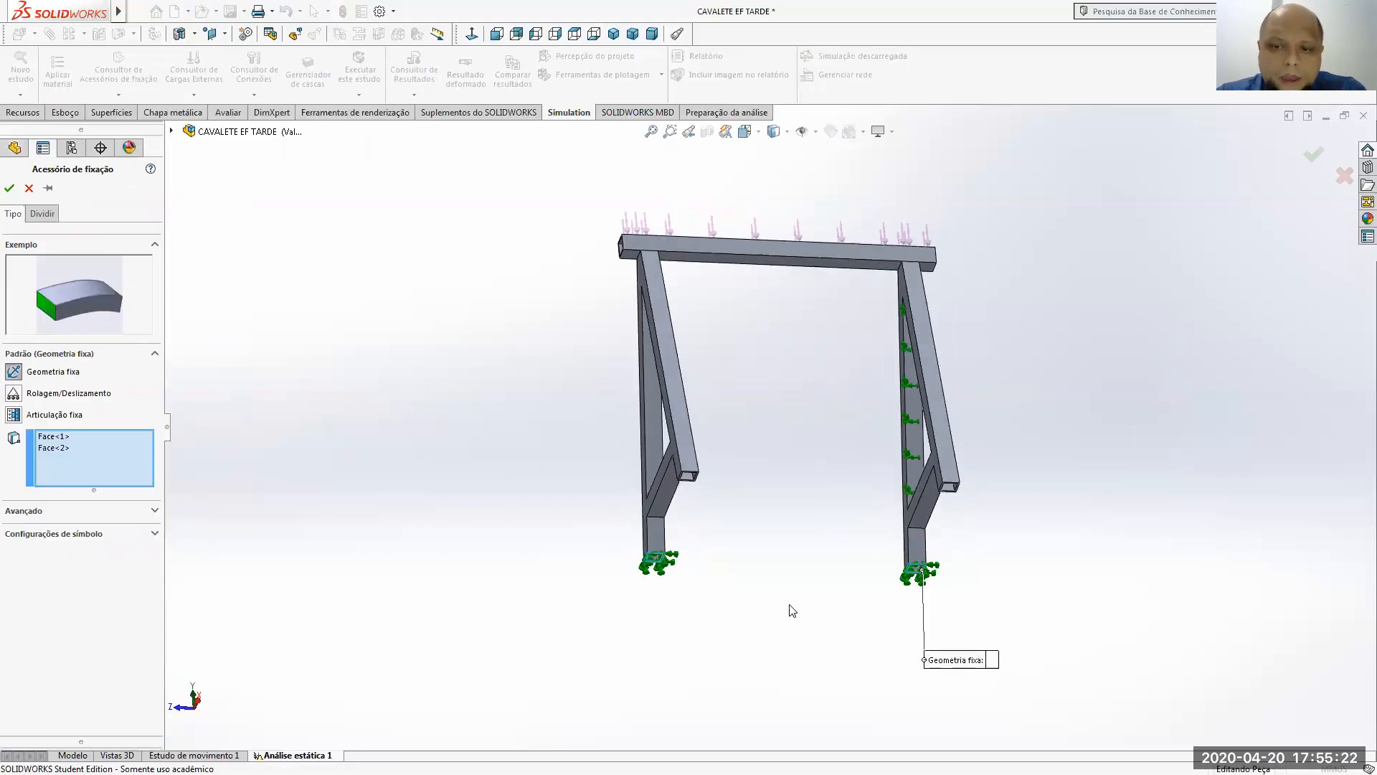
click(63, 448)
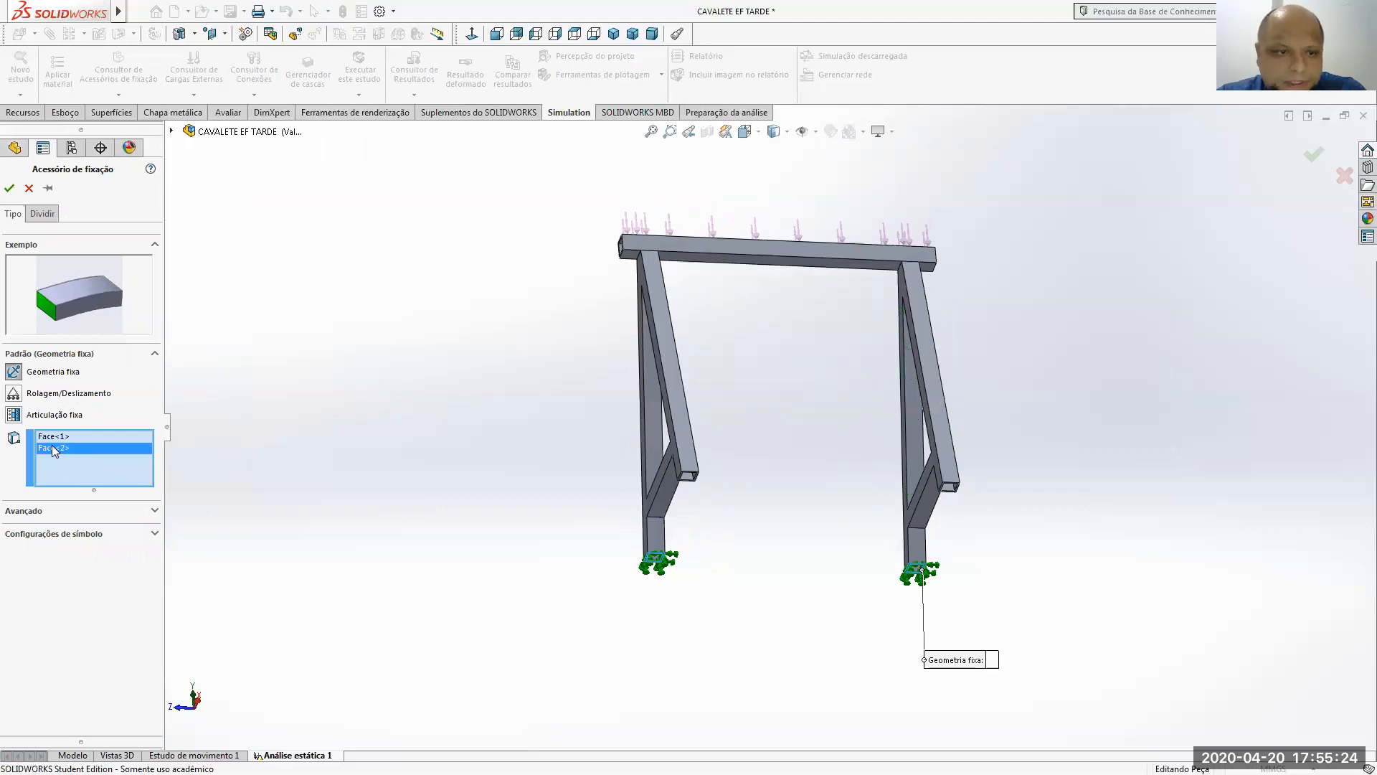
click(55, 438)
right_click(55, 440)
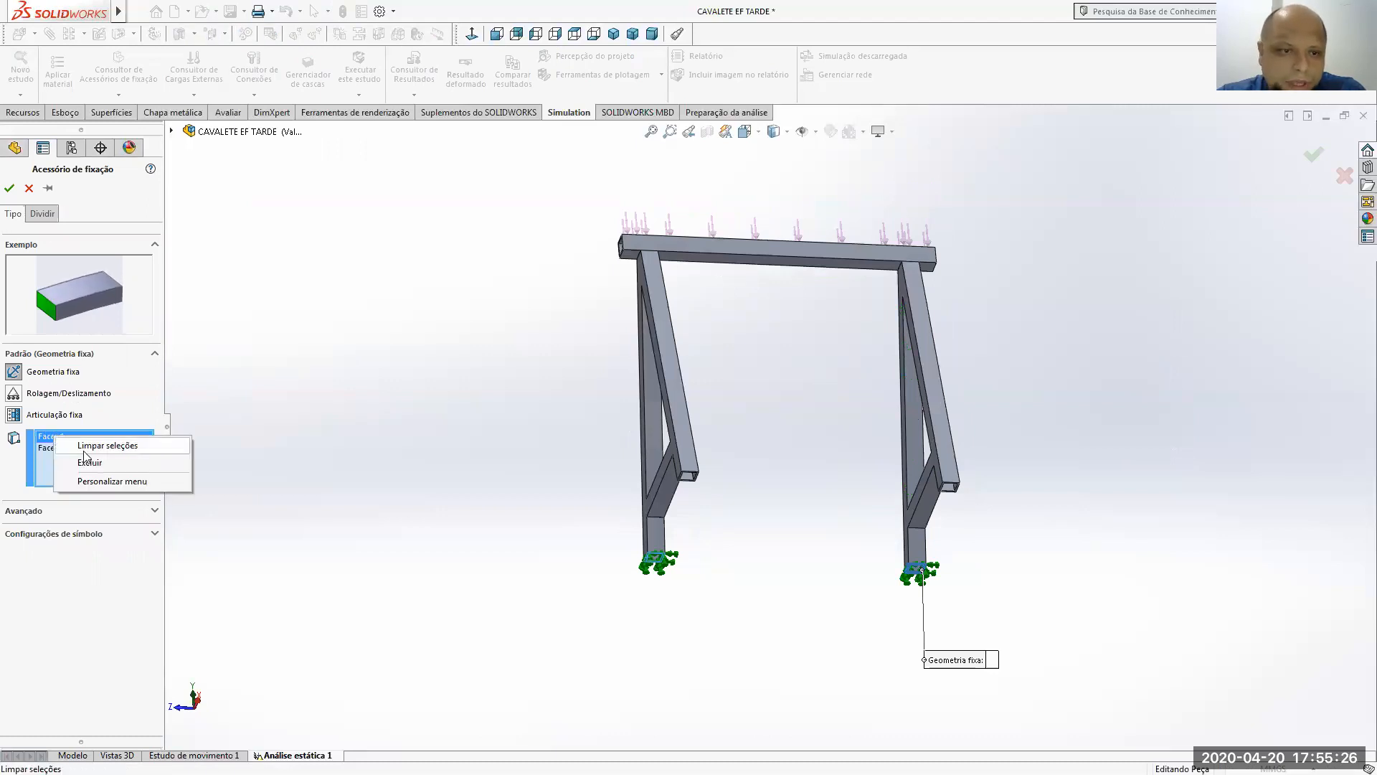
click(85, 460)
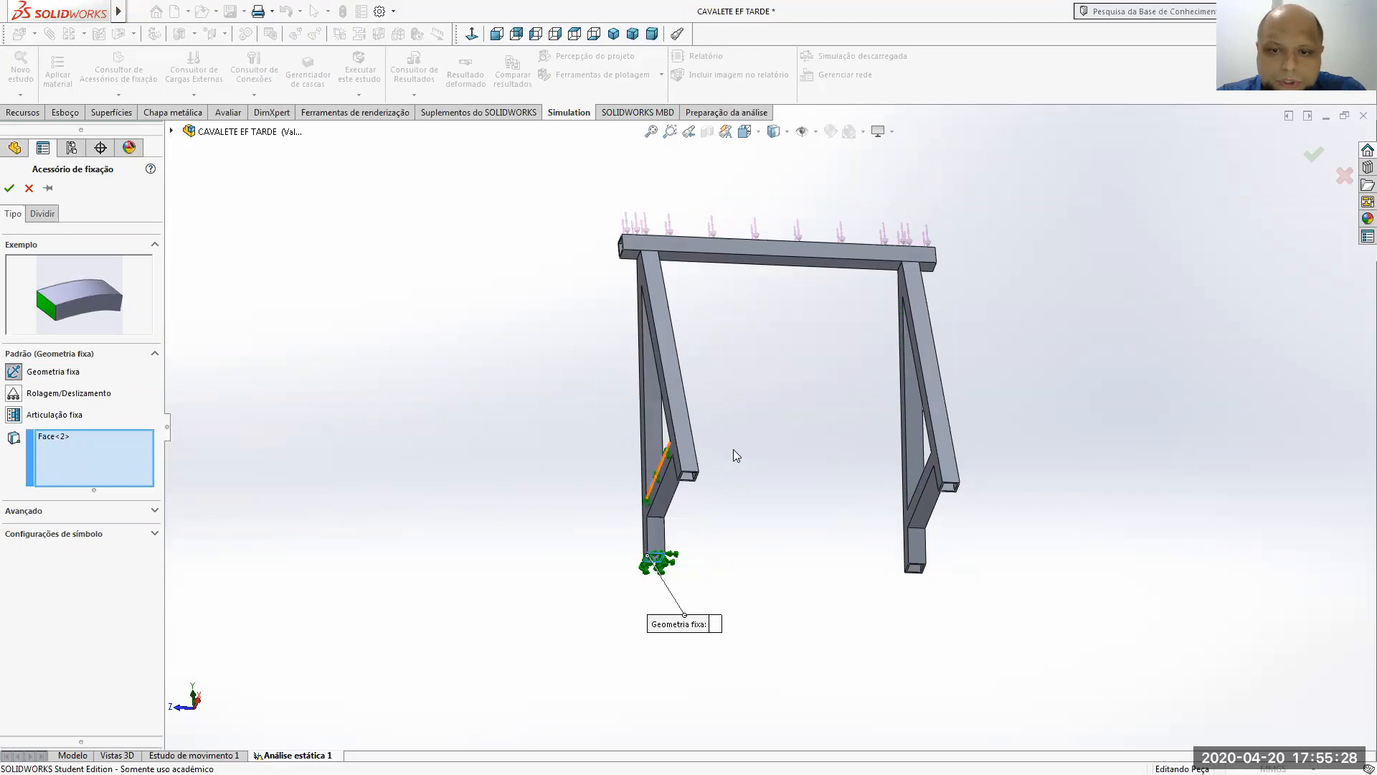
scroll(705, 471, down, 10)
scroll(699, 466, down, 5)
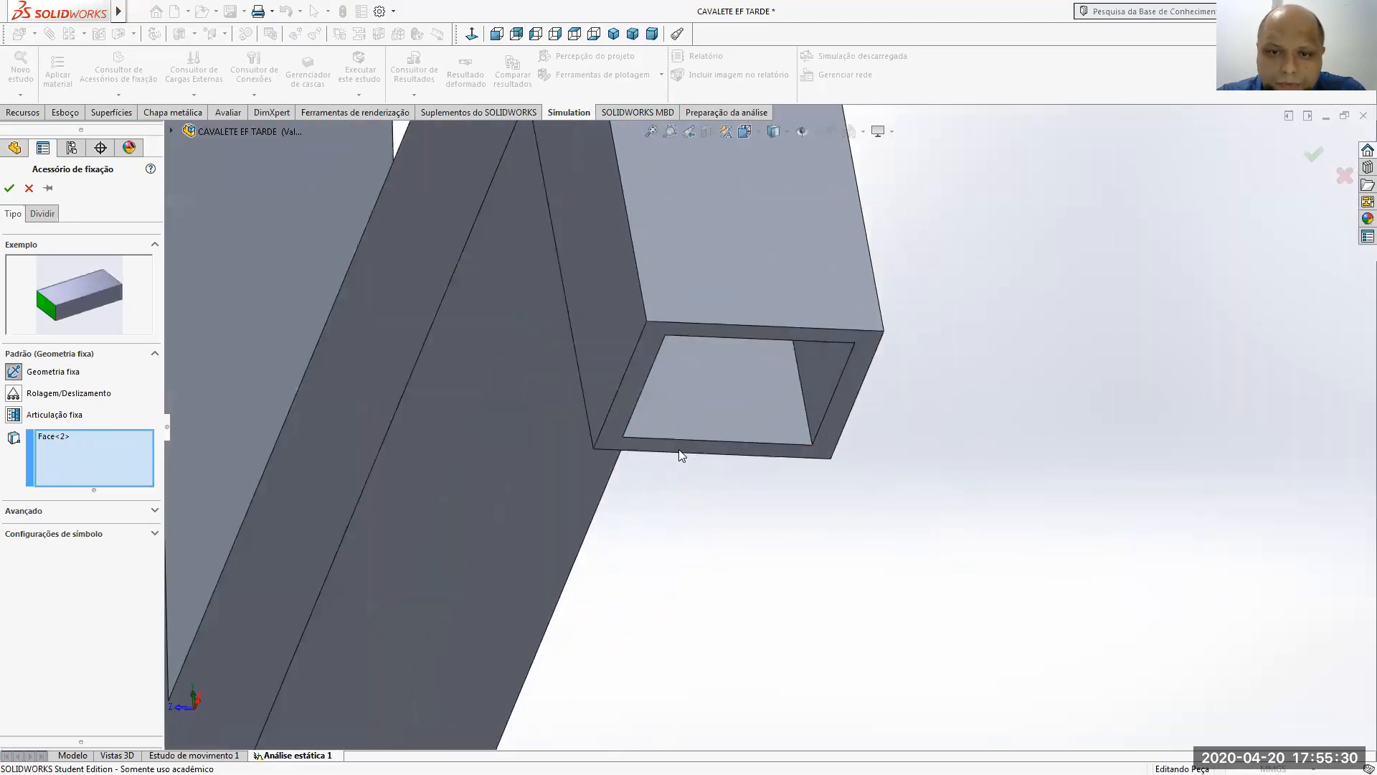
click(615, 426)
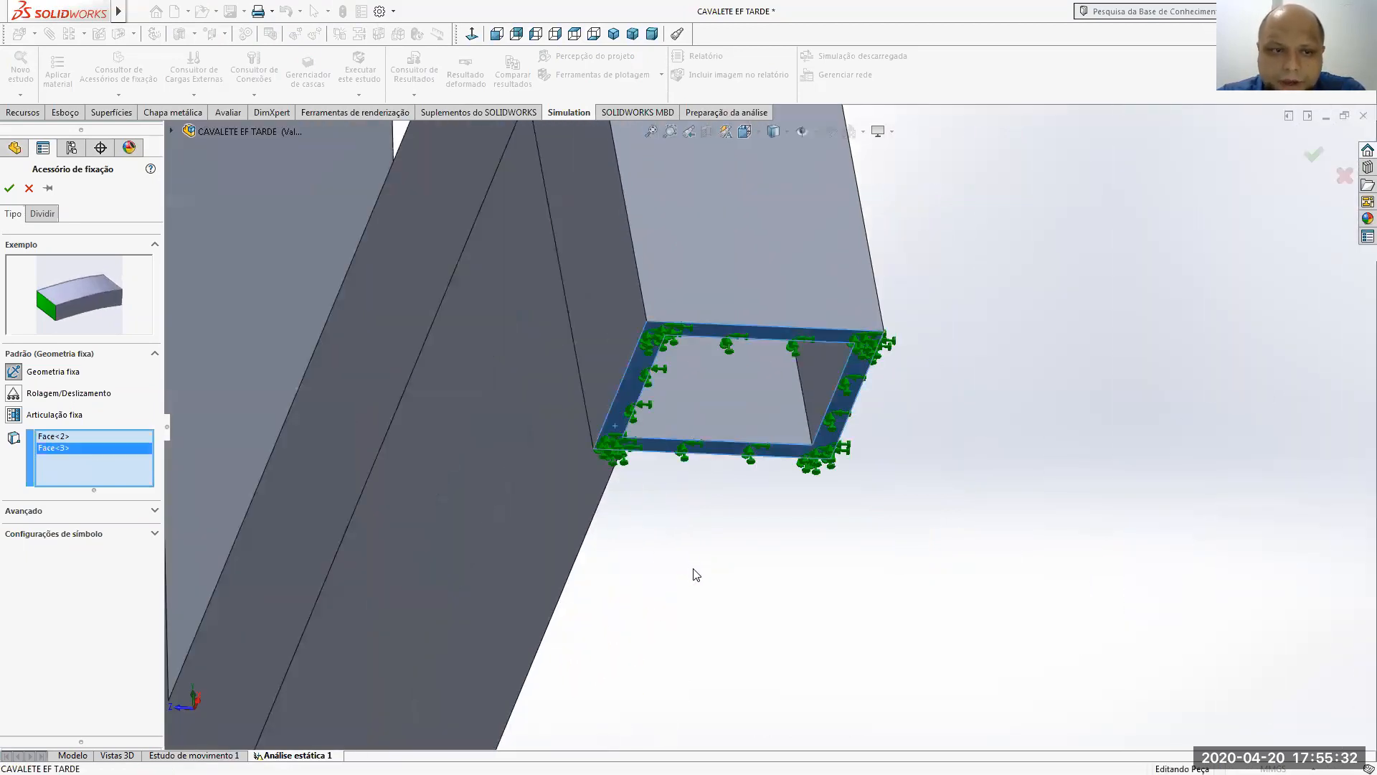
scroll(761, 423, up, 10)
click(10, 188)
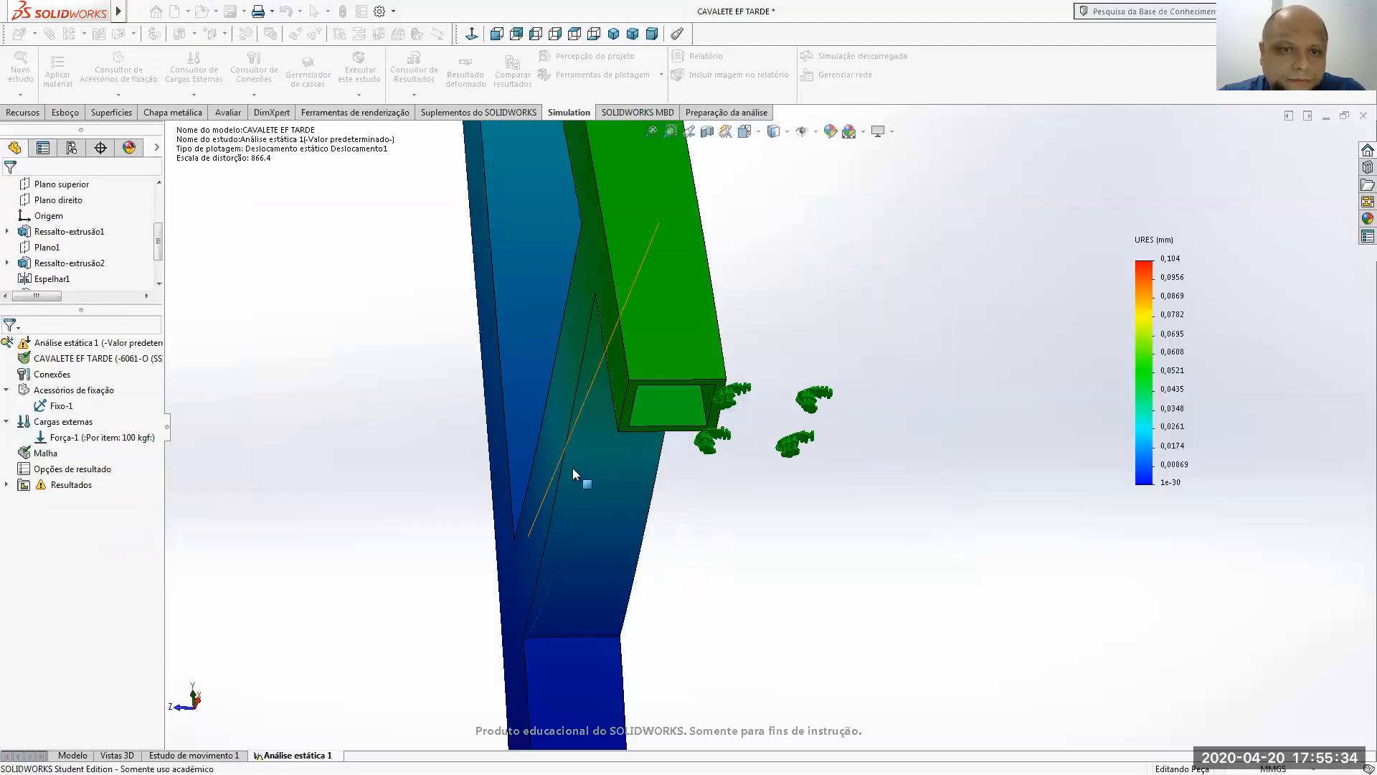
- Start a Rolagem/Deslizamento fixture and select the hollow bottom face of the previously fixed leg in the opposite leg pair
scroll(746, 430, up, 4)
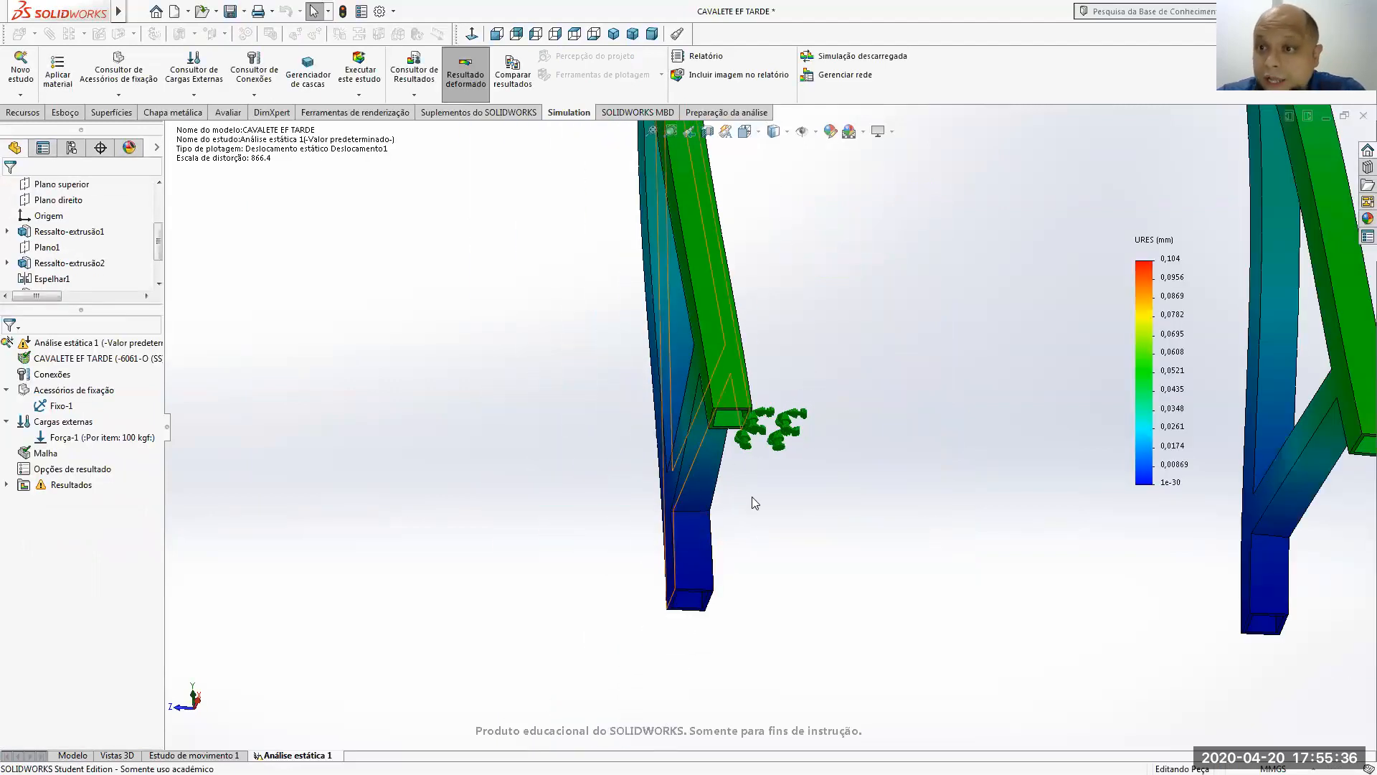
click(121, 95)
click(115, 144)
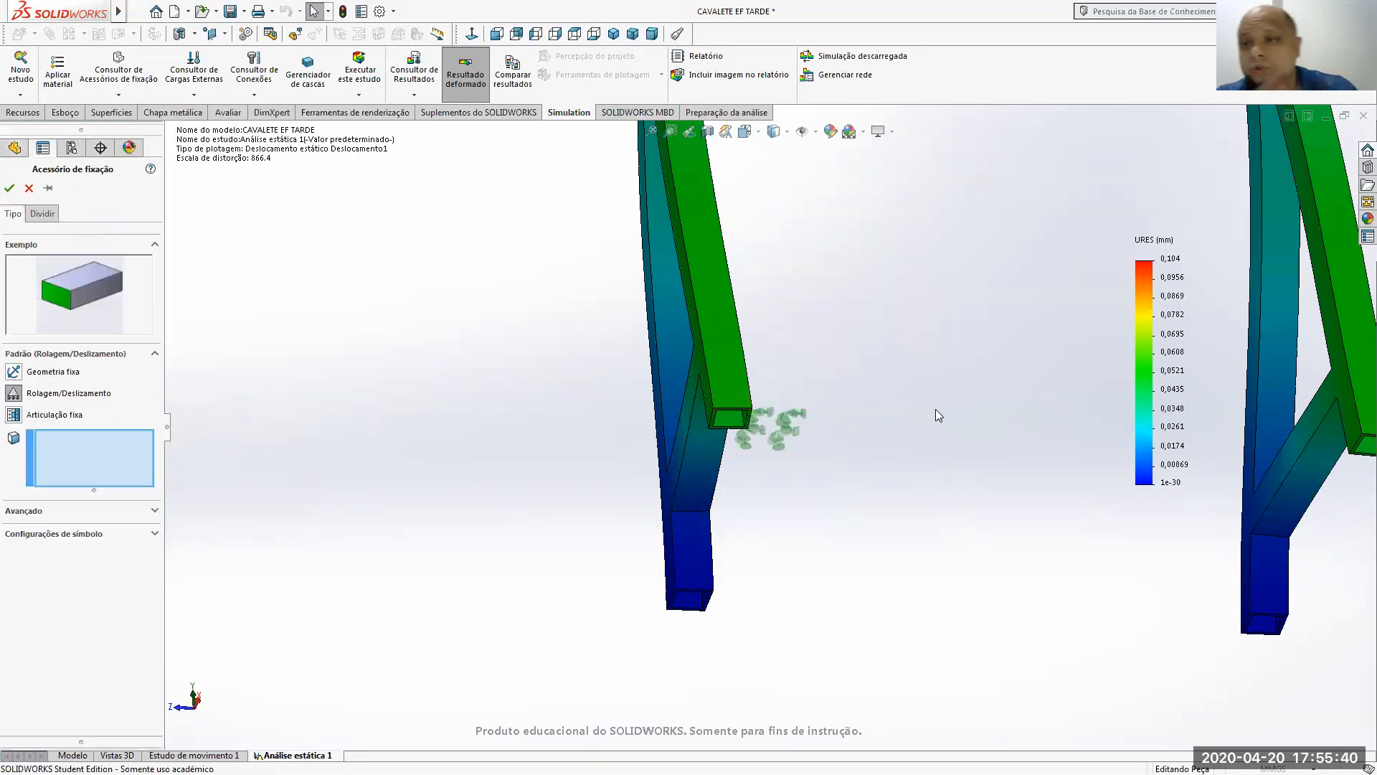
scroll(1148, 621, down, 6)
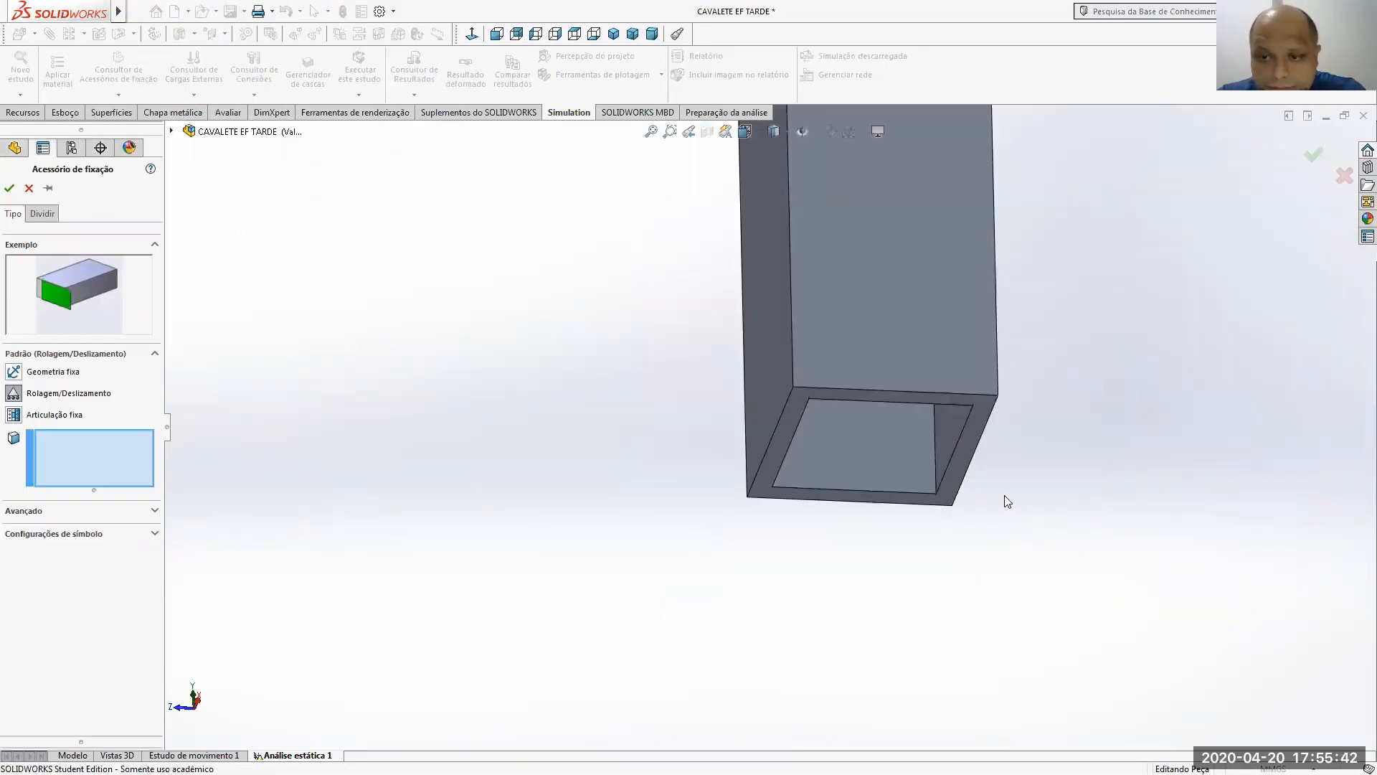
click(975, 448)
scroll(1008, 540, up, 3)
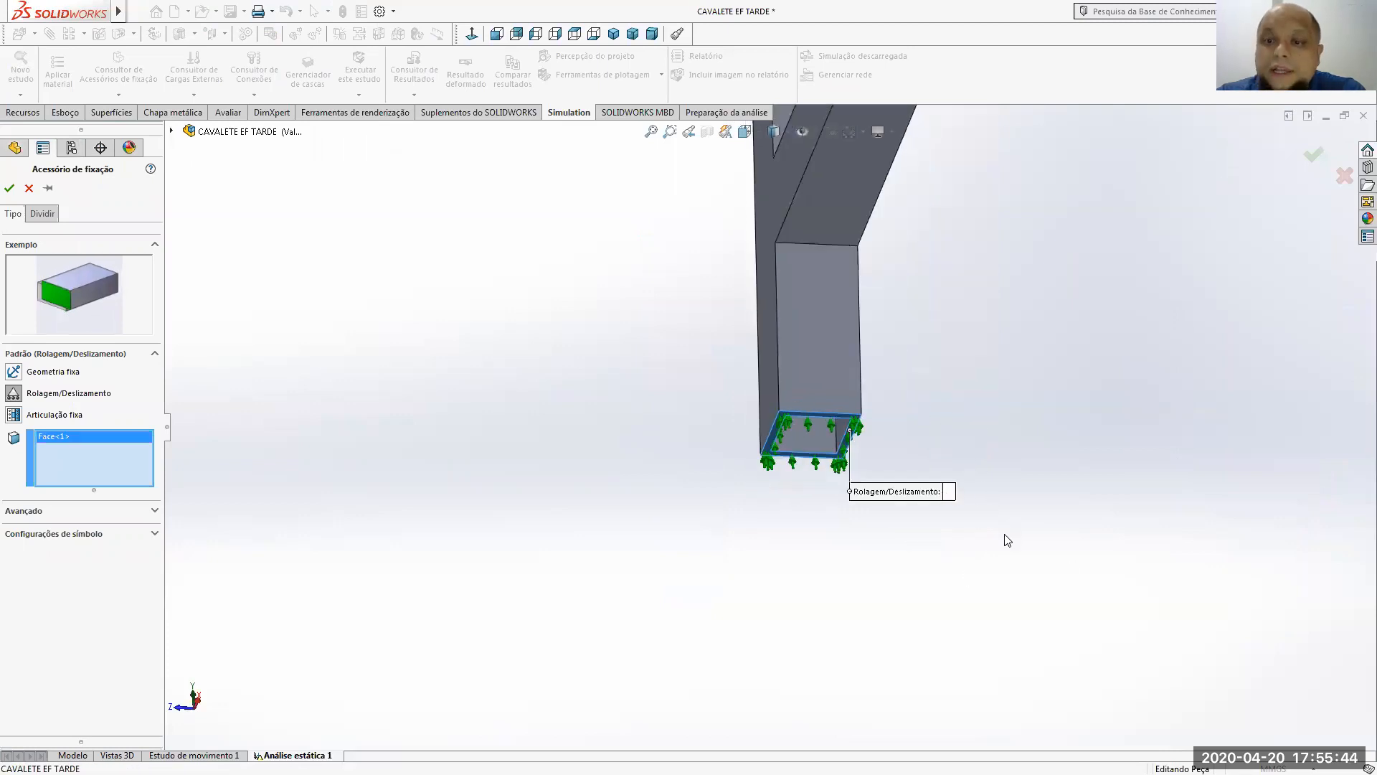
- Add the bottom face of the same A-frame's other leg to the roller/slider fixture and accept the fixture
scroll(1008, 540, up, 2)
scroll(860, 285, down, 6)
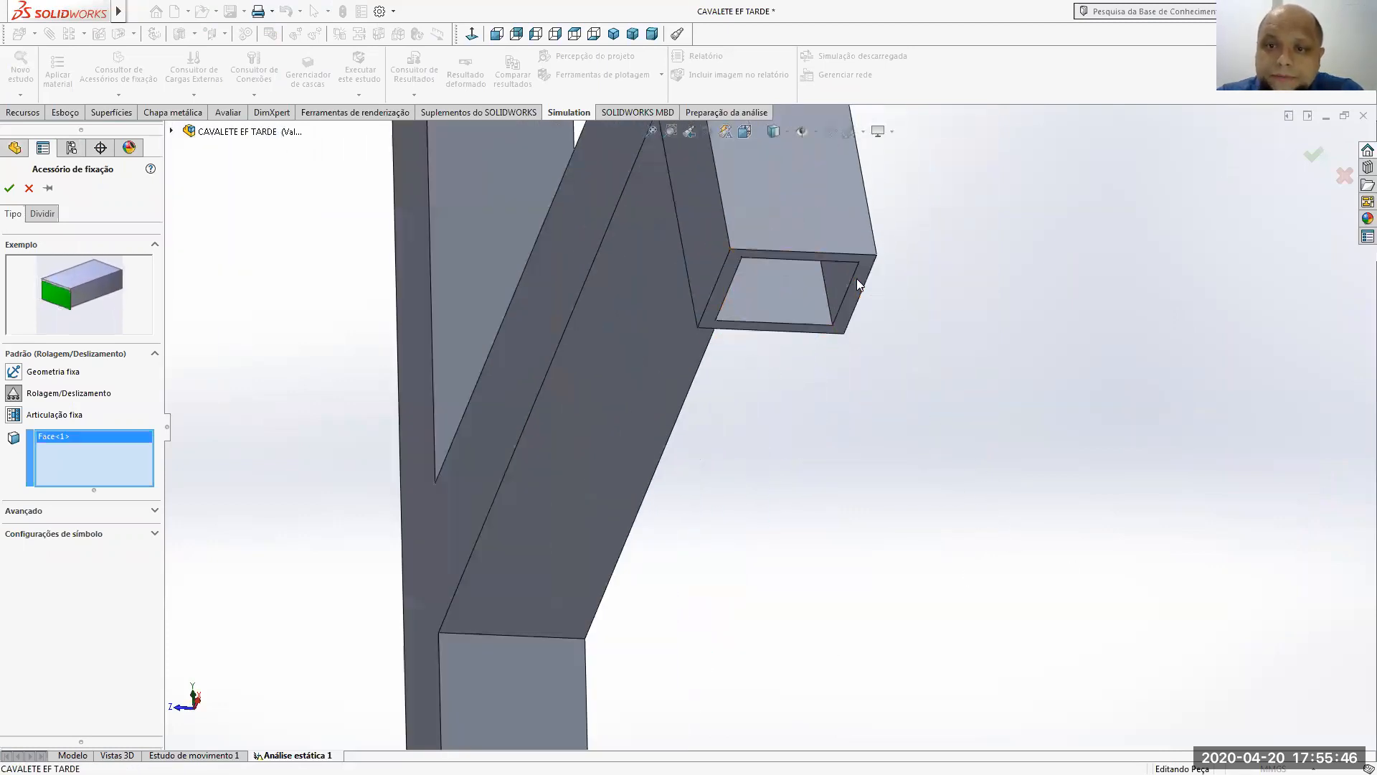
click(860, 285)
scroll(875, 446, up, 4)
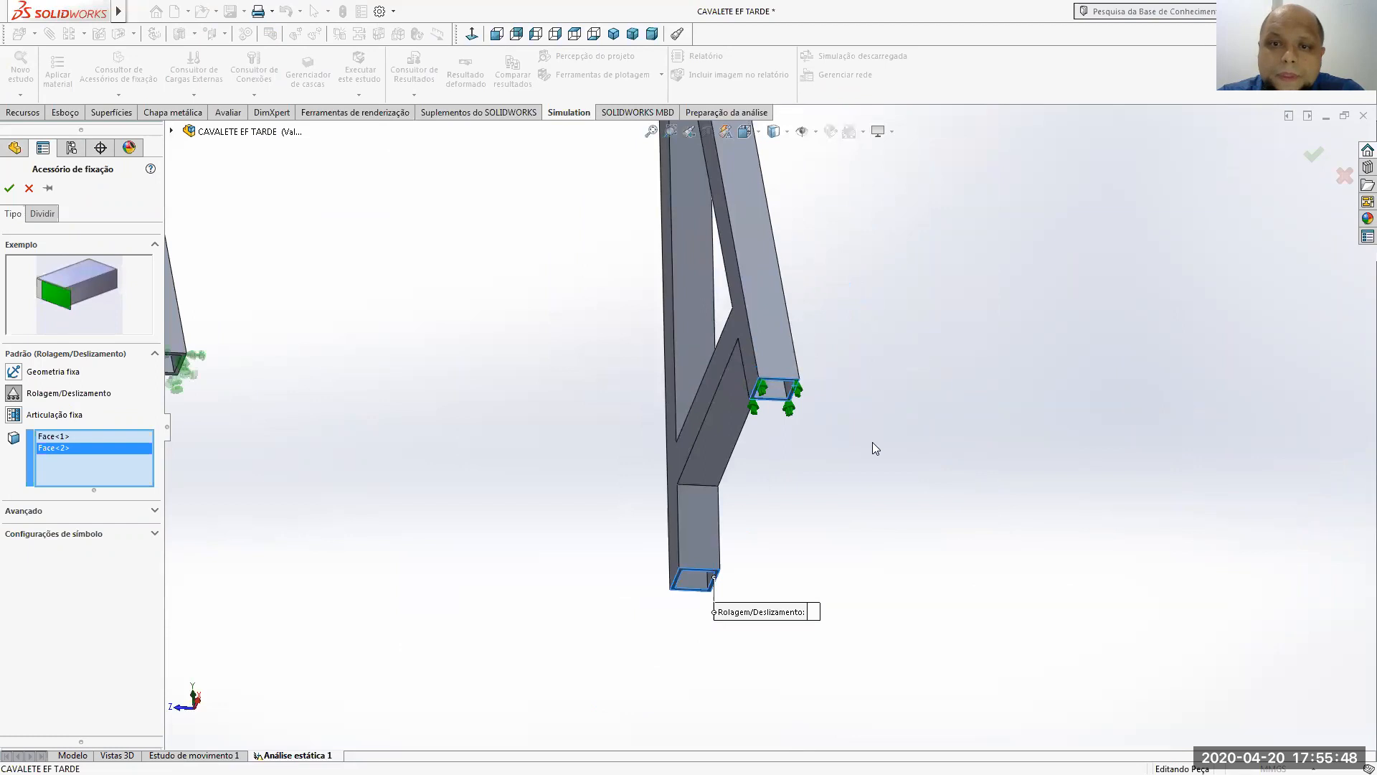
scroll(875, 449, up, 3)
click(11, 190)
- Run the static study Análise estática 1 with the fixed and roller/slider supports
scroll(737, 408, up, 4)
middle_drag(729, 385, 759, 610)
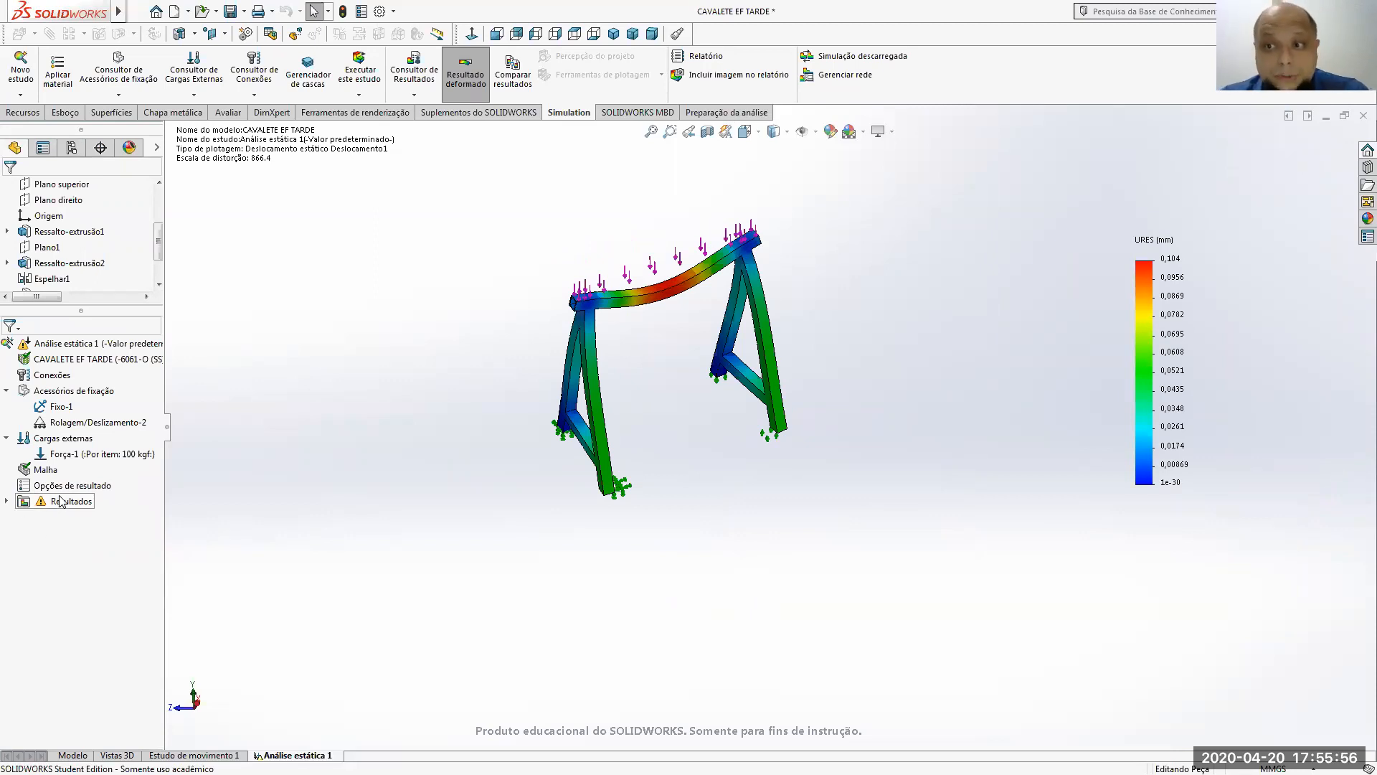
click(364, 74)
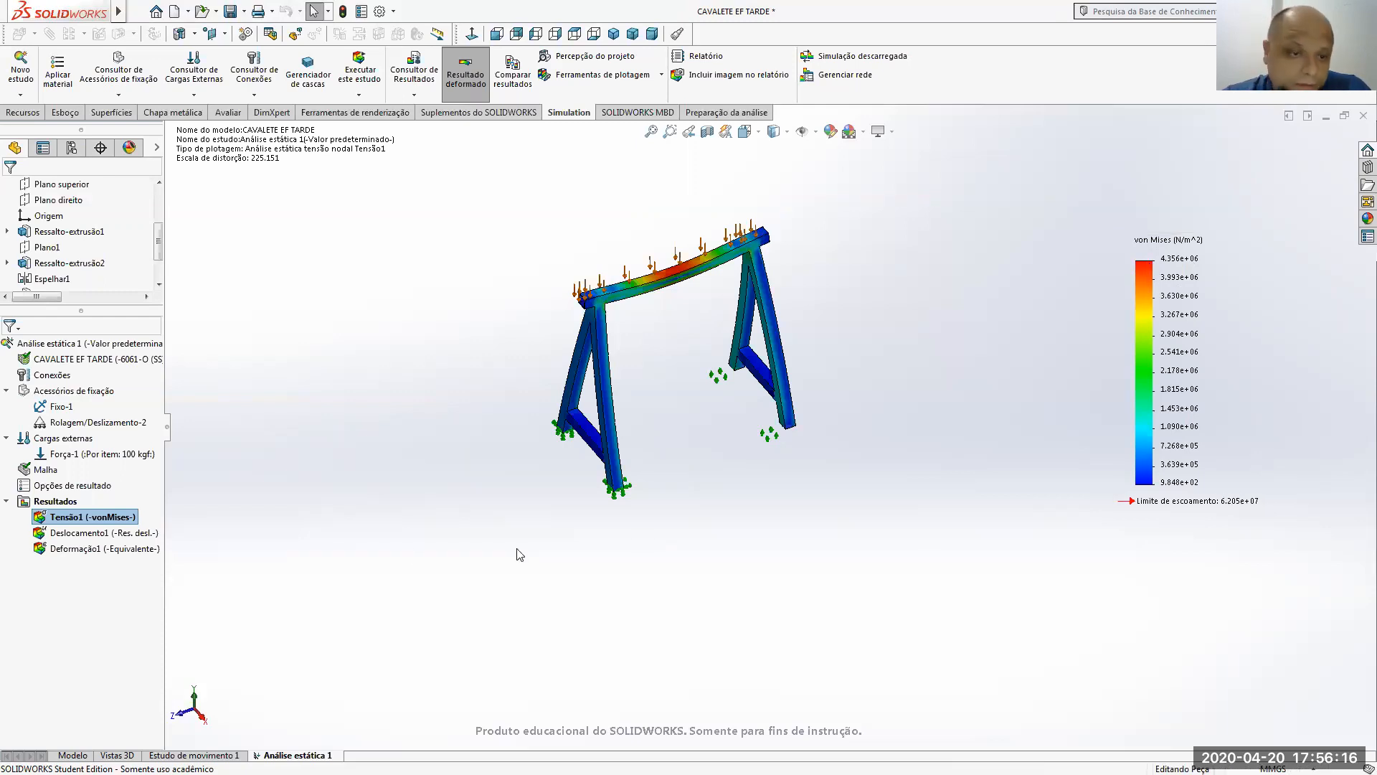
- Display the resultant displacement plot and the equivalent strain plot of the study results
right_click(107, 533)
click(122, 553)
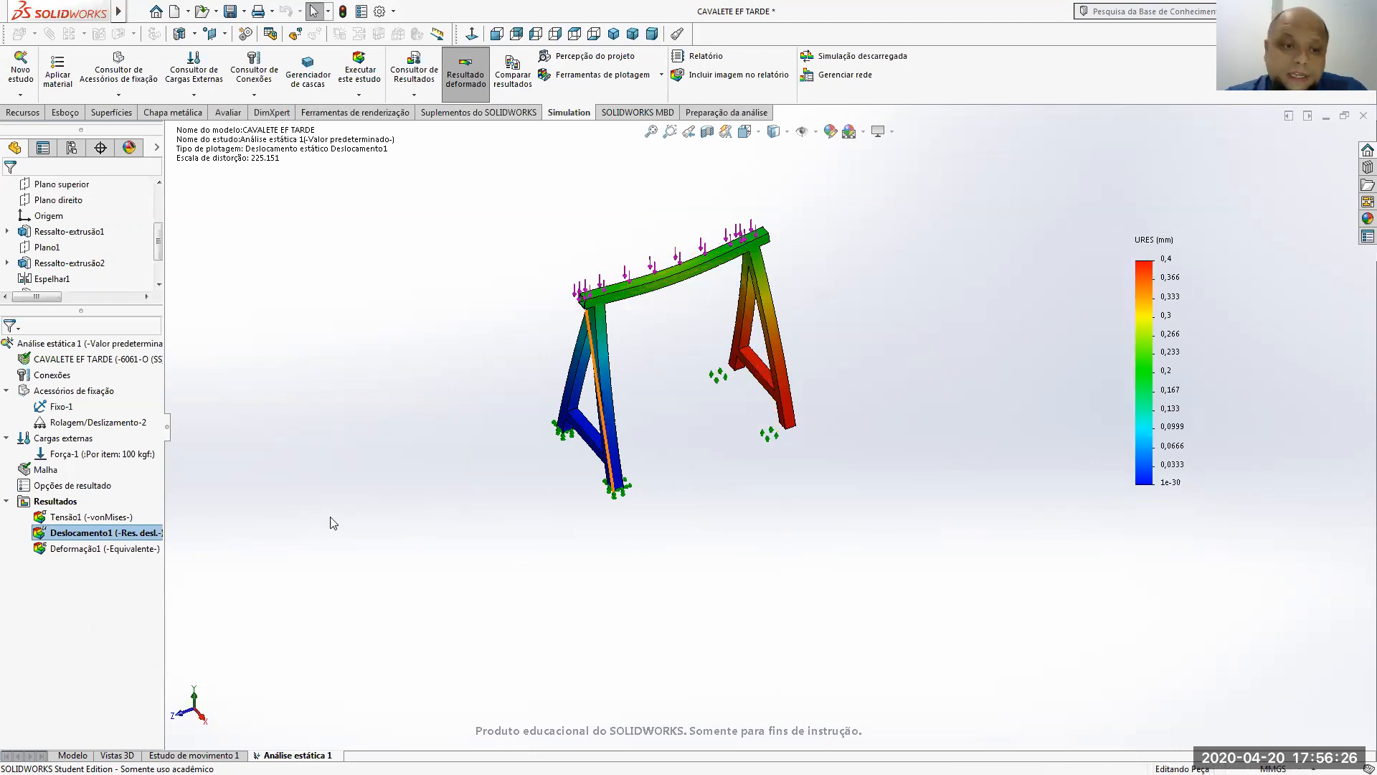
right_click(135, 549)
click(201, 557)
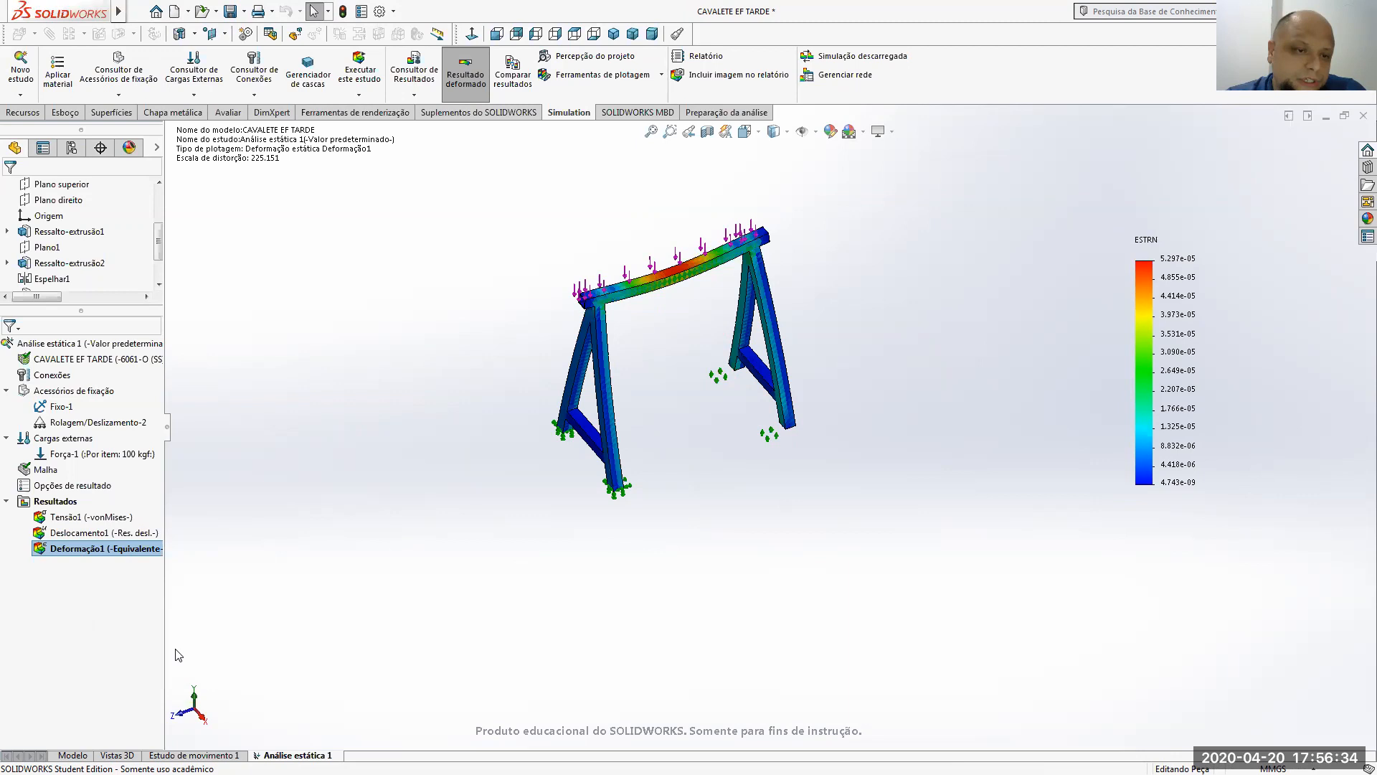
- Show the displacement plot Deslocamento1 again, play its animation and close the animation
right_click(64, 532)
click(81, 541)
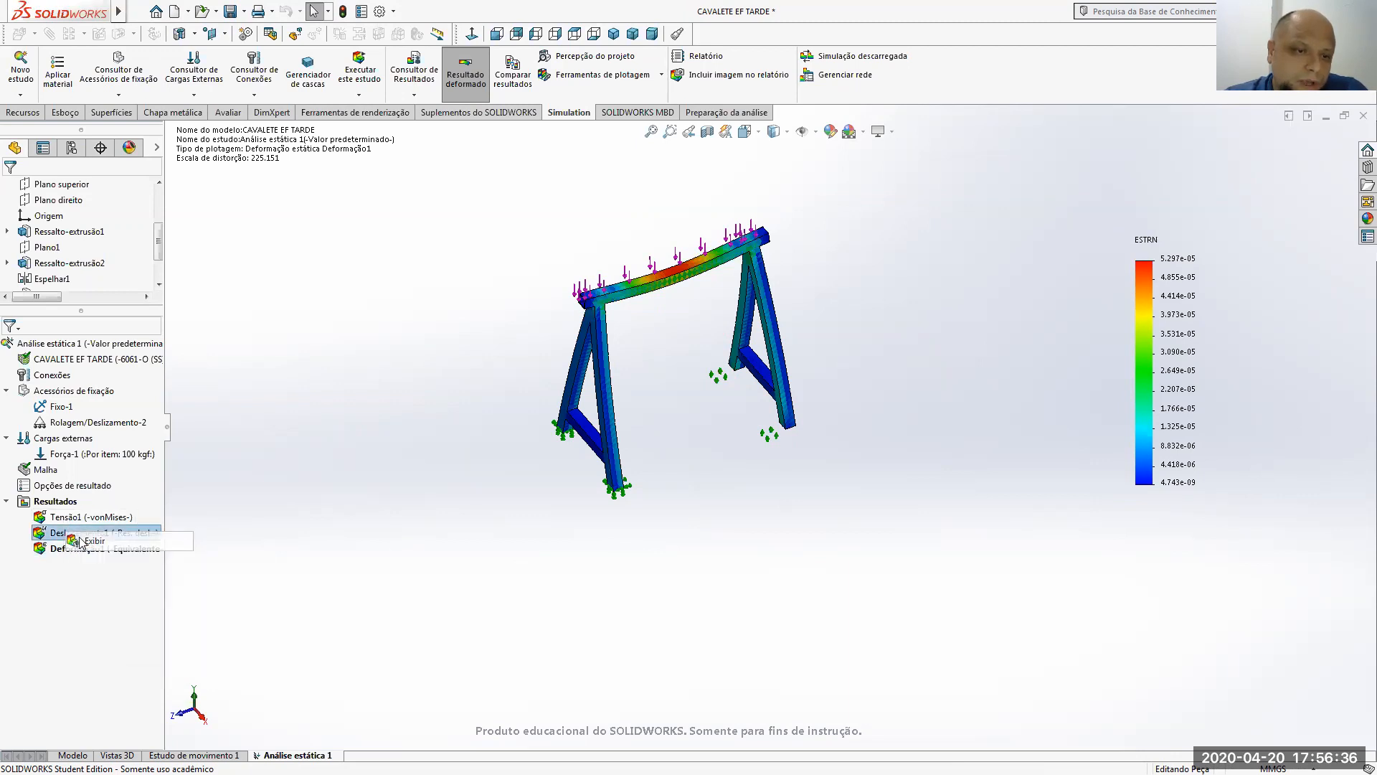
right_click(80, 536)
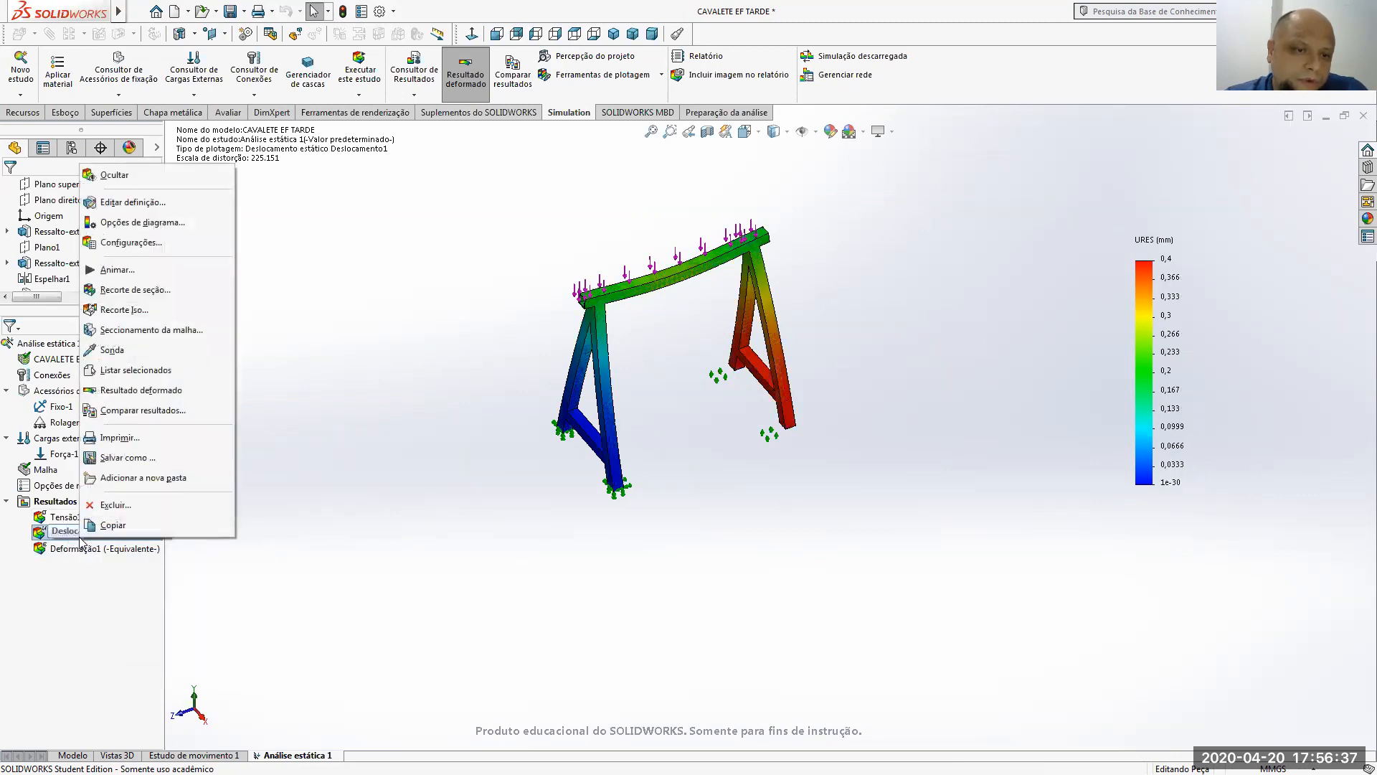
click(89, 274)
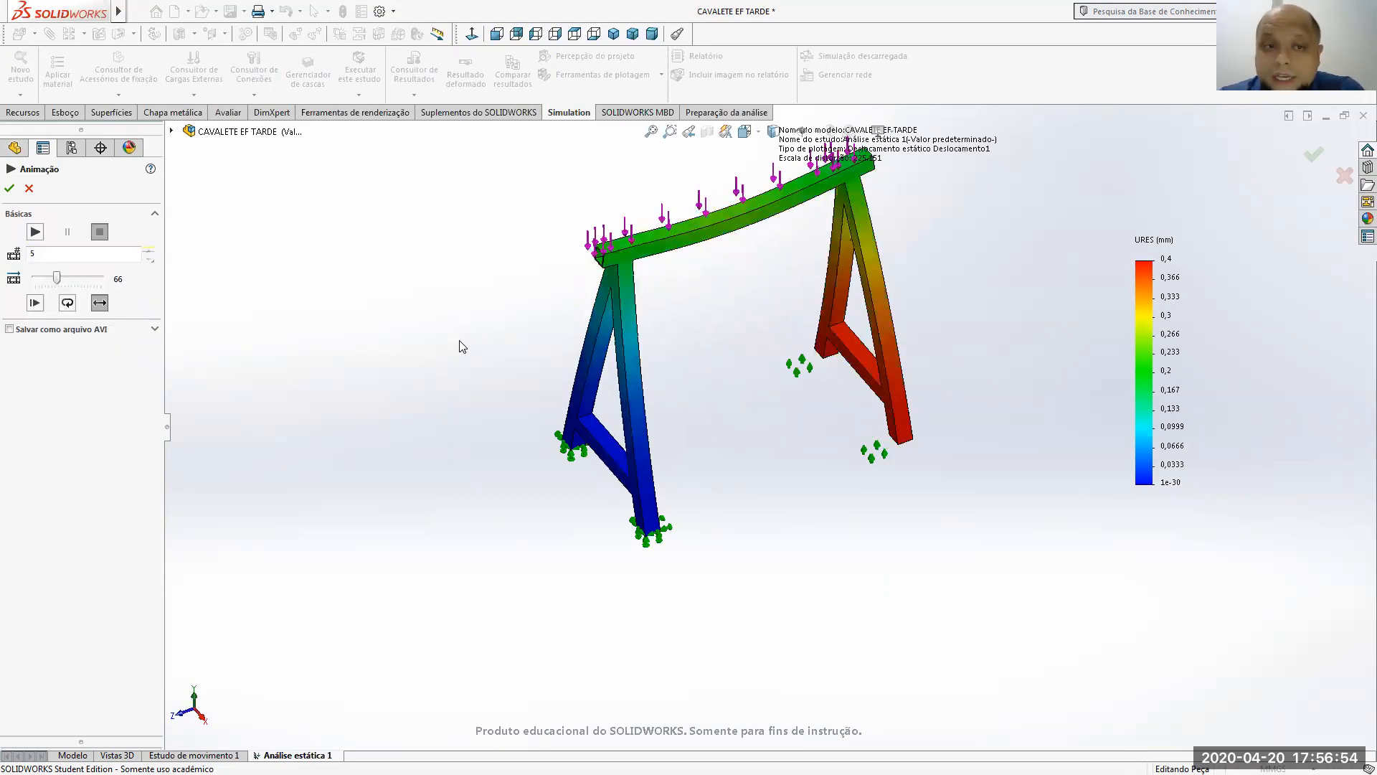
click(10, 188)
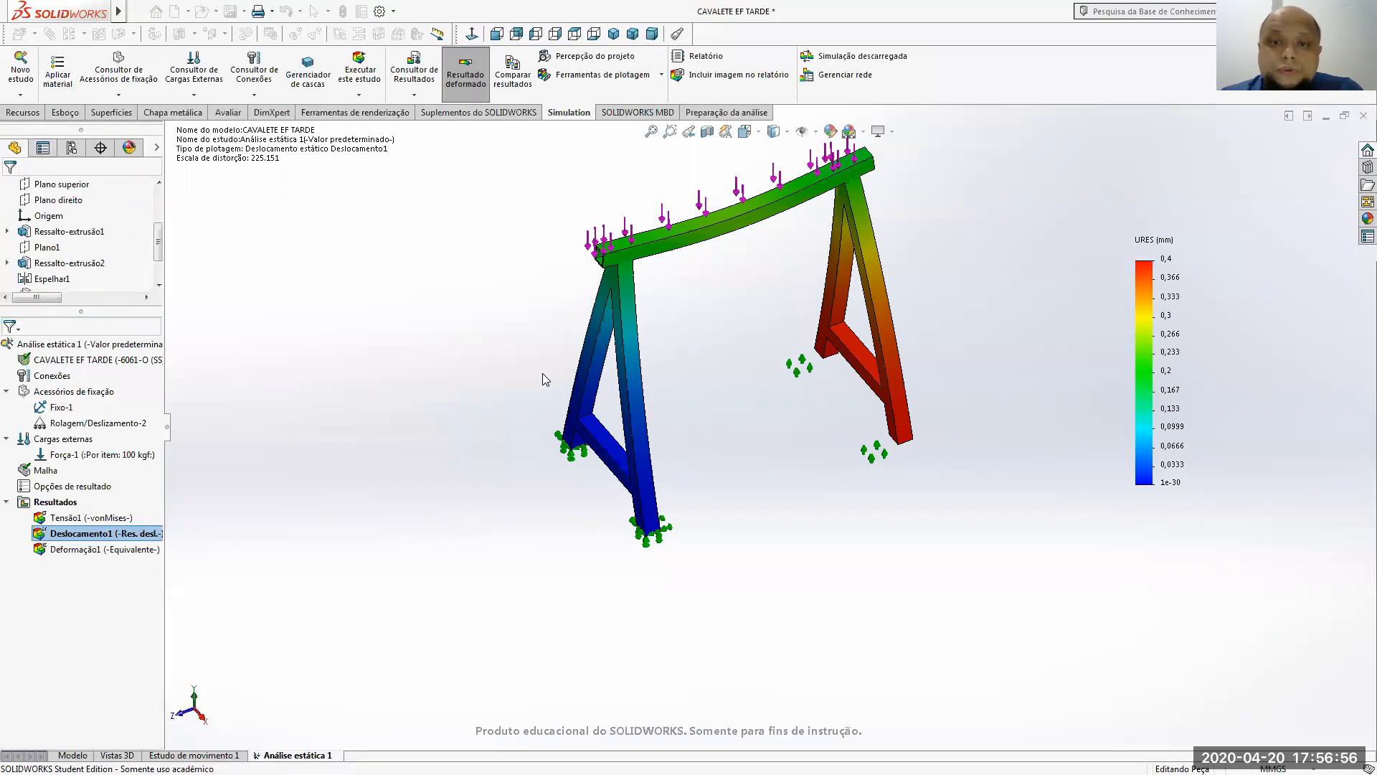
- Return to the part model and roll the feature history back to just before the shell Casca1
click(72, 755)
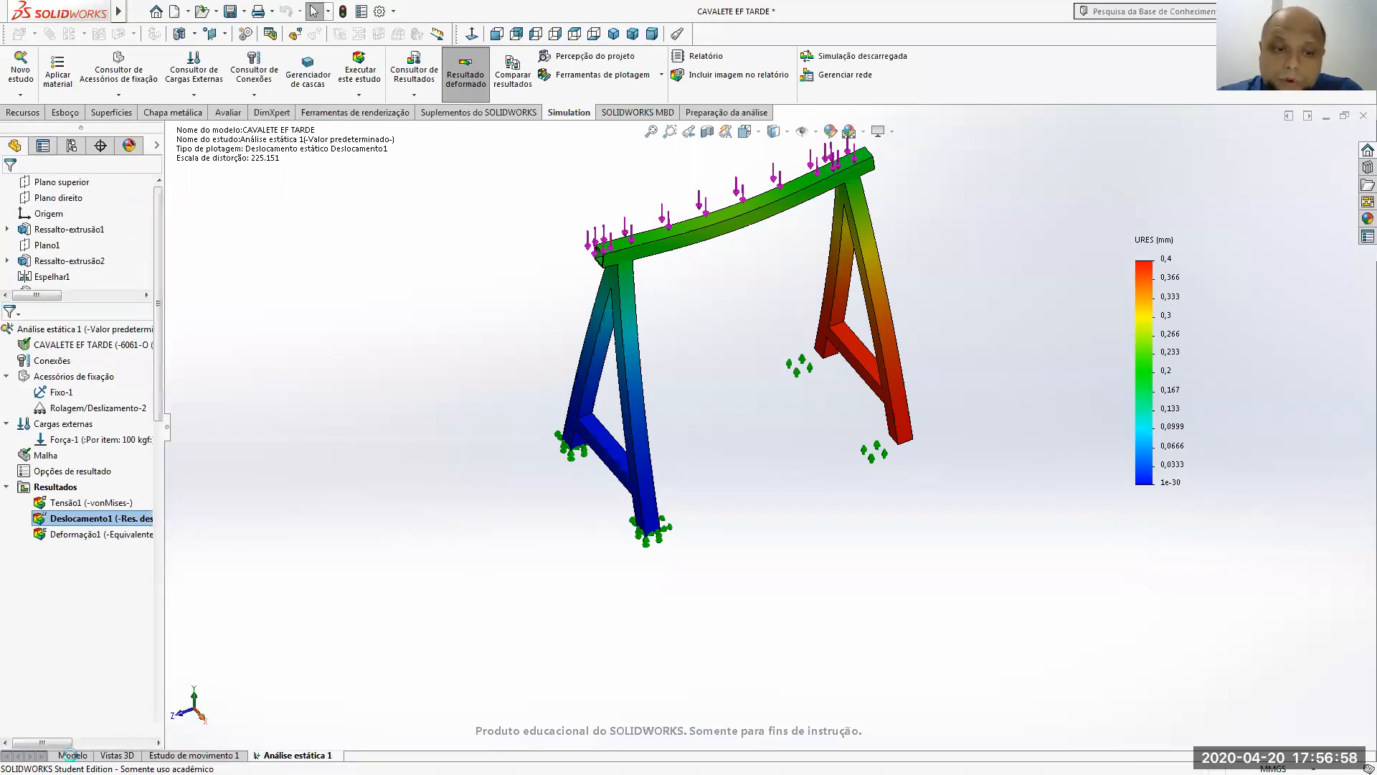
middle_drag(741, 460, 689, 273)
drag(117, 424, 122, 412)
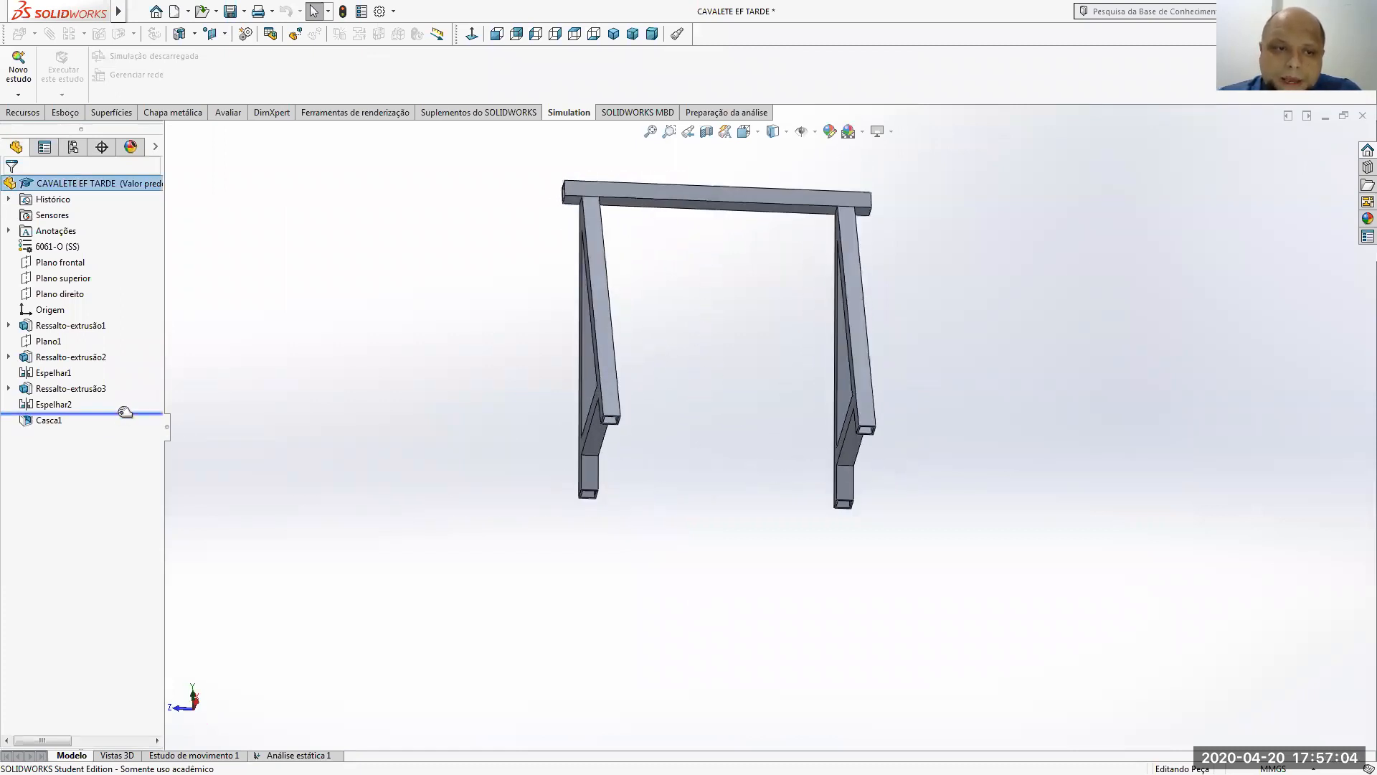
- Start a sketch on the long side face of the top beam, viewed square-on with hidden lines visible
middle_drag(789, 468, 796, 588)
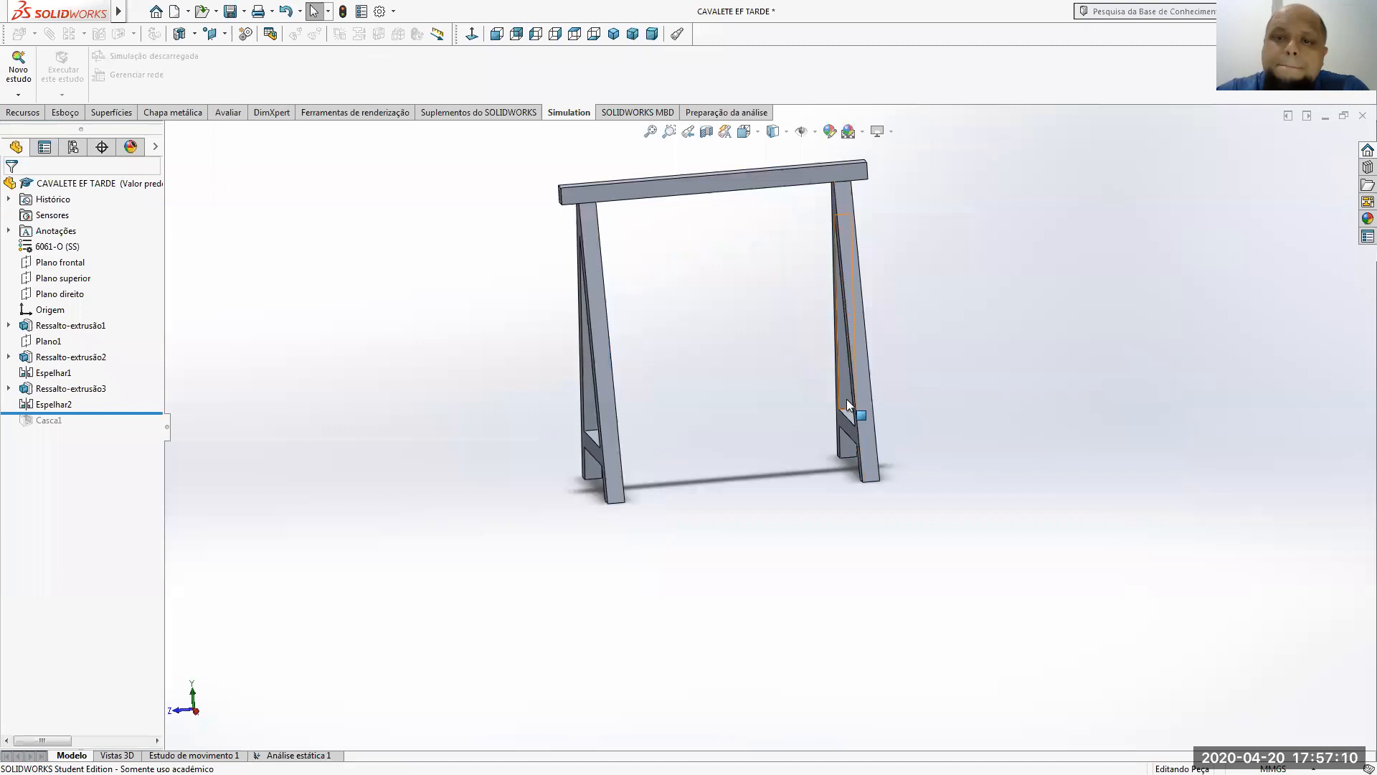
click(668, 185)
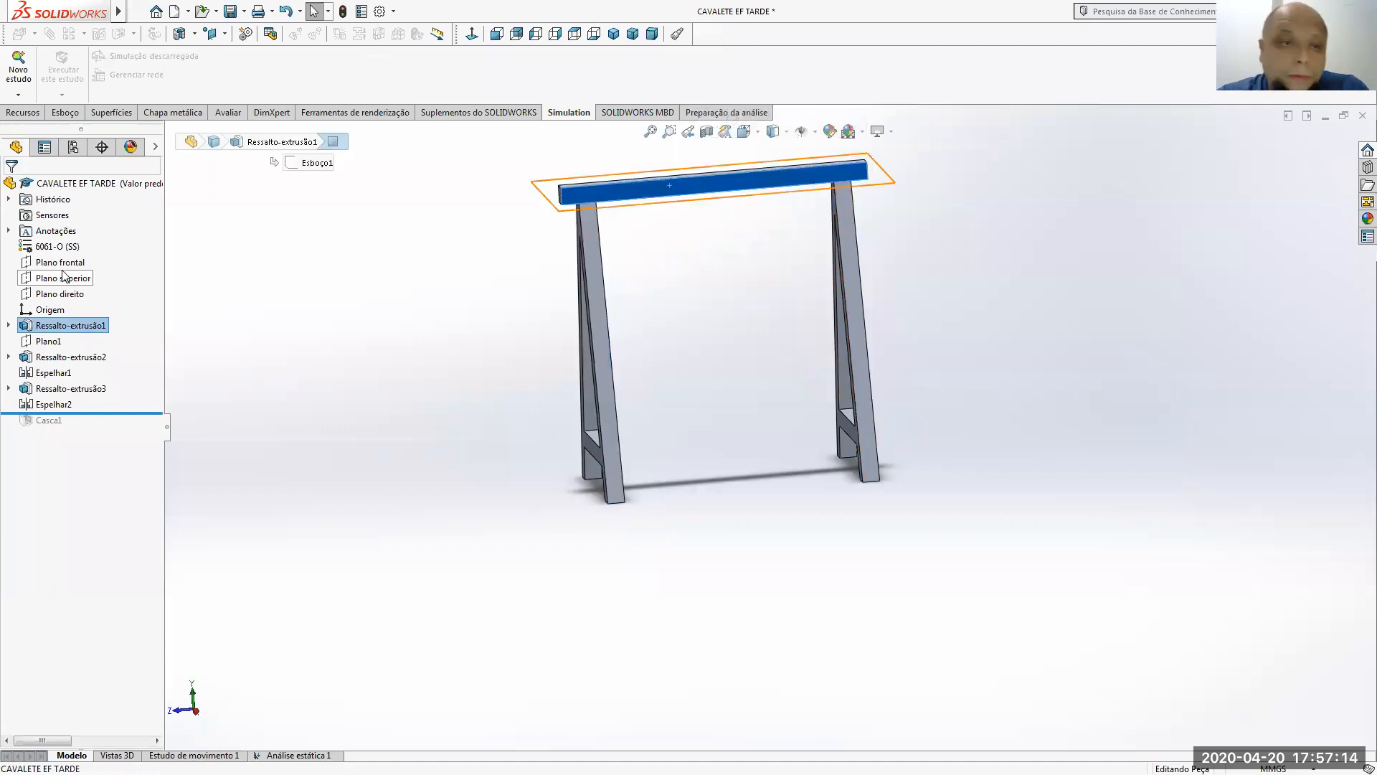
click(65, 113)
click(20, 68)
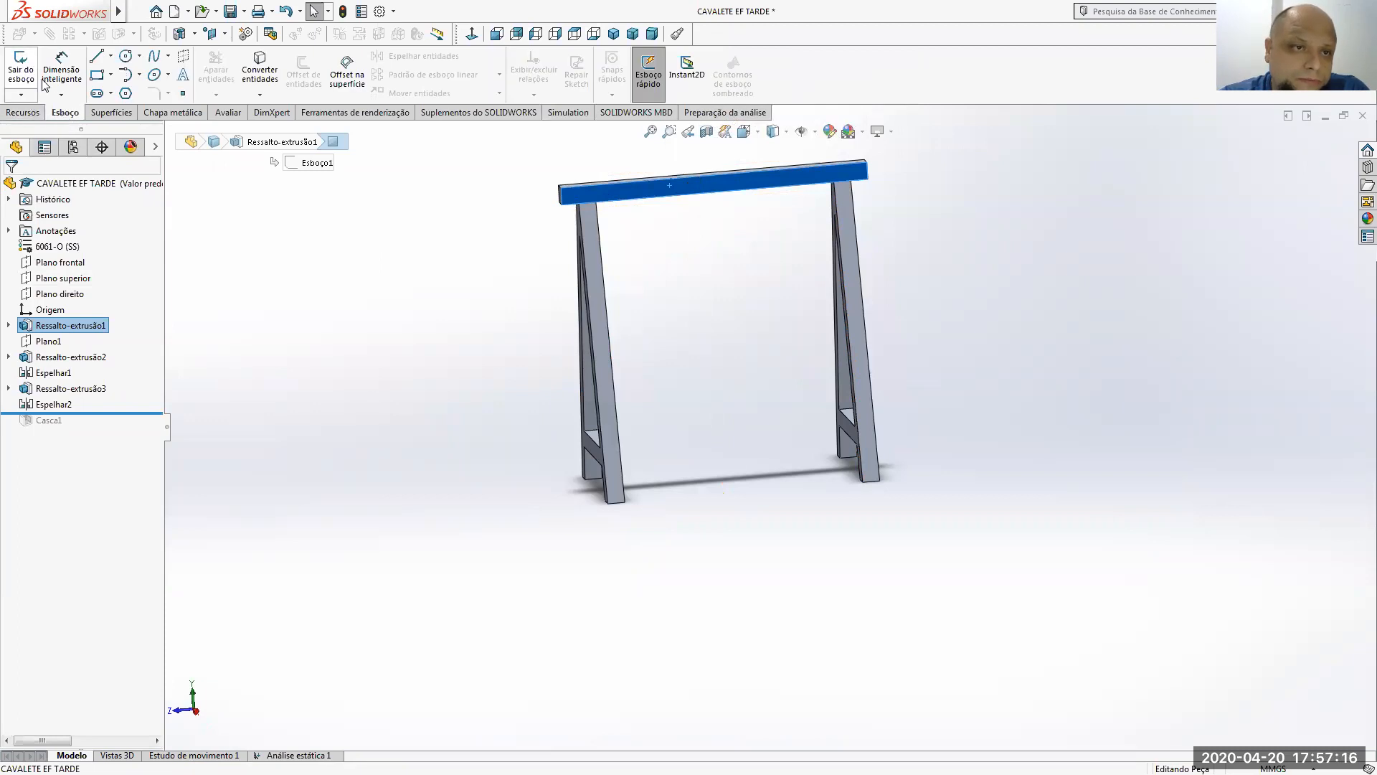
click(471, 33)
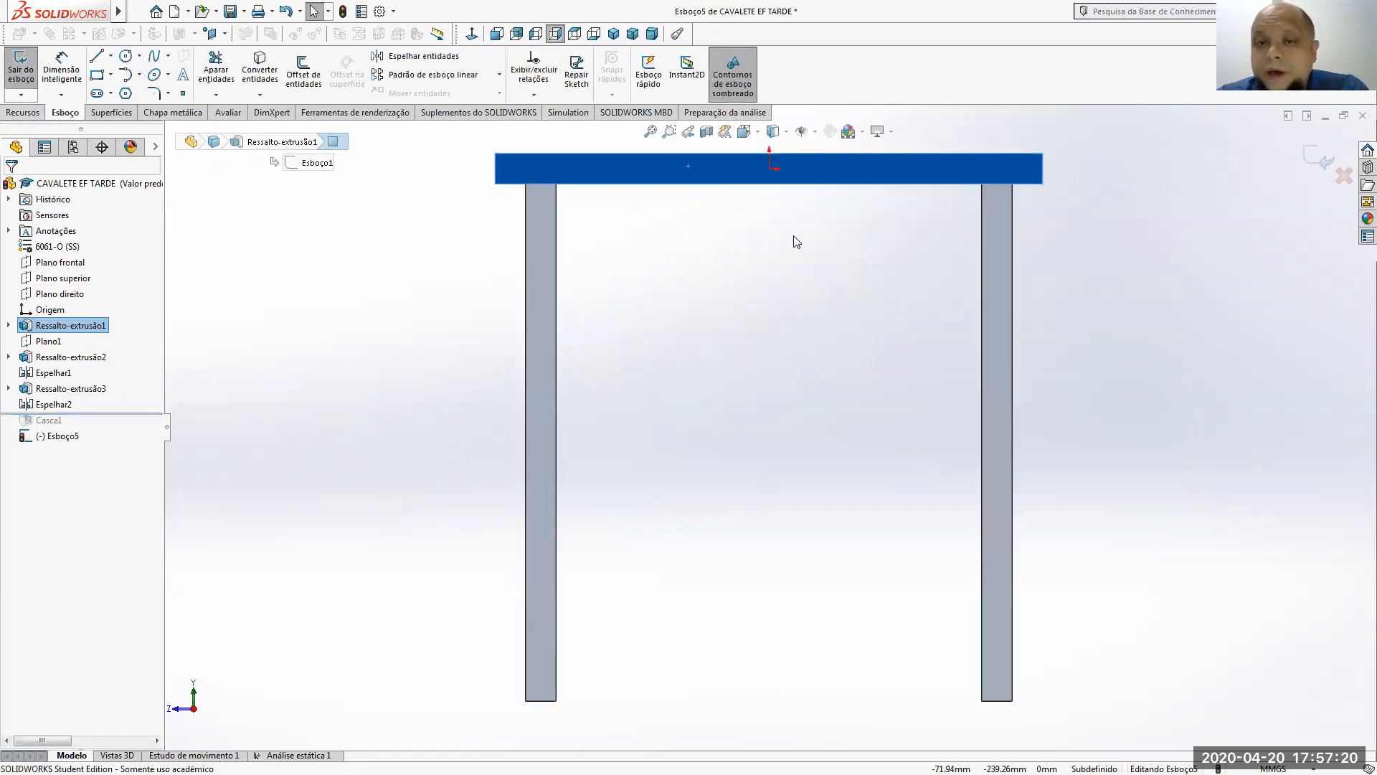
click(787, 133)
click(776, 233)
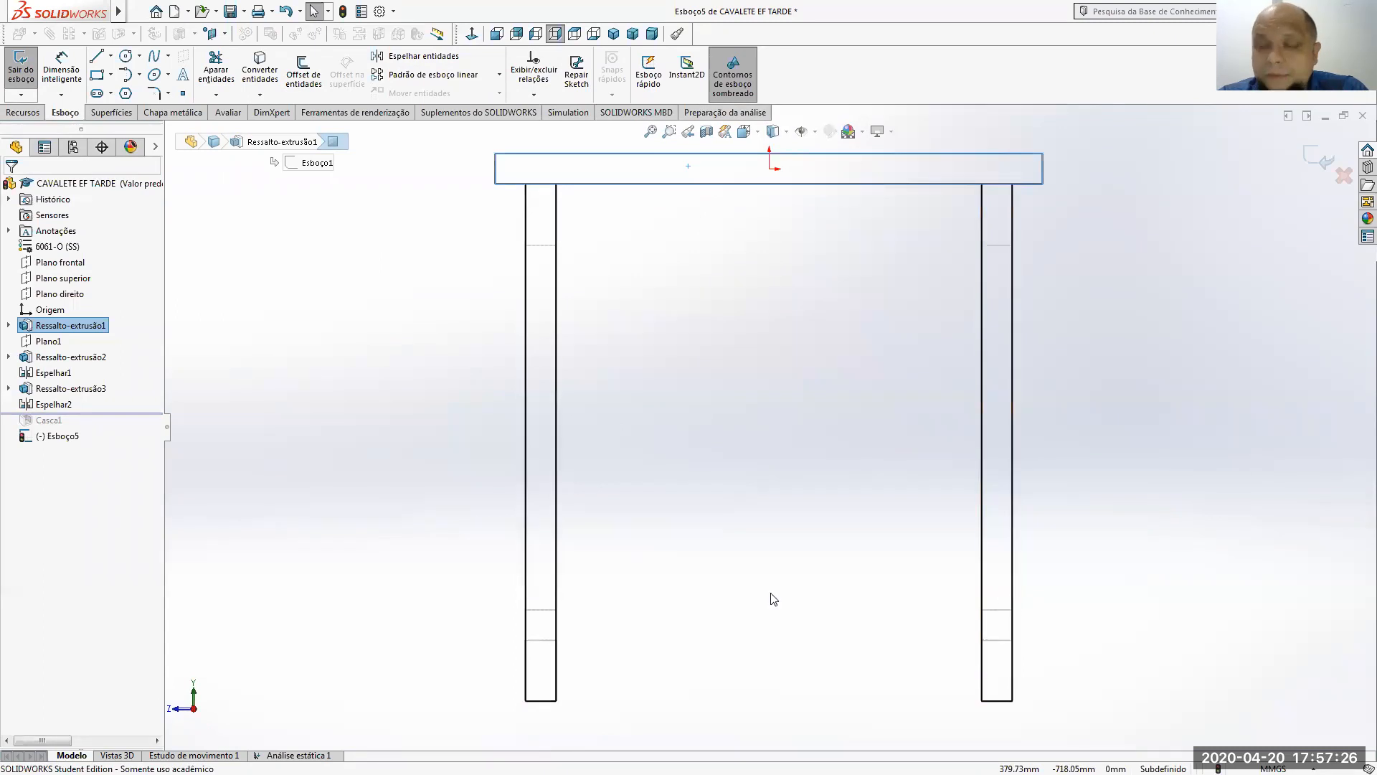
key(z)
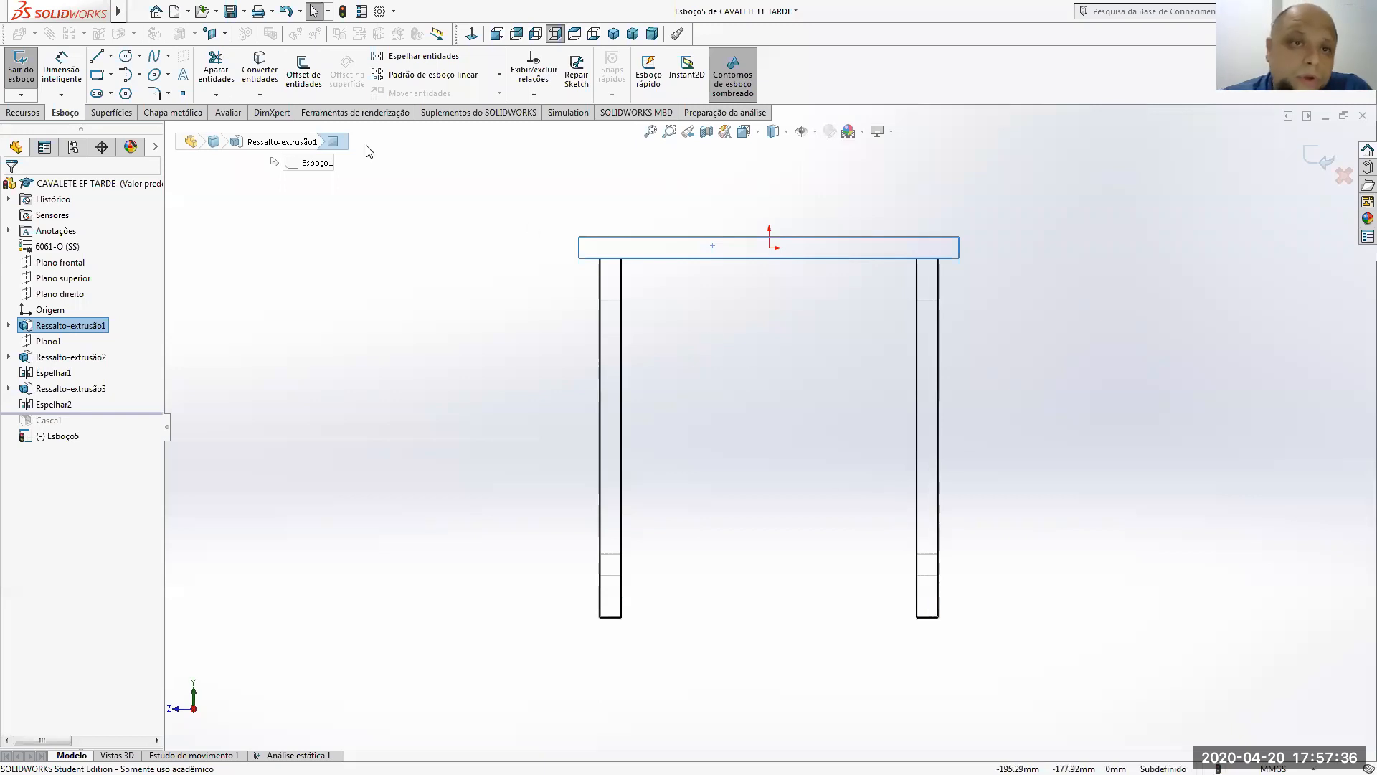
- Sketch a 700 × 50 mm corner rectangle spanning between the inner leg edges, level with the lower crossbars
click(97, 75)
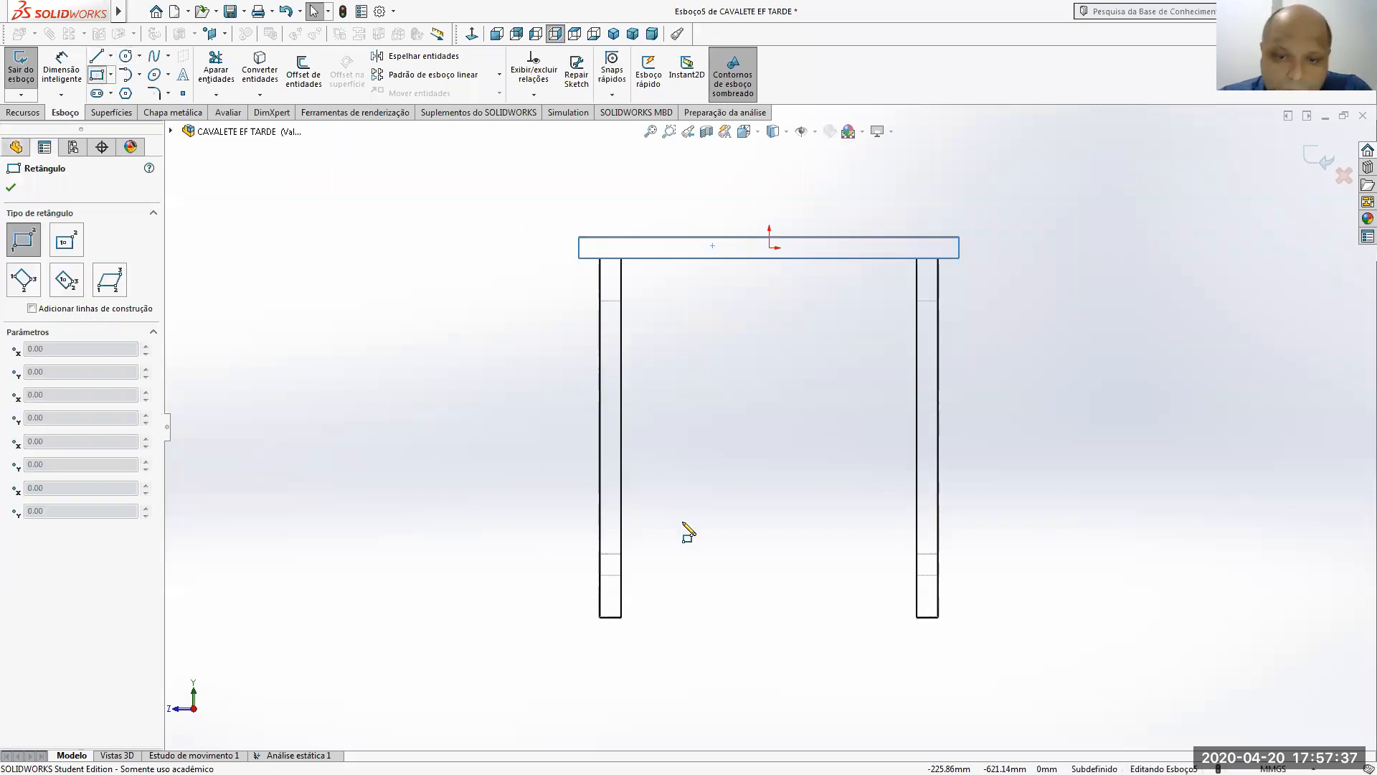
click(621, 554)
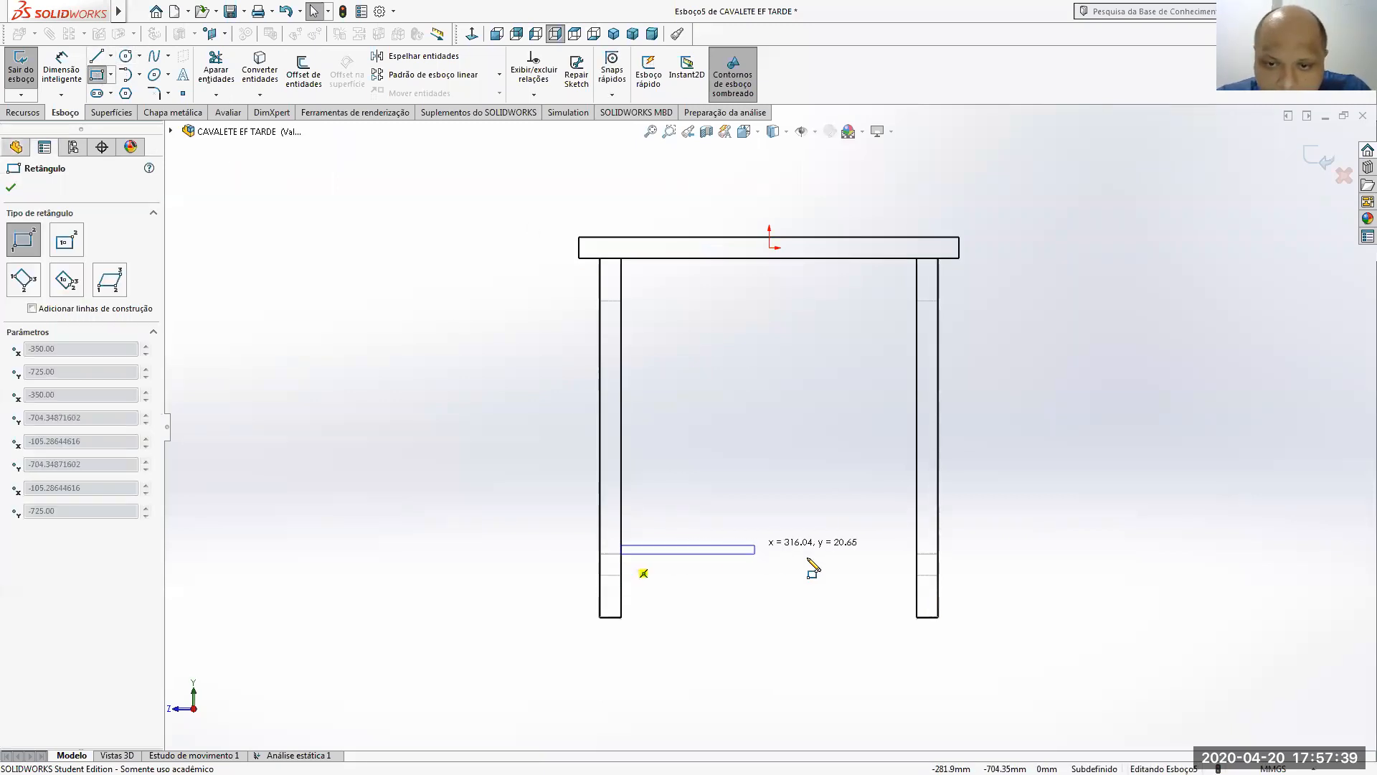
click(918, 574)
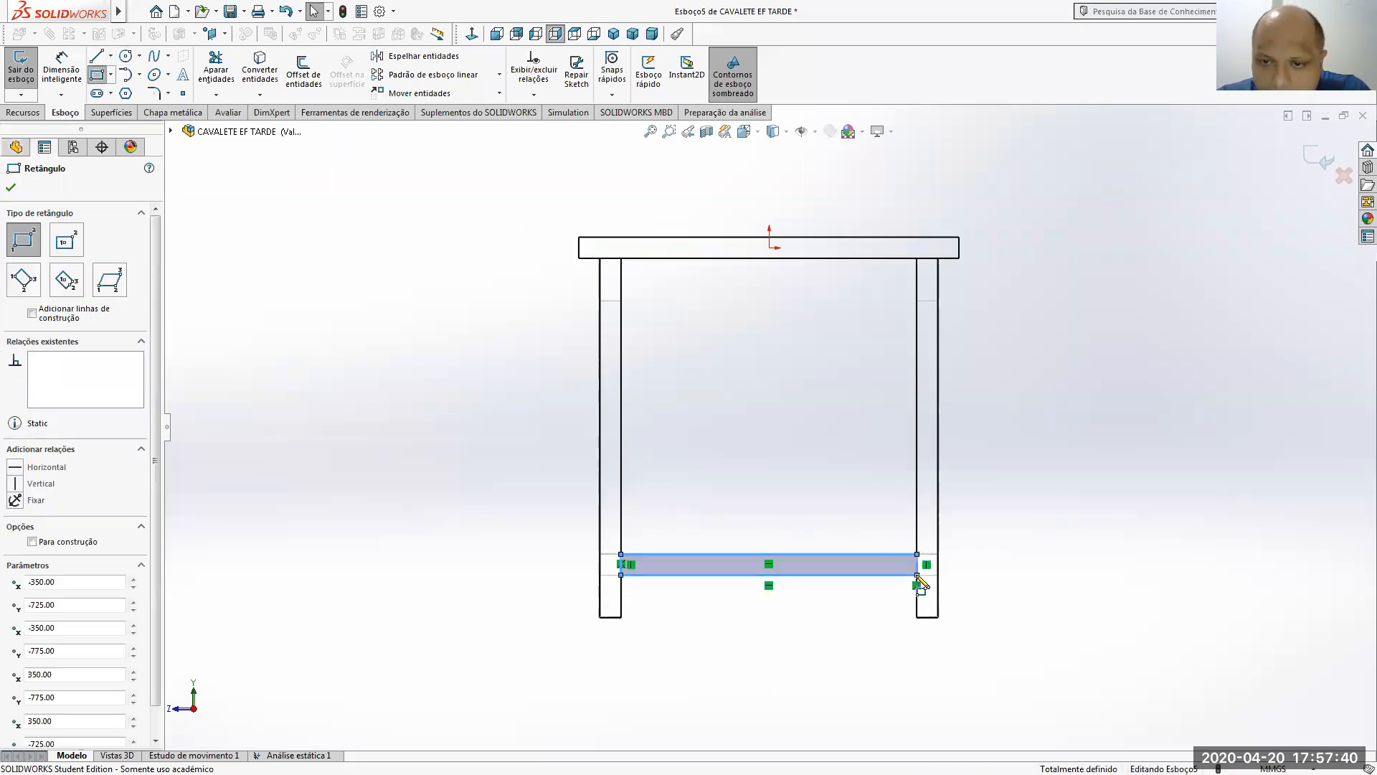
click(13, 188)
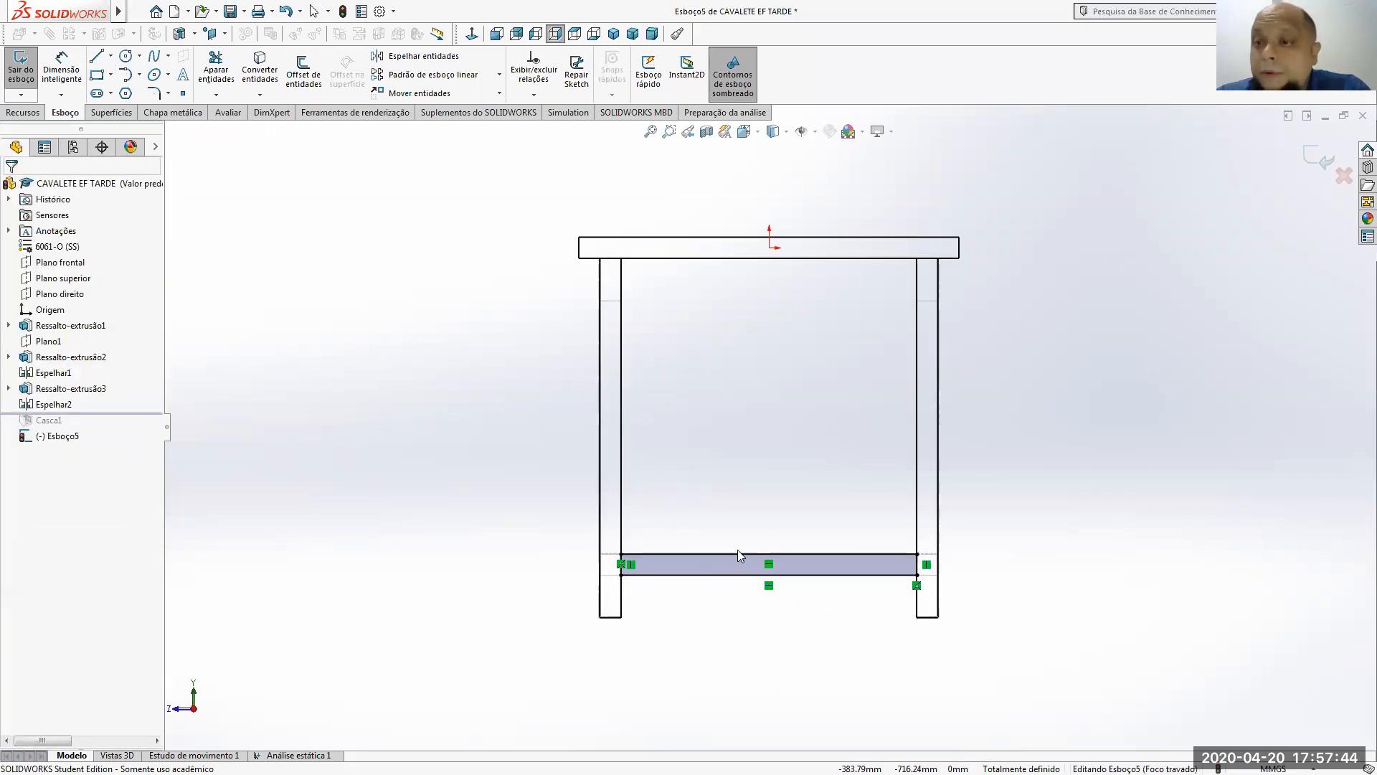
- Extrude the rectangle 50 mm blind in the reversed direction, merged with the body, to form a brace between the crossbars
scroll(891, 614, down, 3)
middle_drag(897, 460, 903, 466)
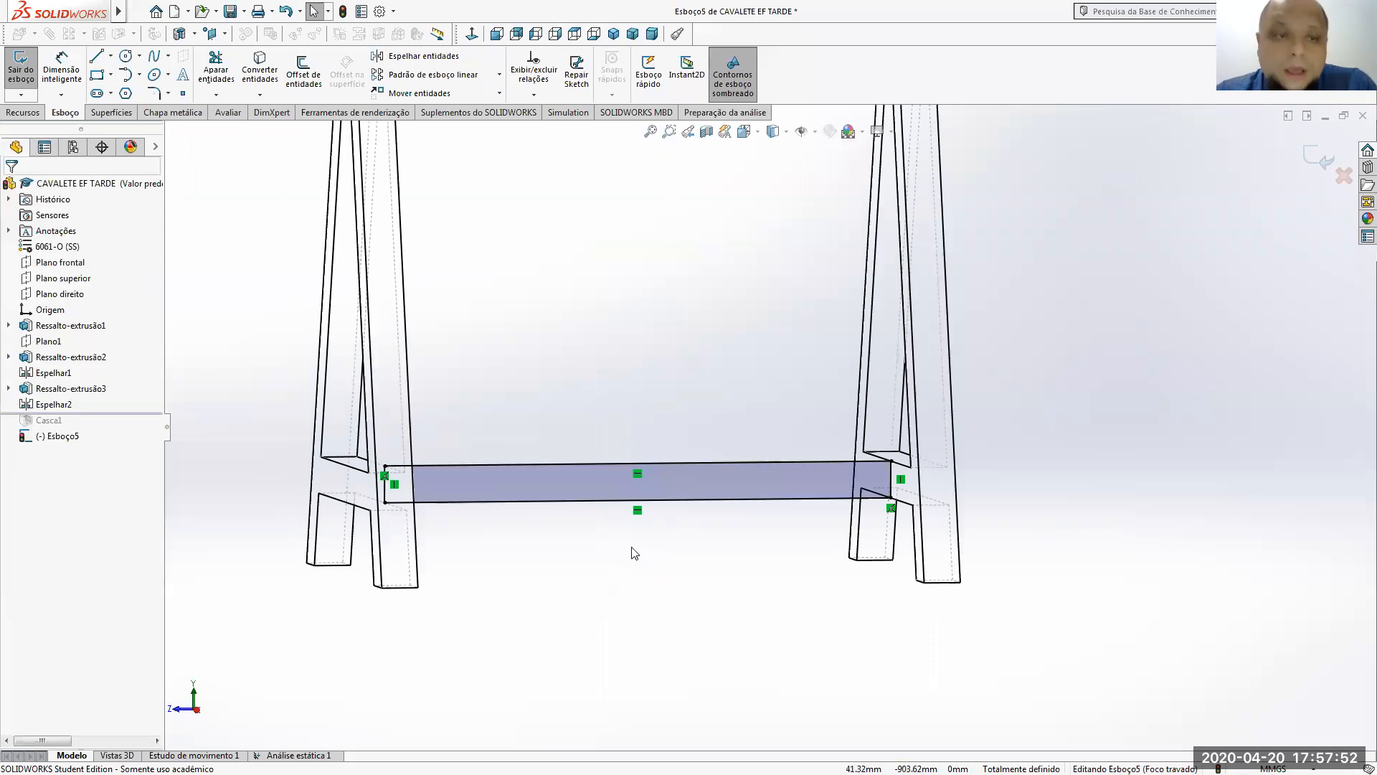
click(22, 113)
click(32, 72)
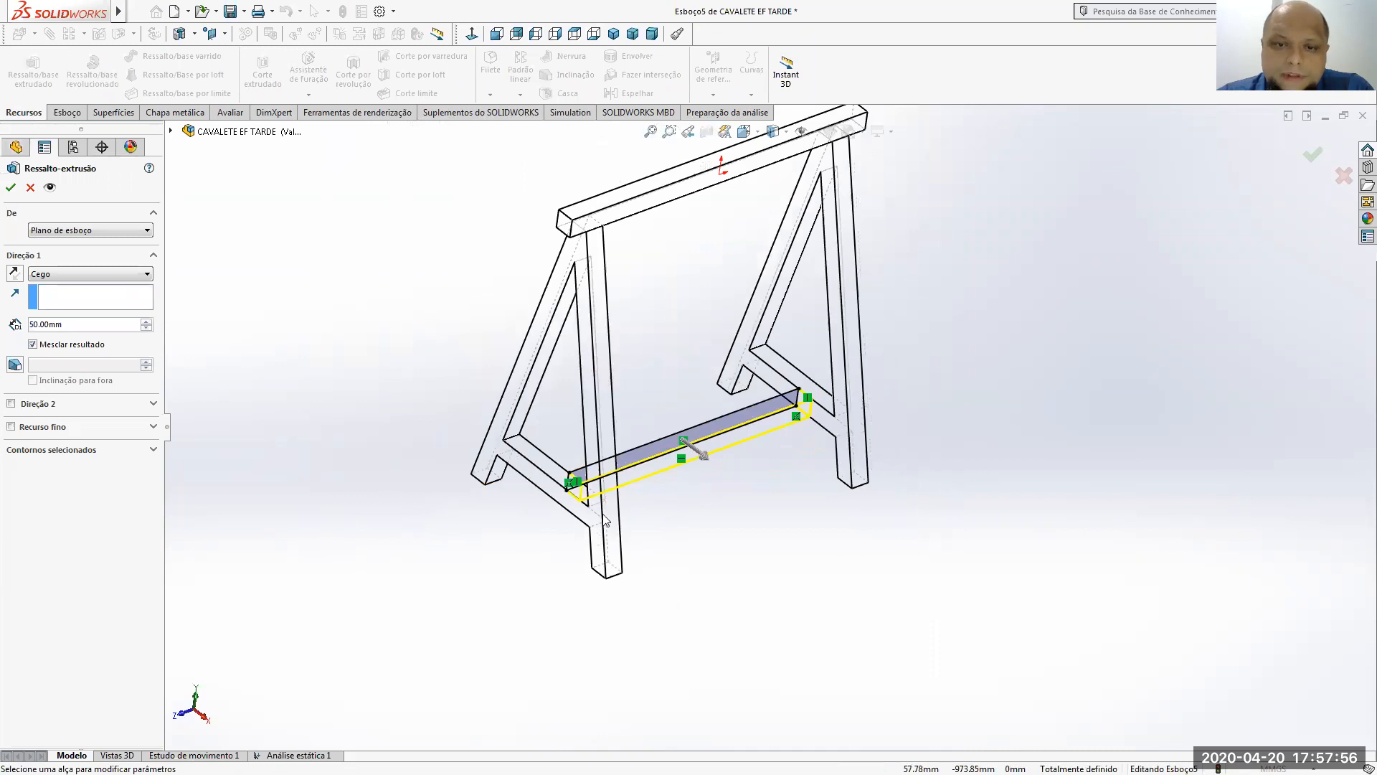
click(14, 273)
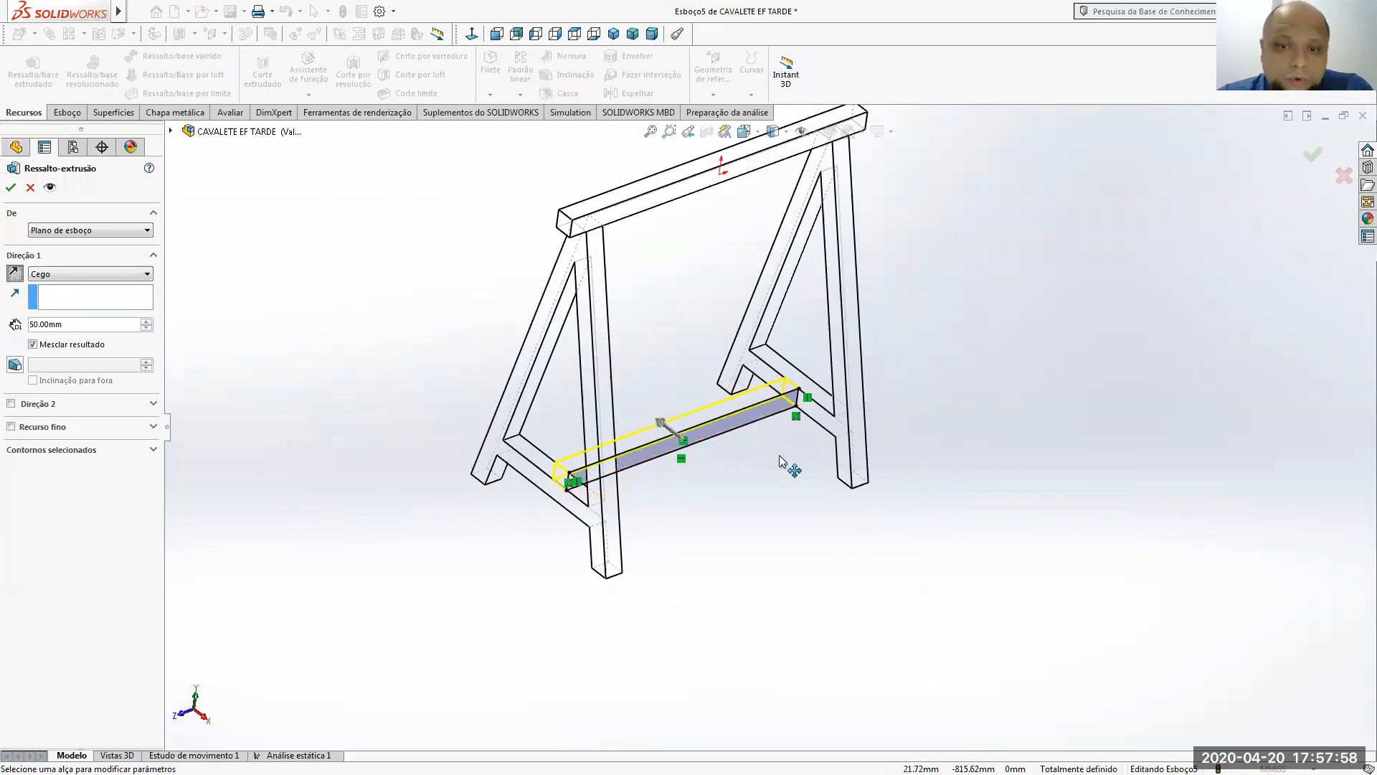
click(11, 188)
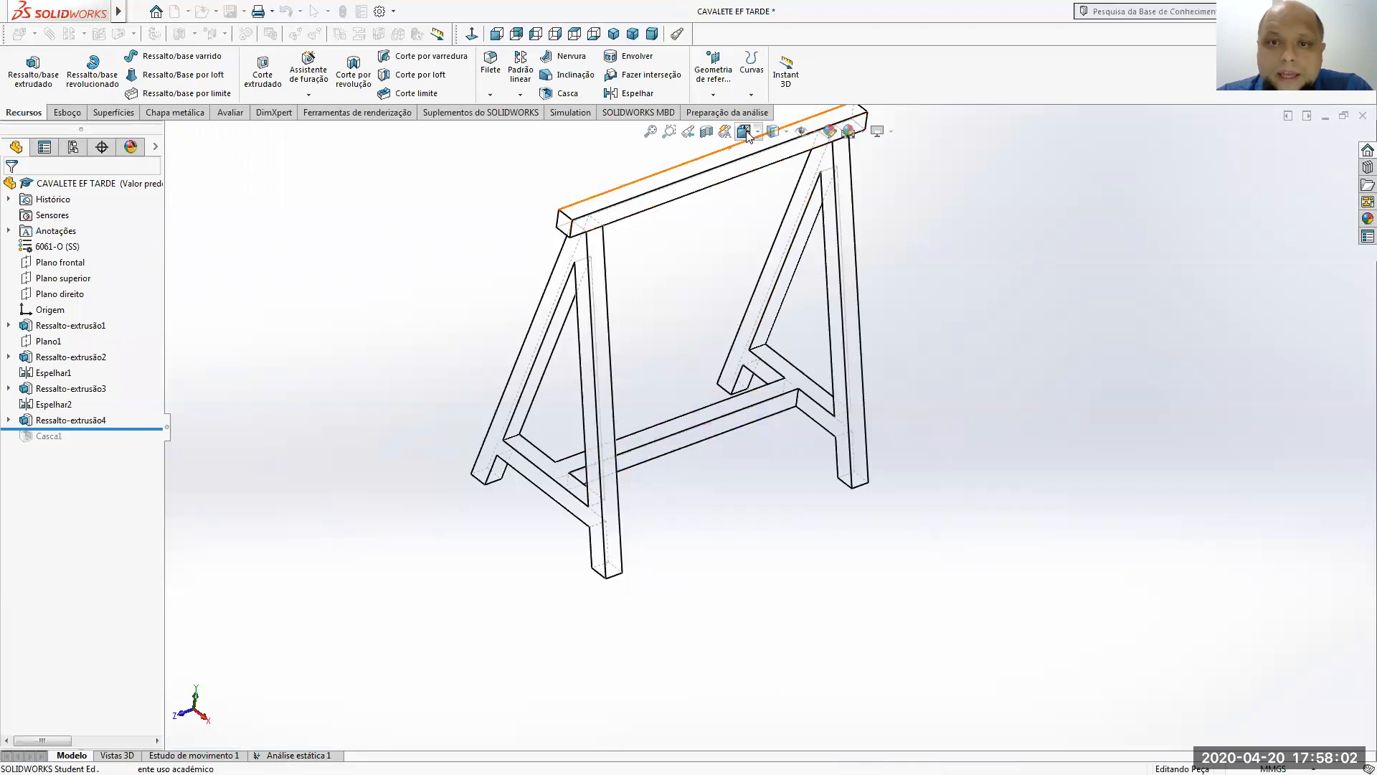
- Display the model shaded with edges and roll the history forward to include the shell Casca1
click(773, 133)
click(774, 150)
mouse_move(1036, 261)
middle_down()
mouse_move(1018, 458)
mouse_move(1042, 357)
mouse_move(971, 222)
mouse_move(990, 190)
mouse_move(1024, 205)
middle_up()
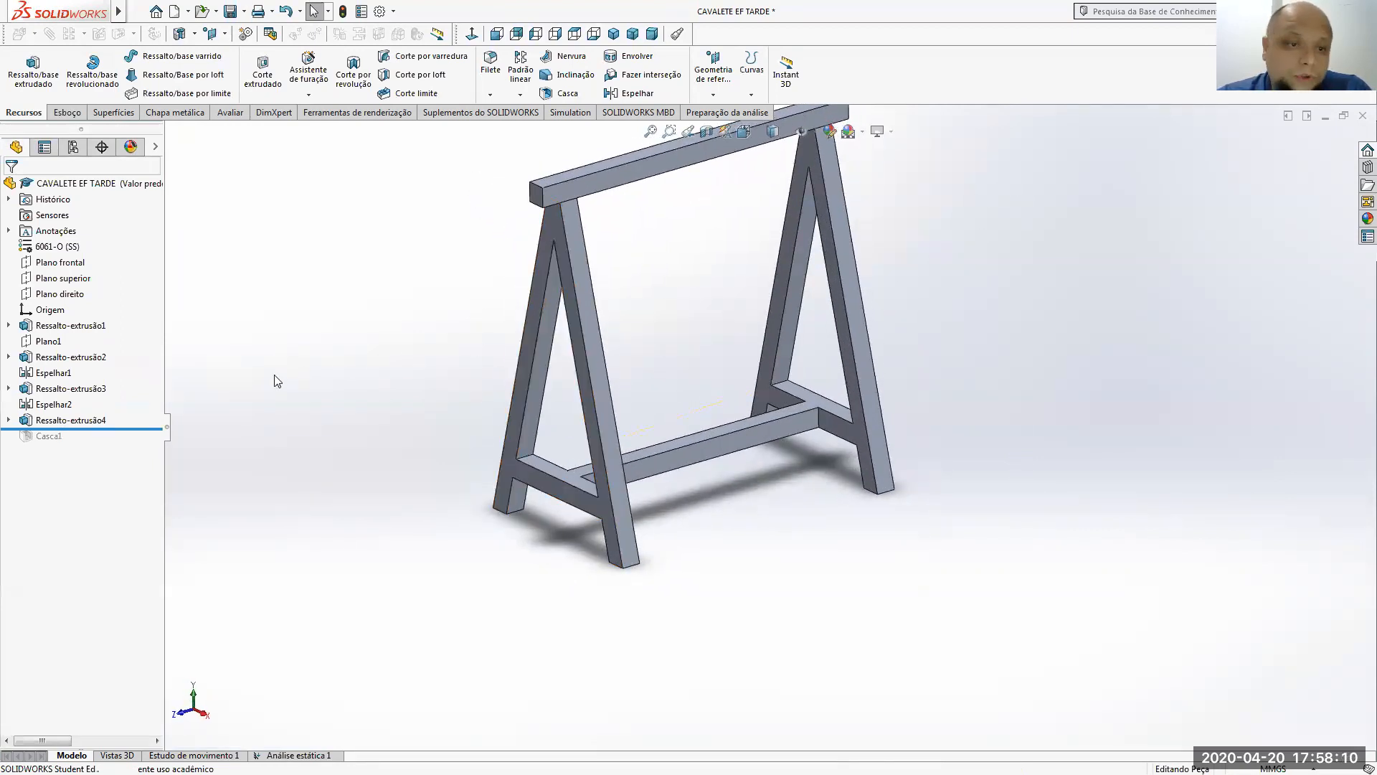
drag(134, 428, 134, 439)
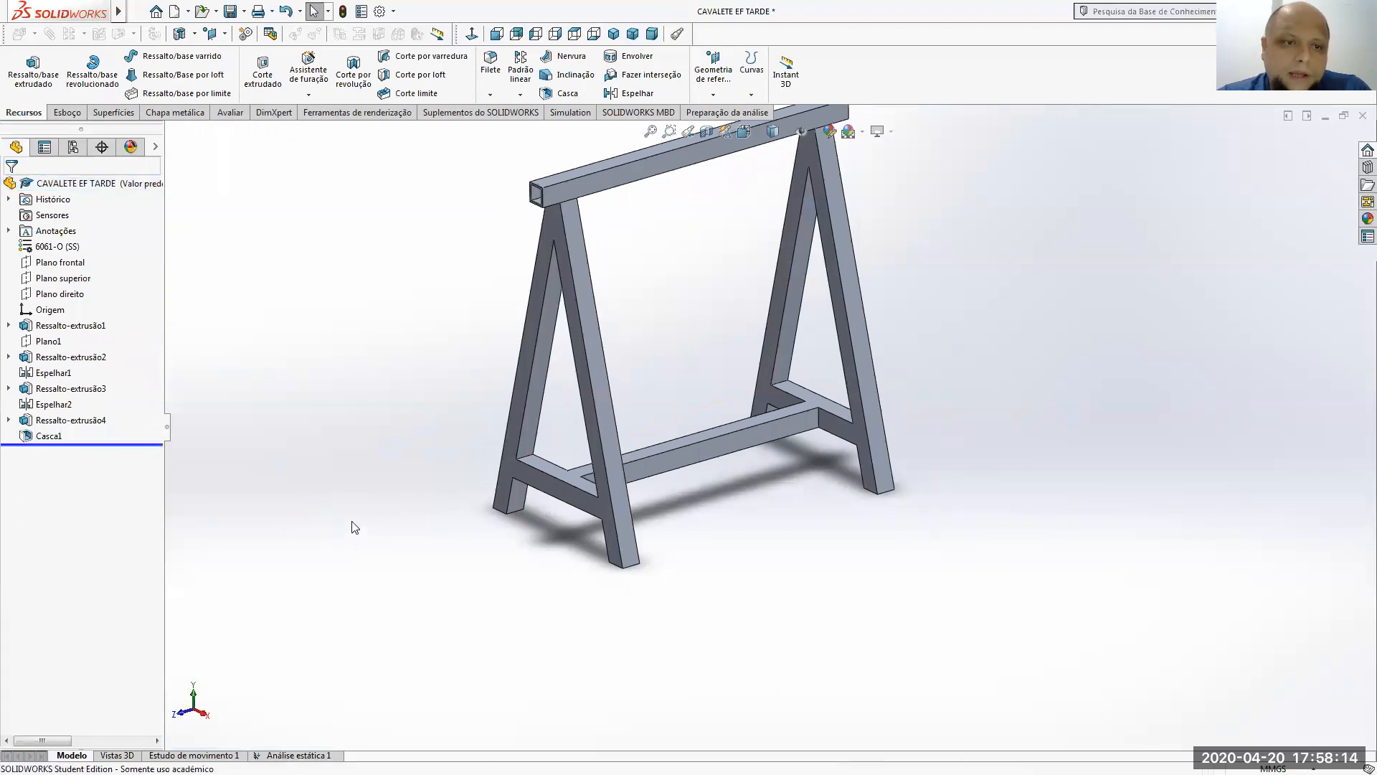
- Inspect the hollow interior of one A-frame with a section parallel to Plano frontal at 391 mm, then return to the full model
click(714, 132)
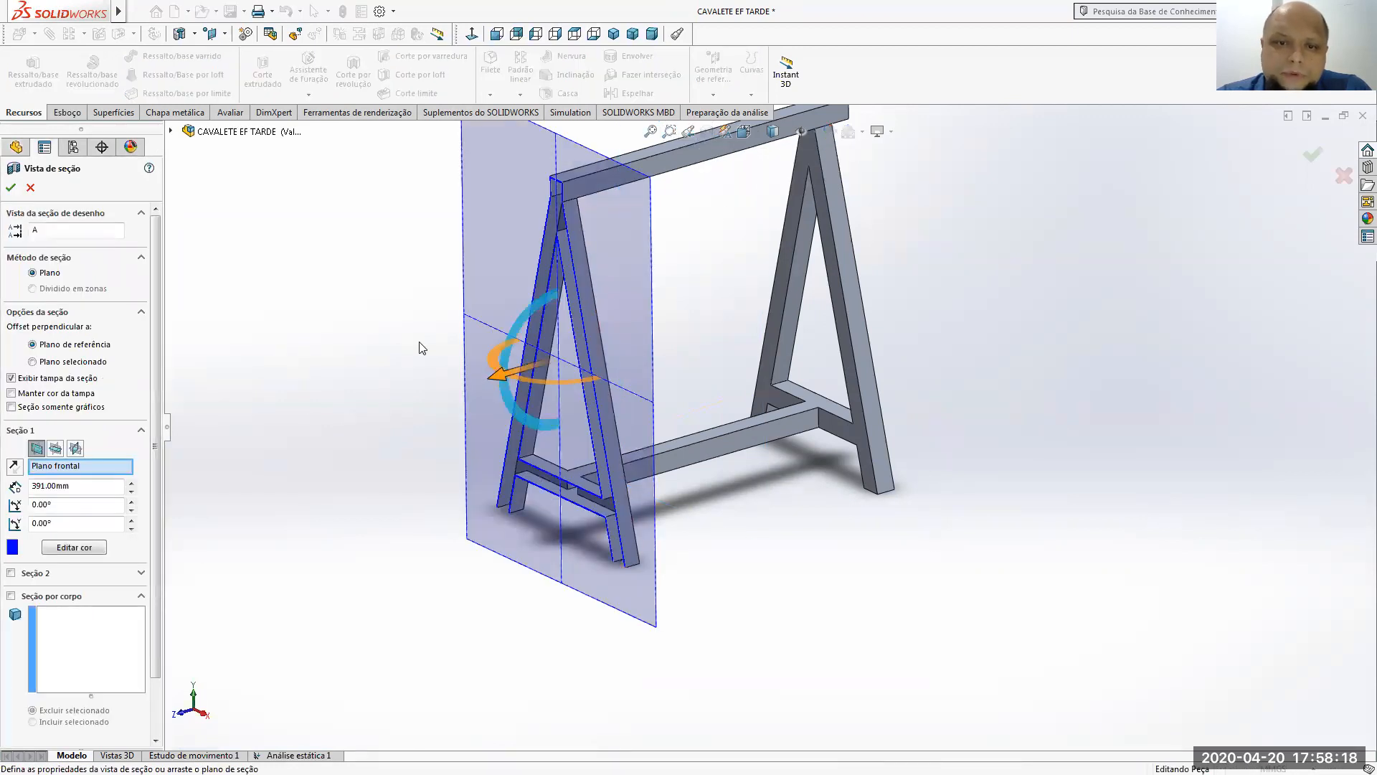
middle_drag(487, 318, 445, 344)
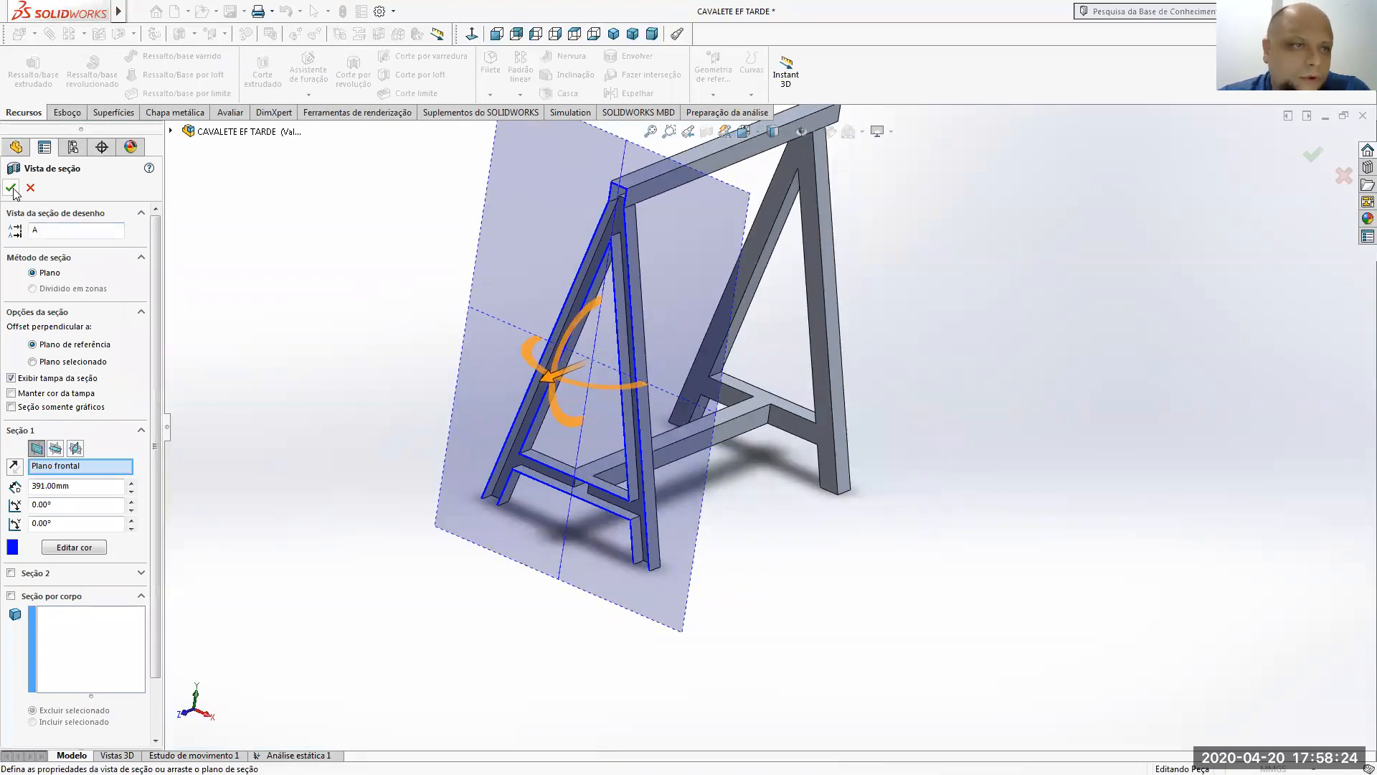
click(11, 188)
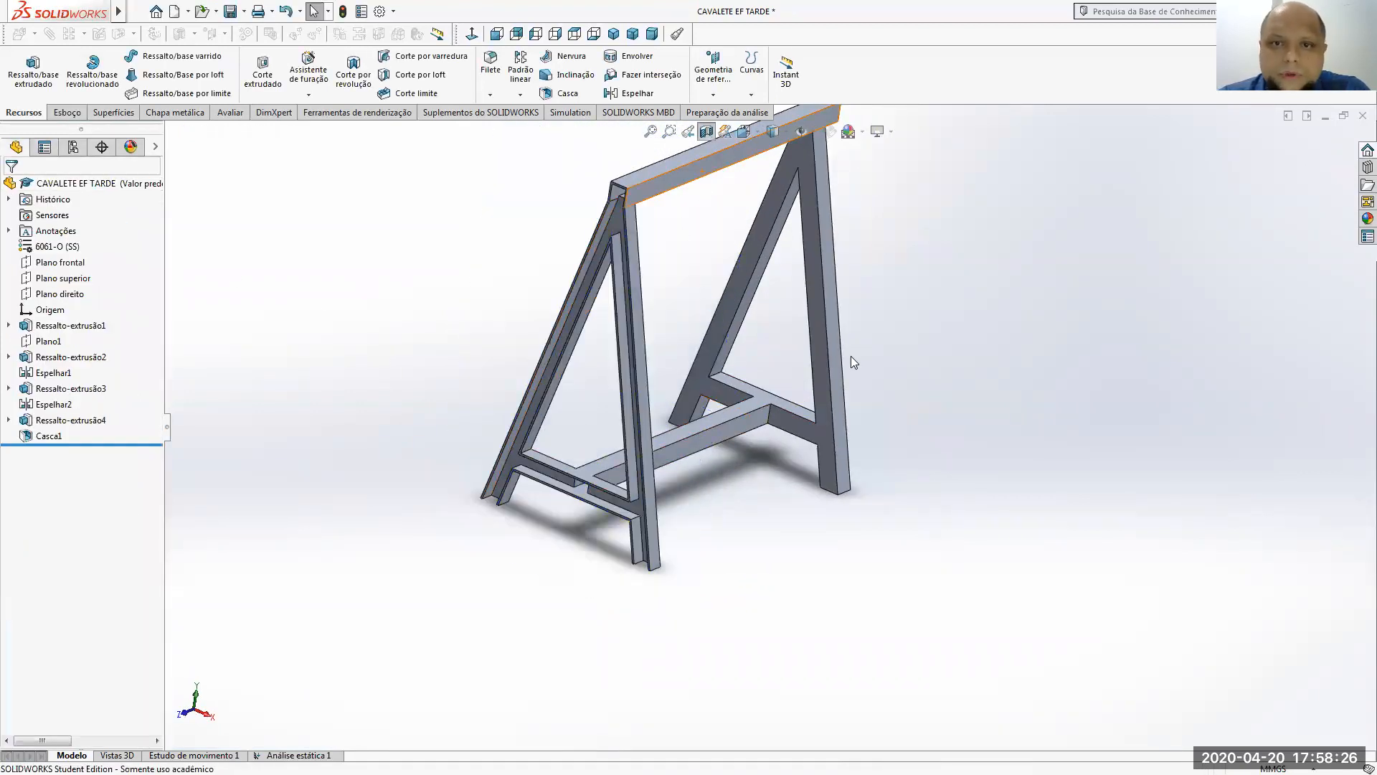
scroll(921, 404, up, 3)
middle_drag(917, 399, 876, 352)
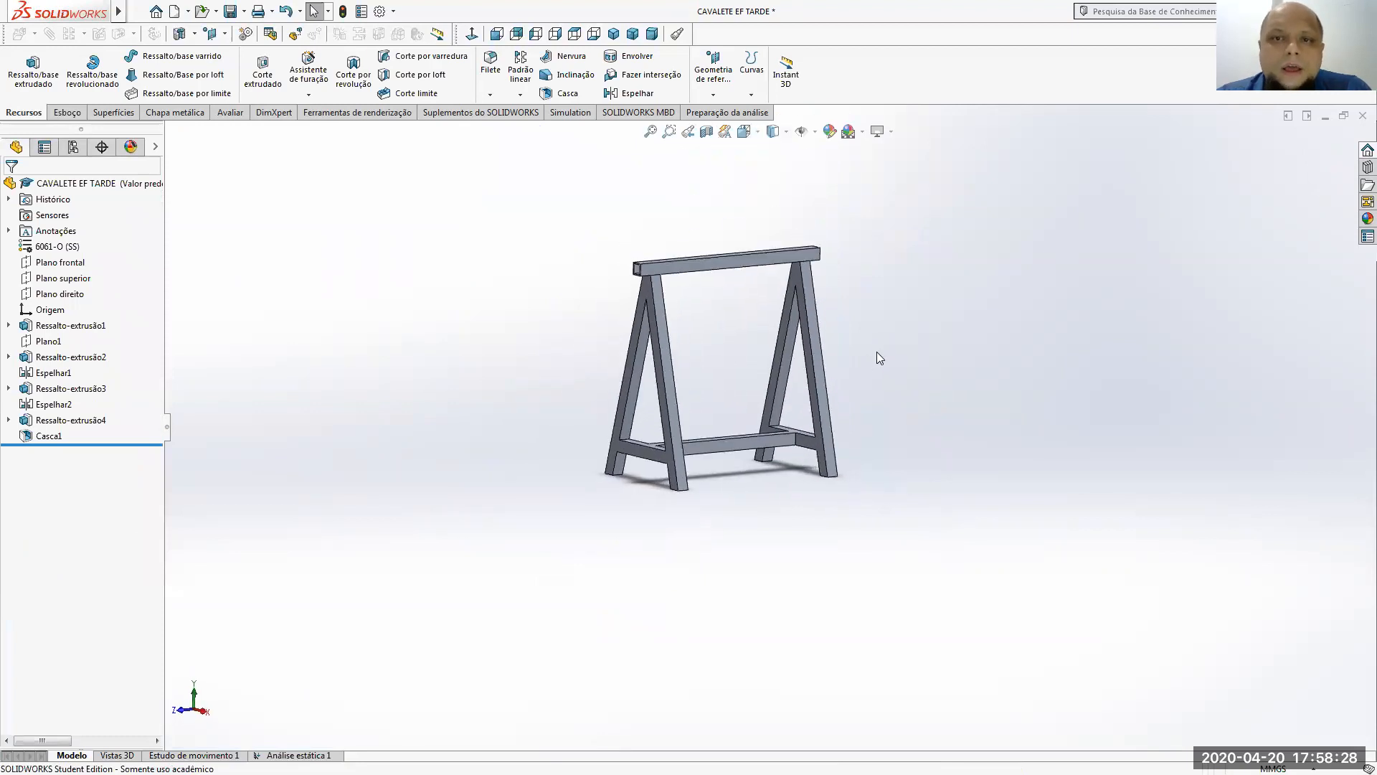
- Set the isometric view and check the mass properties of the reinforced trestle
click(758, 133)
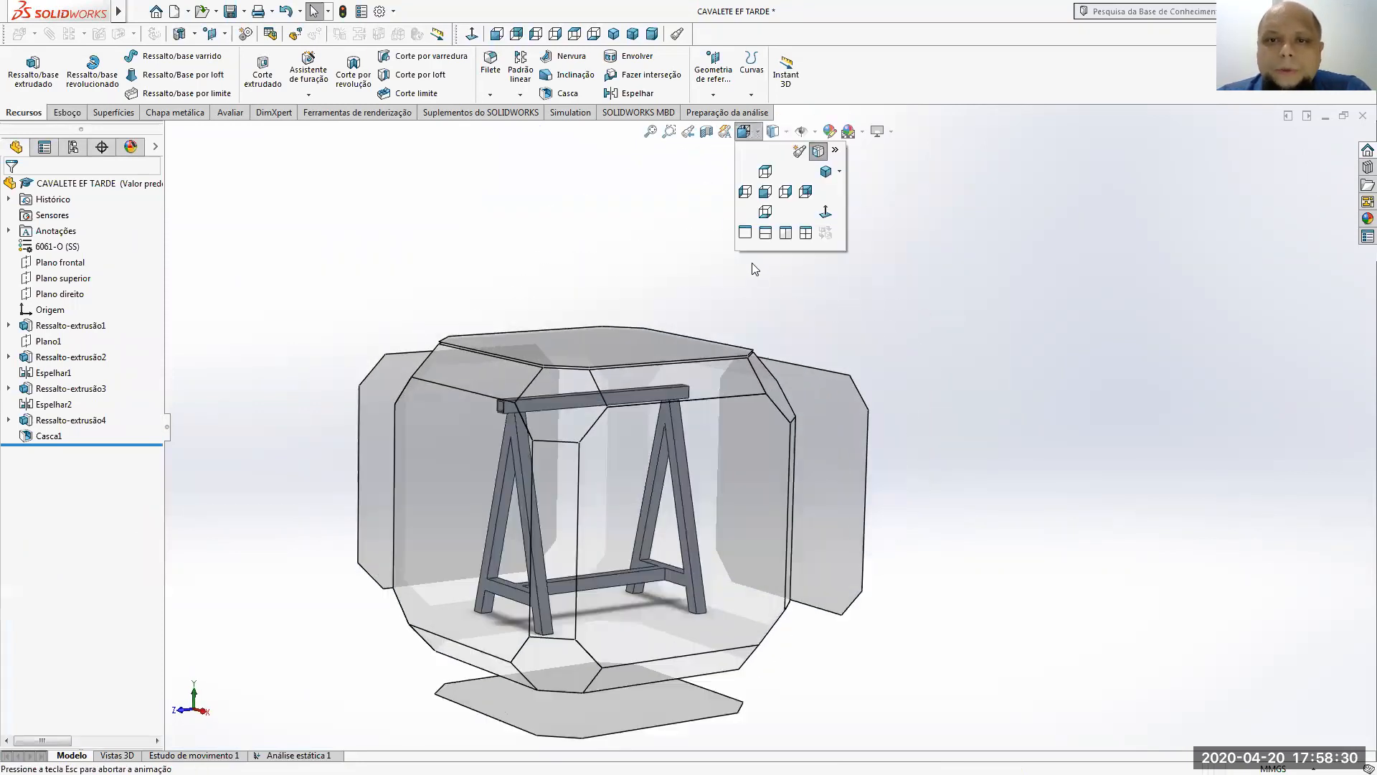
click(823, 173)
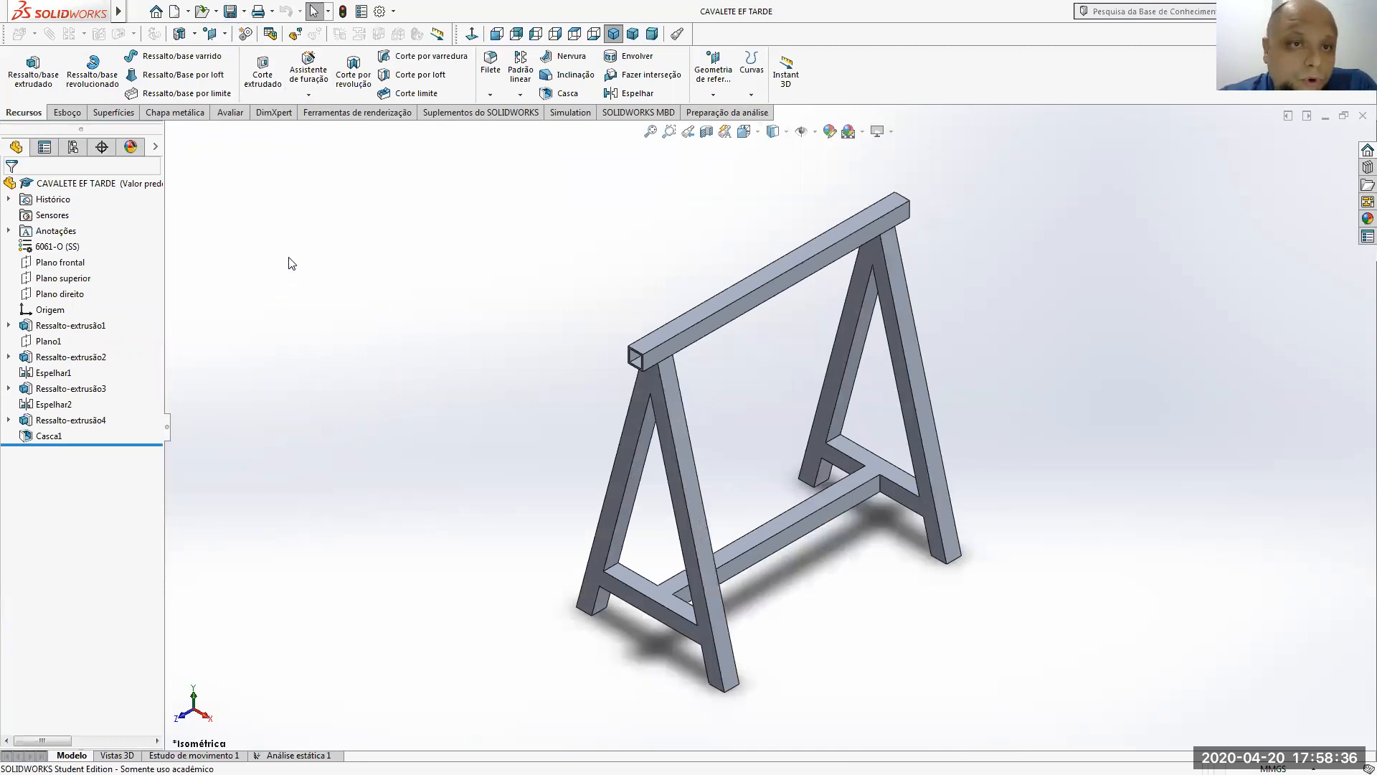
click(230, 112)
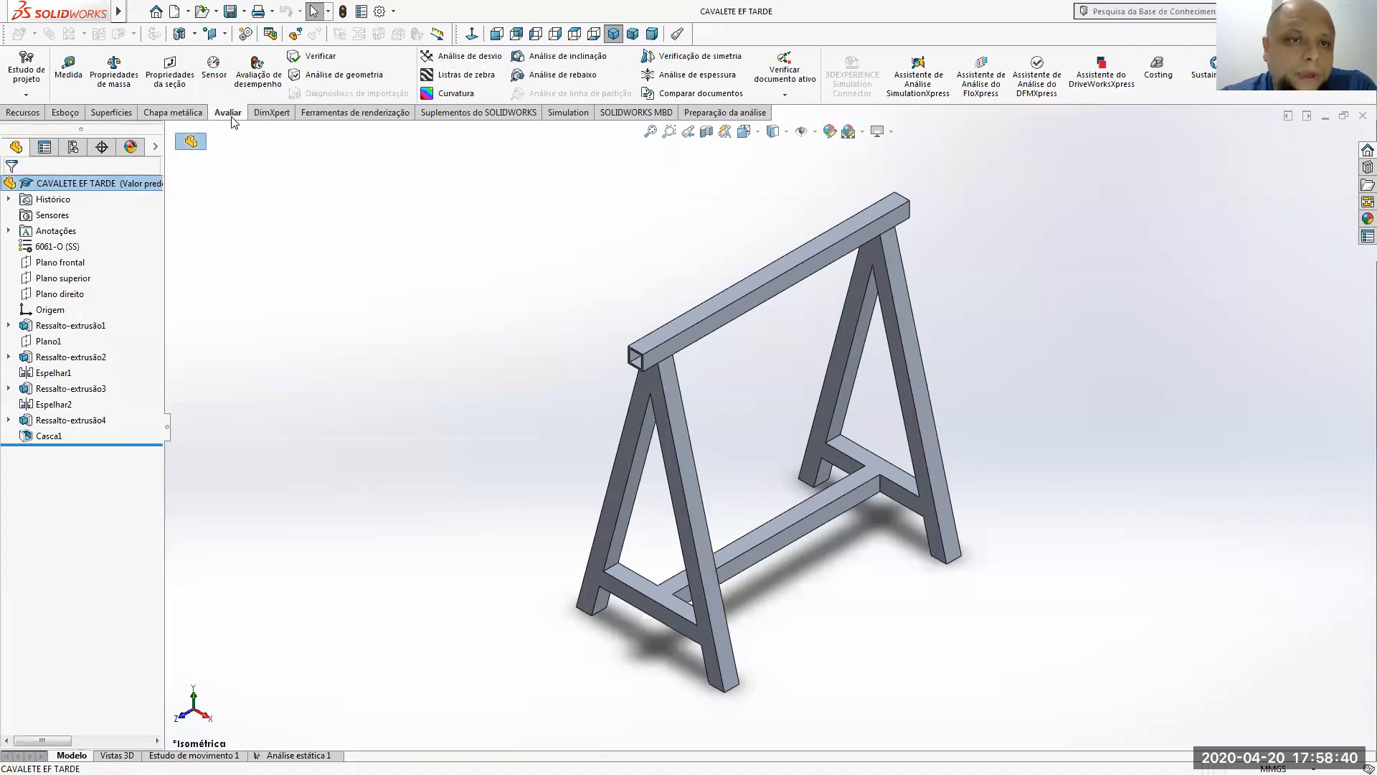
click(113, 74)
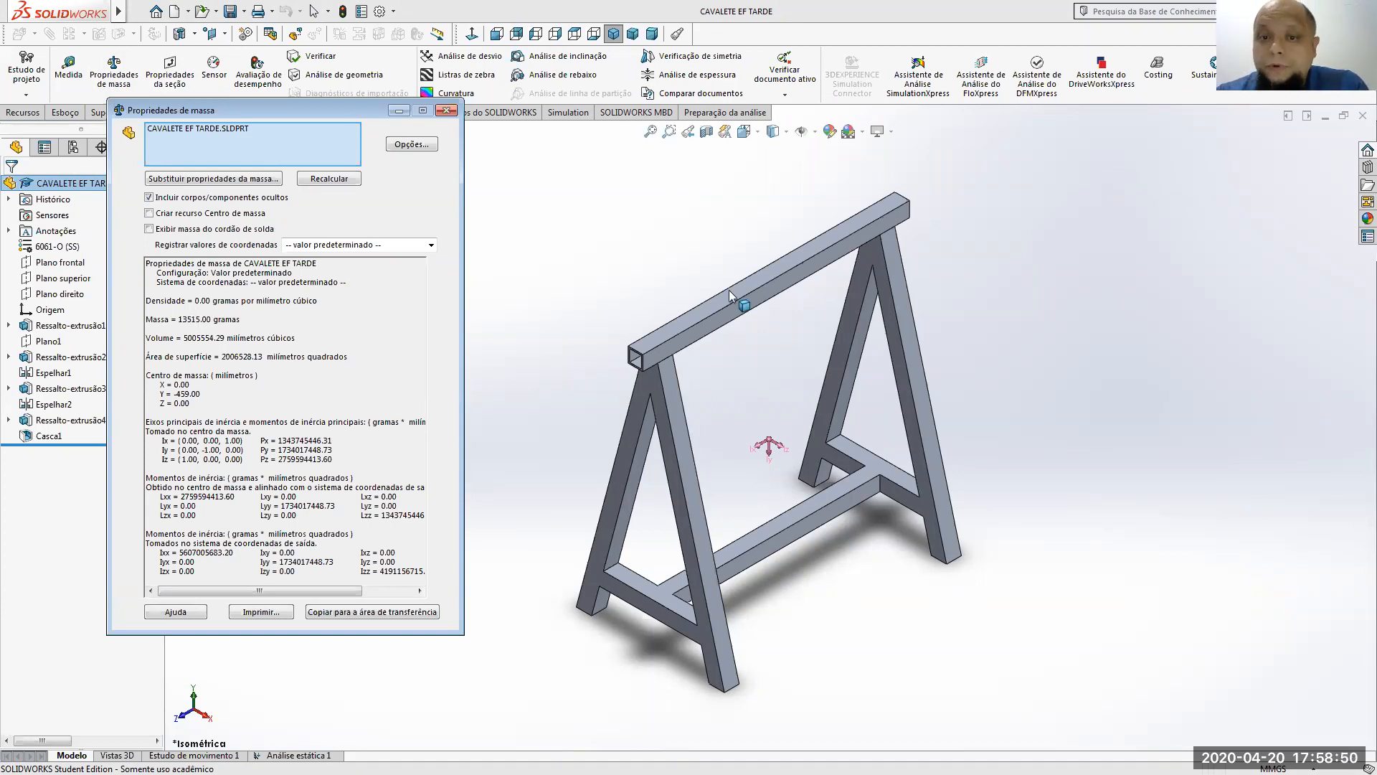
click(446, 111)
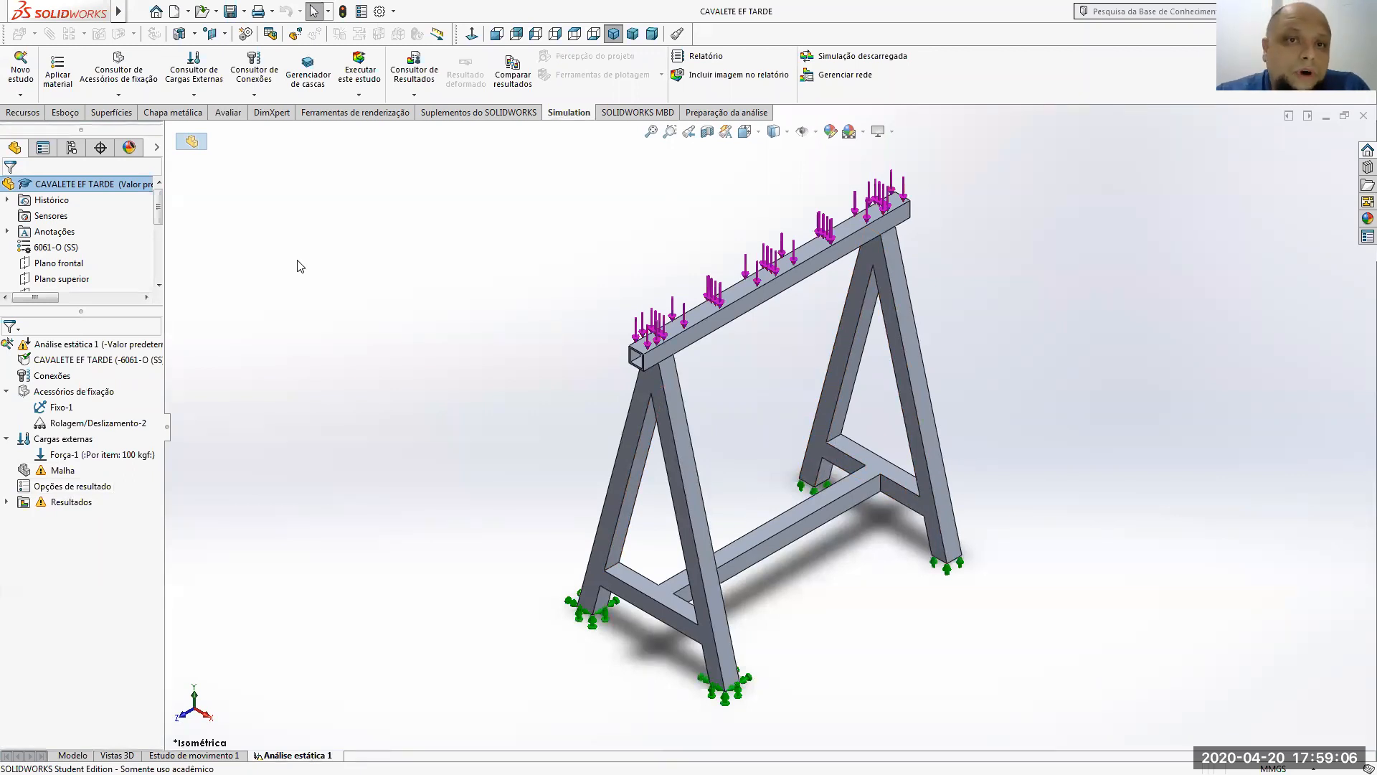
- Remesh the reinforced trestle in Análise estática 1 at the default mesh density and run the study
click(359, 95)
click(367, 132)
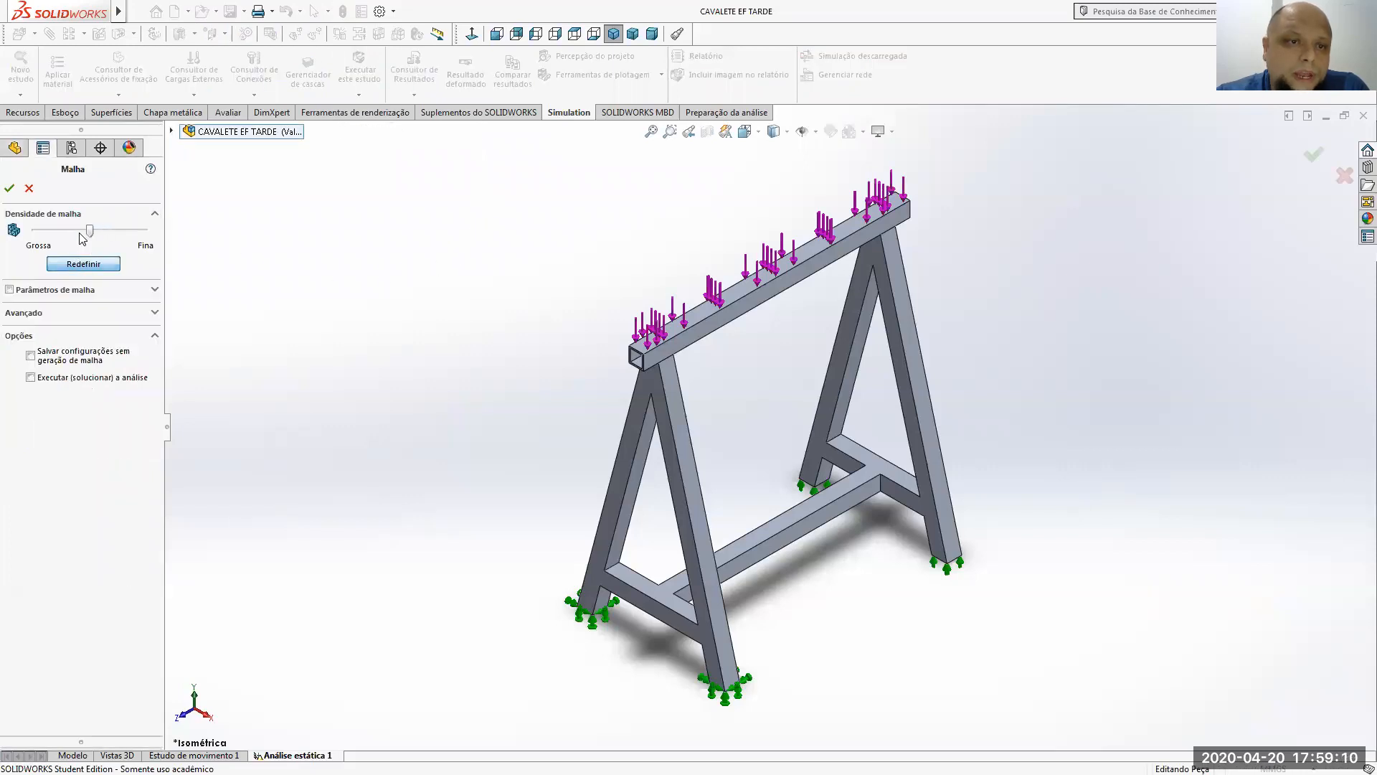
click(10, 188)
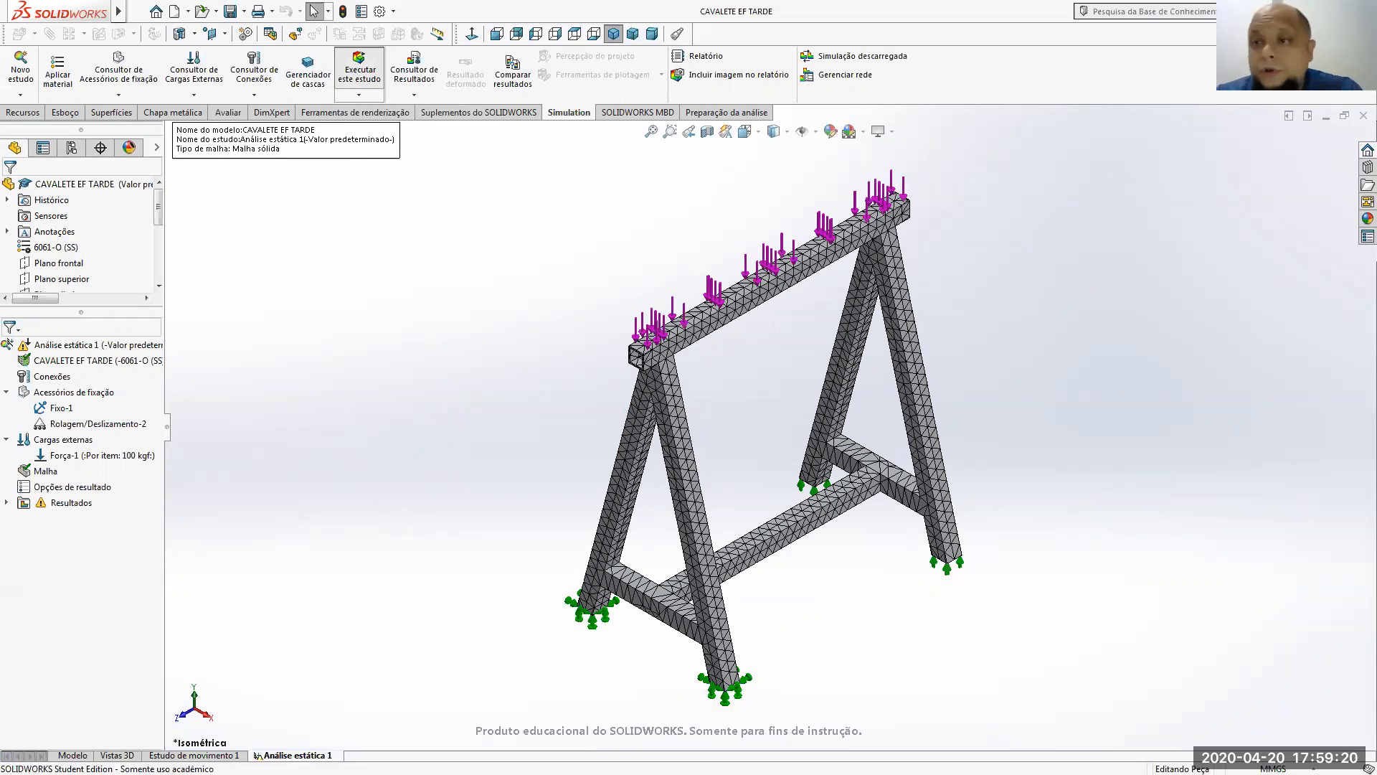
click(359, 74)
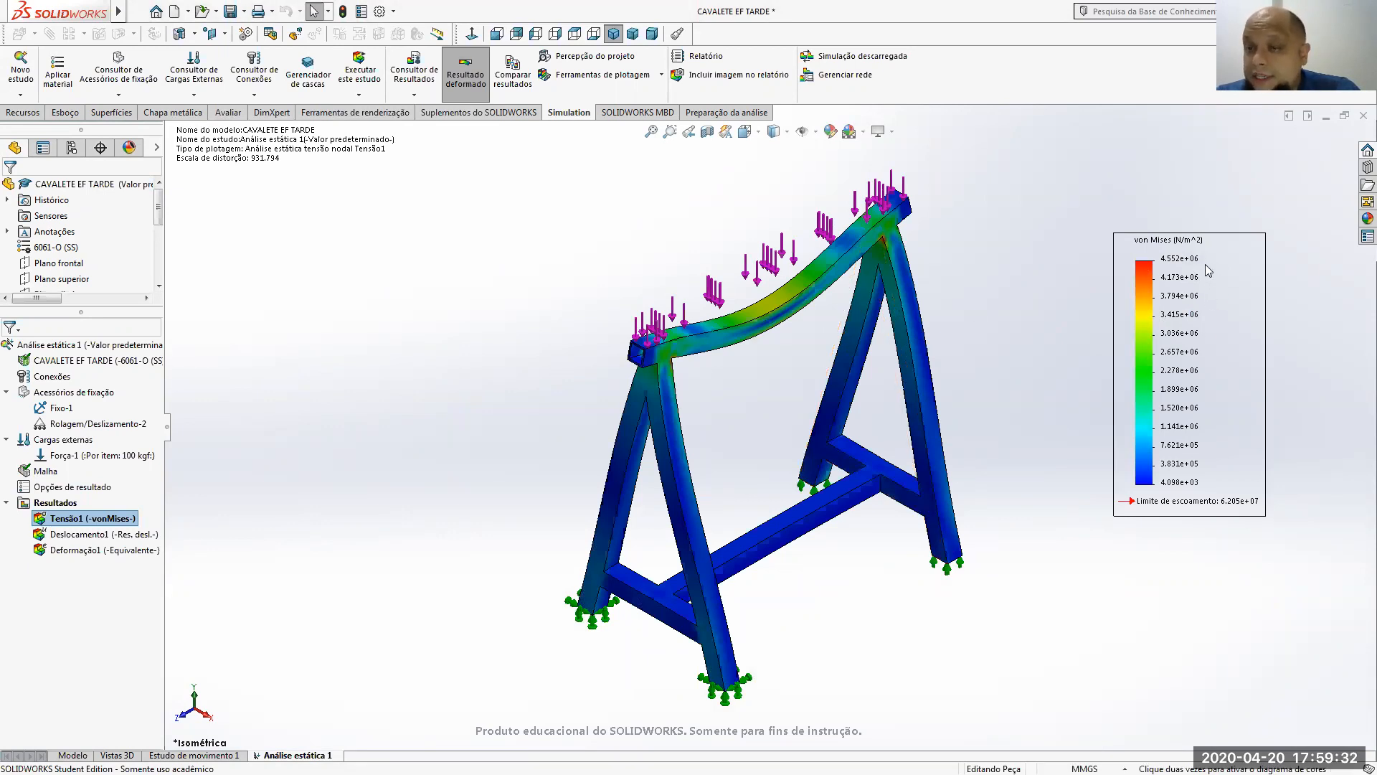
- Display the Deslocamento1 displacement plot, followed by the Deformação1 strain plot
right_click(115, 535)
click(124, 542)
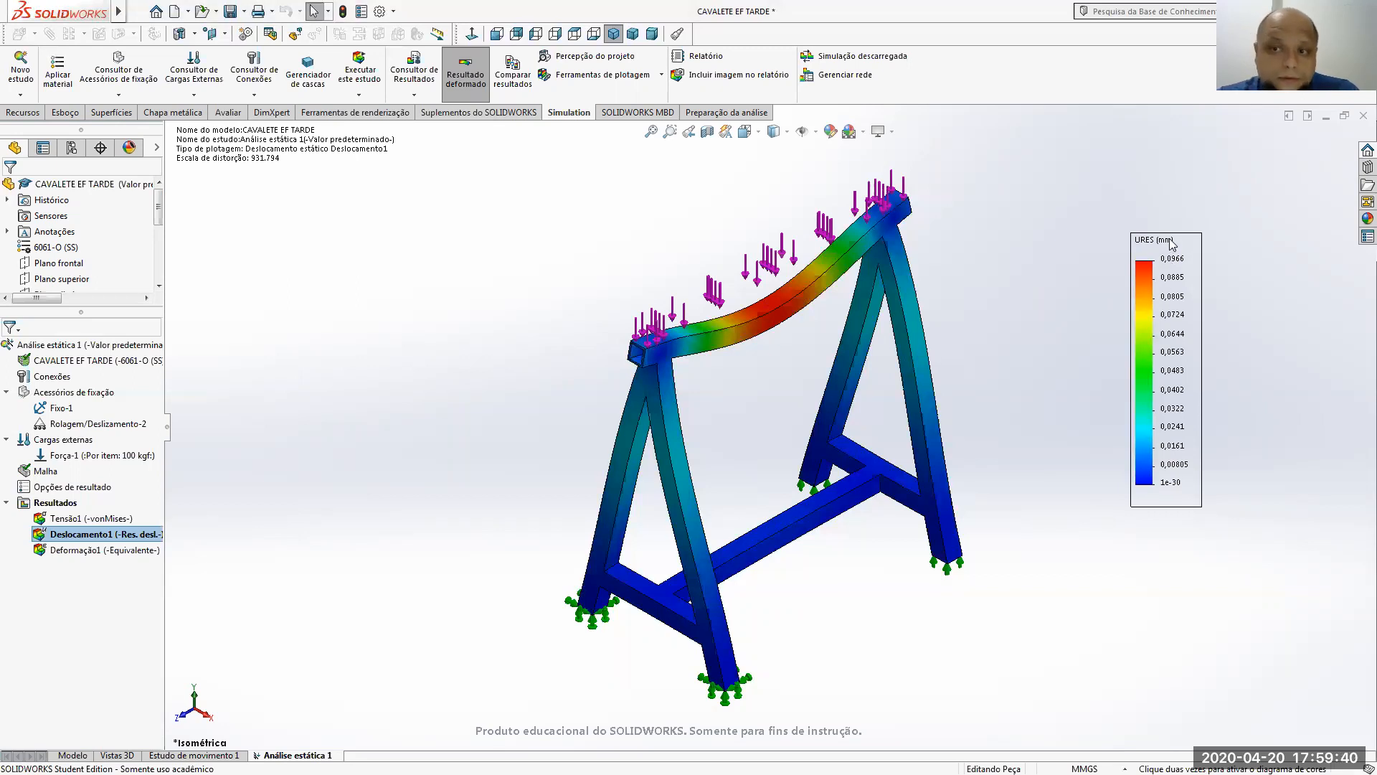
right_click(104, 551)
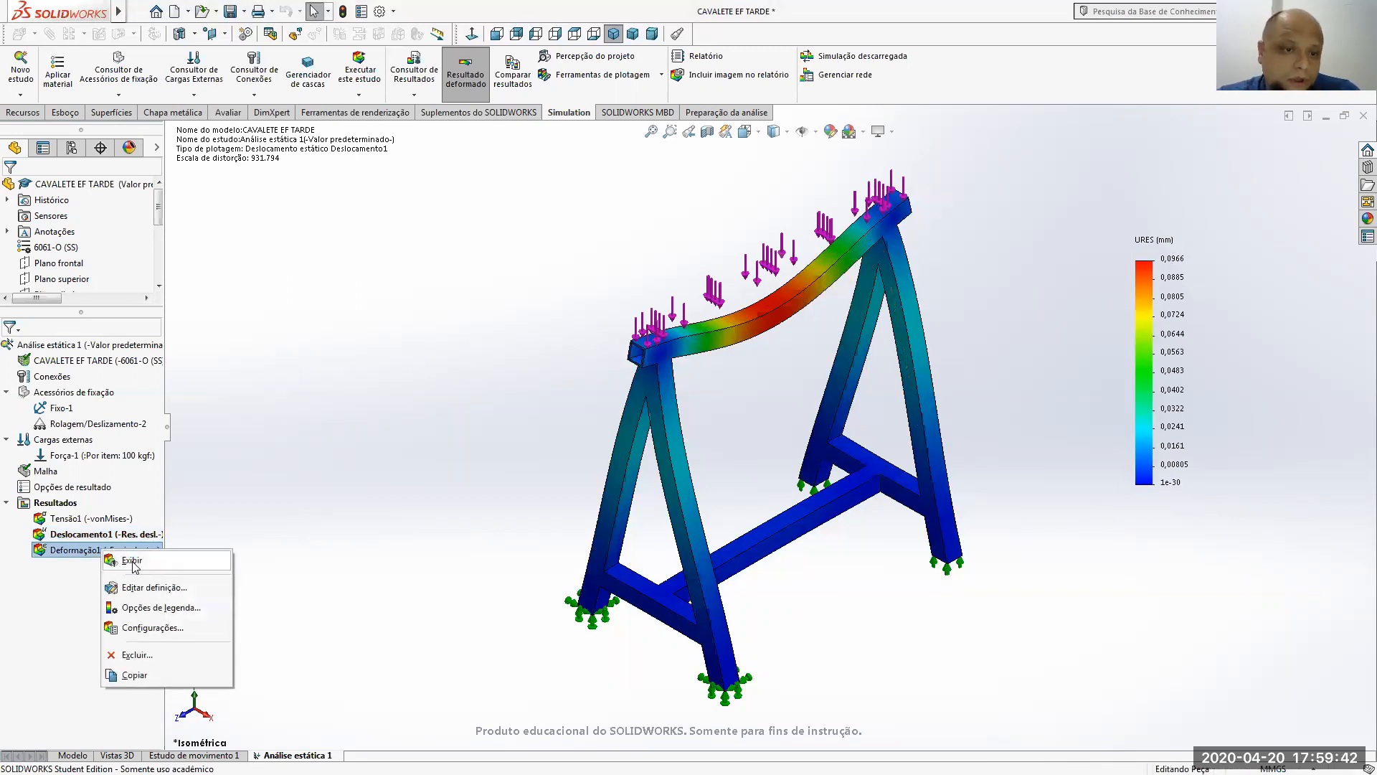
click(132, 561)
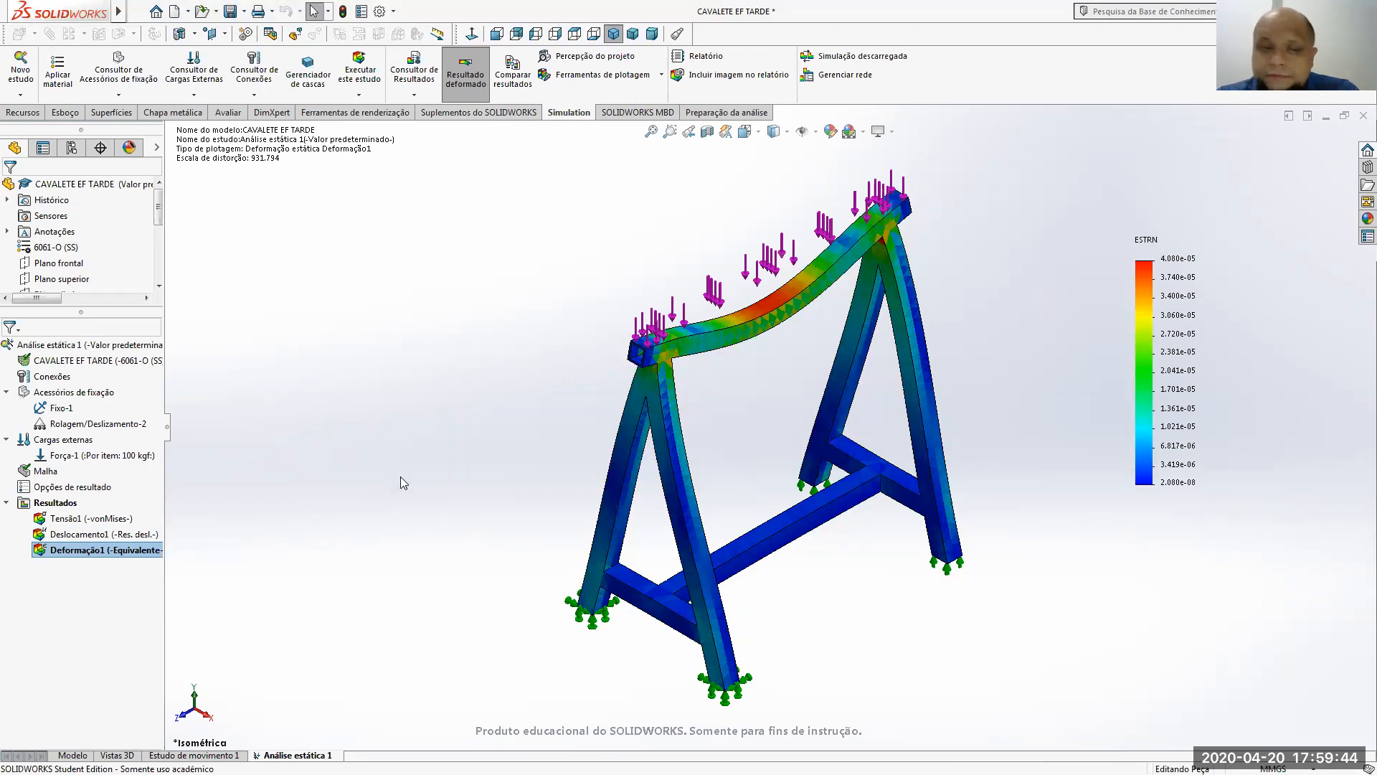
- Show the Deslocamento1 plot again and animate it, examining the deformation of the beam and legs from several angles
right_click(93, 535)
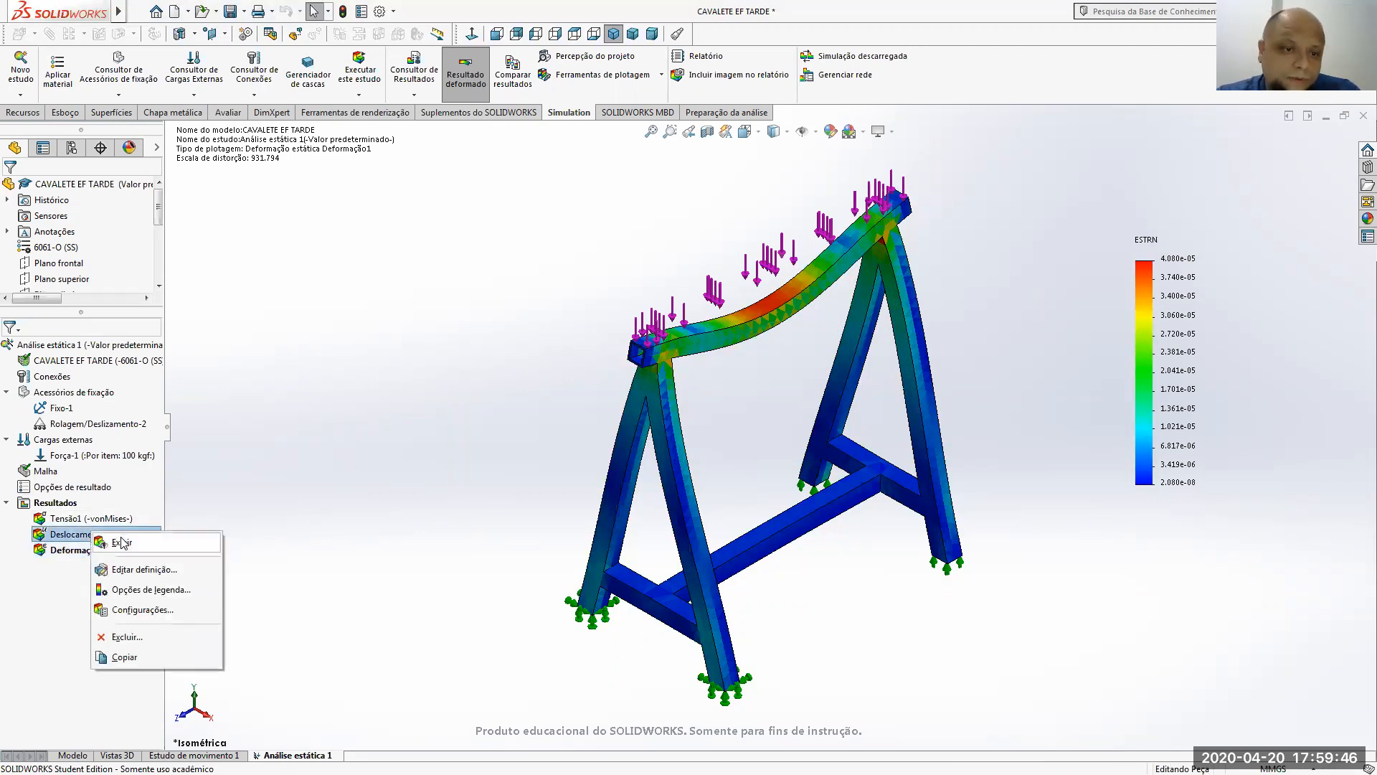
click(121, 543)
right_click(96, 538)
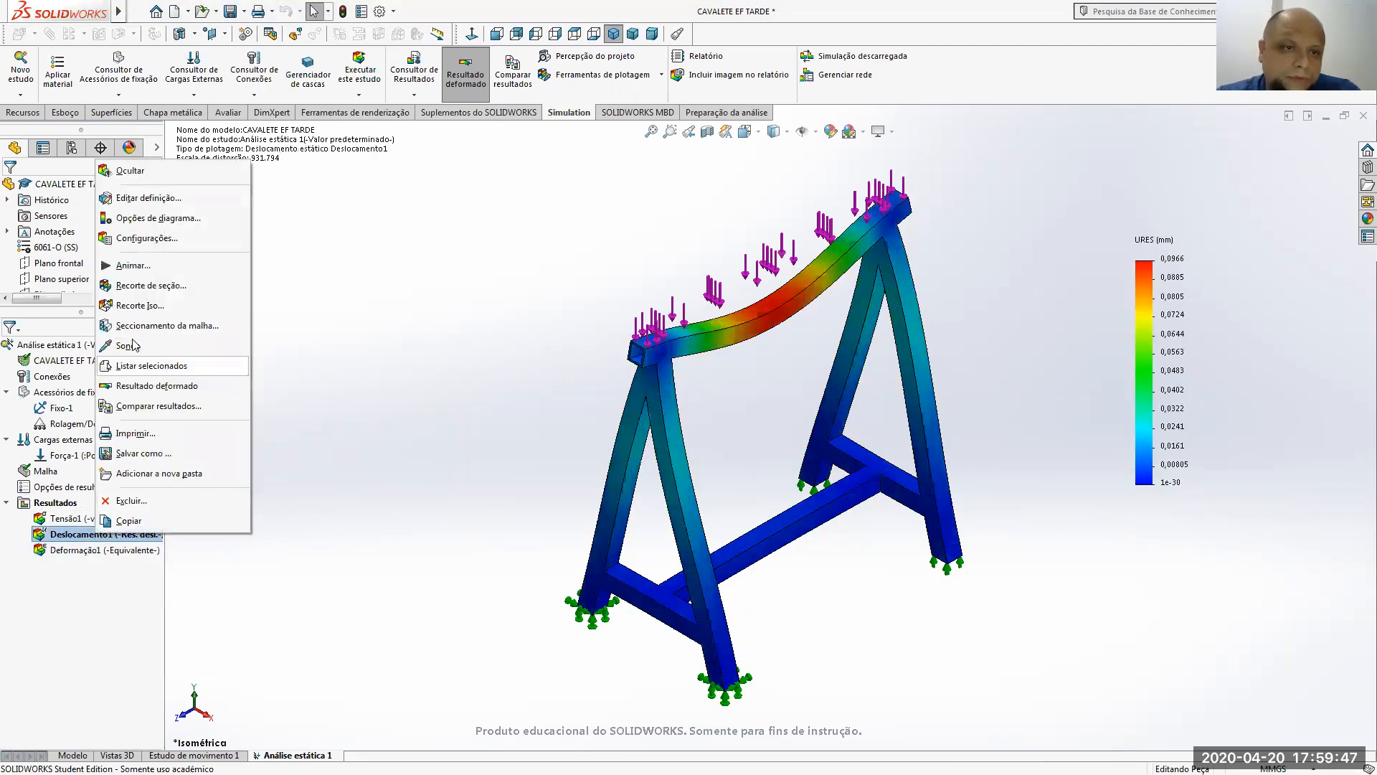
click(129, 265)
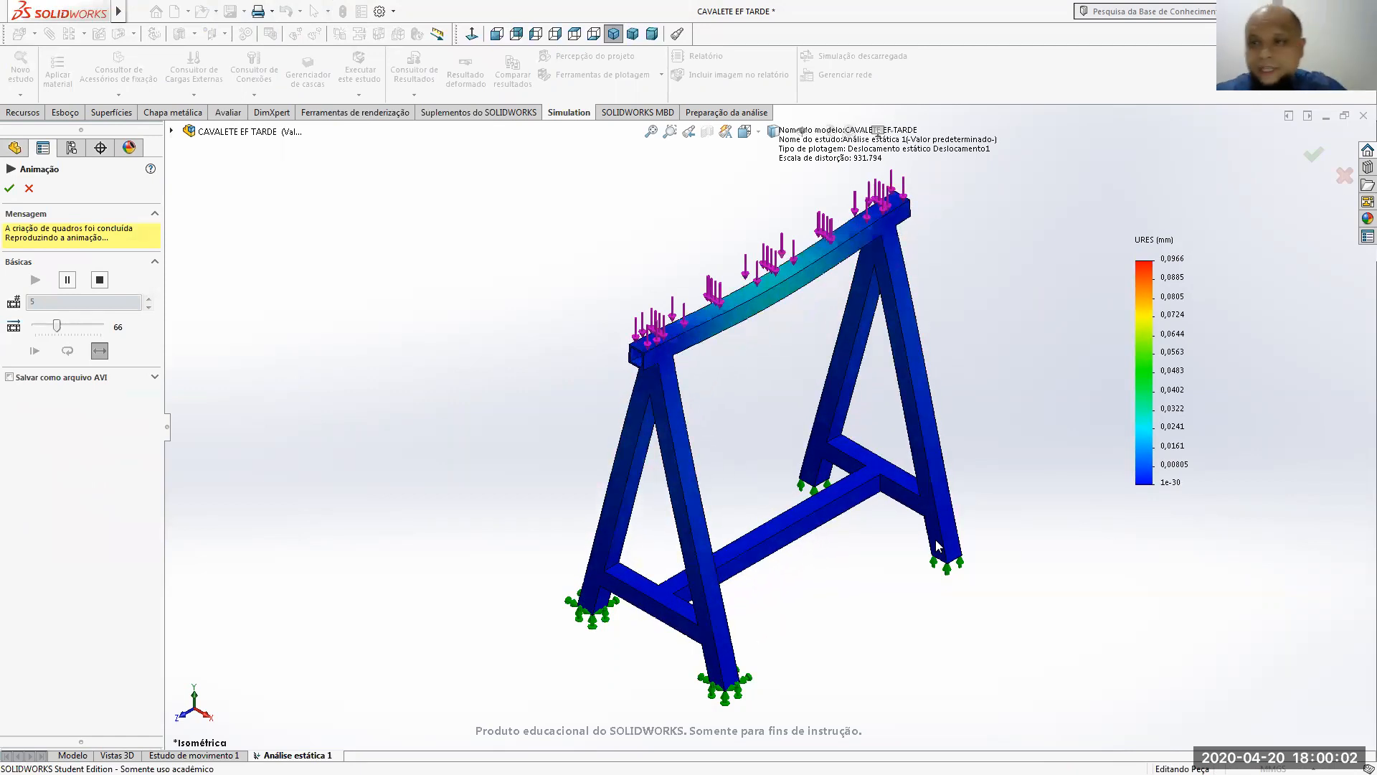
middle_drag(796, 435, 726, 404)
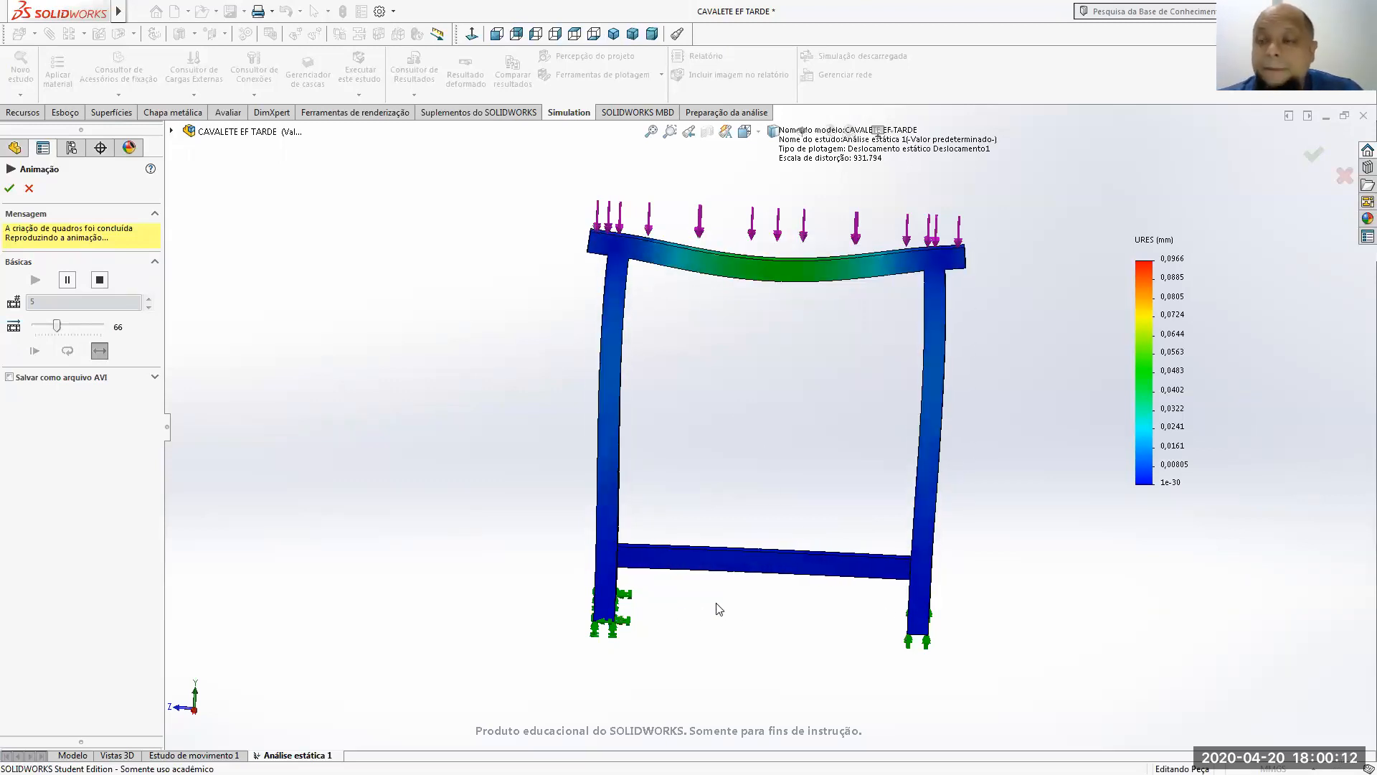
middle_drag(720, 581, 796, 615)
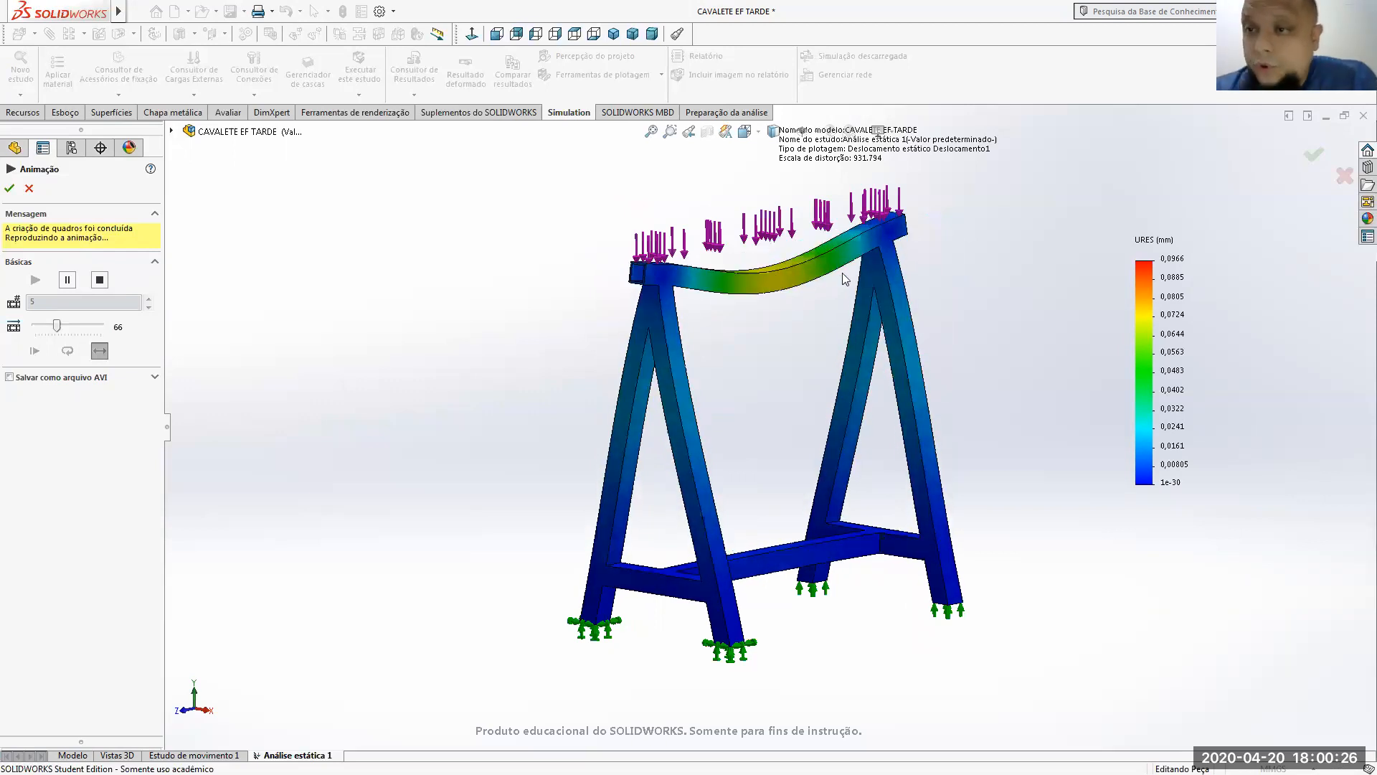
scroll(956, 441, up, 2)
middle_drag(929, 398, 921, 429)
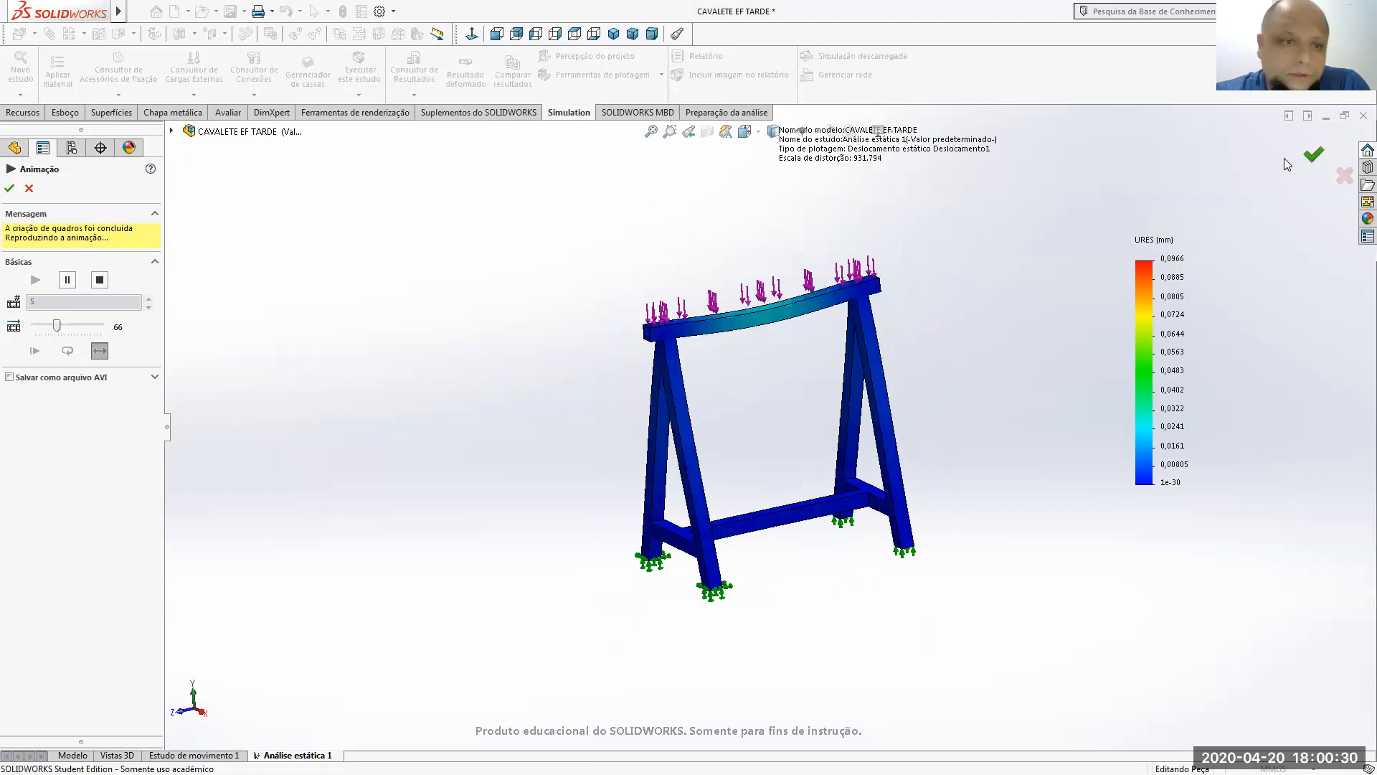
click(9, 188)
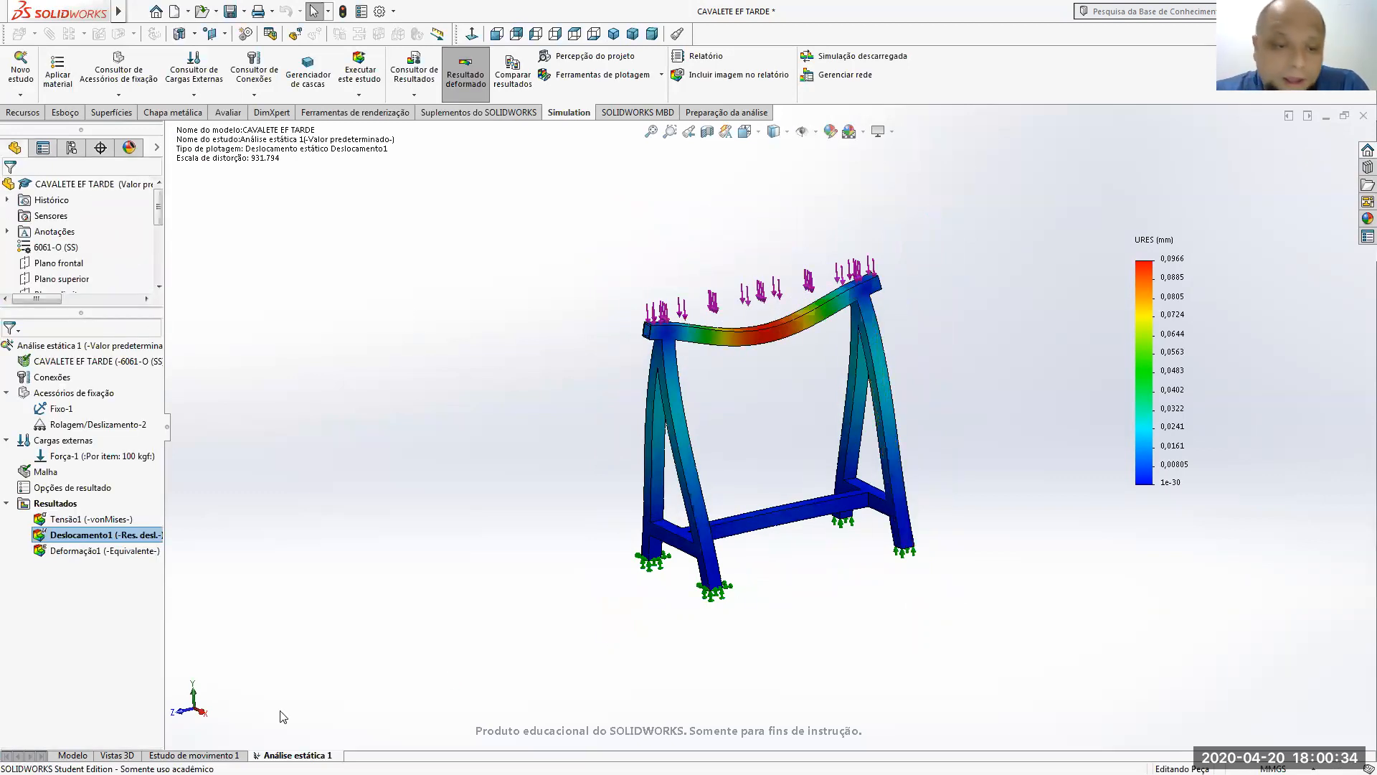
- Return to the part model and roll the history back to just before the shell Casca1
click(73, 756)
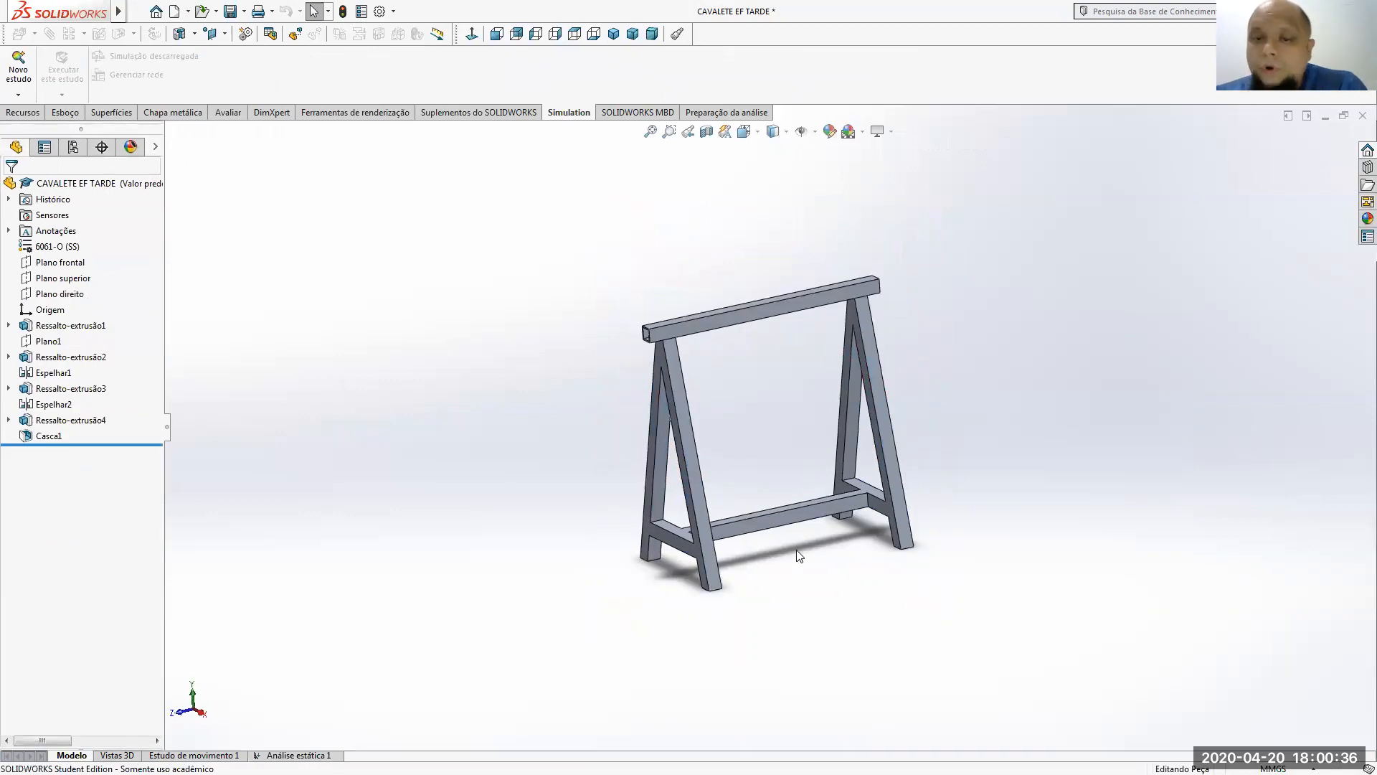
right_click(758, 309)
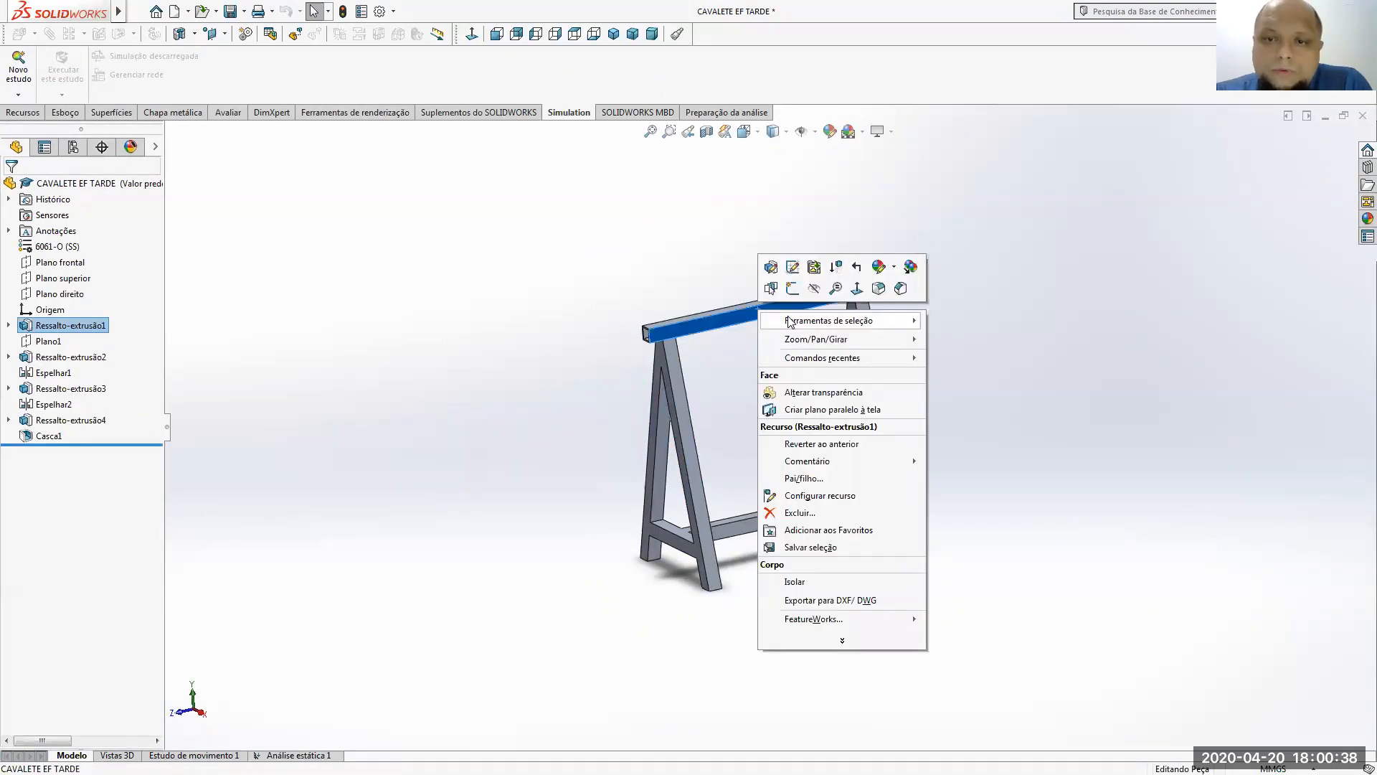
click(319, 435)
drag(118, 444, 117, 429)
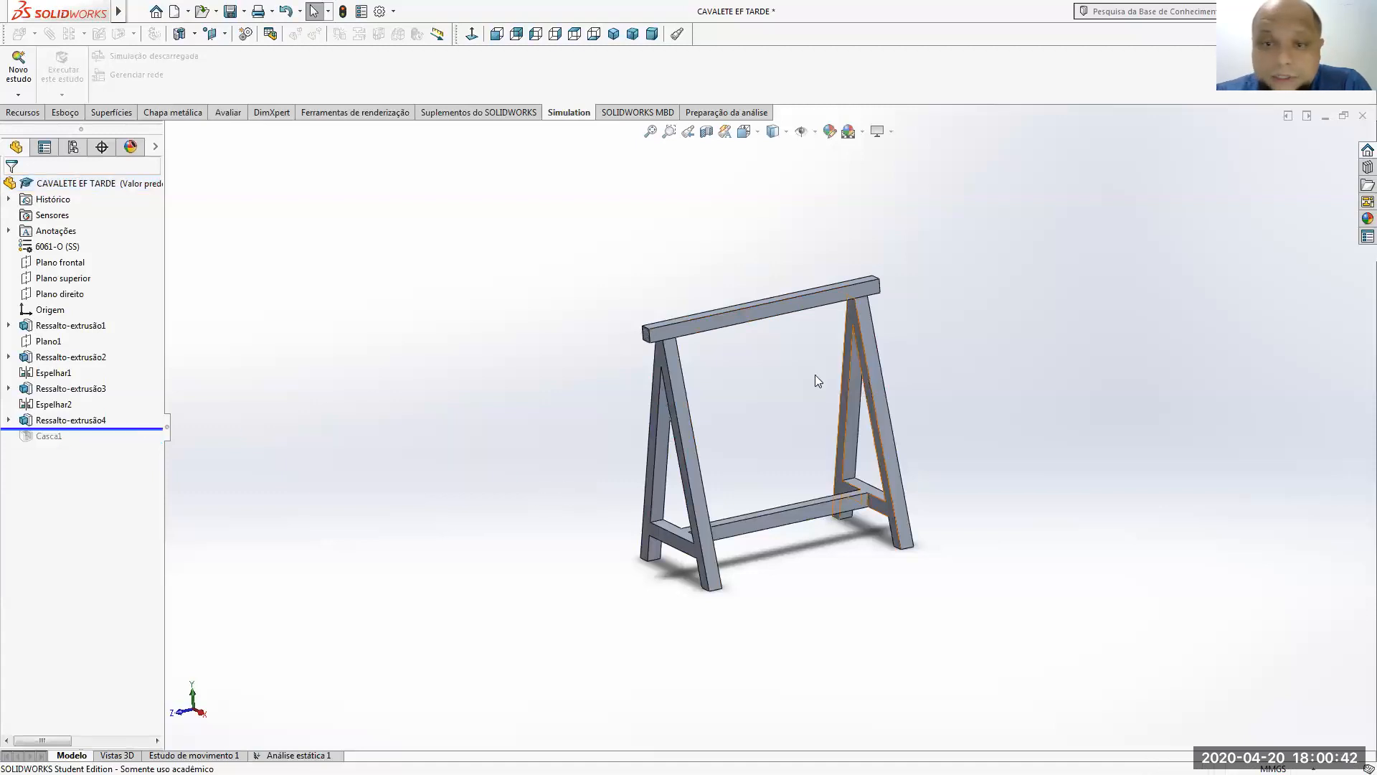
- Sketch a closed trapezoid on the top beam's side face, from an about 111 mm edge under the beam to the brace's upper corners
right_click(784, 309)
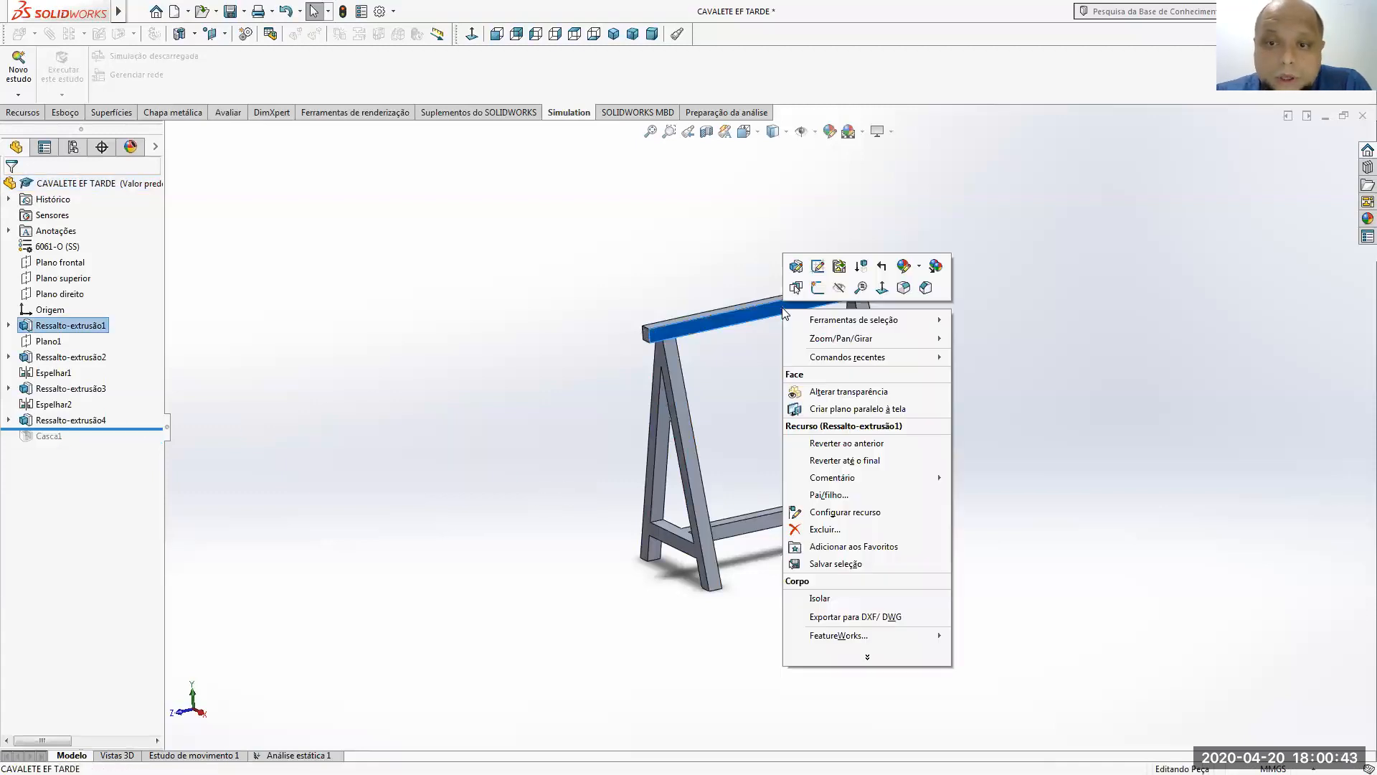
click(879, 291)
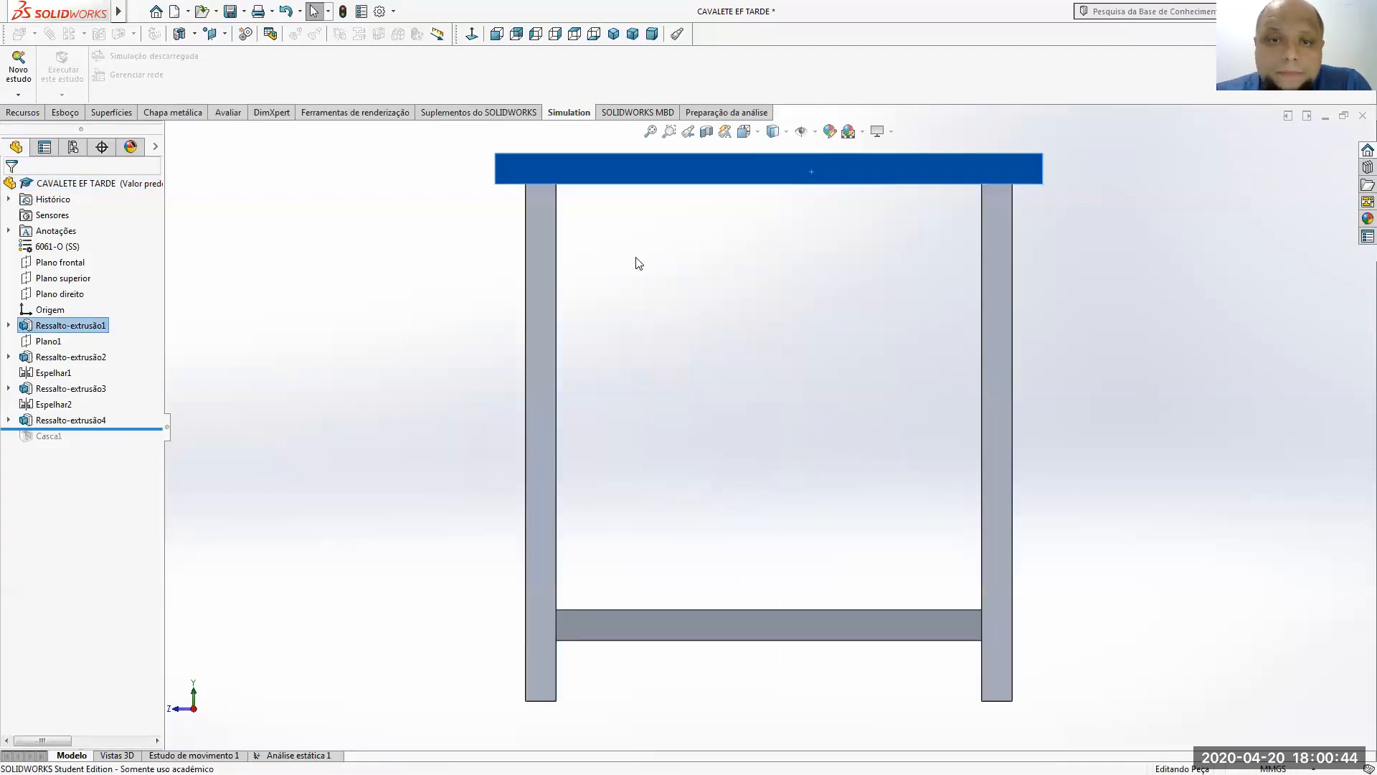
click(55, 116)
click(20, 69)
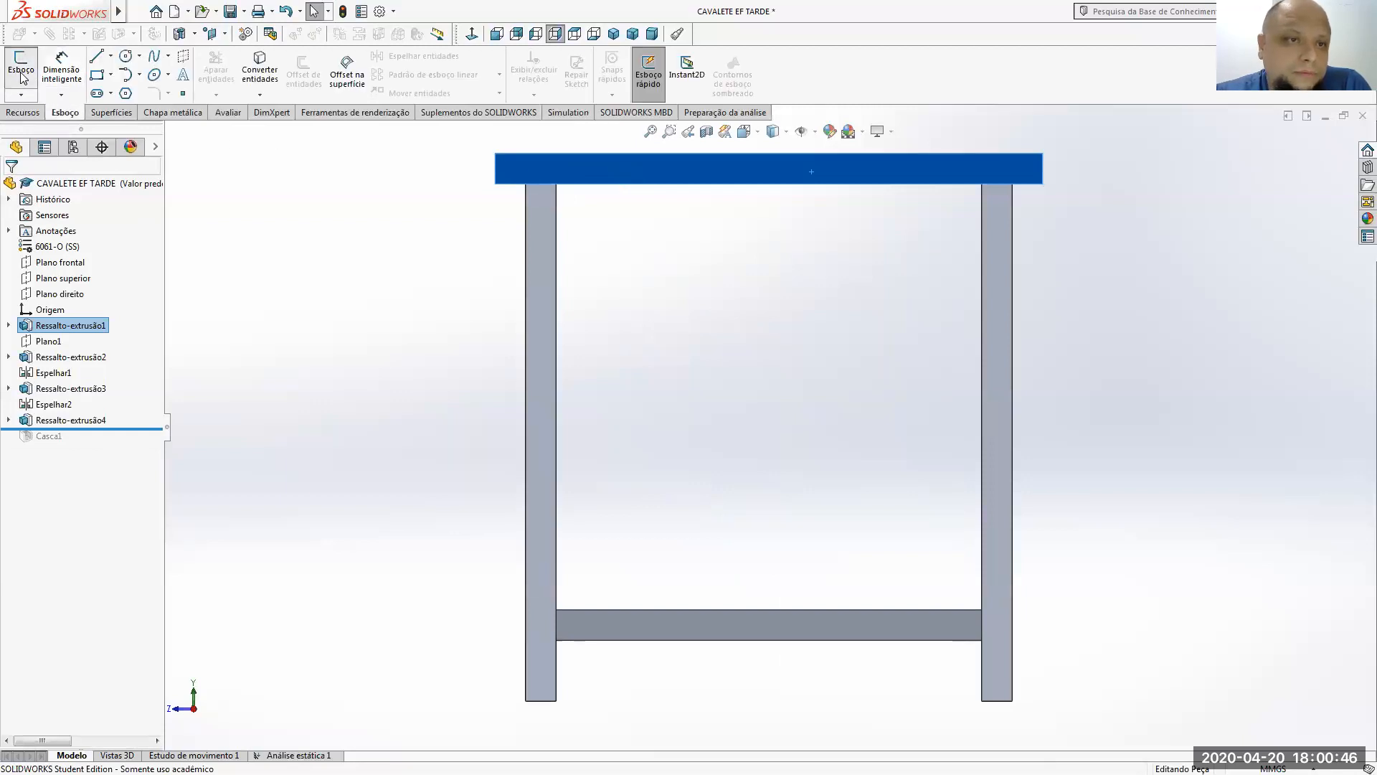
click(97, 56)
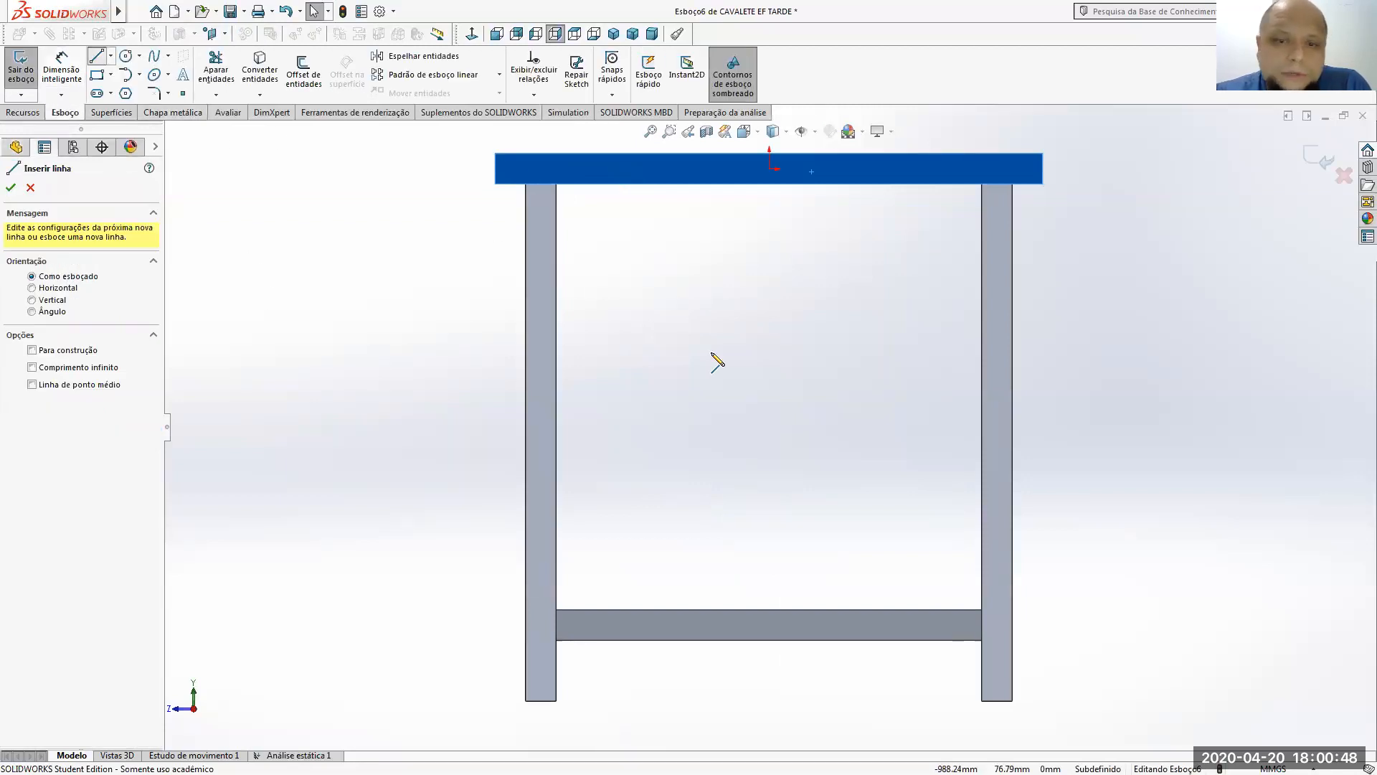
click(731, 184)
click(557, 610)
click(982, 609)
click(798, 185)
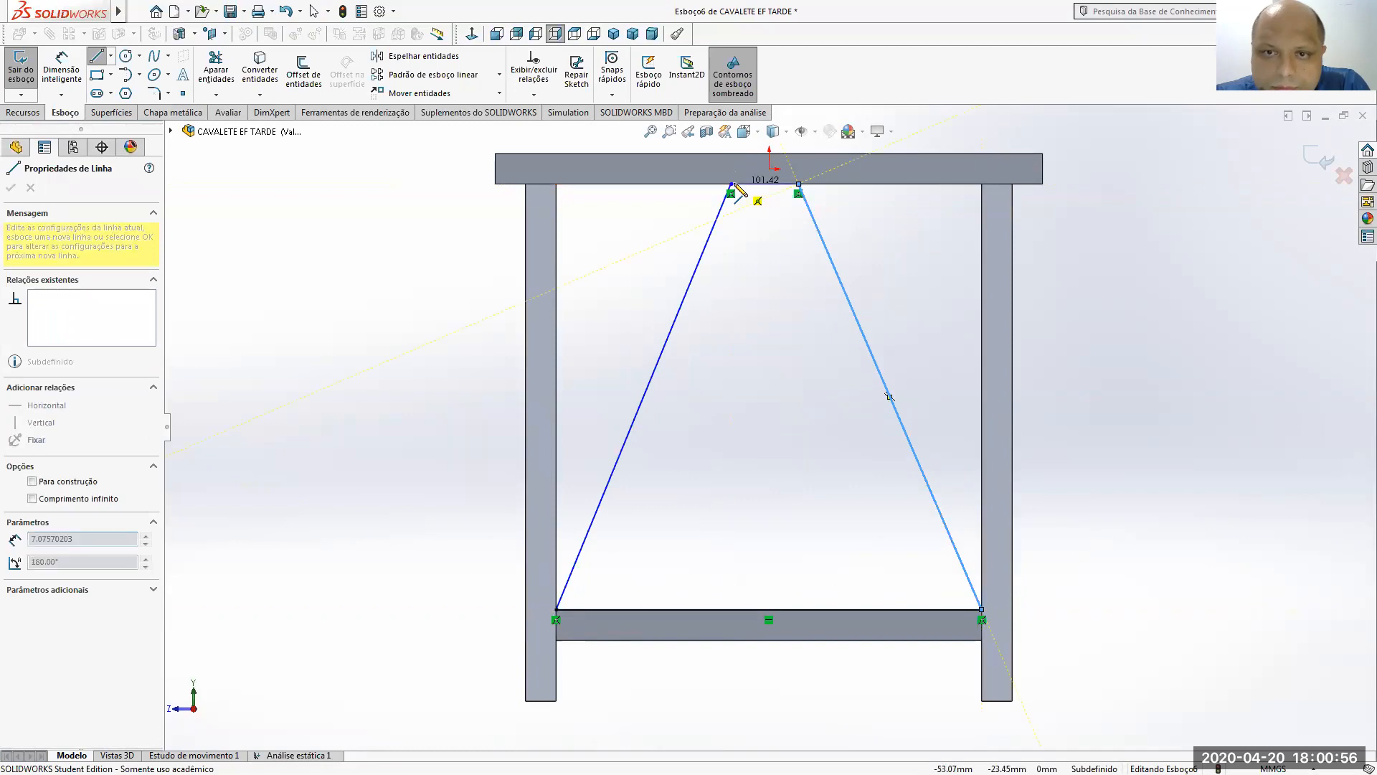
click(731, 184)
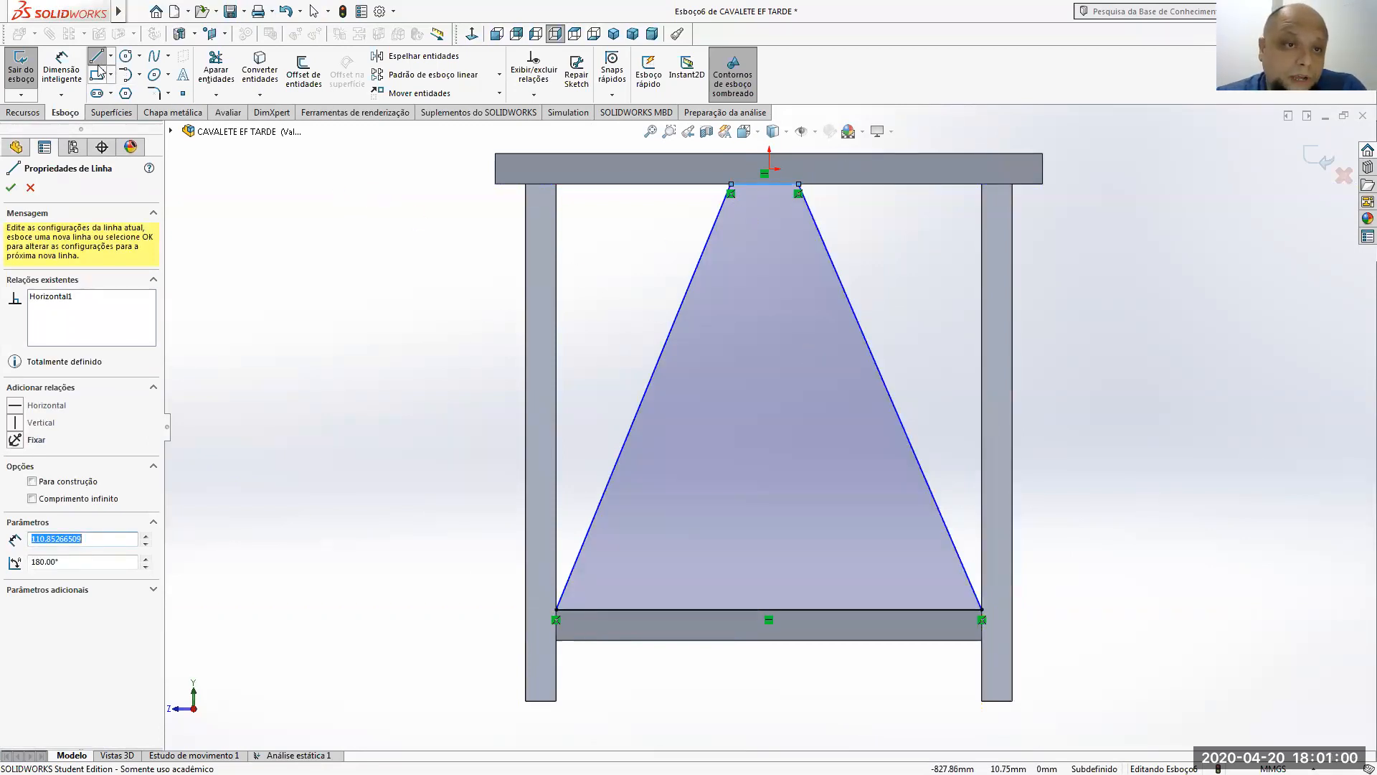
- Dimension the trapezoid's short upper edge to 50 mm
click(61, 68)
key(z)
click(763, 262)
click(767, 211)
text(50)
key(Return)
- Try to dimension the distance from the trapezoid's upper corner to the origin, and delete that misaligned dimension
scroll(759, 291, down, 2)
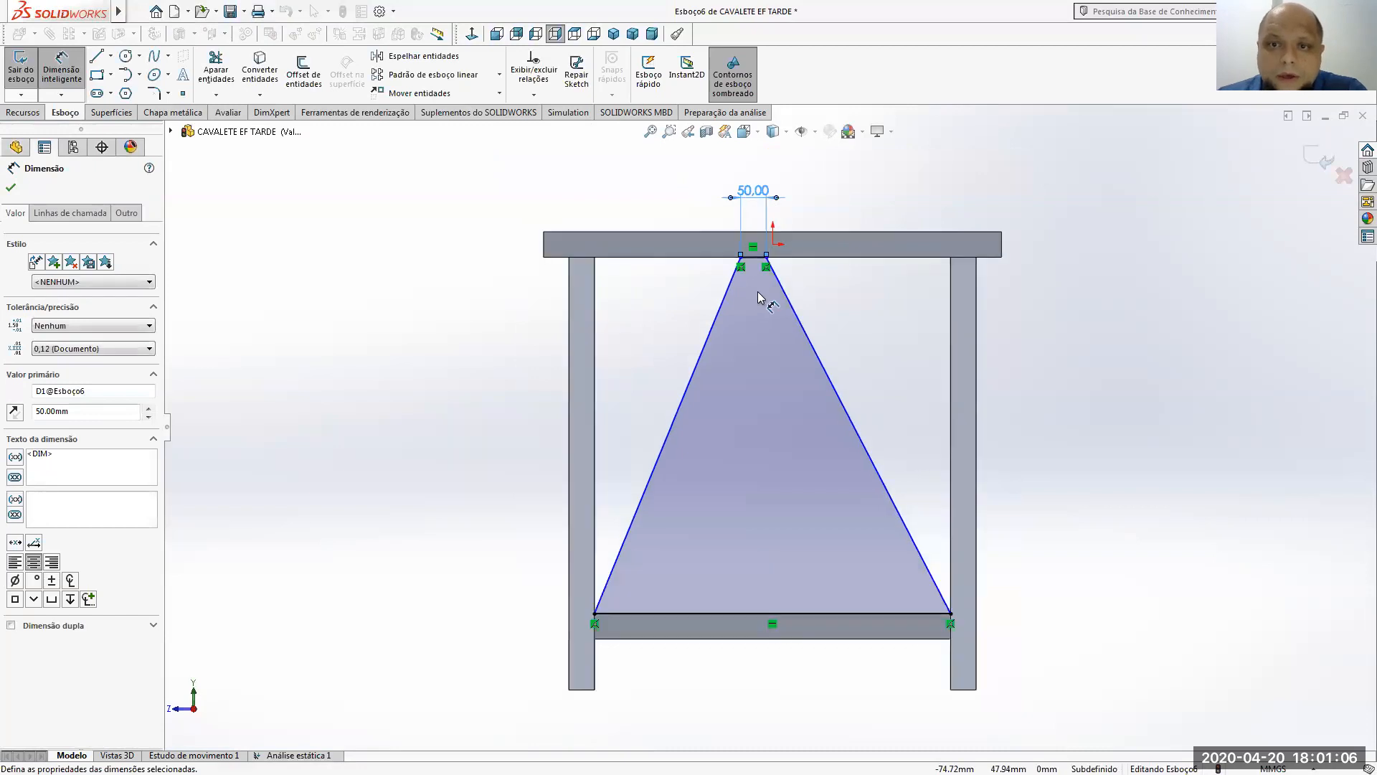
scroll(751, 267, down, 1)
key(Escape)
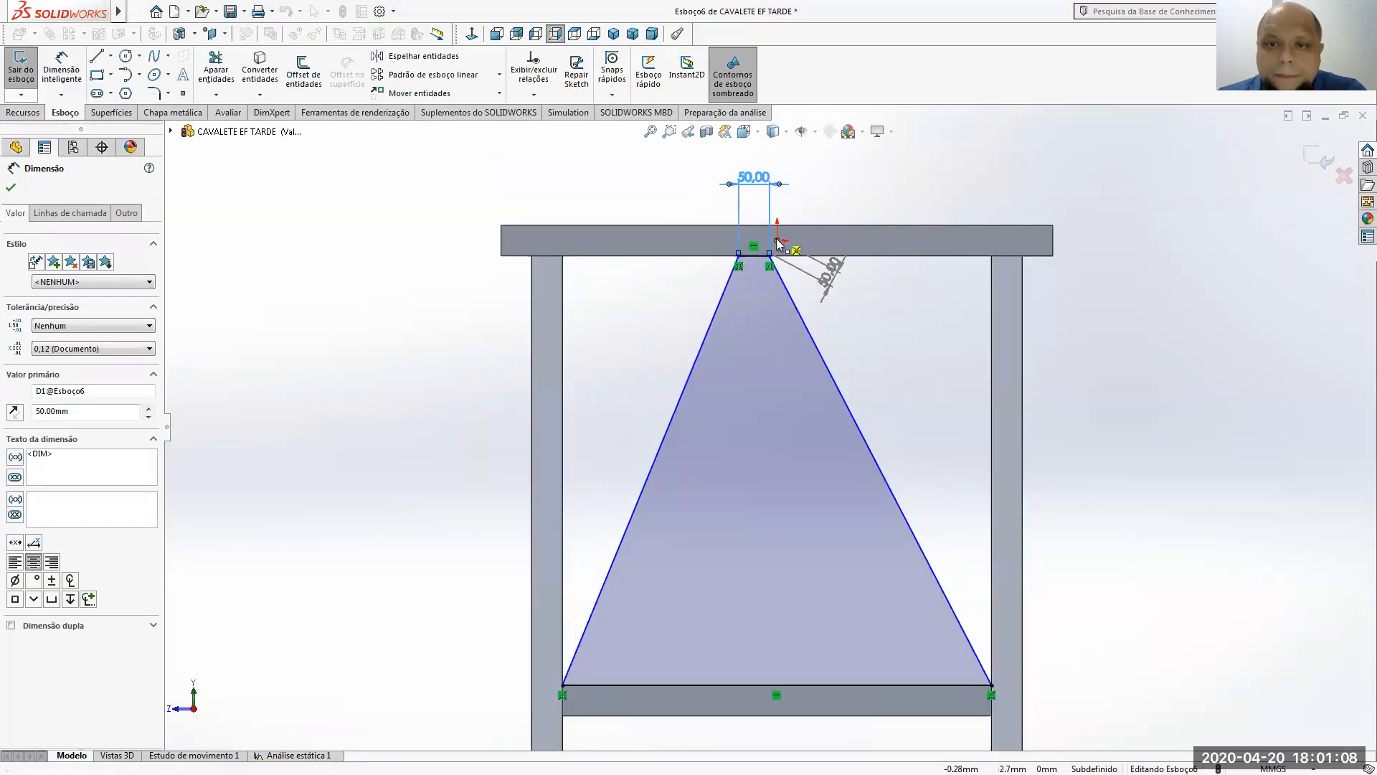
drag(777, 239, 778, 240)
click(792, 190)
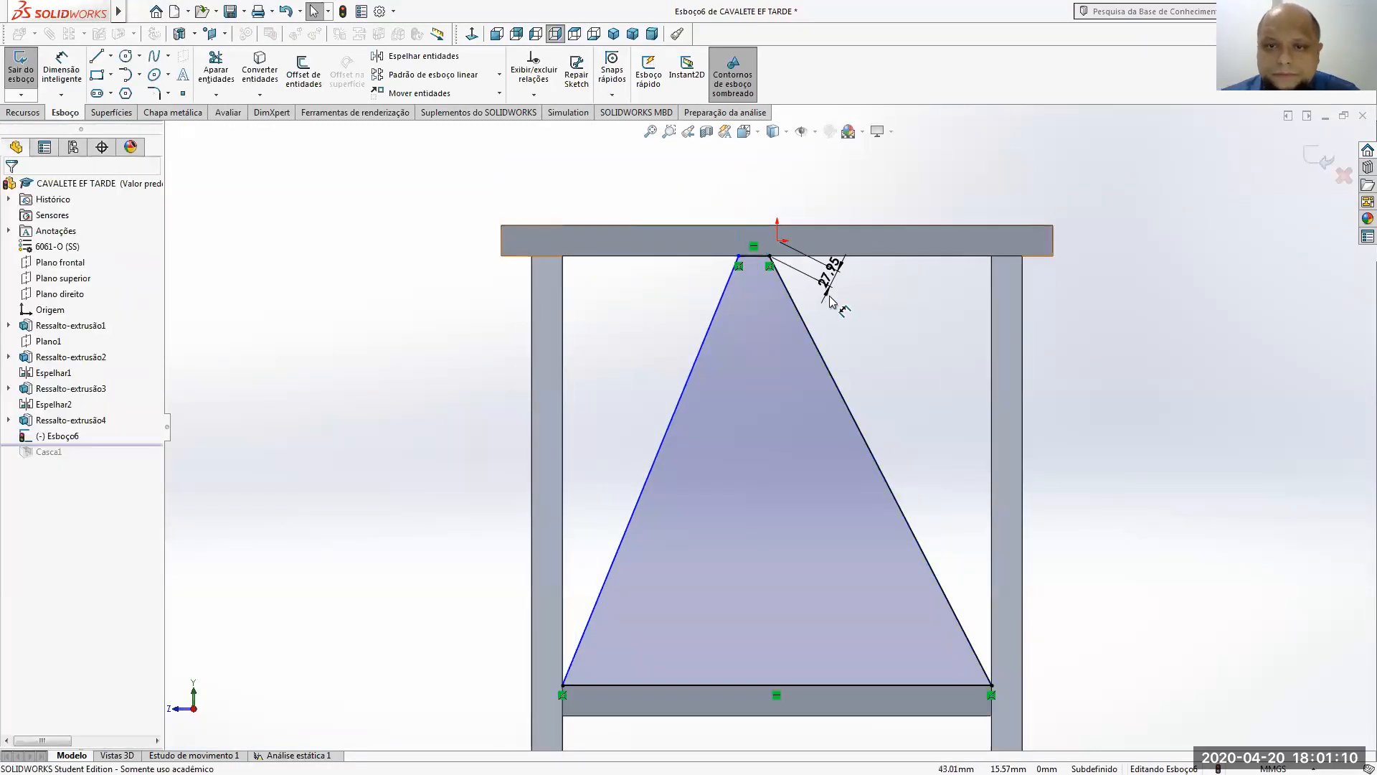
click(830, 277)
key(Delete)
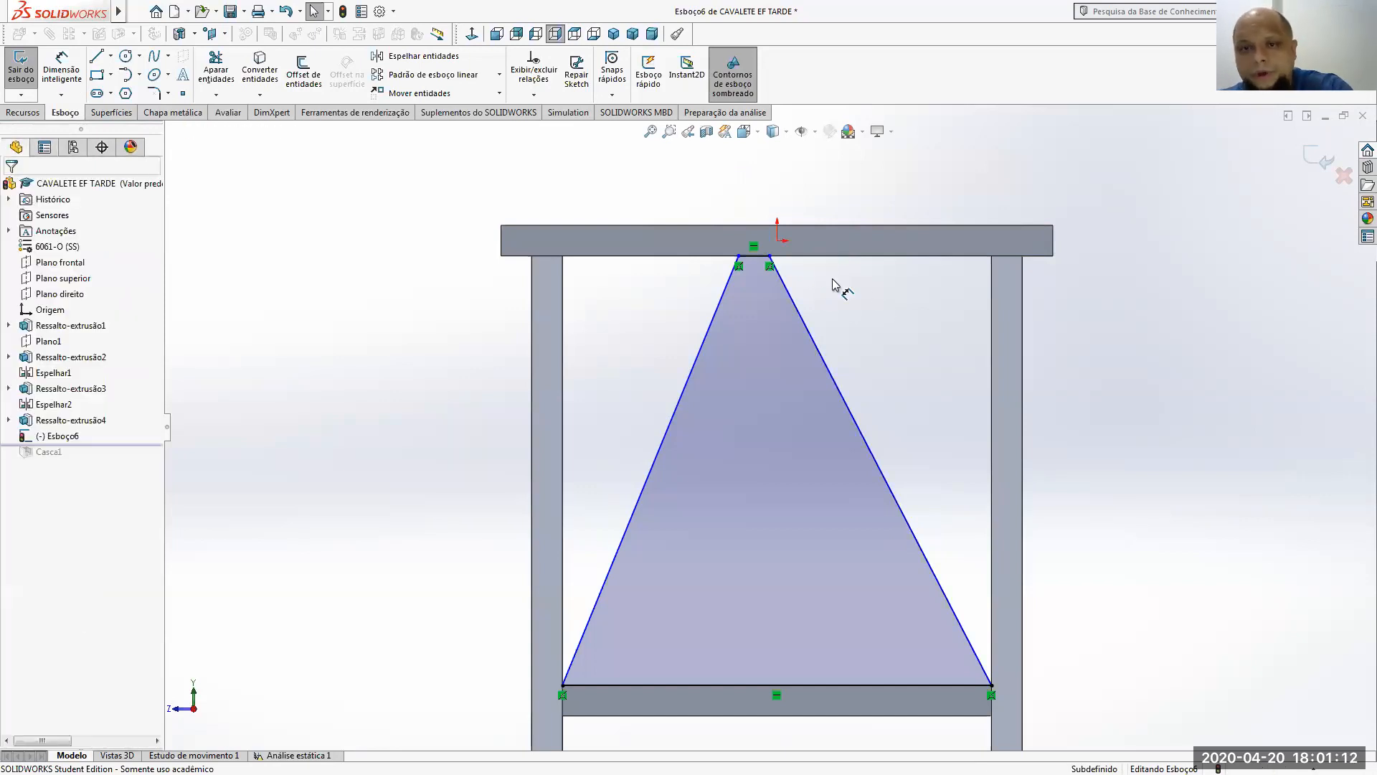
- Reapply a 50 mm dimension to the trapezoid's short upper edge
click(67, 64)
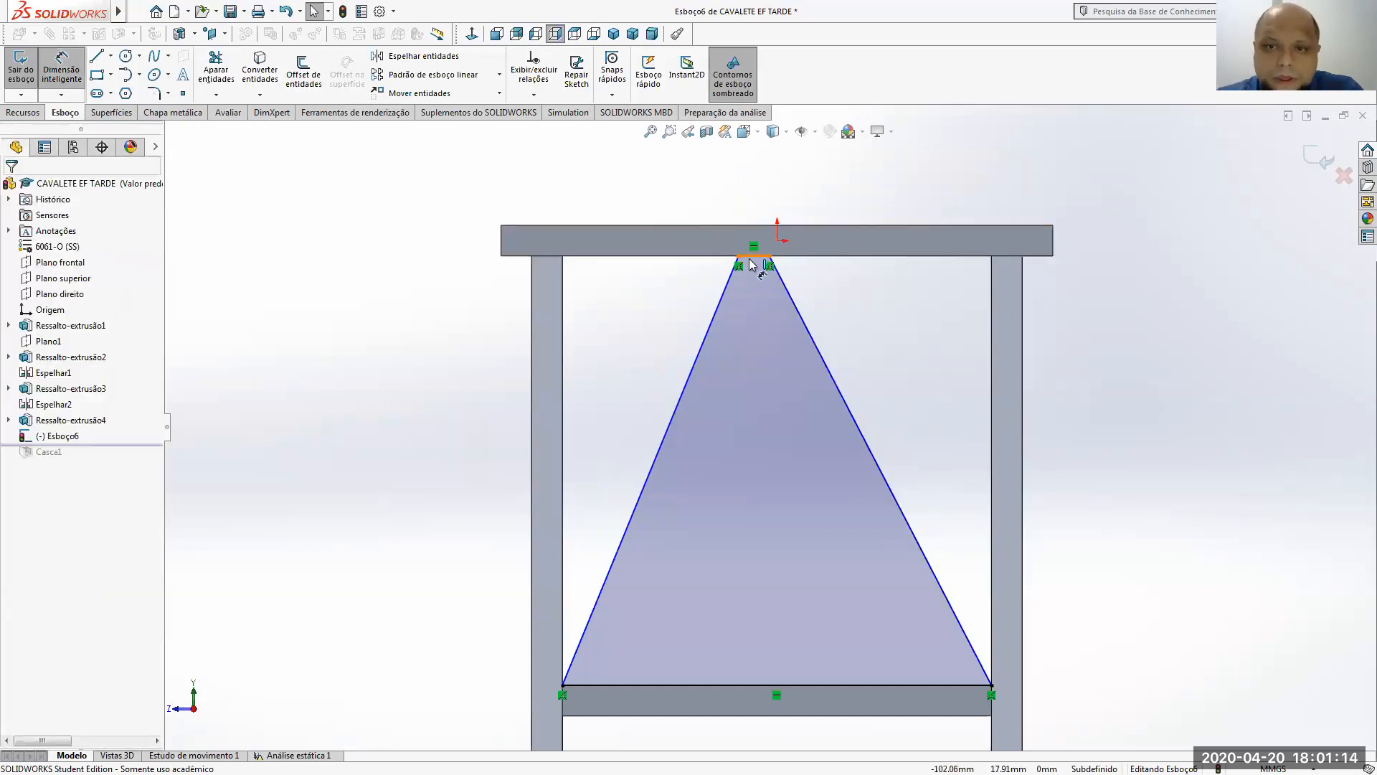
click(752, 265)
click(760, 199)
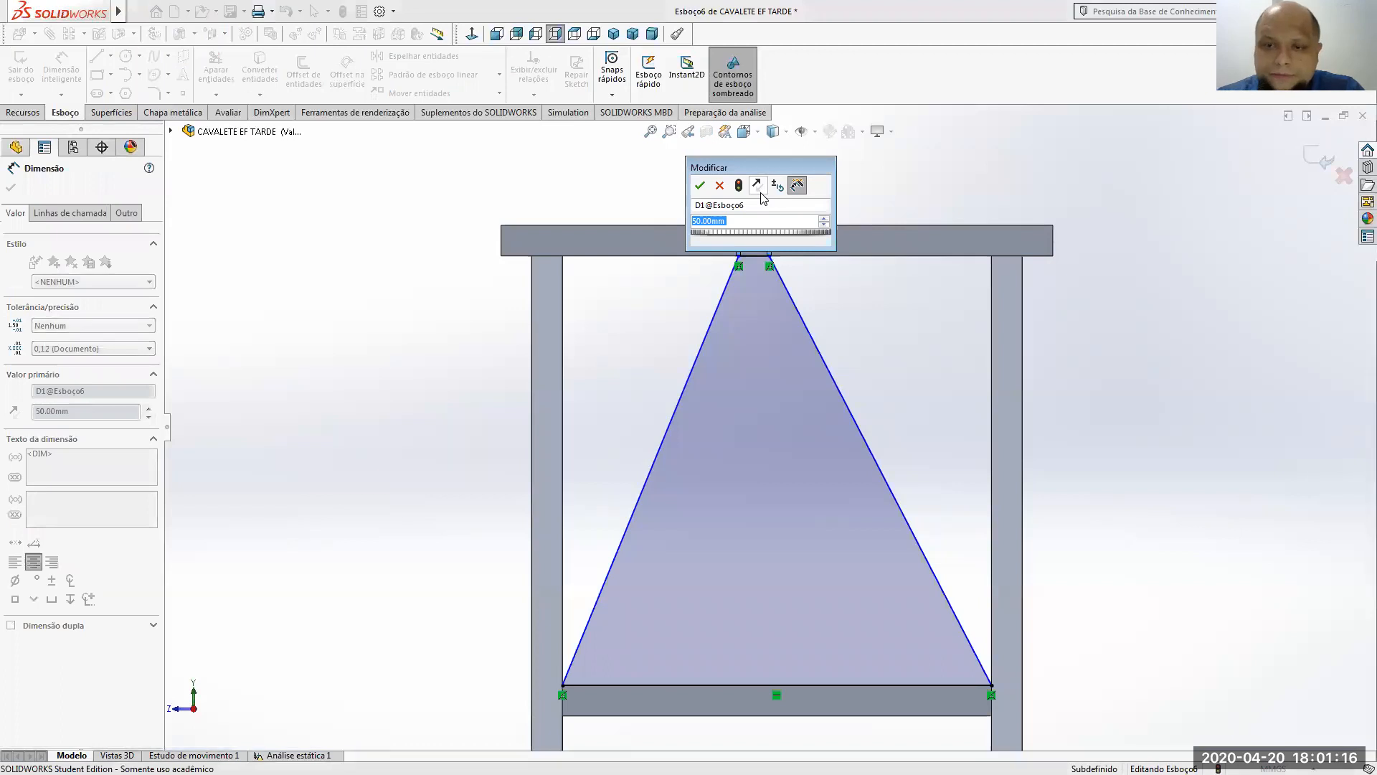
key(Return)
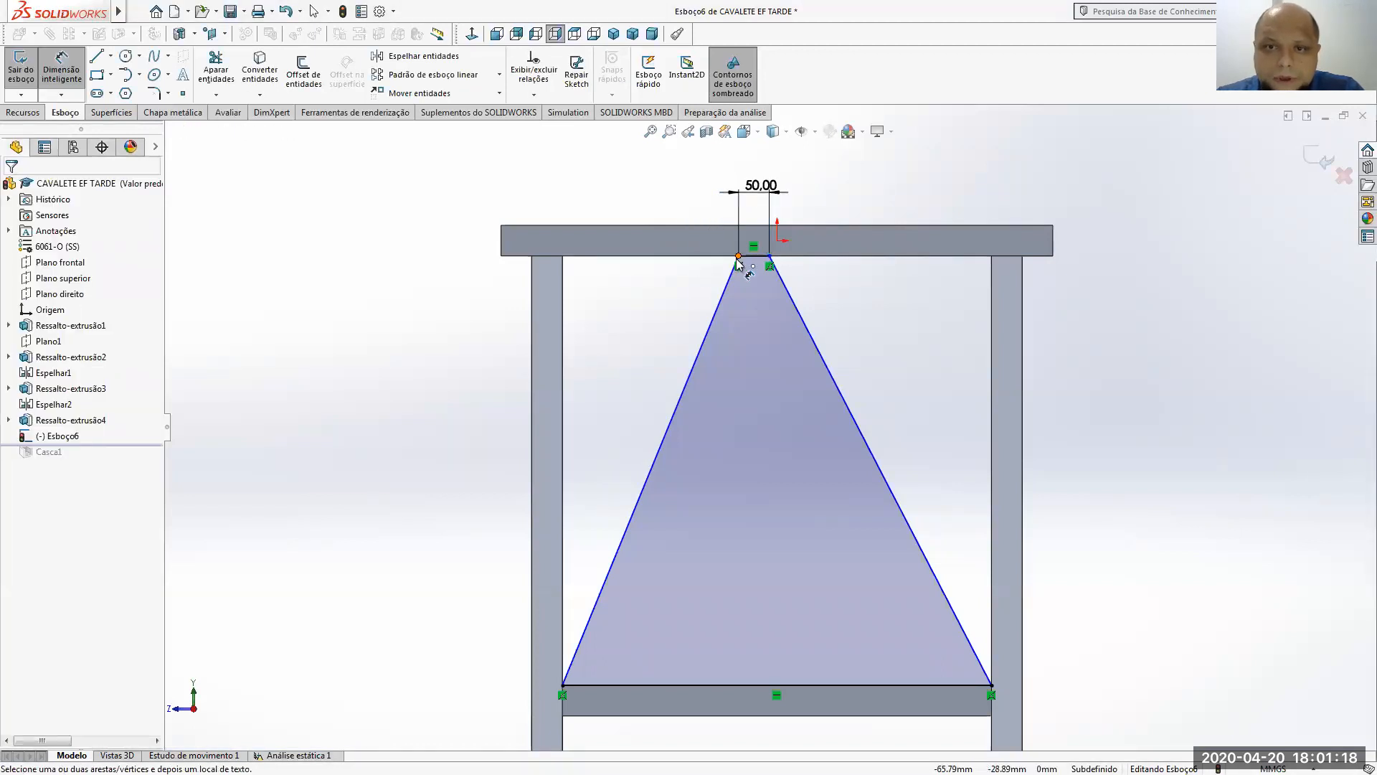
- Dimension the horizontal distance from the trapezoid's upper left corner to the origin to 25 mm
click(768, 244)
click(778, 243)
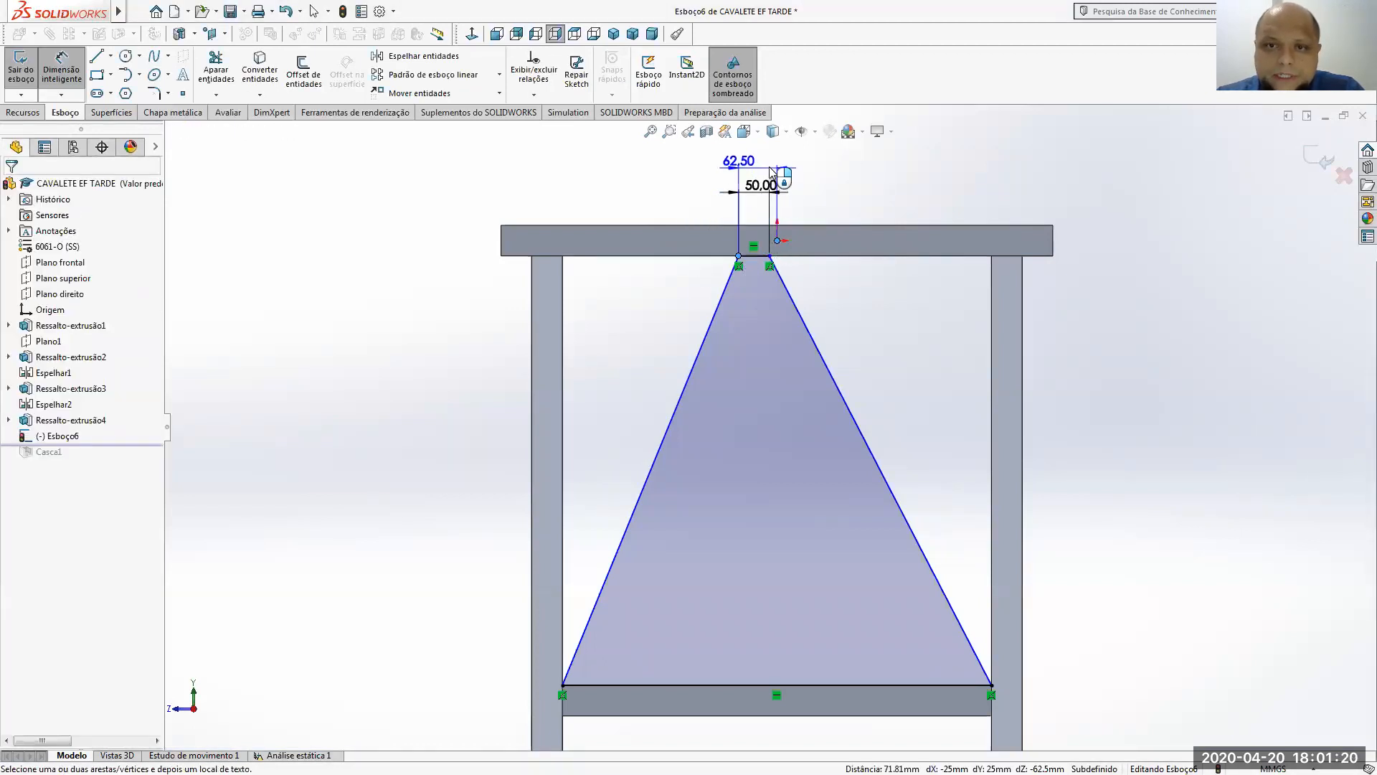
click(771, 172)
text(25)
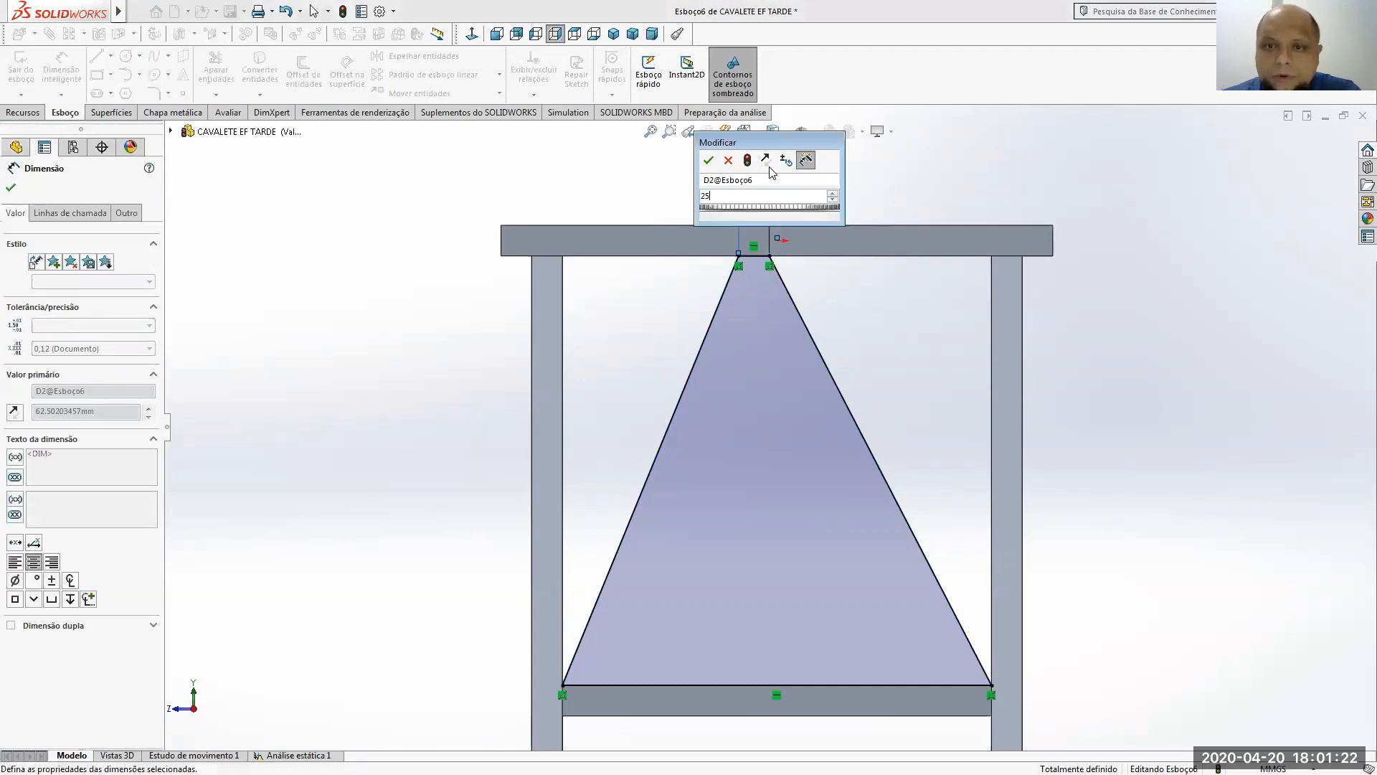
key(Return)
click(1202, 280)
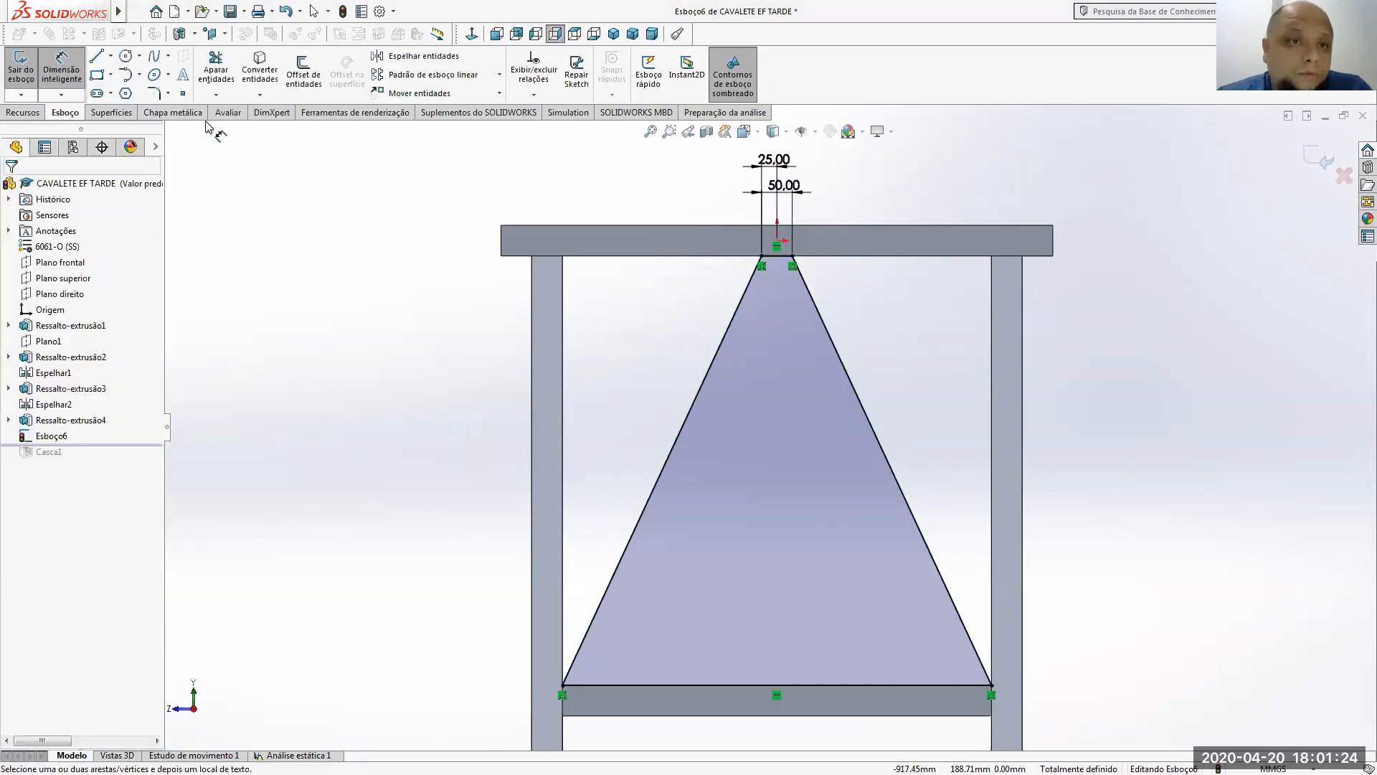
- Offset the whole trapezoid outline 50 mm inward, with the direction reversed and dimensions added
click(304, 72)
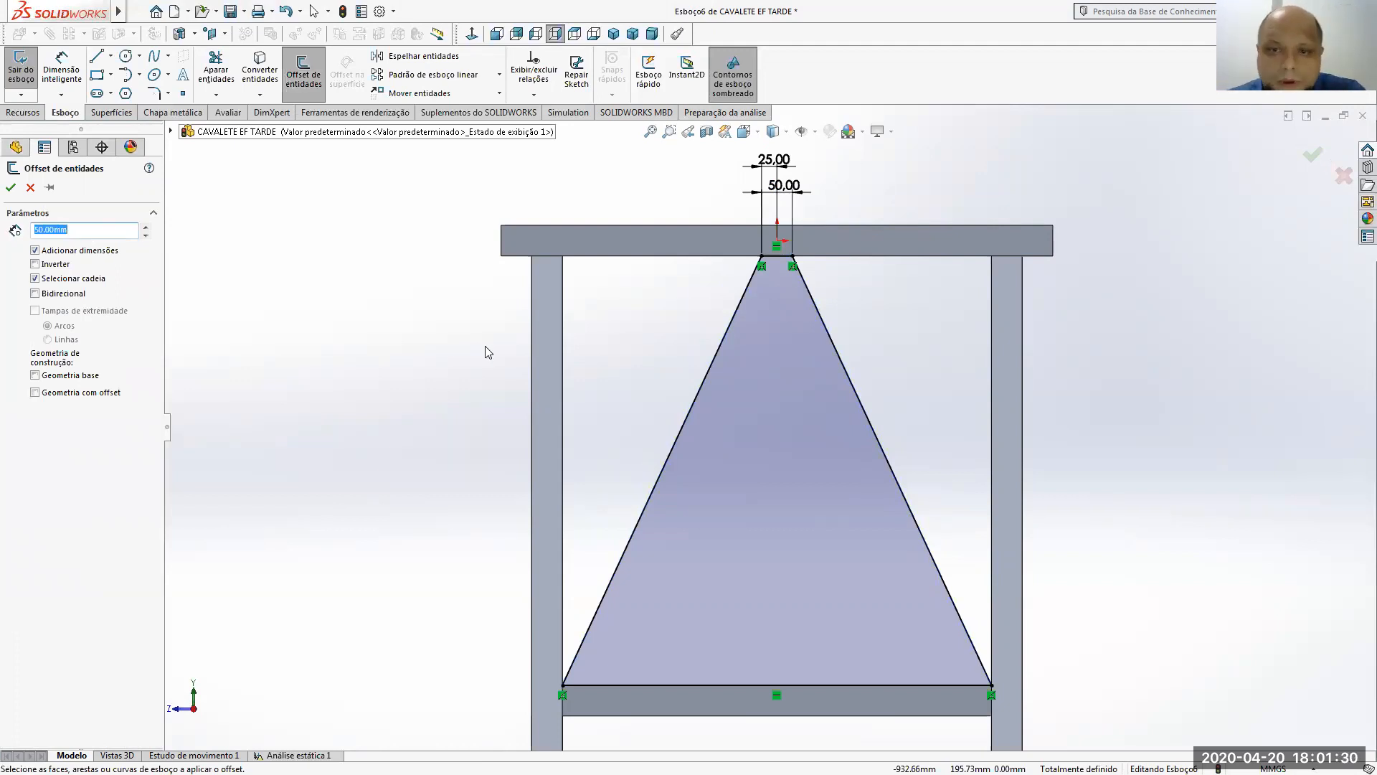
click(718, 361)
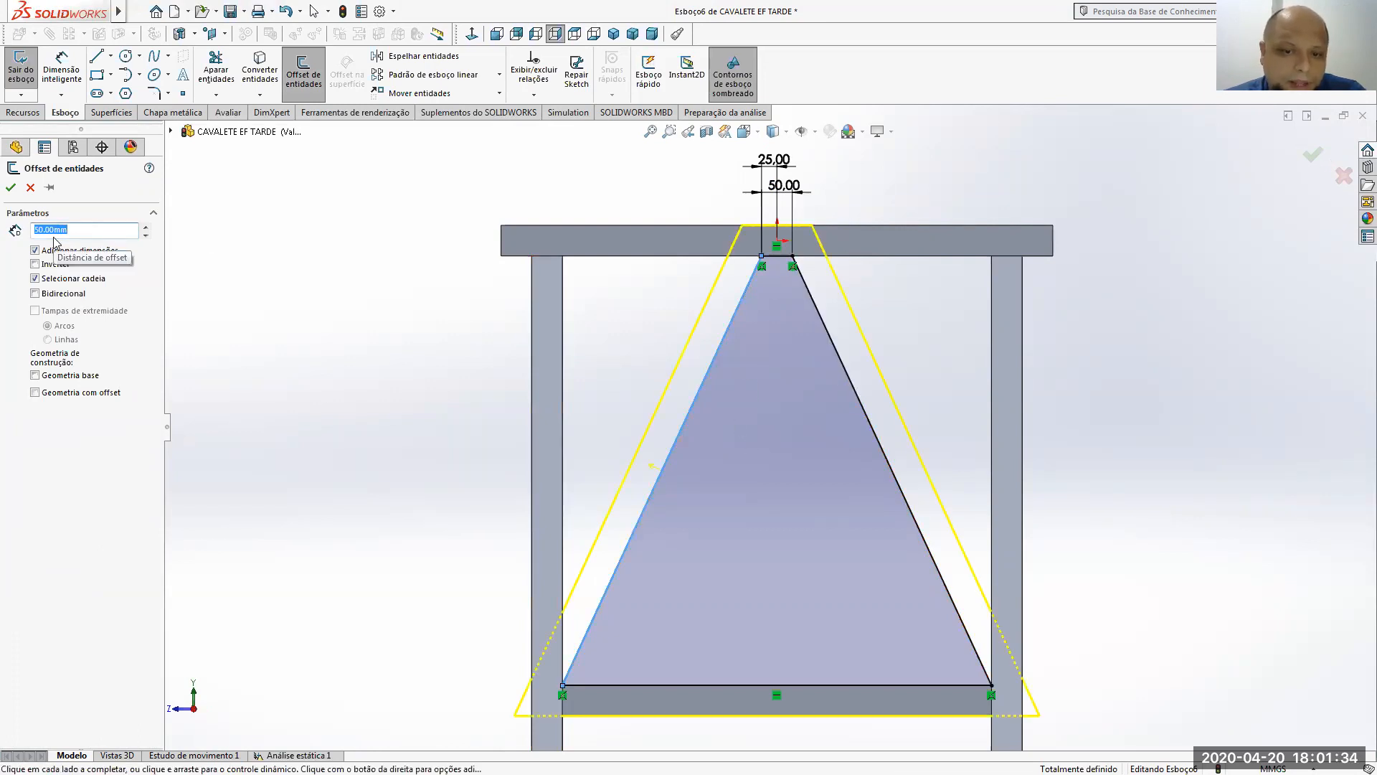
click(36, 251)
click(35, 265)
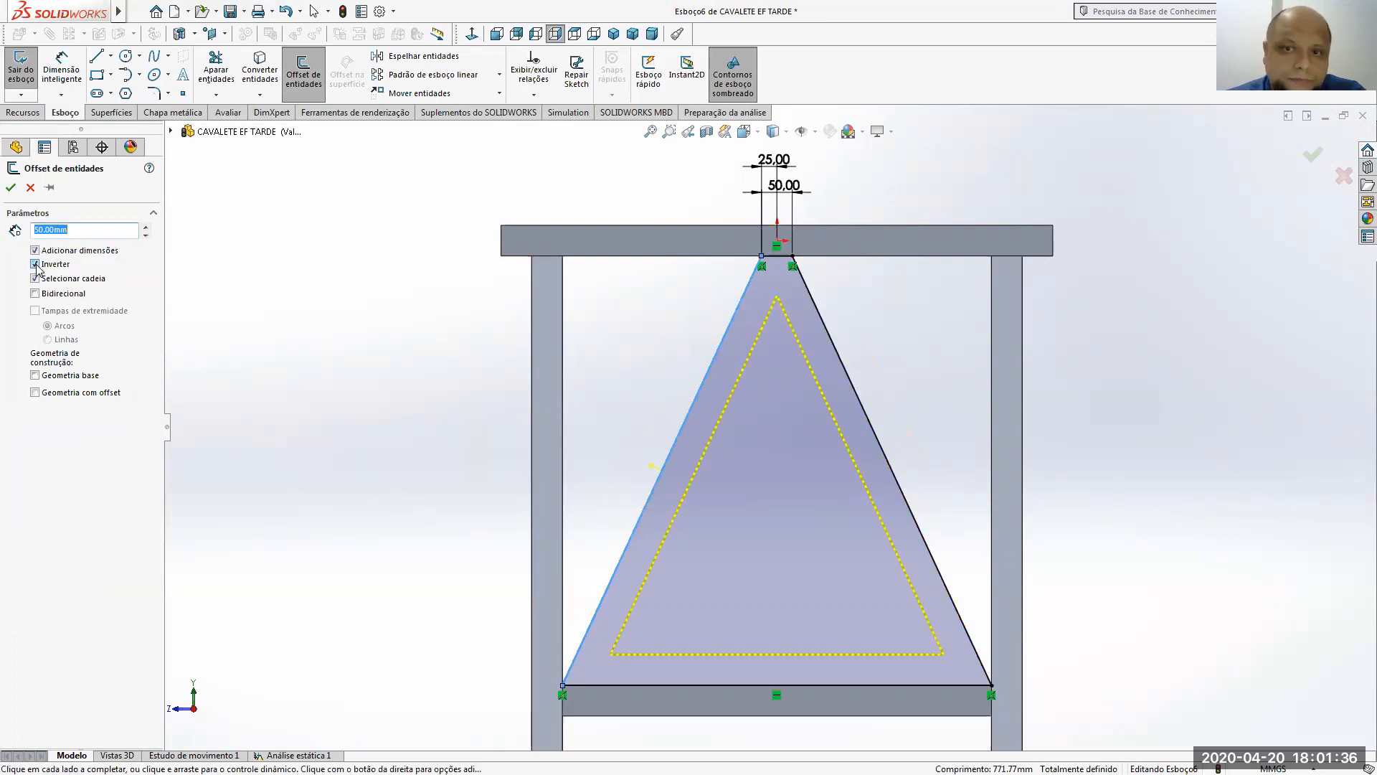
click(11, 188)
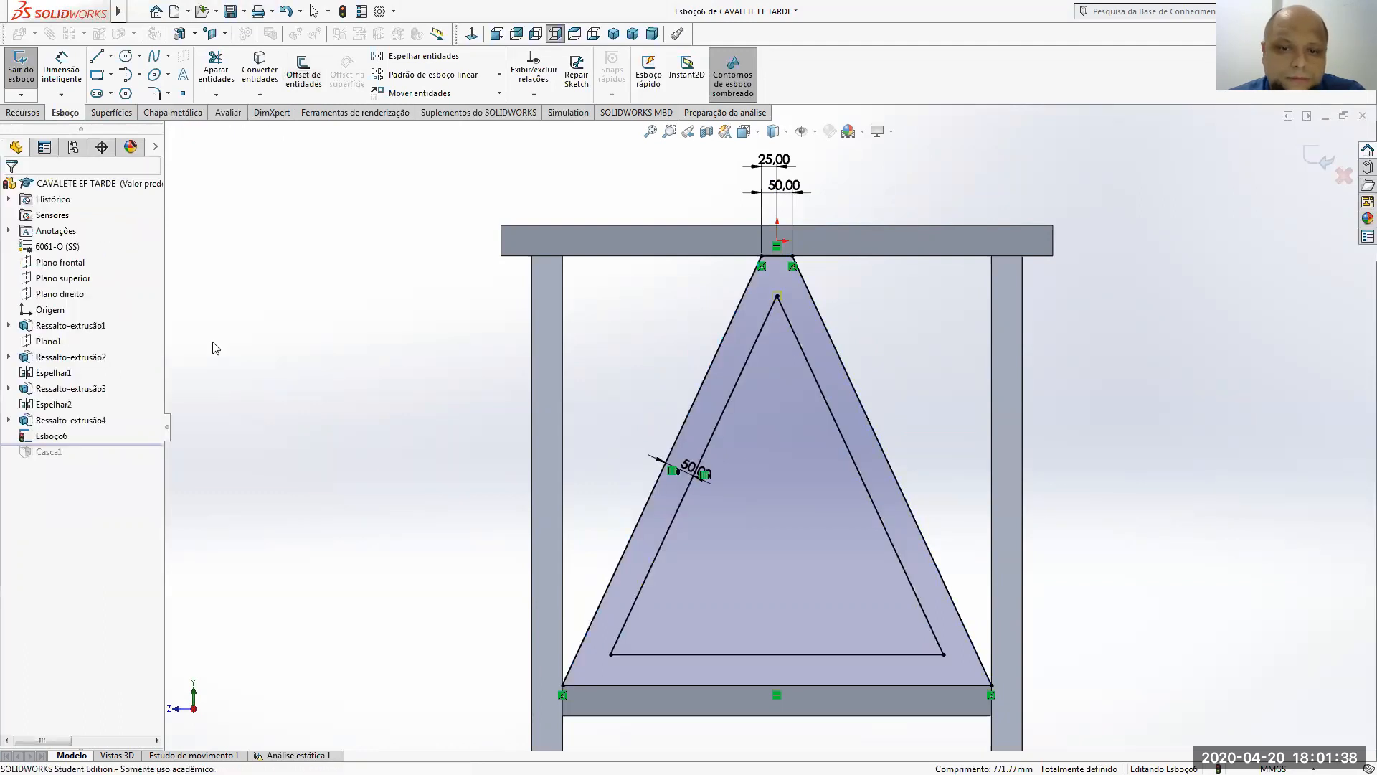
- Sketch a free line from the inner triangle's lower left corner down past the longitudinal brace
click(104, 57)
click(611, 654)
key(z)
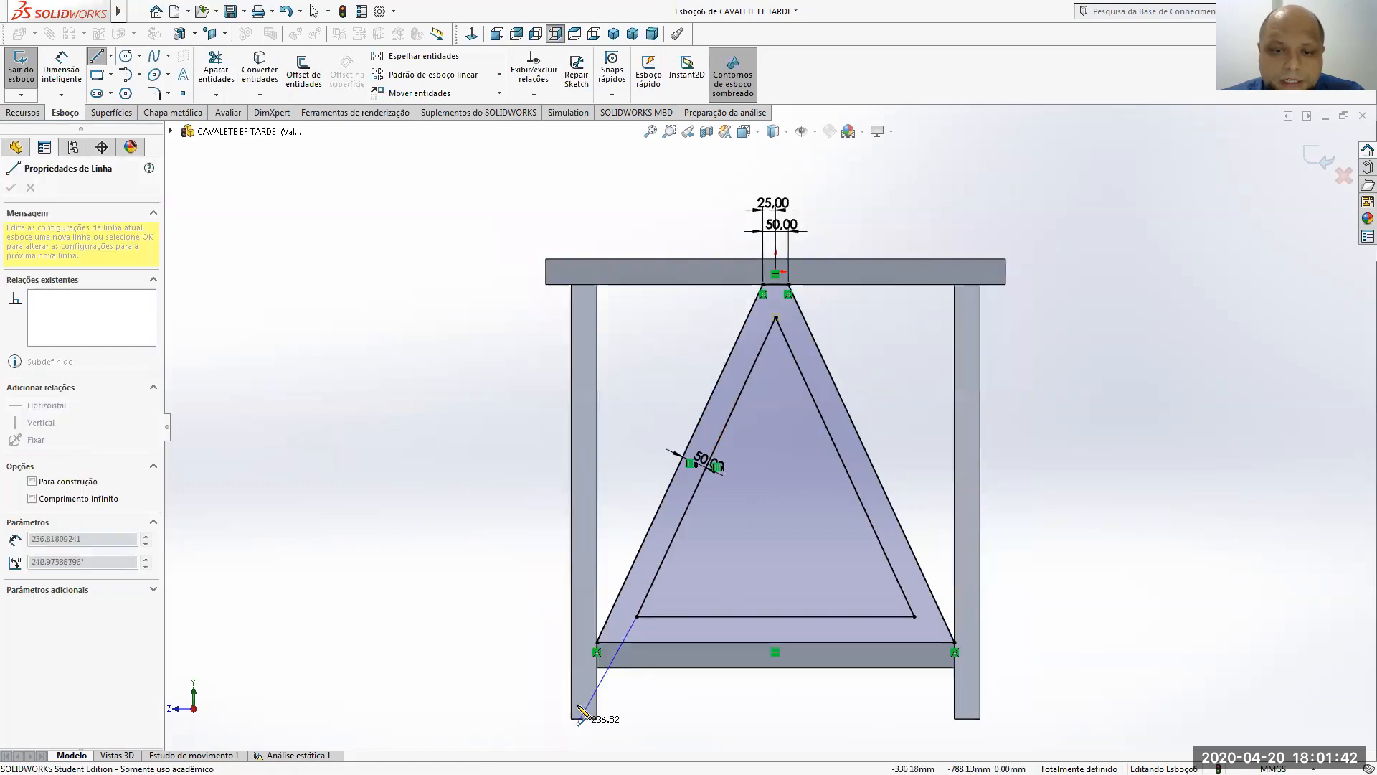
click(621, 699)
key(Escape)
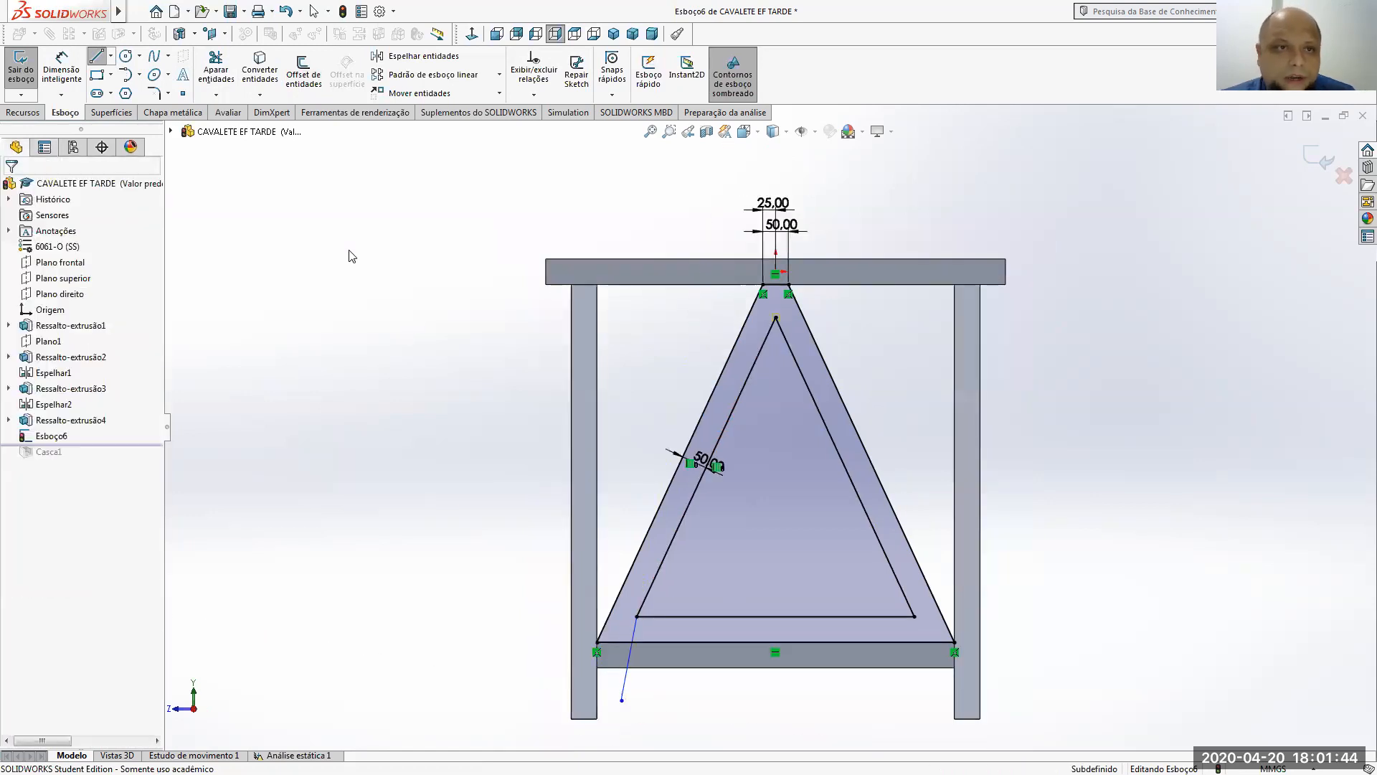
- Sketch a vertical line about 173 mm long from the inner triangle's lower right corner and try to make it collinear with the adjacent side
click(96, 56)
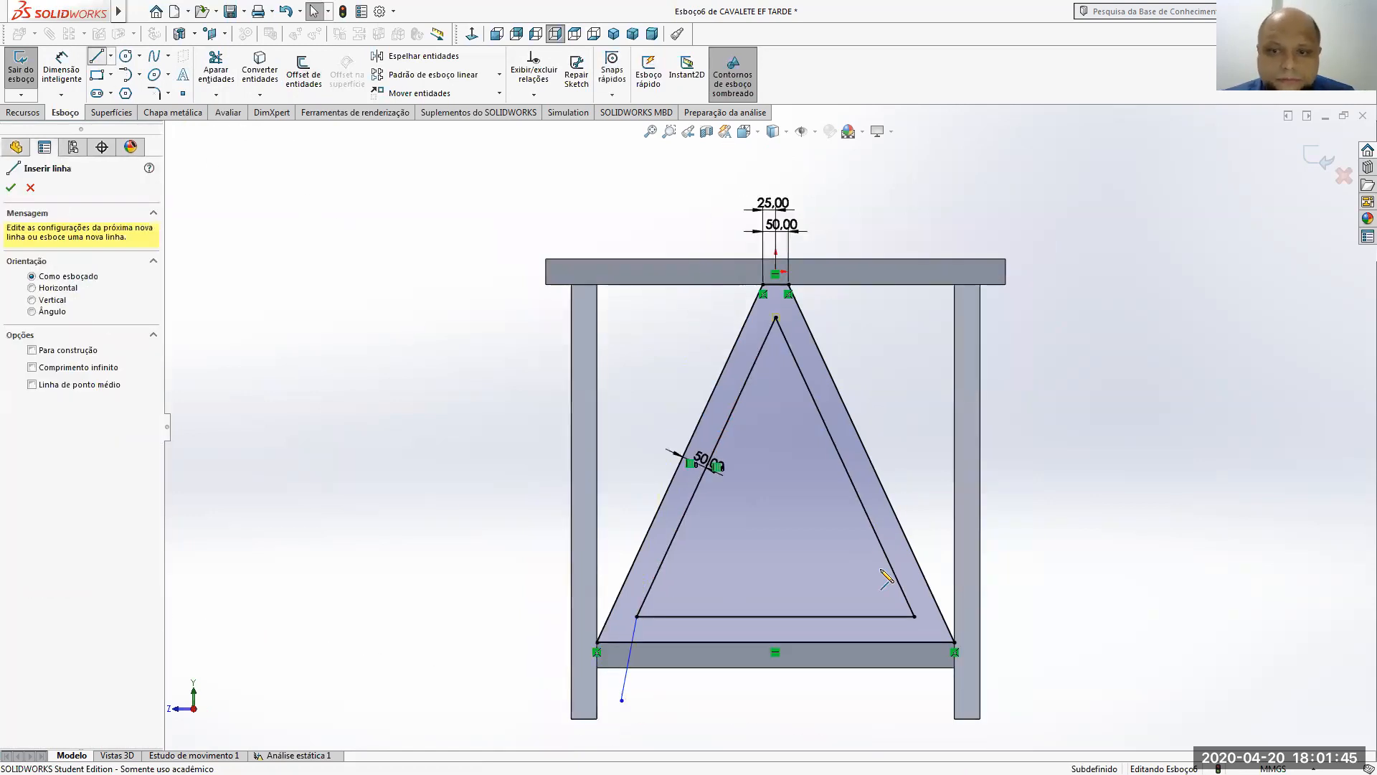
click(914, 705)
key(Escape)
click(915, 690)
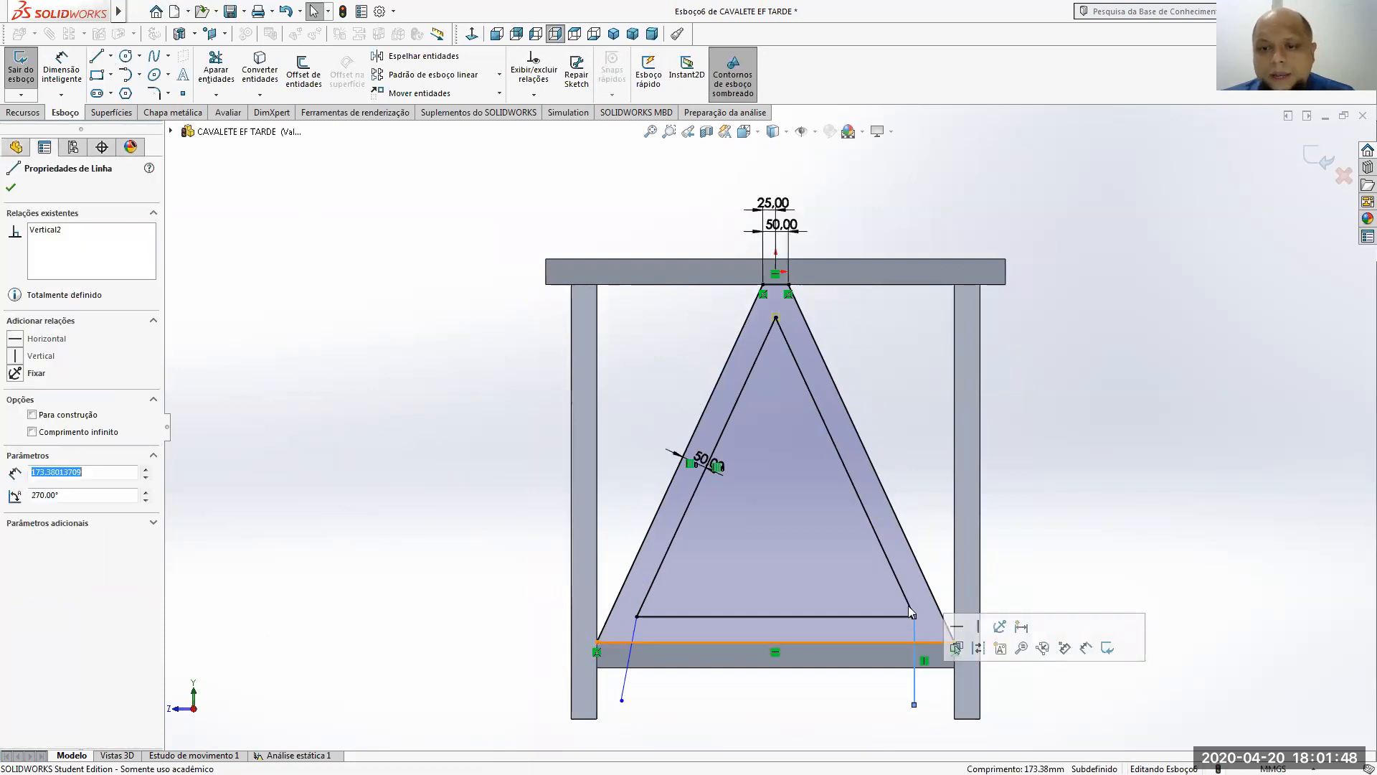
ctrl+click(895, 579)
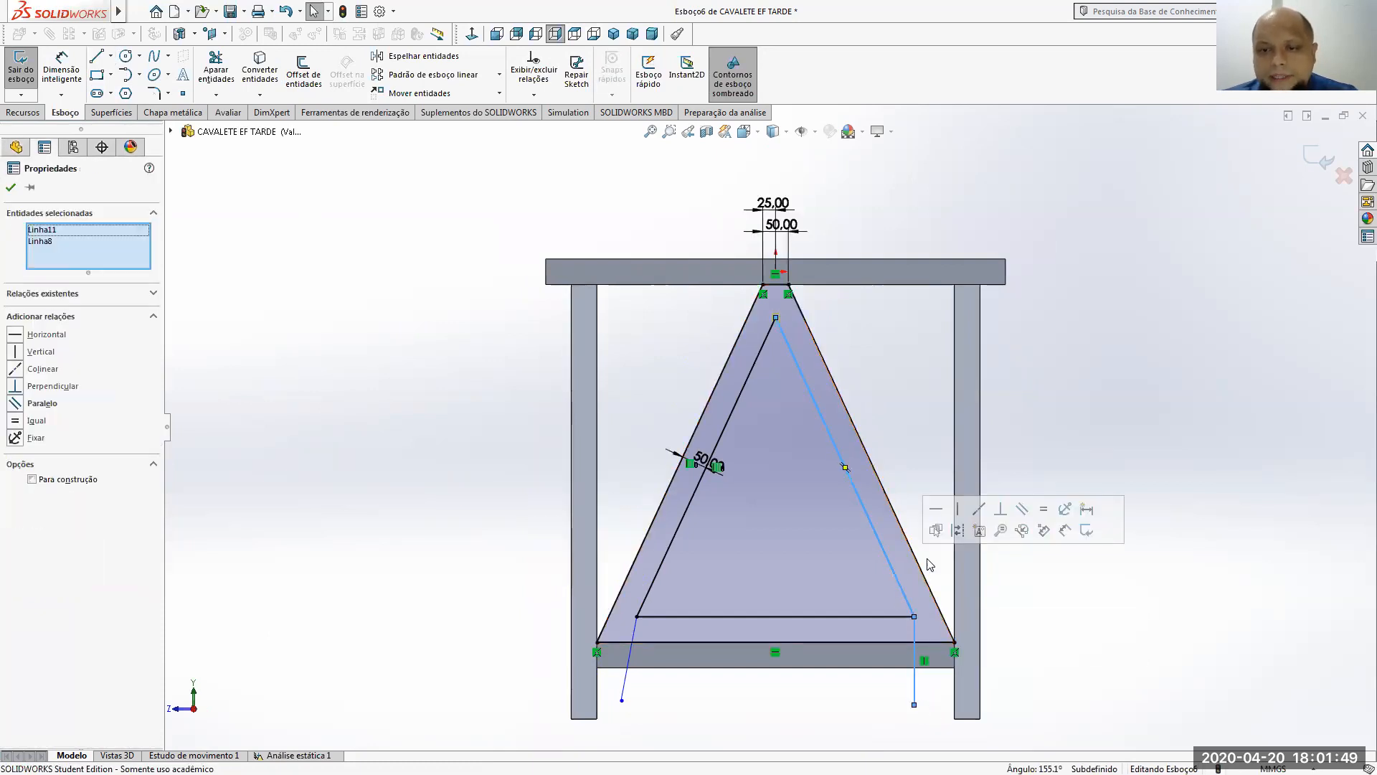
click(981, 511)
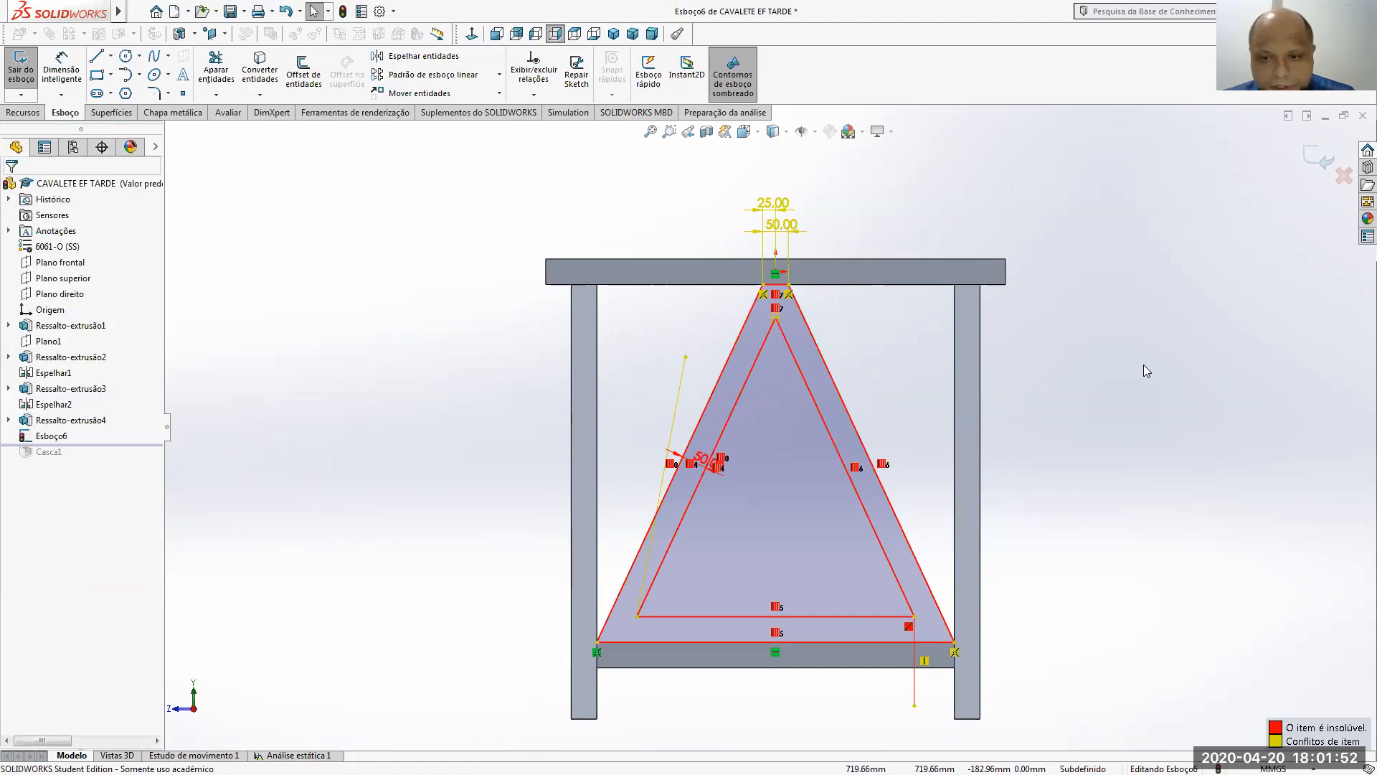
key(ctrl+z)
click(1170, 410)
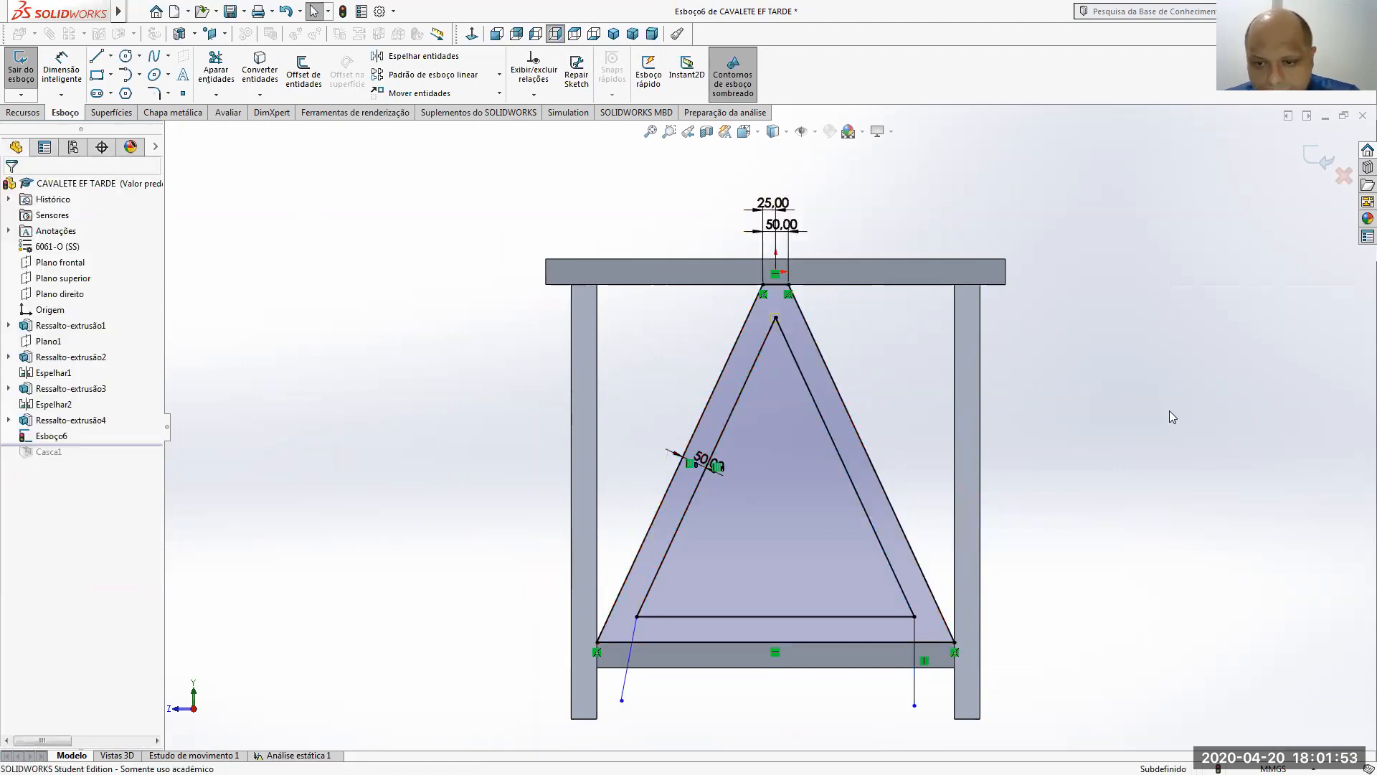
- Delete the vertical line below the inner triangle's lower right corner
right_click(915, 708)
click(882, 735)
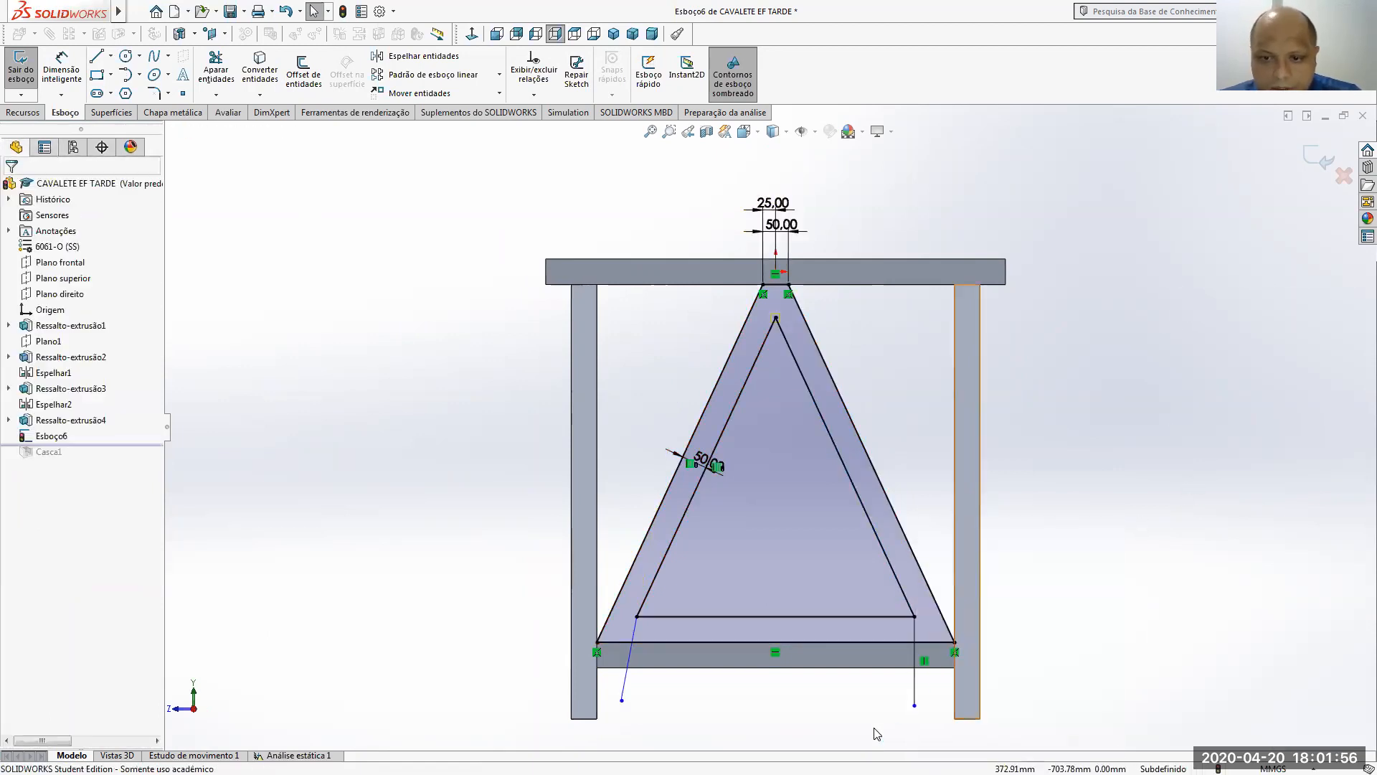
click(914, 688)
key(Delete)
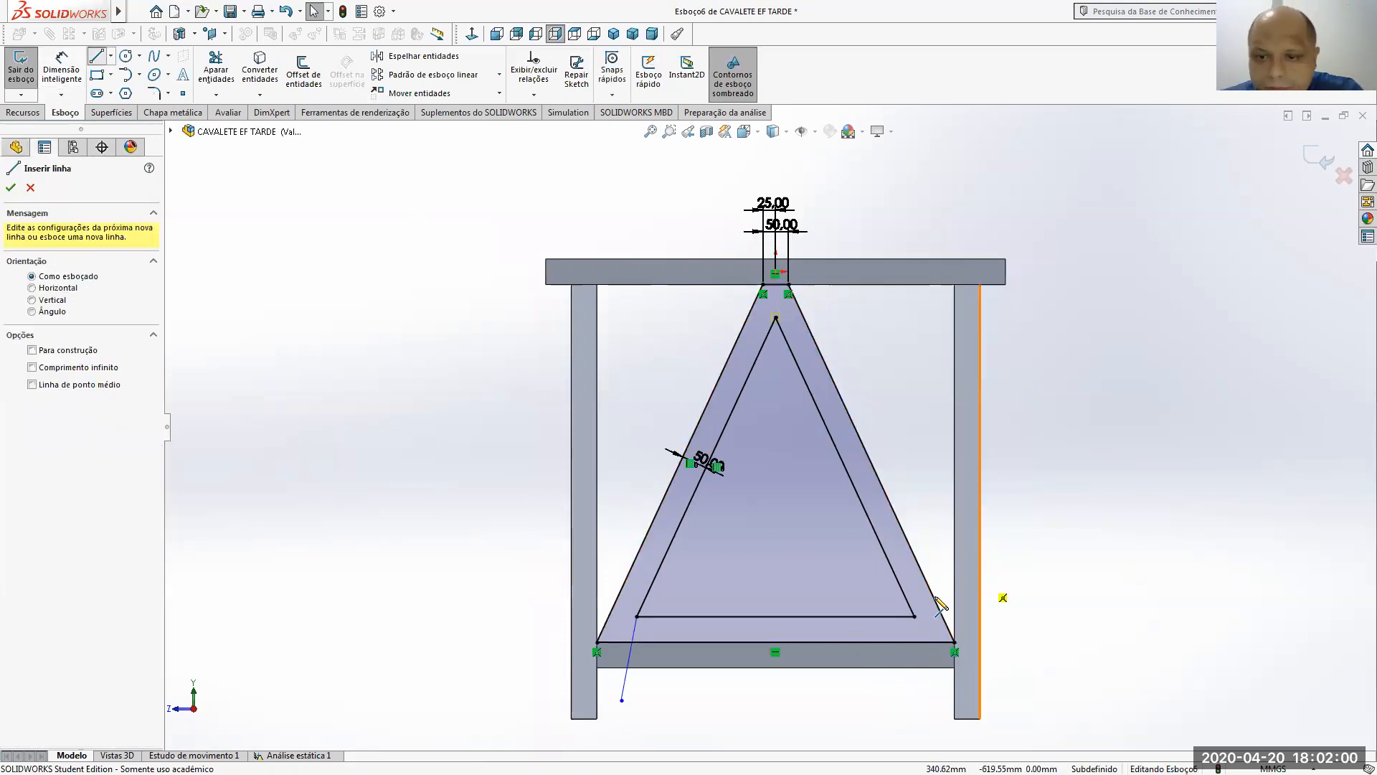
- Sketch an inclined line about 129 mm long from the inner triangle's lower right corner and relate it as collinear to the right side
click(914, 617)
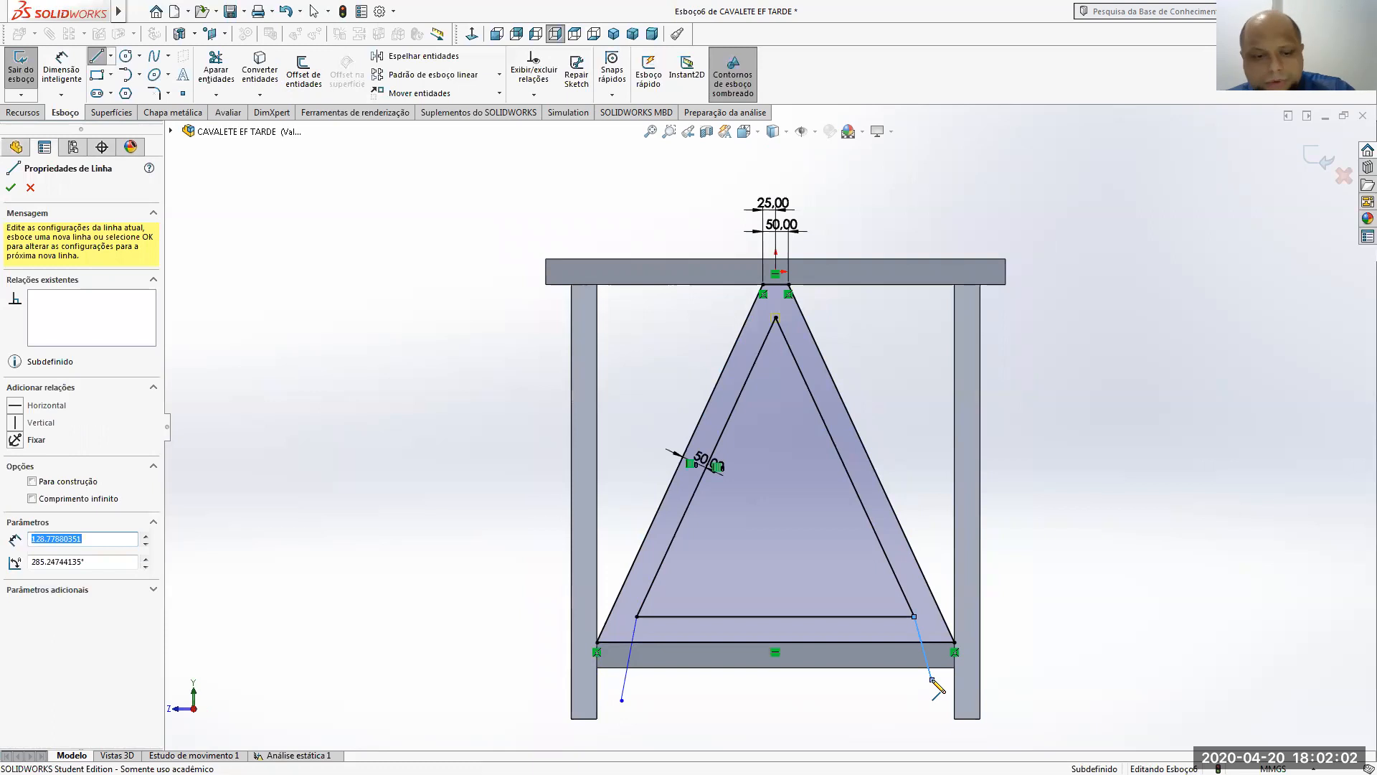
click(932, 680)
key(Escape)
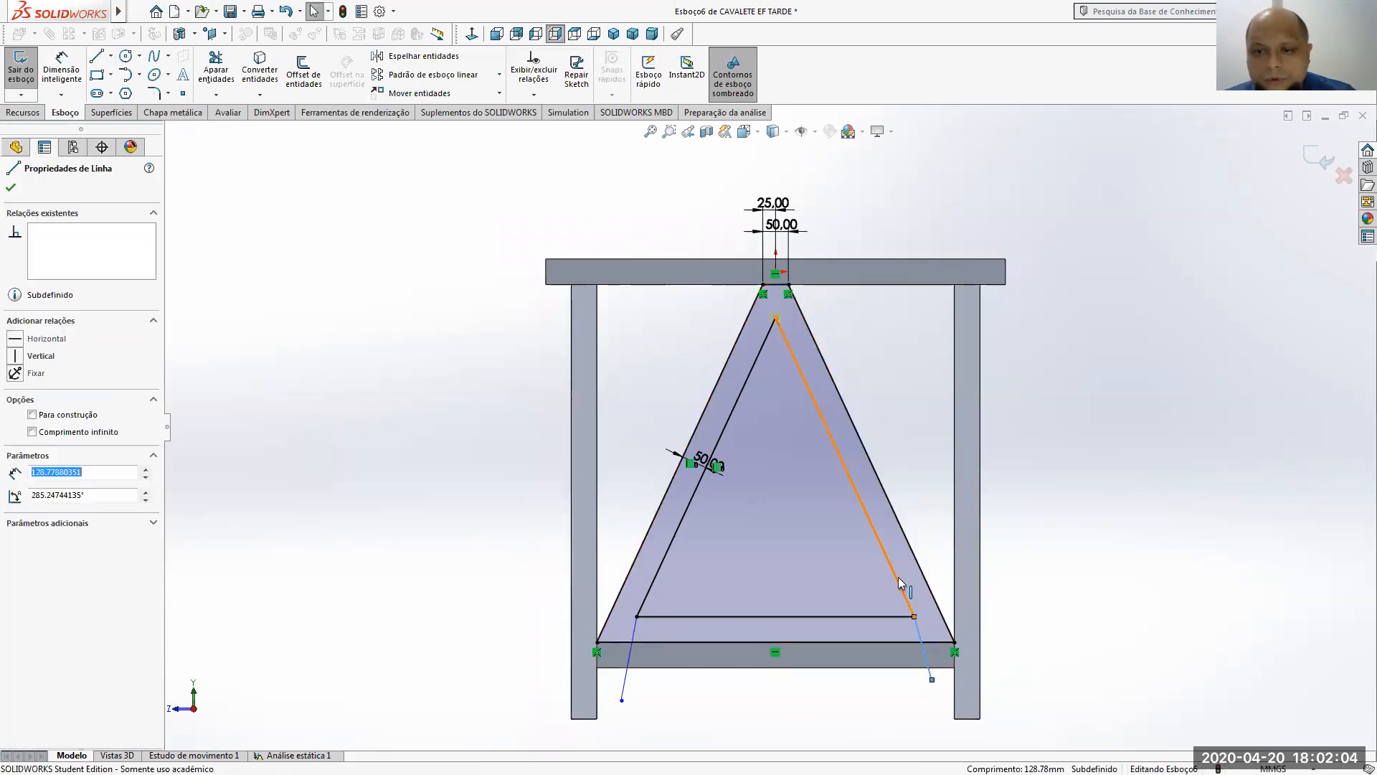
ctrl+click(900, 582)
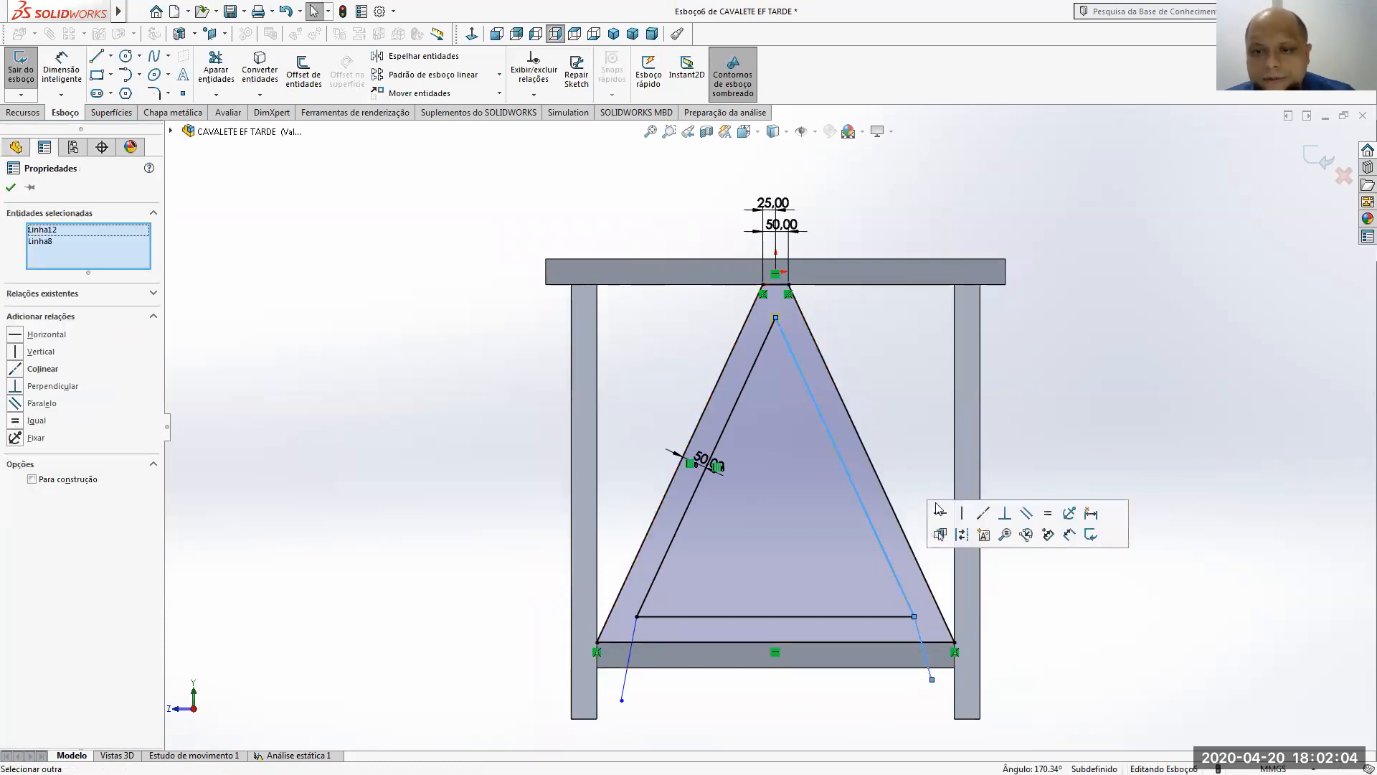
click(984, 514)
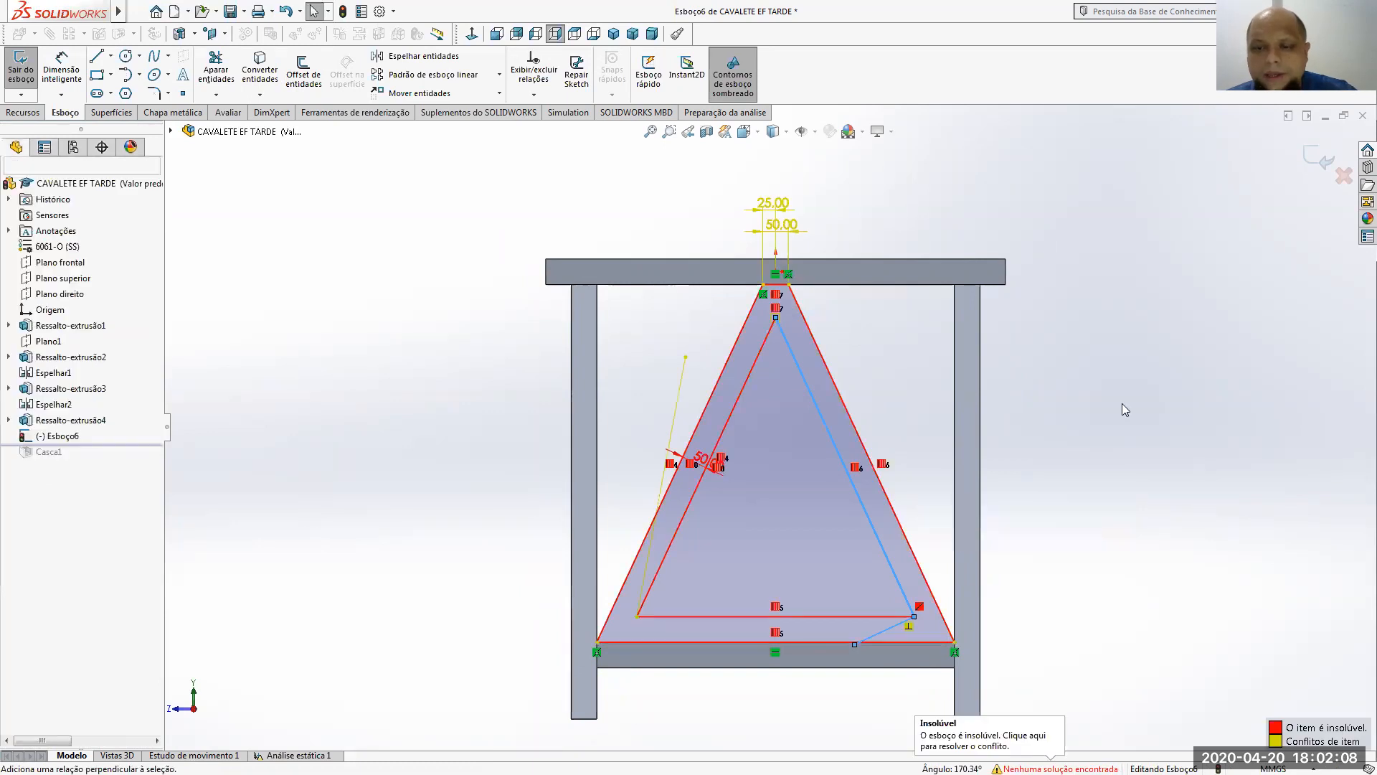
- Delete the conflicting perpendicular relation at the lower right corner and extend the collinear line's free end below the brace's upper edge
right_click(910, 629)
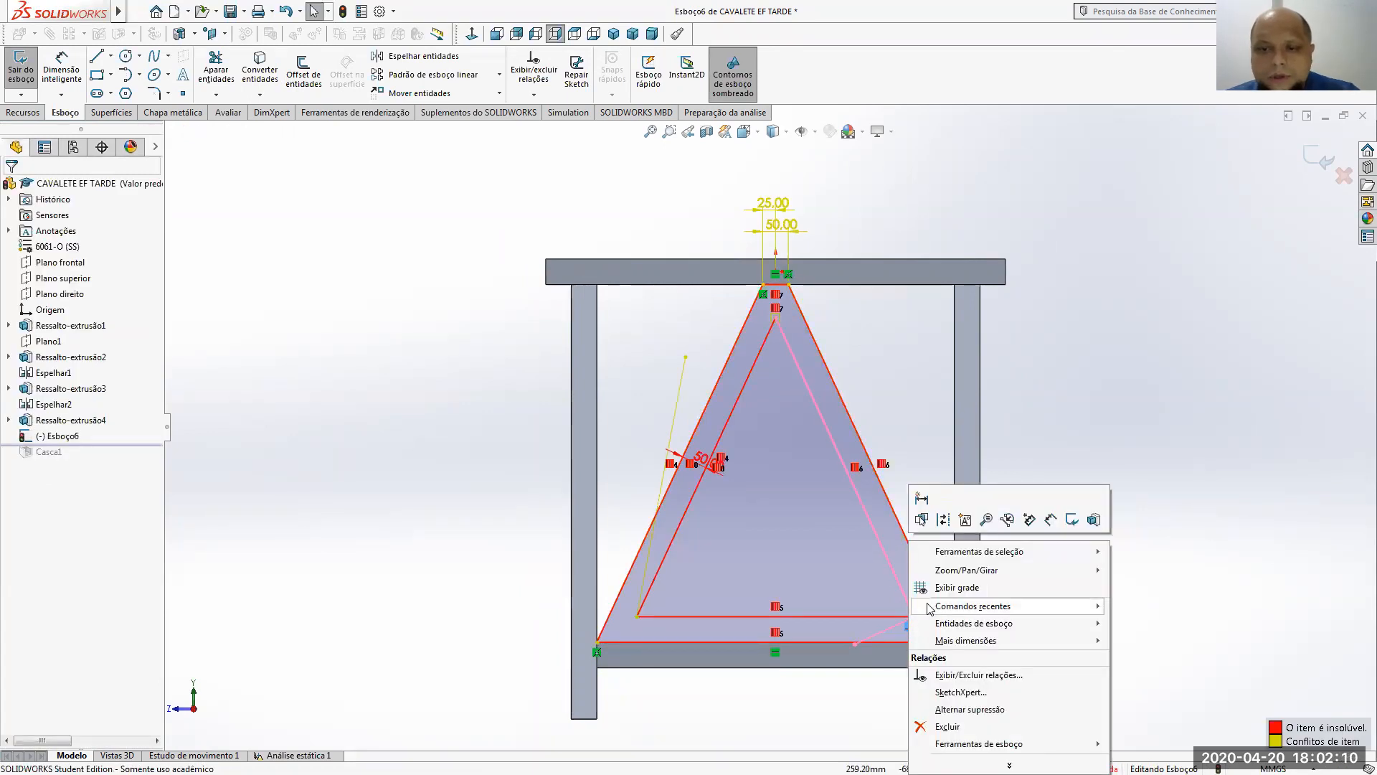
click(933, 729)
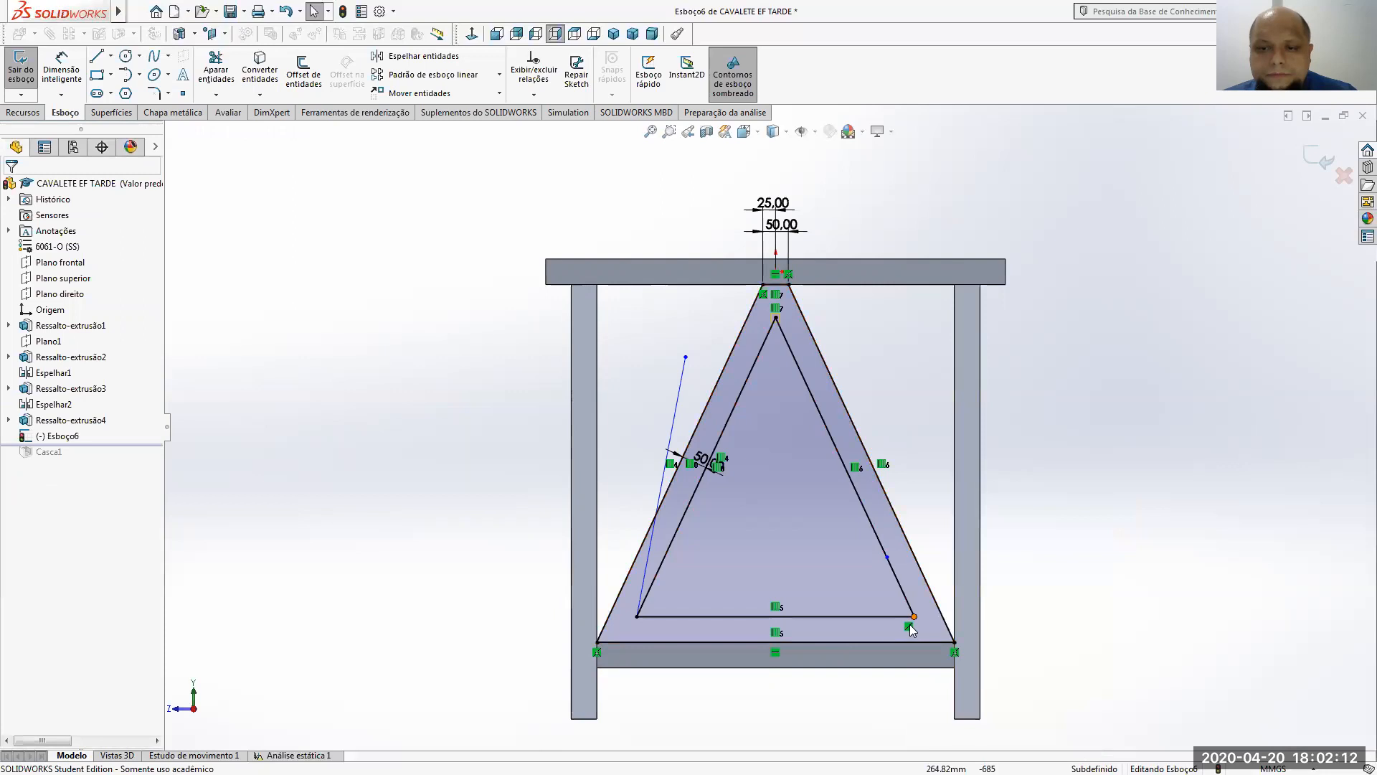
drag(887, 557, 934, 659)
click(1056, 648)
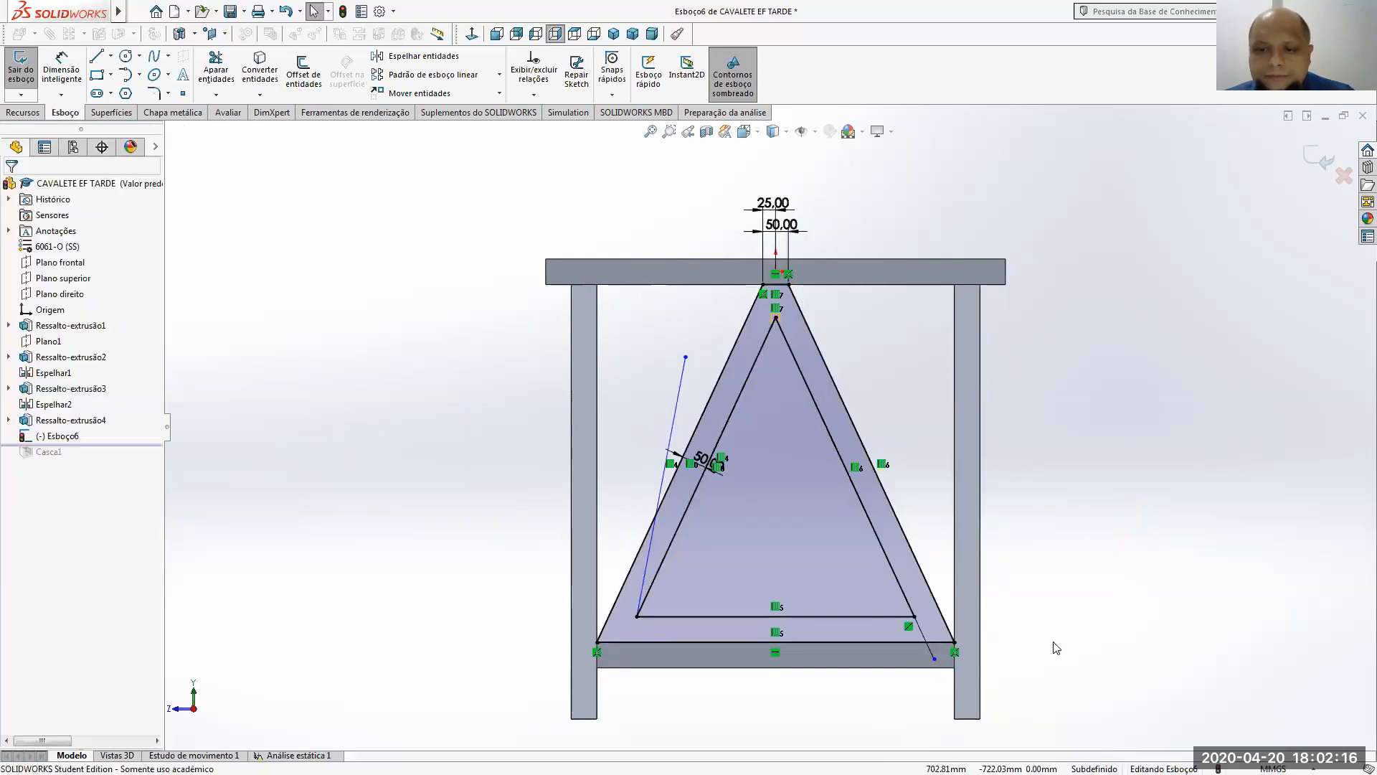
- Make the left free line collinear with the inner triangle's left side and extend its free end below the brace
click(665, 470)
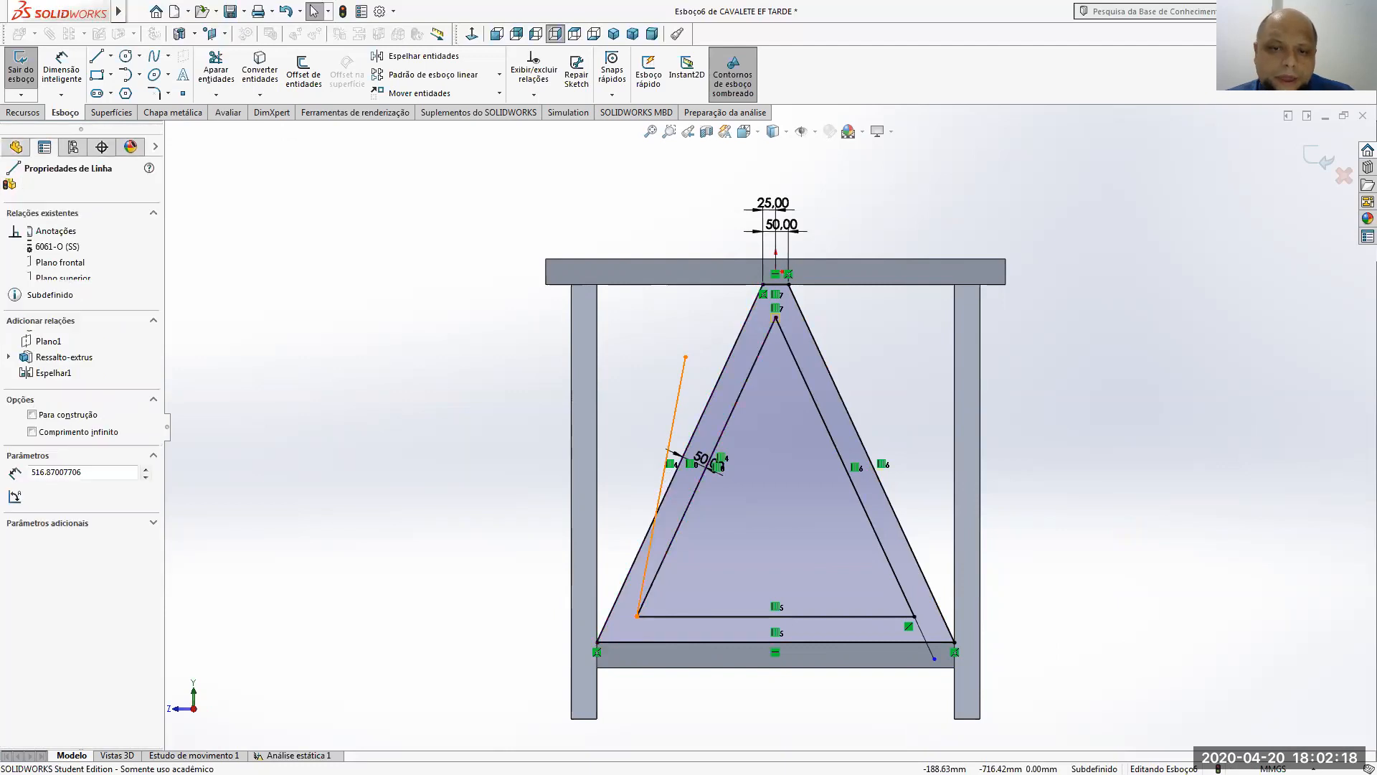
ctrl+click(657, 578)
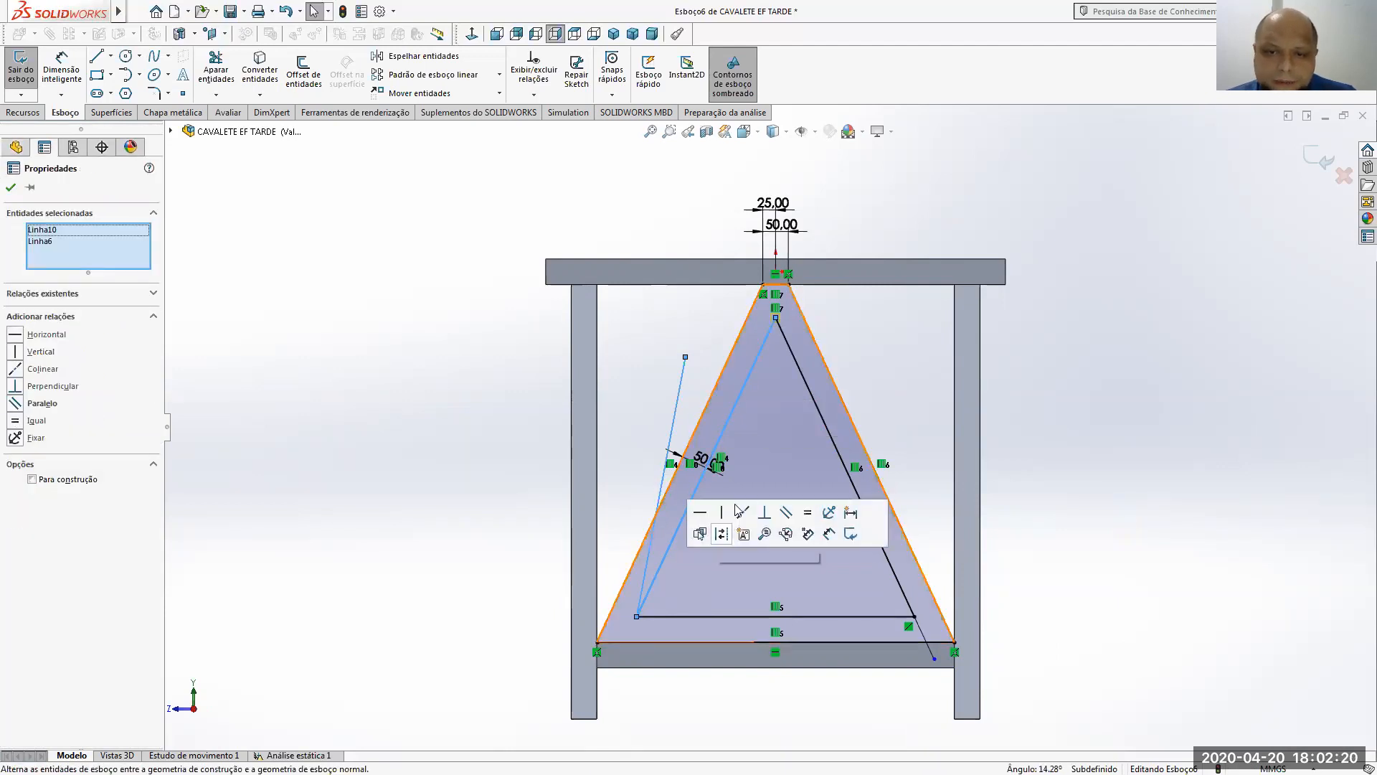
click(724, 513)
click(1045, 473)
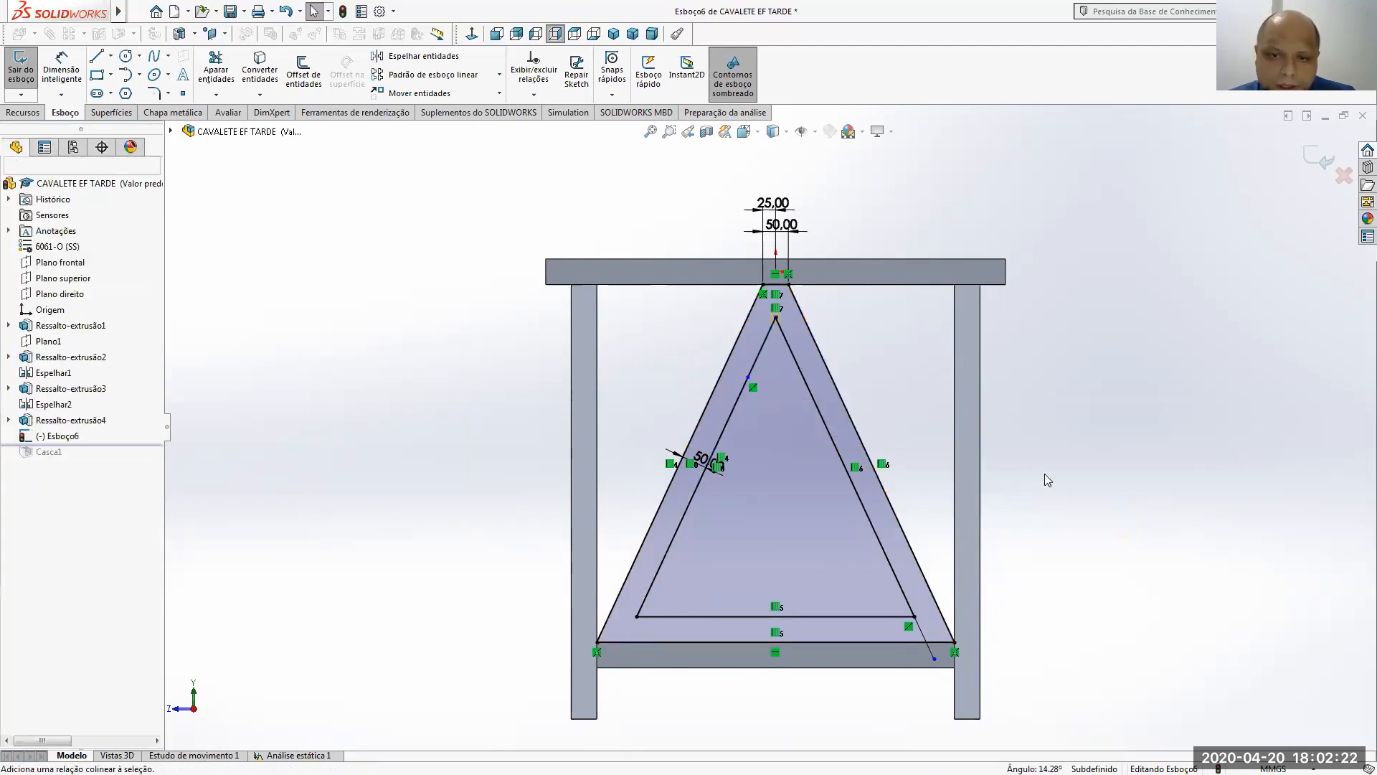
drag(748, 377, 614, 678)
click(646, 705)
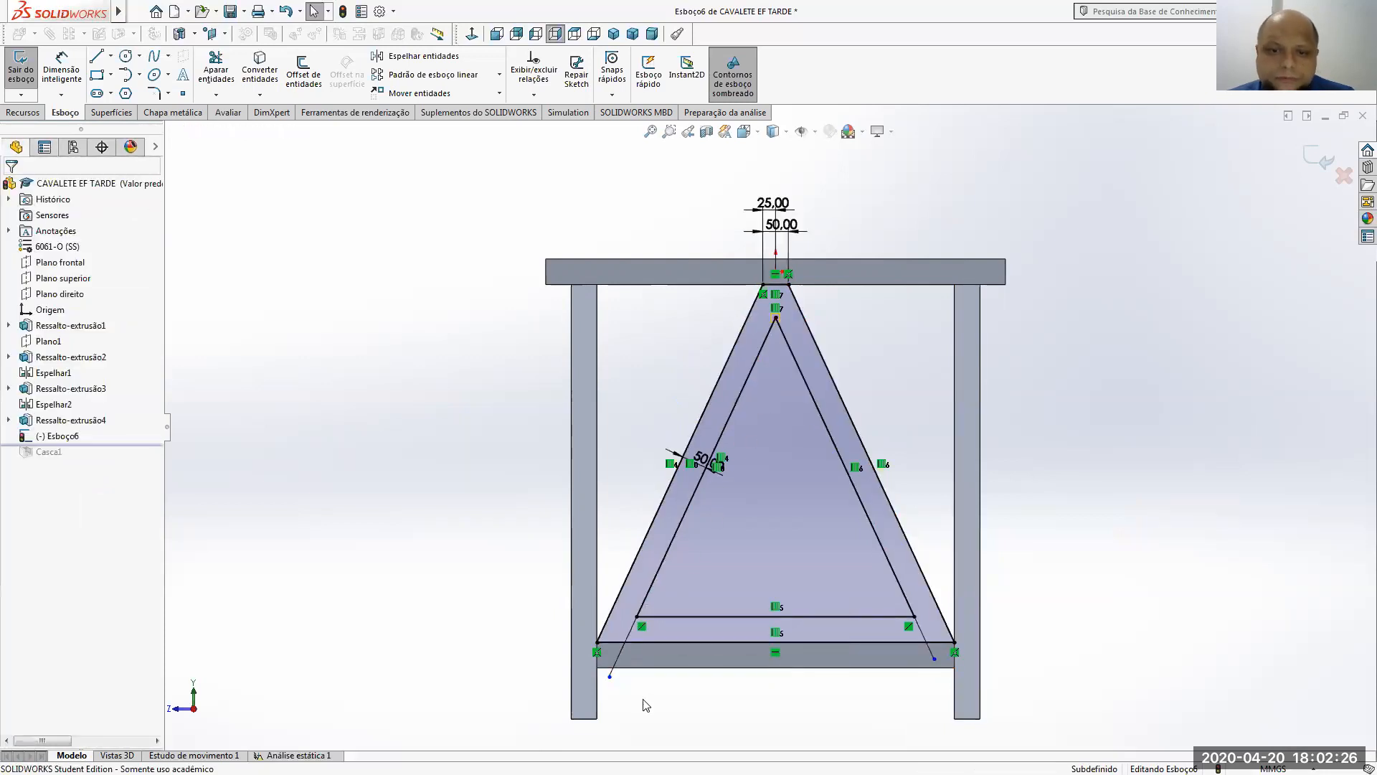
- Trim the inner triangle's base, the outer base between the two legs, and the line ends protruding into the brace
click(147, 7)
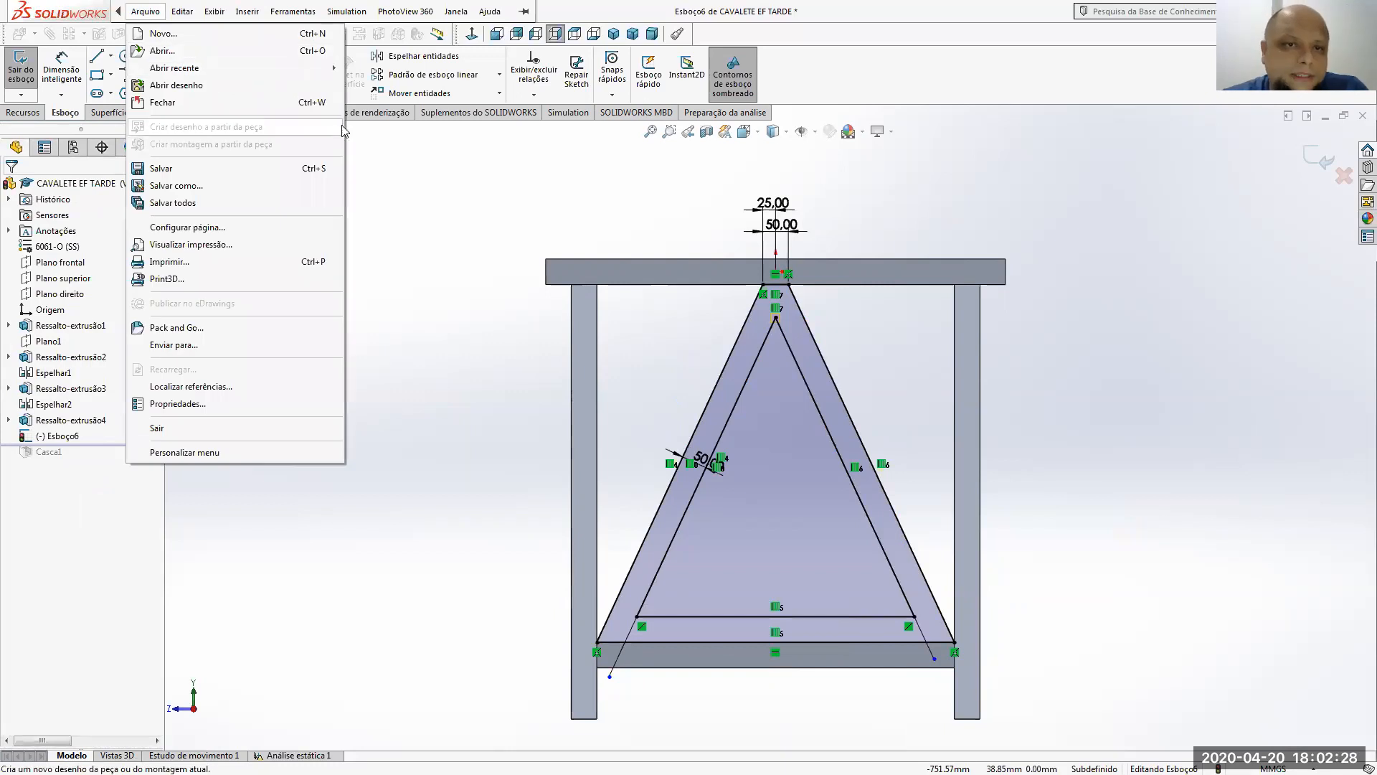
click(228, 82)
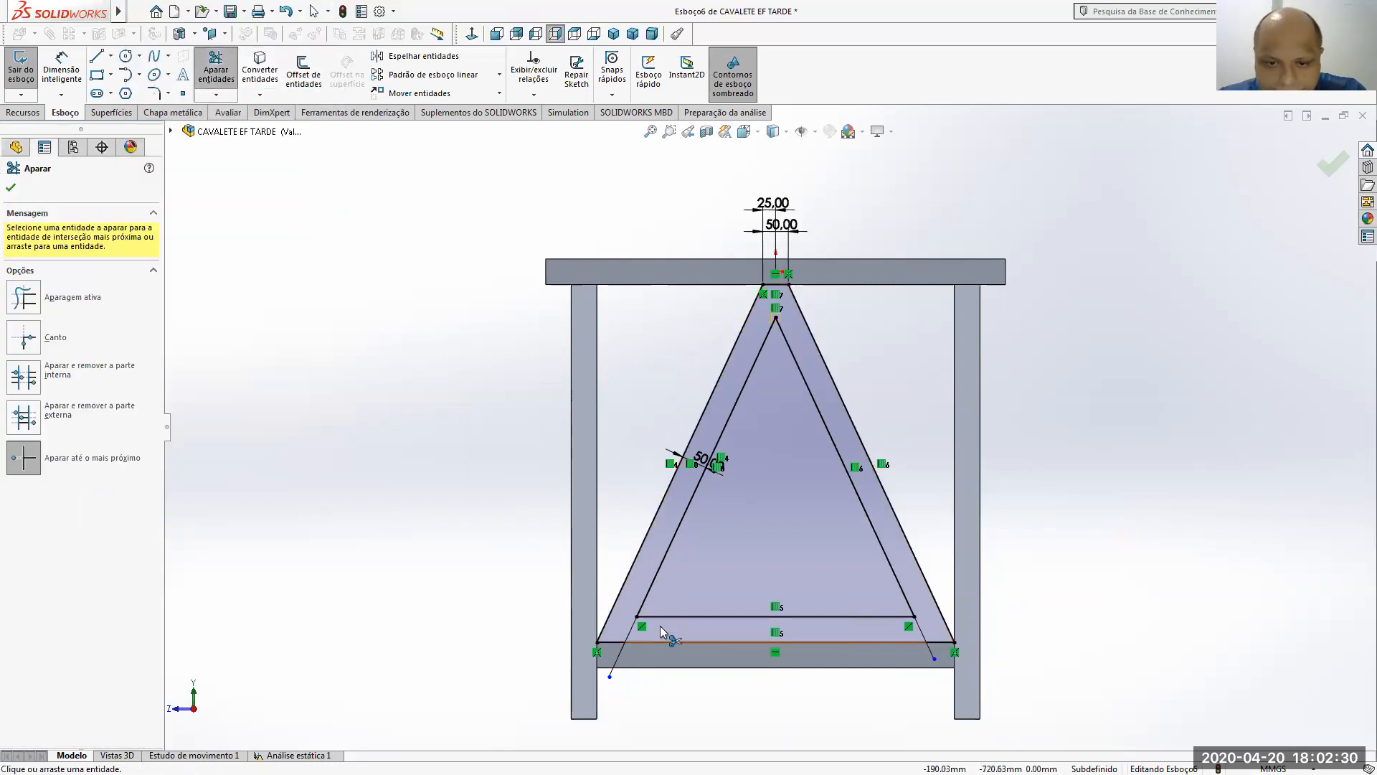
click(658, 616)
click(657, 641)
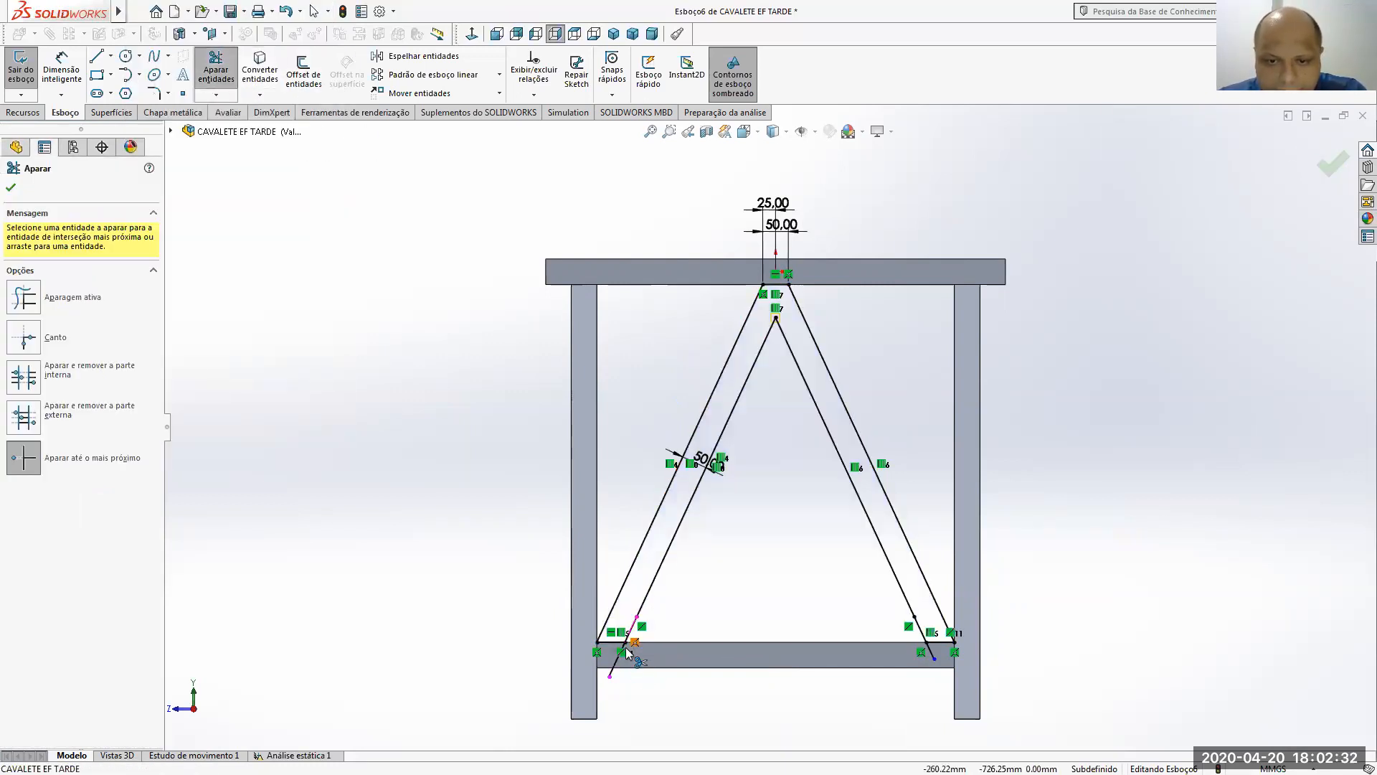
click(621, 650)
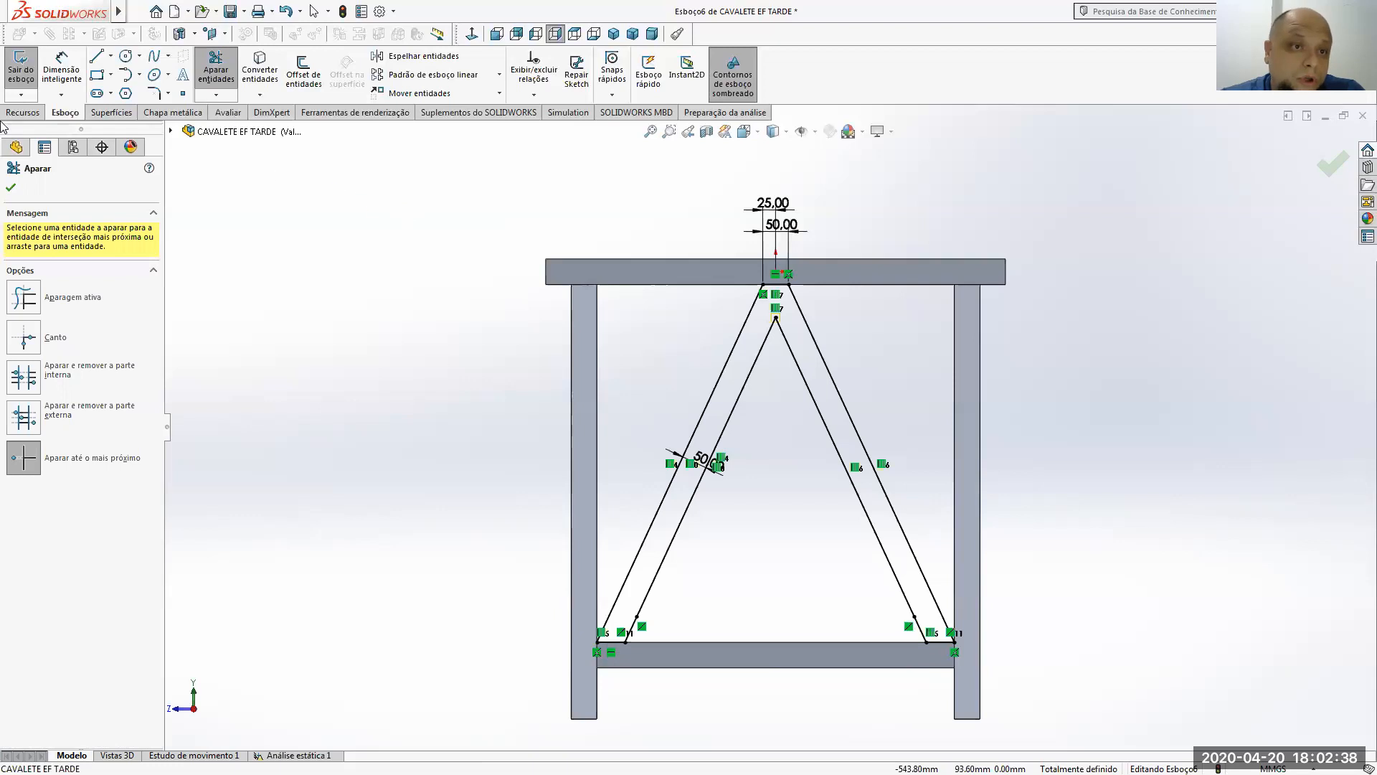
- Extrude the inverted-V support profile 50 mm as a blind boss
click(22, 113)
click(33, 72)
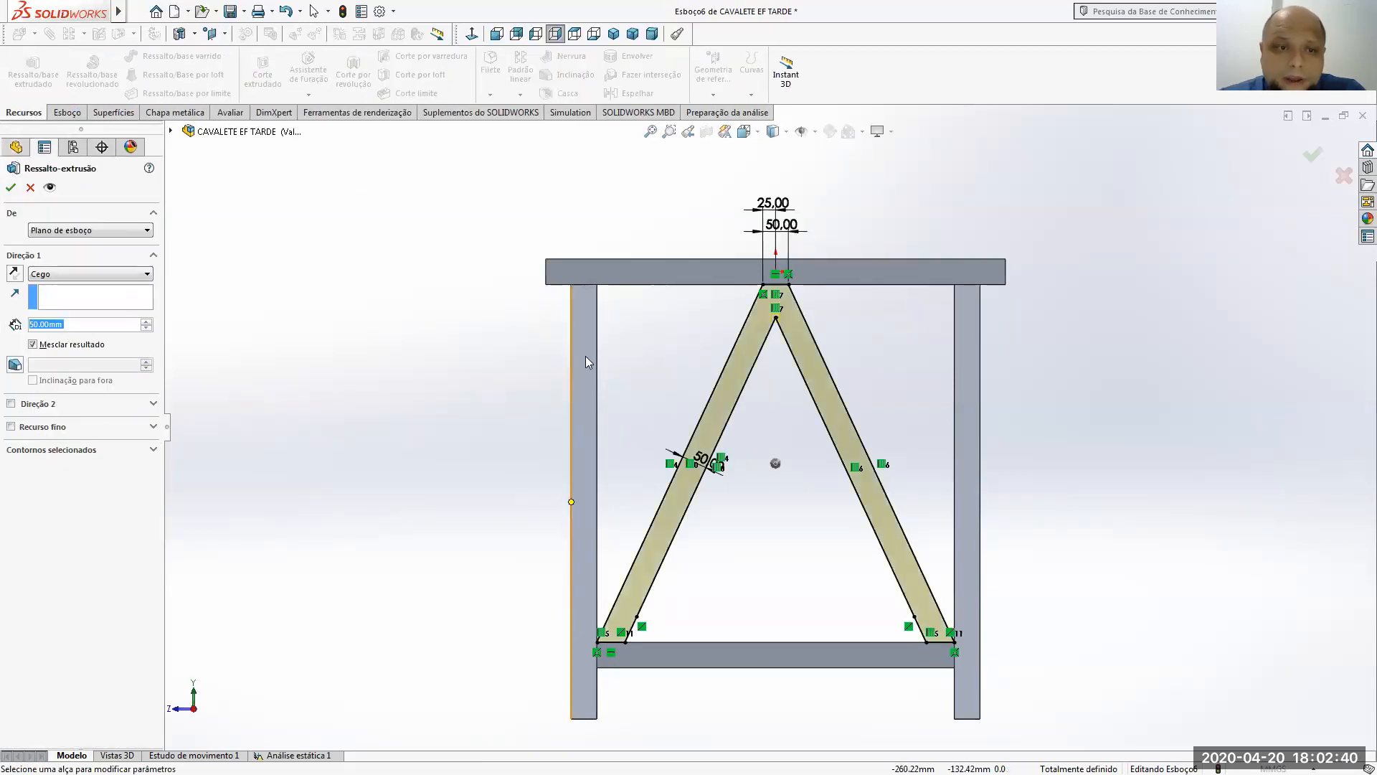
mouse_move(675, 373)
middle_down()
mouse_move(784, 465)
mouse_move(717, 438)
middle_up()
click(10, 189)
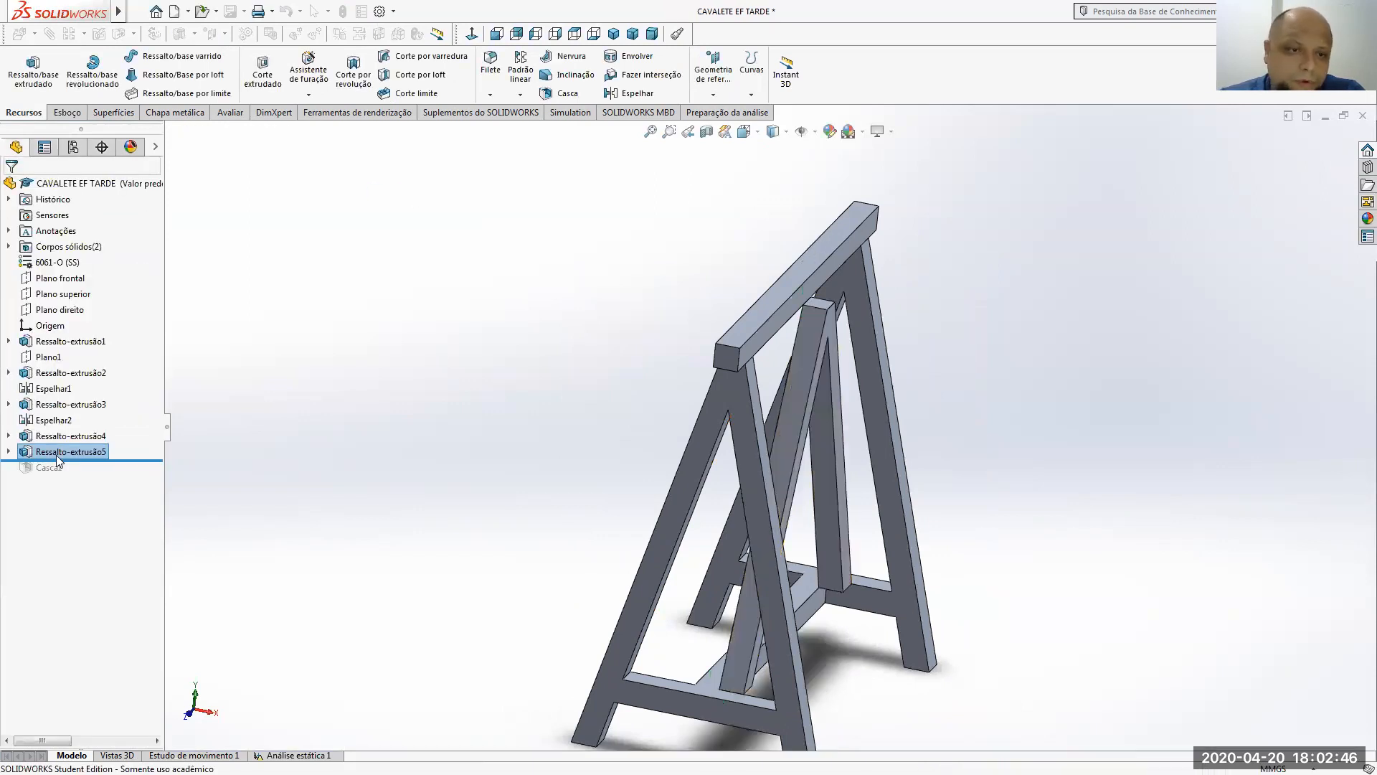
- Edit the inclined support extrusion to reverse its direction so it runs beneath the top beam
right_click(56, 454)
click(91, 427)
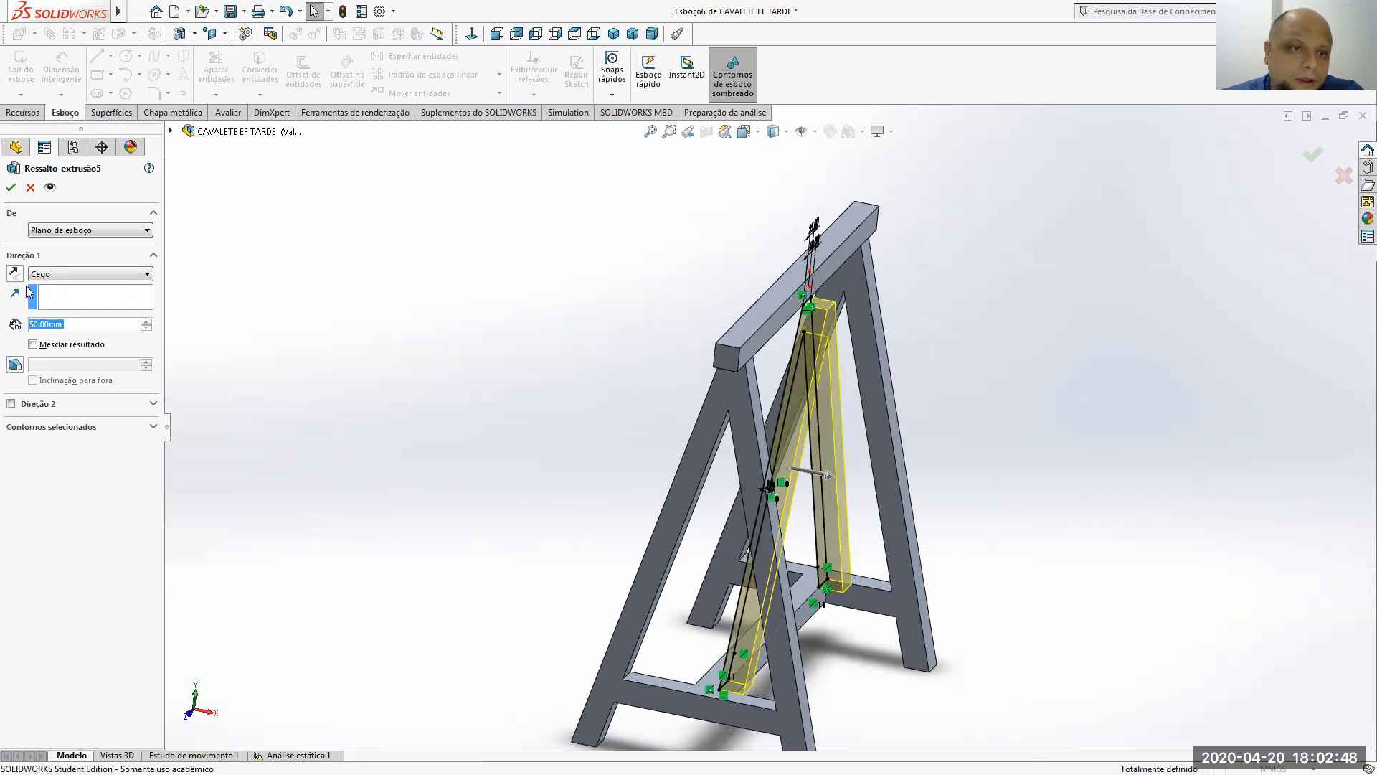
click(10, 187)
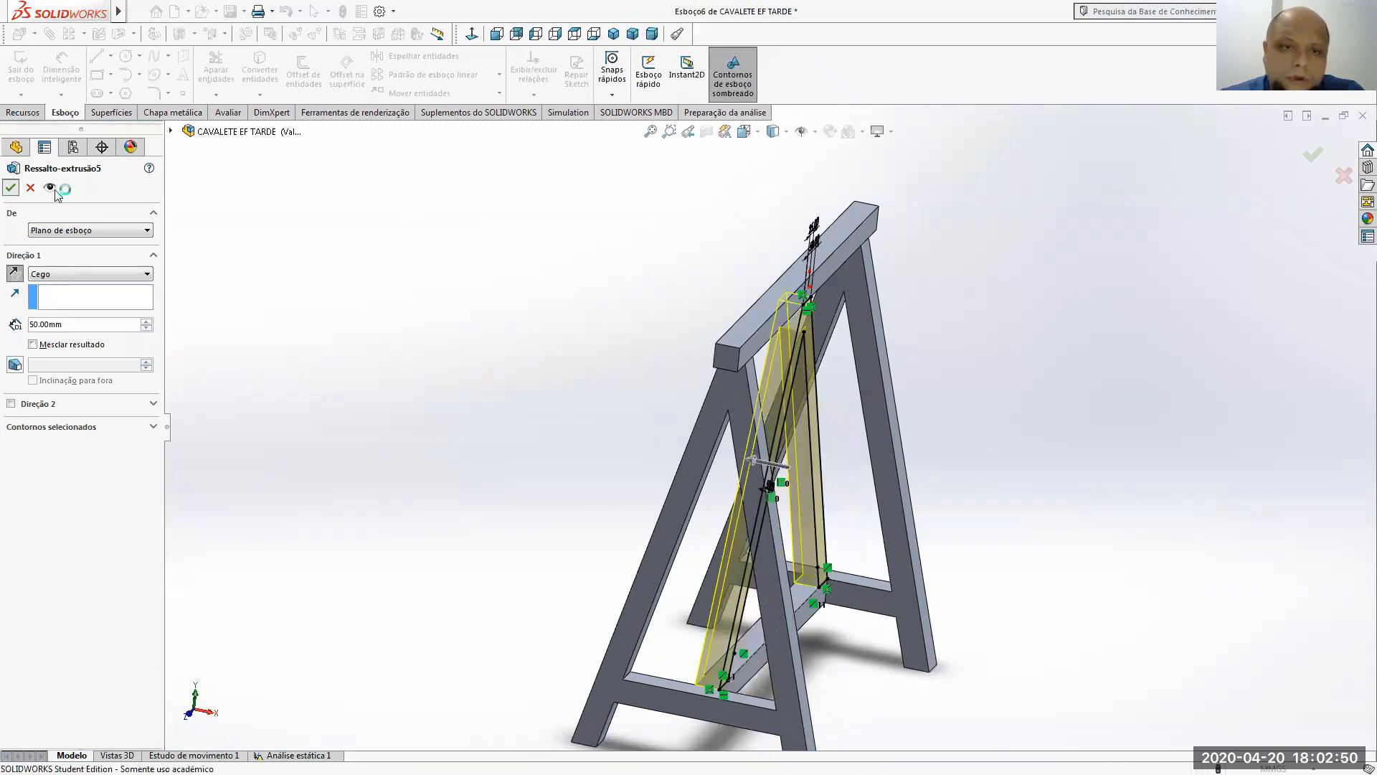
- Roll the feature history forward past the shell Casca1 to rebuild the trestle with the new inclined supports
middle_drag(487, 330, 539, 506)
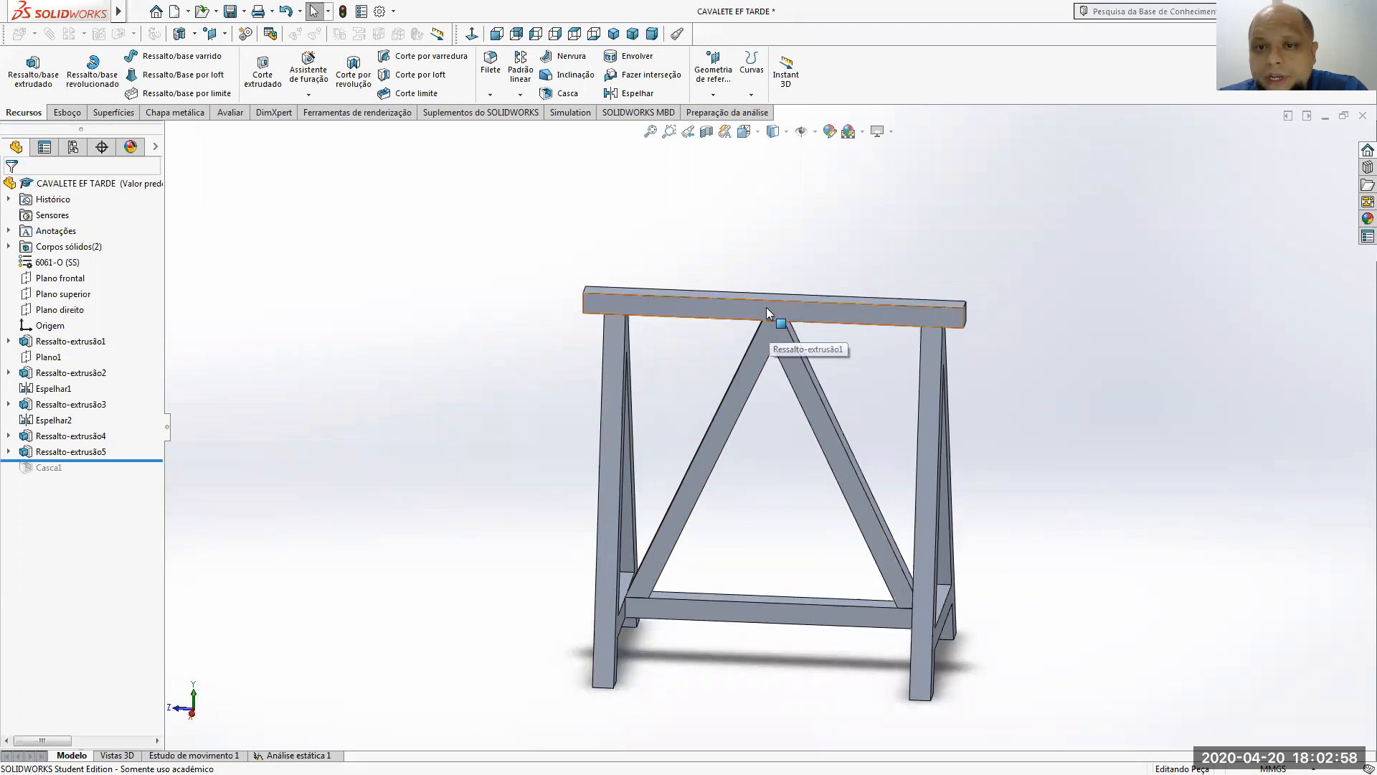
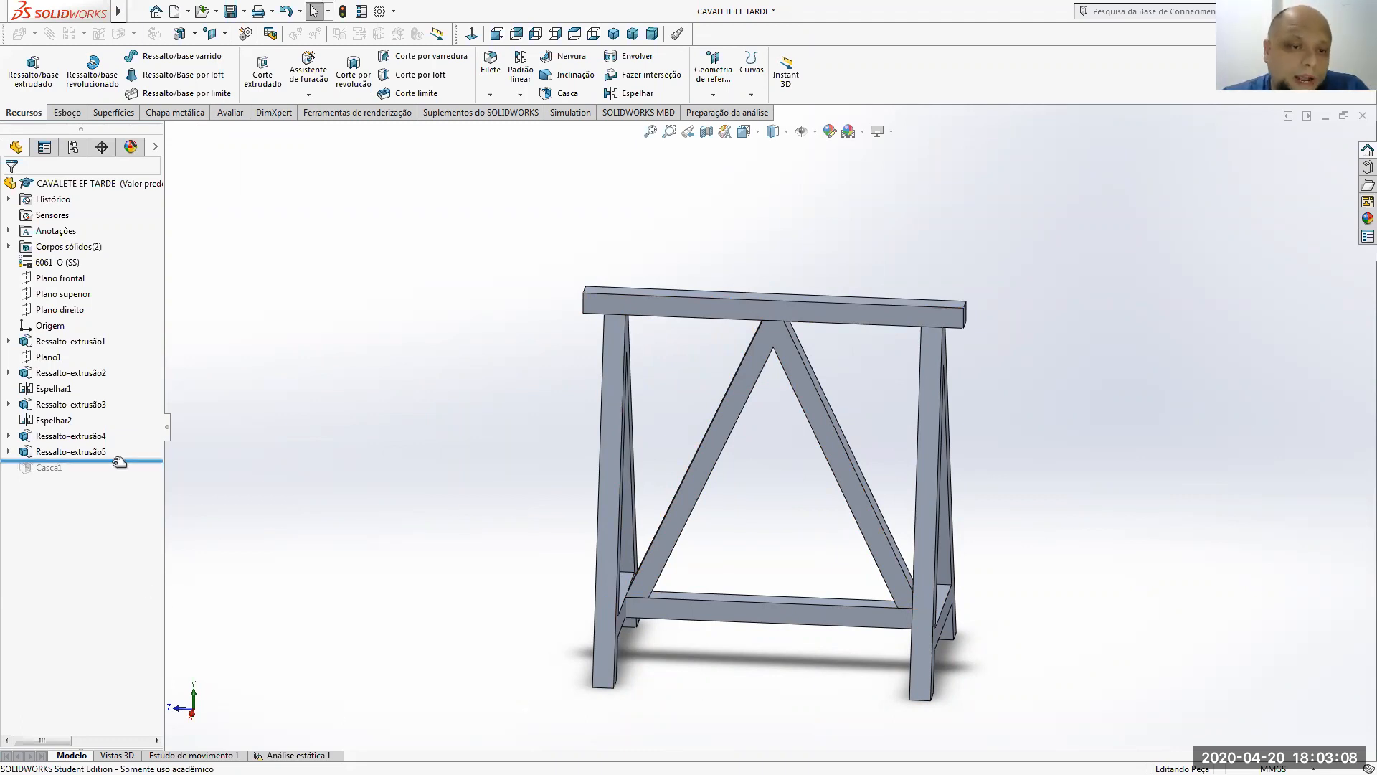
drag(119, 462, 119, 476)
middle_drag(357, 559, 490, 286)
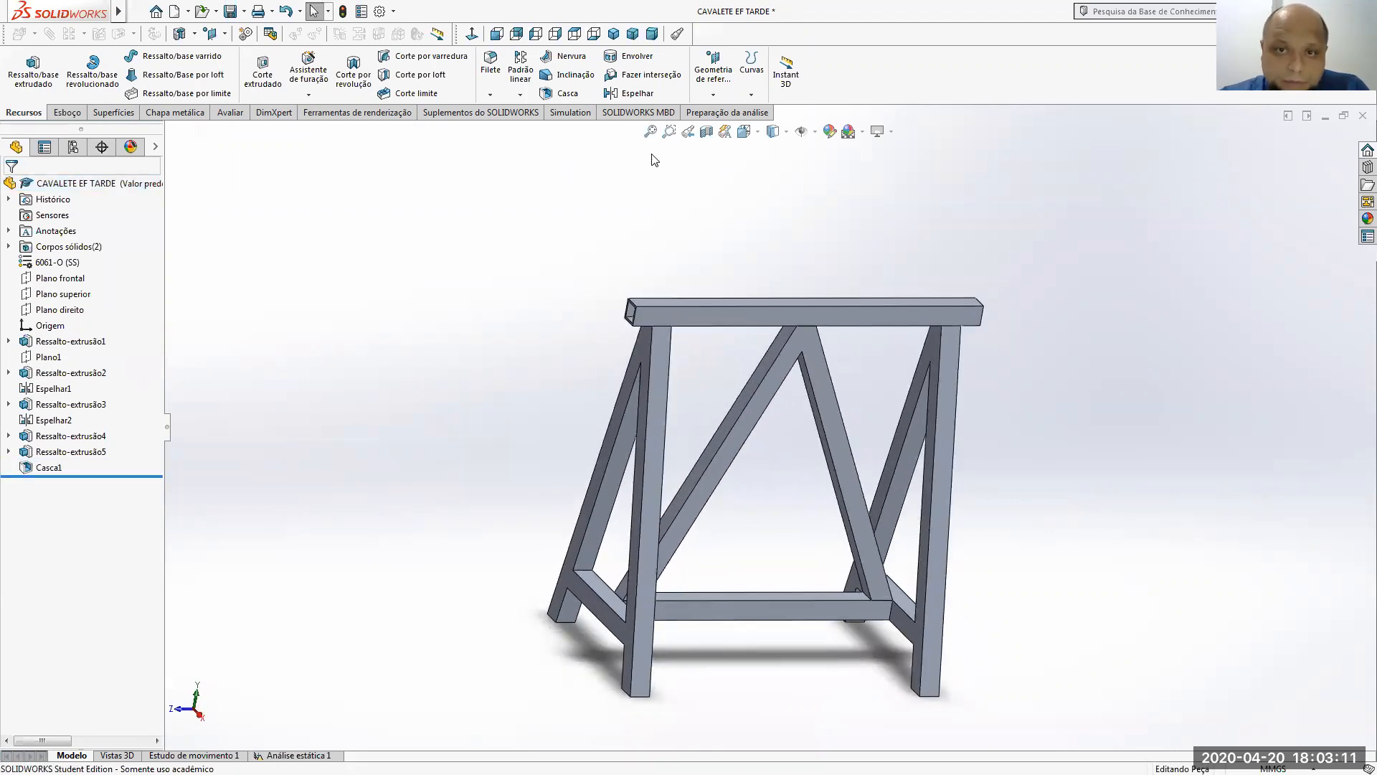
- Section the trestle parallel to the front plane at a 180 mm offset, inspect the supports' interior, and turn the section view off
click(707, 132)
drag(587, 483, 653, 485)
middle_drag(559, 442, 746, 515)
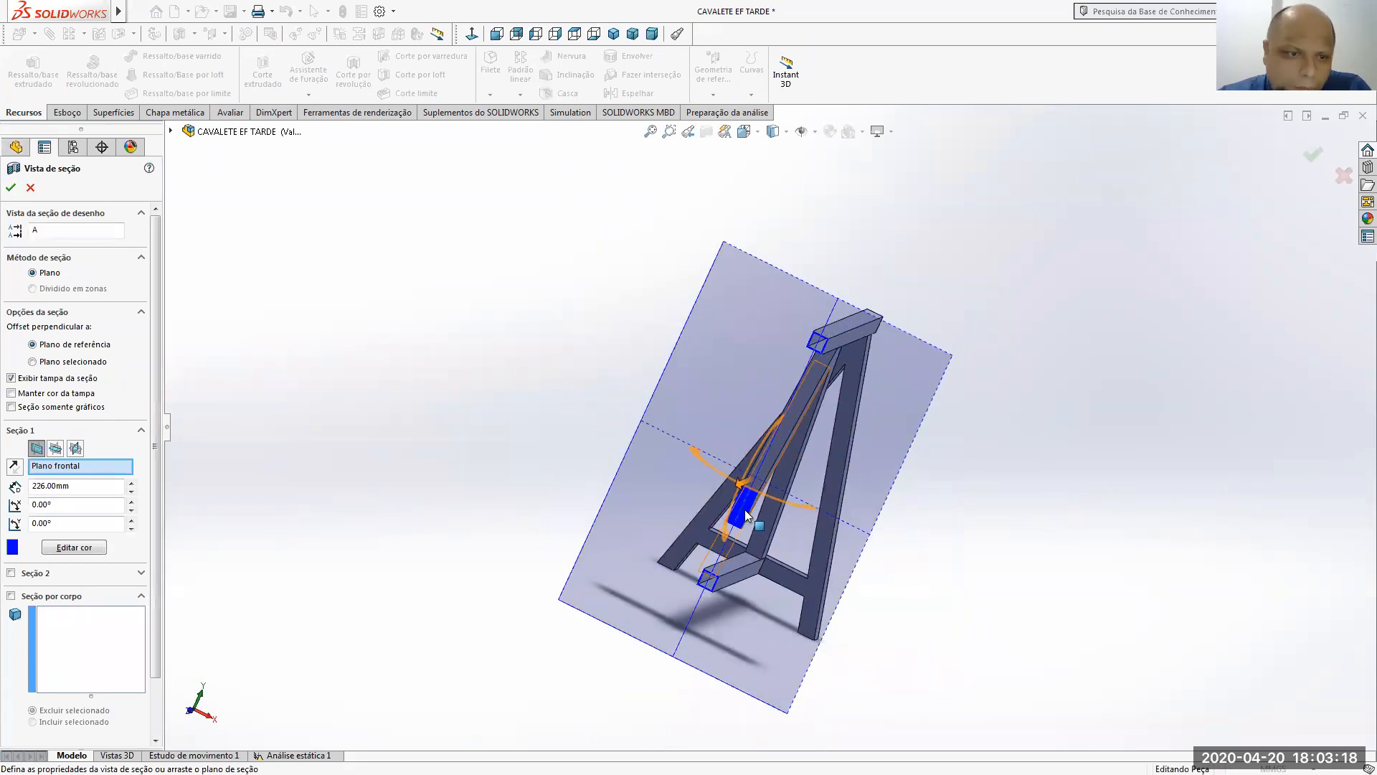
mouse_move(739, 486)
mouse_down()
mouse_move(643, 518)
mouse_move(751, 485)
mouse_move(720, 496)
mouse_up()
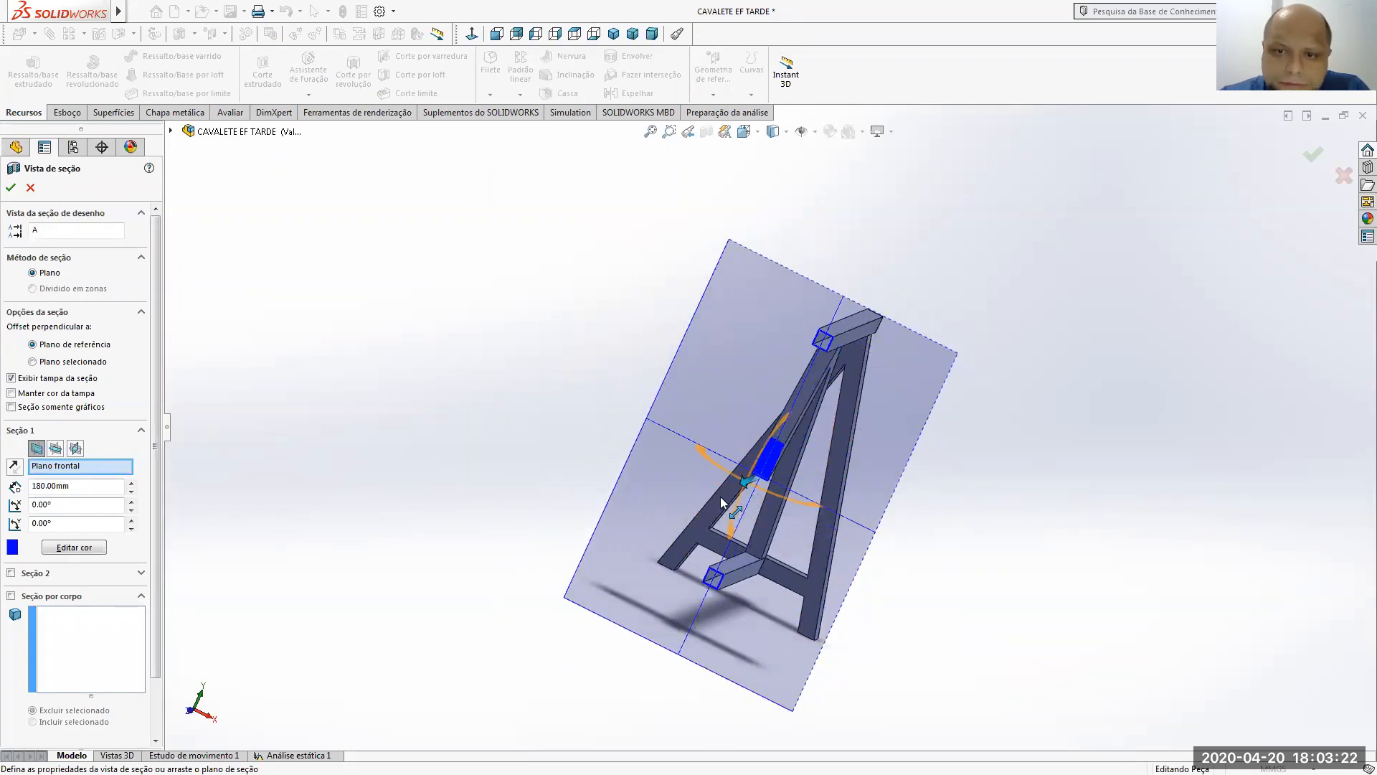
click(11, 187)
middle_drag(861, 431, 711, 556)
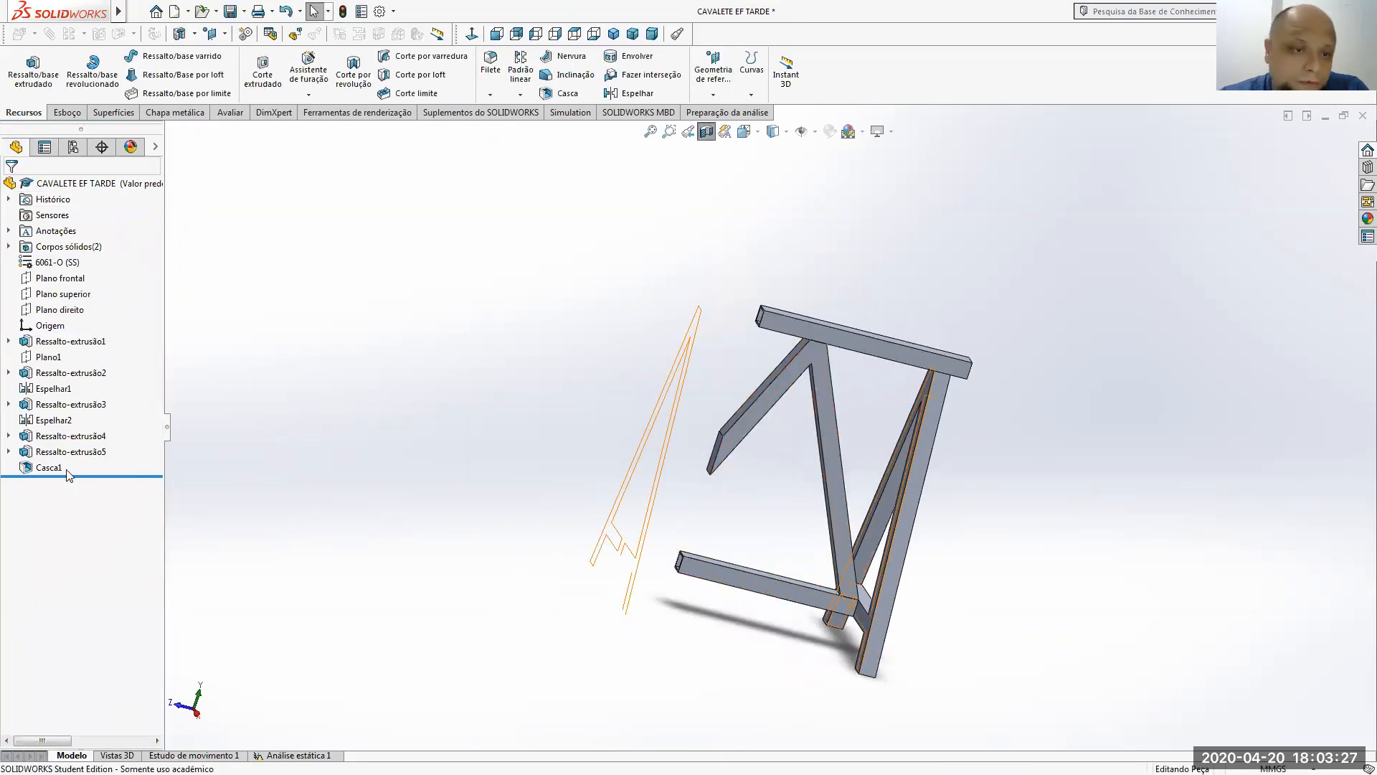
click(701, 135)
- Delete the existing shell feature Casca1 from the feature history
drag(113, 472, 123, 462)
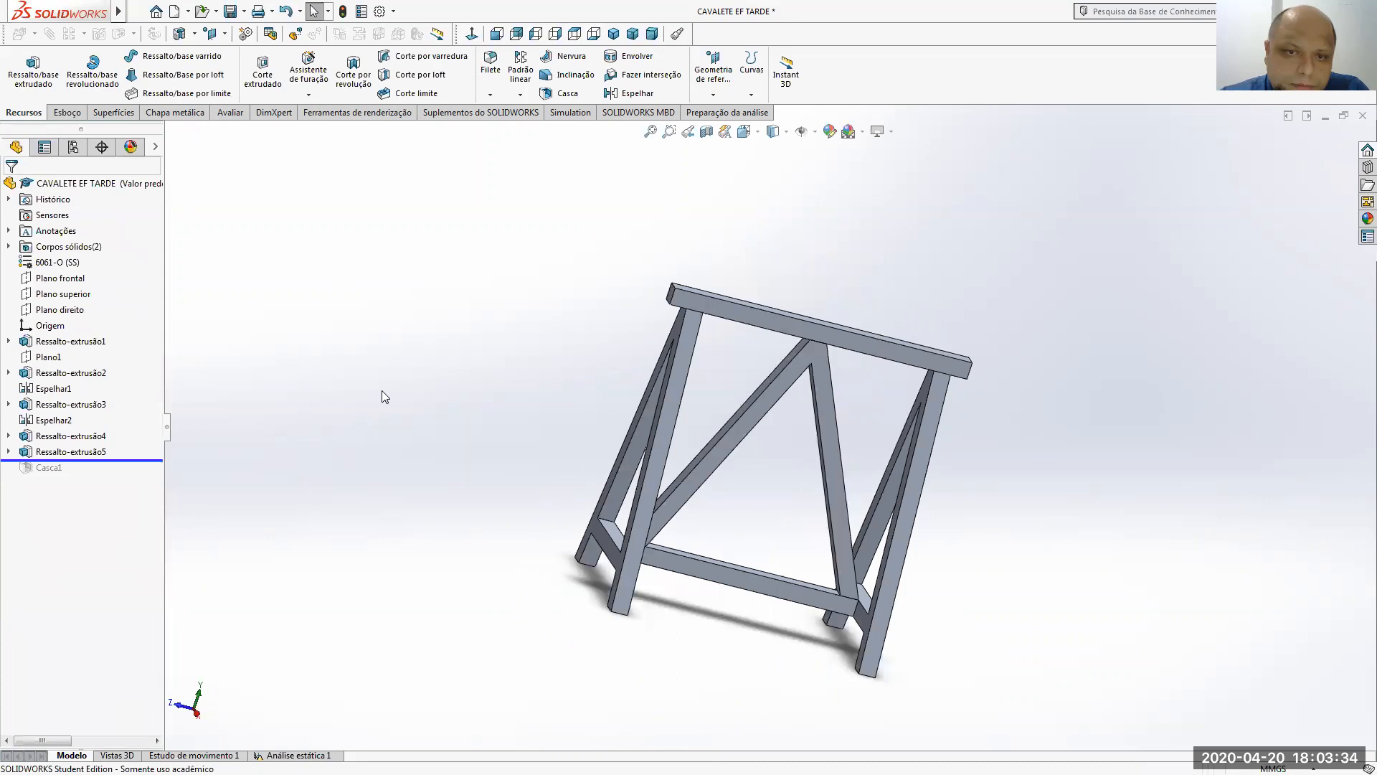
drag(132, 458, 128, 477)
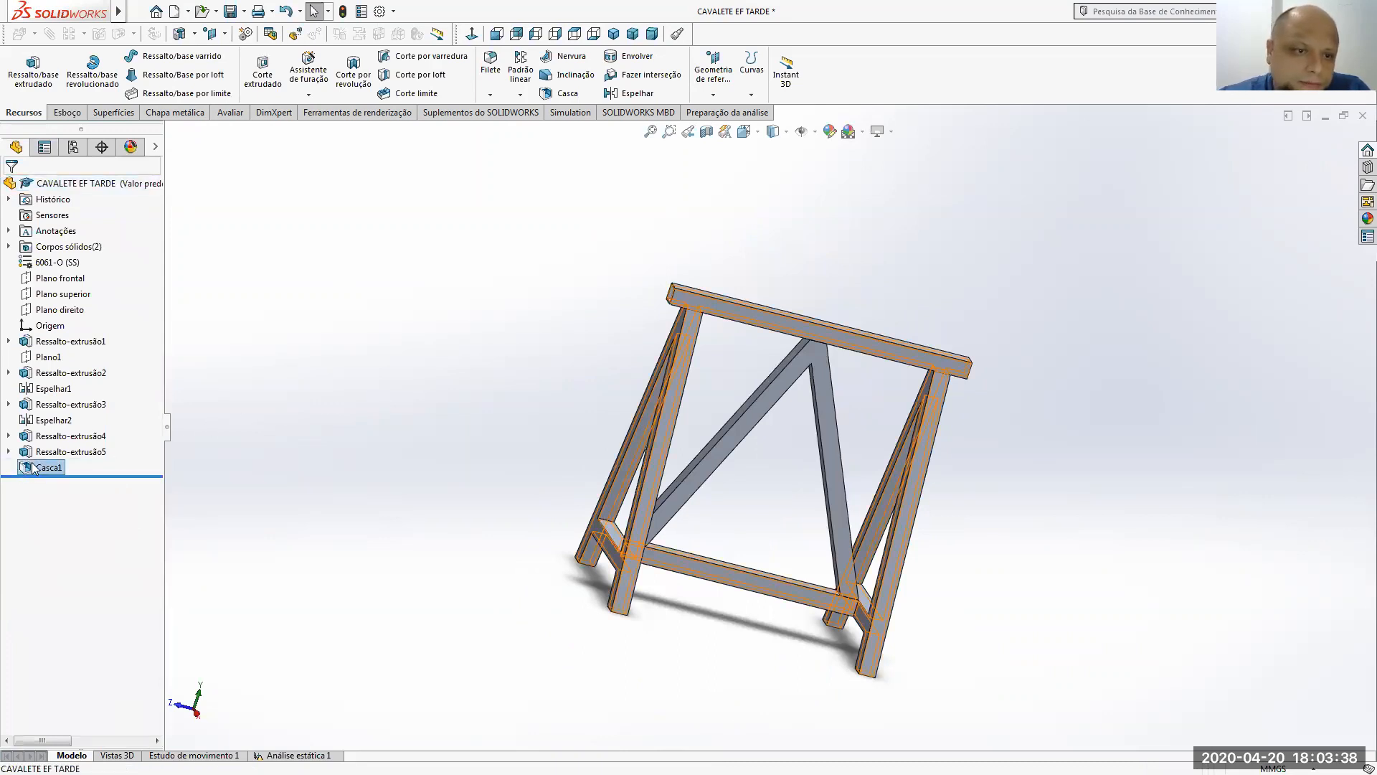
right_click(33, 467)
click(69, 559)
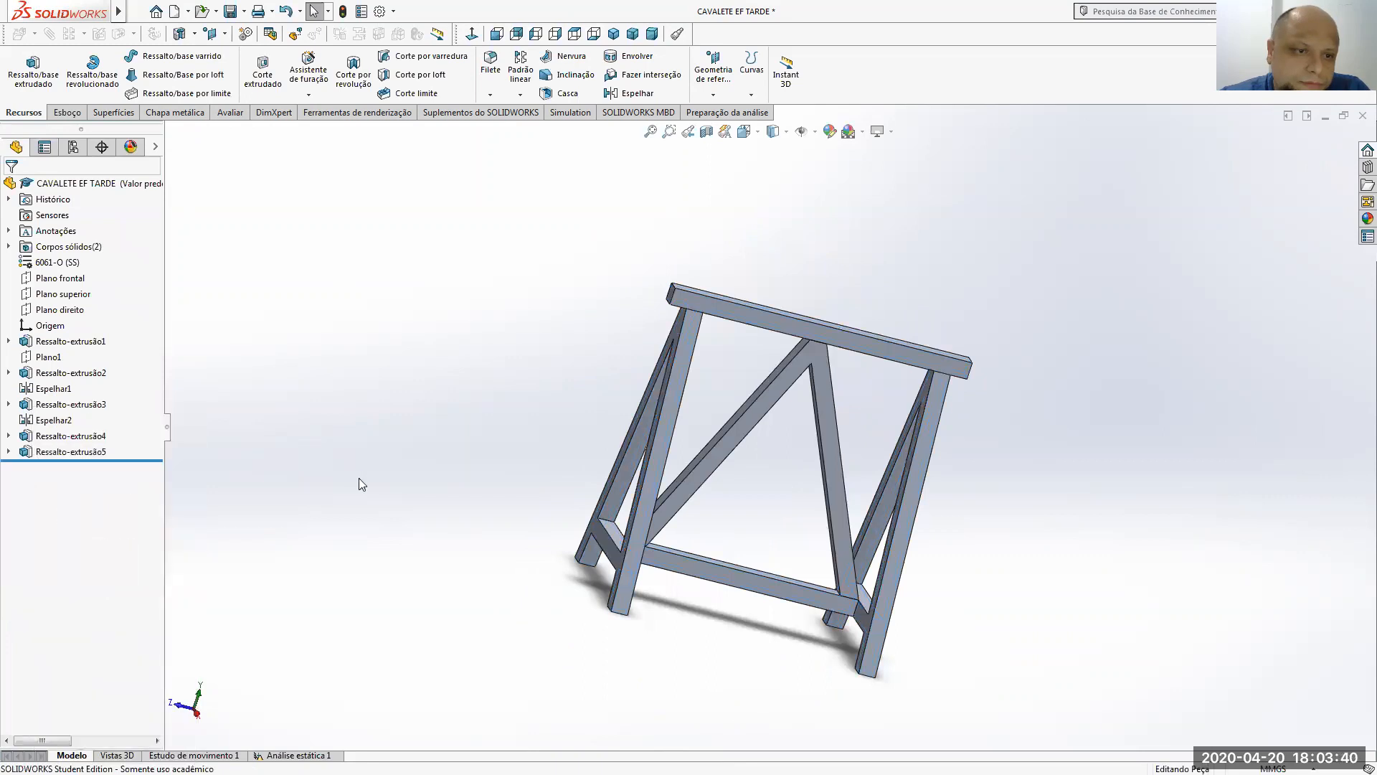
- Set up a new 5 mm shell with both end faces of the top beam as faces to remove
click(592, 96)
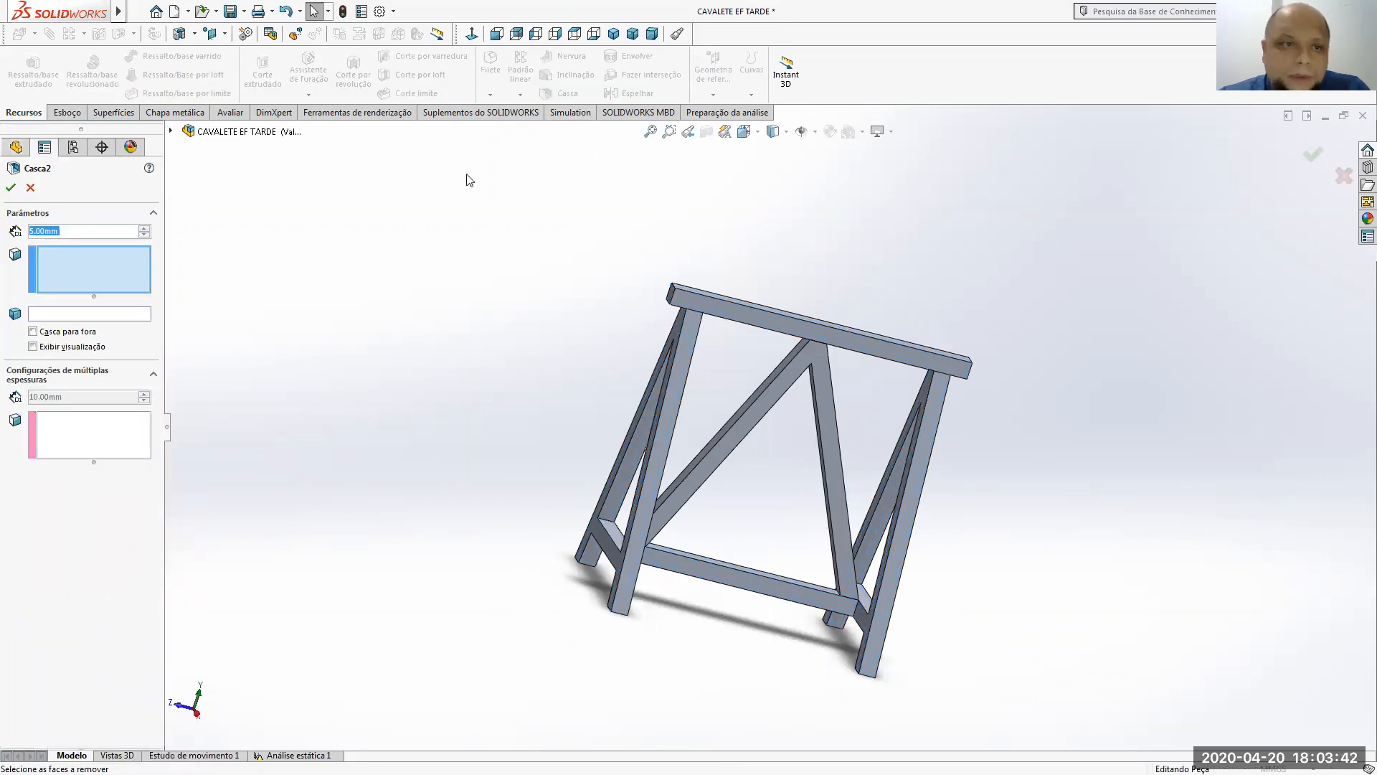
middle_drag(416, 268, 649, 285)
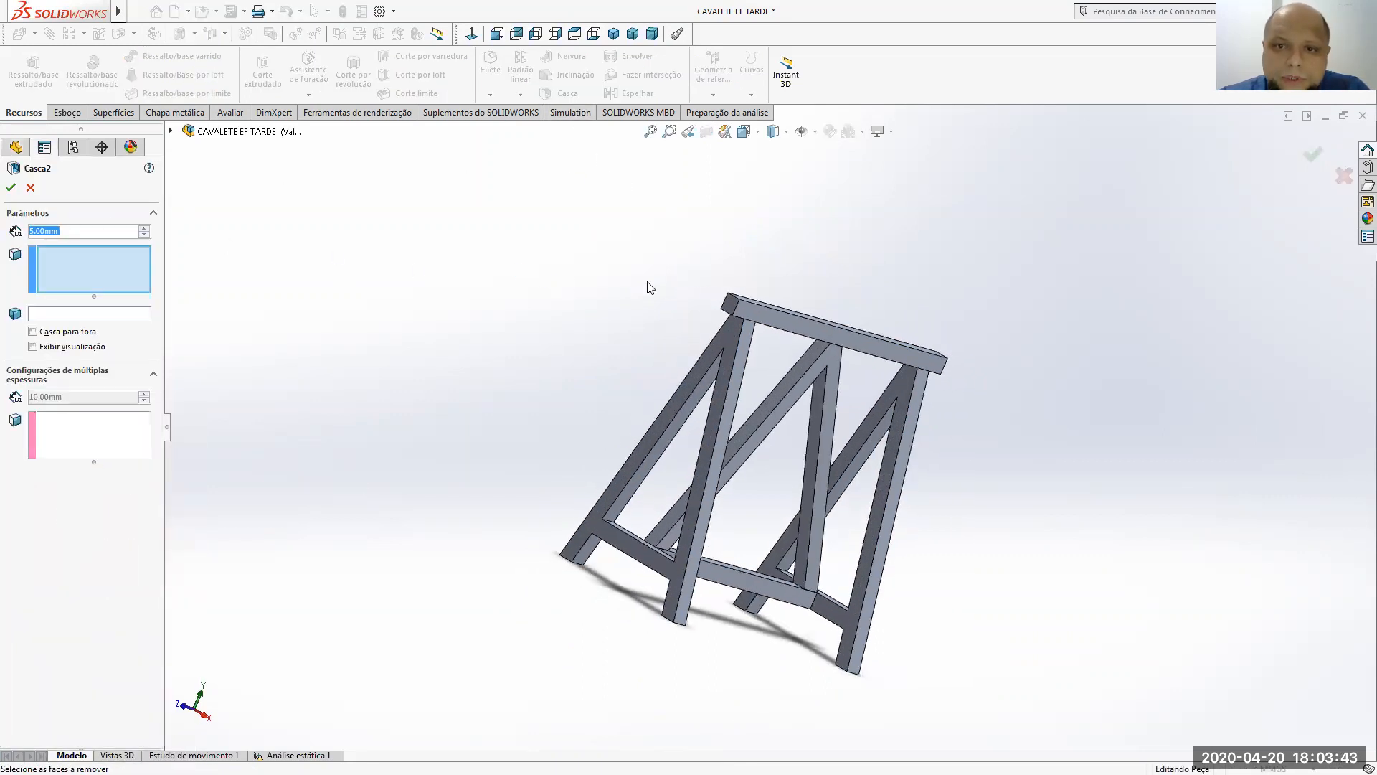
scroll(774, 330, down, 4)
click(789, 341)
middle_drag(789, 342, 904, 329)
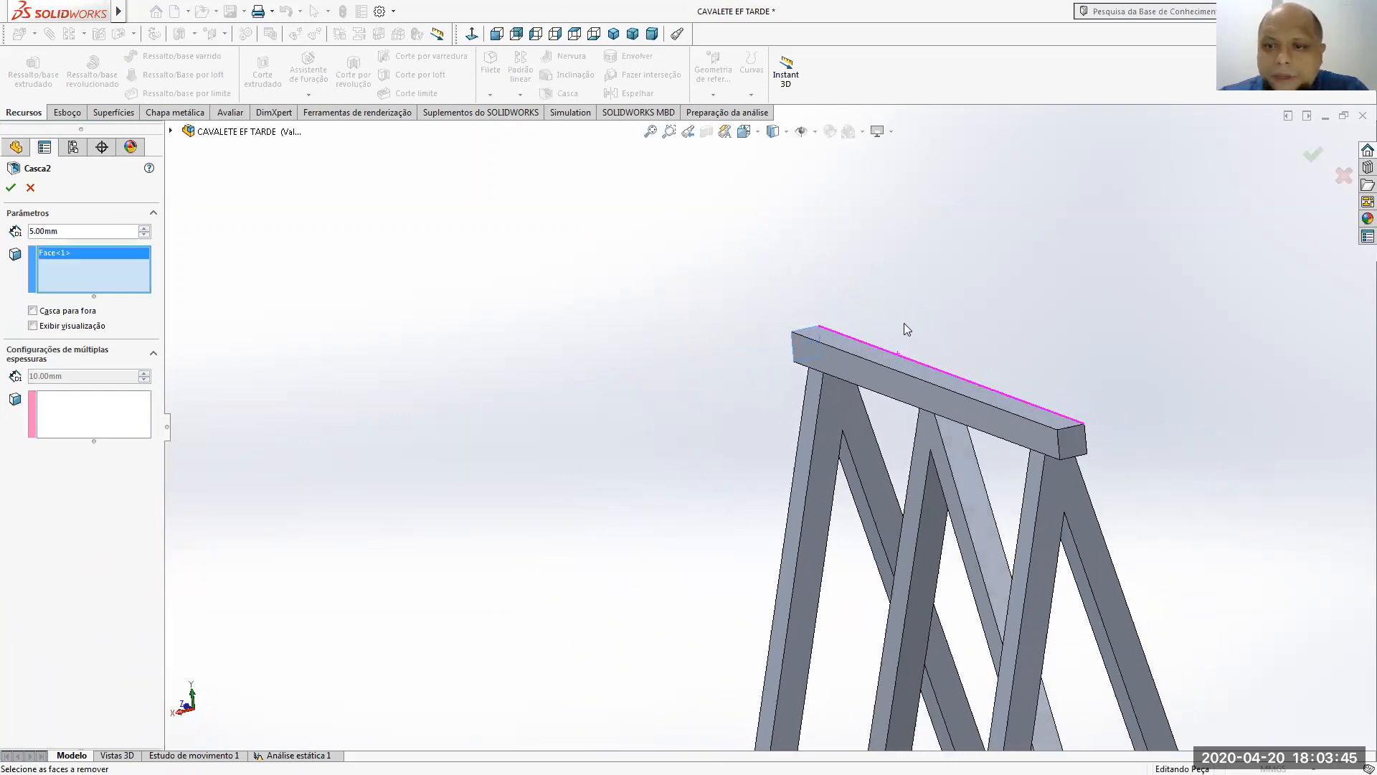
click(1073, 444)
- Add the four bottom faces of the legs to the faces to remove and apply the shell
scroll(932, 516, up, 5)
middle_drag(926, 556, 970, 522)
scroll(925, 521, down, 5)
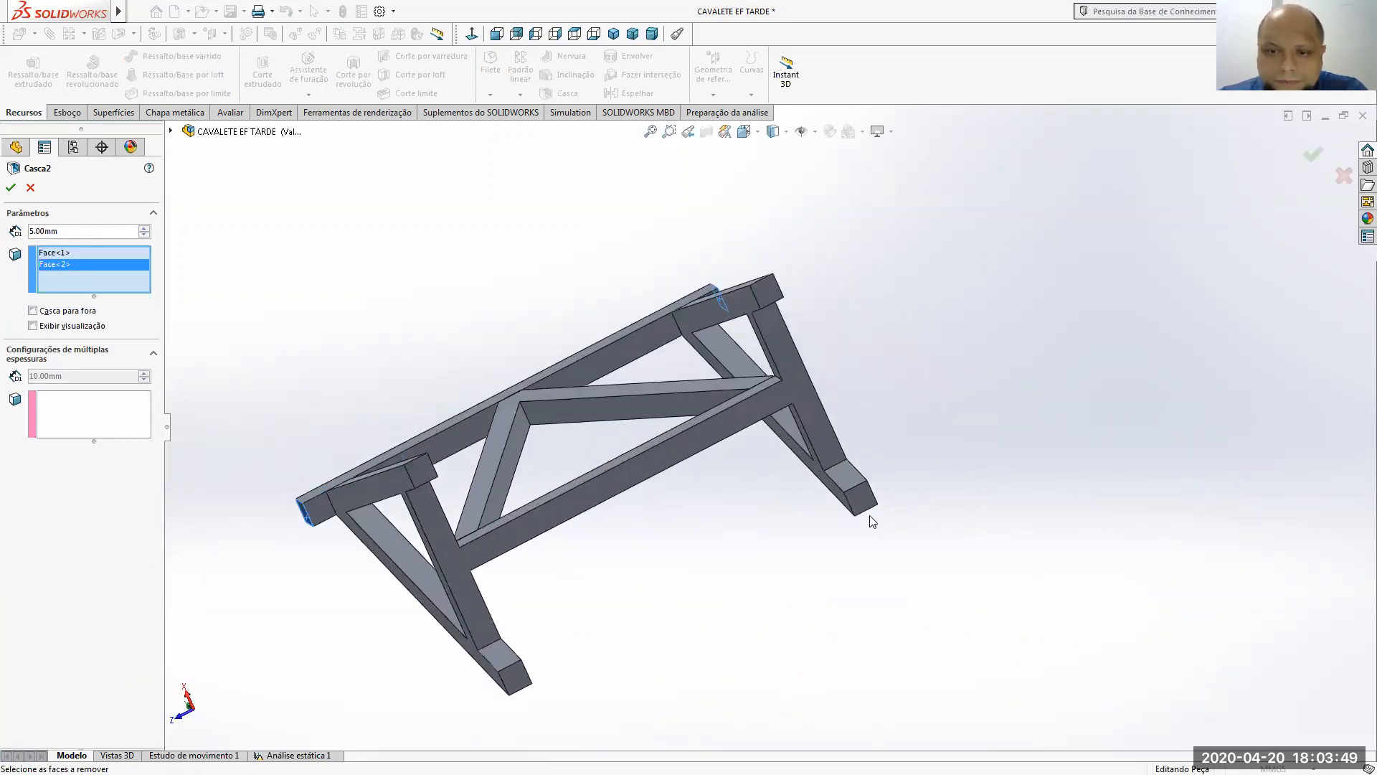
click(773, 296)
click(414, 479)
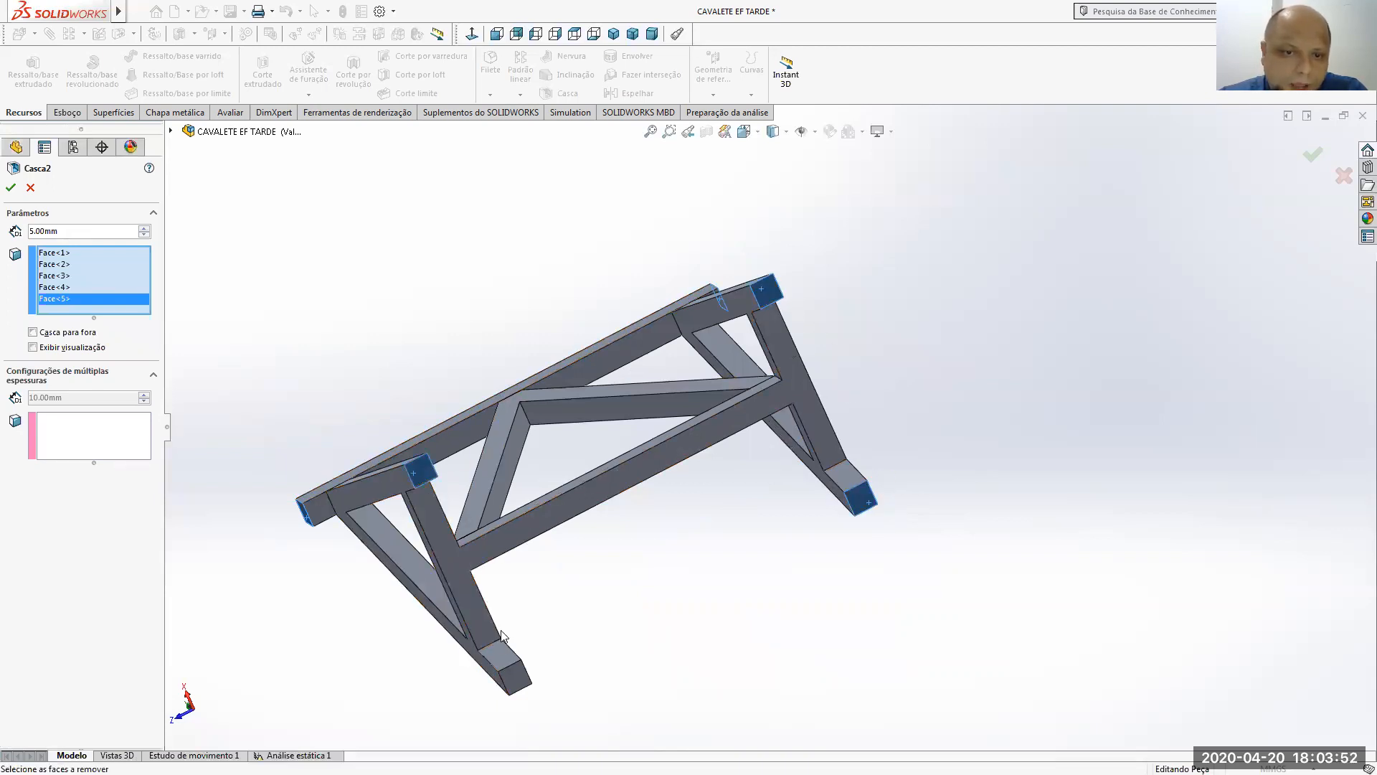
click(514, 673)
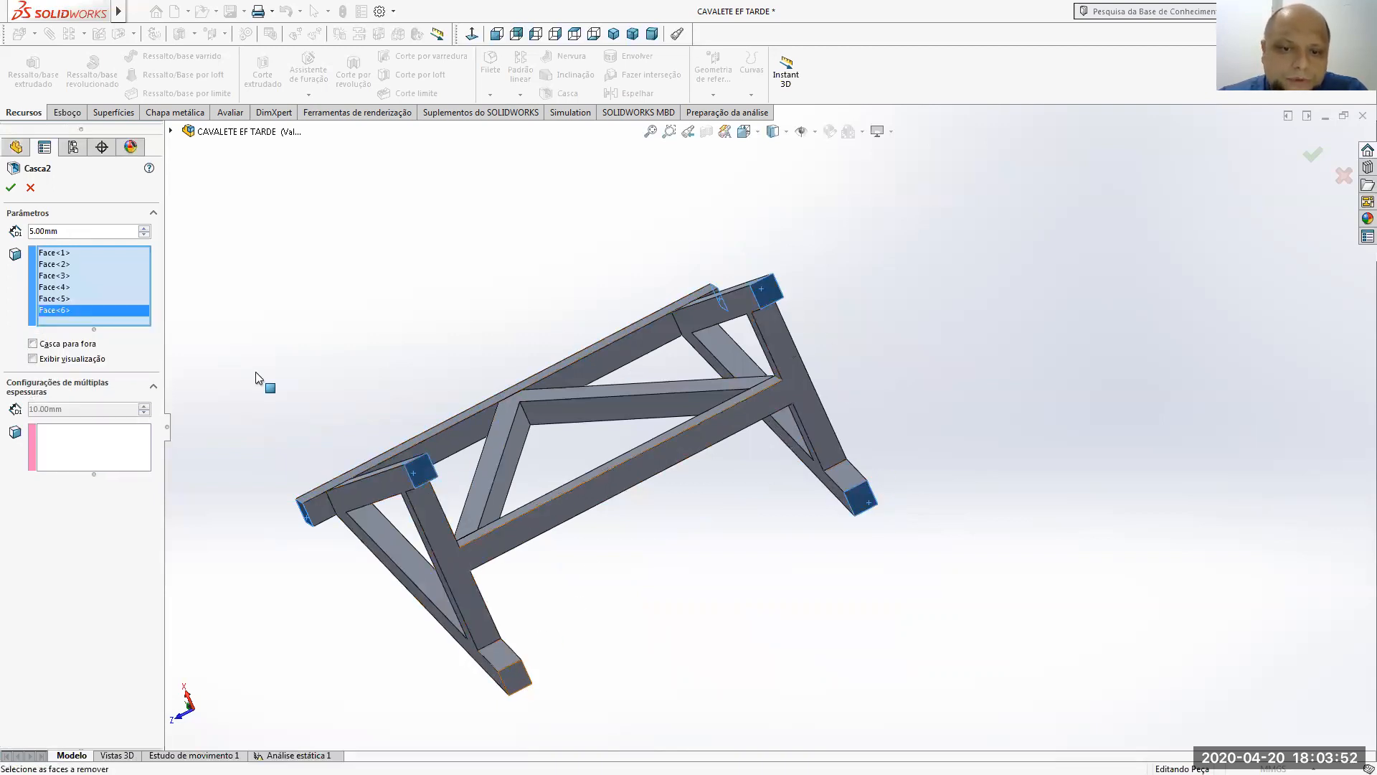
click(12, 188)
- Preview a front-plane section at a 175 mm offset through the newly shelled trestle to inspect the inclined supports, and cancel it
middle_drag(494, 357, 637, 536)
click(705, 133)
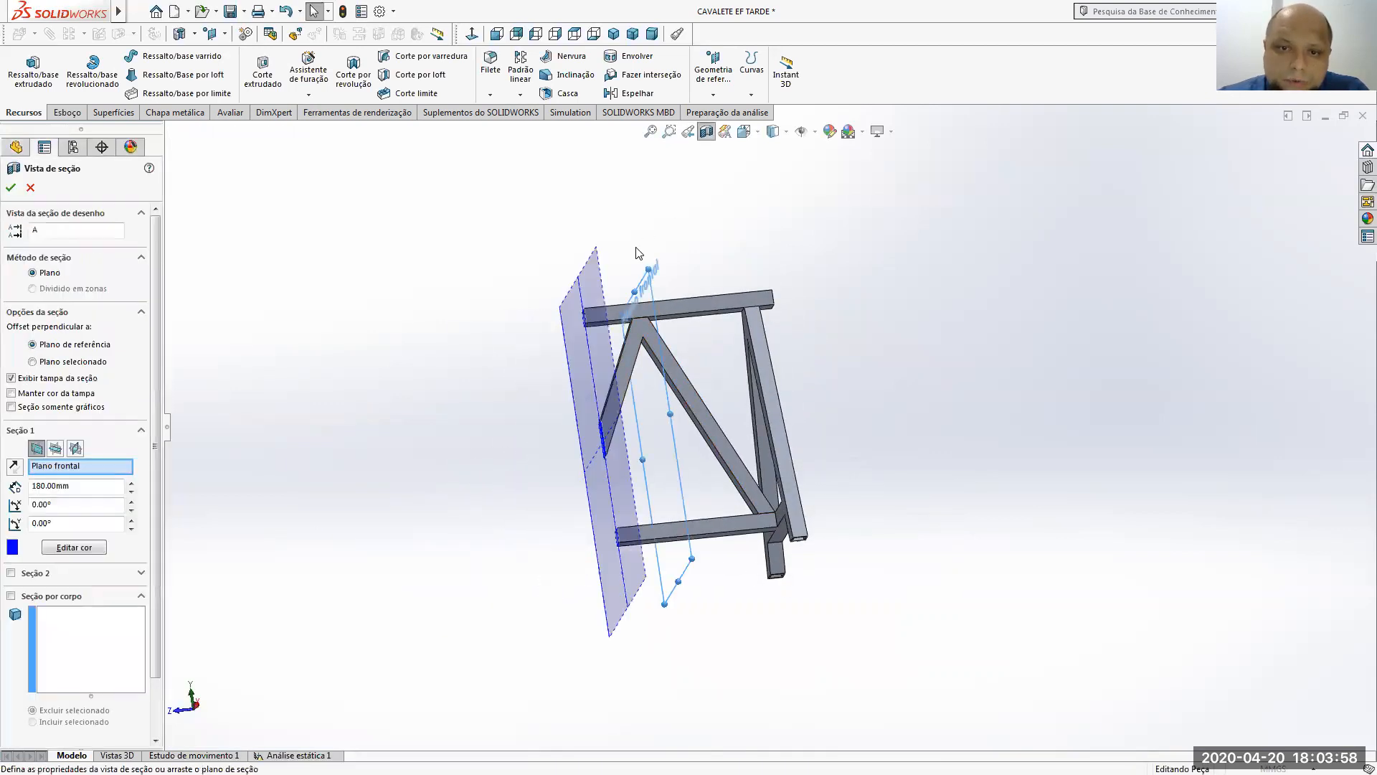
middle_drag(613, 219, 637, 440)
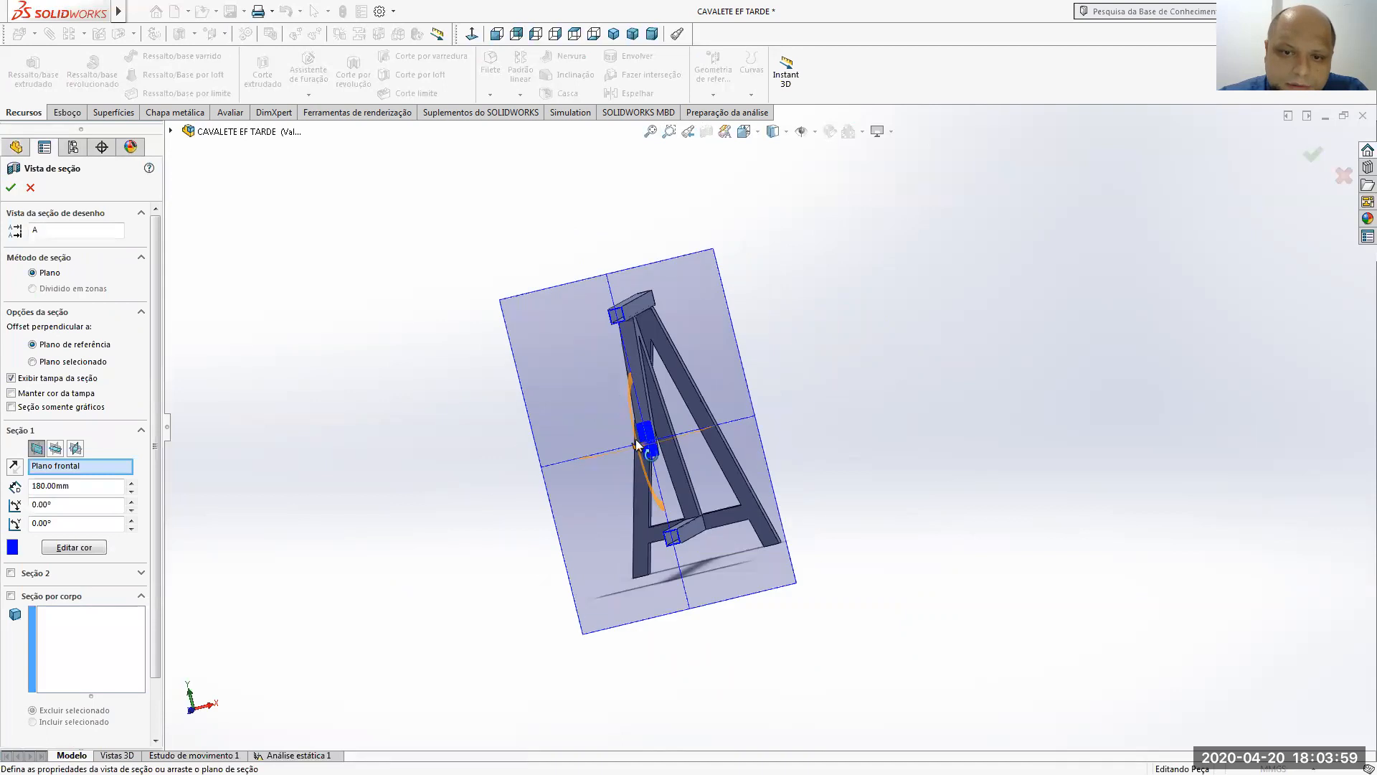
drag(635, 453, 649, 448)
middle_drag(765, 398, 785, 381)
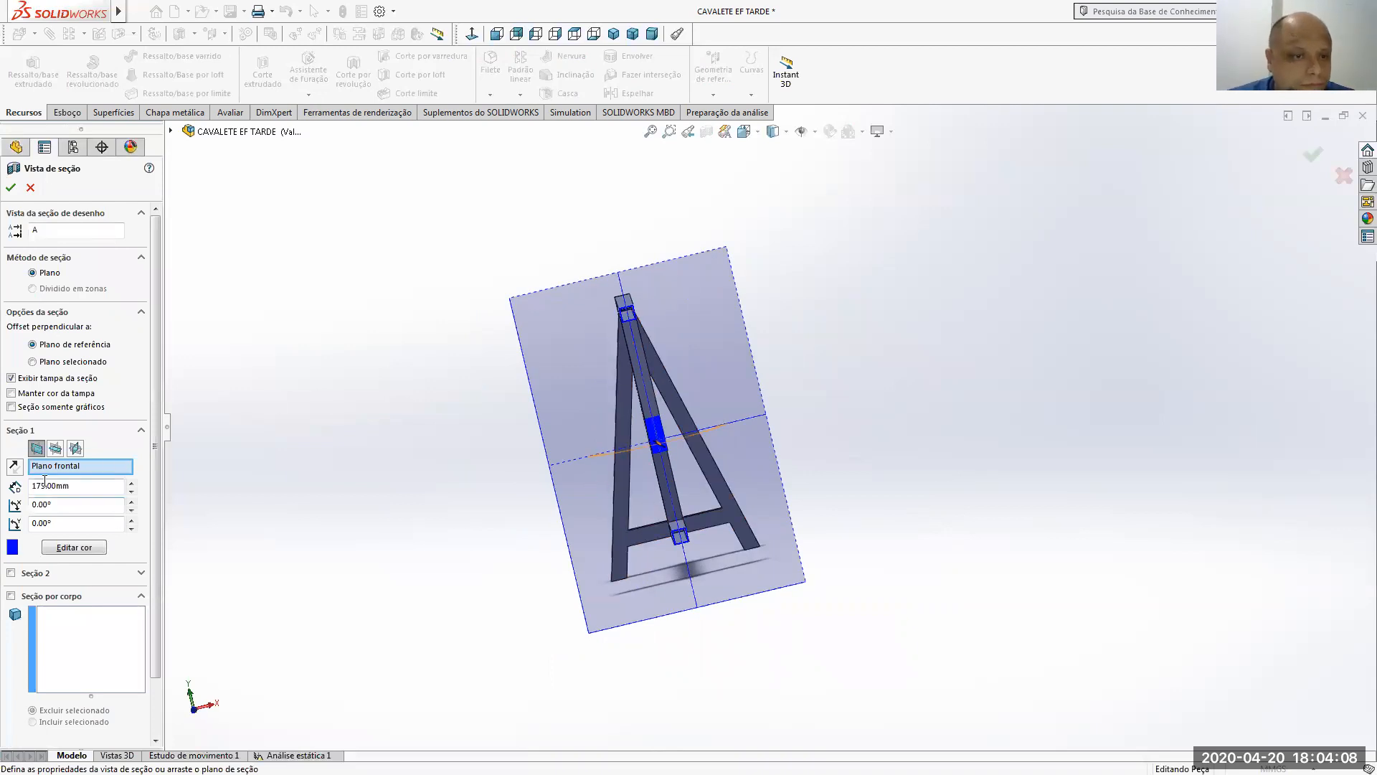
click(1343, 176)
middle_drag(1055, 329, 846, 428)
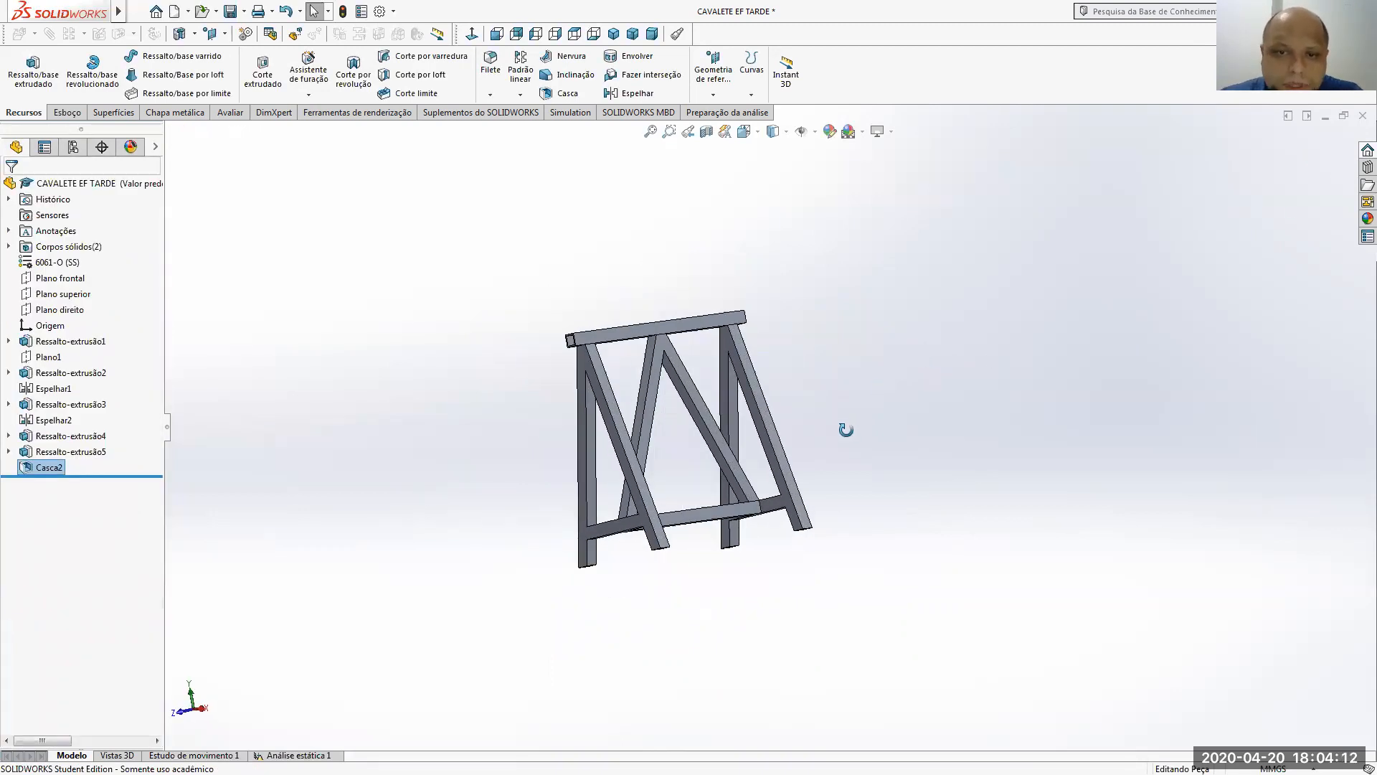
- Roll the history back before the new shell and open the inclined supports' sketch Esboço6 for editing
mouse_move(78, 475)
mouse_down()
mouse_move(69, 459)
mouse_move(57, 468)
mouse_up()
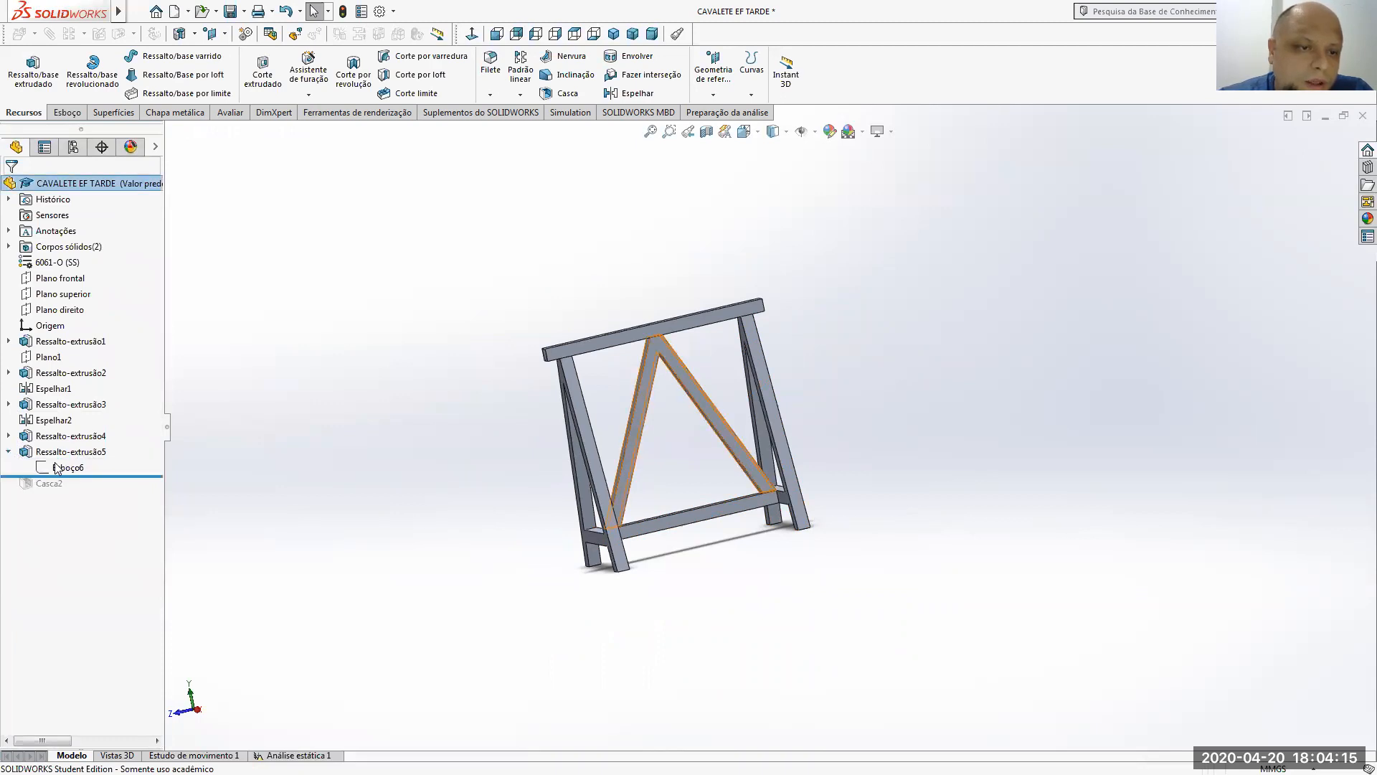
right_click(57, 468)
click(90, 424)
middle_drag(720, 407, 729, 471)
scroll(631, 503, down, 7)
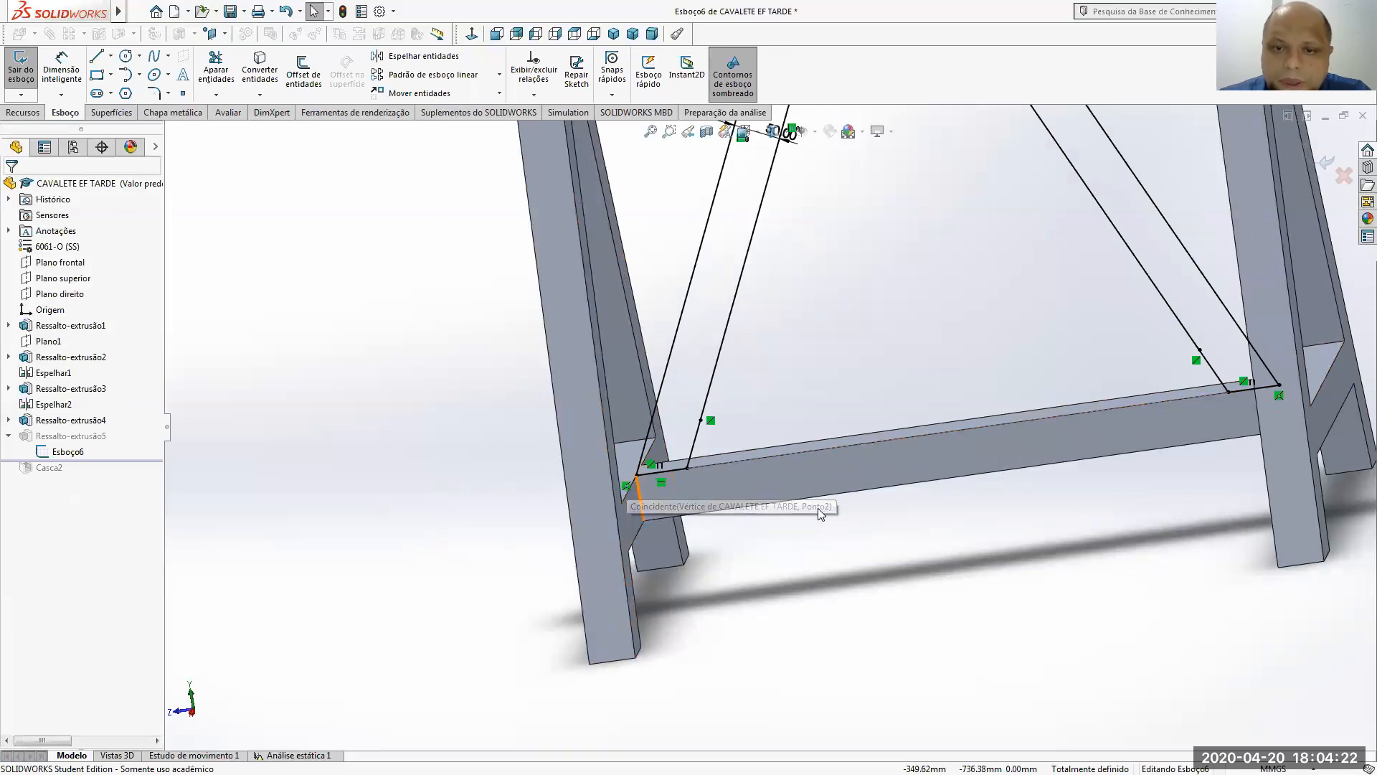
scroll(818, 508, up, 6)
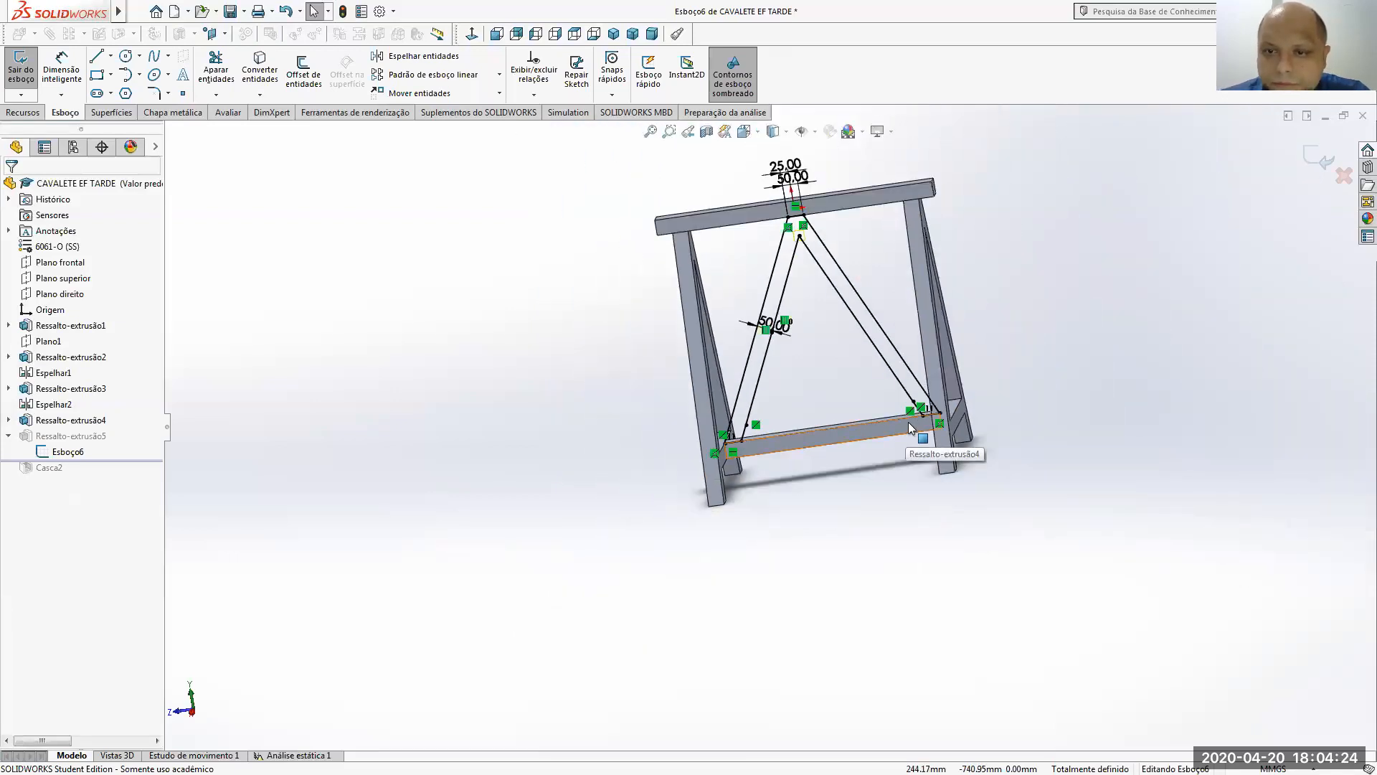
scroll(908, 423, down, 3)
middle_drag(910, 424, 945, 431)
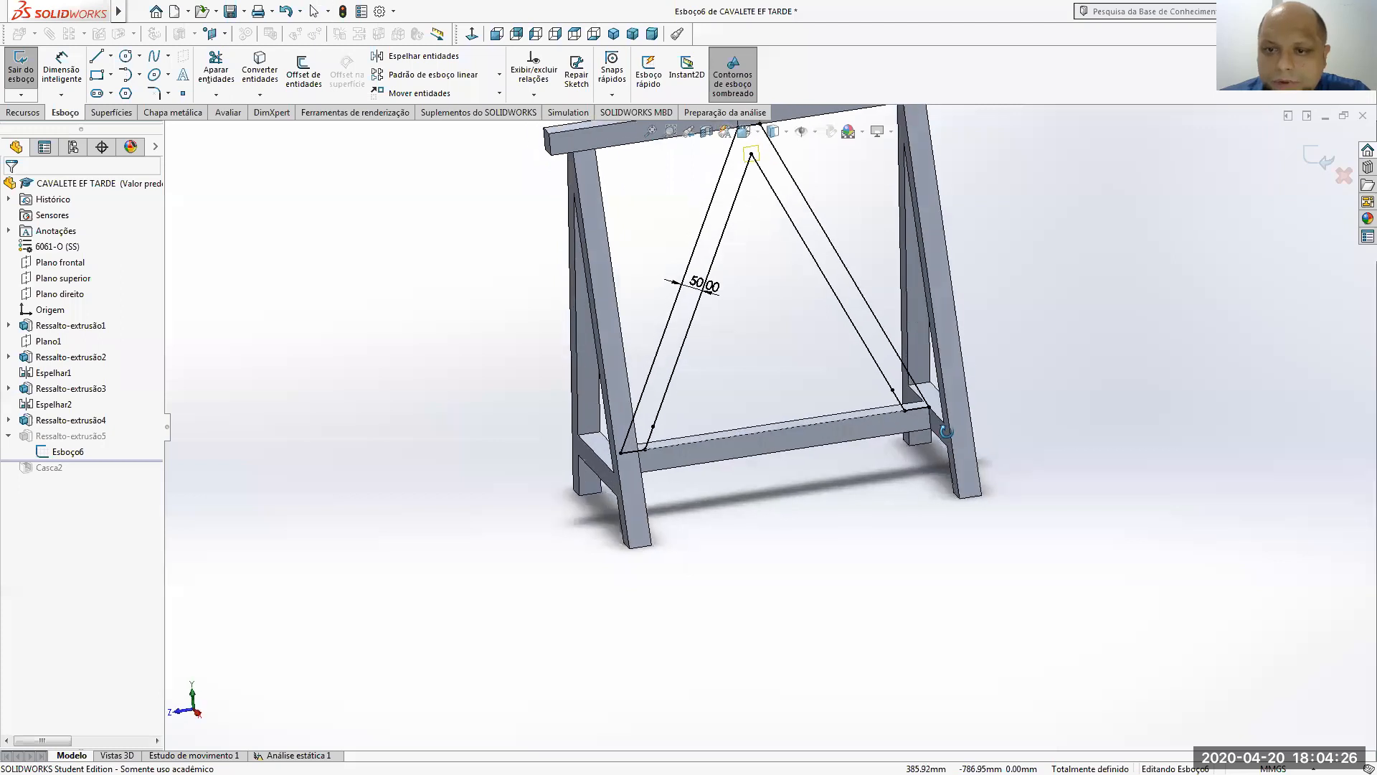
scroll(894, 425, down, 4)
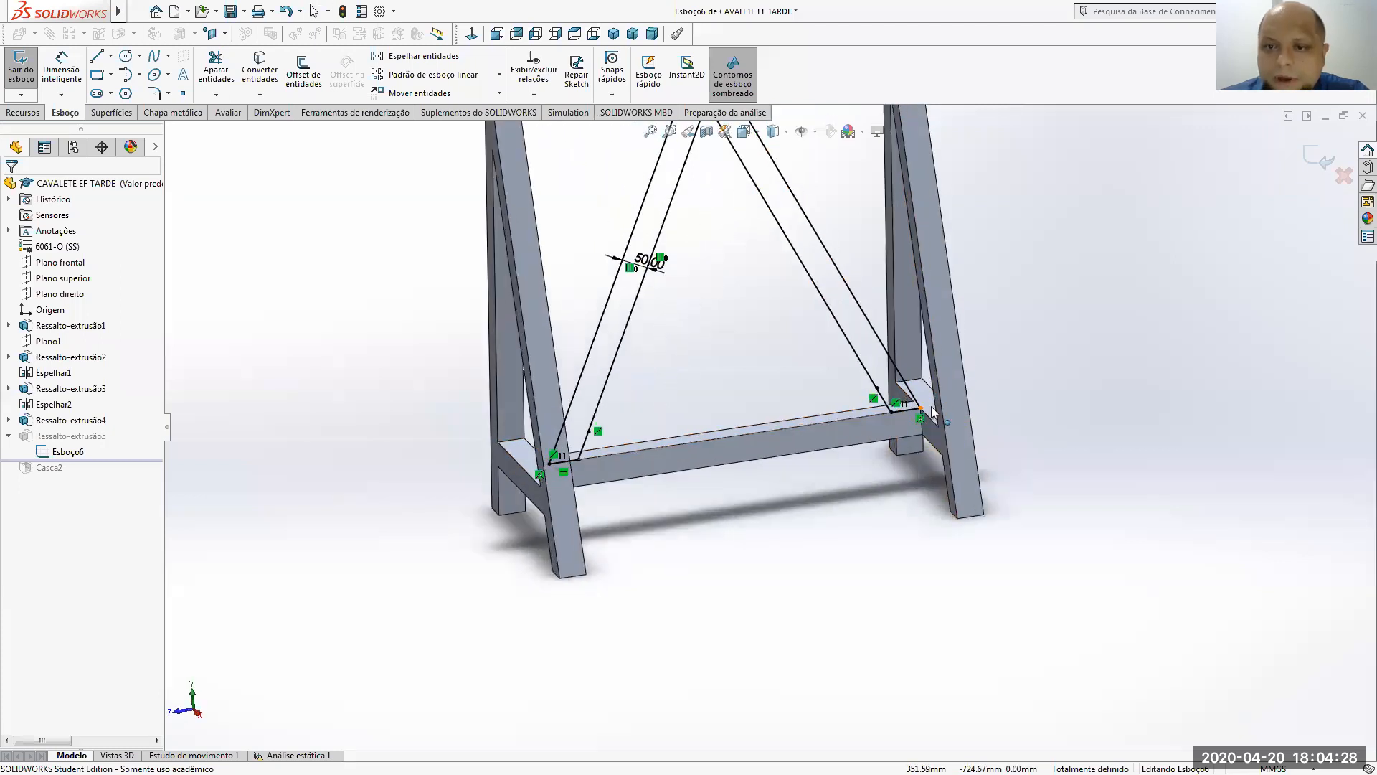
- Delete the coincident relation at the support profile's lower right corner and make that corner coincident with the vertex on the right leg's outer edge
right_click(887, 417)
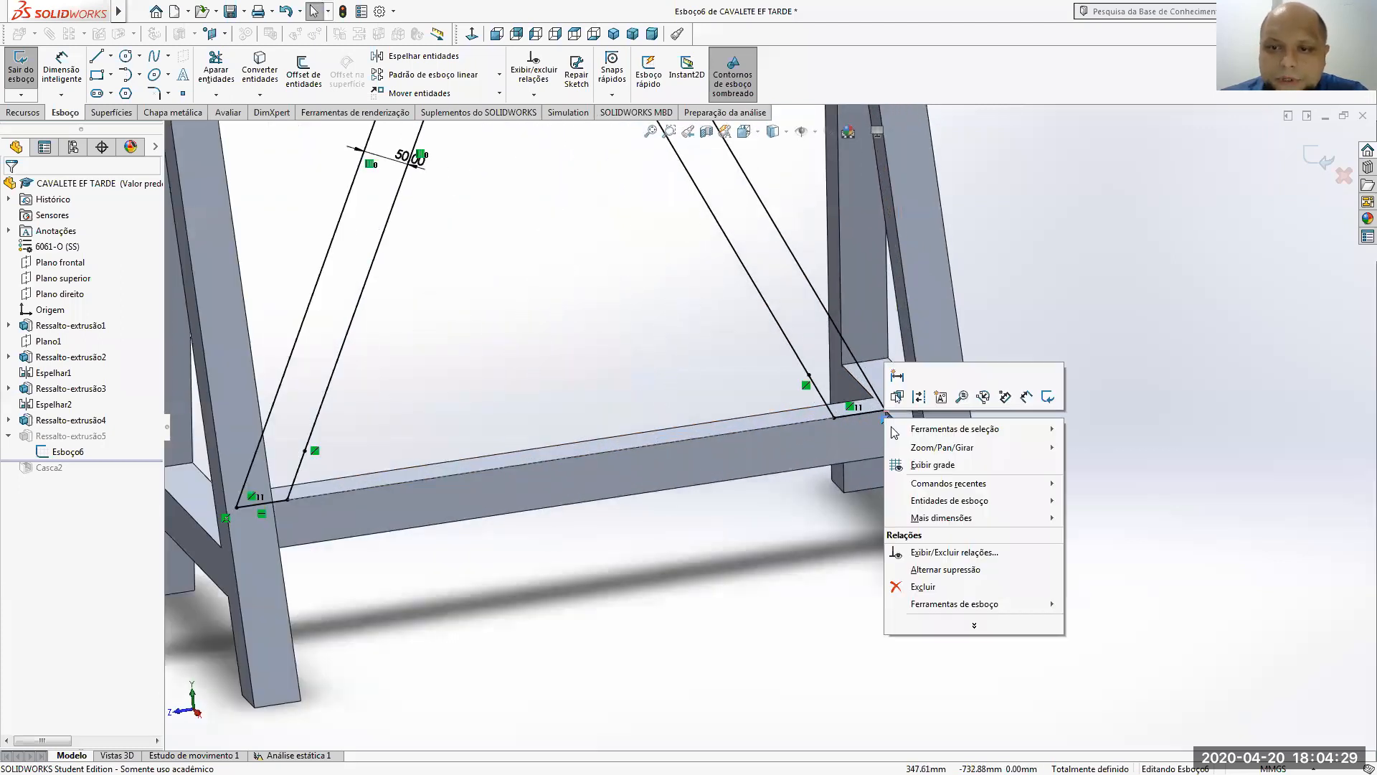
click(930, 587)
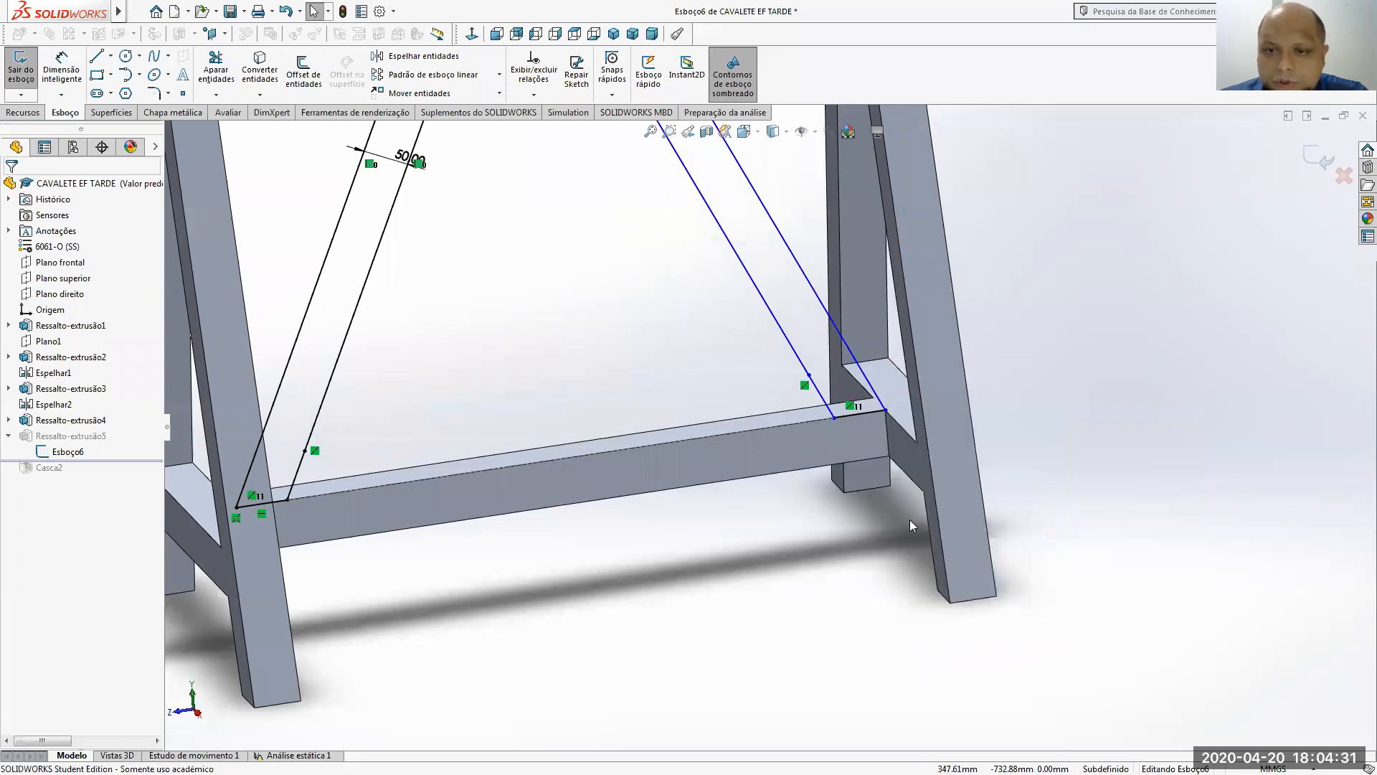
click(887, 412)
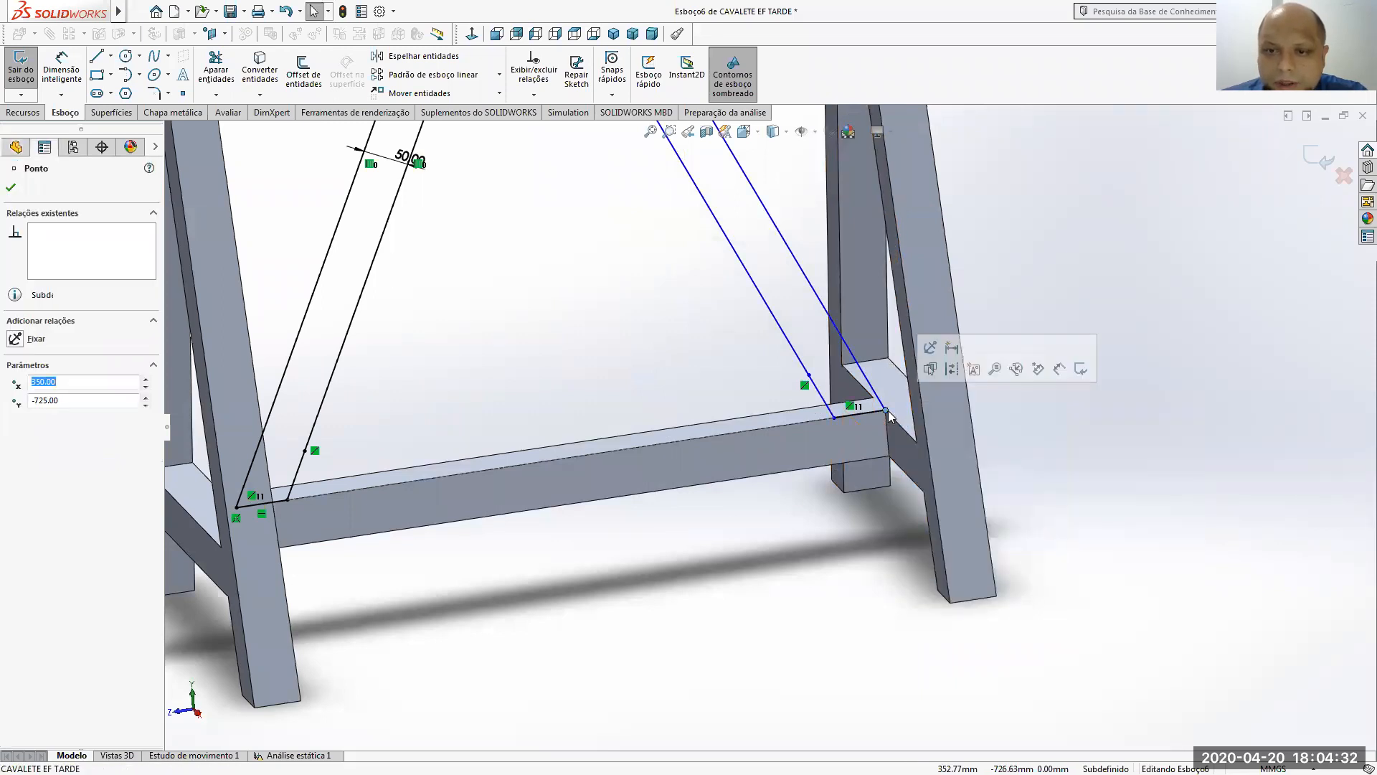
click(494, 35)
click(752, 136)
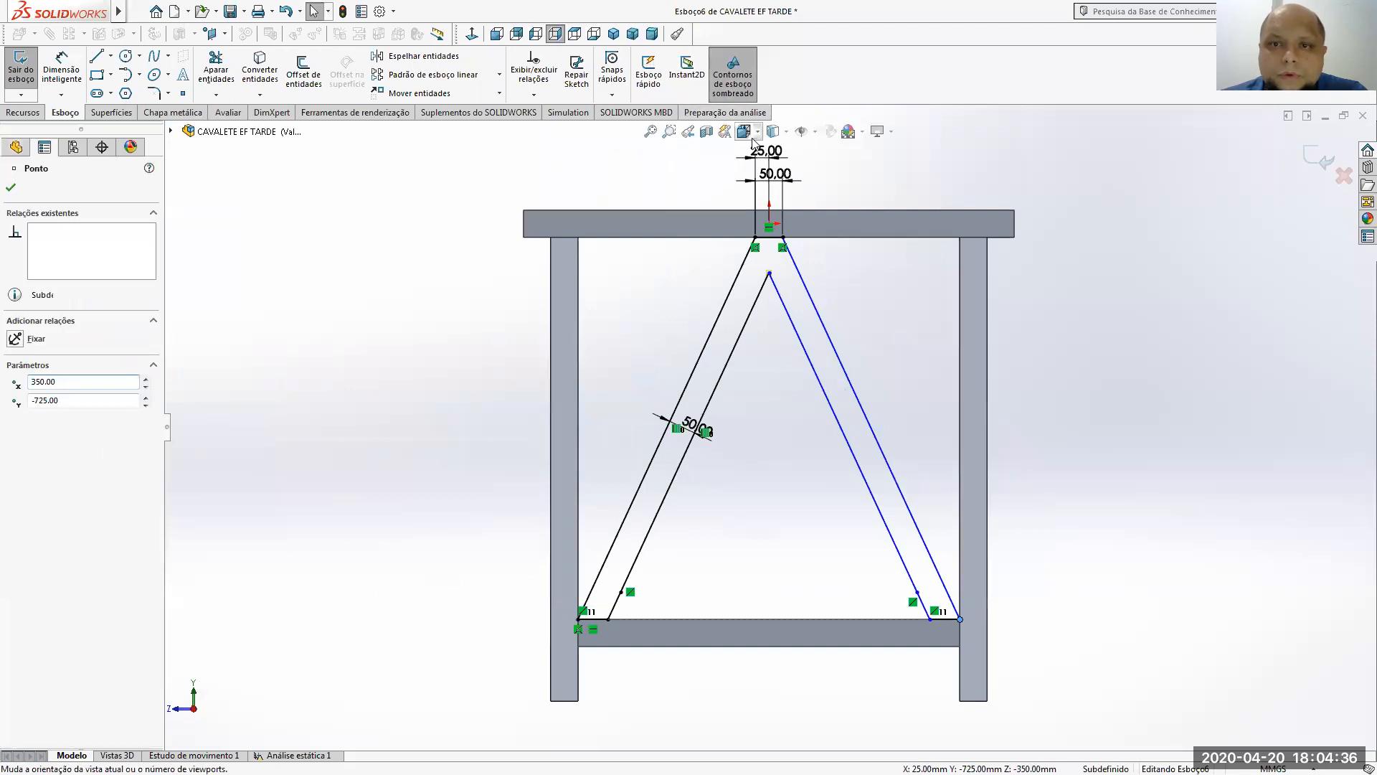
mouse_move(772, 133)
click(775, 209)
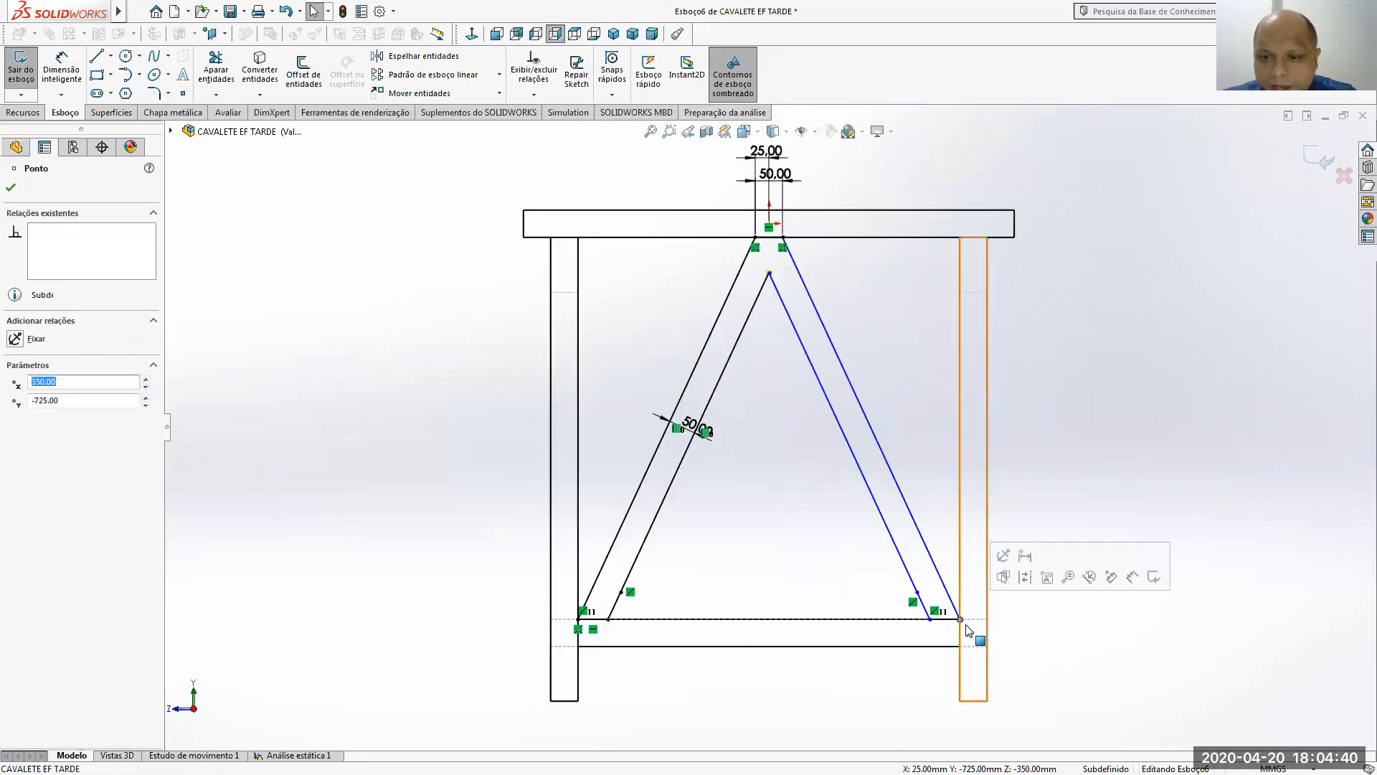
ctrl+click(988, 621)
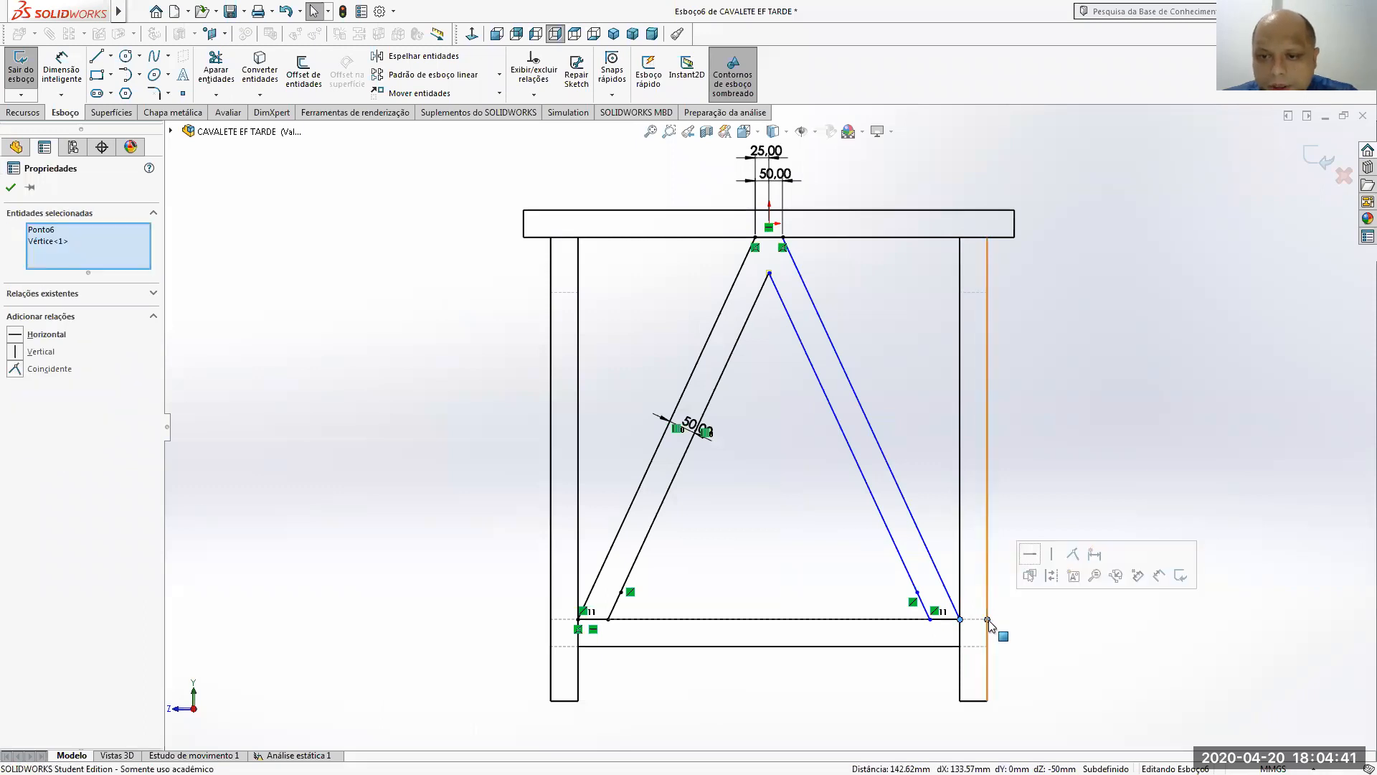
click(1069, 561)
click(1085, 485)
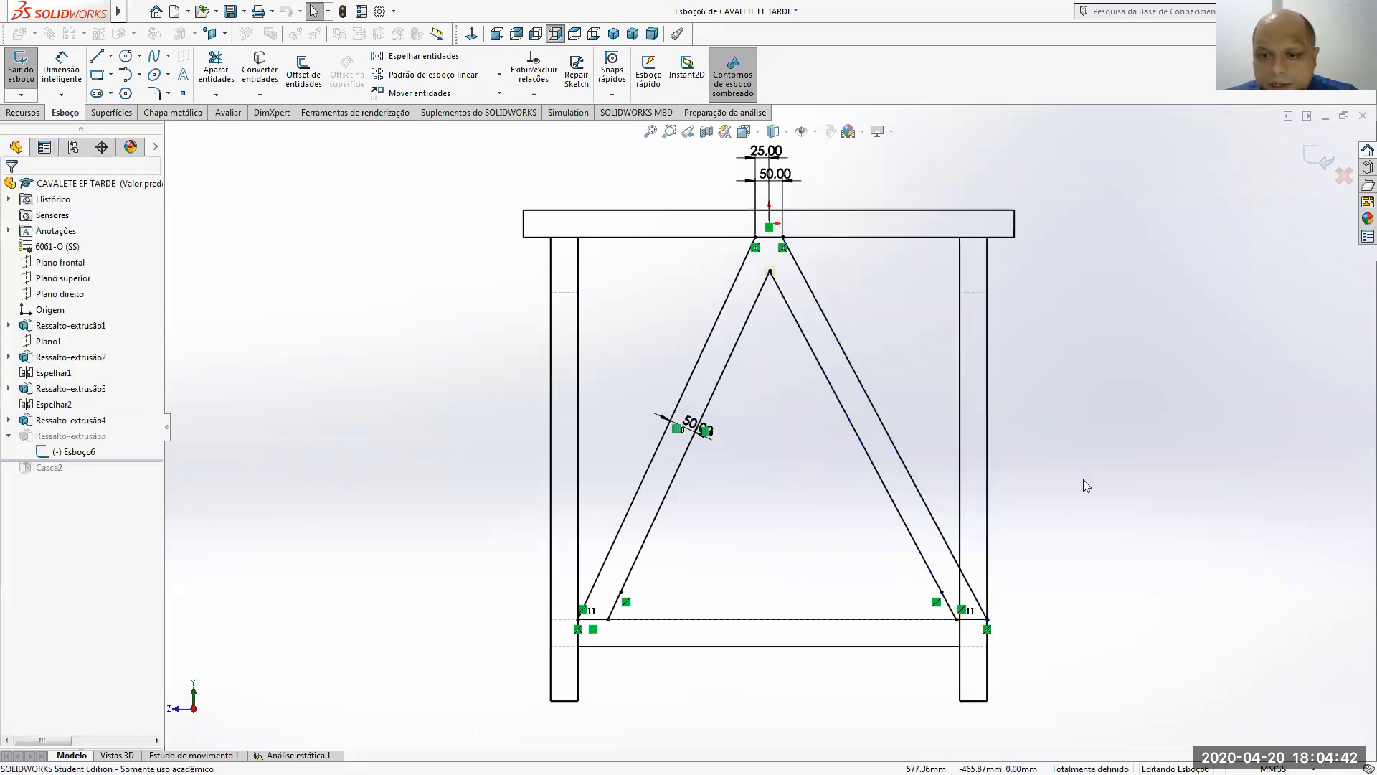
- Delete the coincident relation at the profile's lower left corner and make that corner coincident with the vertex on the left leg's outer edge
right_click(578, 632)
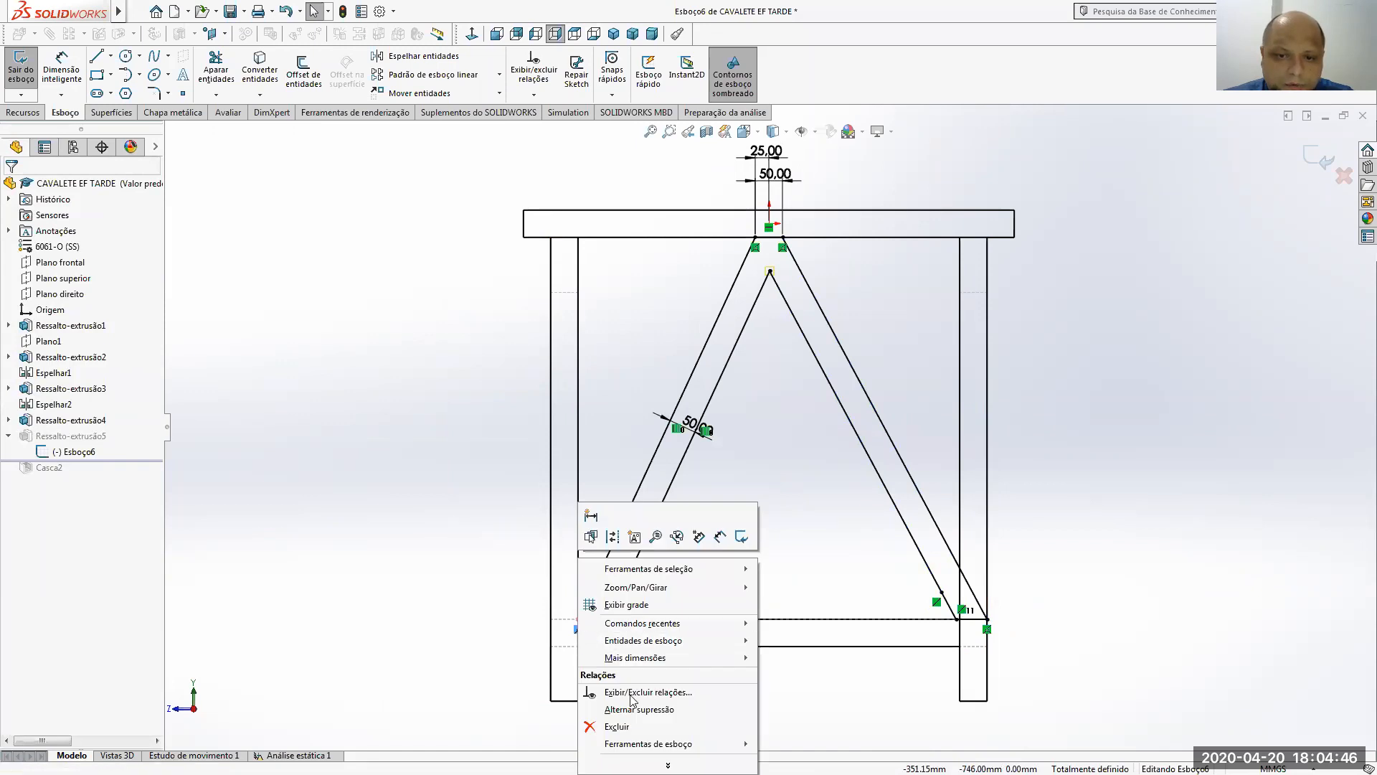
click(625, 726)
click(578, 619)
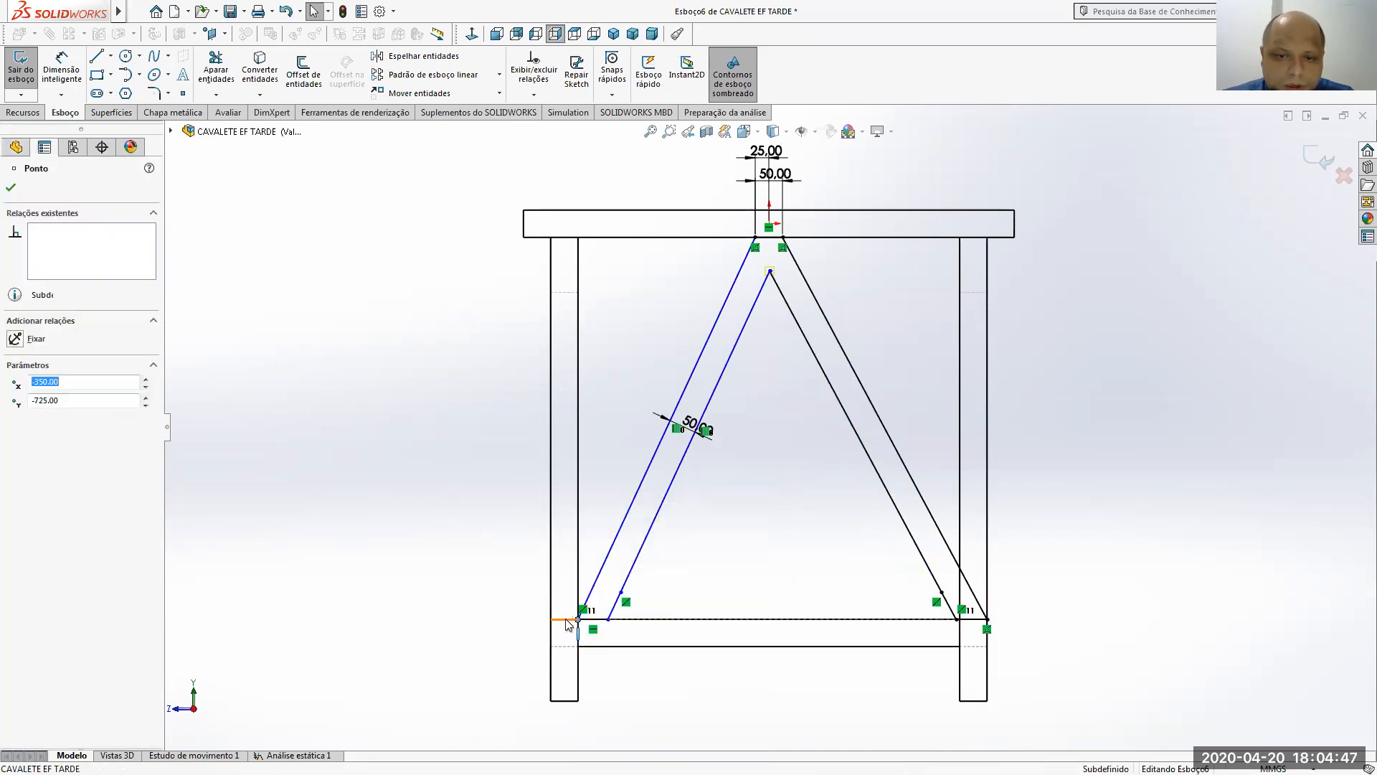
ctrl+click(552, 621)
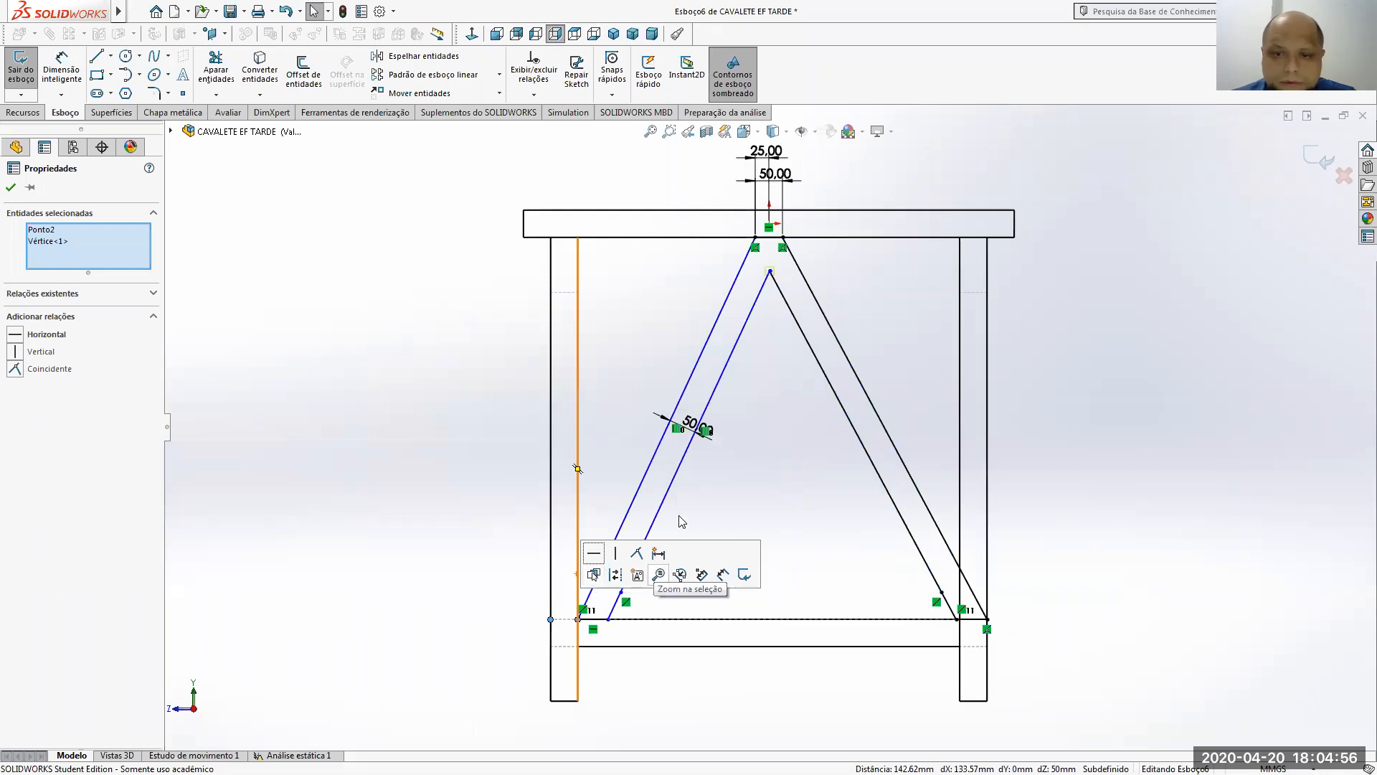
click(637, 553)
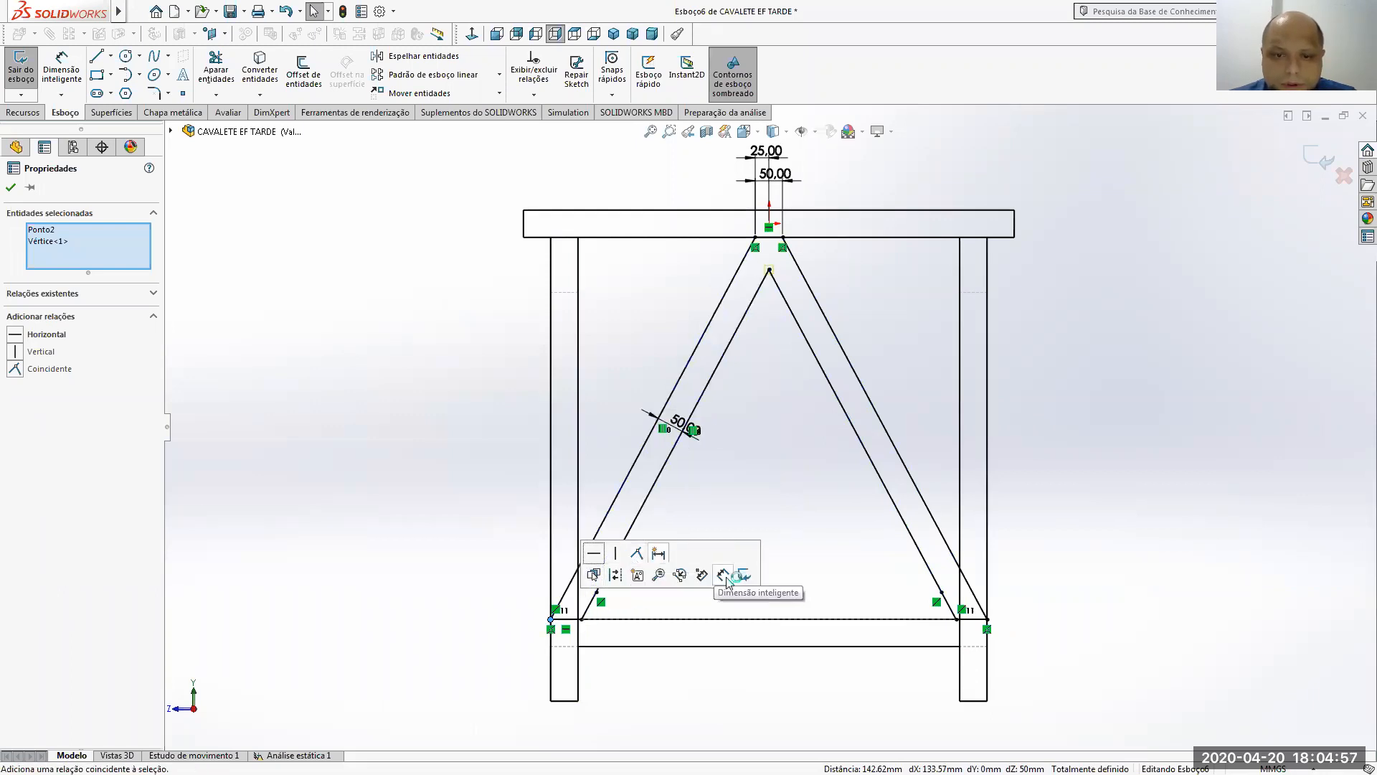
- Finish editing the inclined supports' sketch and roll the history forward past the shell Casca2
click(809, 524)
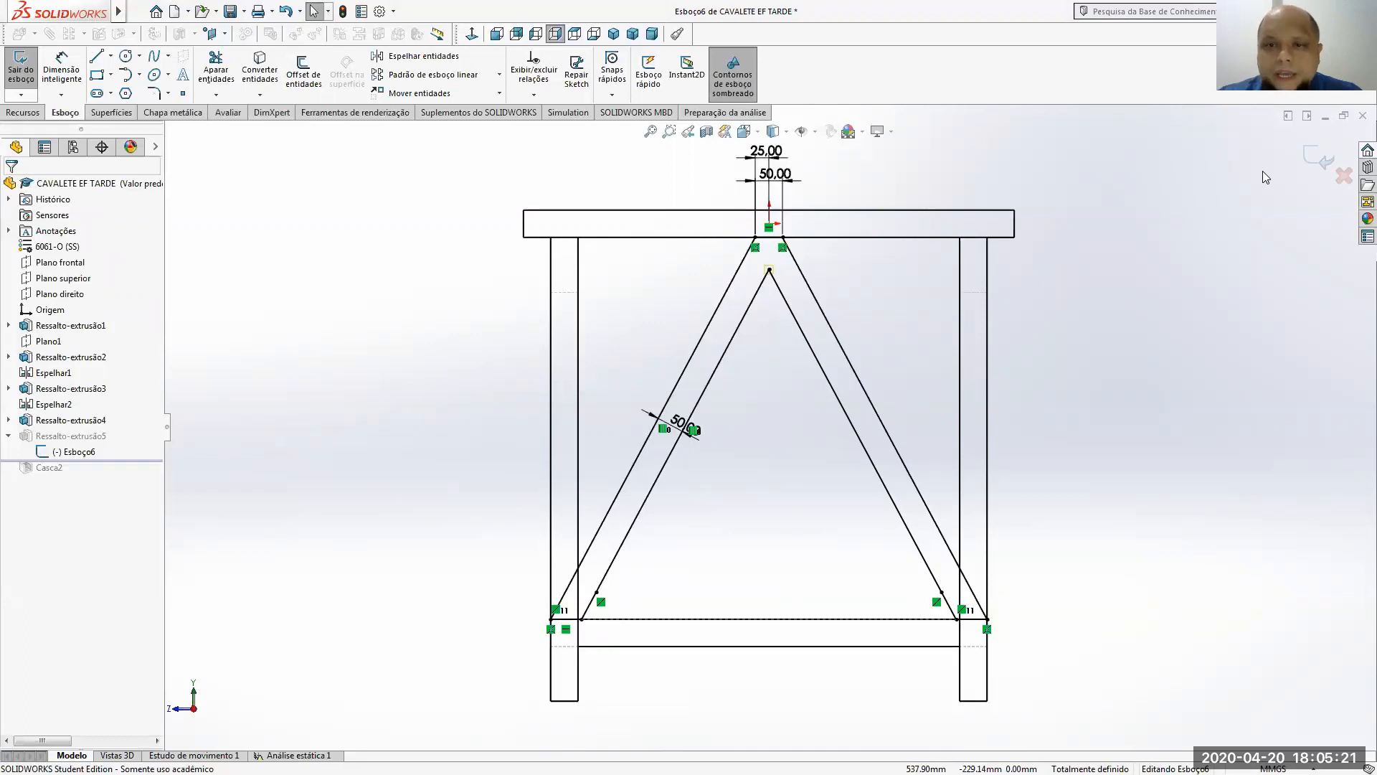
click(1319, 157)
click(773, 132)
click(775, 161)
key(ctrl+7)
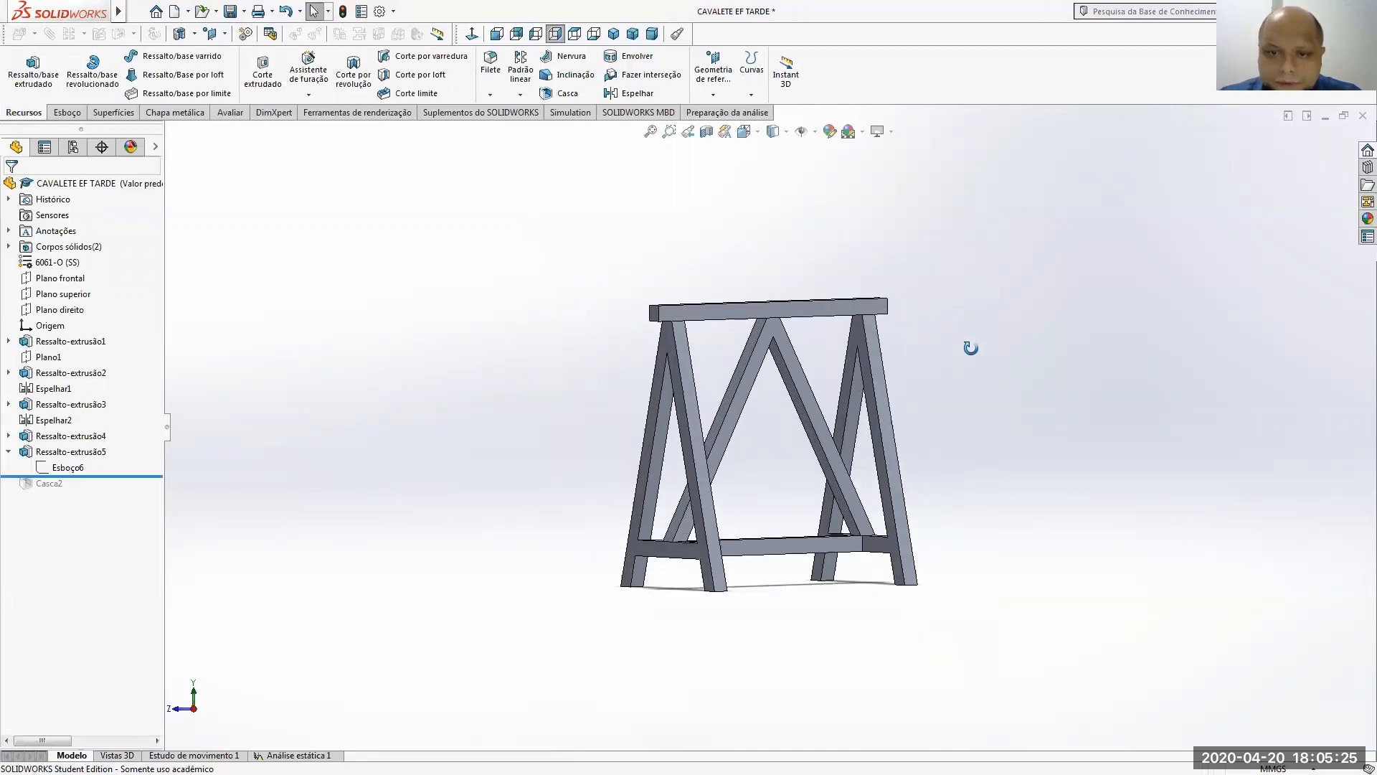
drag(93, 475, 97, 492)
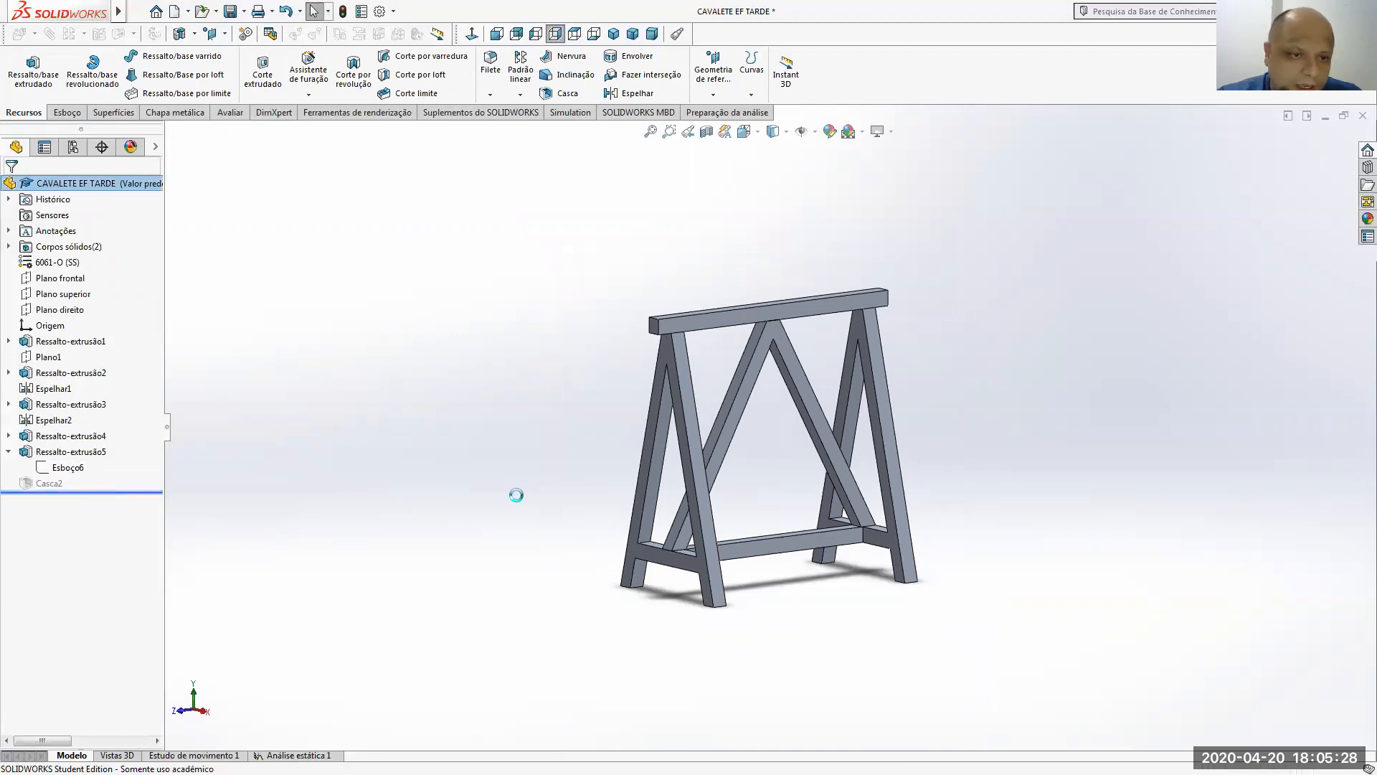
- Section the trestle on the front plane at a 180 mm offset and examine how the inclined supports meet the top beam
click(706, 131)
scroll(754, 401, down, 5)
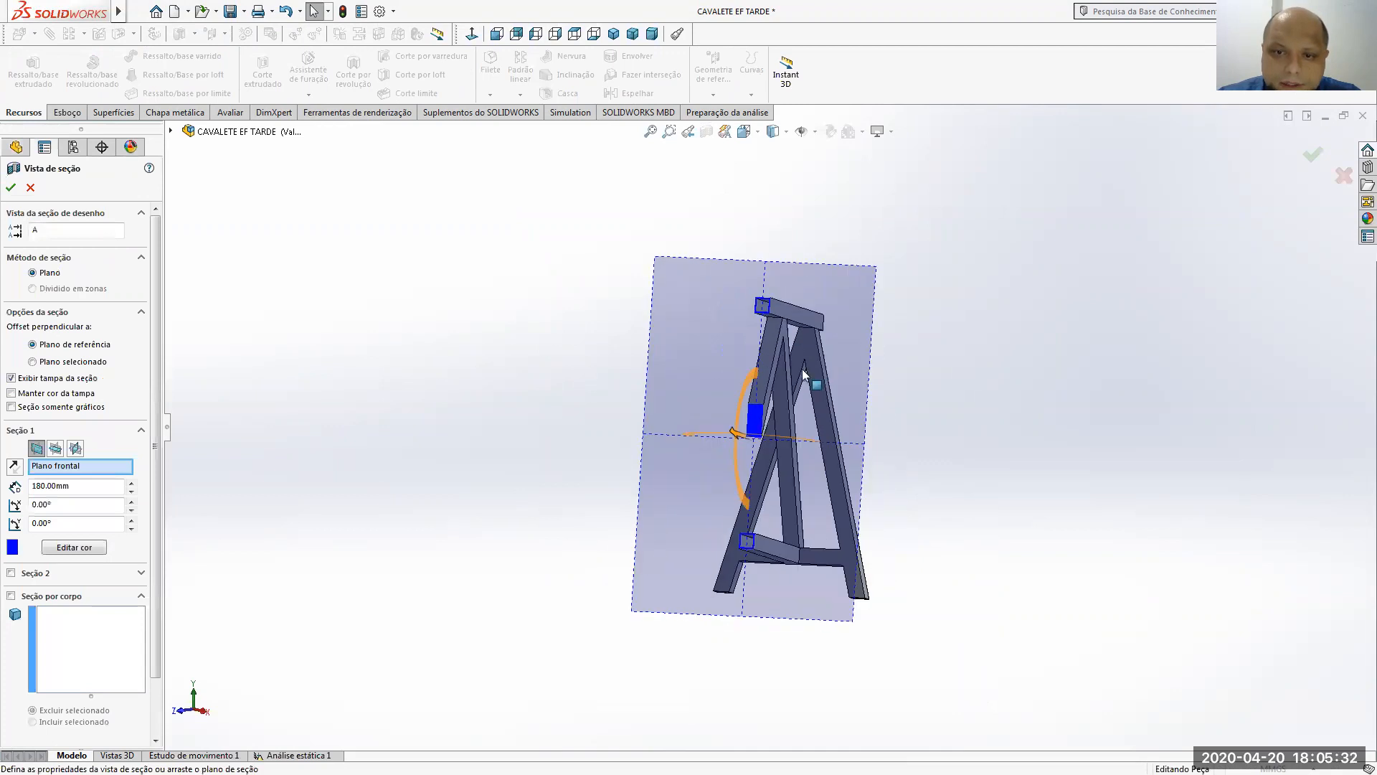
click(10, 187)
middle_drag(661, 230, 829, 219)
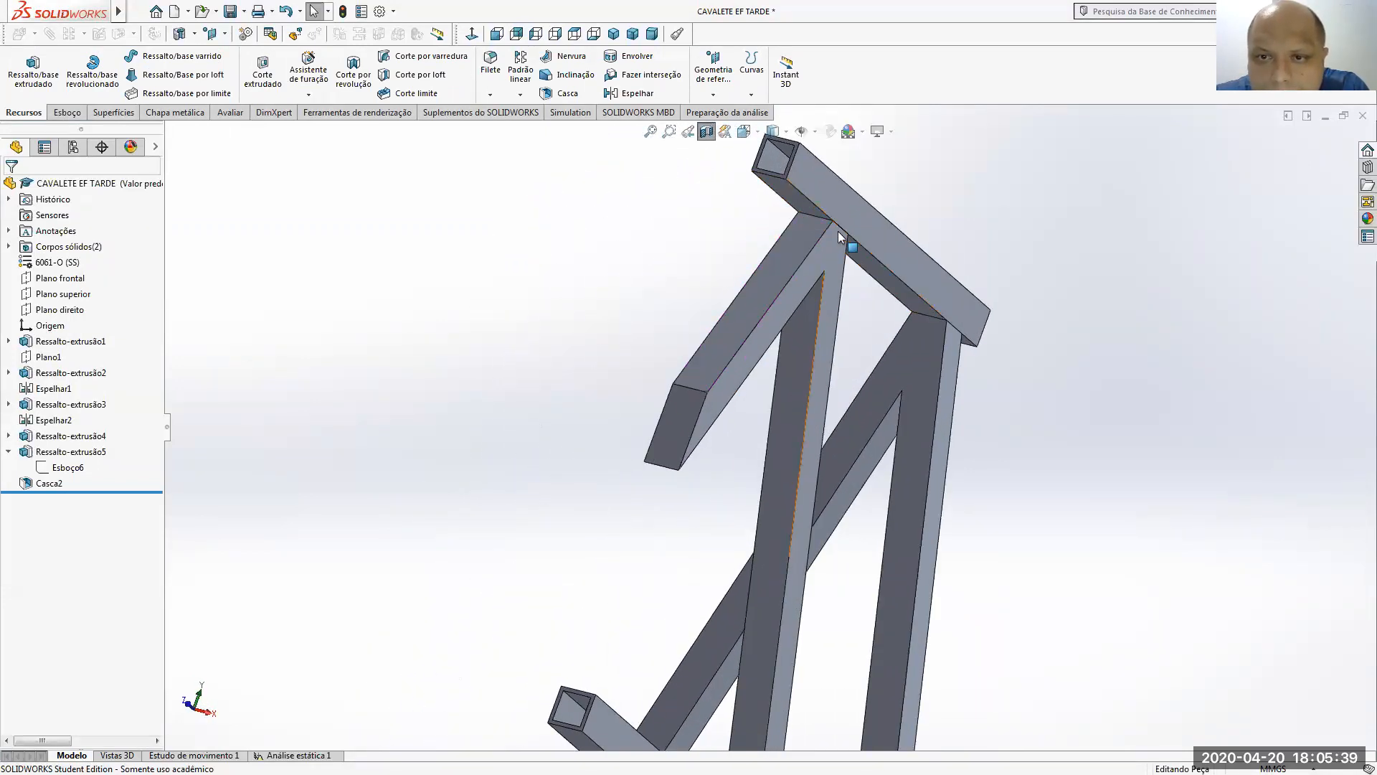
click(835, 232)
click(839, 222)
click(837, 236)
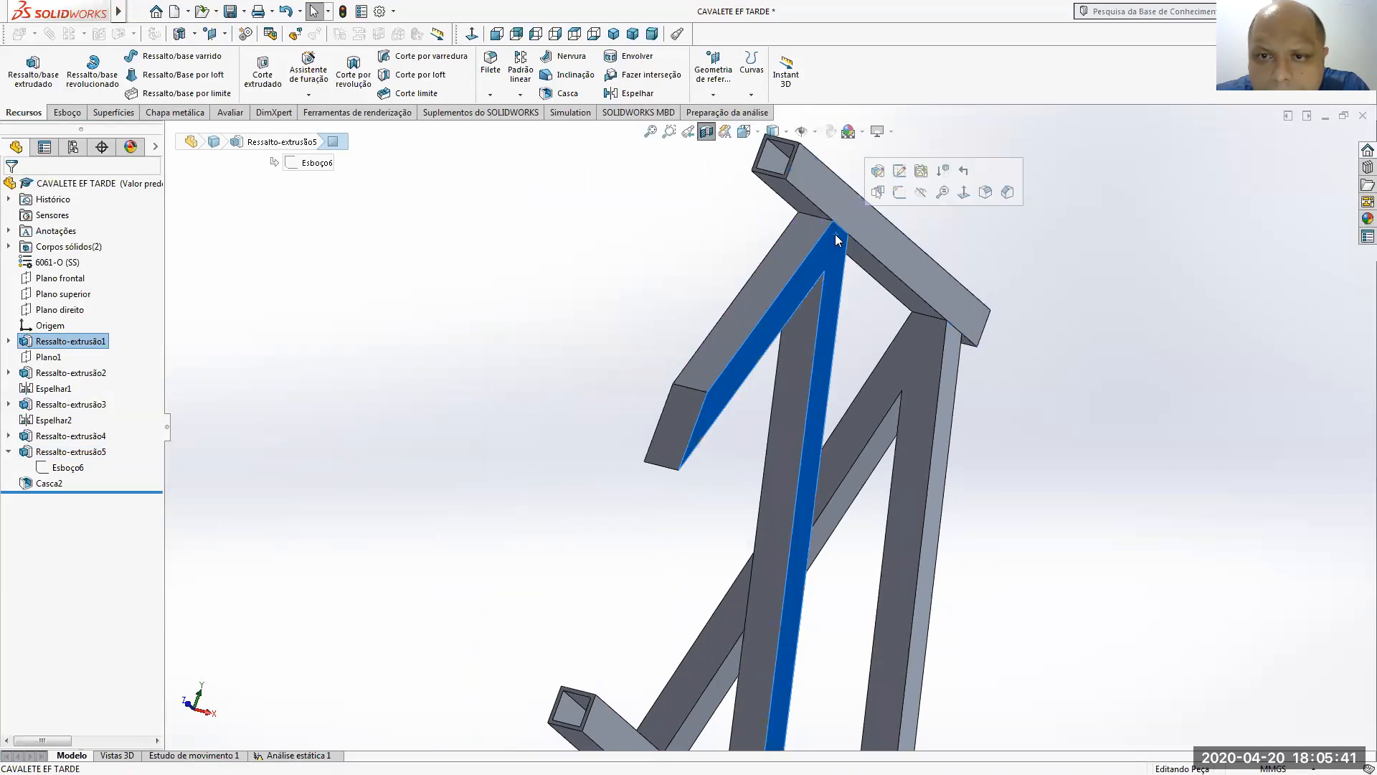
click(369, 252)
- Roll the history back before the shell Casca2 and turn off the section view
drag(78, 489, 78, 475)
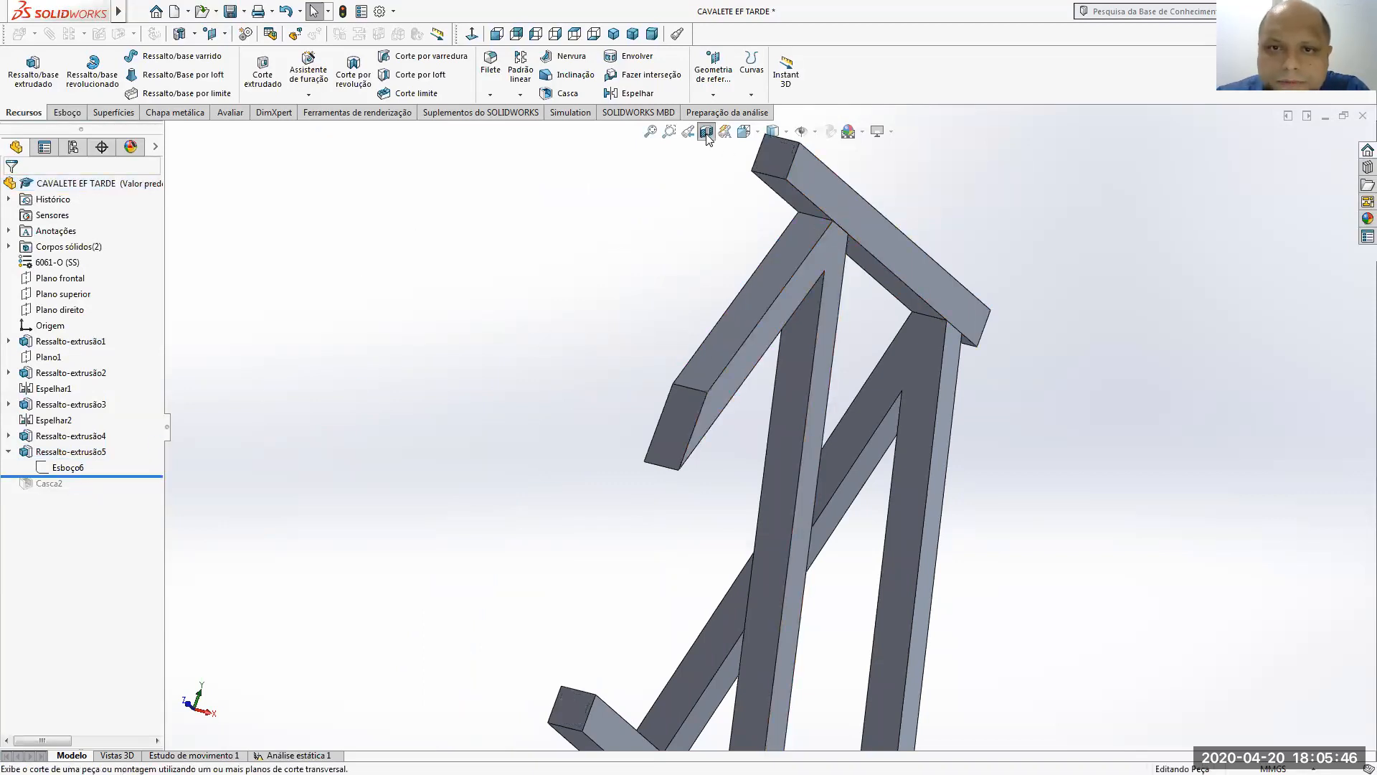
click(707, 135)
scroll(663, 291, up, 3)
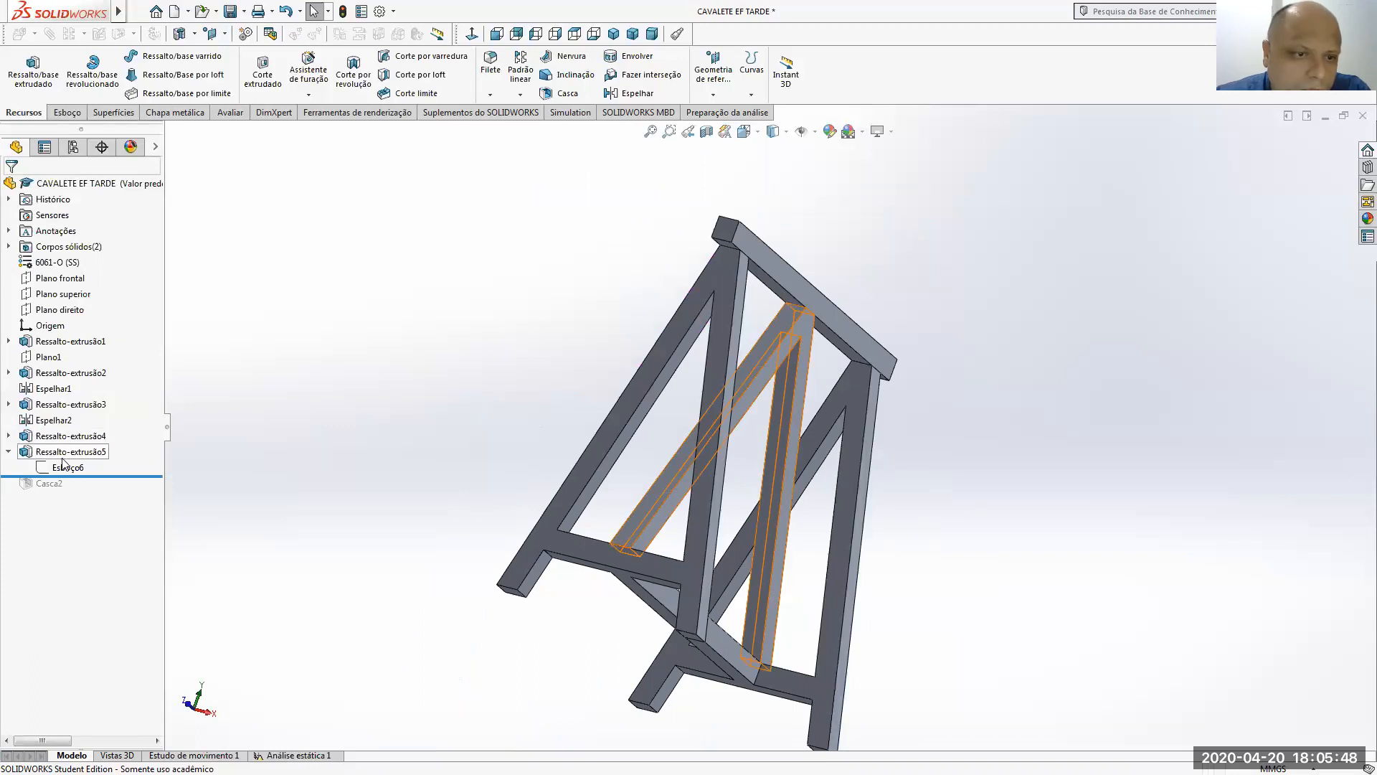
- Reopen the inclined supports' sketch Esboço6 to examine its profile against the frame, and leave it without saving changes
right_click(66, 464)
click(76, 417)
mouse_move(832, 309)
middle_down()
mouse_move(728, 195)
mouse_move(645, 183)
mouse_move(624, 200)
mouse_move(651, 213)
middle_up()
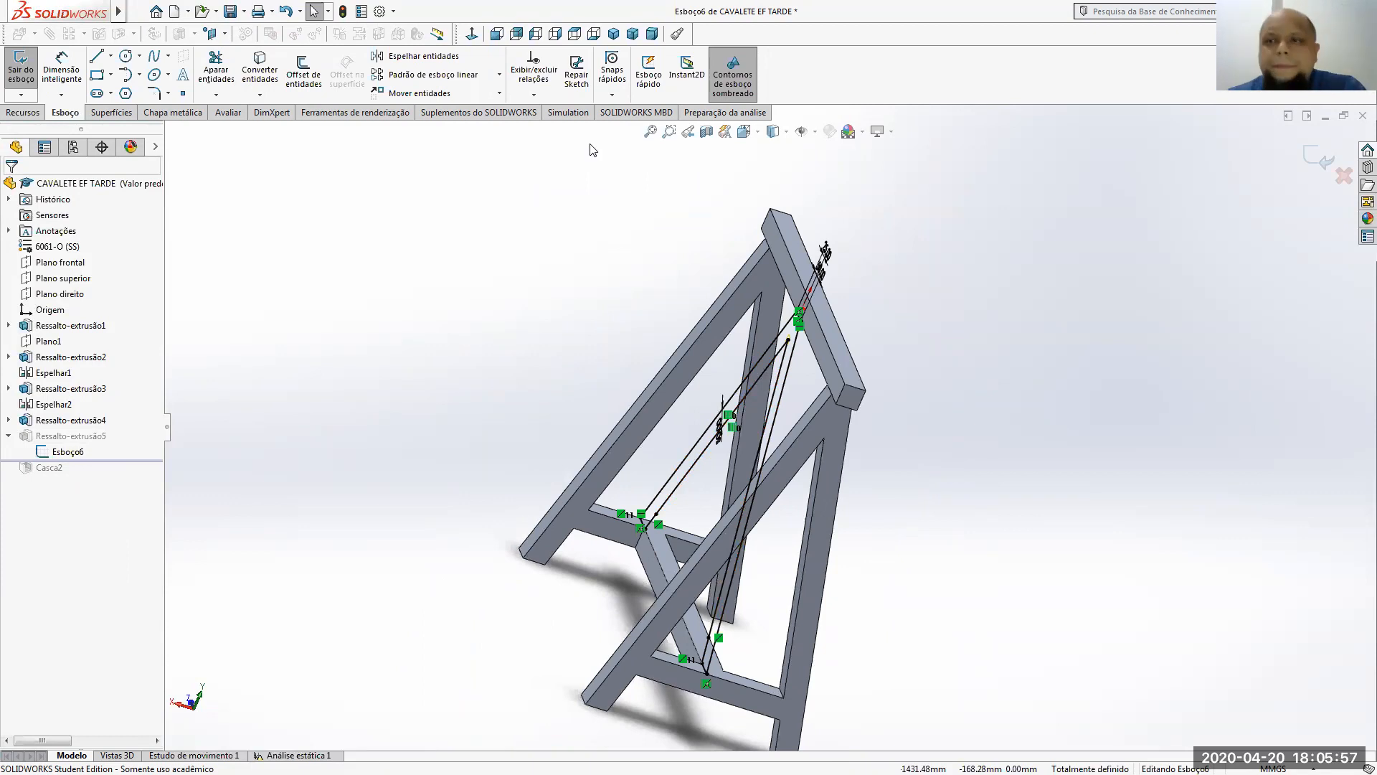
key(ctrl+8)
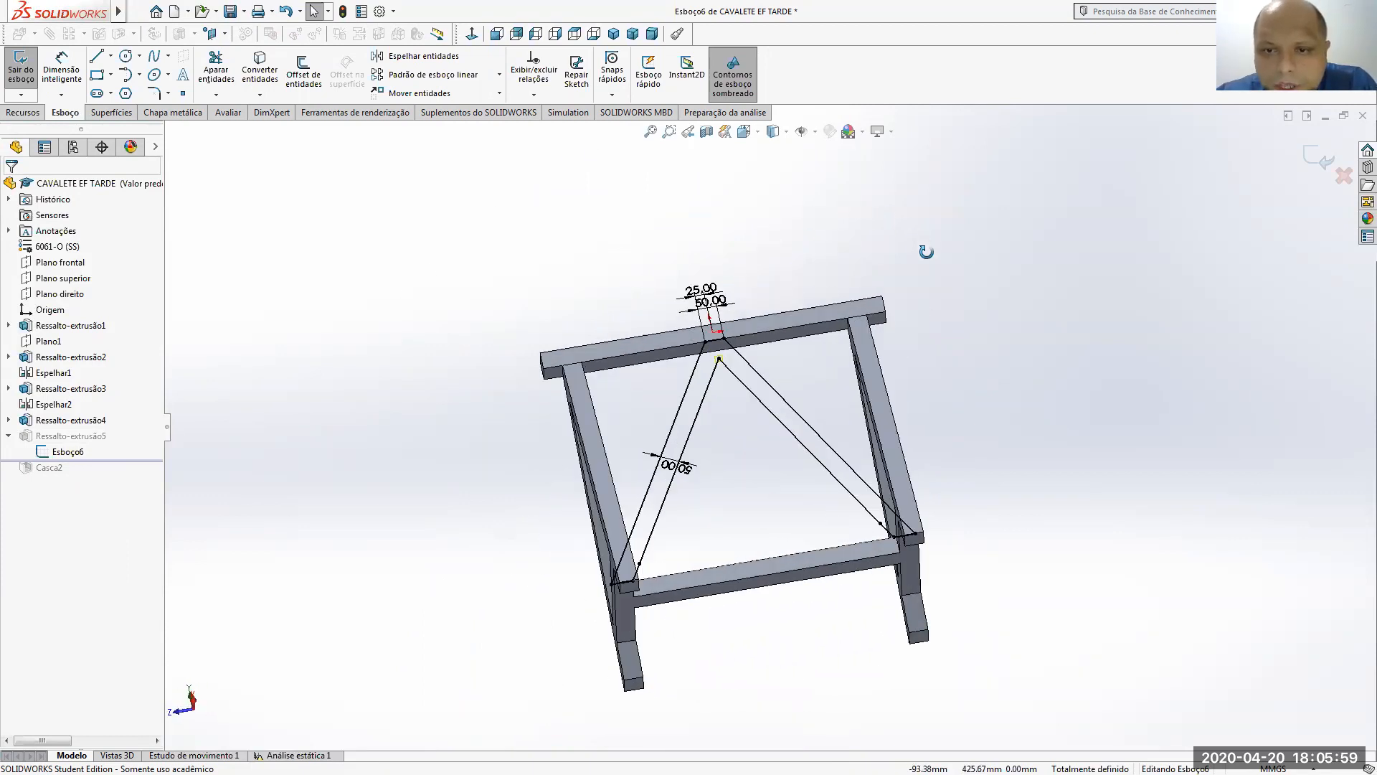
click(1344, 179)
click(720, 407)
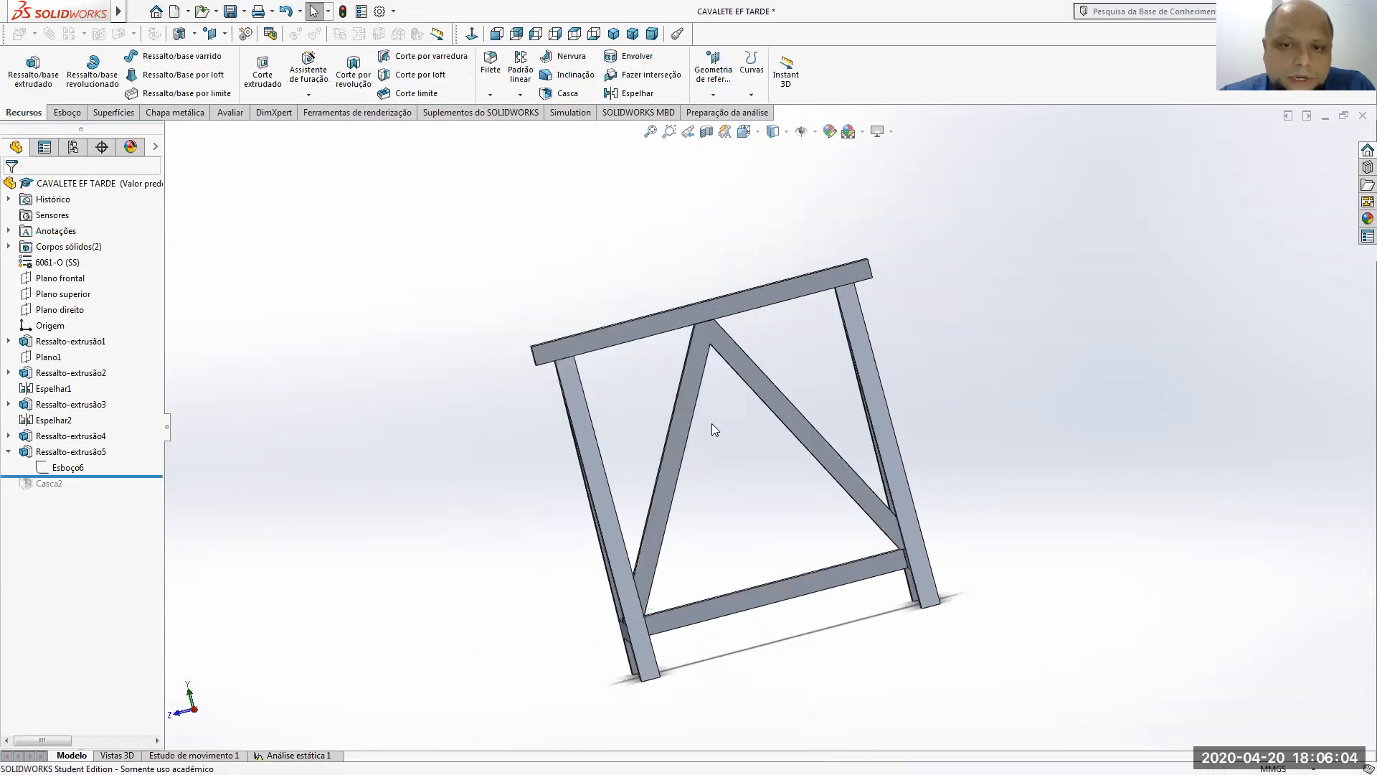
- Delete the inclined supports' extrusion Ressalto-extrusão5 and its sketch Esboço6
right_click(70, 451)
click(101, 562)
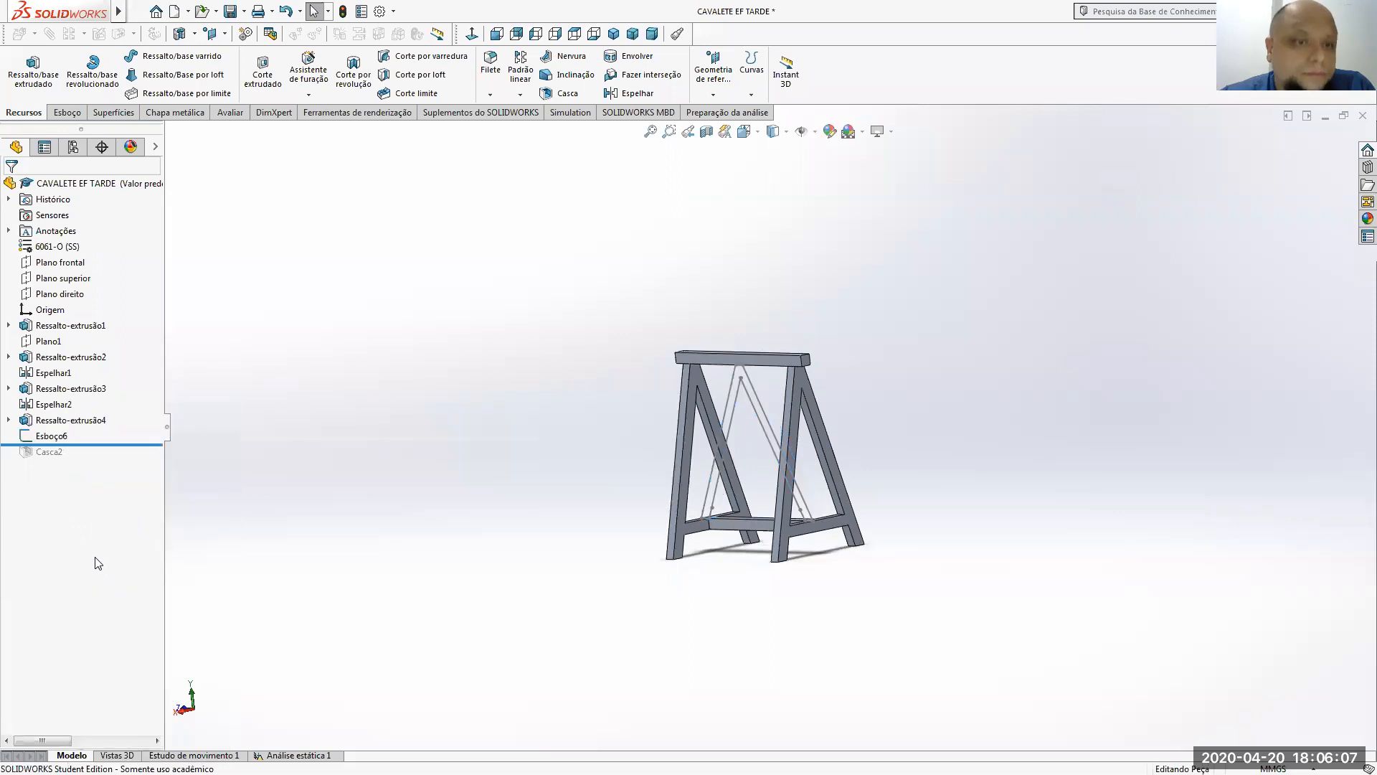
right_click(62, 437)
click(108, 542)
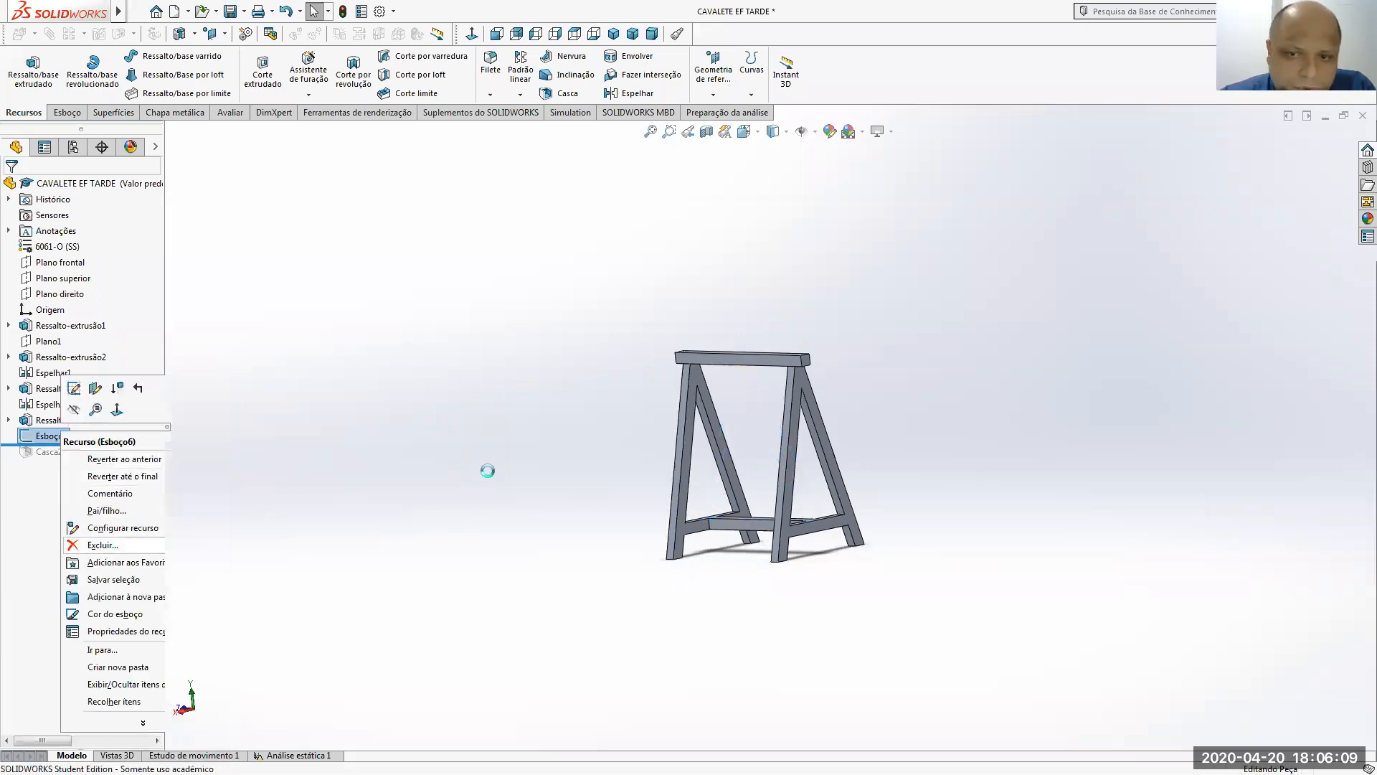
middle_drag(545, 476, 172, 464)
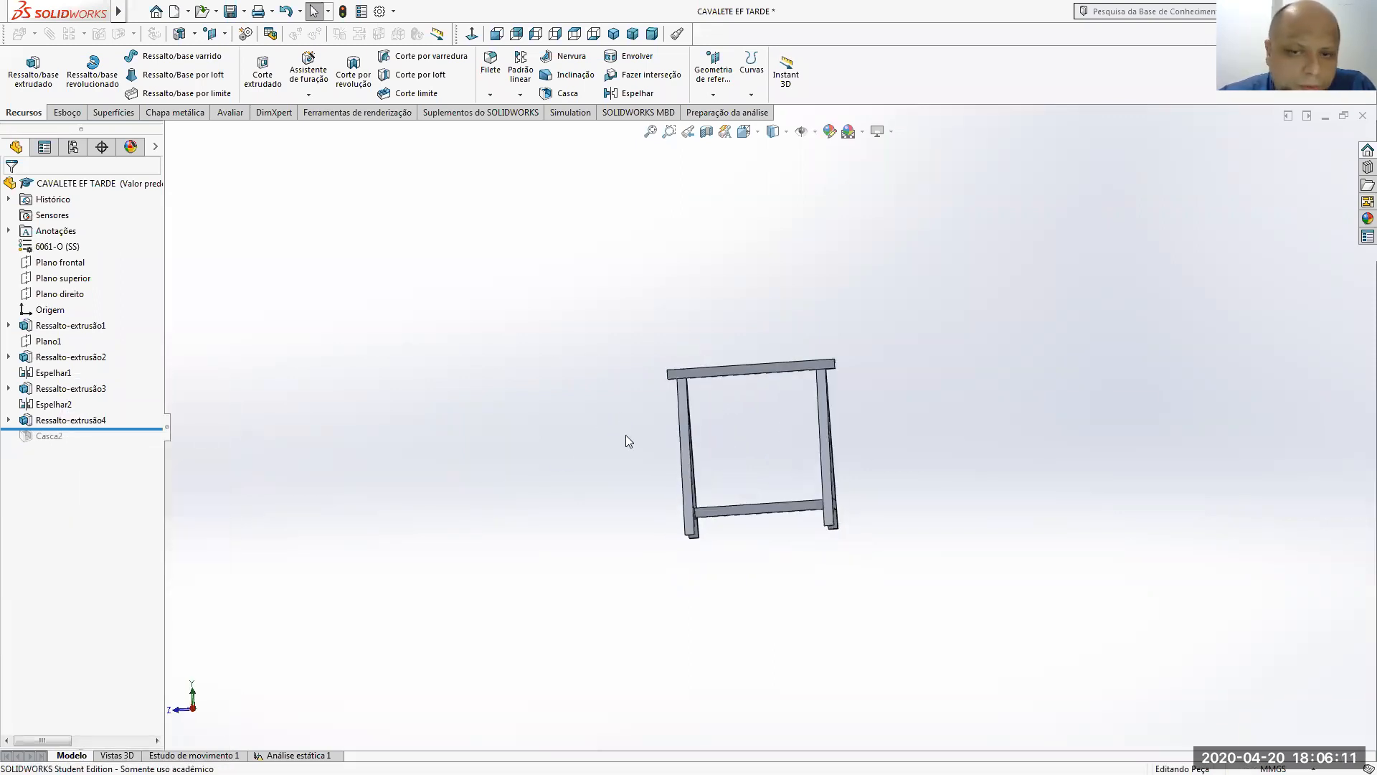
- Roll the history forward past Casca2 and examine the shelled frame from its open leg ends and in isometric view
drag(166, 429, 165, 446)
middle_drag(742, 373, 881, 18)
scroll(690, 388, down, 6)
middle_drag(852, 412, 788, 71)
click(756, 133)
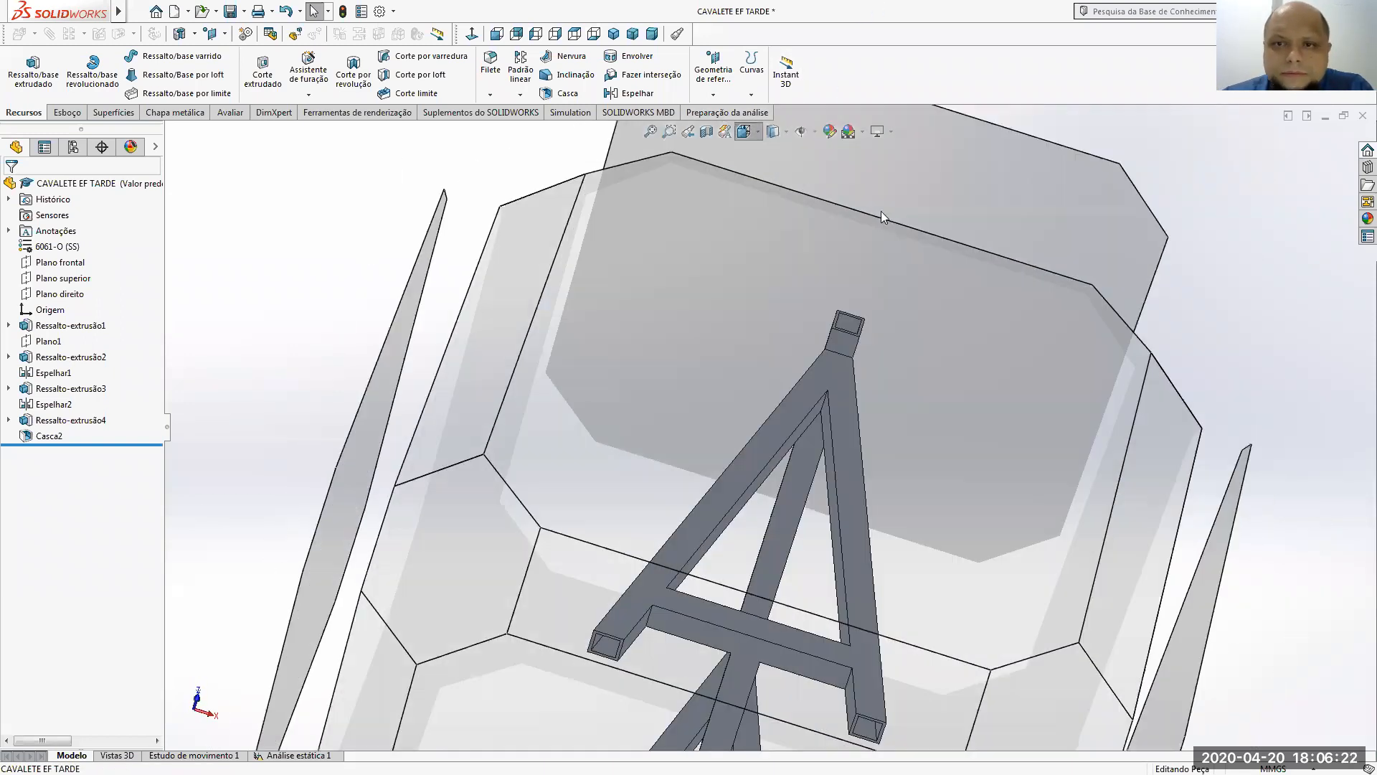
click(826, 172)
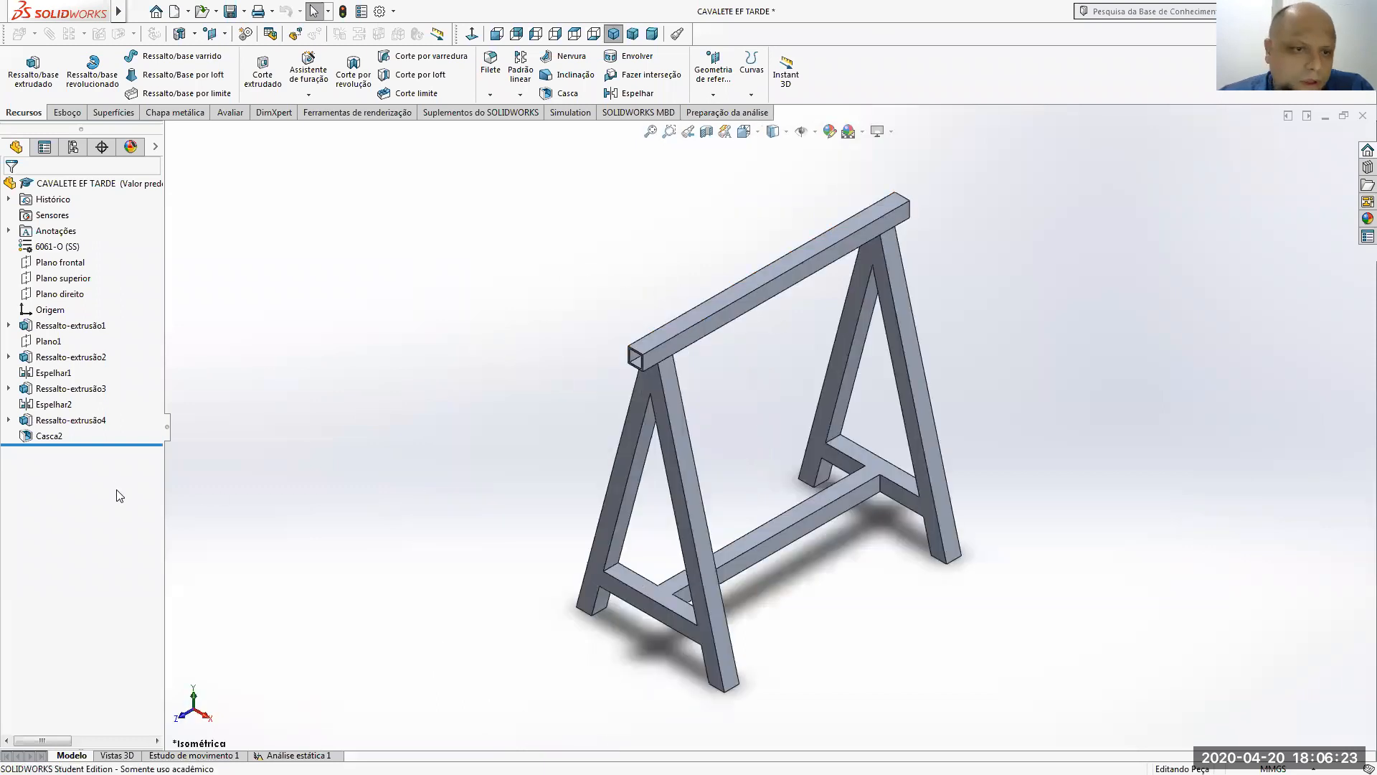
- Roll the history back before Casca2 and start a sketch on the top beam's long side face, viewed normal to it
drag(107, 444, 116, 427)
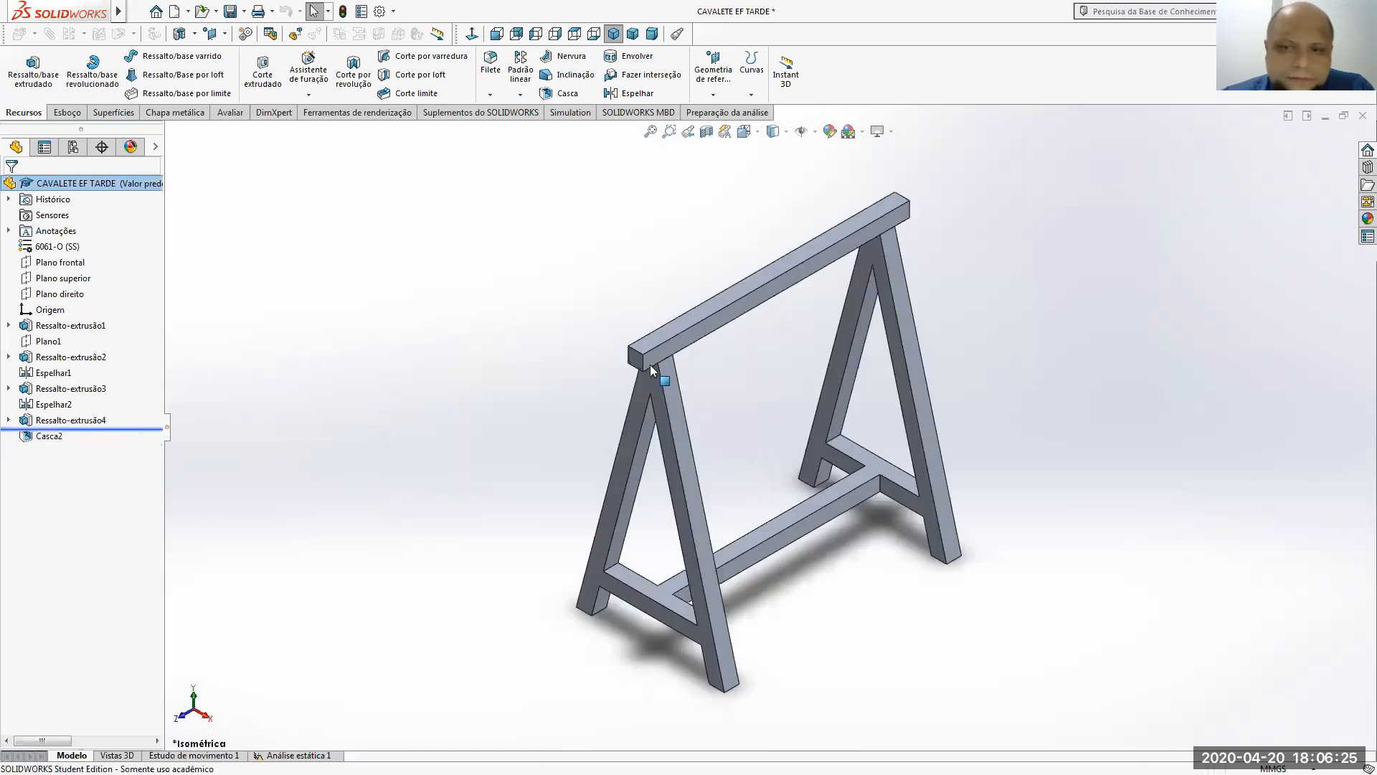
right_click(744, 304)
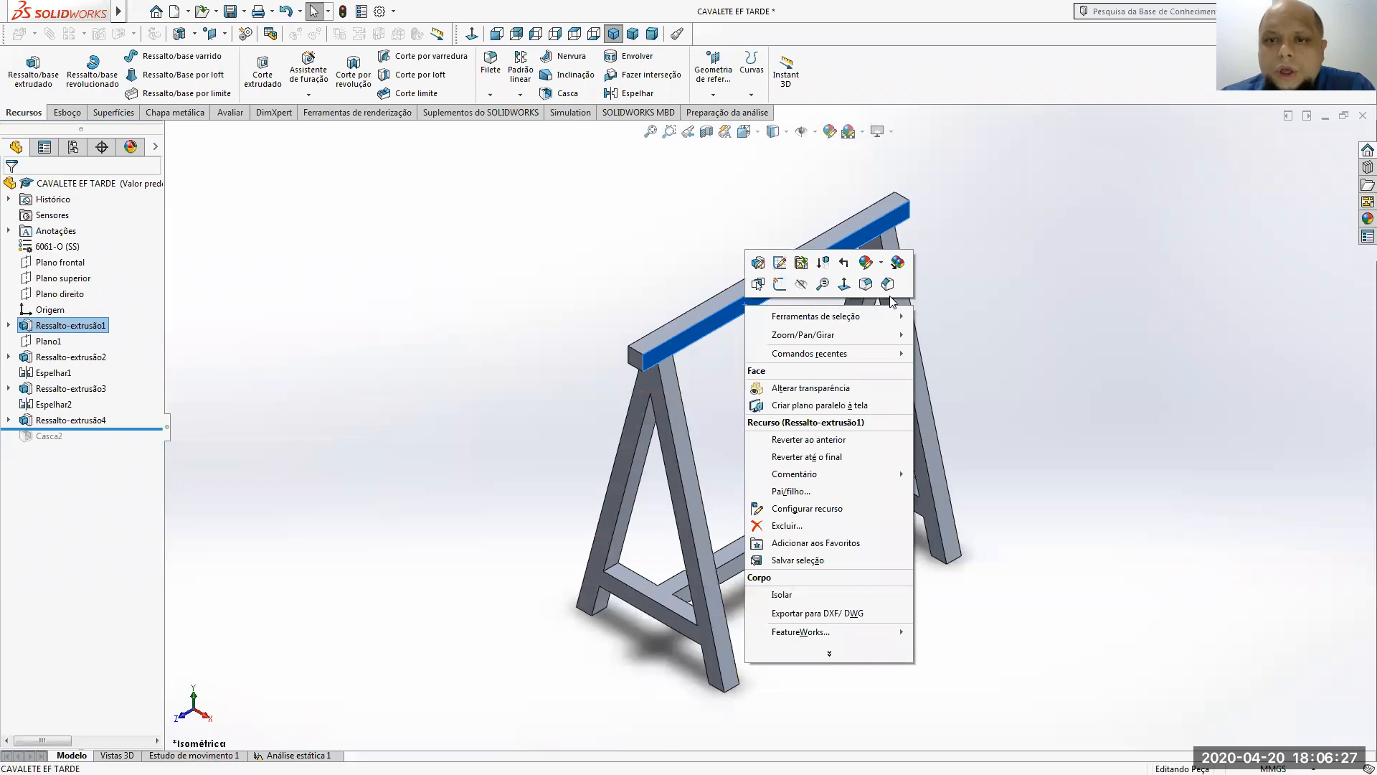
click(844, 284)
click(65, 112)
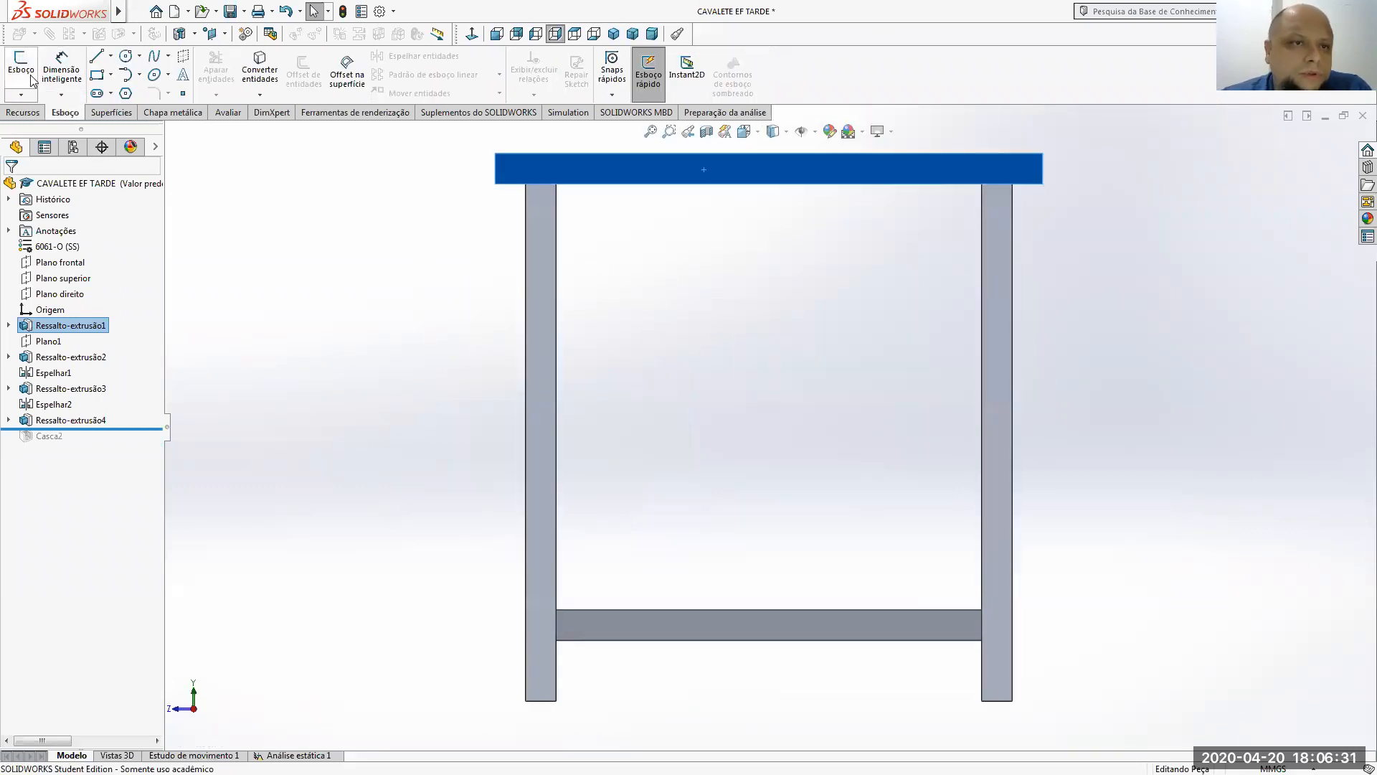
click(30, 76)
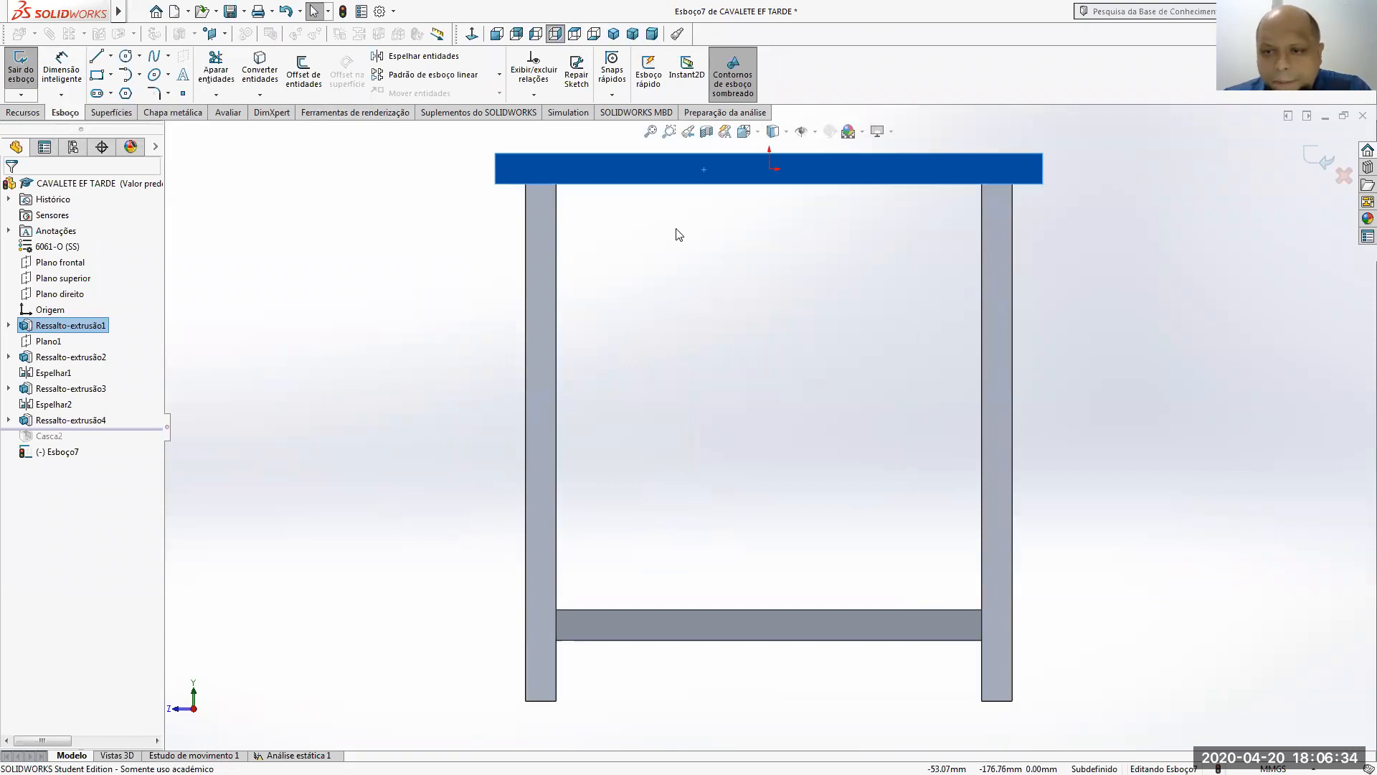
- Sketch a vertical rectangle about 136 mm wide and 700 mm tall from the top beam's underside to the lower brace's upper edge
click(97, 75)
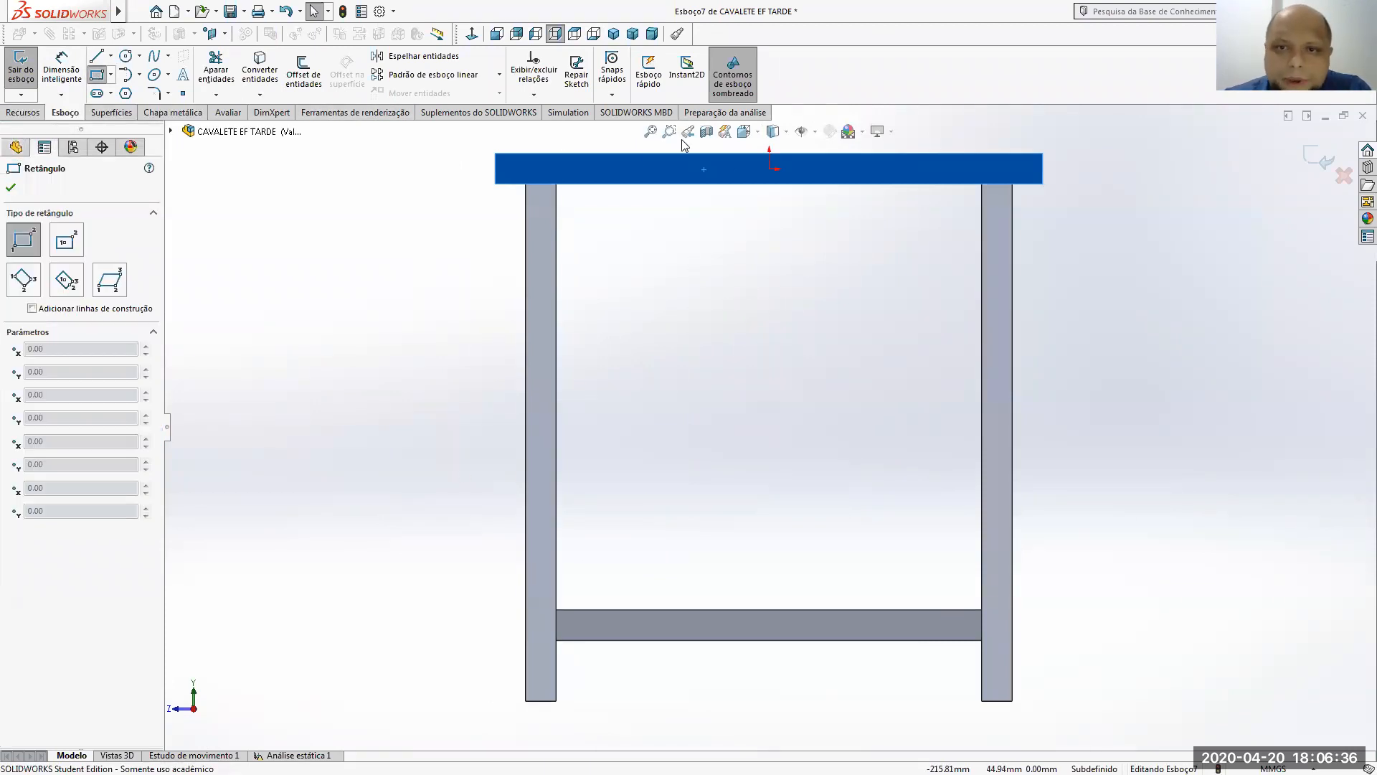
click(736, 185)
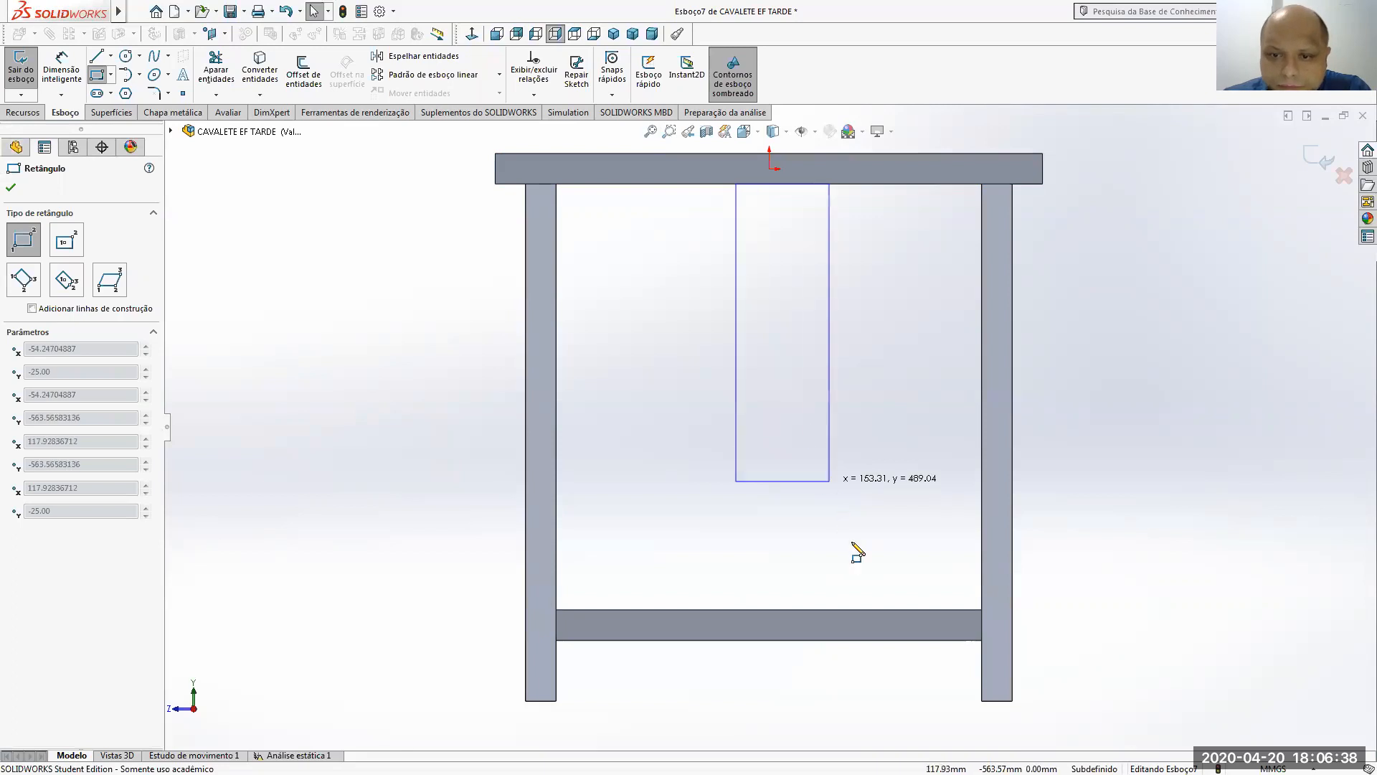
click(819, 609)
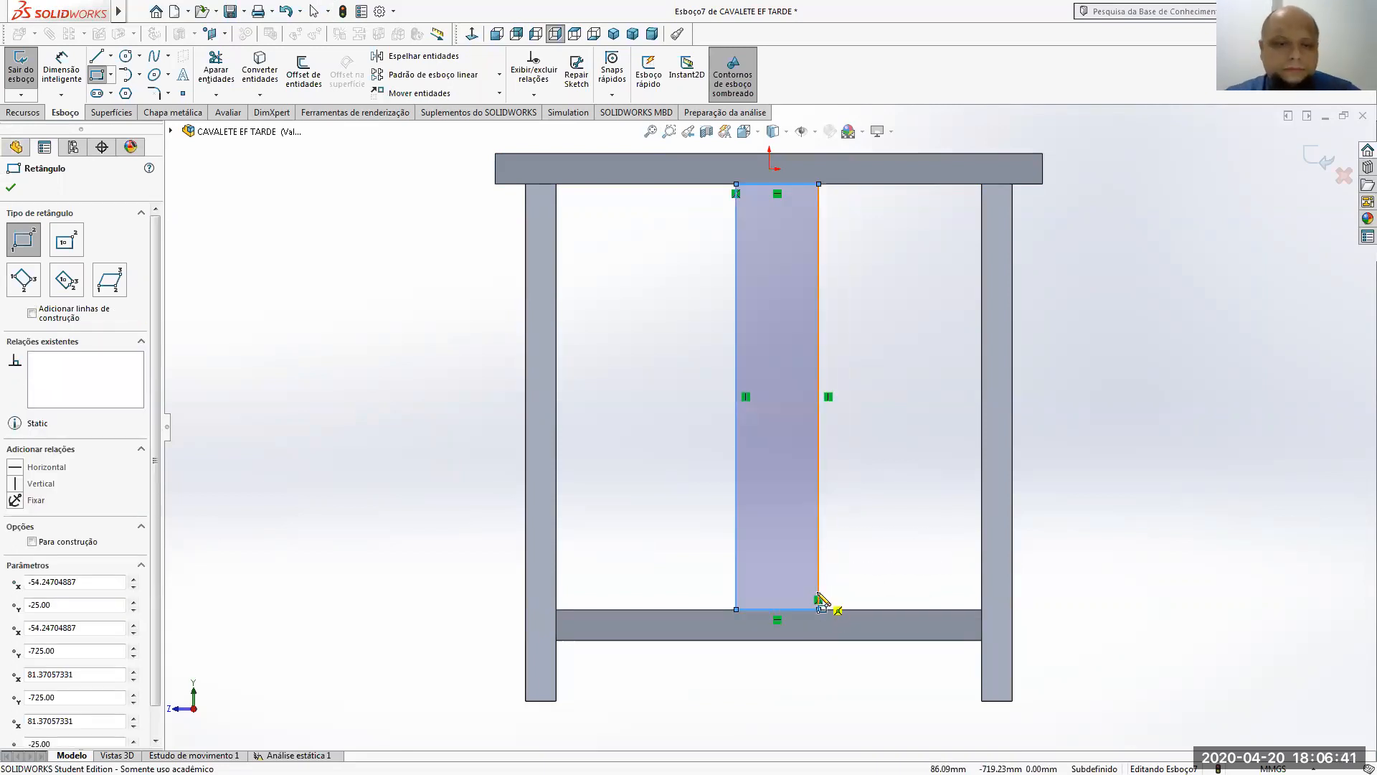
- Dimension the width of the vertical rectangle as 50 mm
click(61, 72)
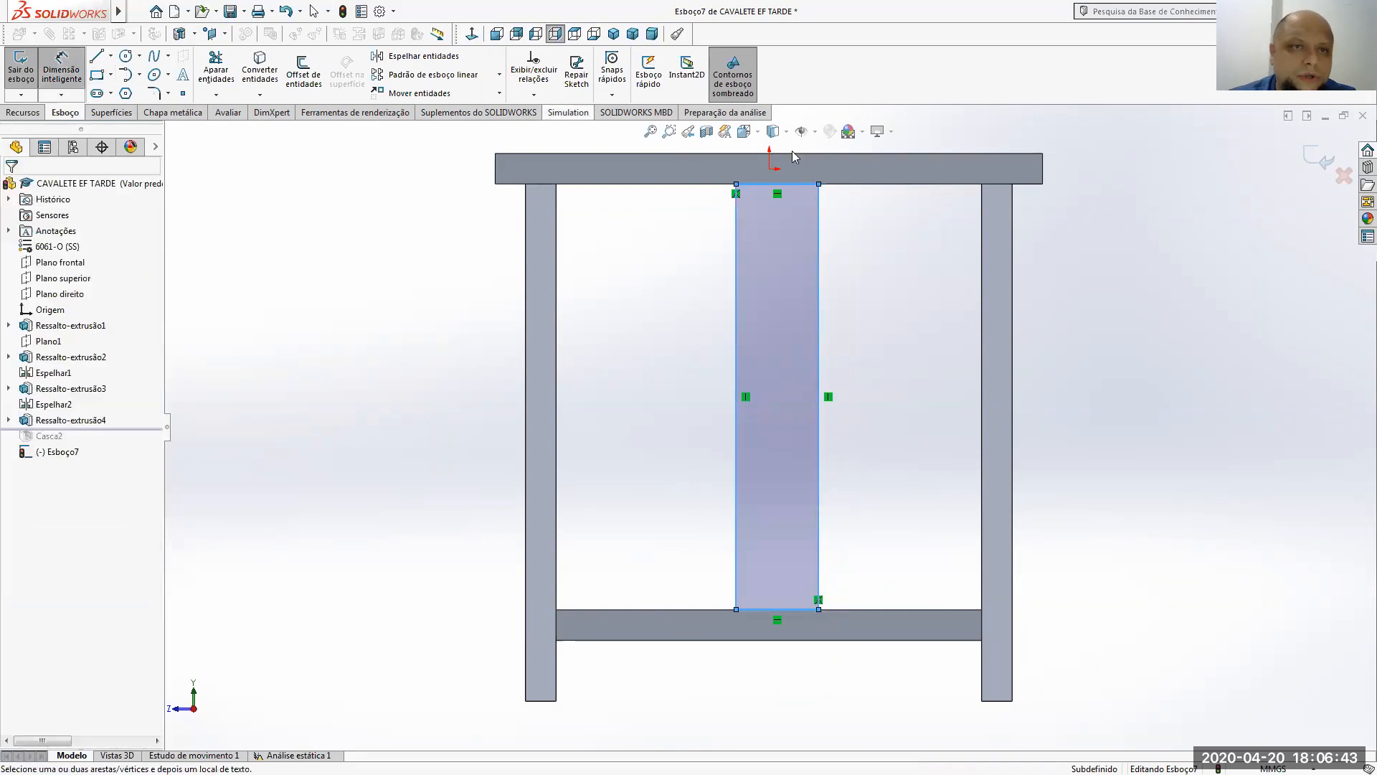
click(802, 188)
key(z)
click(793, 211)
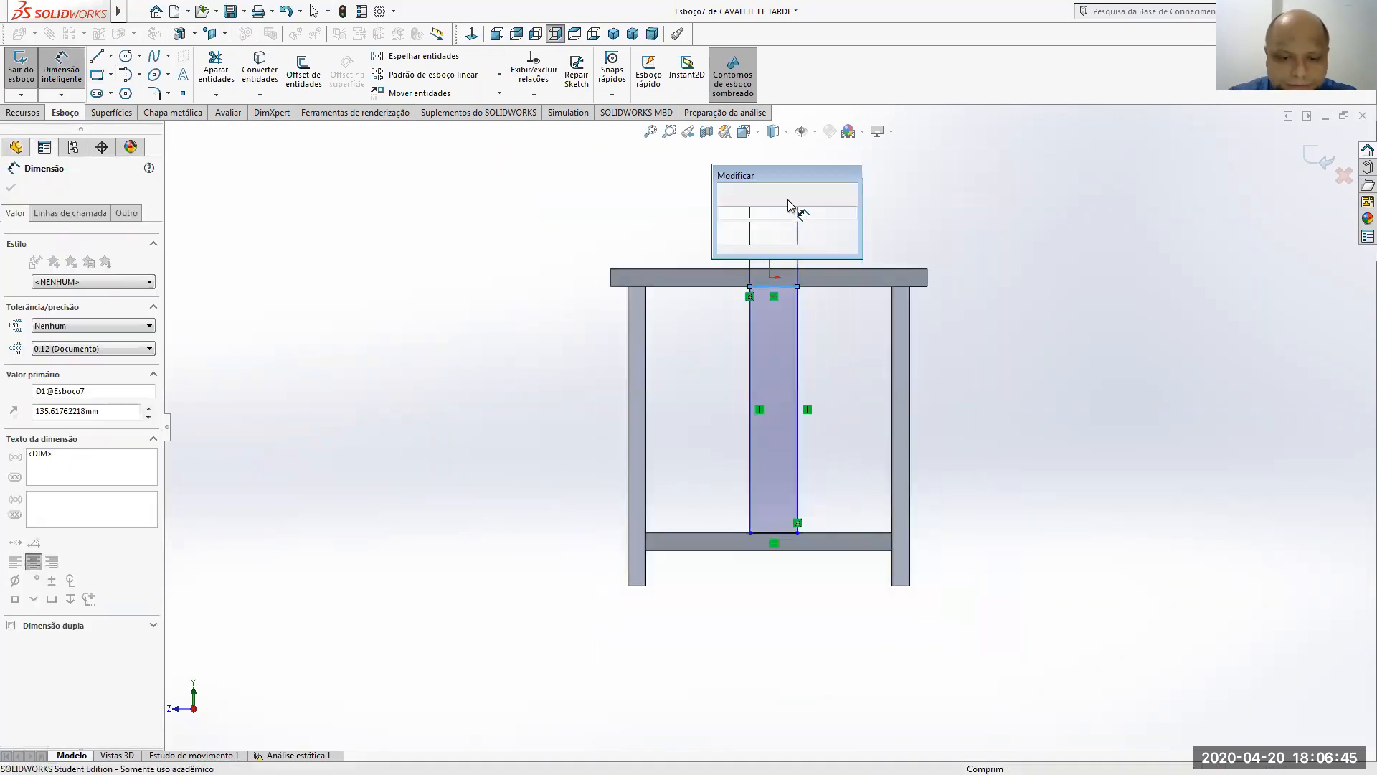
text(50)
key(Return)
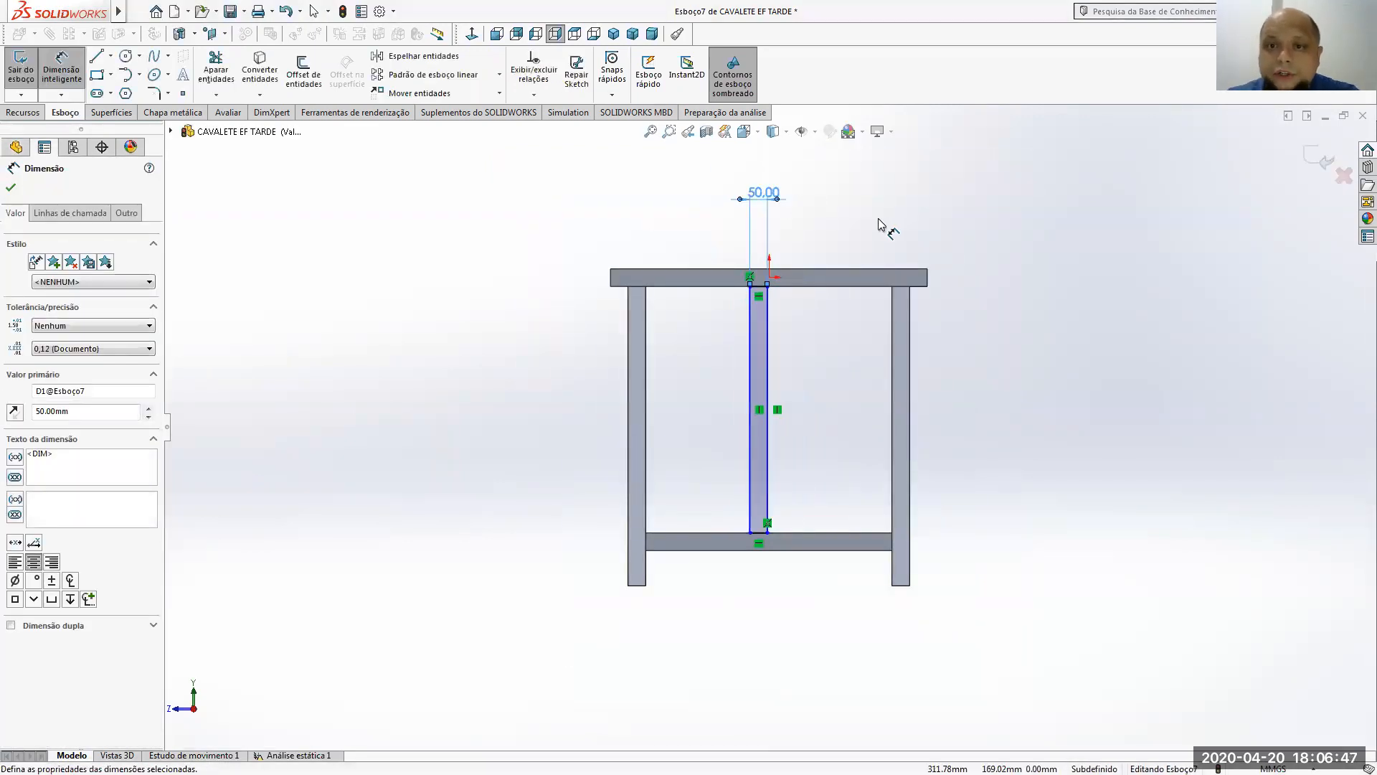
- Centre the rectangle by dimensioning its left side 25 mm from the origin
scroll(772, 285, down, 2)
click(769, 294)
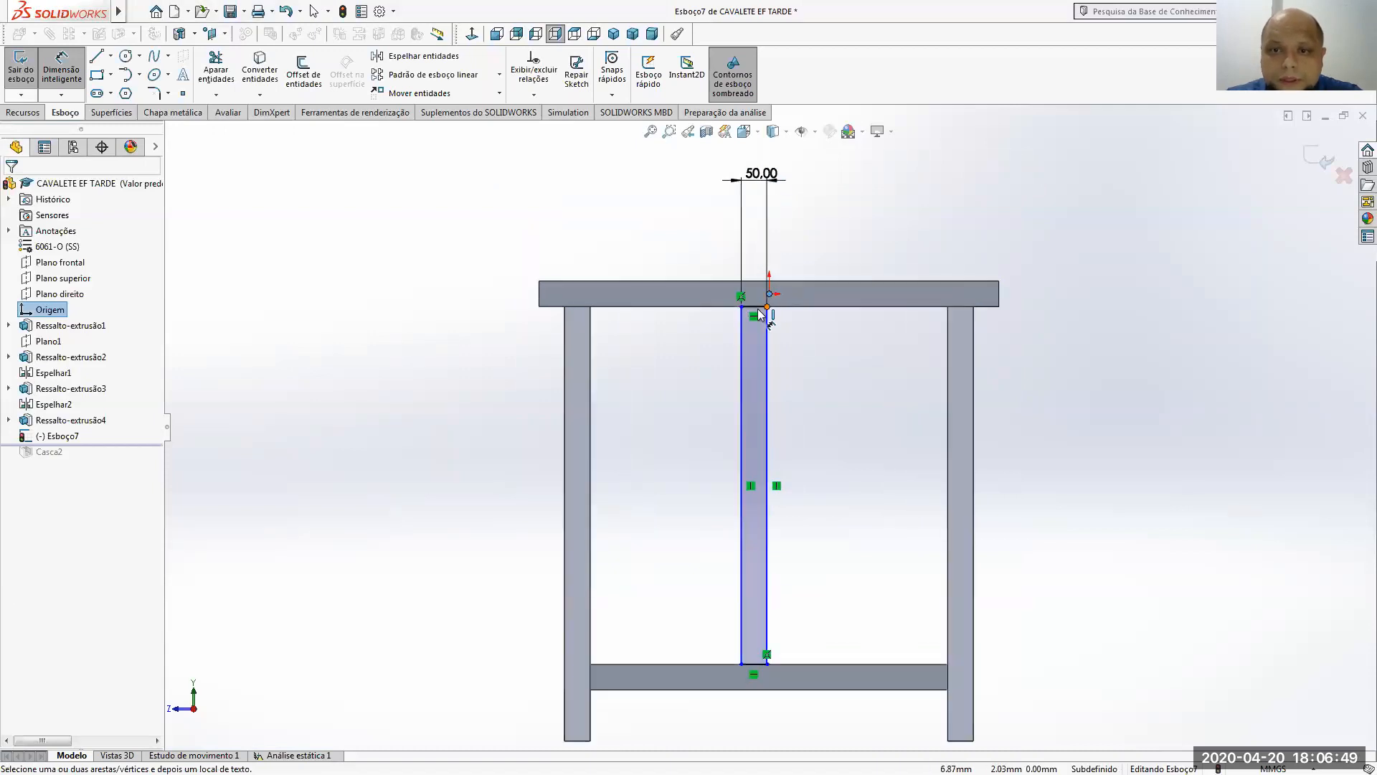
click(742, 330)
click(703, 253)
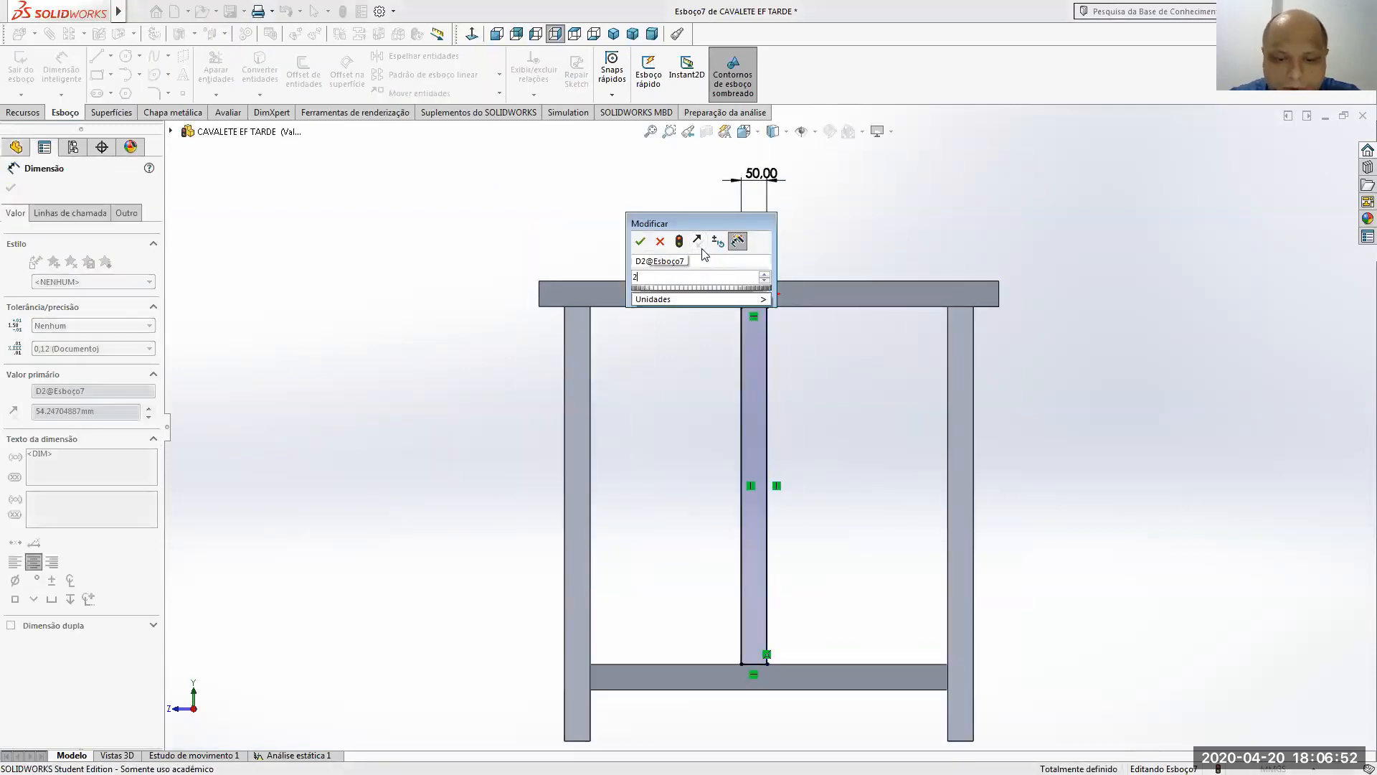
text(25)
key(Return)
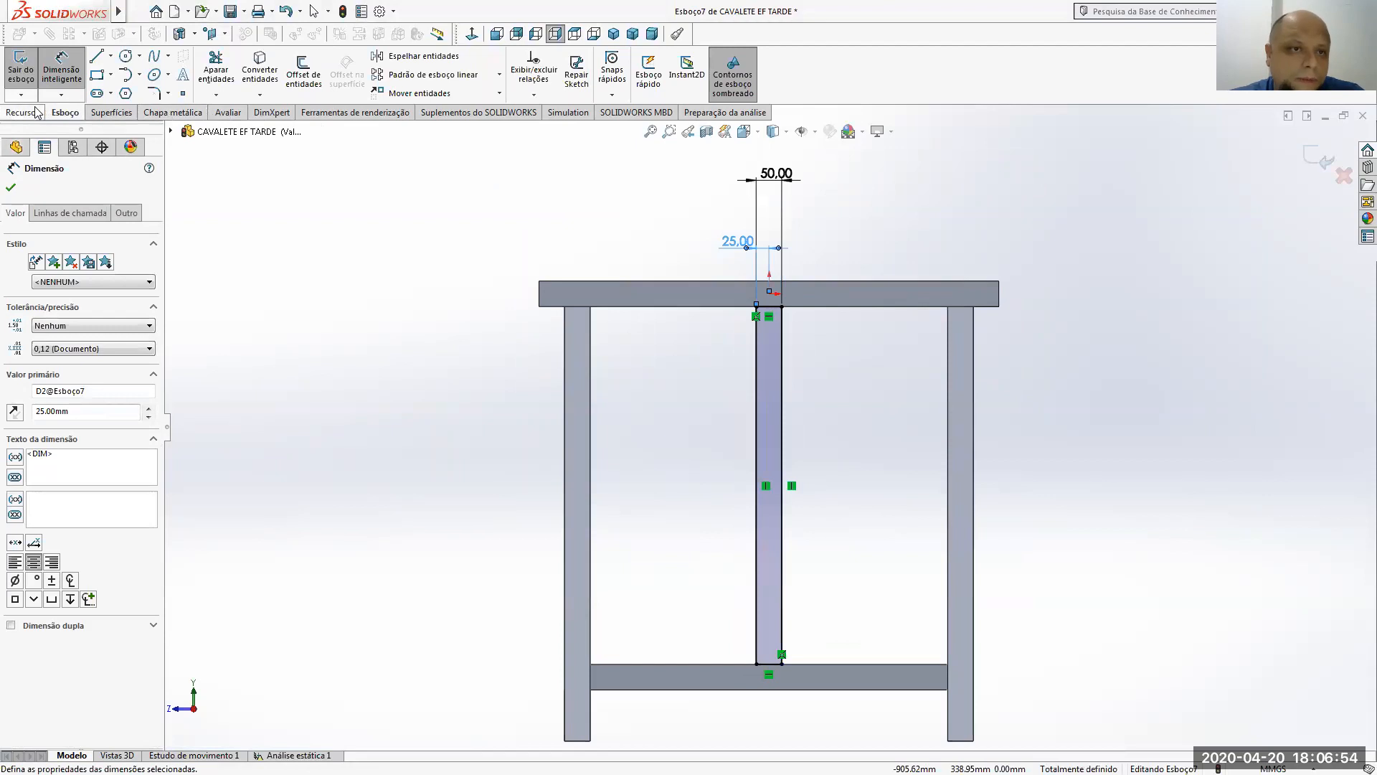
- Extrude the post profile 50 mm in the reversed direction, merging the result with the frame
click(23, 112)
click(33, 72)
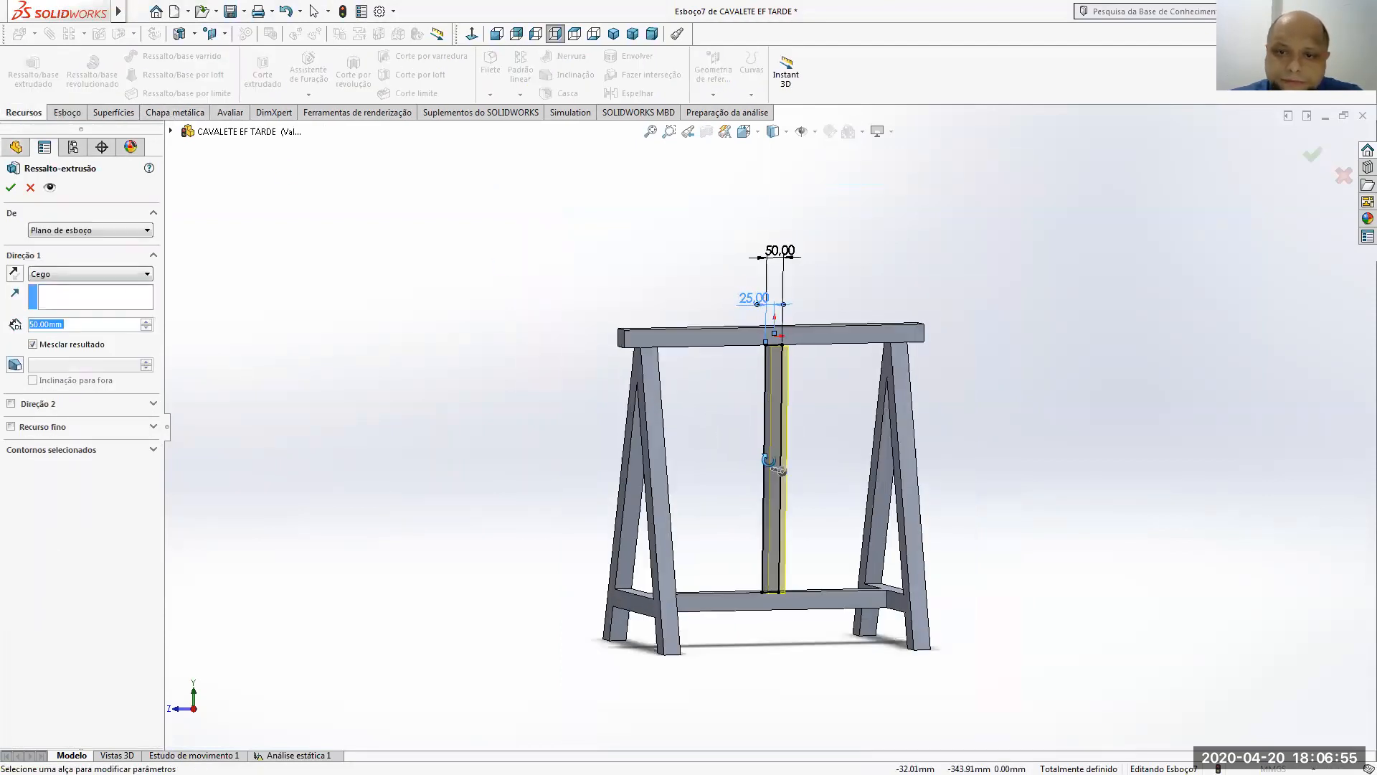
click(15, 271)
click(10, 187)
middle_drag(1018, 364, 947, 373)
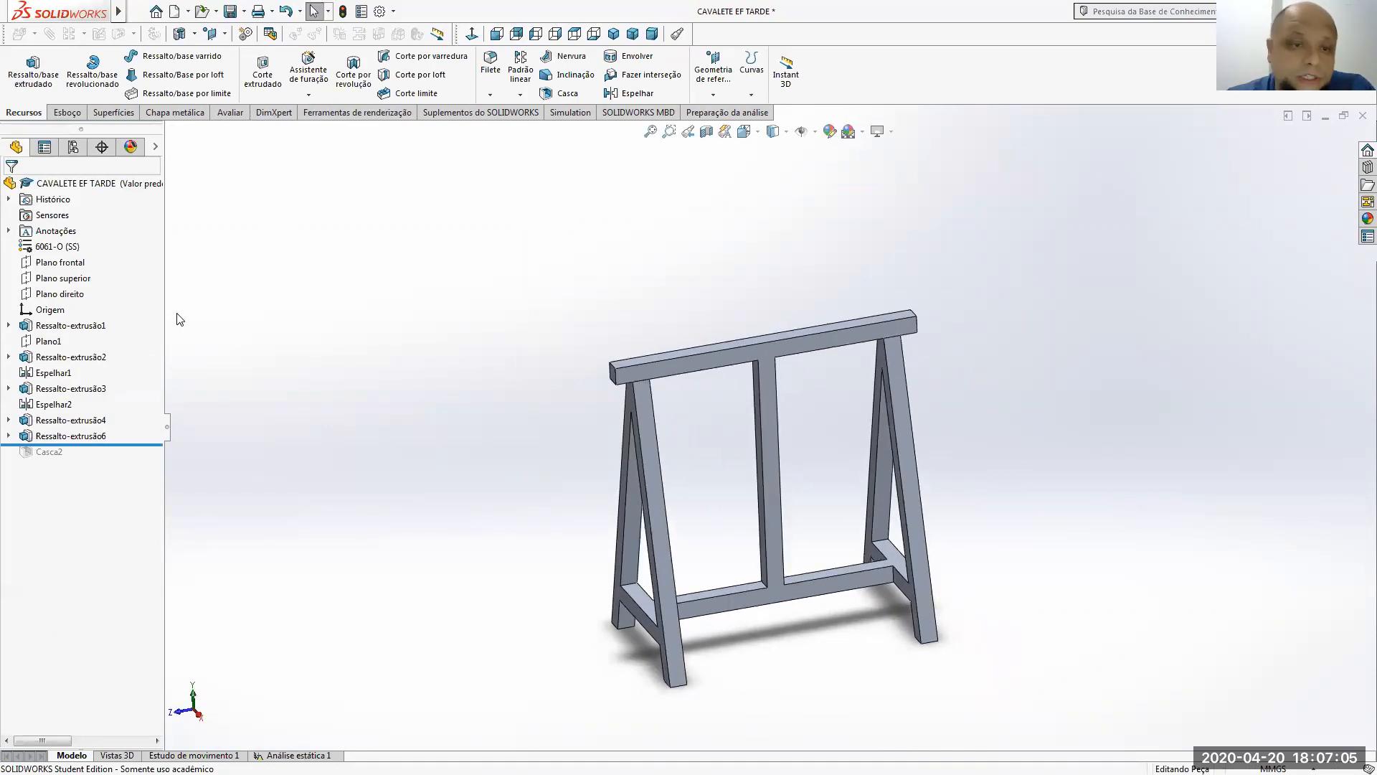
- Roll the history forward past Casca2 to shell the trestle with its central post, cancelling the extra Shell command
drag(126, 446, 128, 459)
middle_drag(376, 440, 420, 416)
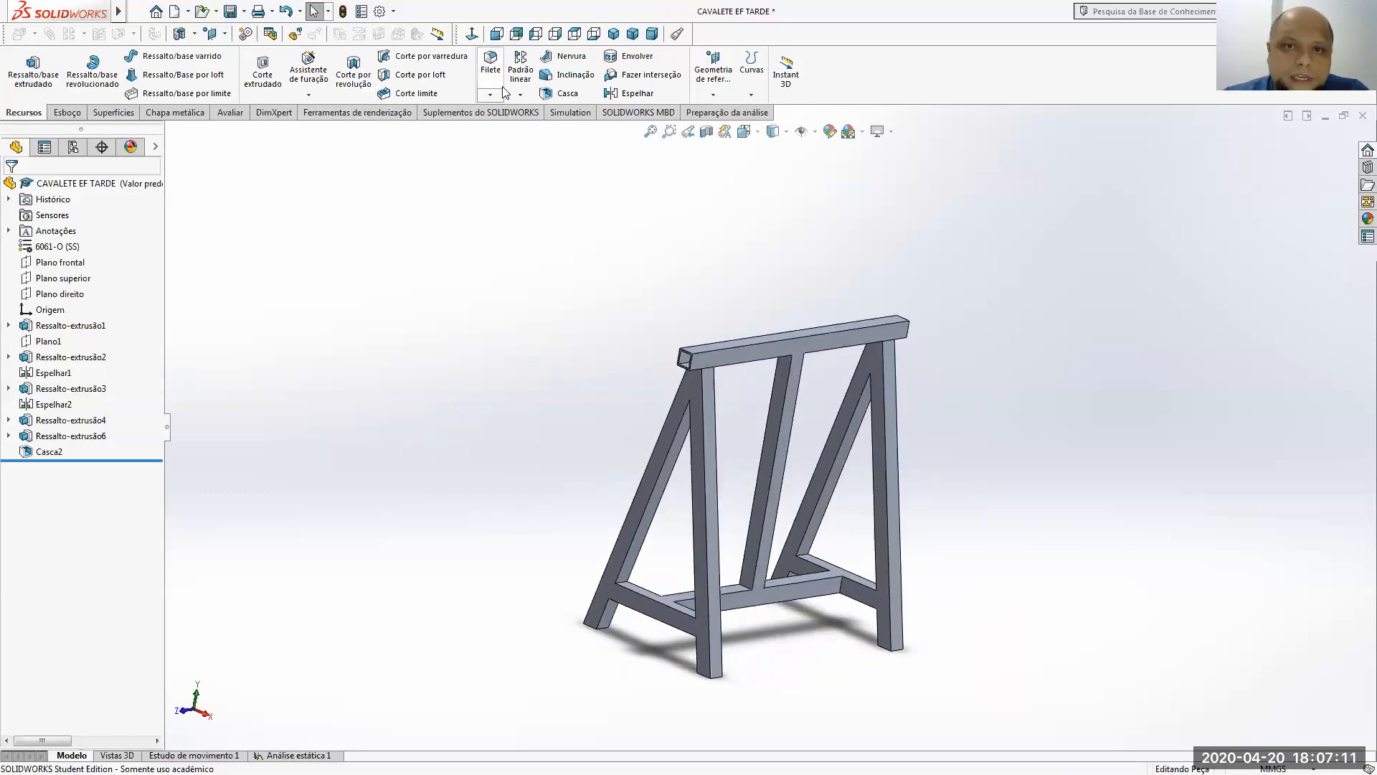
click(567, 93)
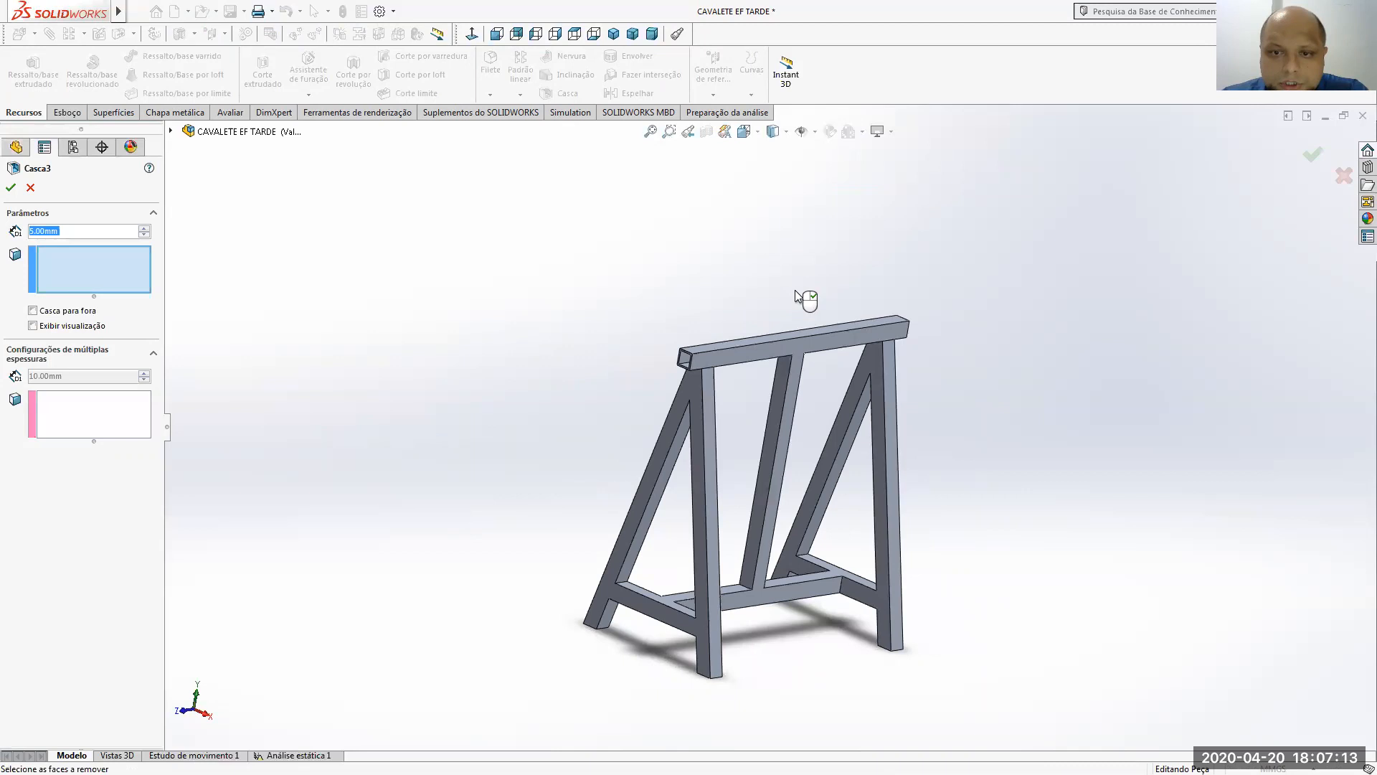
click(30, 187)
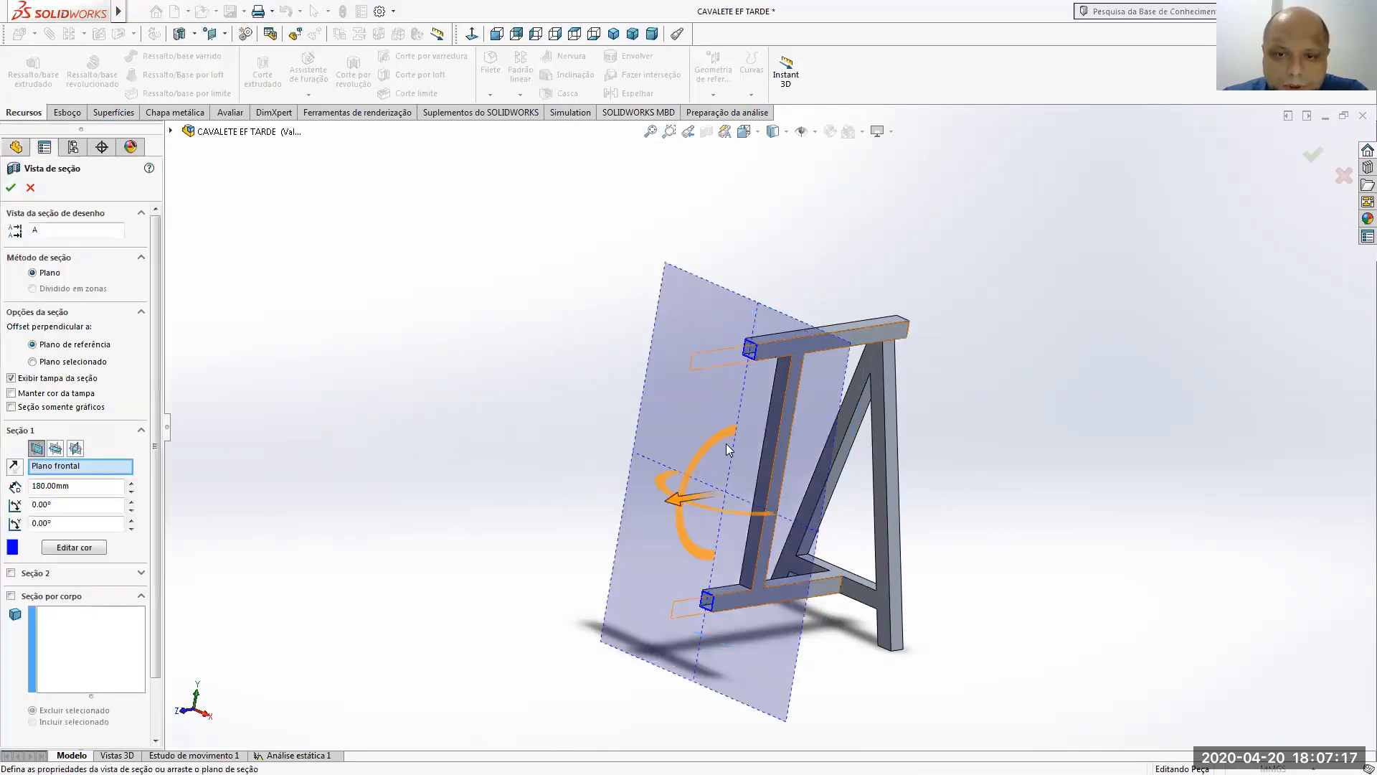
- Inspect the trestle's hollow interior with a front-plane section view moved to a 459 mm offset, discarding the section and restoring the isometric view
drag(687, 495, 611, 508)
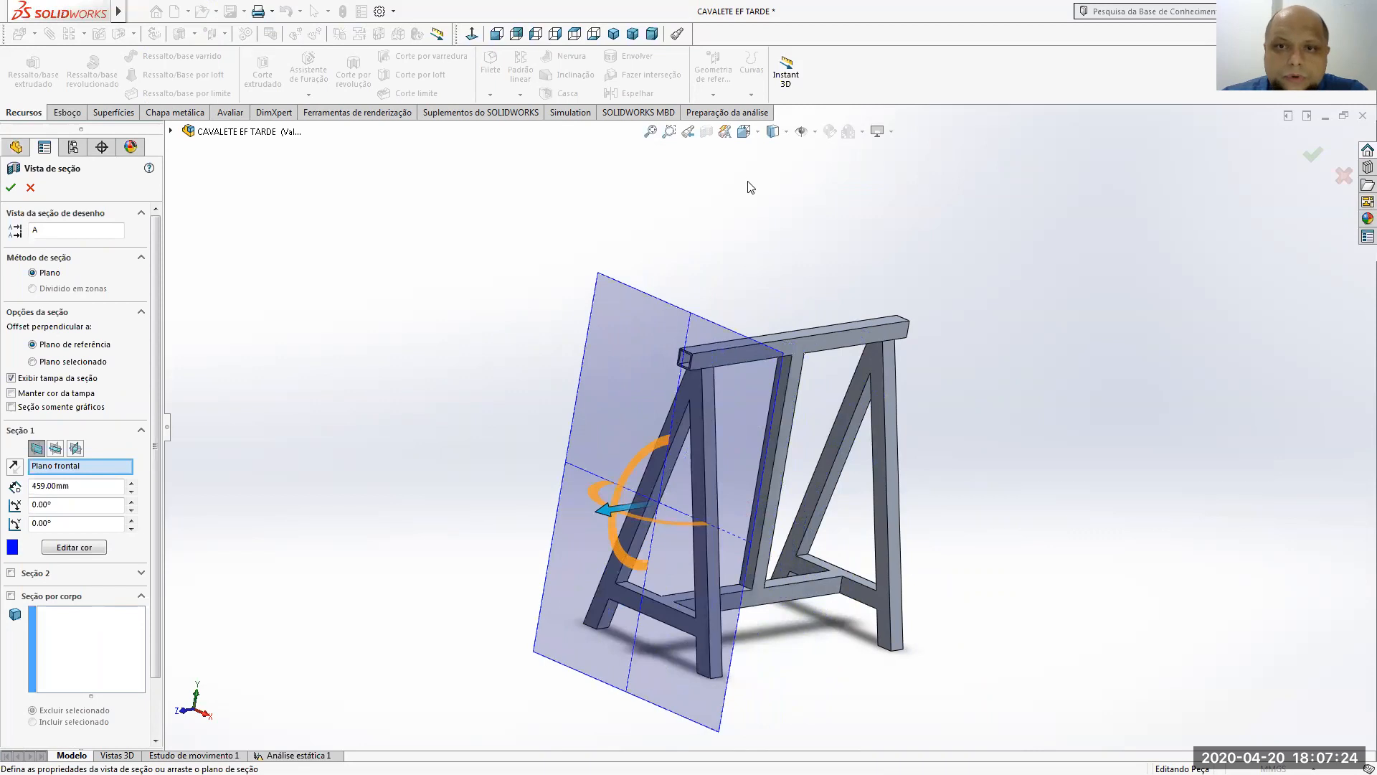
click(31, 189)
middle_drag(861, 354, 834, 359)
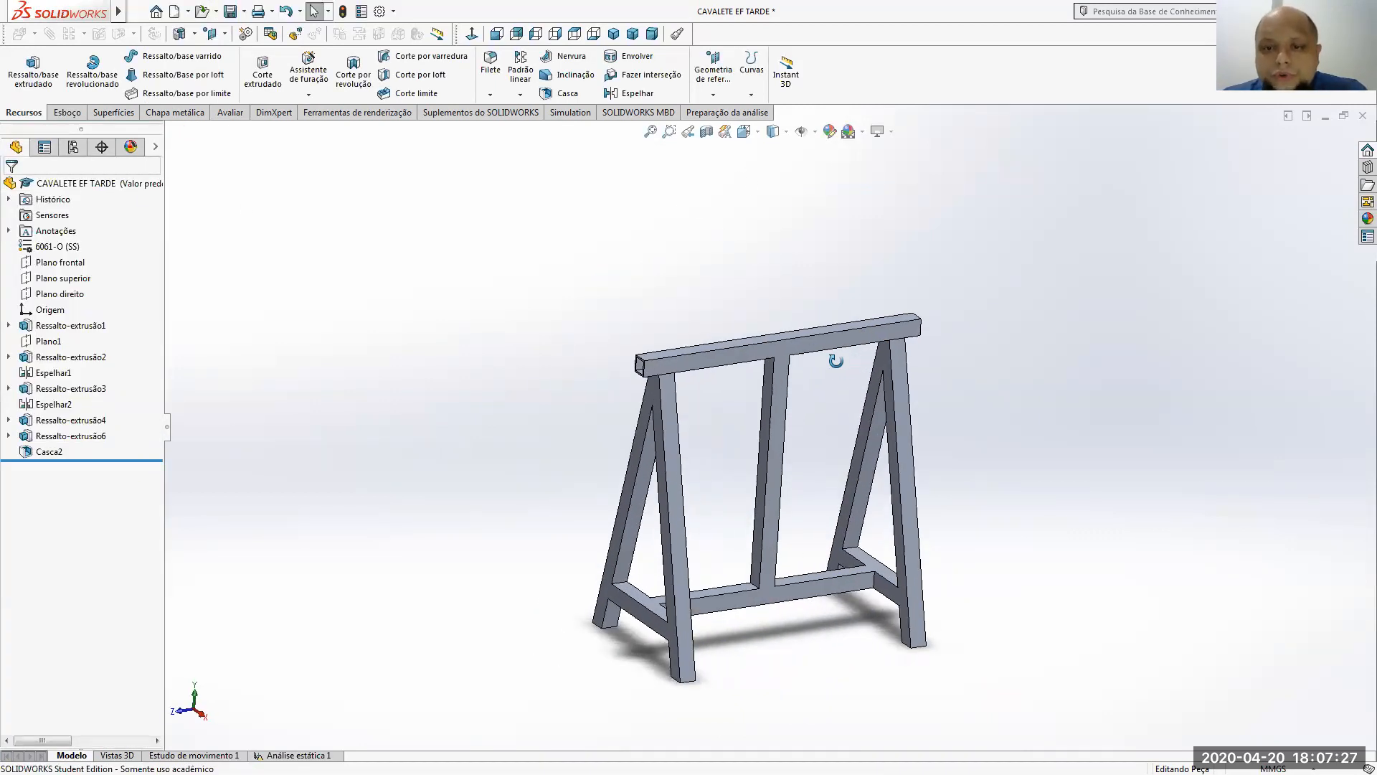
click(759, 135)
click(825, 172)
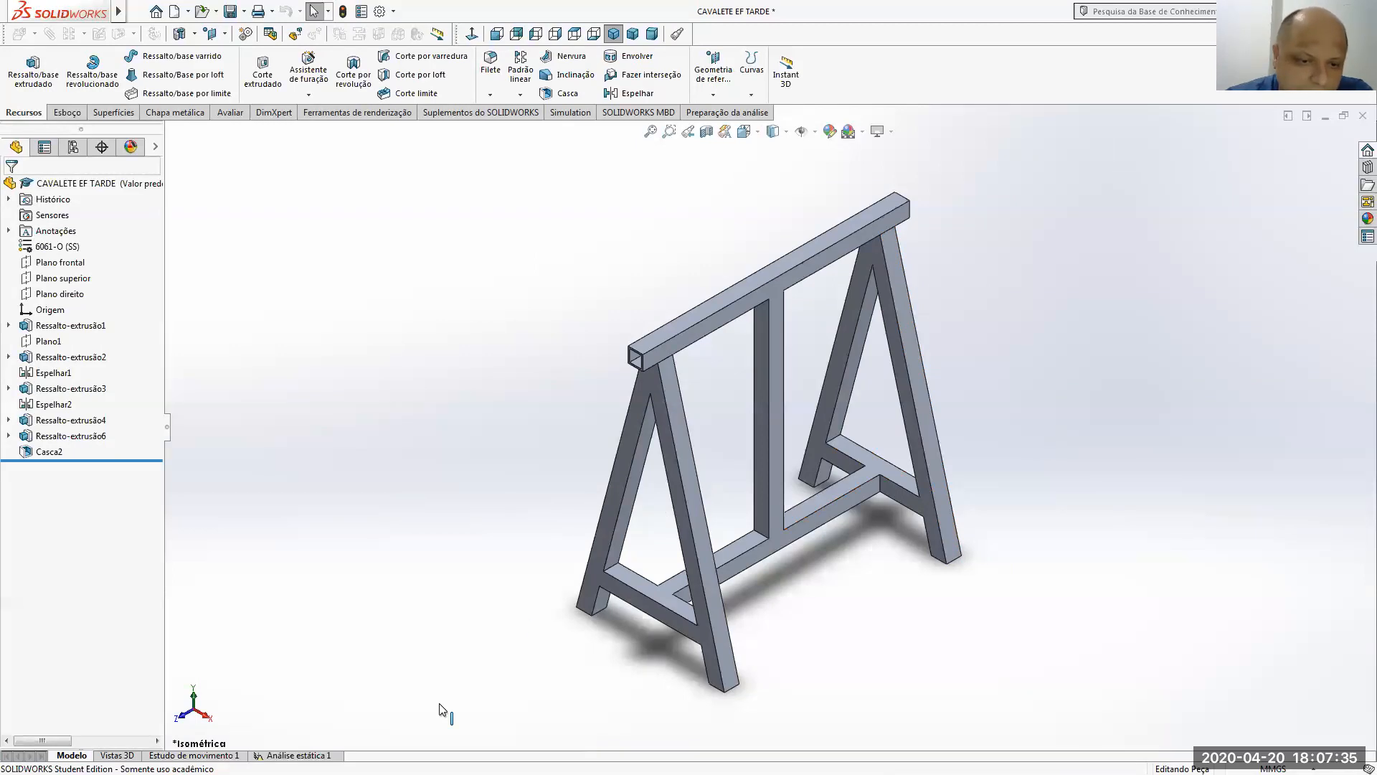
- Mesh the trestle with its central post at the default density and run the static study Análise estática 1
click(308, 755)
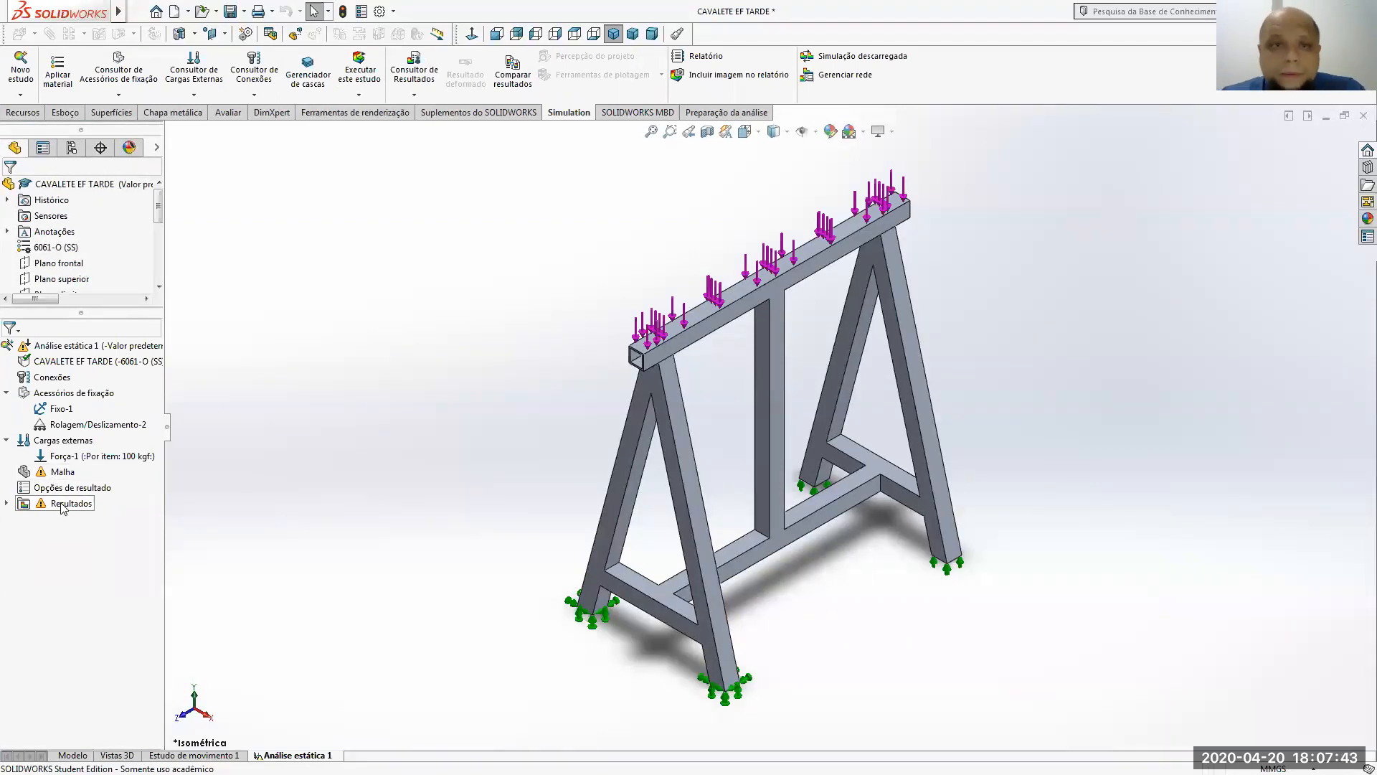
click(359, 95)
click(359, 123)
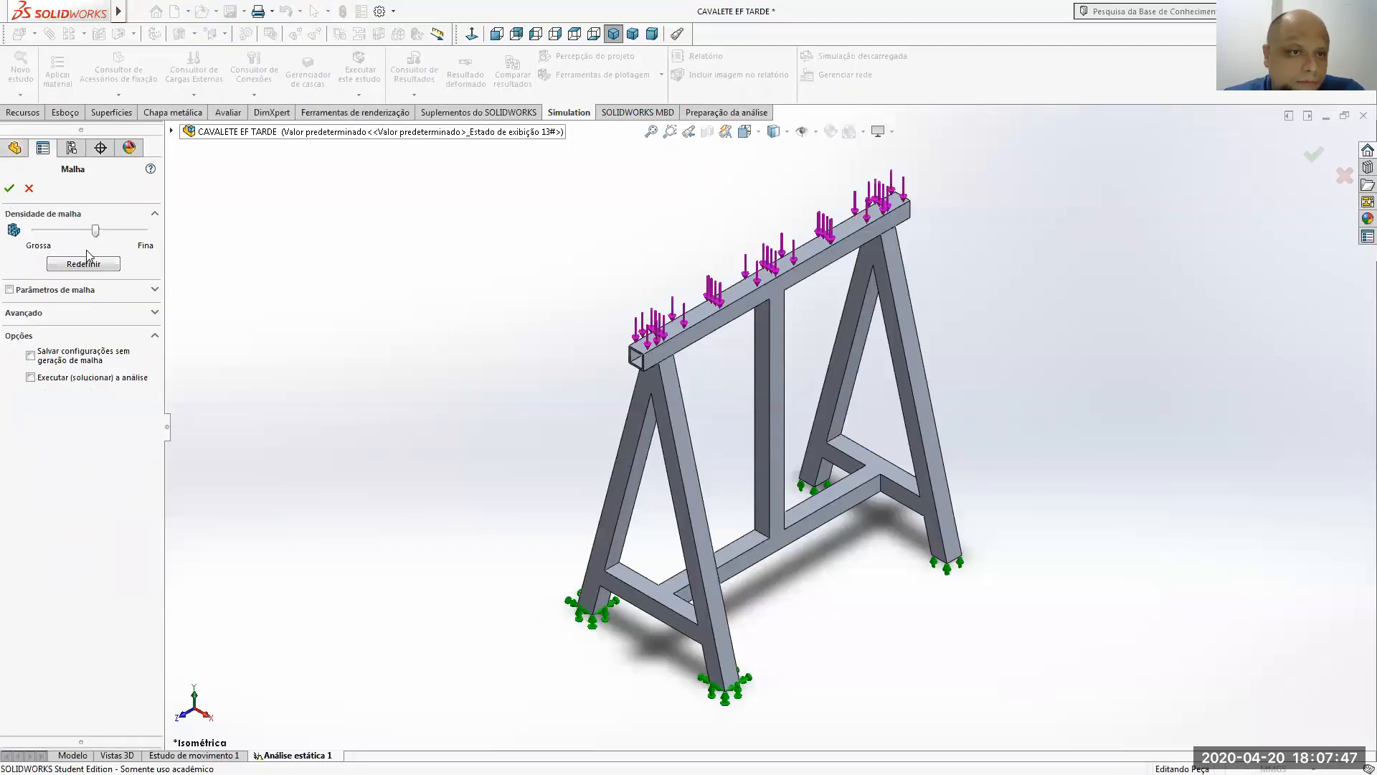
click(17, 192)
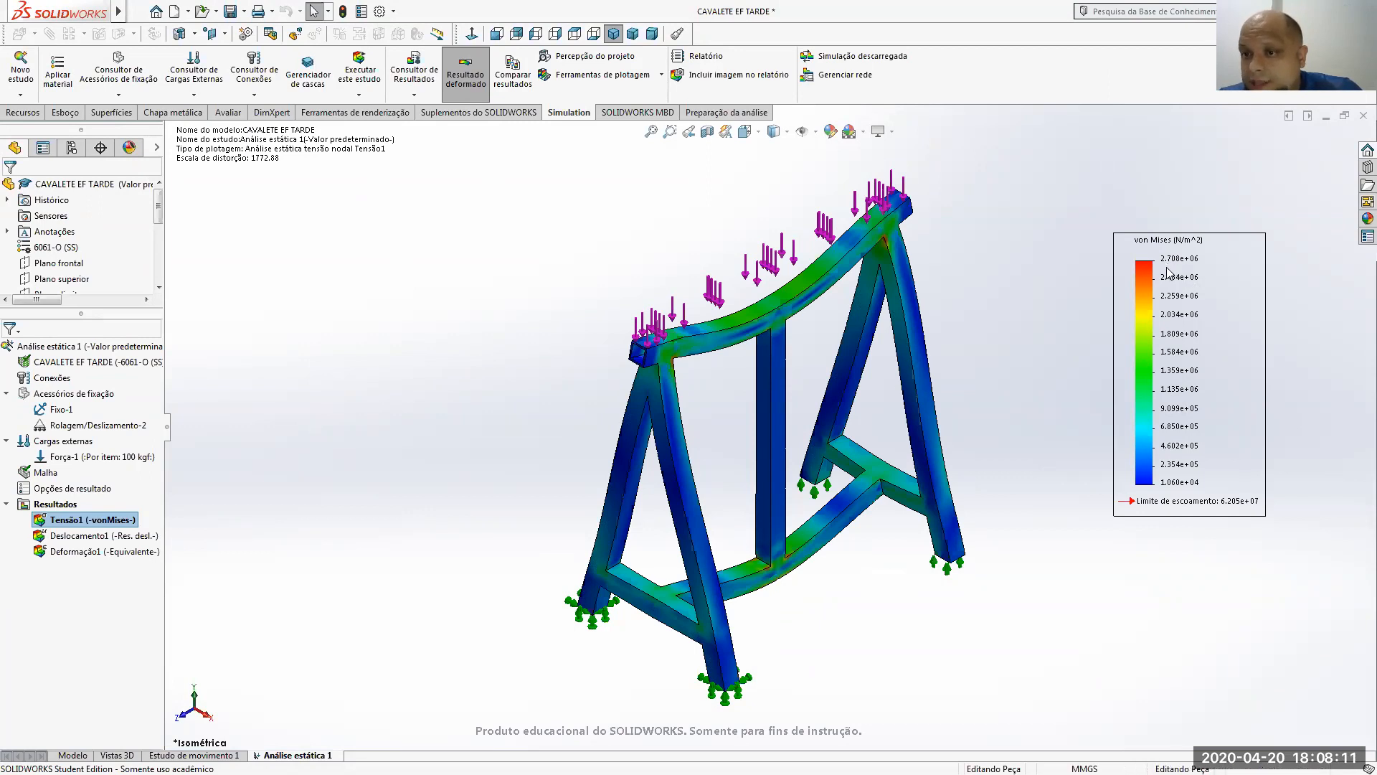
- Display the resultant displacement plot Deslocamento1, followed by the equivalent strain plot Deformação1
right_click(79, 537)
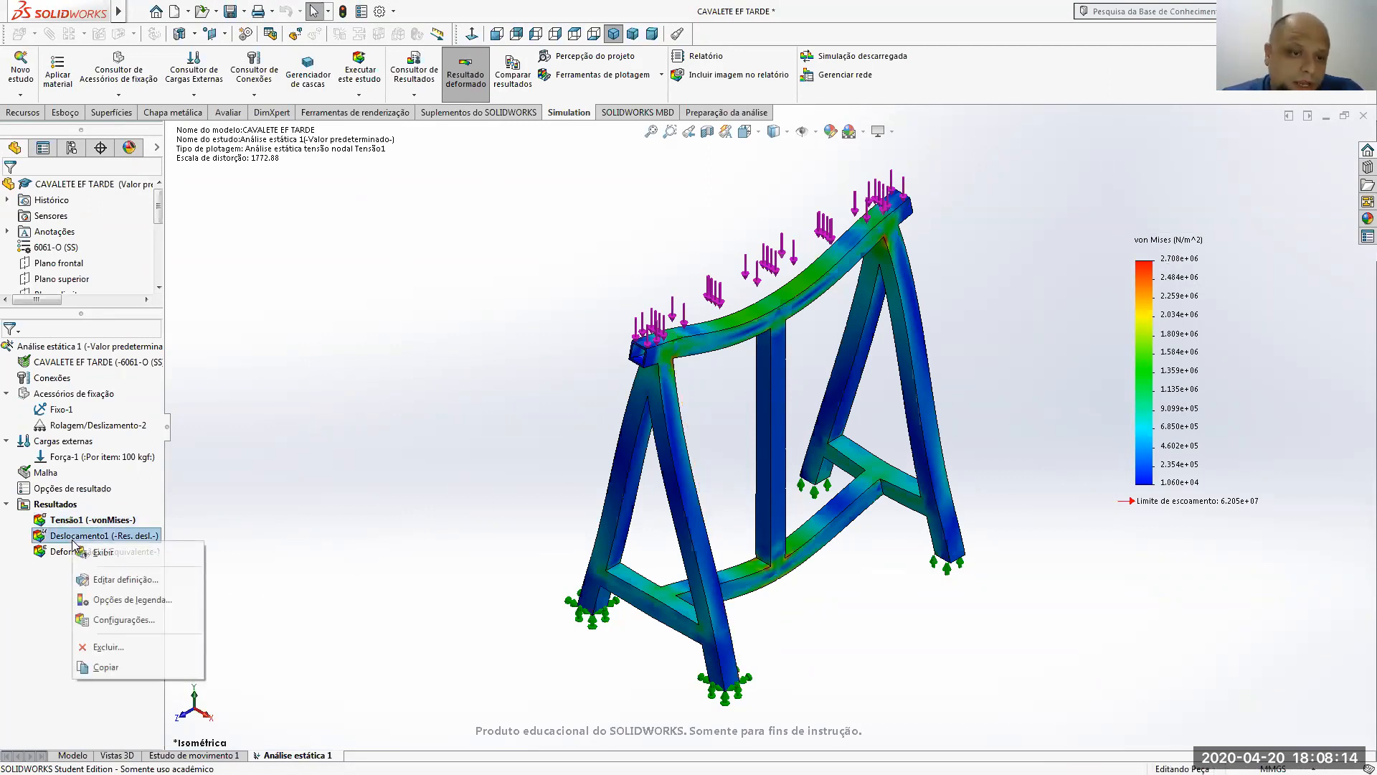
click(108, 579)
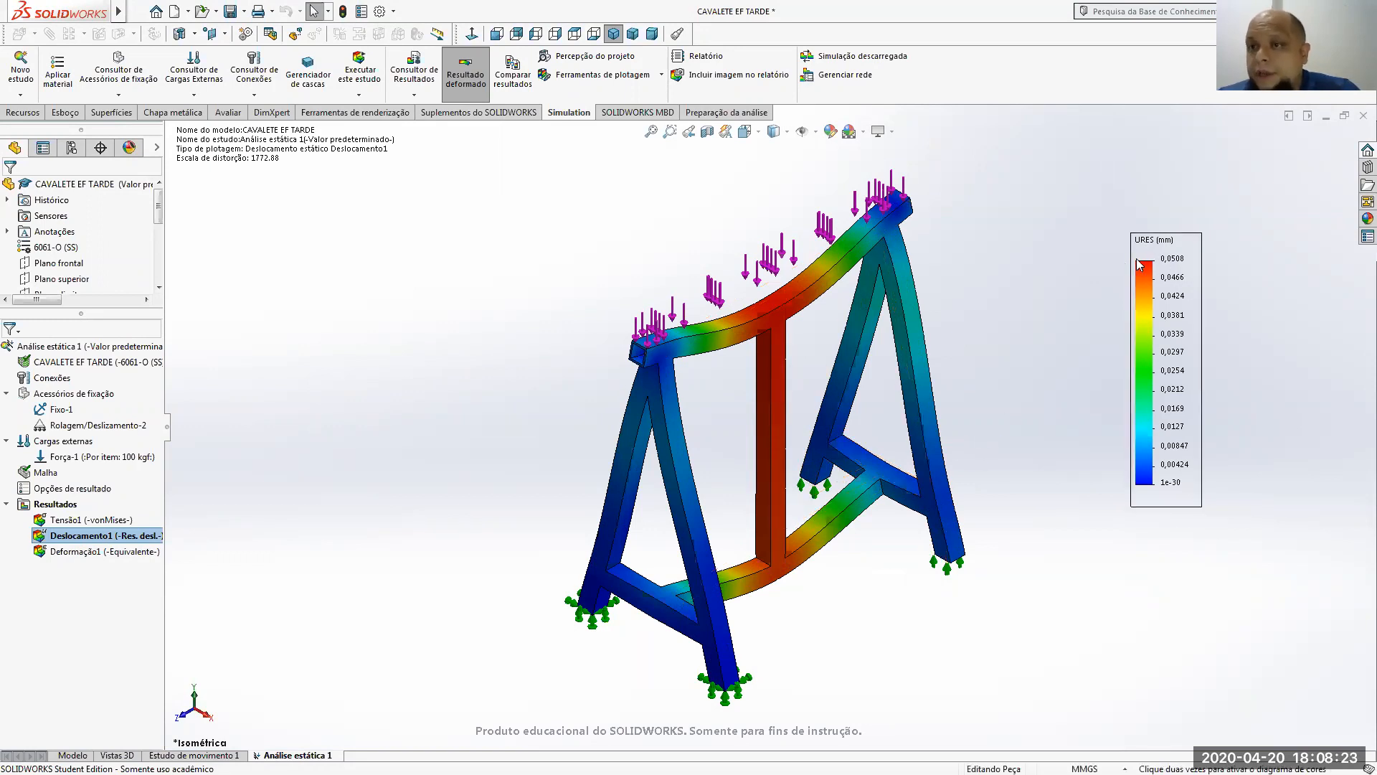
right_click(41, 550)
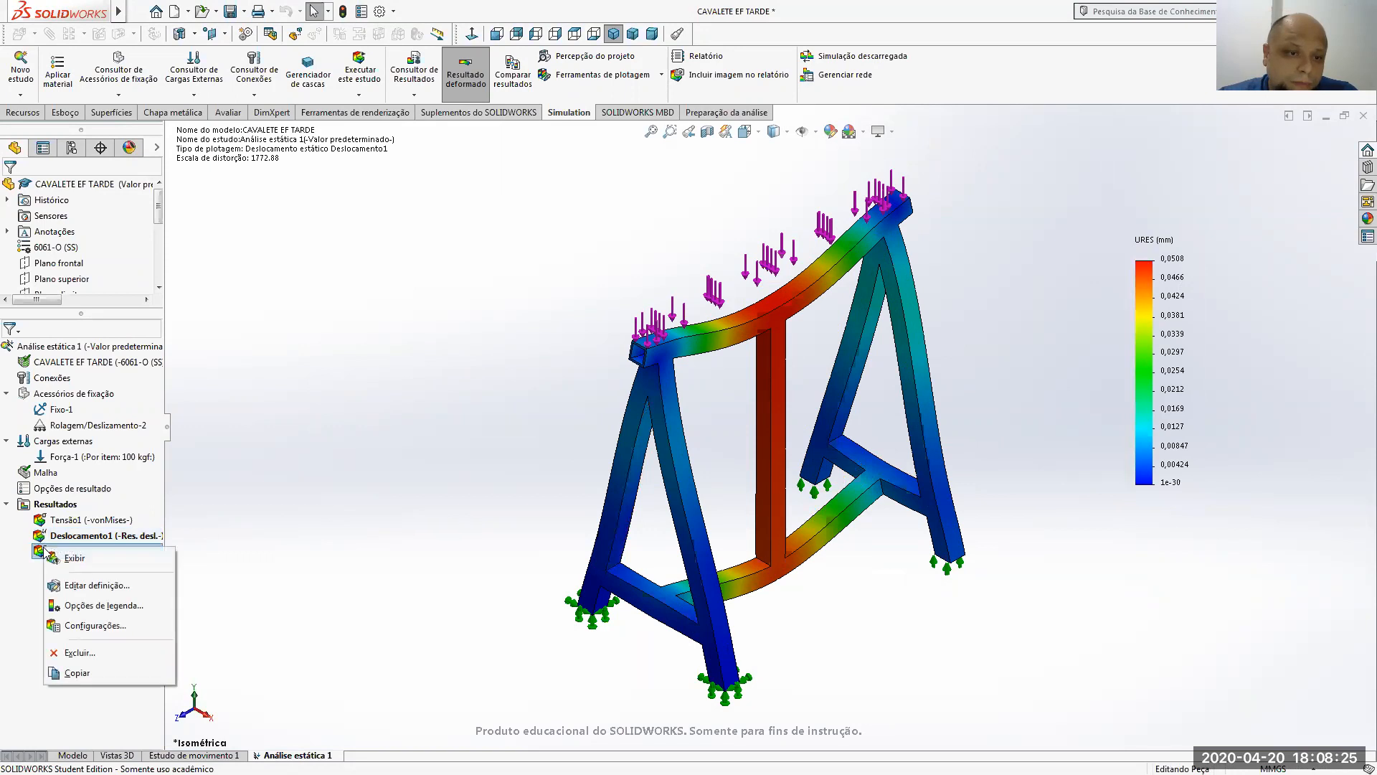
click(68, 558)
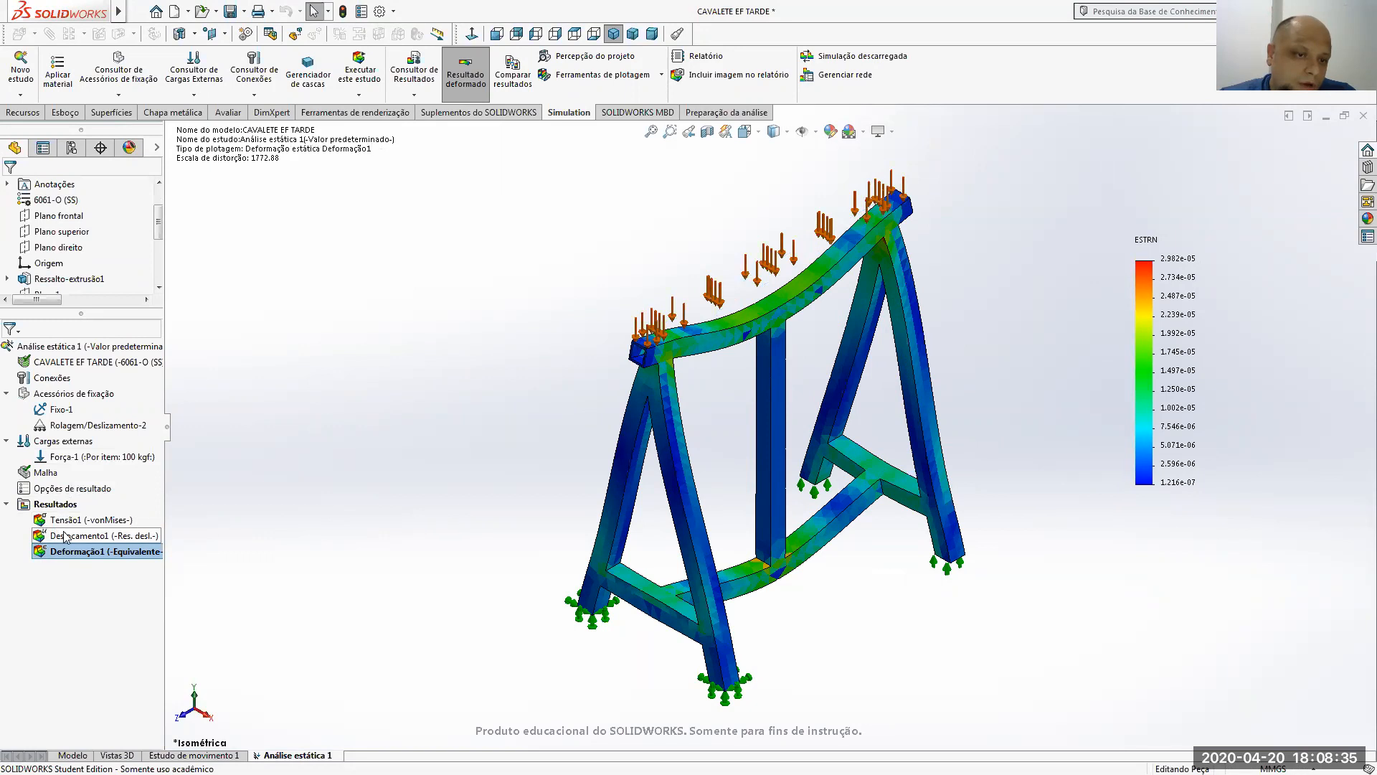
- Animate the Deslocamento1 displacement plot, examine the deformation from the side, and close the animation in isometric view
right_click(86, 536)
click(93, 542)
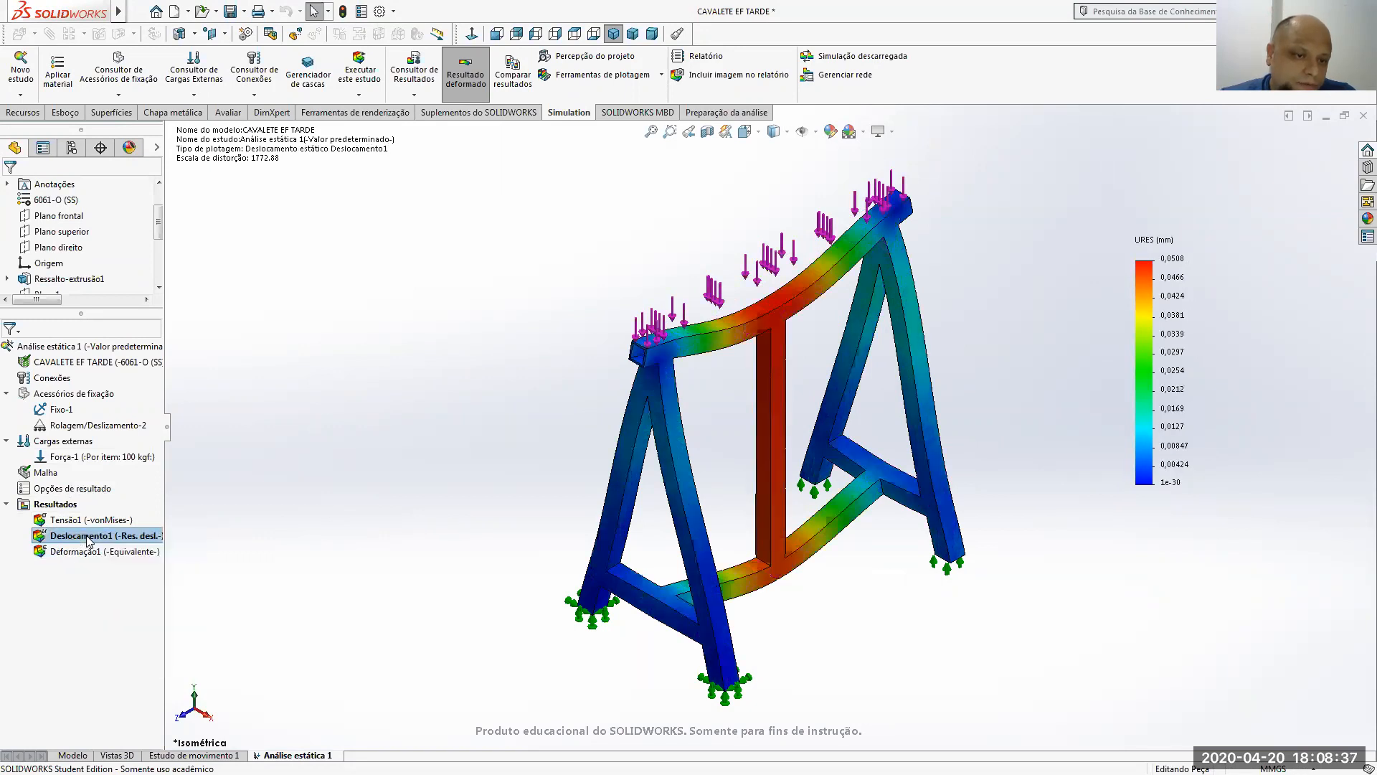
right_click(88, 536)
click(123, 266)
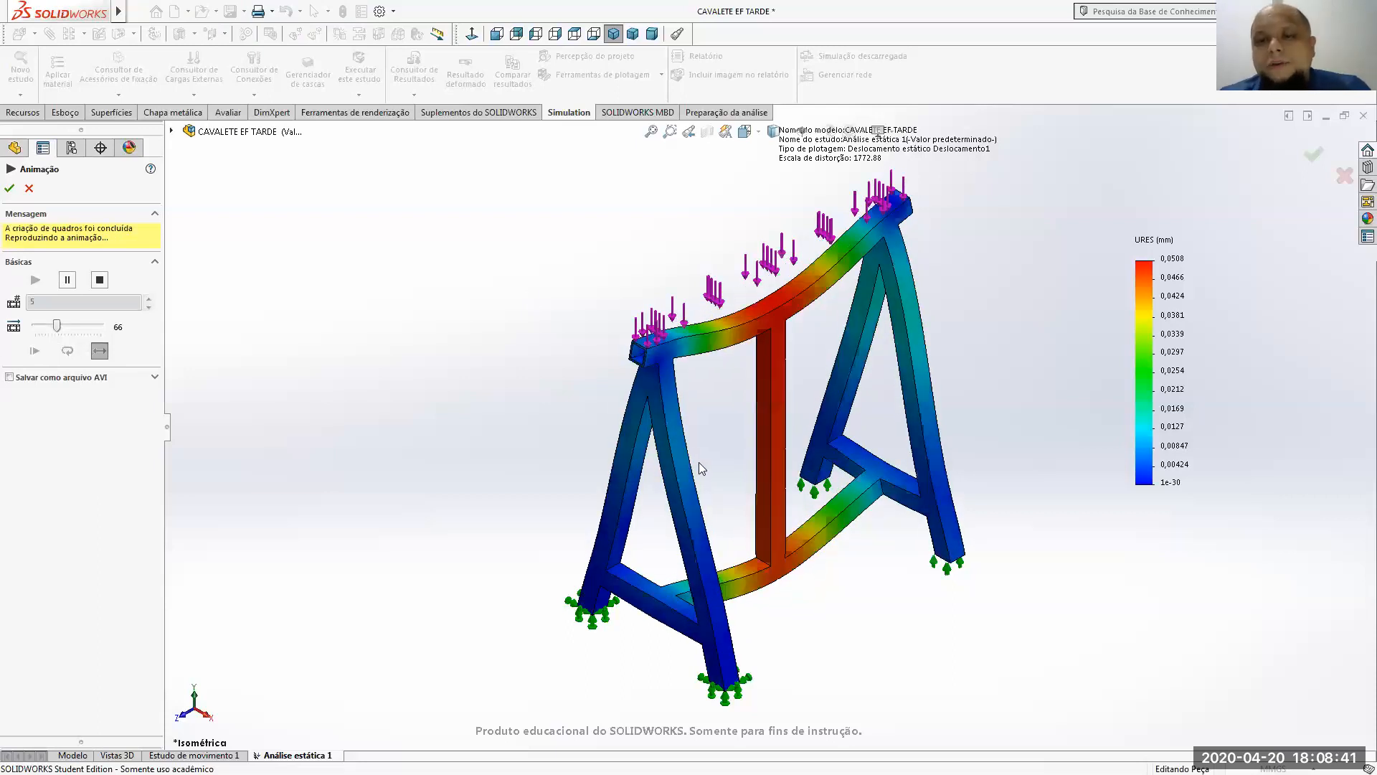
middle_drag(937, 651, 858, 534)
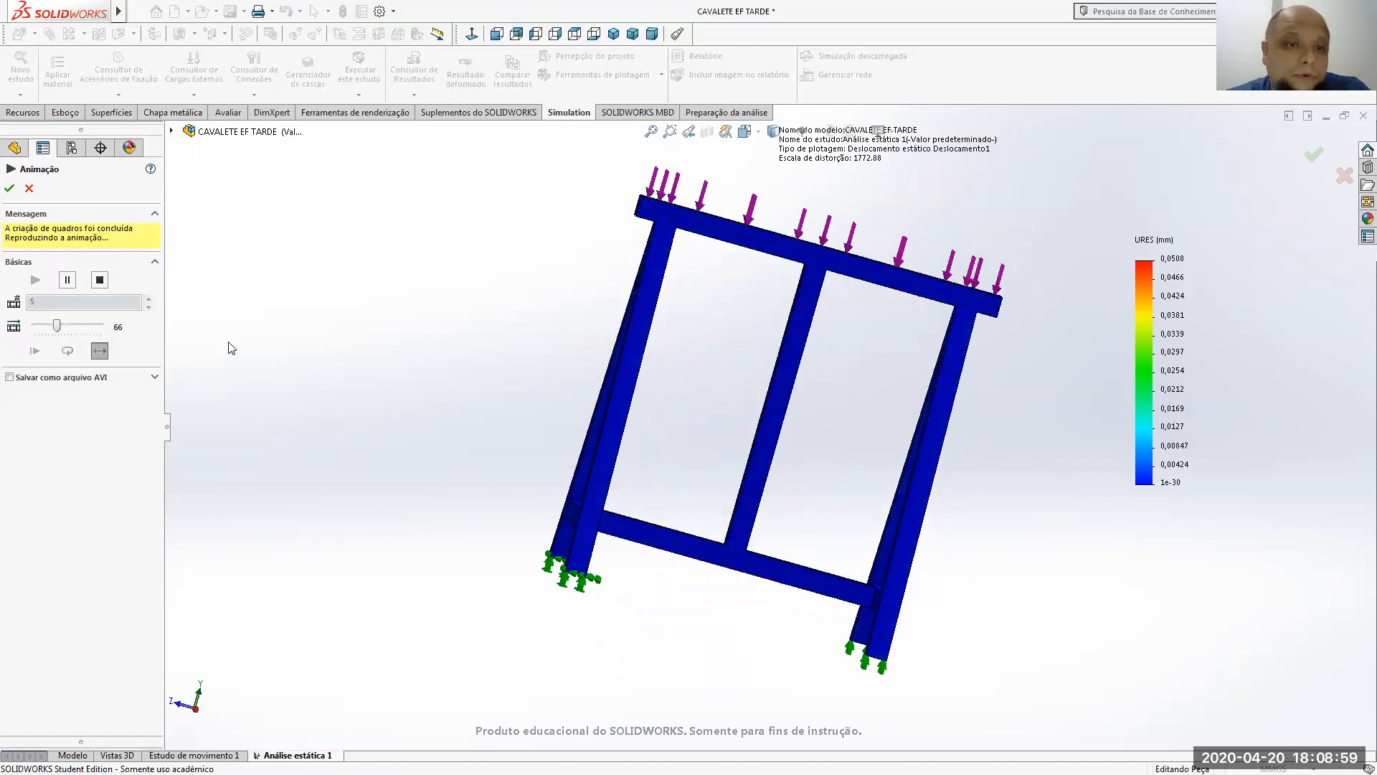
click(101, 281)
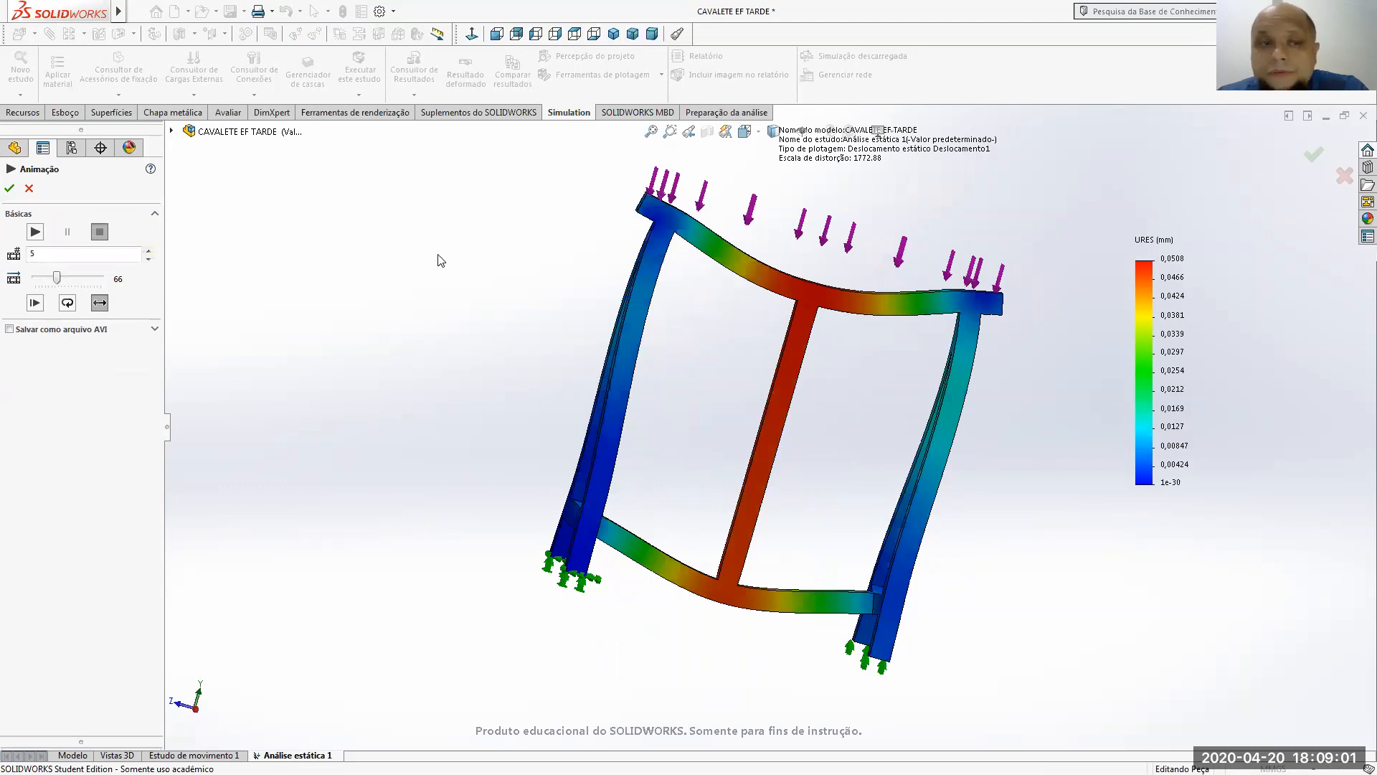
click(8, 187)
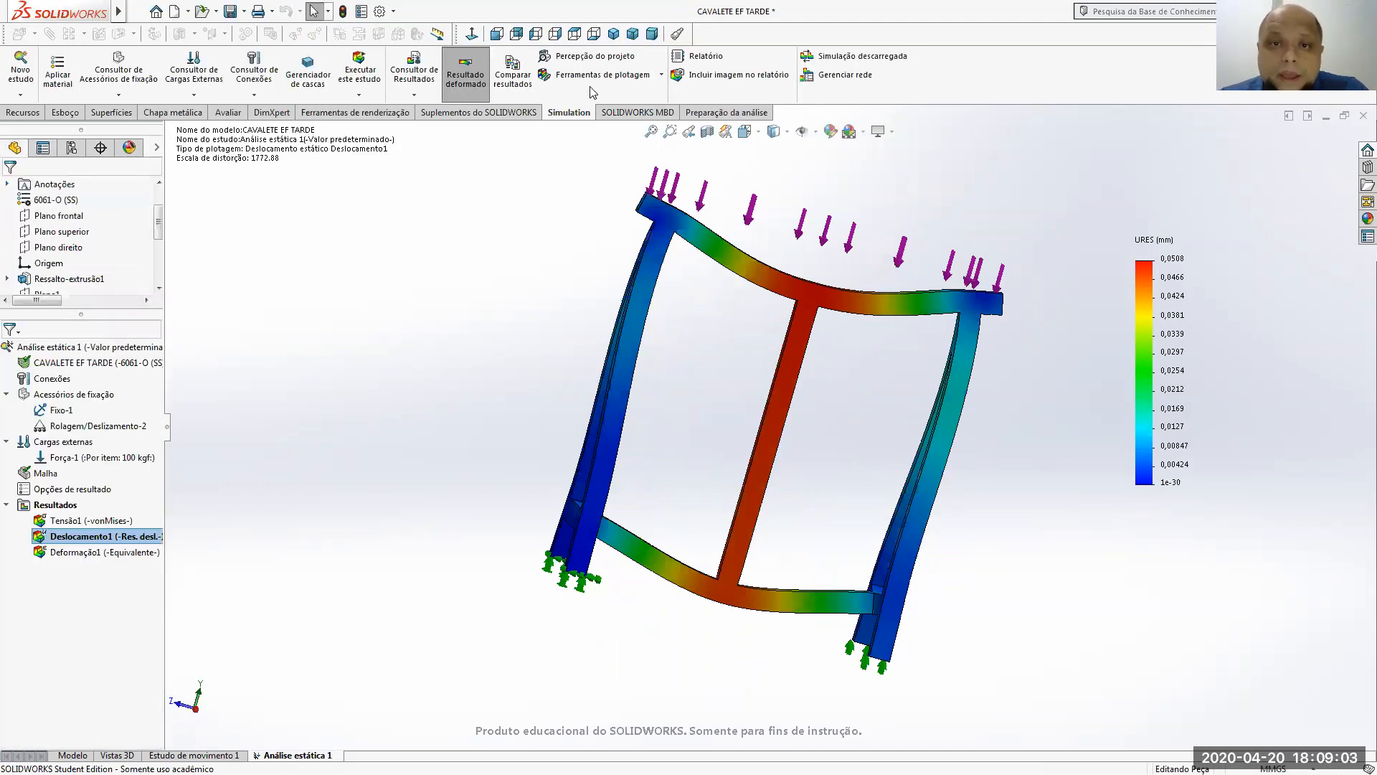
click(758, 132)
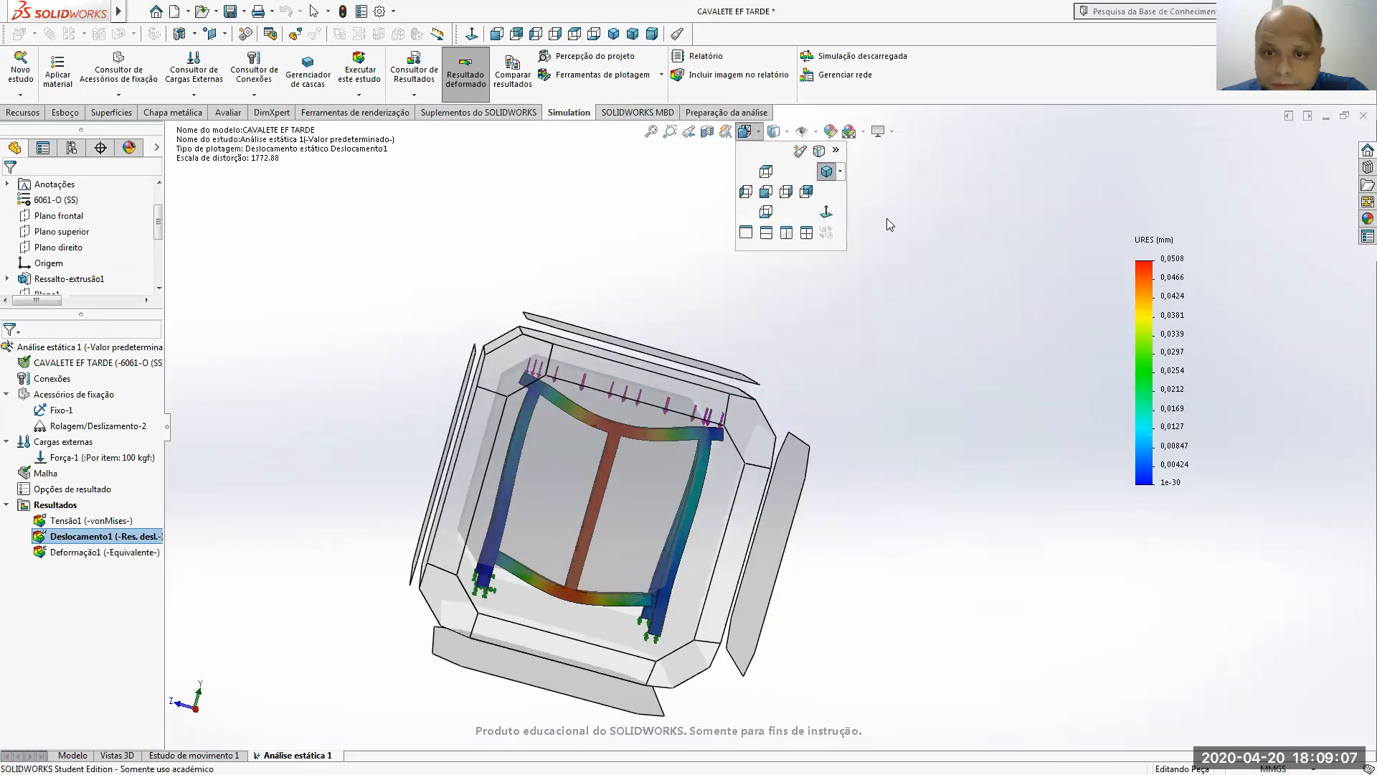
click(827, 171)
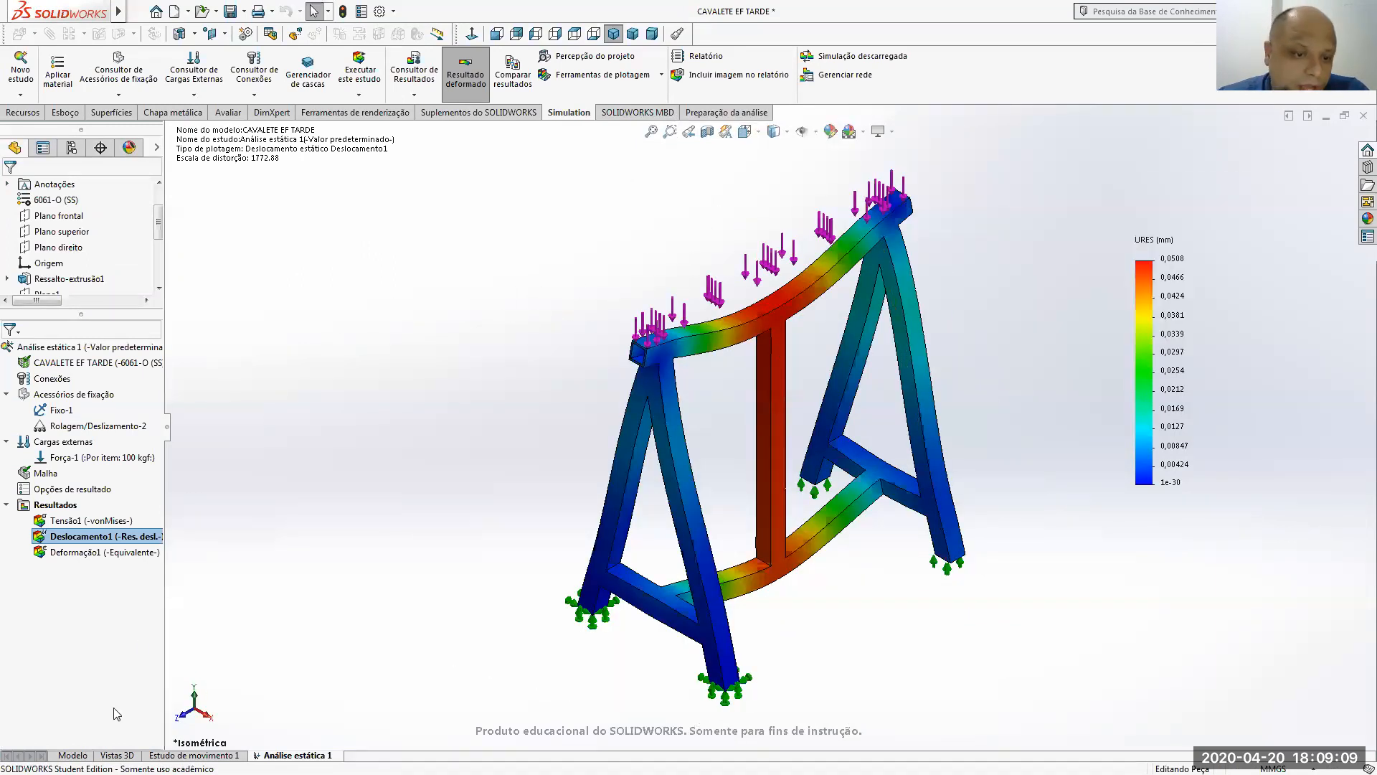
- Return to the solid model and check the whole trestle's mass properties
click(73, 755)
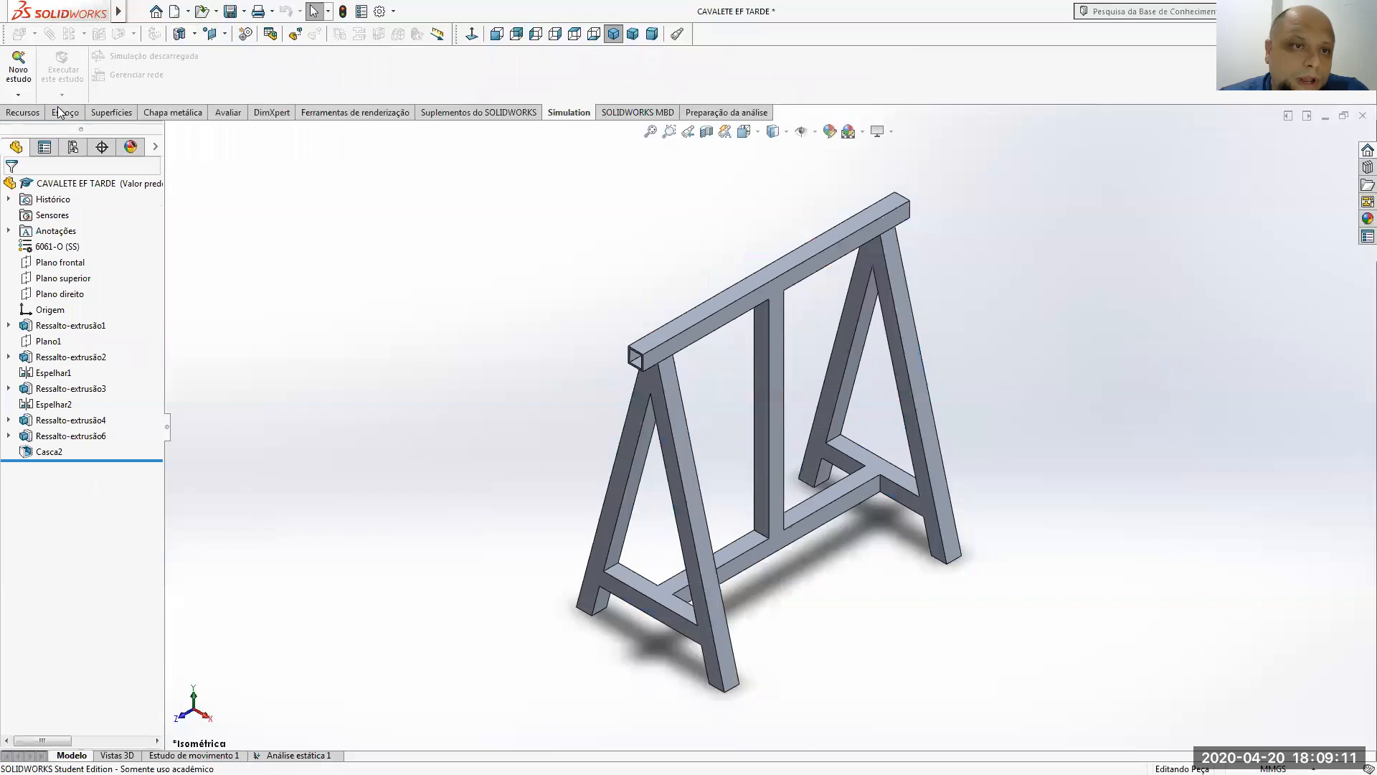
click(52, 188)
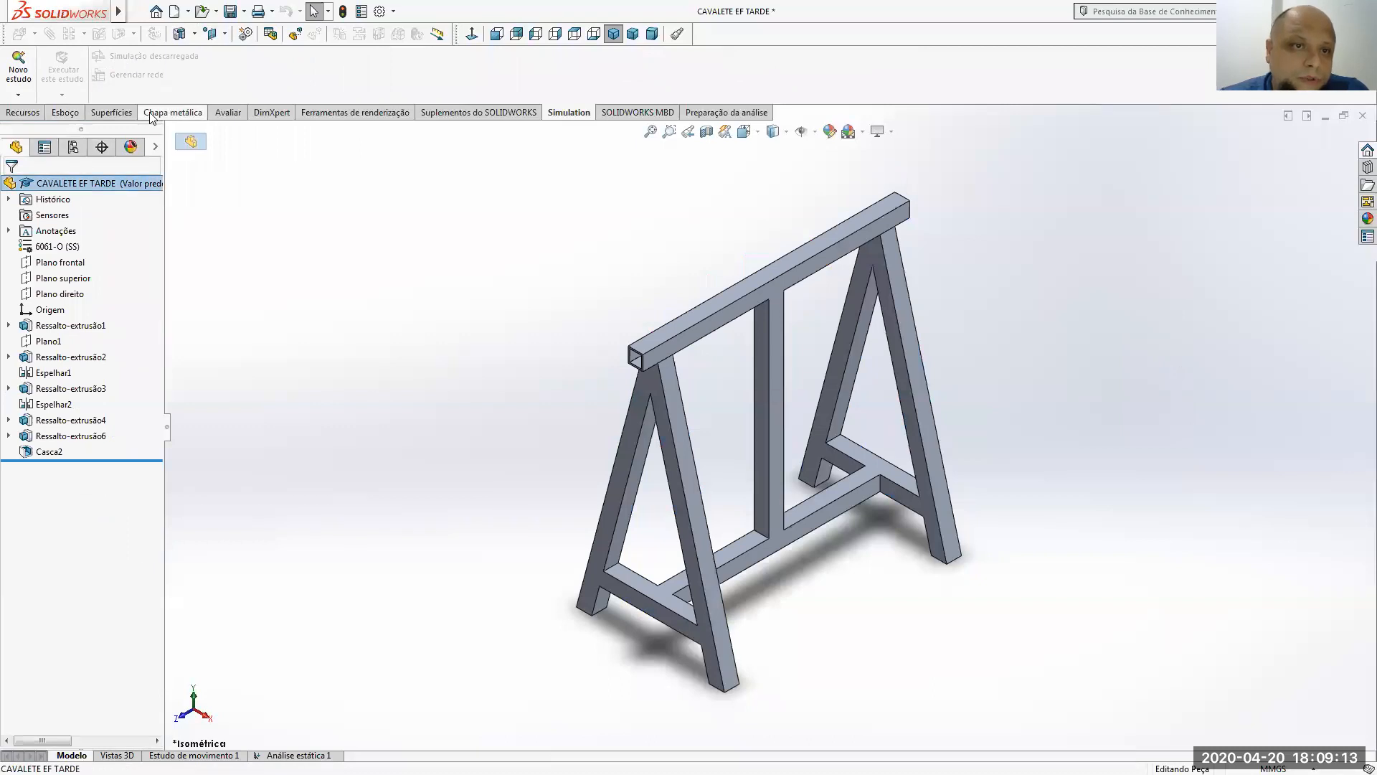
click(228, 112)
click(113, 72)
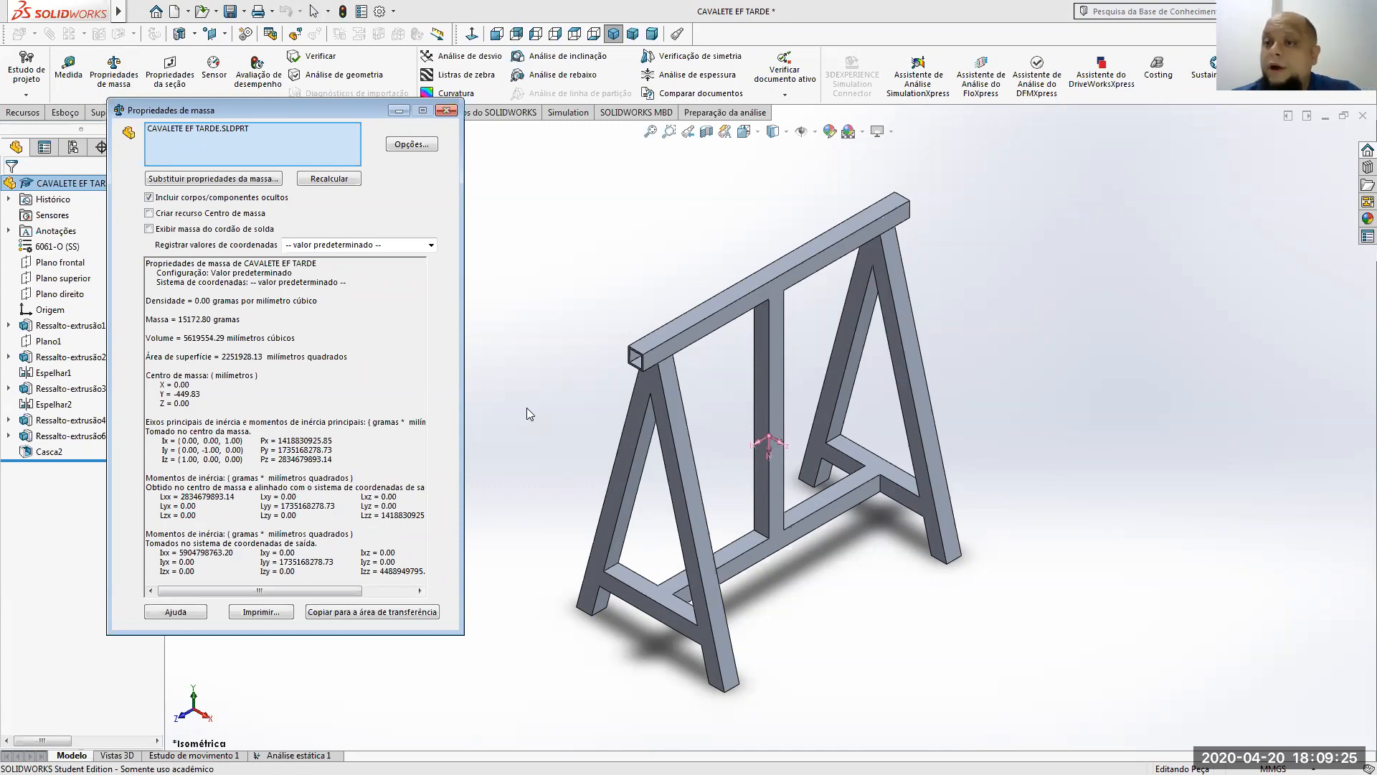
click(446, 110)
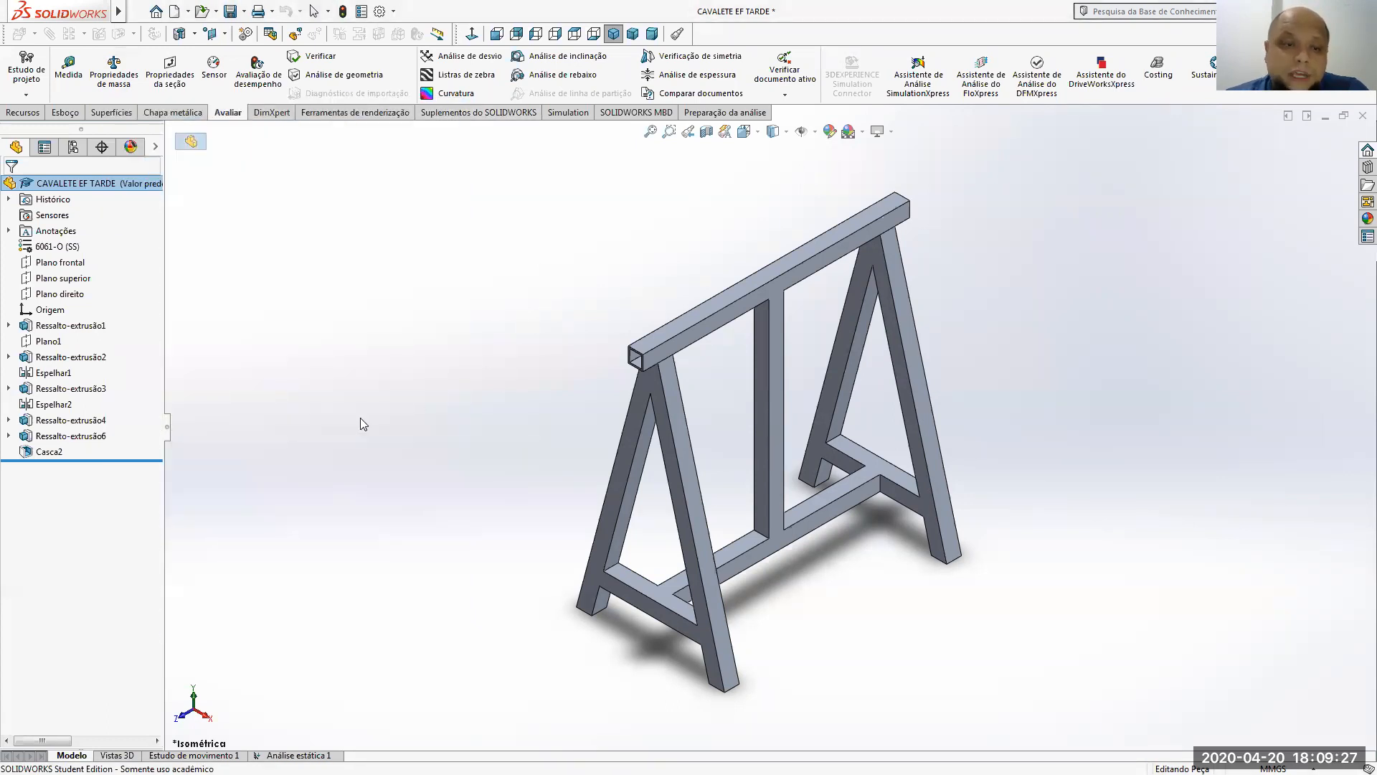
- Roll the history back before Casca2 and delete the central post's extrusion together with its sketch
drag(76, 459, 76, 445)
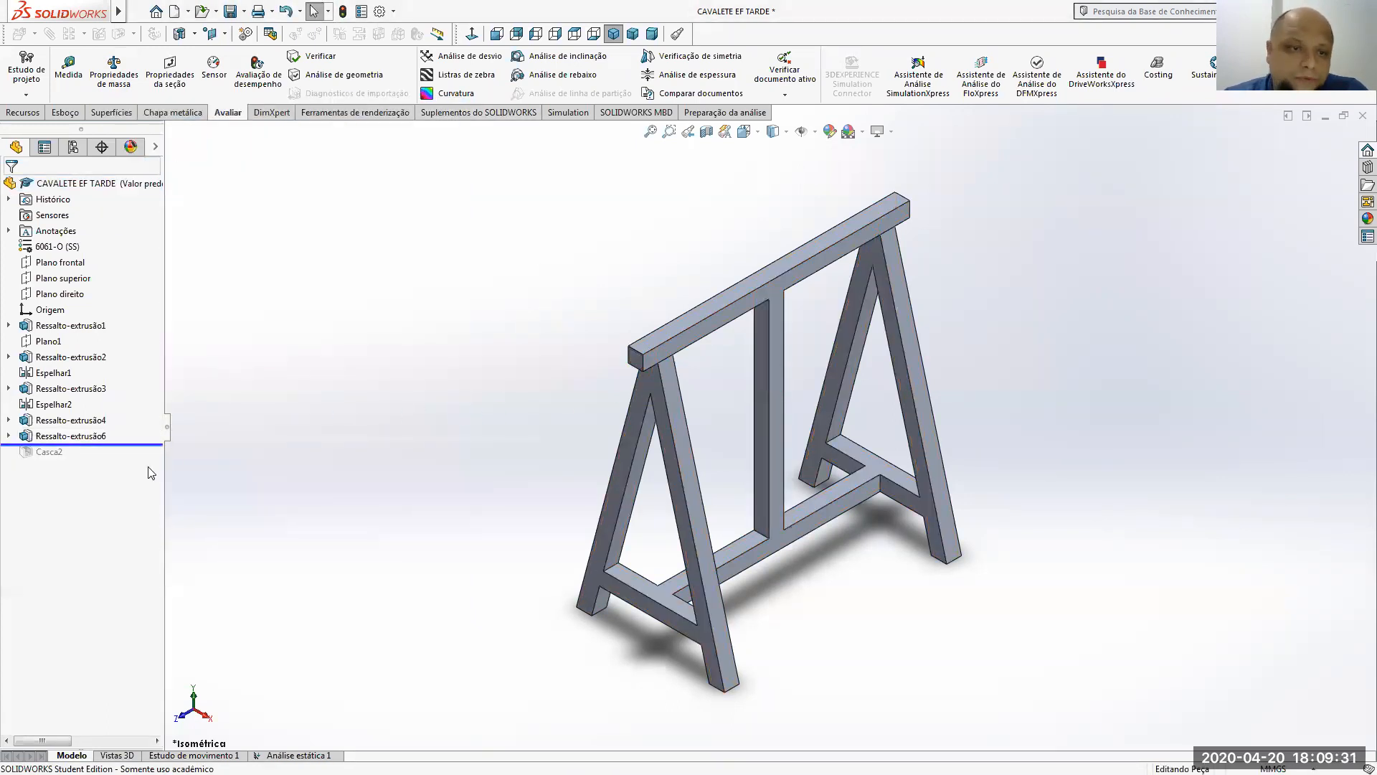
right_click(63, 435)
click(112, 543)
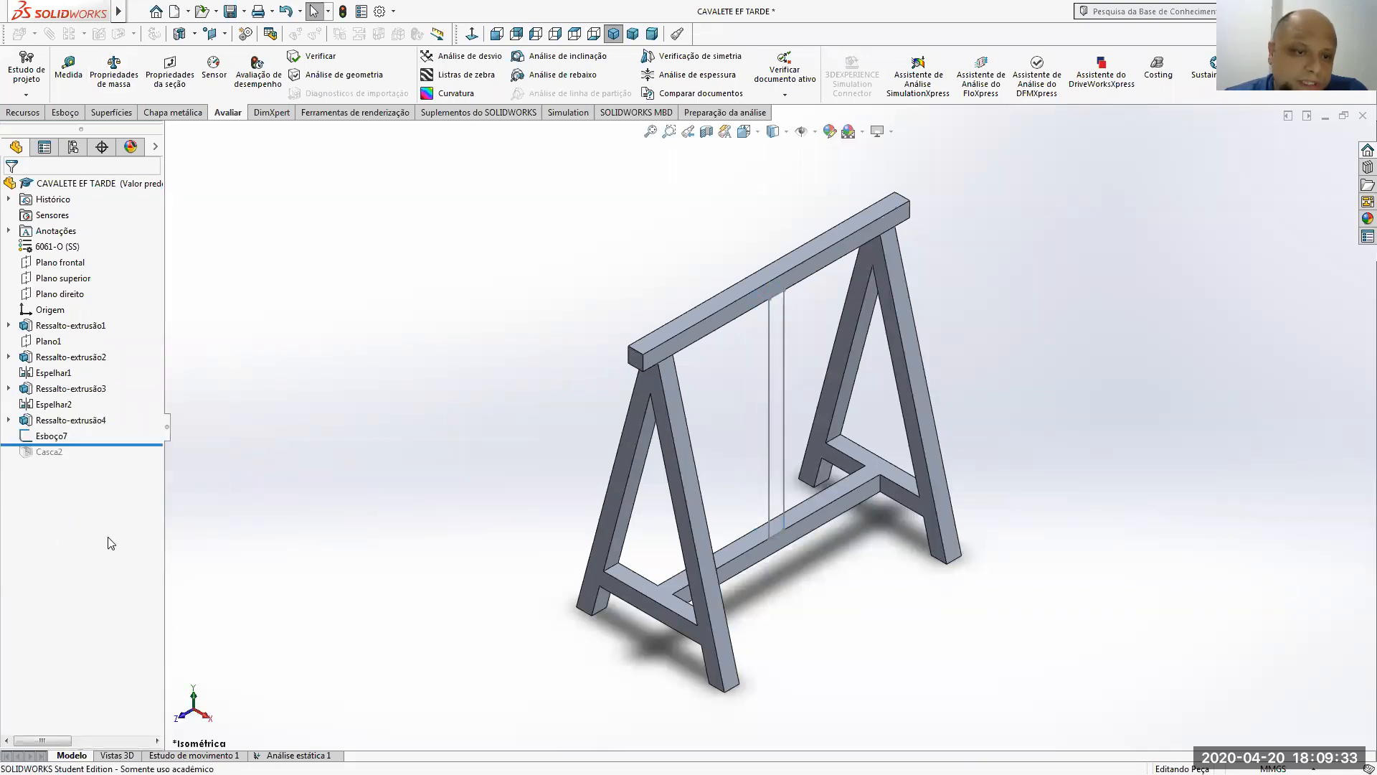
right_click(52, 435)
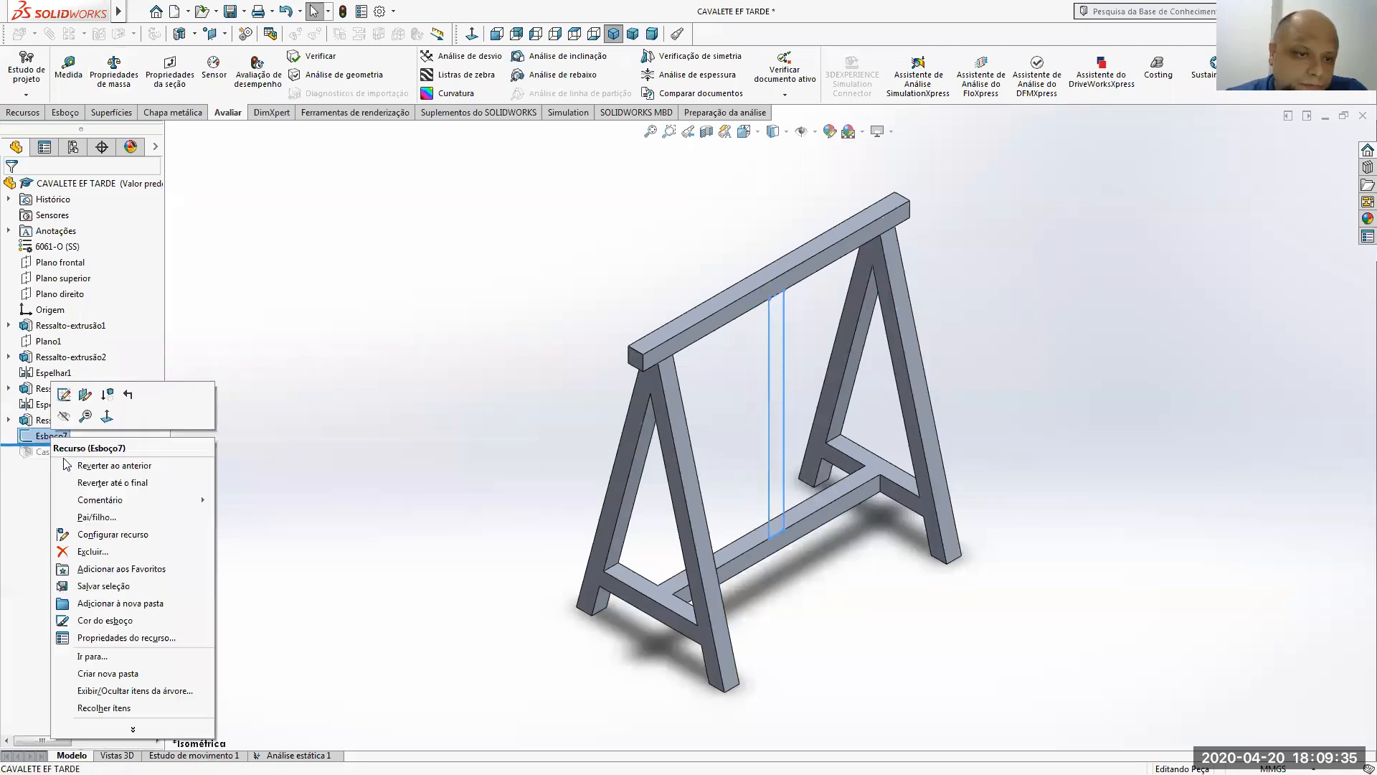
click(92, 552)
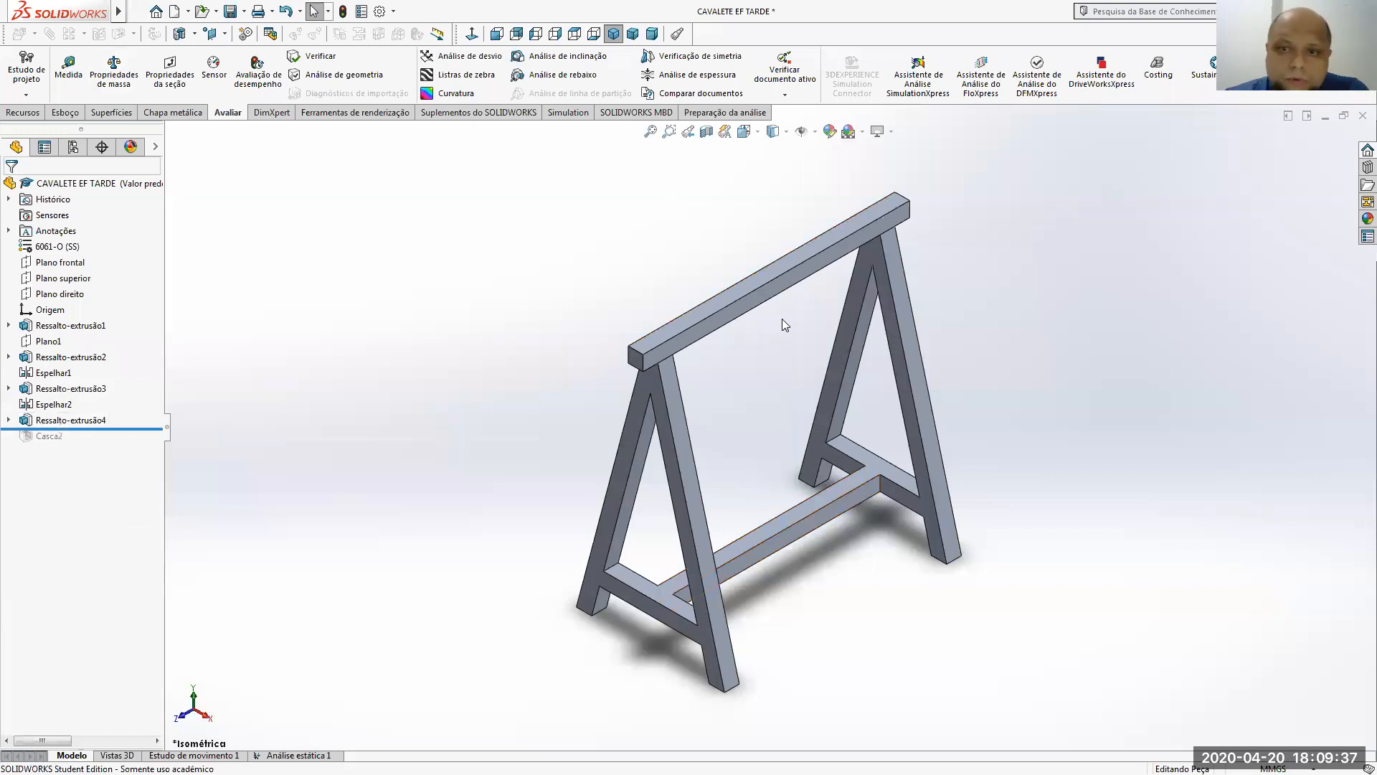
- On a new sketch on the top beam's long side face, draw a 50 mm wide parallelogram from the left leg at brace level to the beam's underside
click(765, 301)
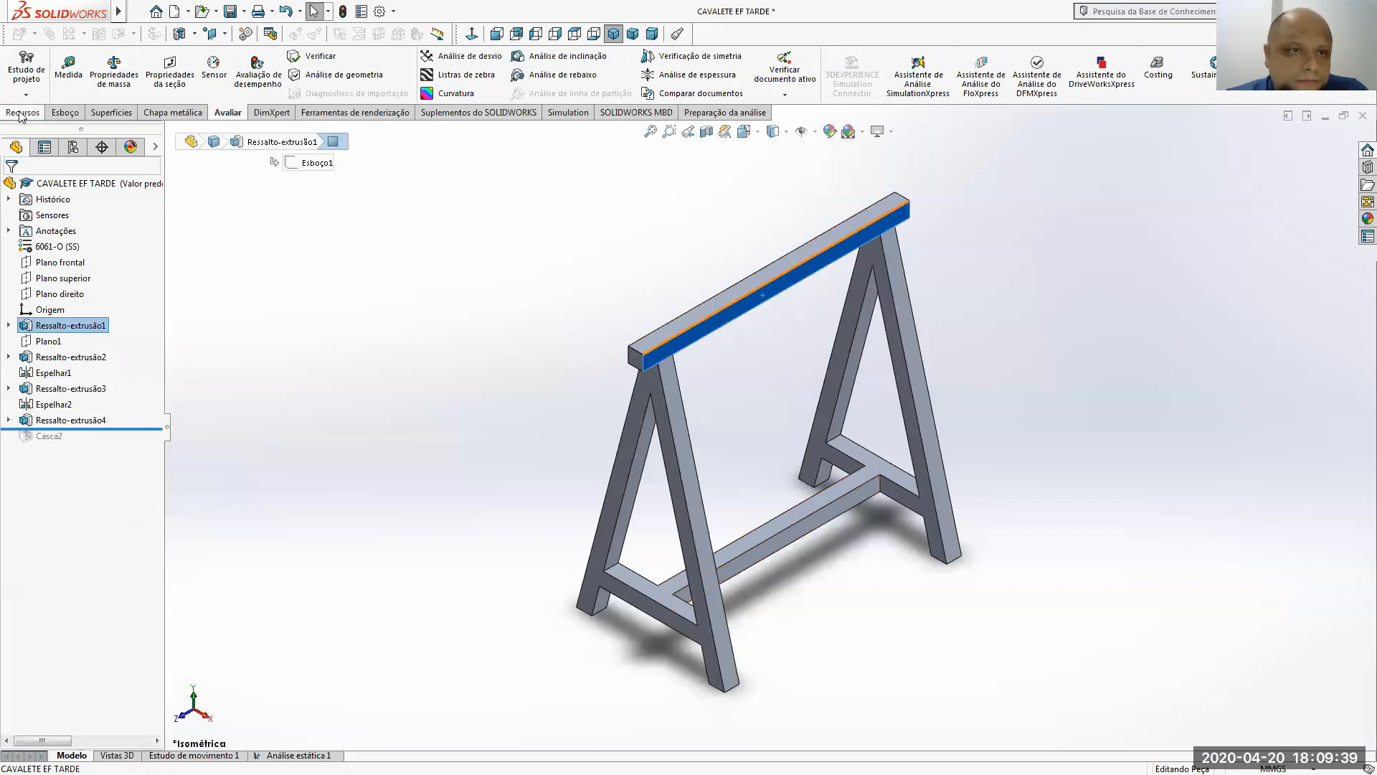
click(61, 113)
click(21, 70)
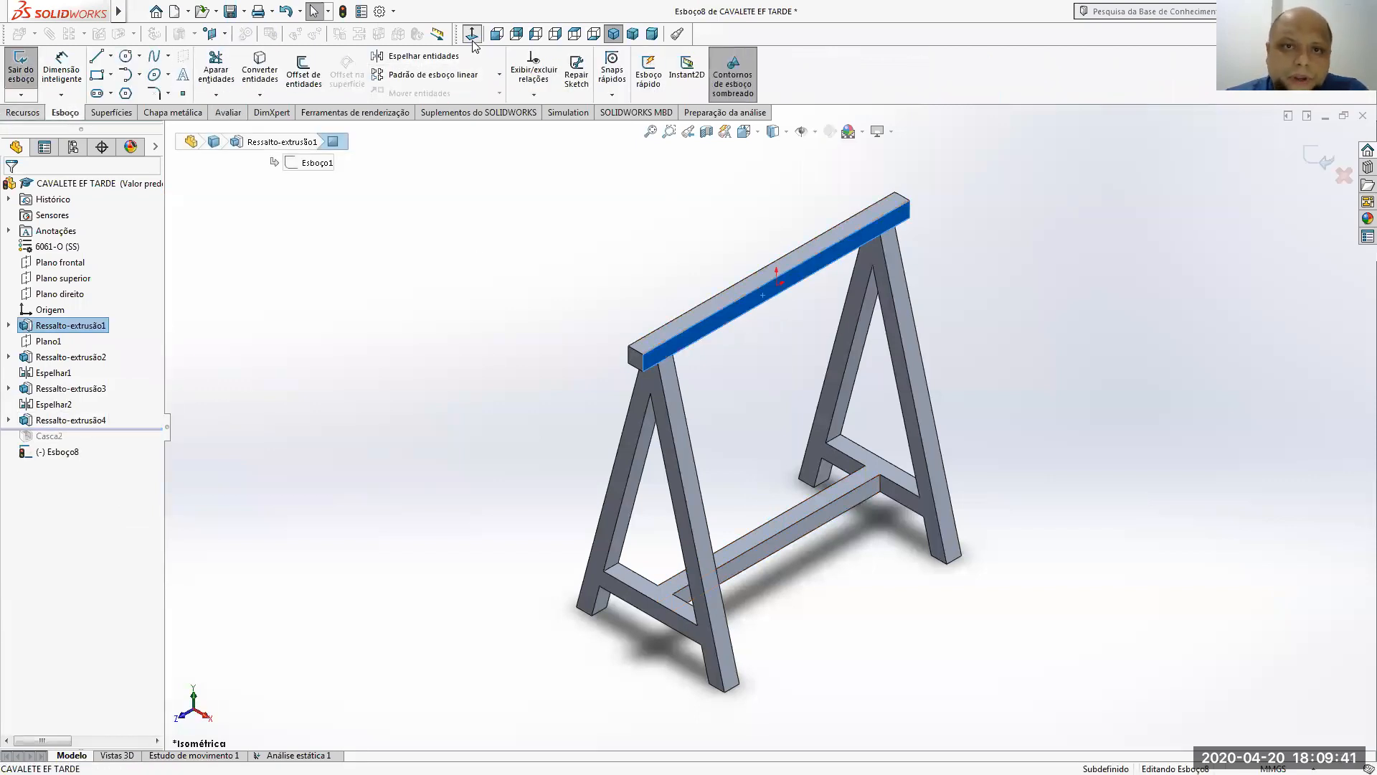
click(109, 76)
click(137, 142)
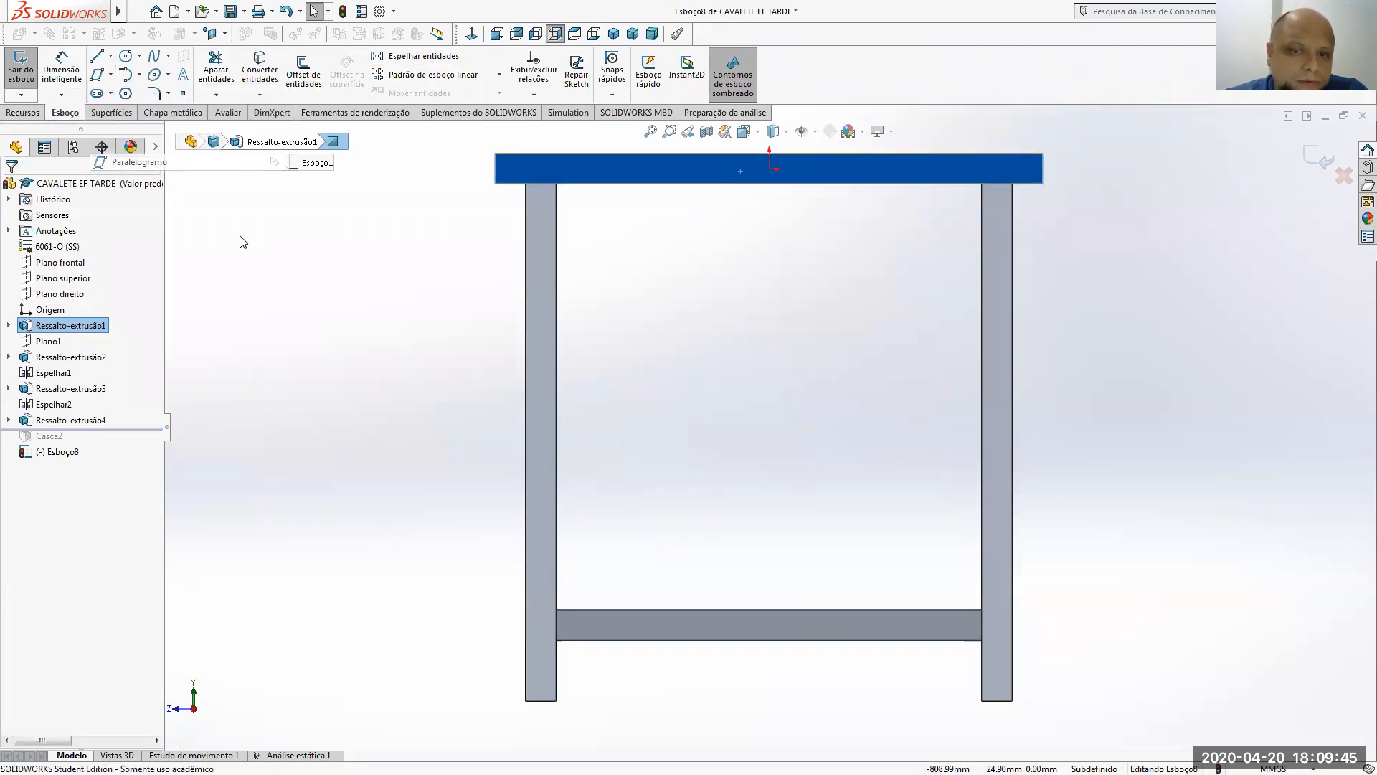
click(787, 133)
click(774, 213)
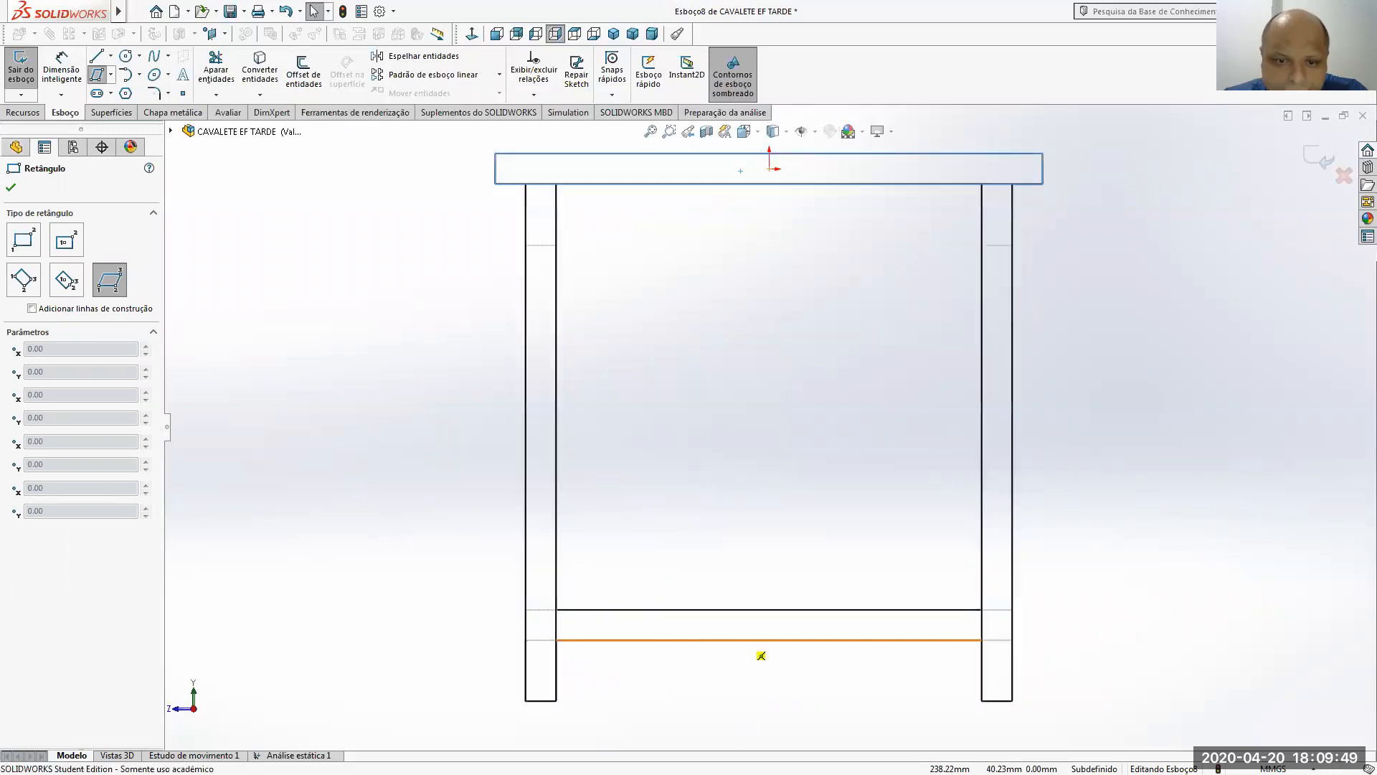
click(525, 610)
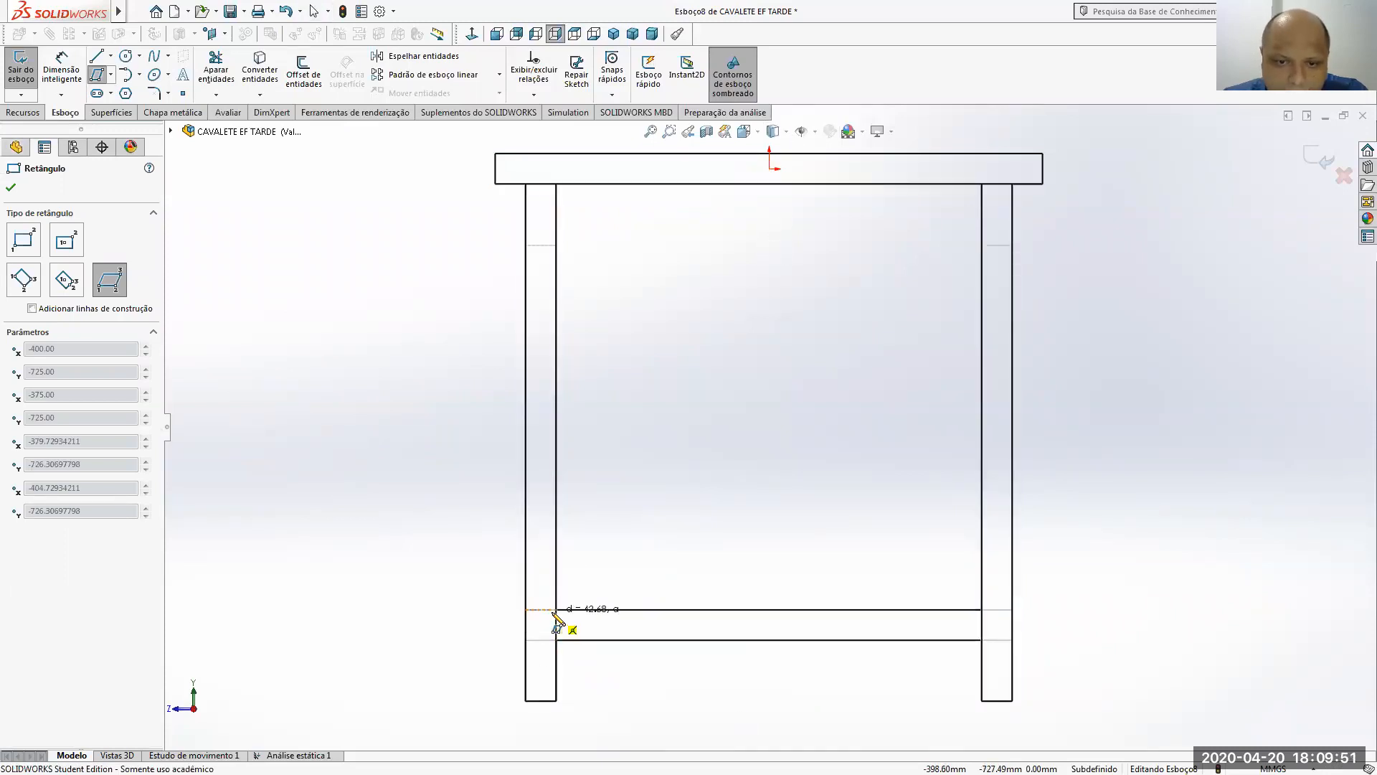
click(557, 610)
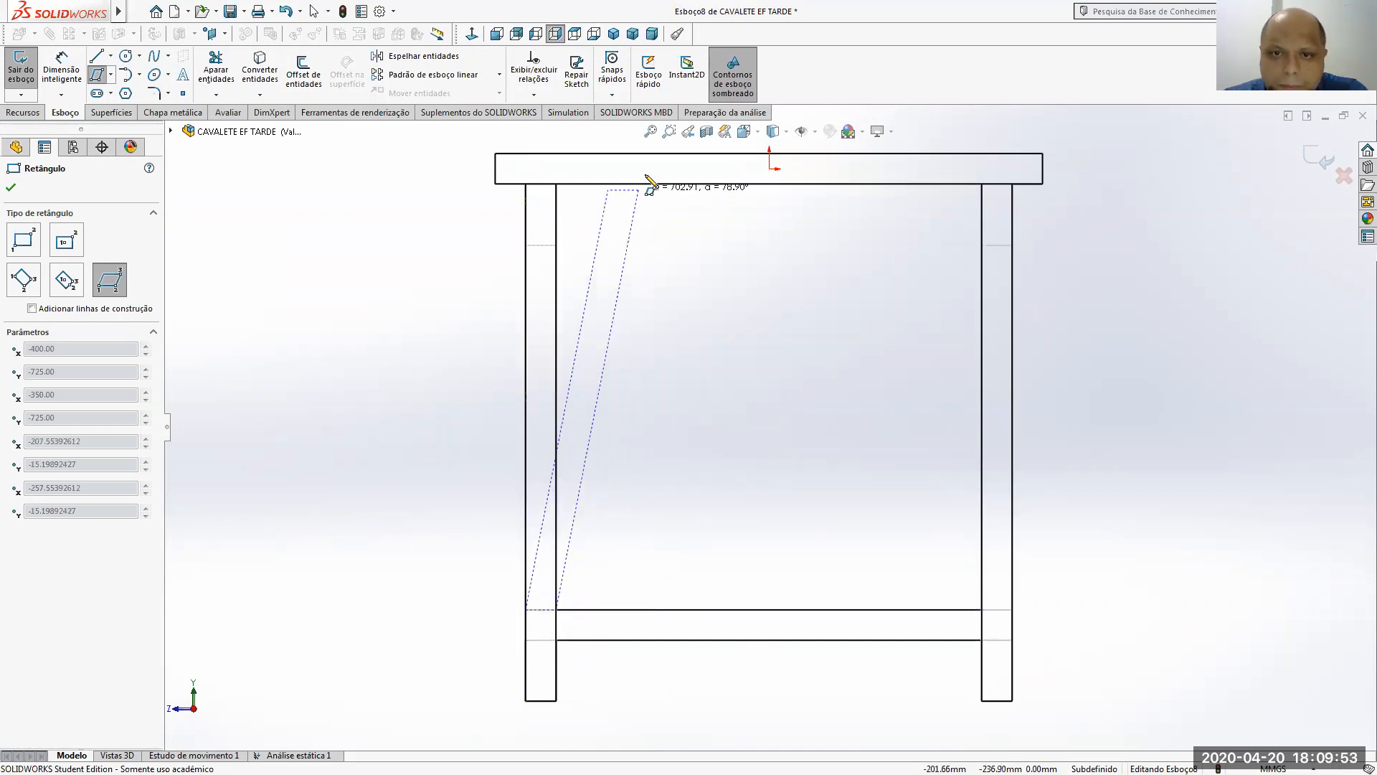
click(671, 183)
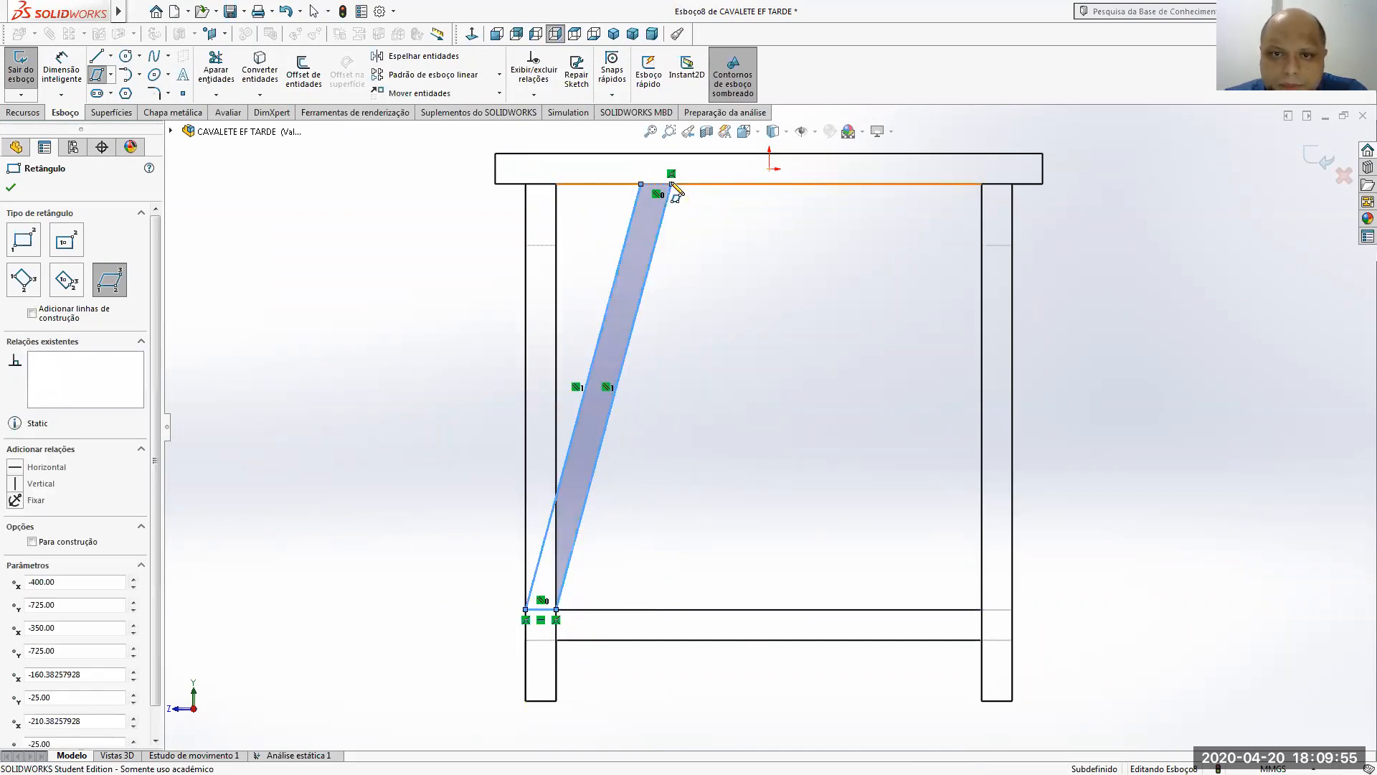
- Sketch a second 50 mm wide parallelogram leaning inward from the right leg at brace level to the top beam's underside
click(1013, 610)
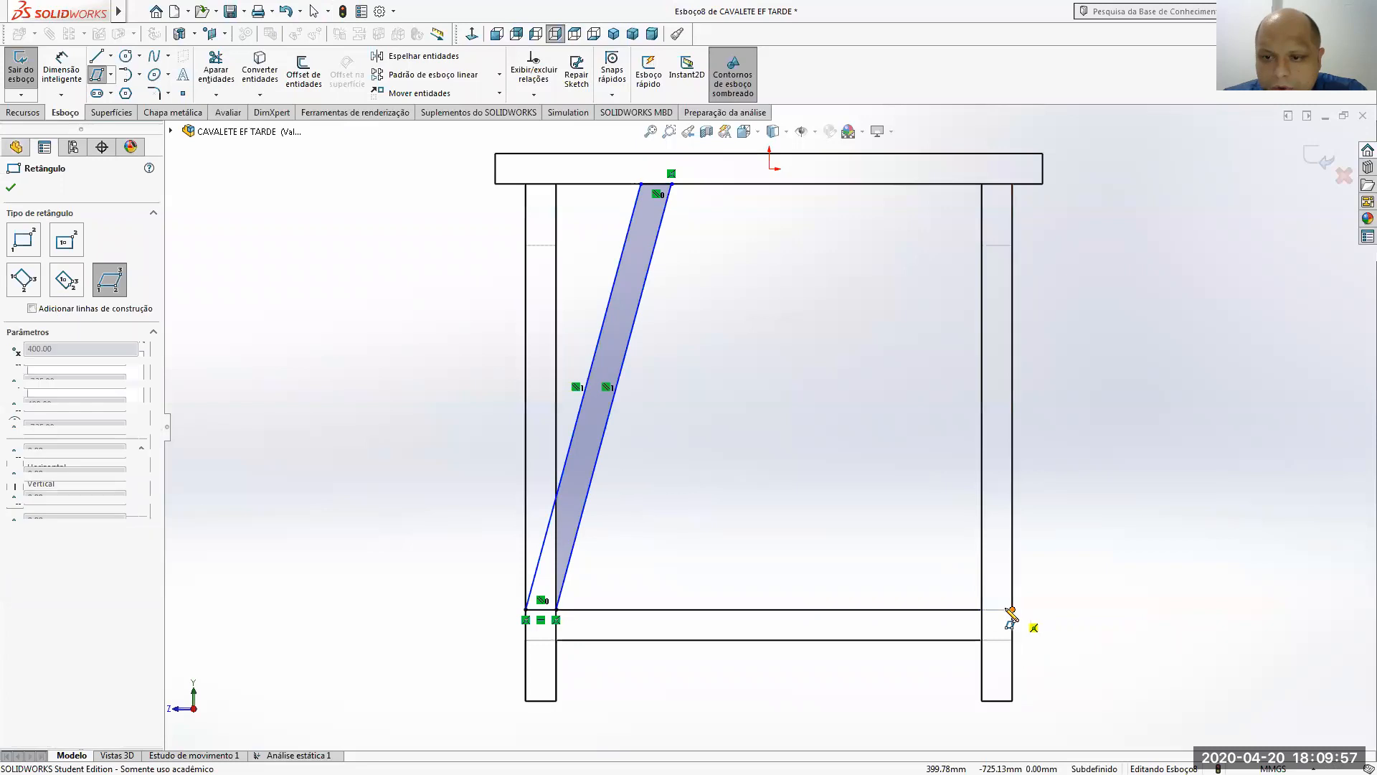
click(982, 610)
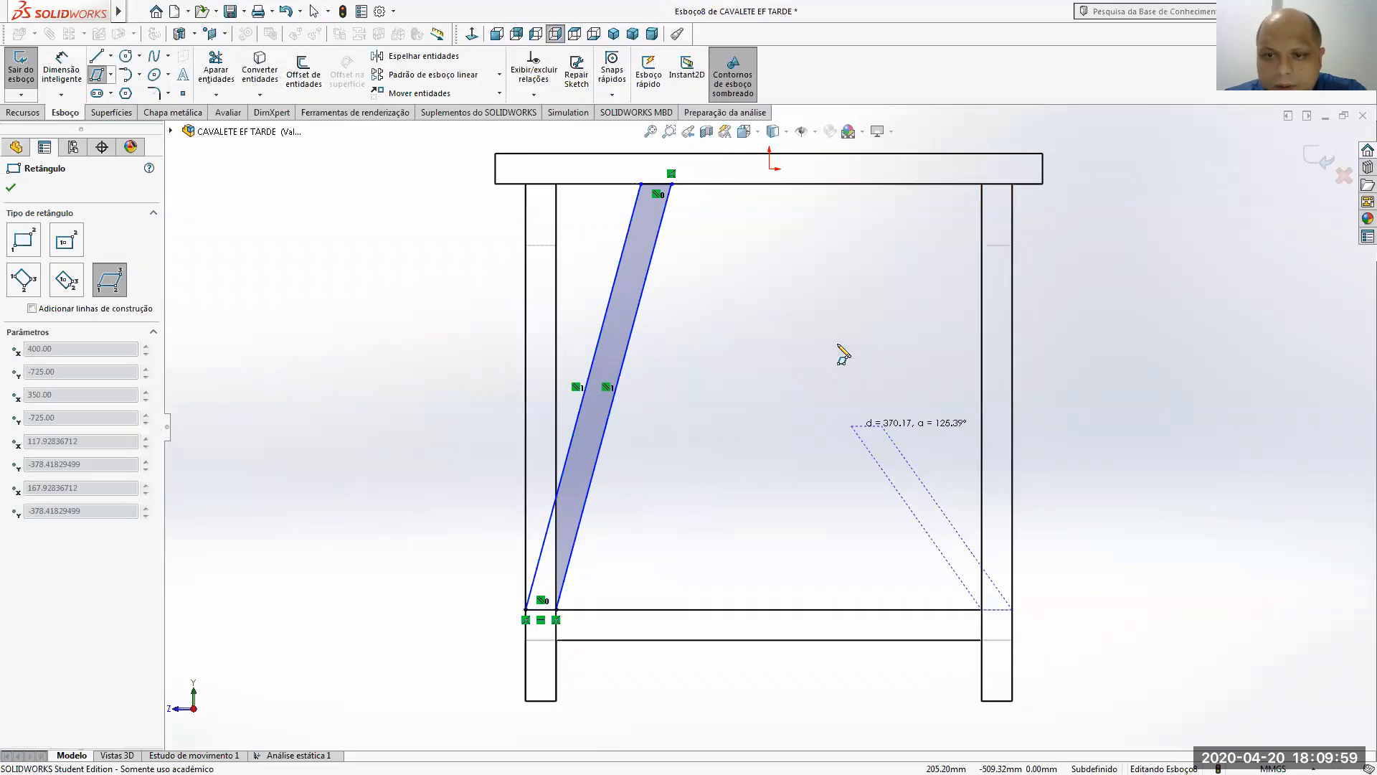
click(853, 184)
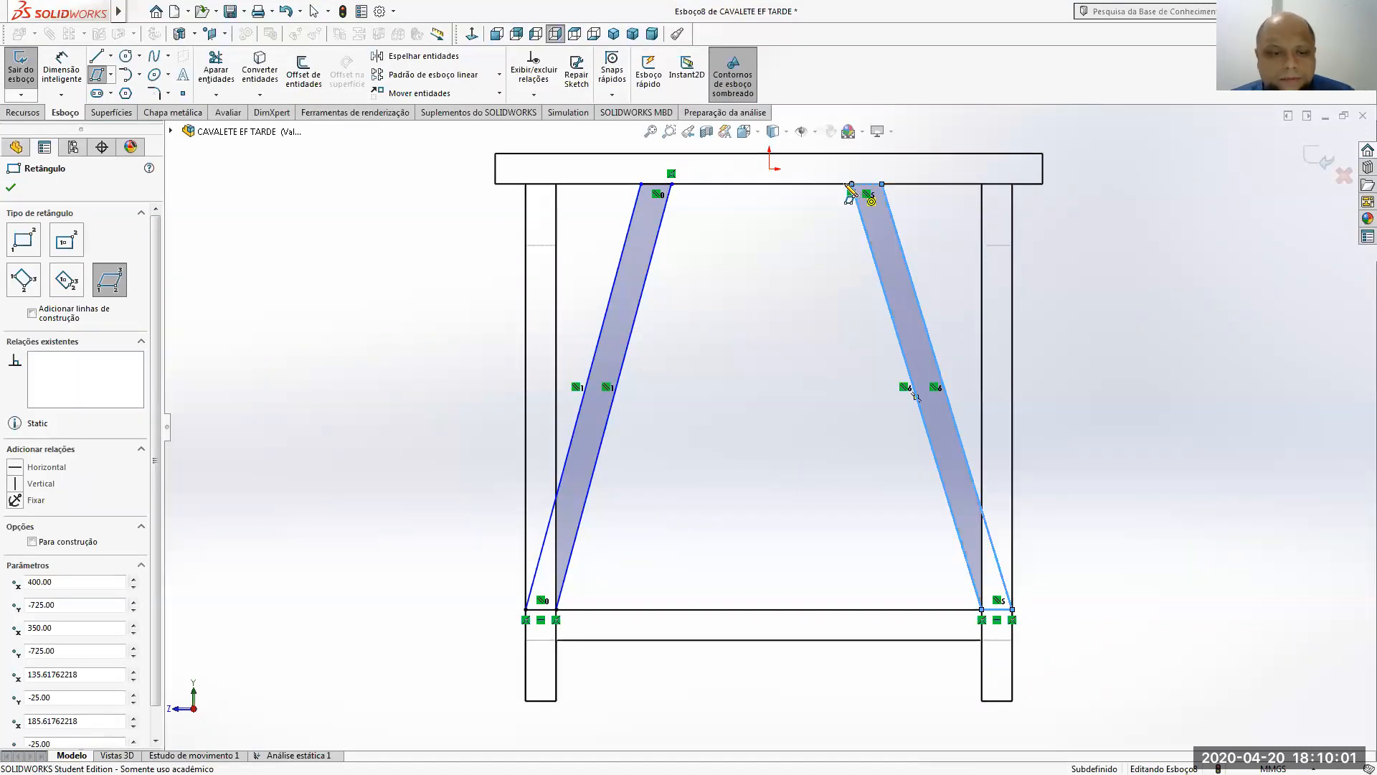
- Try to dimension the left inclined support's upper inner corner from the origin, and delete the misplaced dimensions
key(Escape)
click(62, 70)
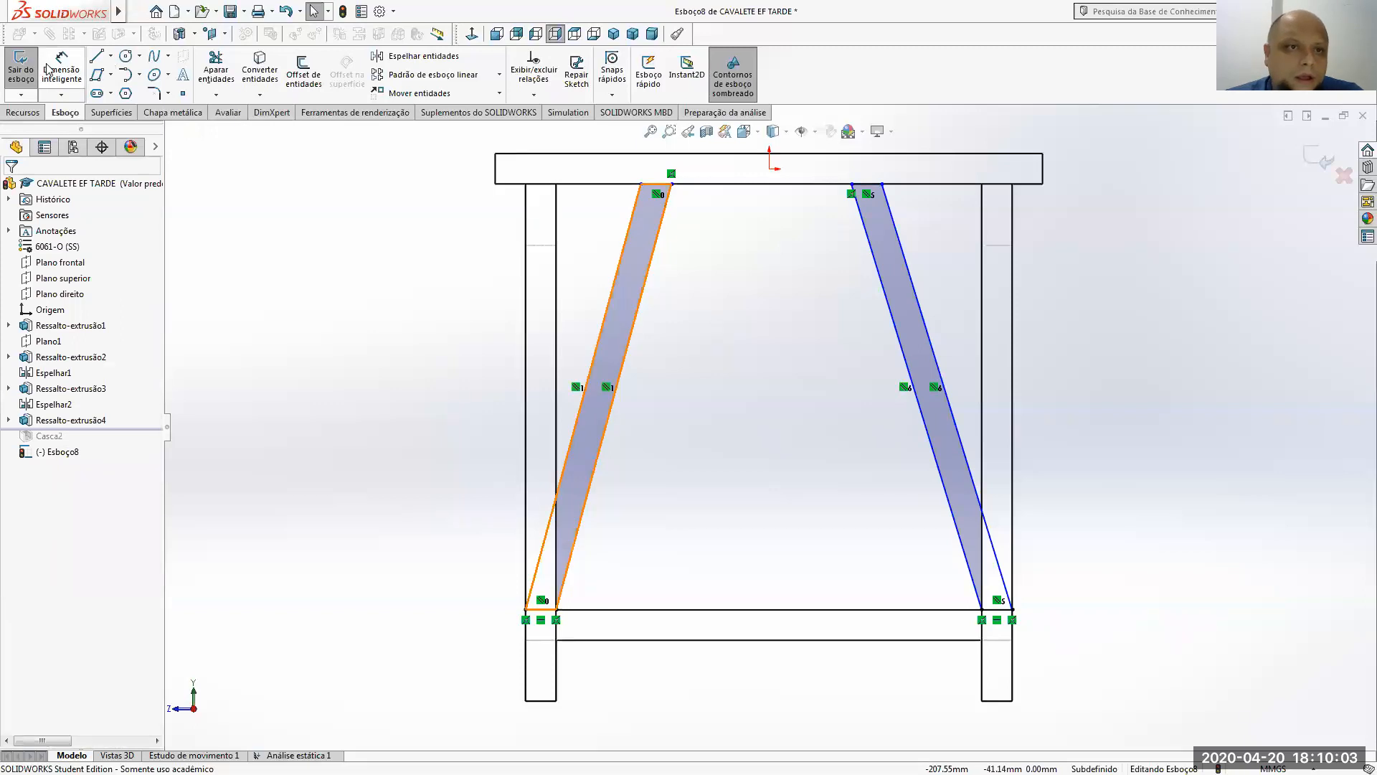
click(682, 186)
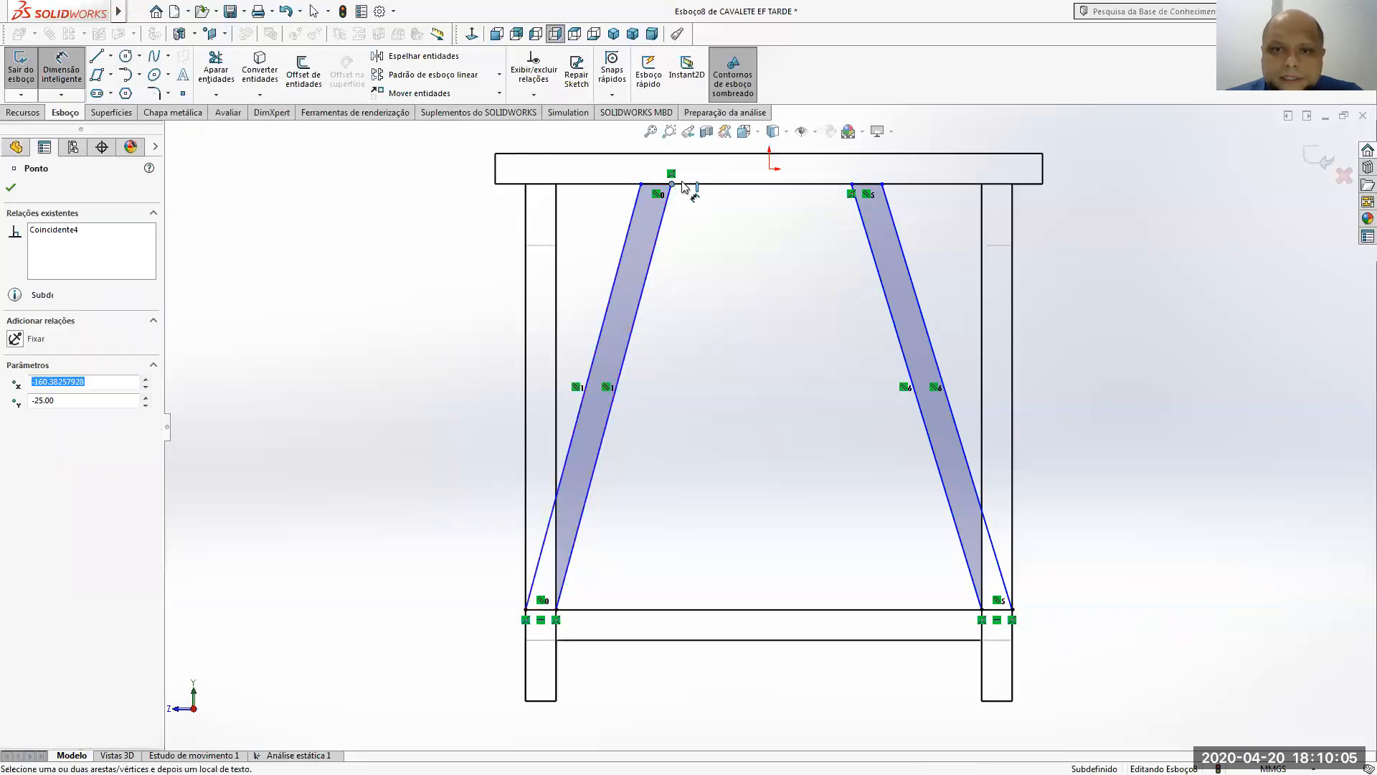
ctrl+click(770, 169)
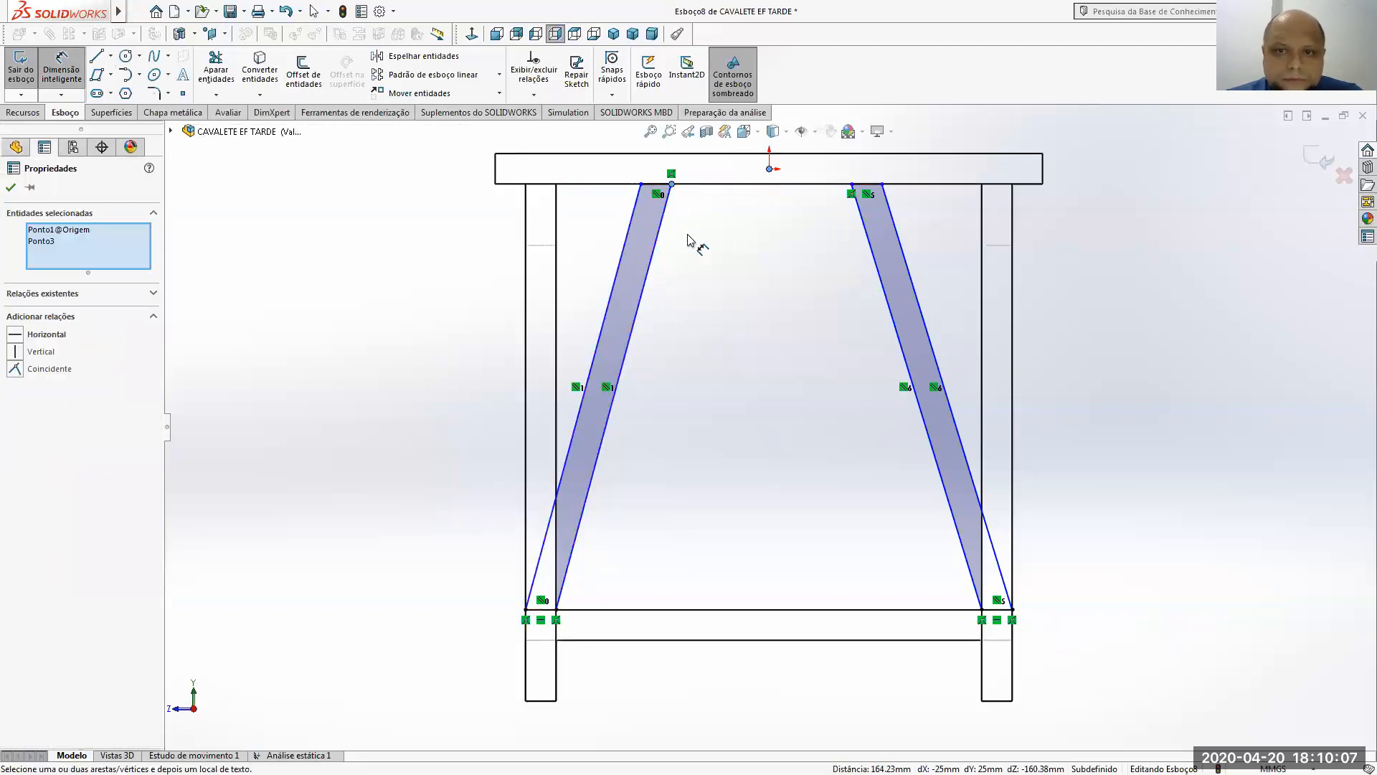
click(712, 257)
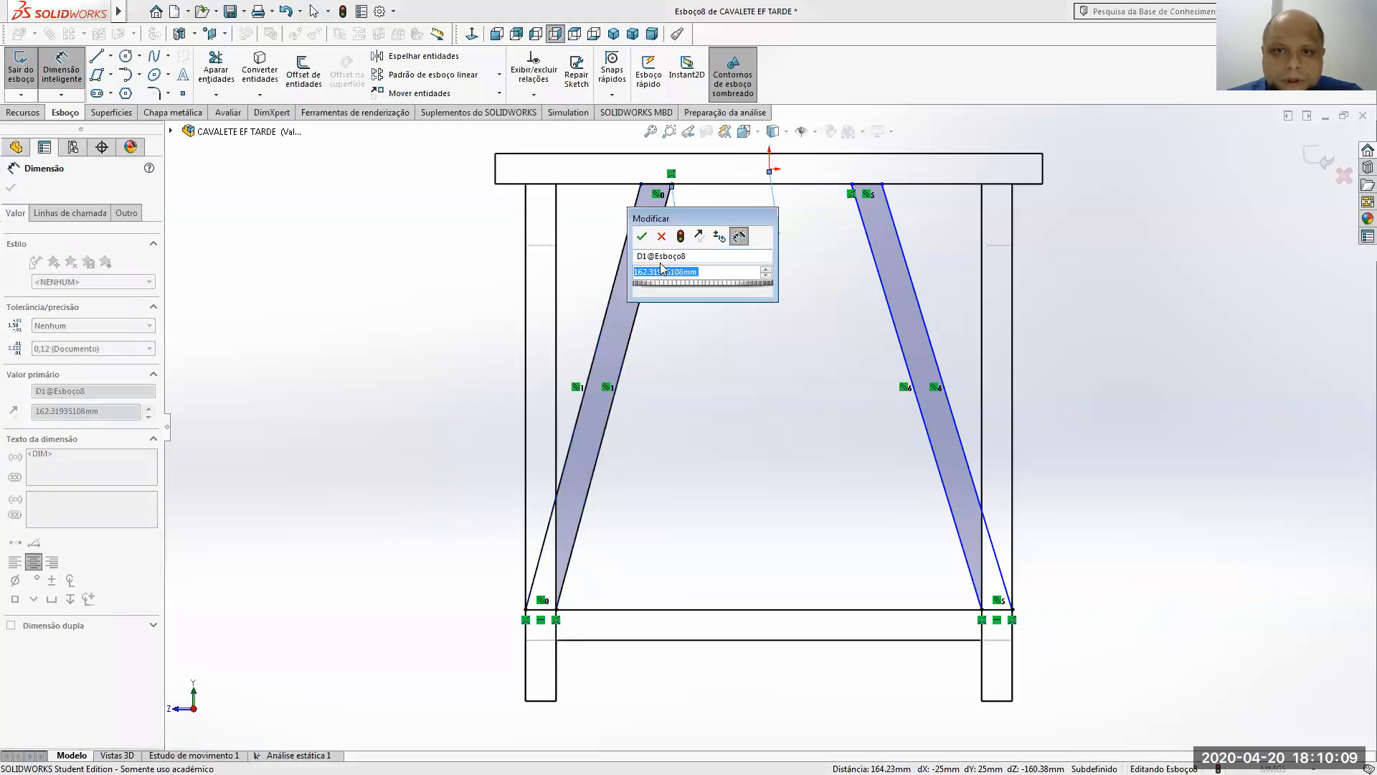
click(656, 238)
click(725, 254)
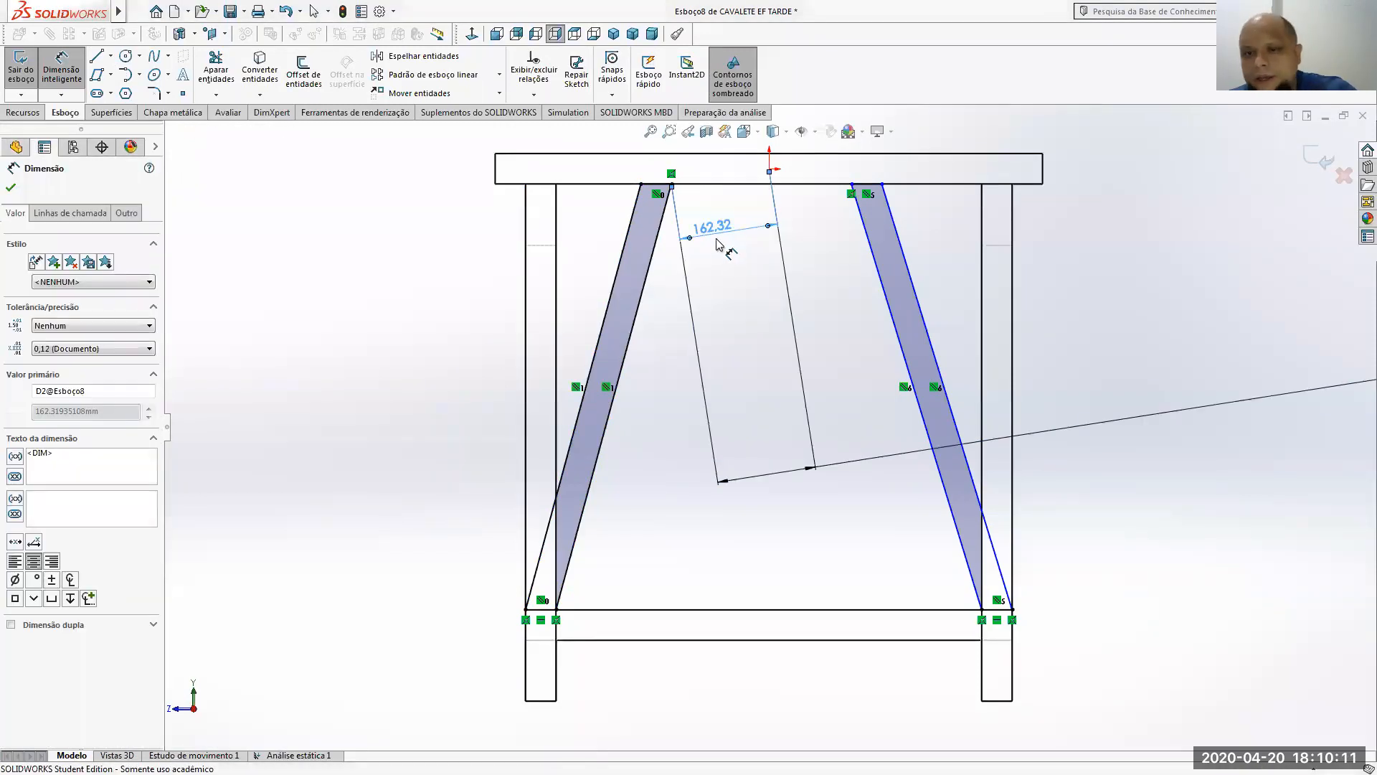
key(Escape)
drag(757, 292, 696, 200)
key(Delete)
drag(778, 499, 715, 448)
key(Delete)
- Retry the dimension between the origin and the left support's upper inner corner, and remove the slanted result
click(62, 70)
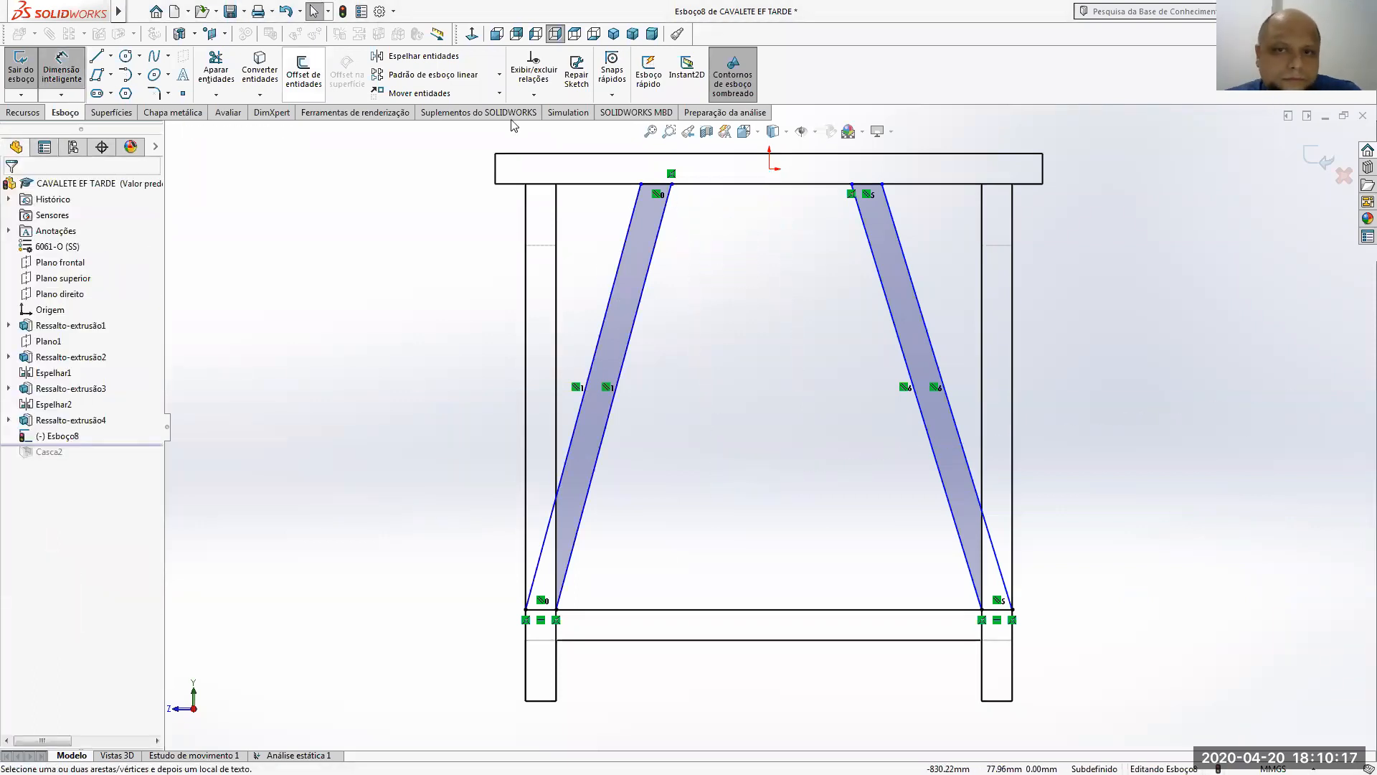
click(770, 169)
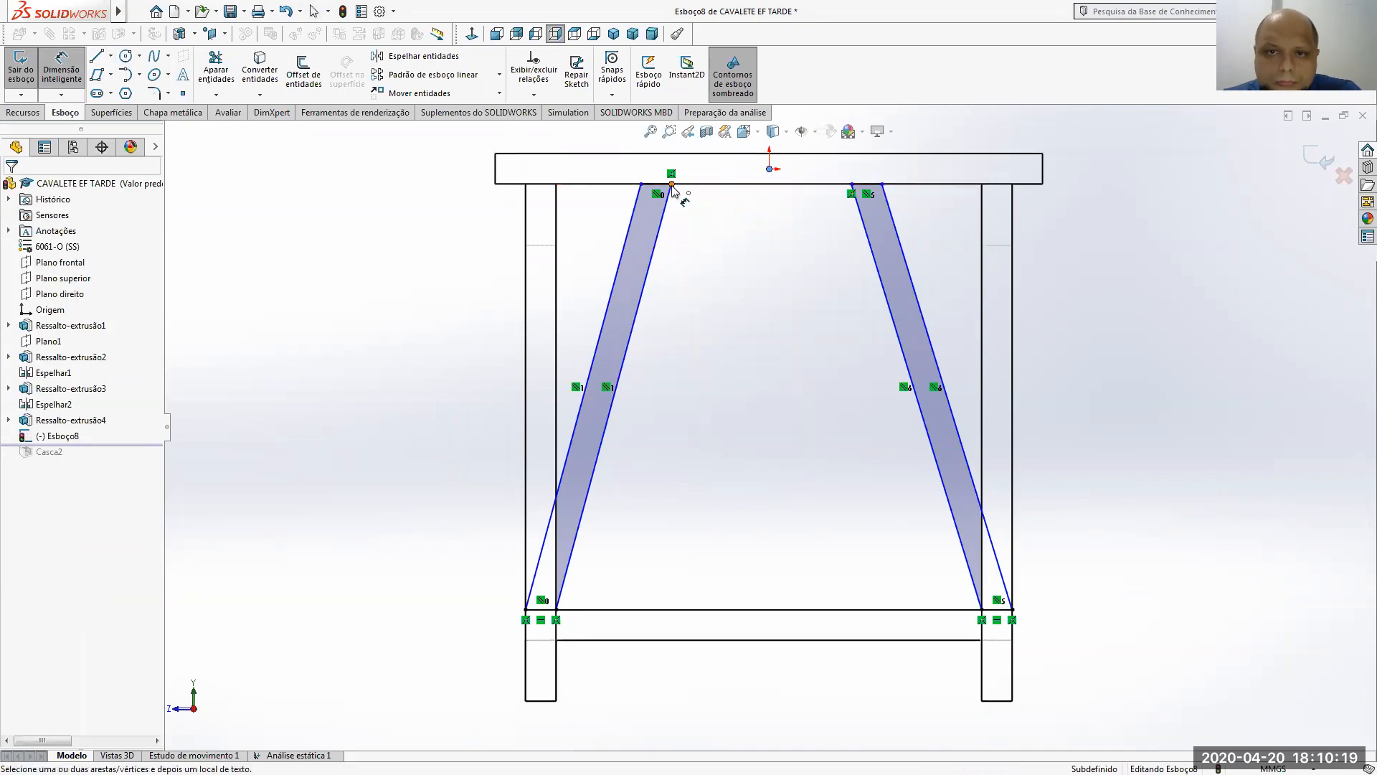
click(673, 185)
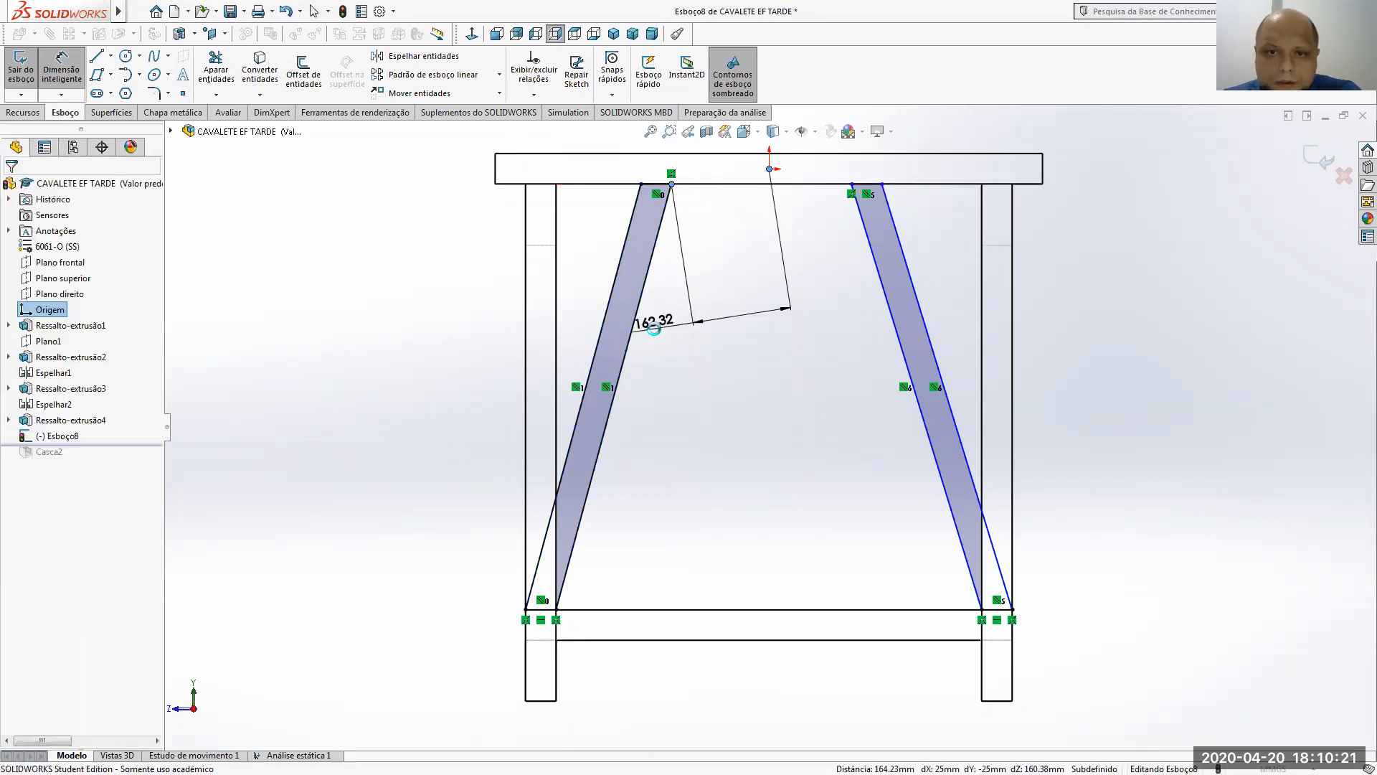
click(705, 322)
key(Return)
key(Escape)
click(706, 323)
key(Delete)
- Dimension the left support's upper outer corner at 350 mm from the lower corner of the top beam's left end
click(61, 68)
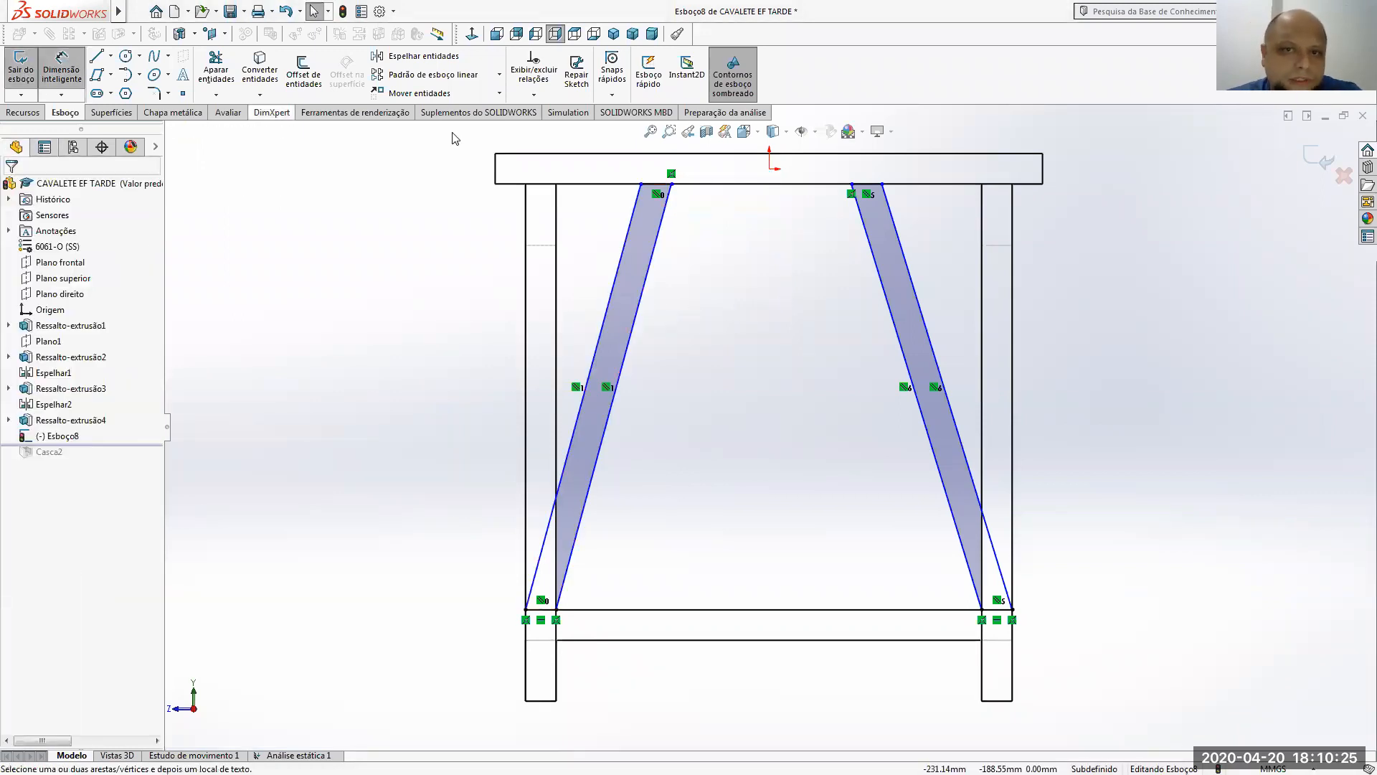
click(642, 184)
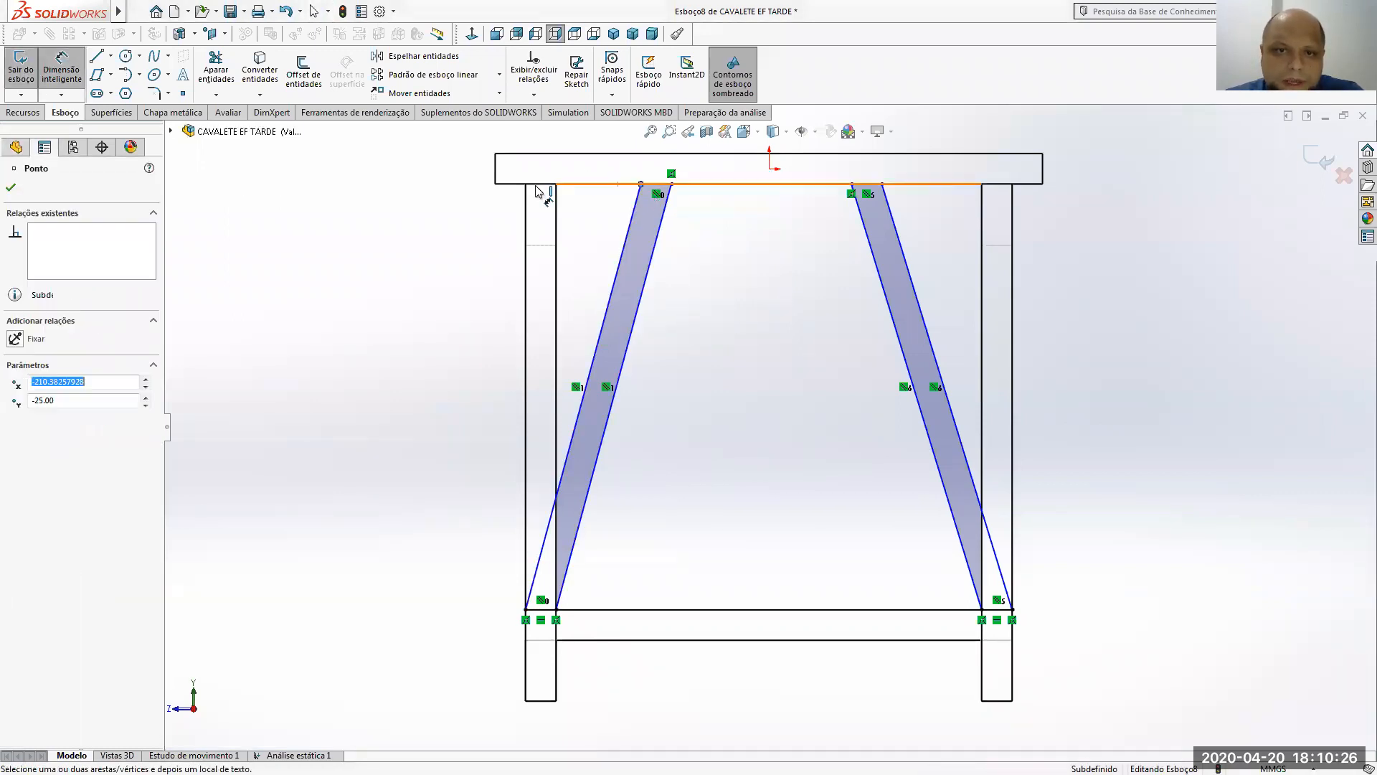
click(497, 184)
click(566, 273)
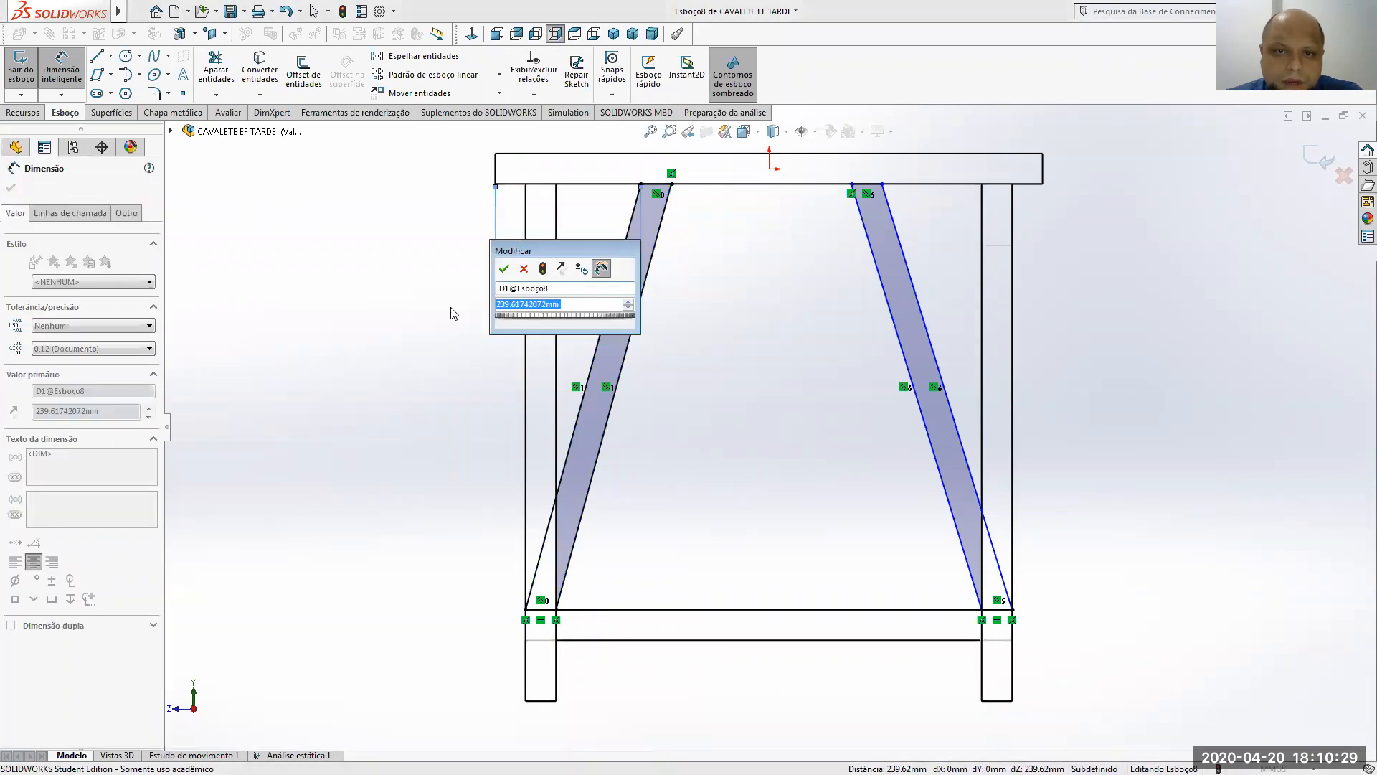
text(35)
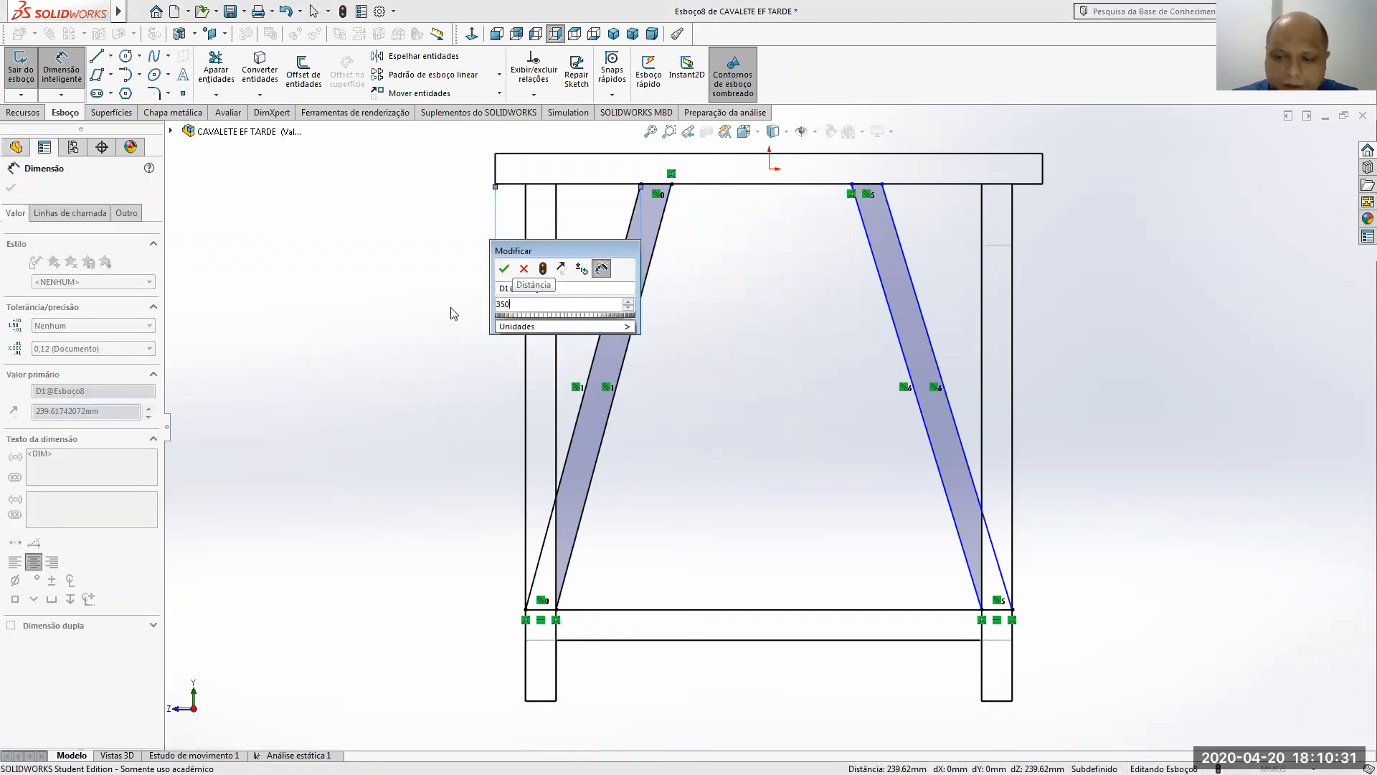
text(0)
key(Return)
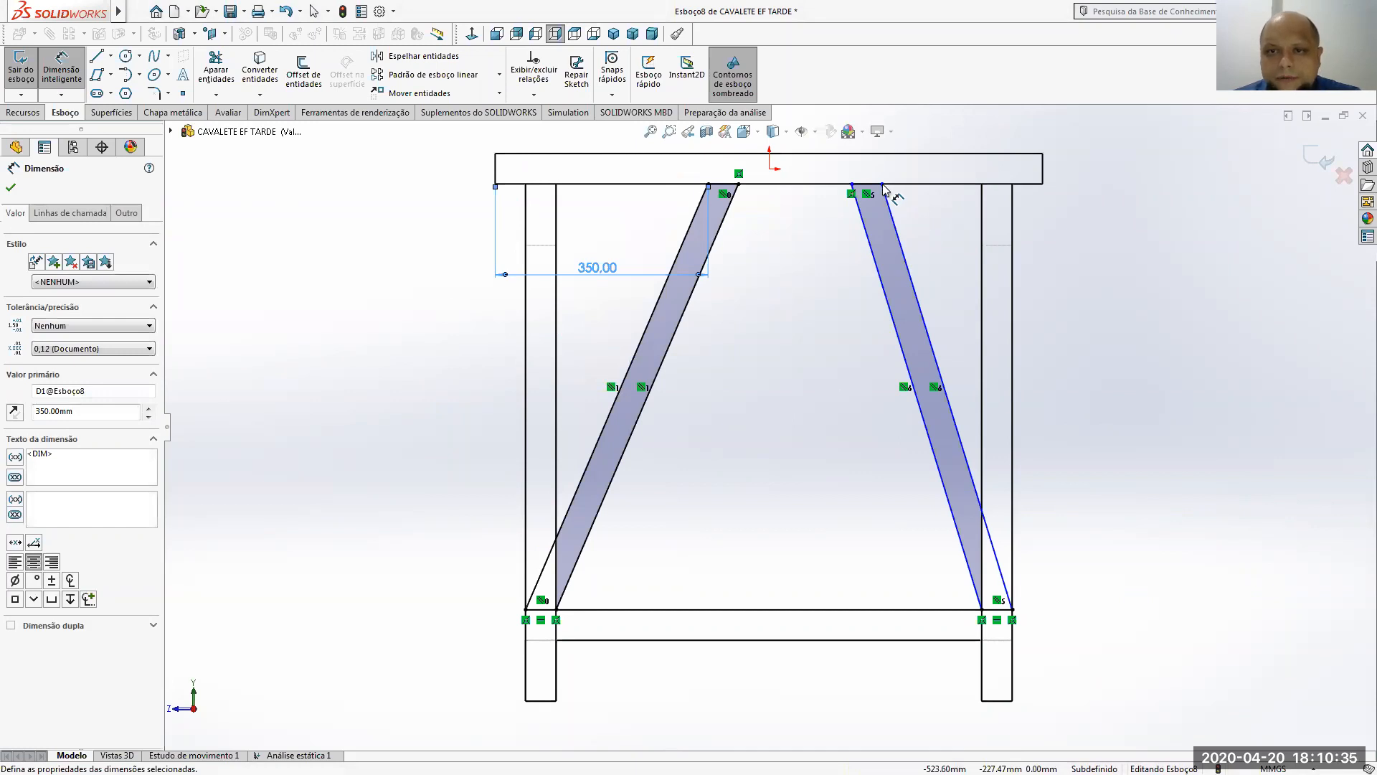
click(883, 186)
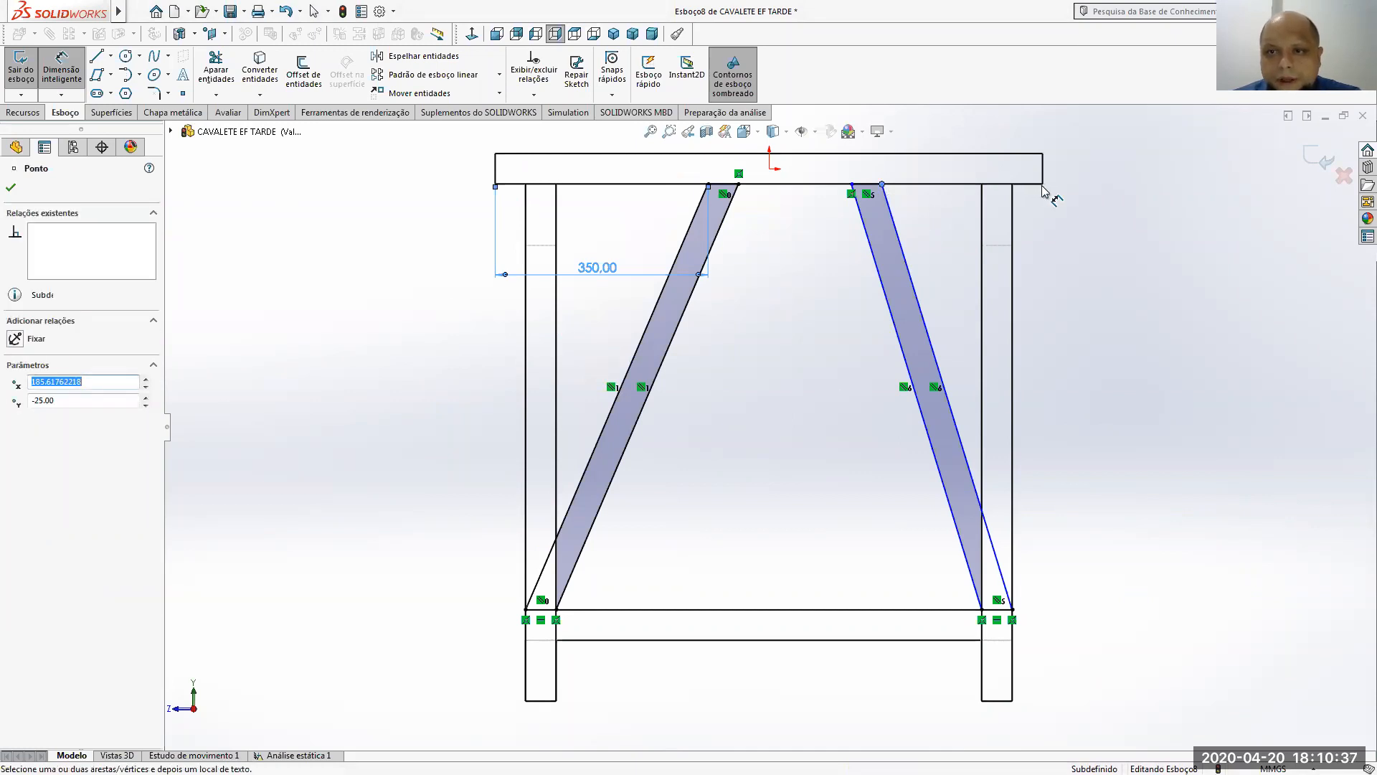
key(Escape)
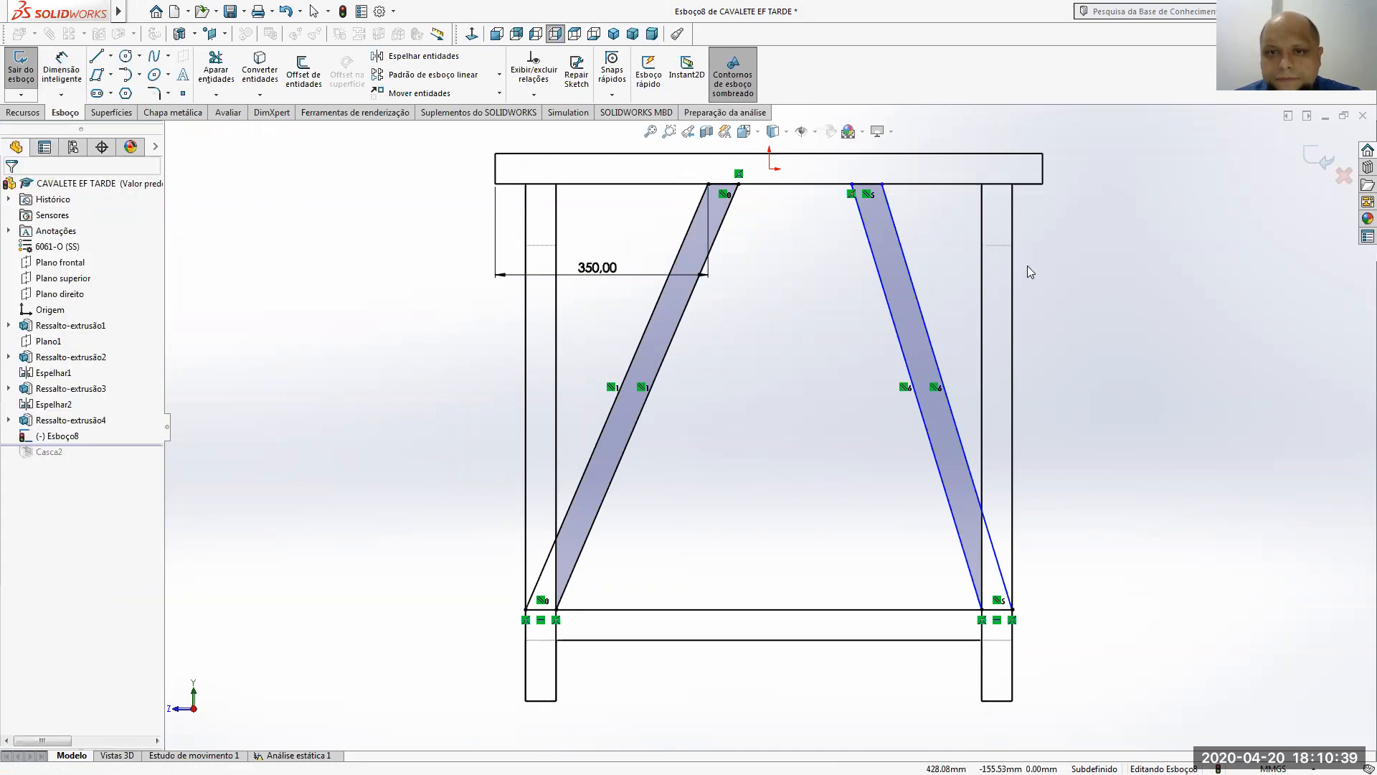
click(61, 71)
click(882, 185)
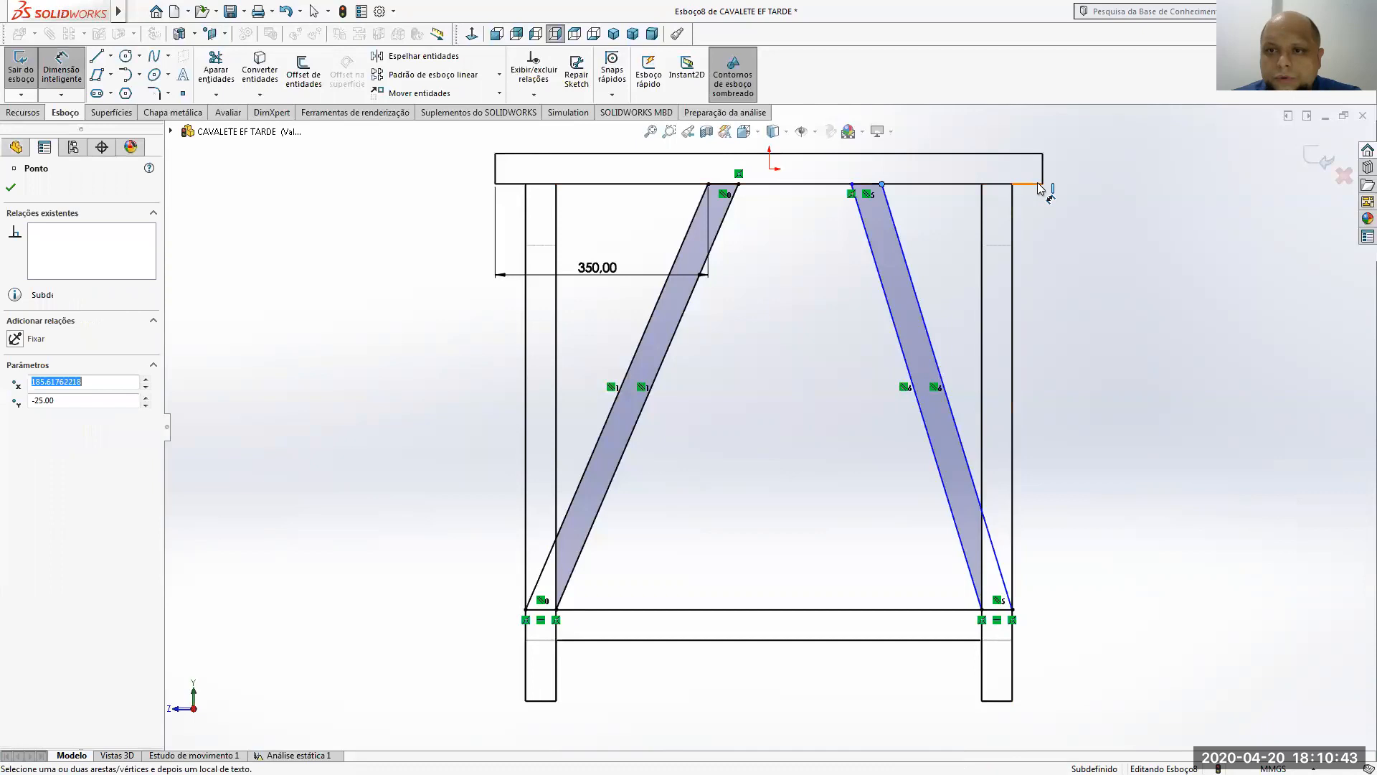
click(1043, 186)
click(958, 248)
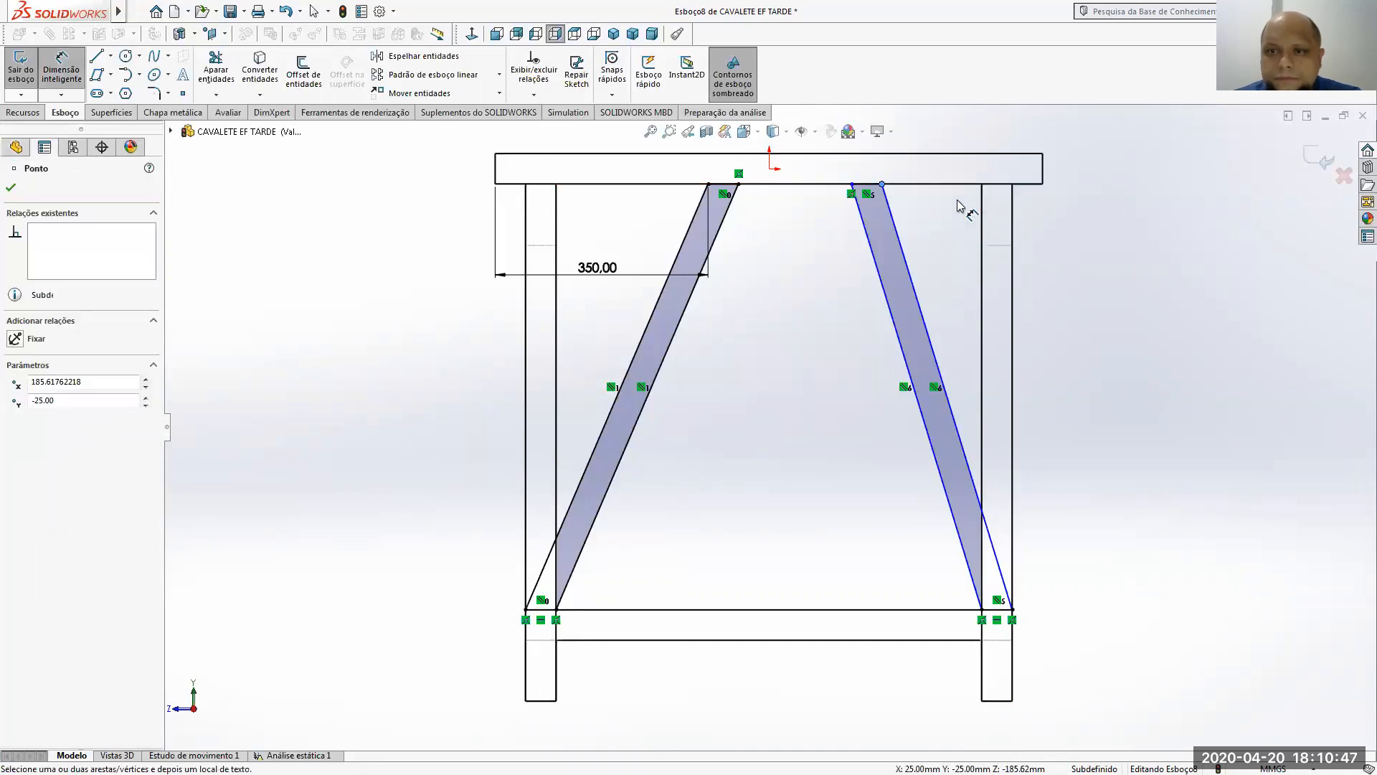
key(Escape)
- Dimension the right support's upper outer corner at 350 mm from the lower corner of the top beam's right end
click(65, 75)
click(885, 187)
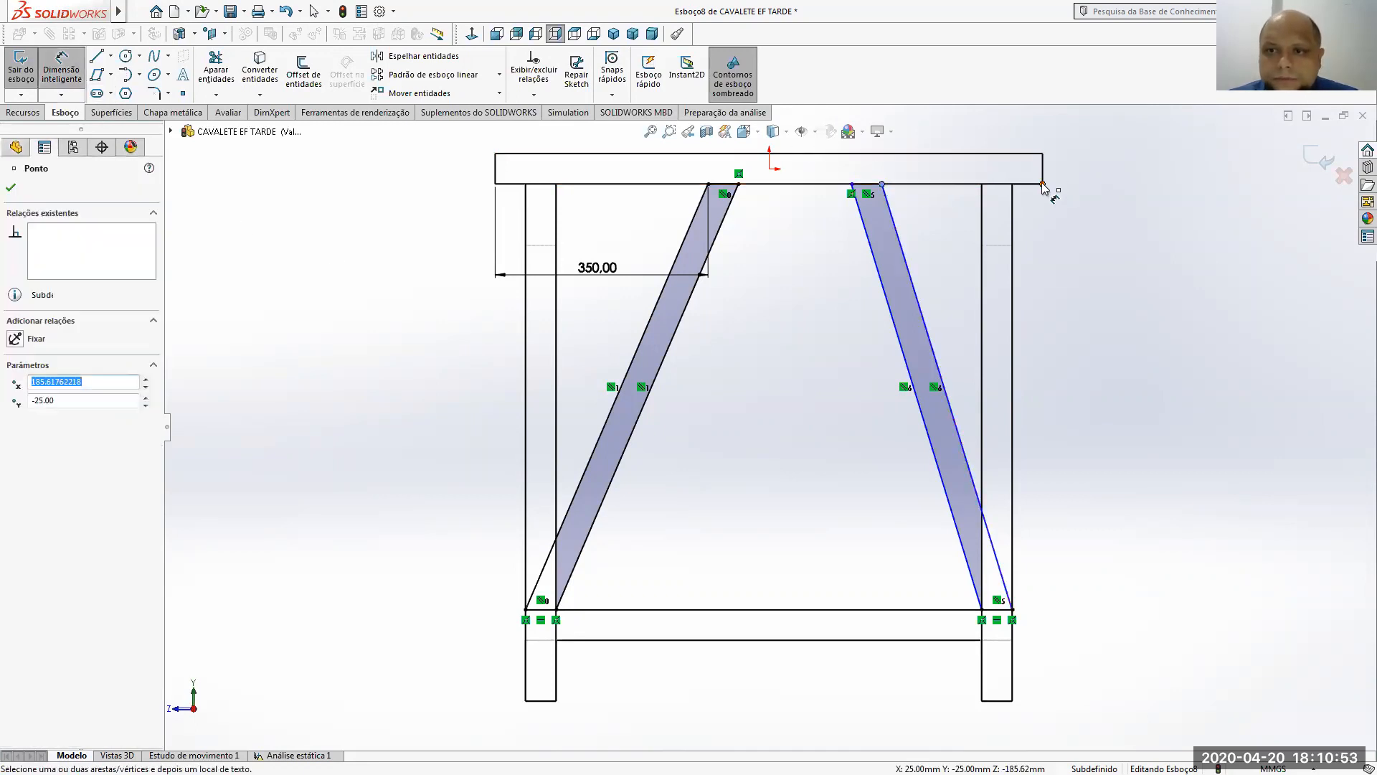
click(1043, 185)
click(955, 274)
text(350)
key(Return)
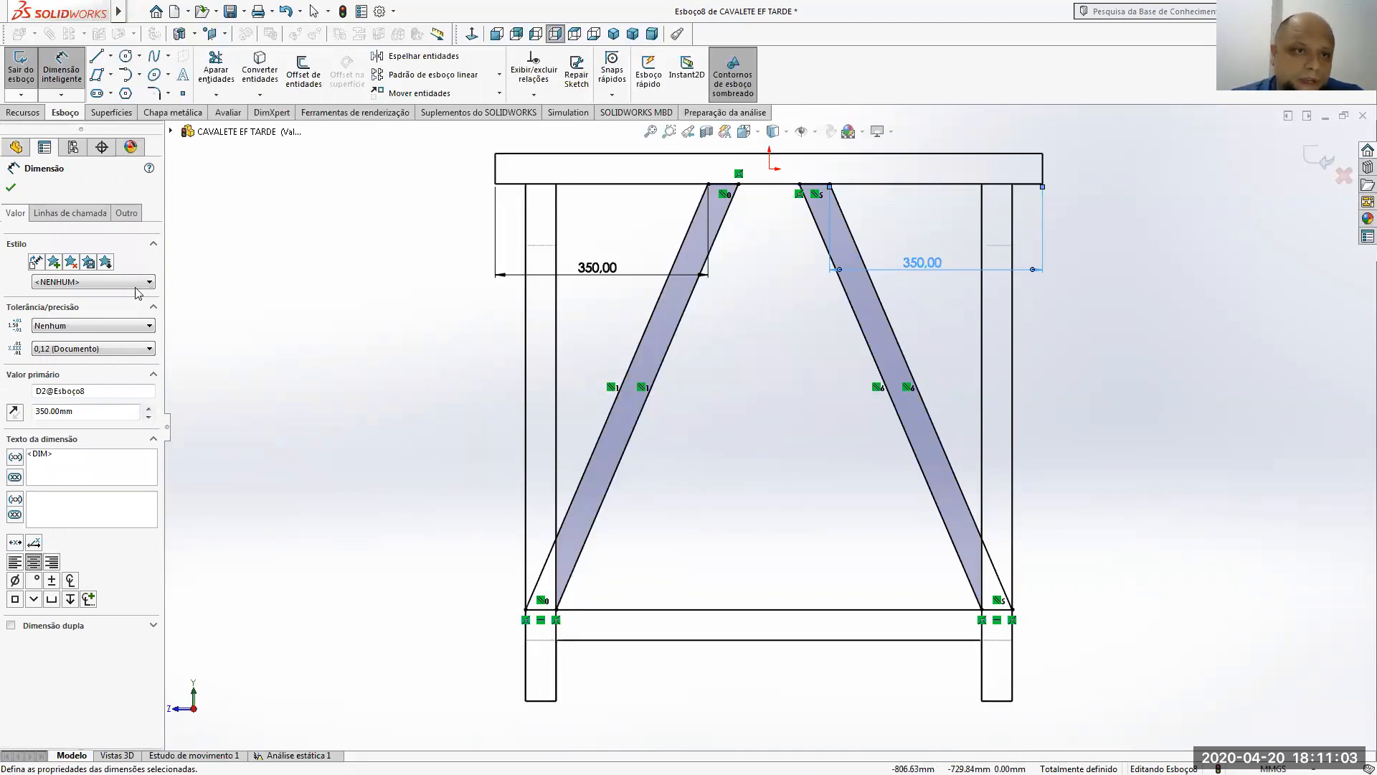
- Extrude both inclined support profiles as a 50 mm blind boss merged with the trestle
click(23, 112)
click(33, 72)
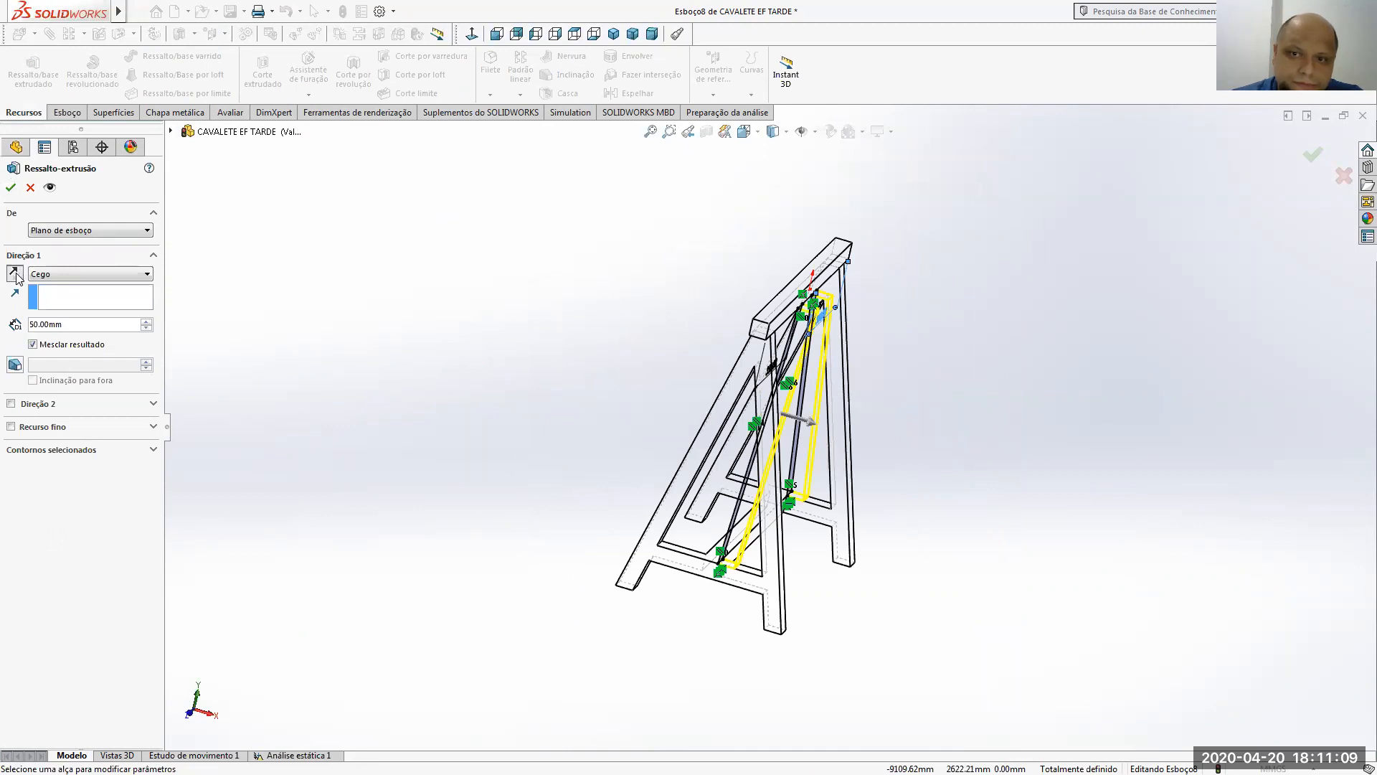
click(10, 188)
middle_drag(951, 408, 839, 343)
- Roll the history forward past Casca2 to hollow the supports, and display the model shaded with edges
drag(126, 445, 148, 461)
middle_drag(721, 470, 741, 330)
scroll(741, 329, down, 5)
middle_drag(830, 382, 740, 293)
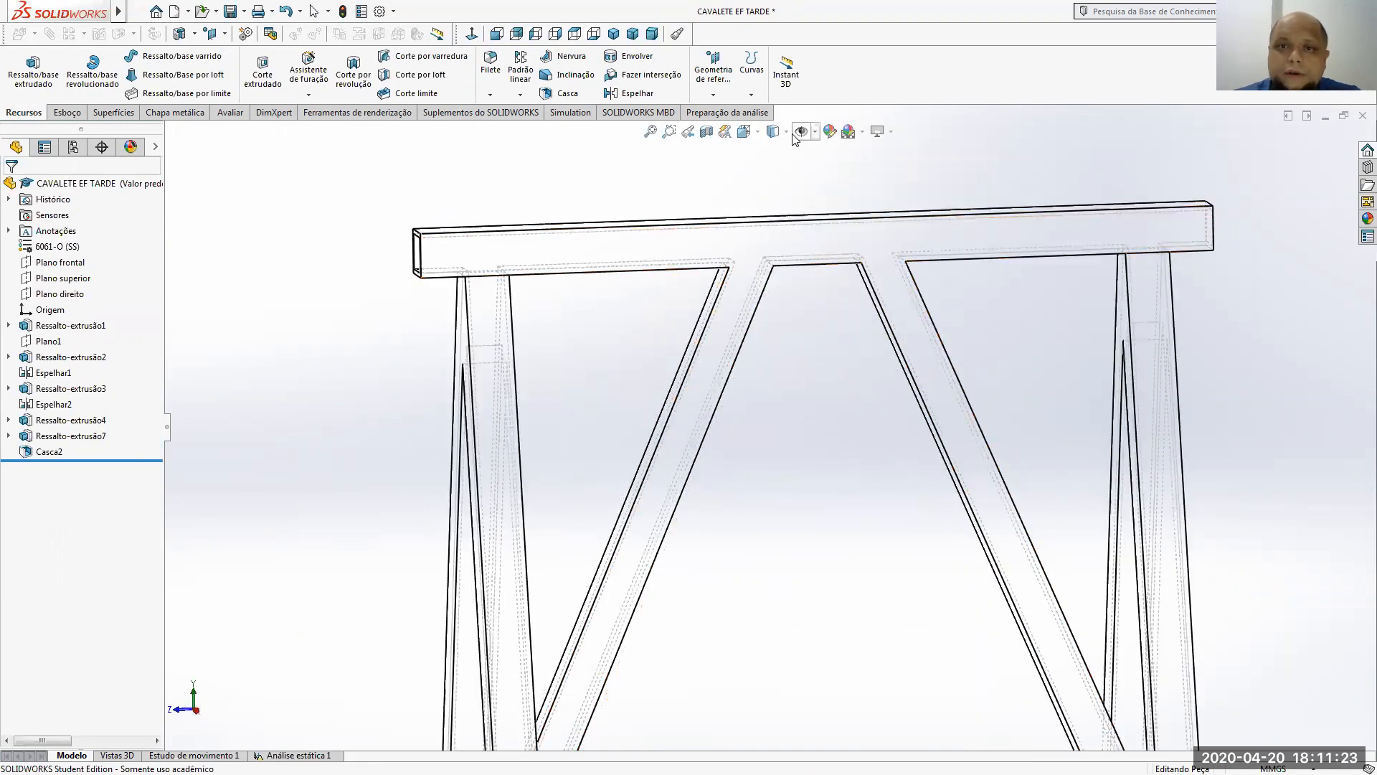
click(774, 152)
scroll(785, 379, up, 3)
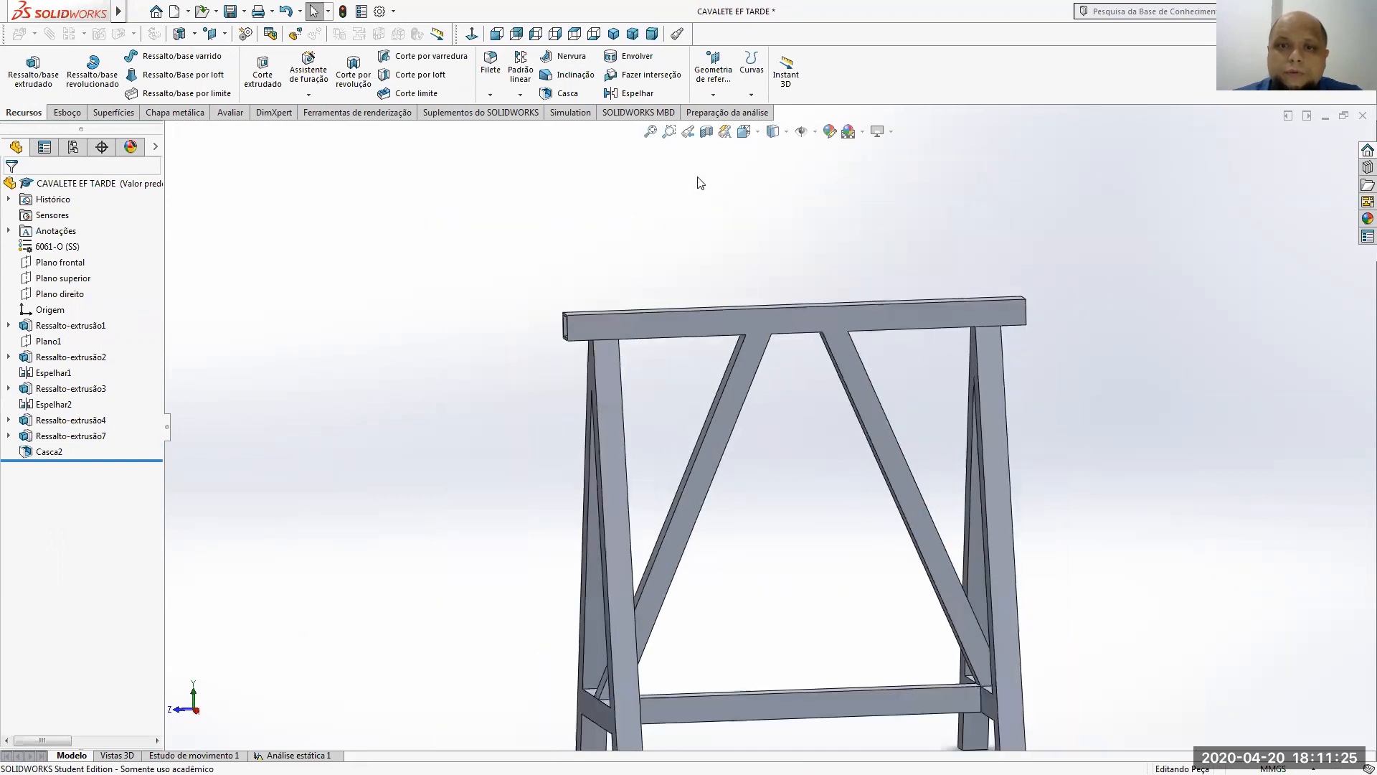
- Apply a section view parallel to the front plane at a 555 mm offset, near the top beam's end
click(705, 133)
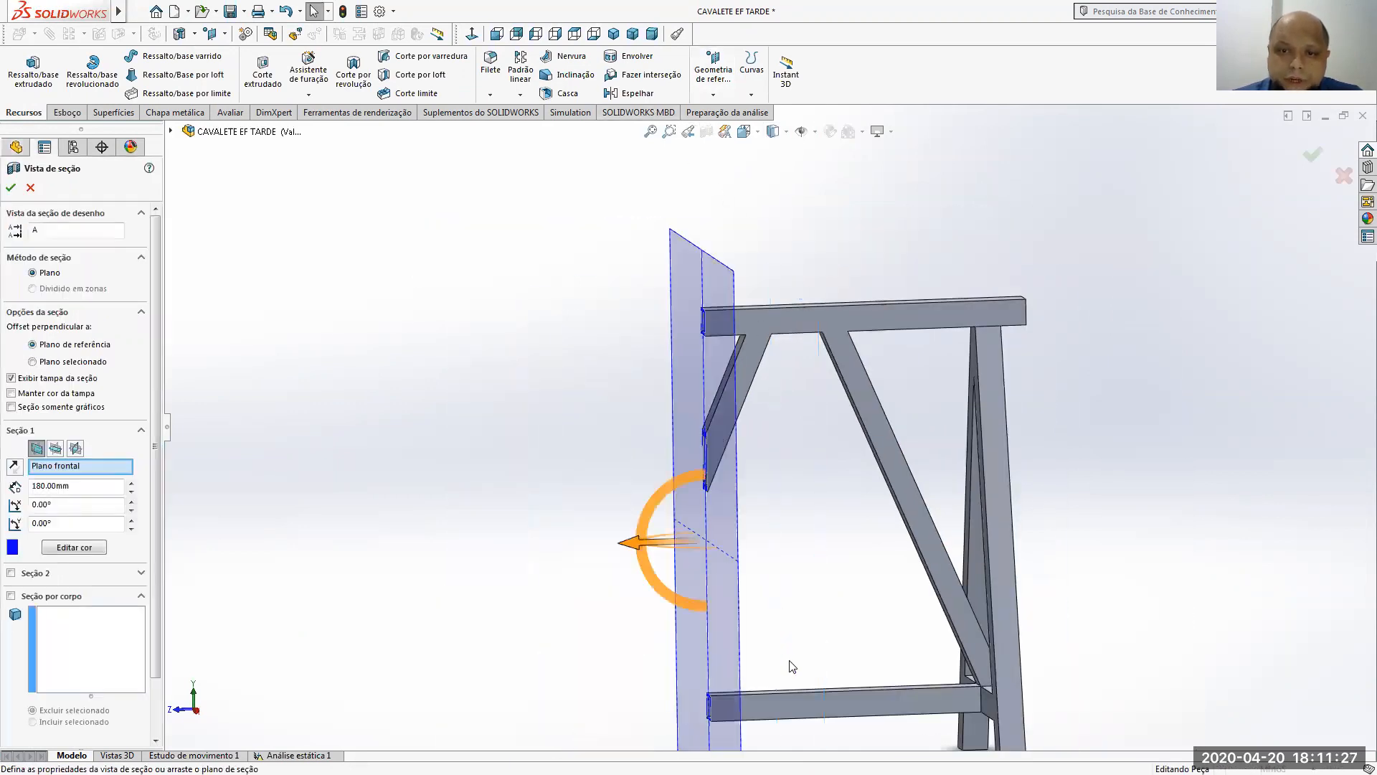
middle_drag(803, 615, 721, 559)
drag(721, 559, 649, 582)
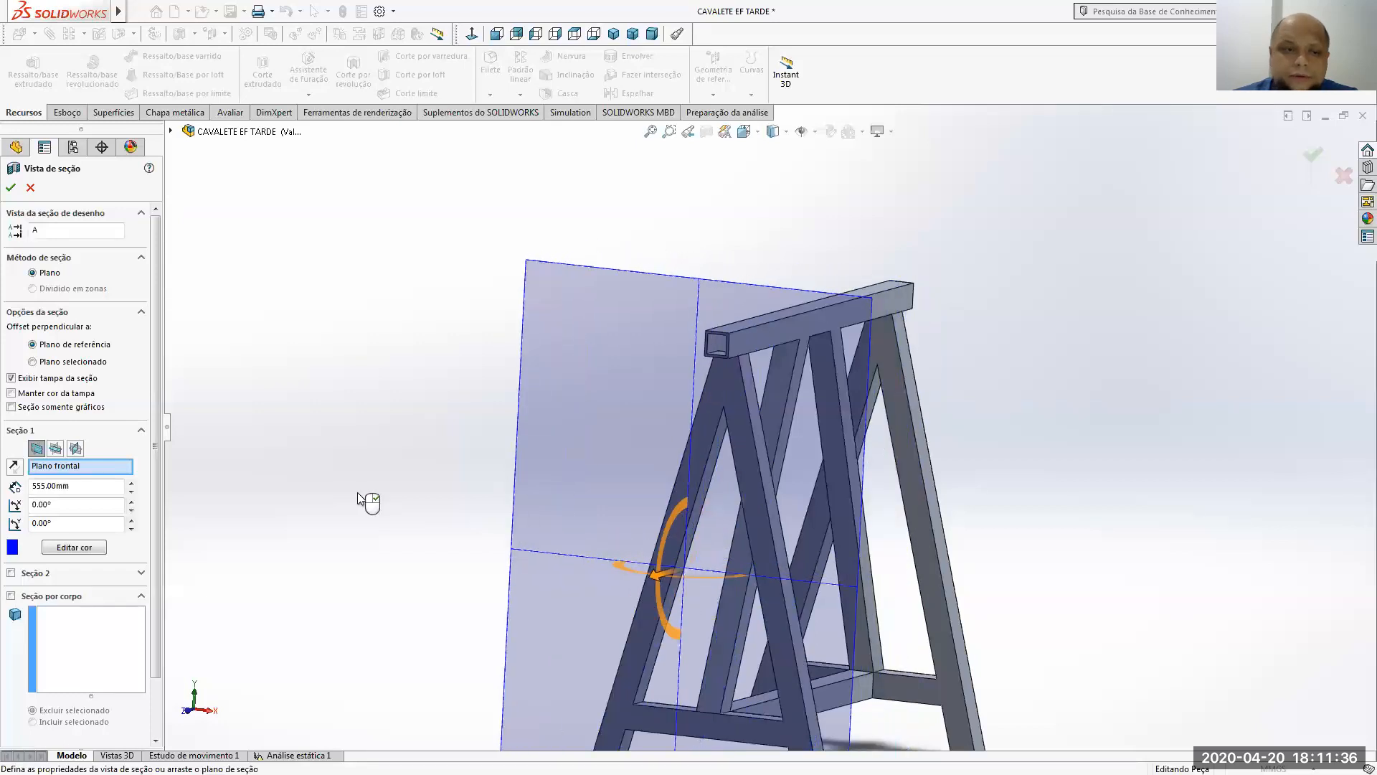
click(12, 188)
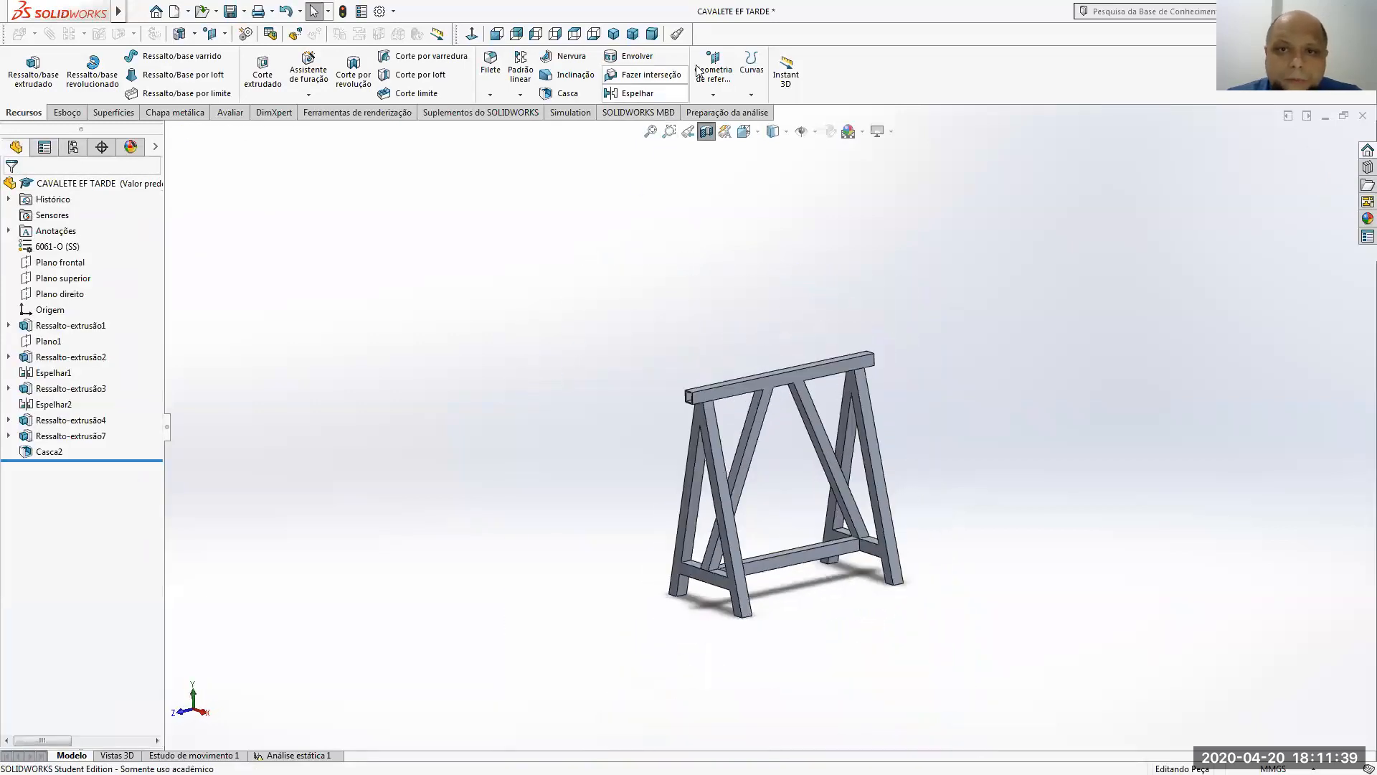
- Set the isometric view and check the mass properties of the trestle with the two inclined supports
key(ctrl+7)
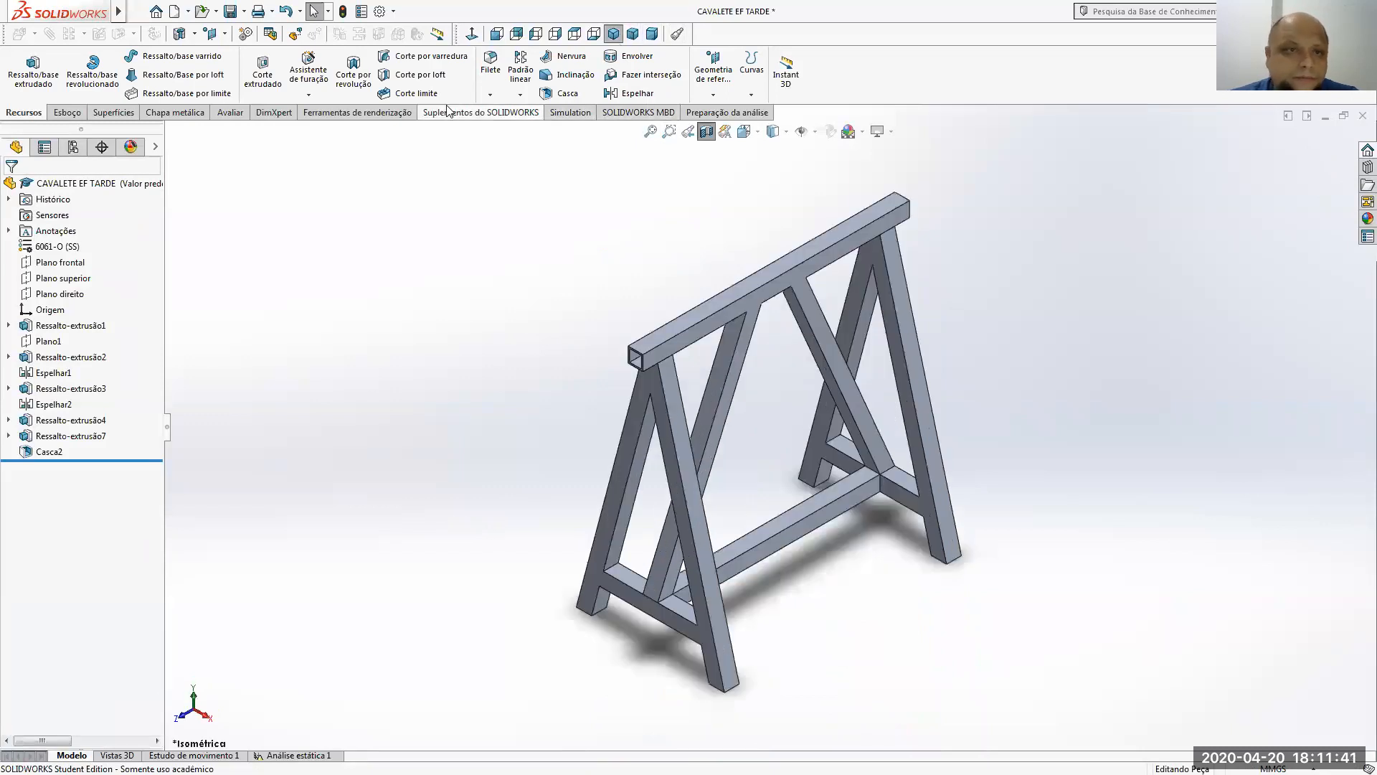
click(228, 113)
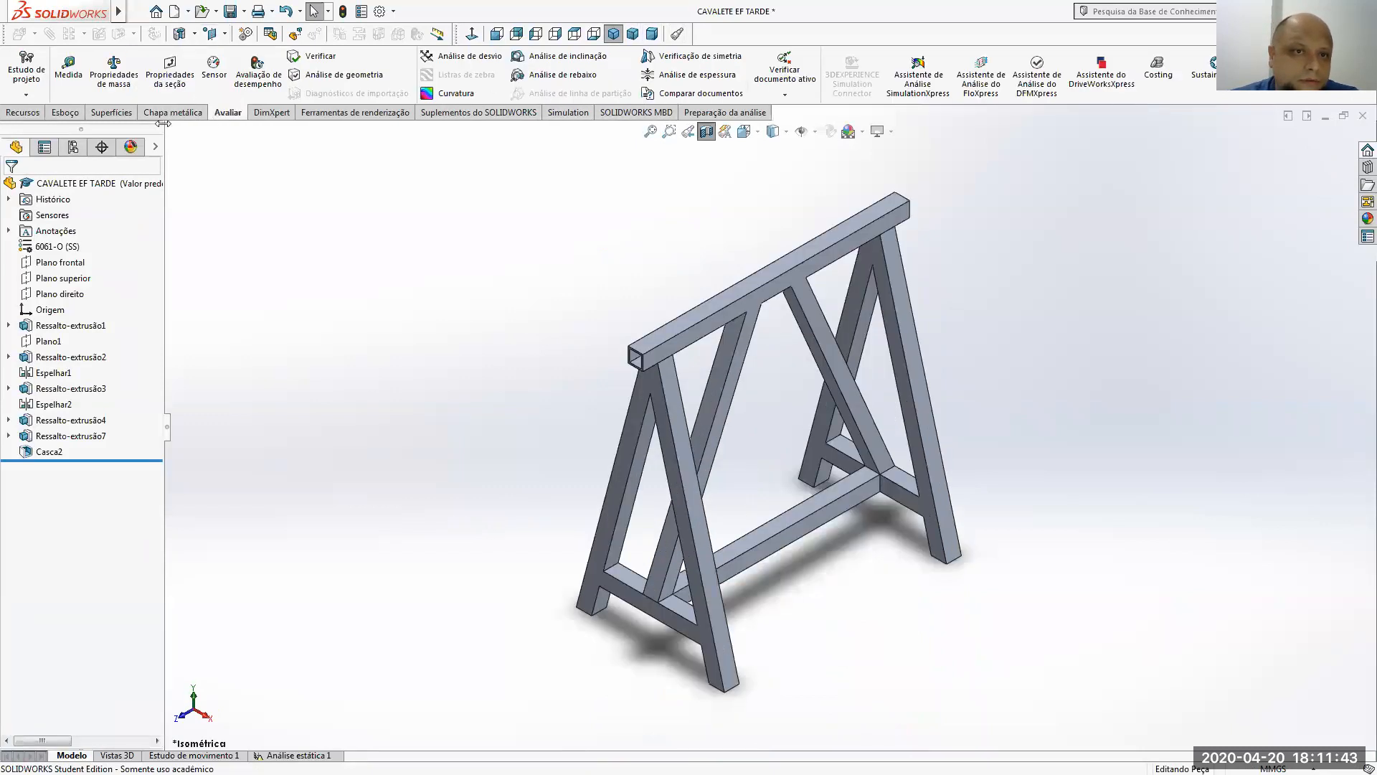
click(113, 70)
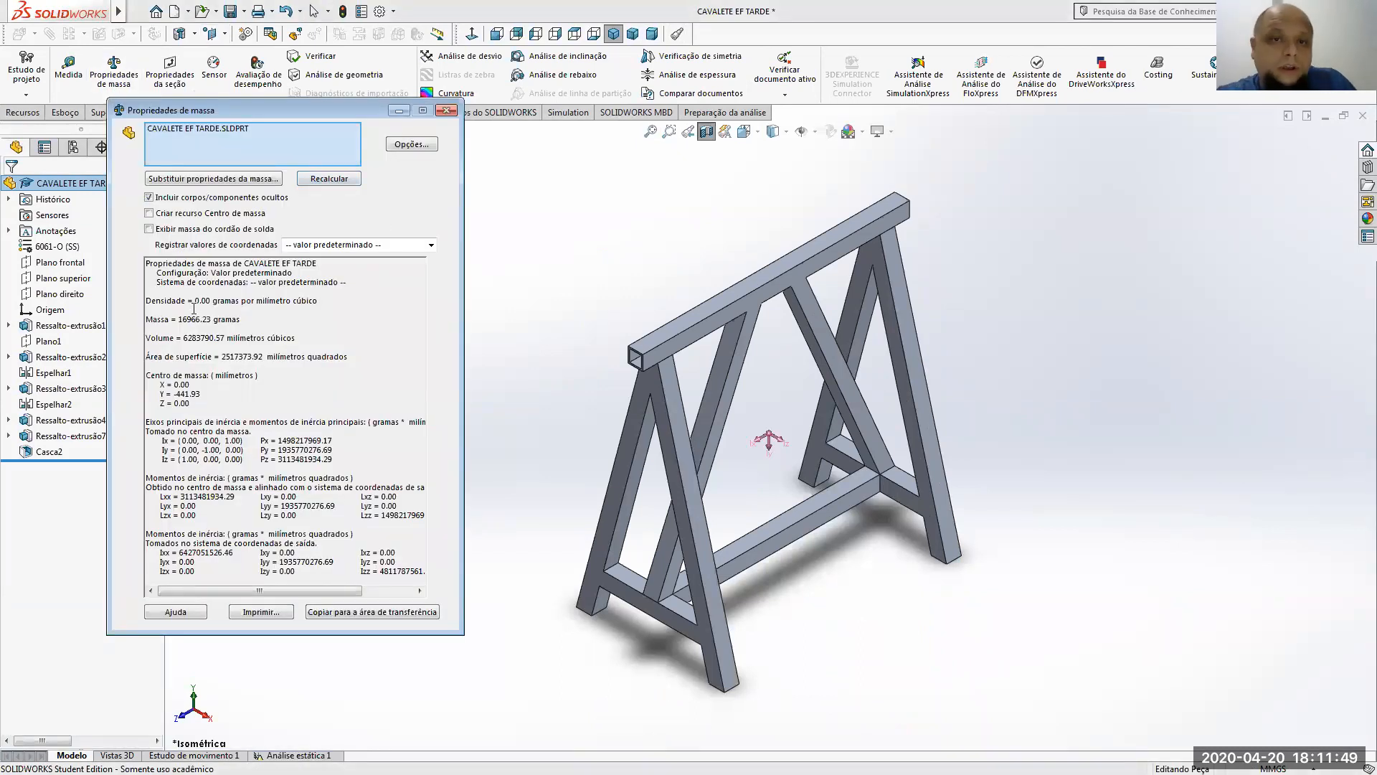
click(446, 110)
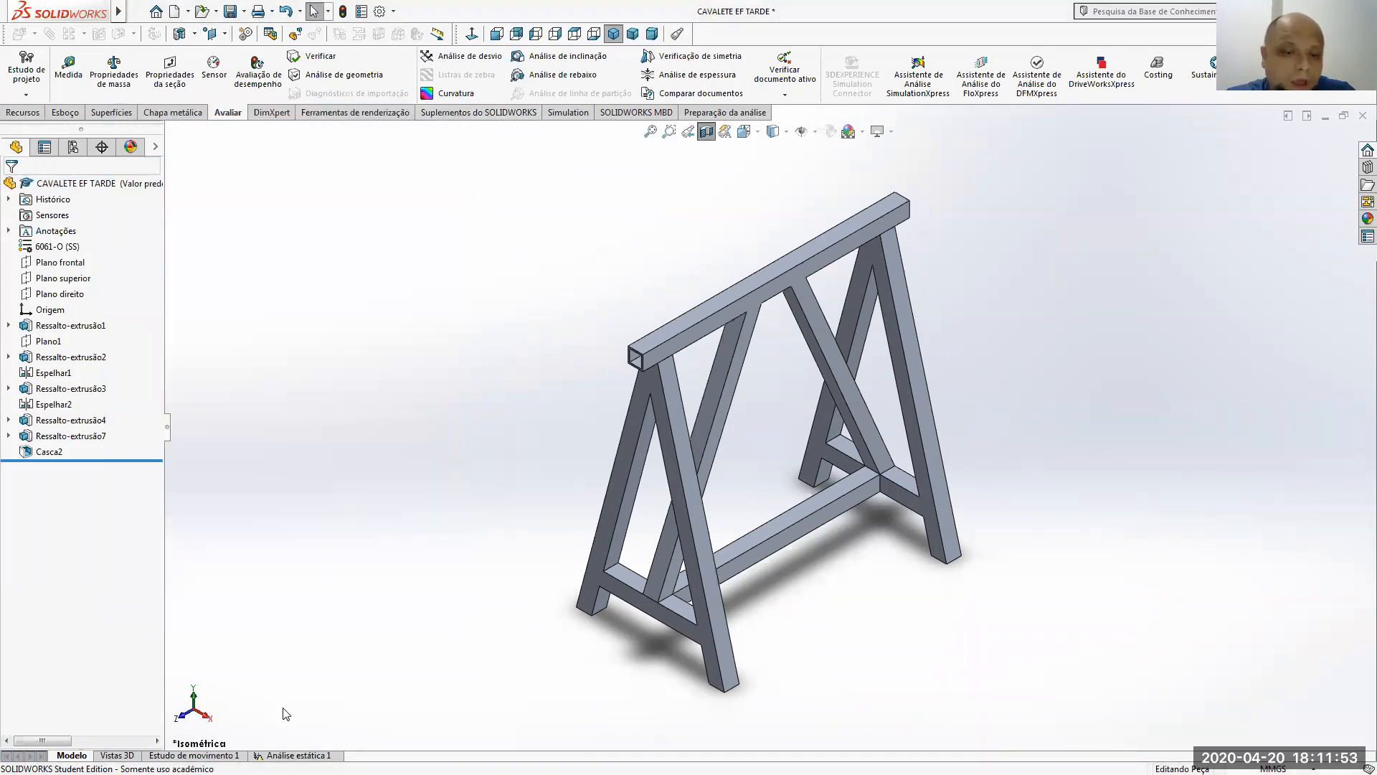
- In the study Análise estática 1, mesh the updated trestle at medium density and run the analysis
click(299, 755)
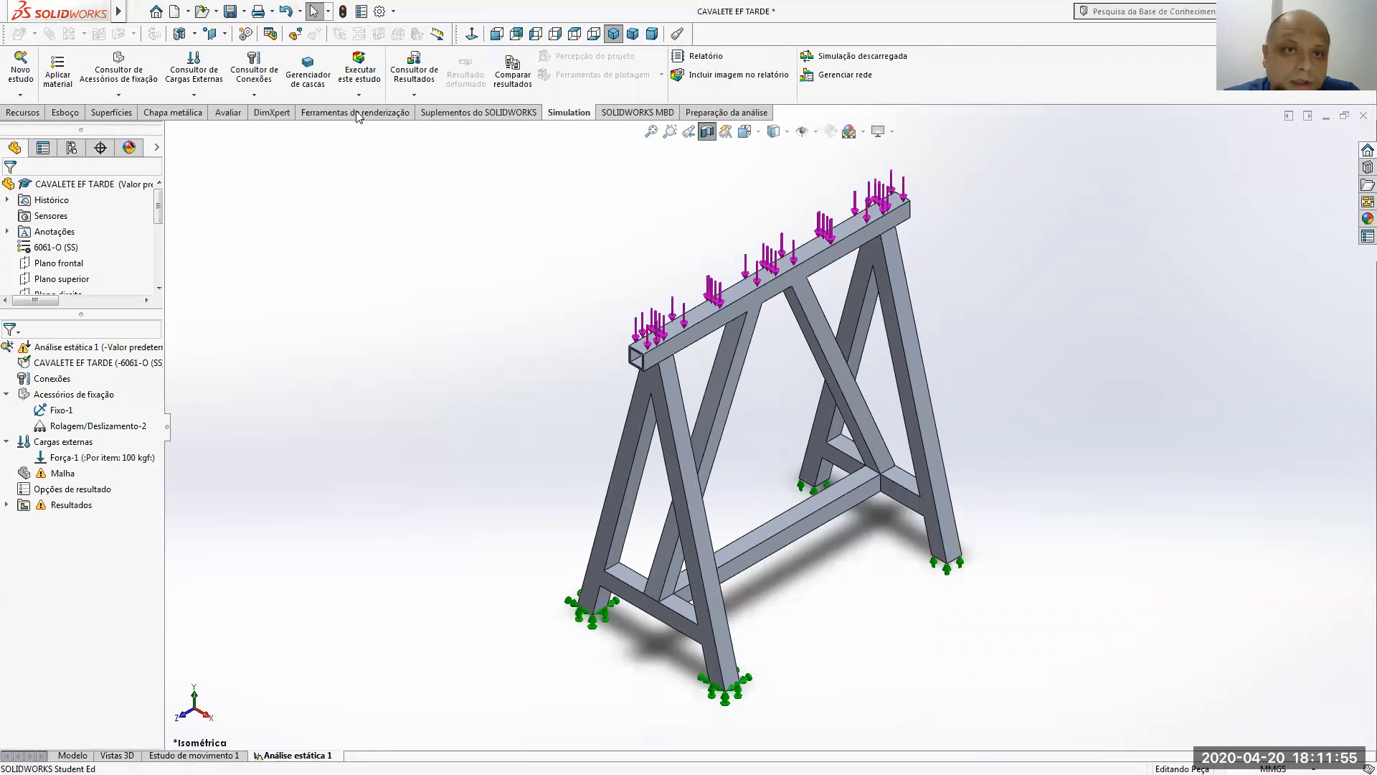
click(360, 94)
click(380, 131)
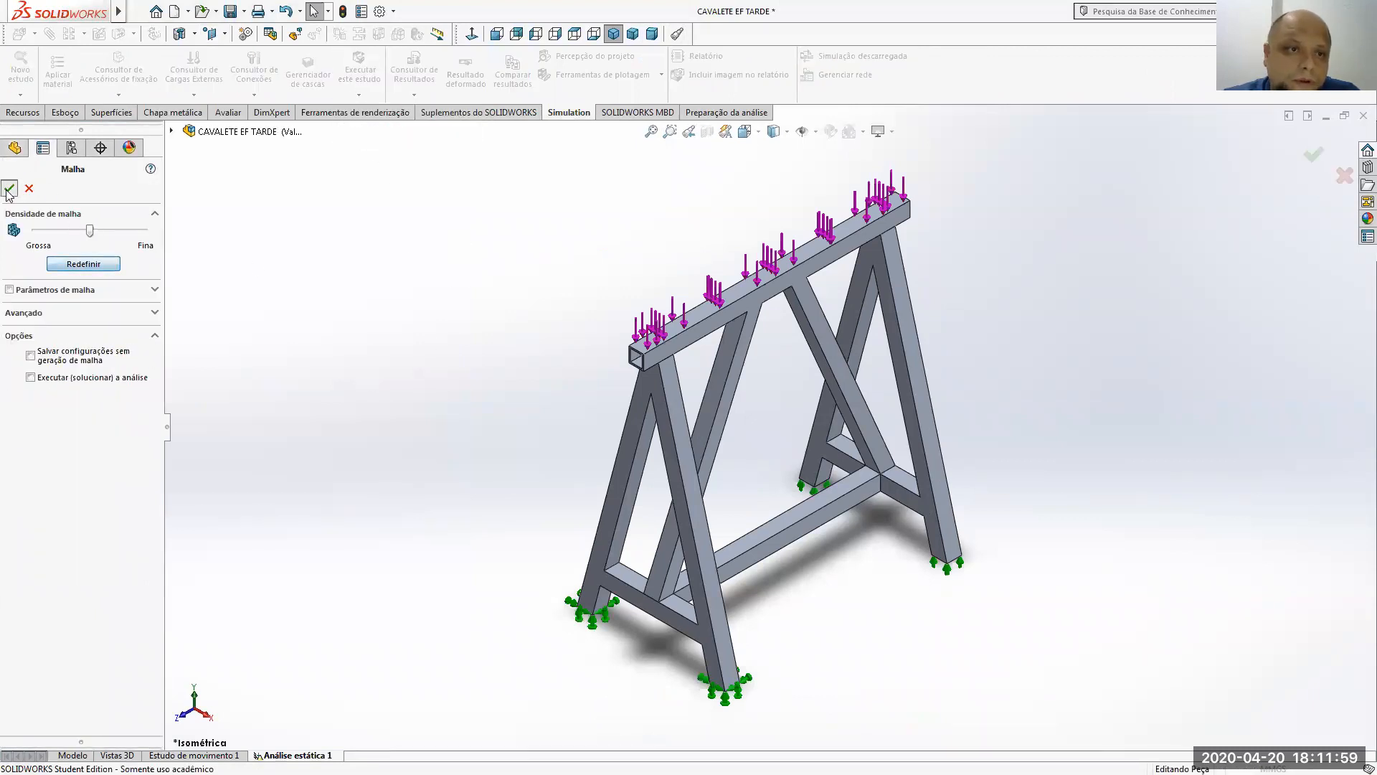
click(9, 188)
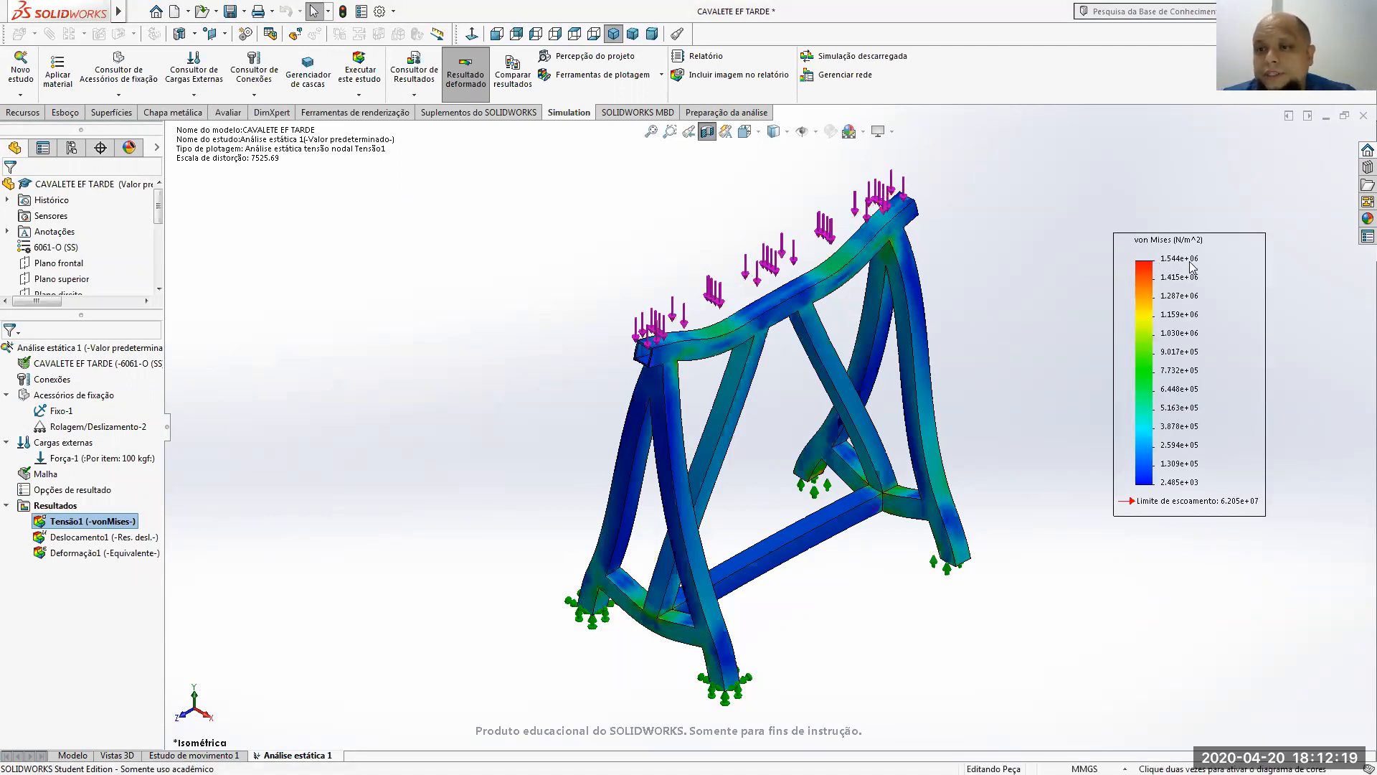
- Show the Deslocamento1 displacement plot, compare it with the Deformação1 strain plot, and return to displacement
right_click(97, 539)
click(118, 547)
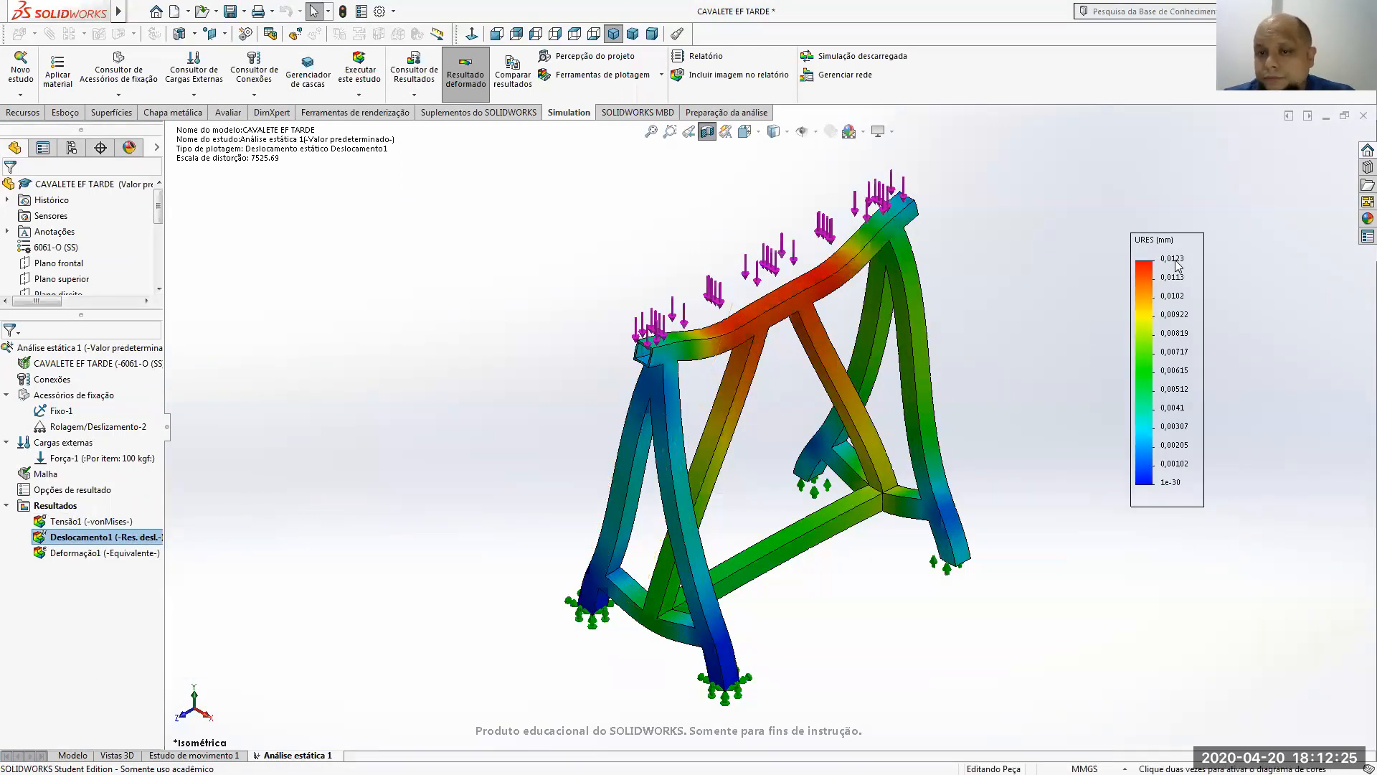
middle_drag(839, 309, 780, 173)
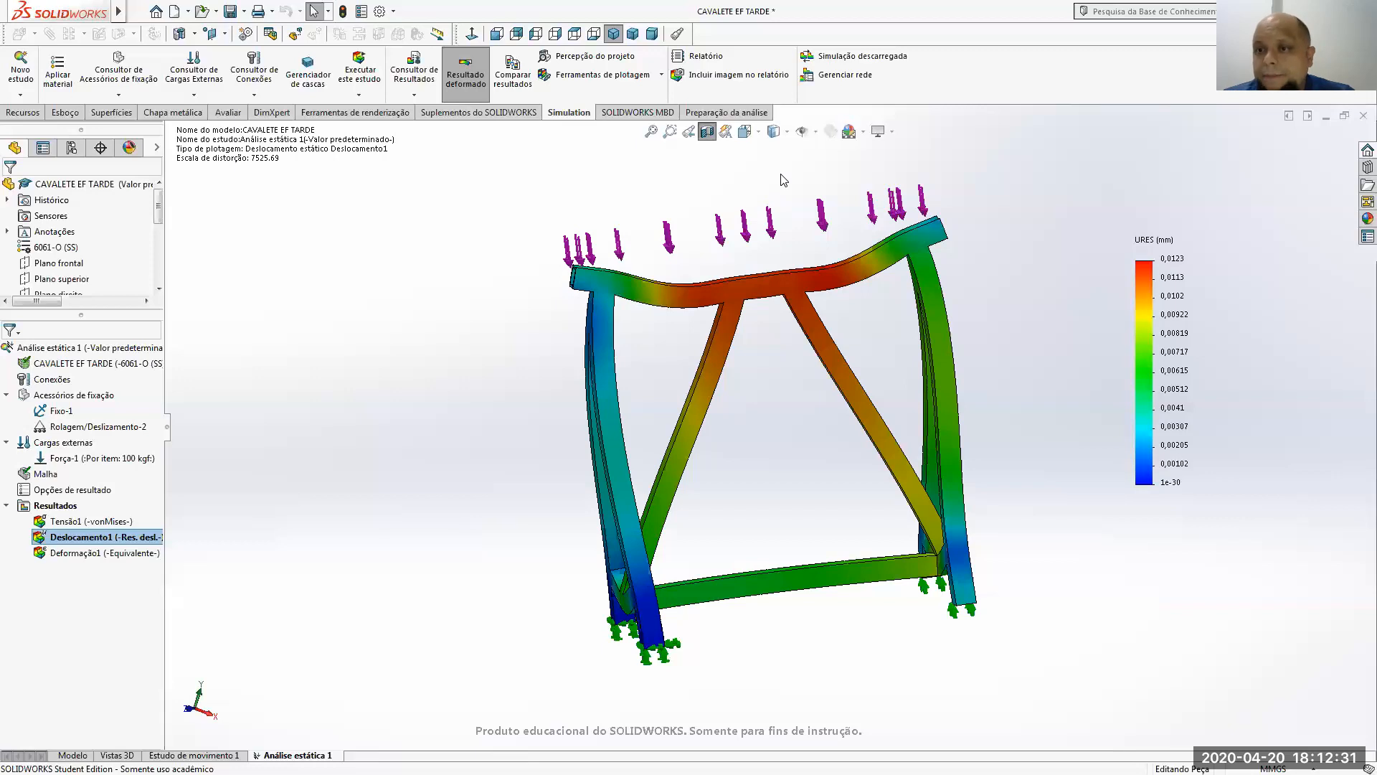
right_click(85, 551)
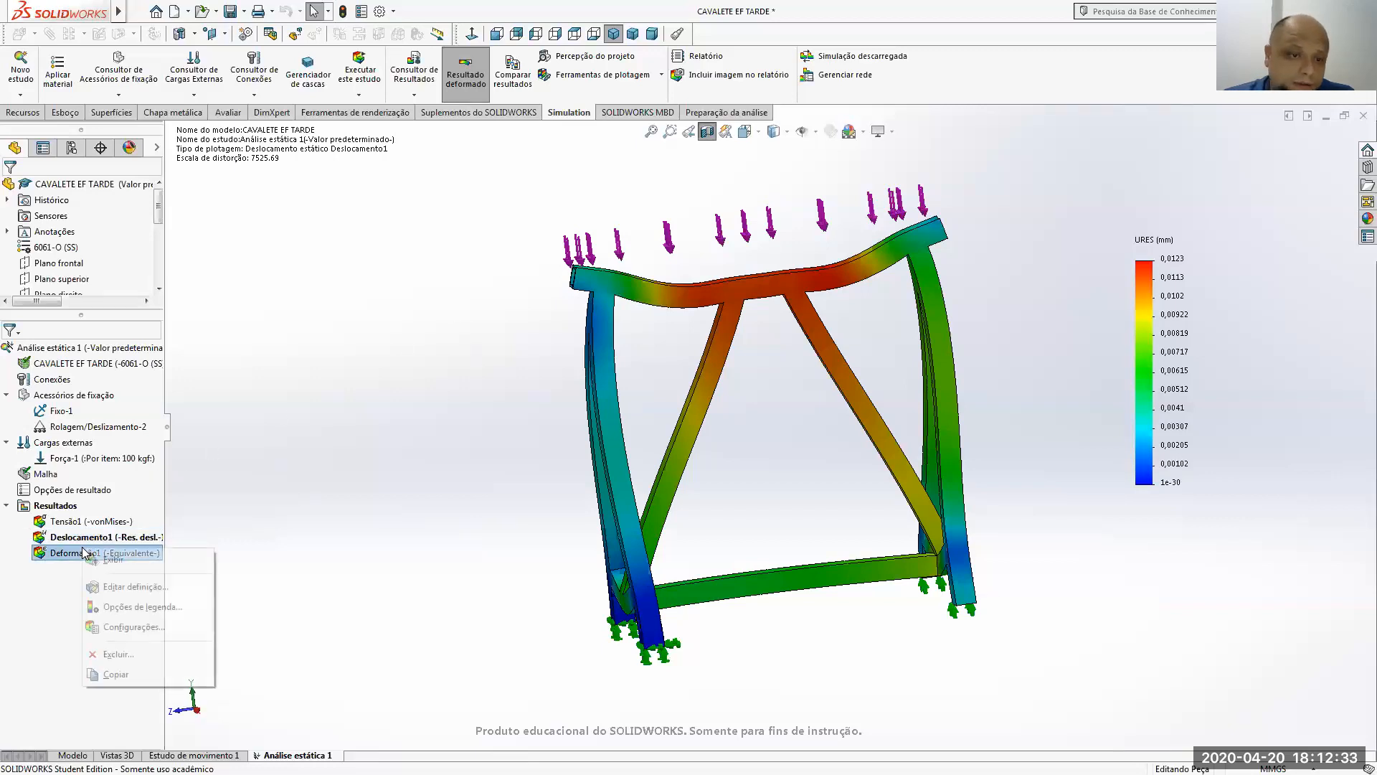
click(109, 561)
middle_drag(545, 462, 632, 474)
right_click(88, 535)
click(106, 545)
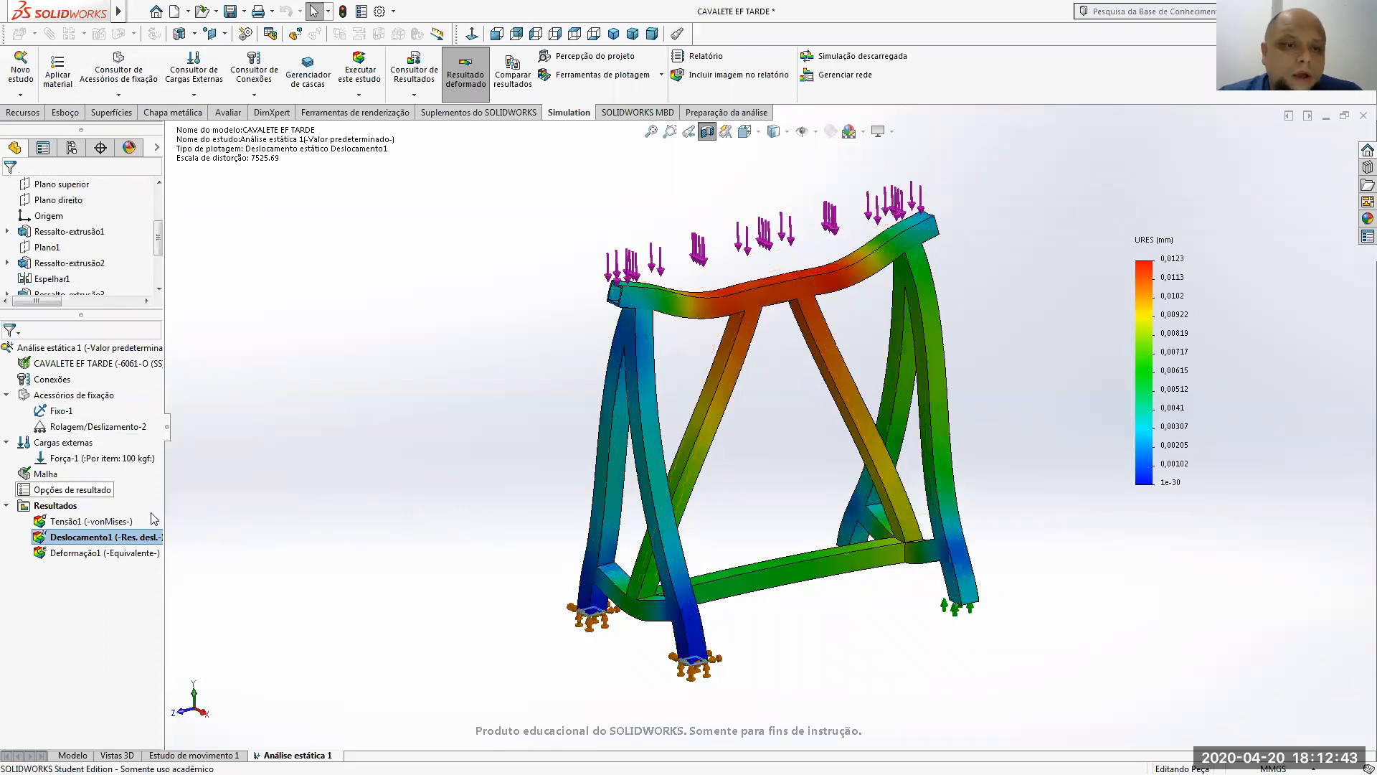
- Animate the Deslocamento1 plot, examine the deforming trestle and its fixed feet from several sides, and close the animation
right_click(125, 540)
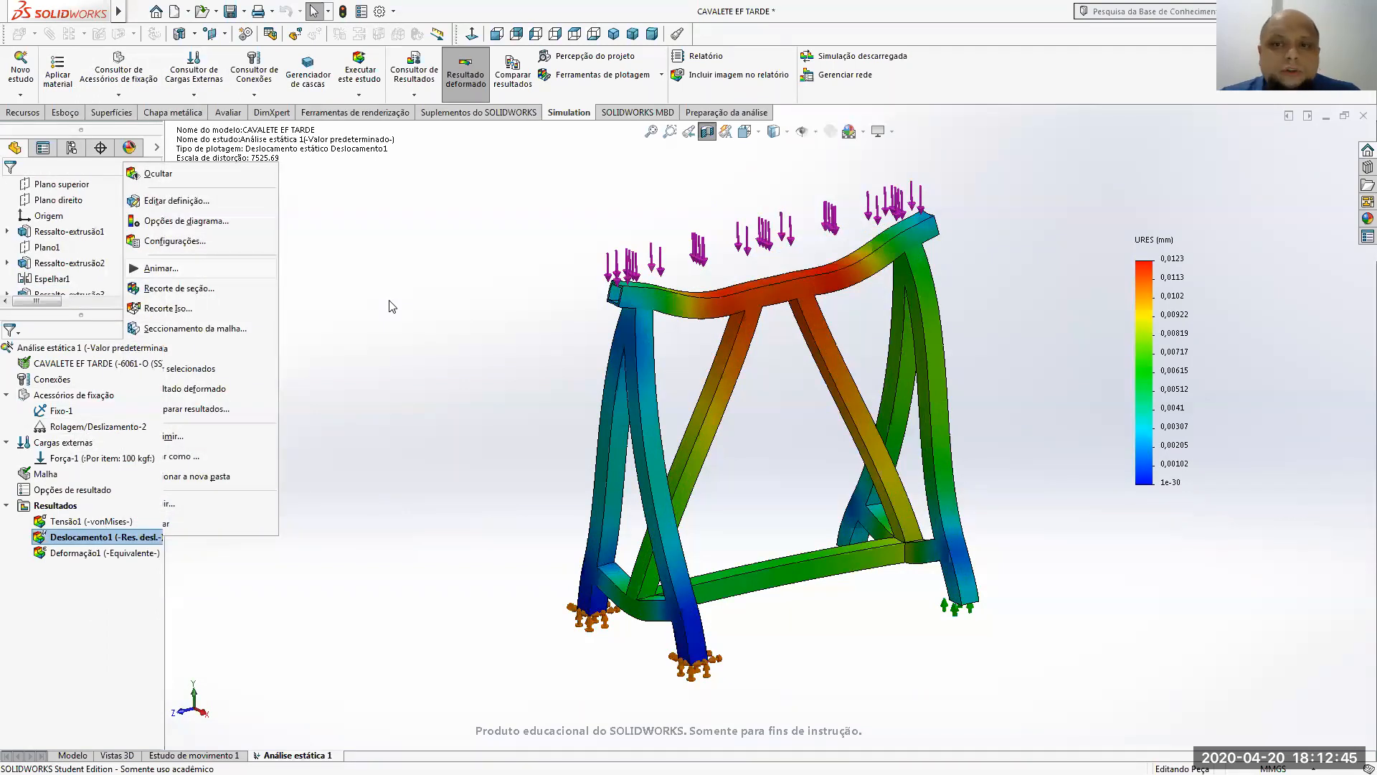
click(215, 267)
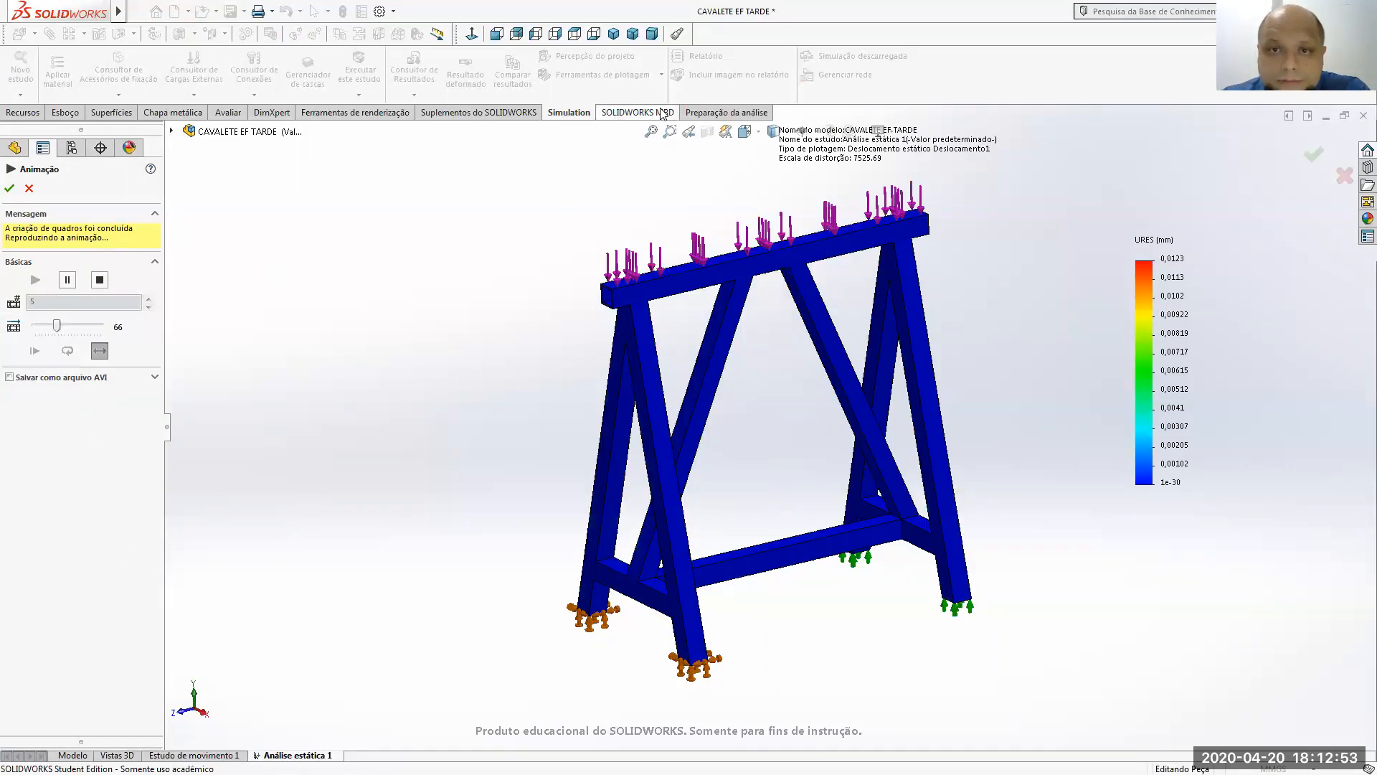
click(613, 34)
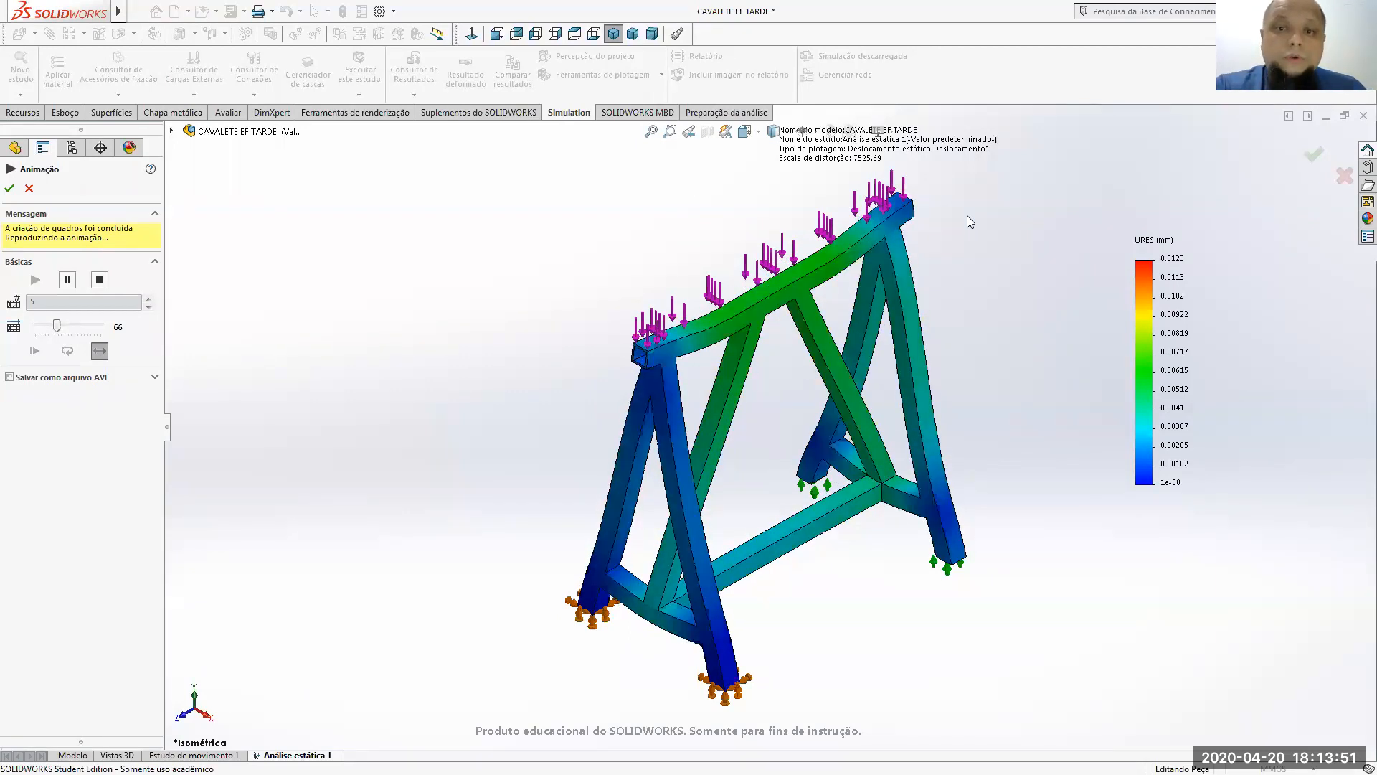
middle_drag(1079, 229, 735, 297)
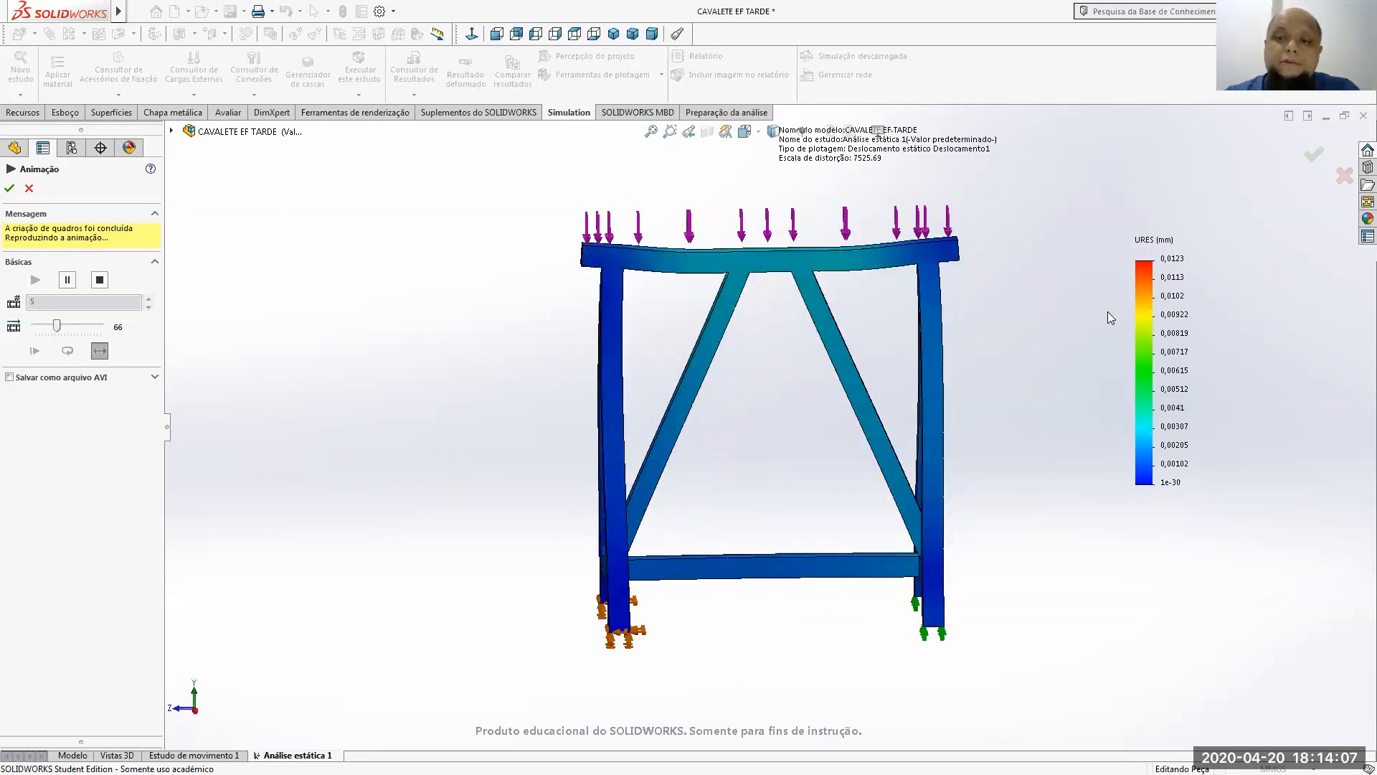
middle_drag(933, 463, 921, 517)
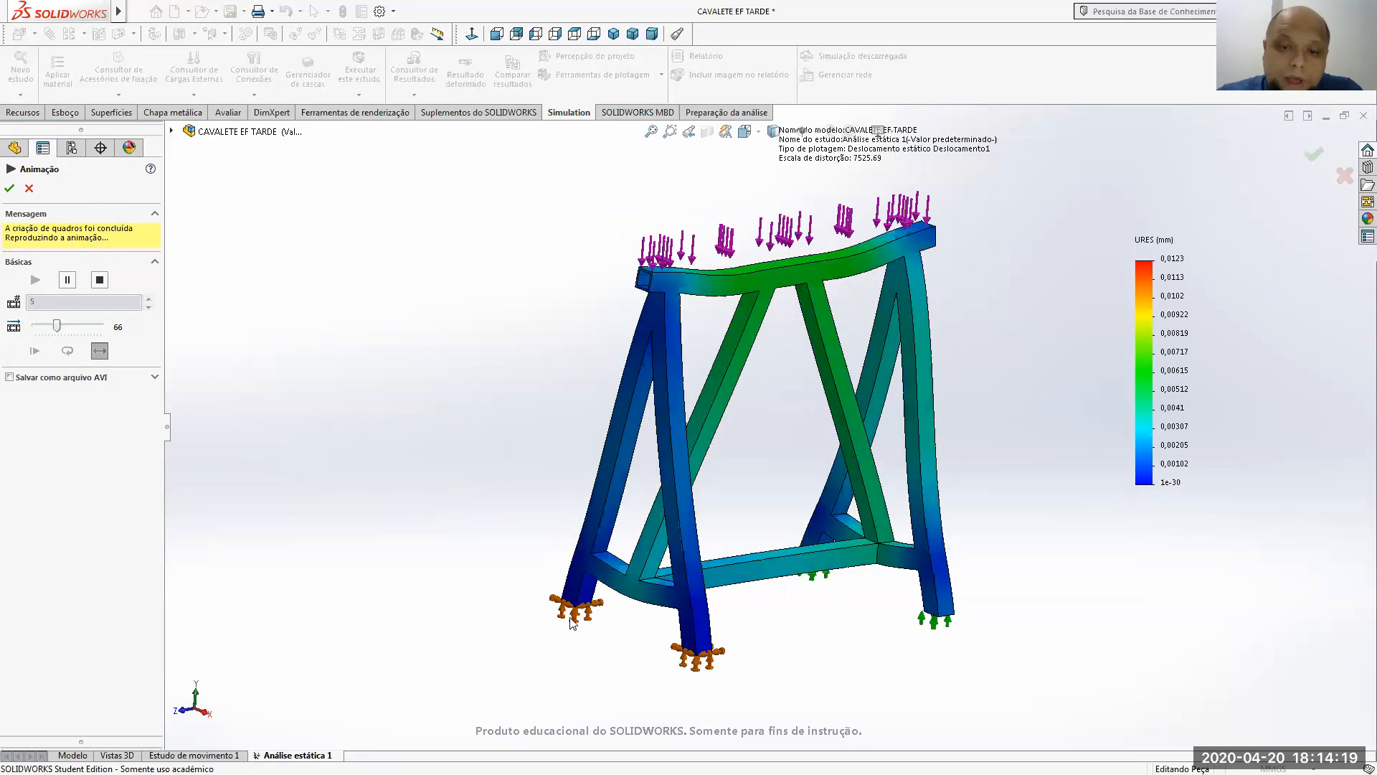
middle_drag(790, 606, 778, 419)
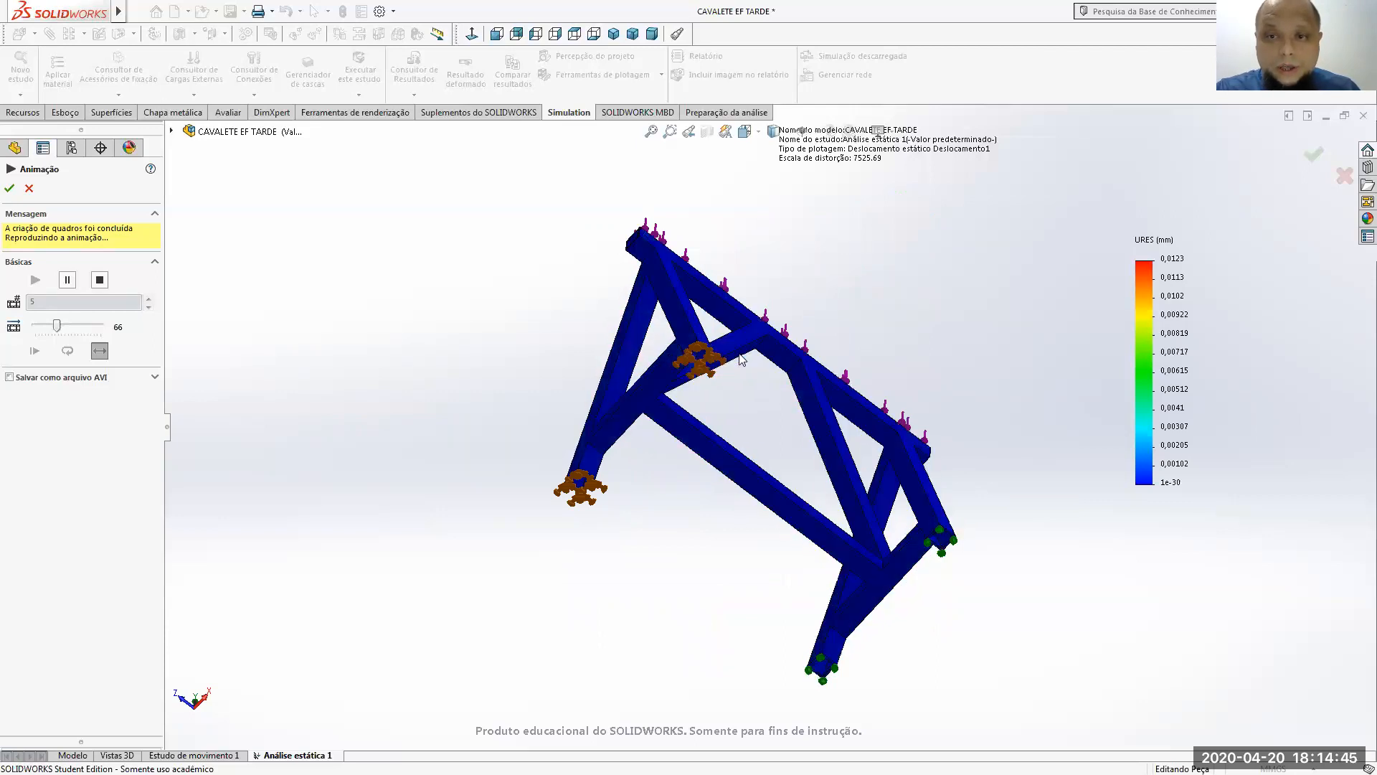
click(99, 280)
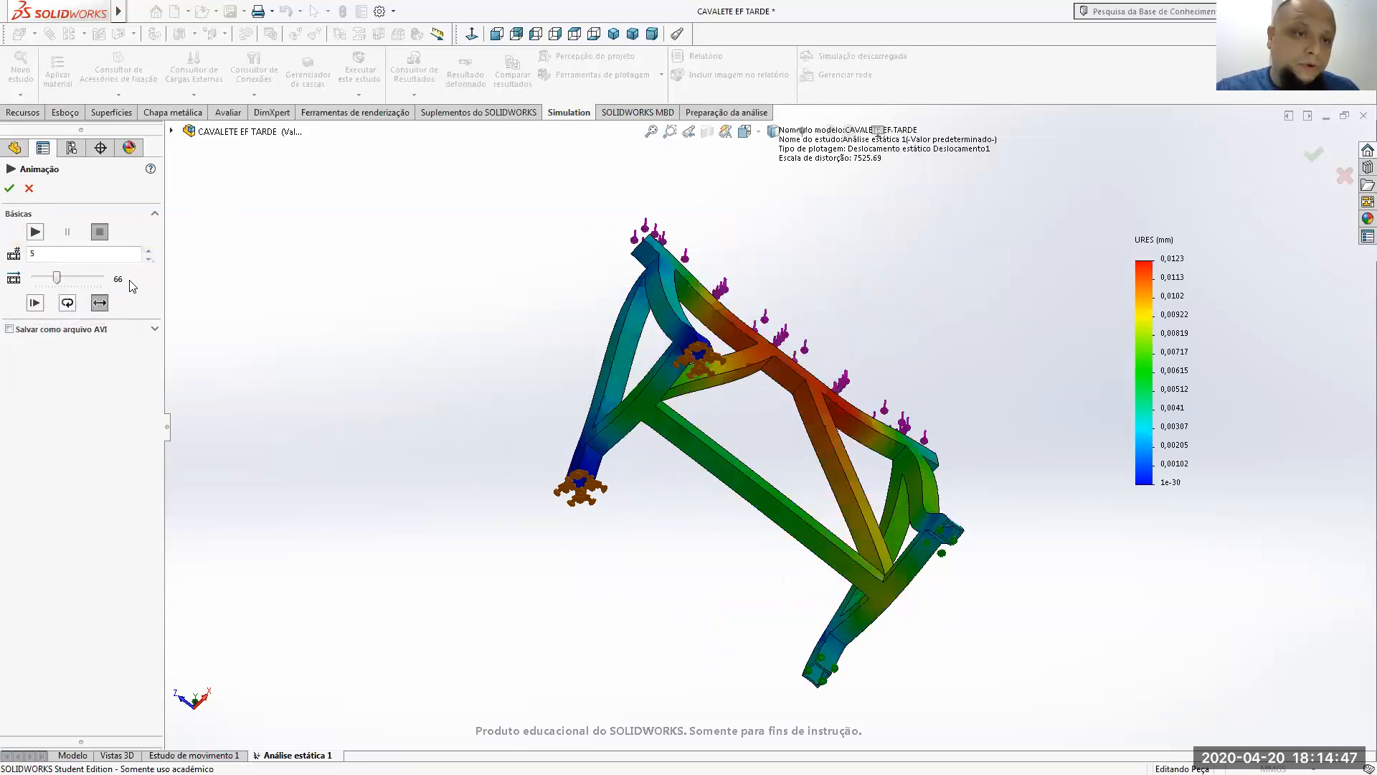
click(10, 188)
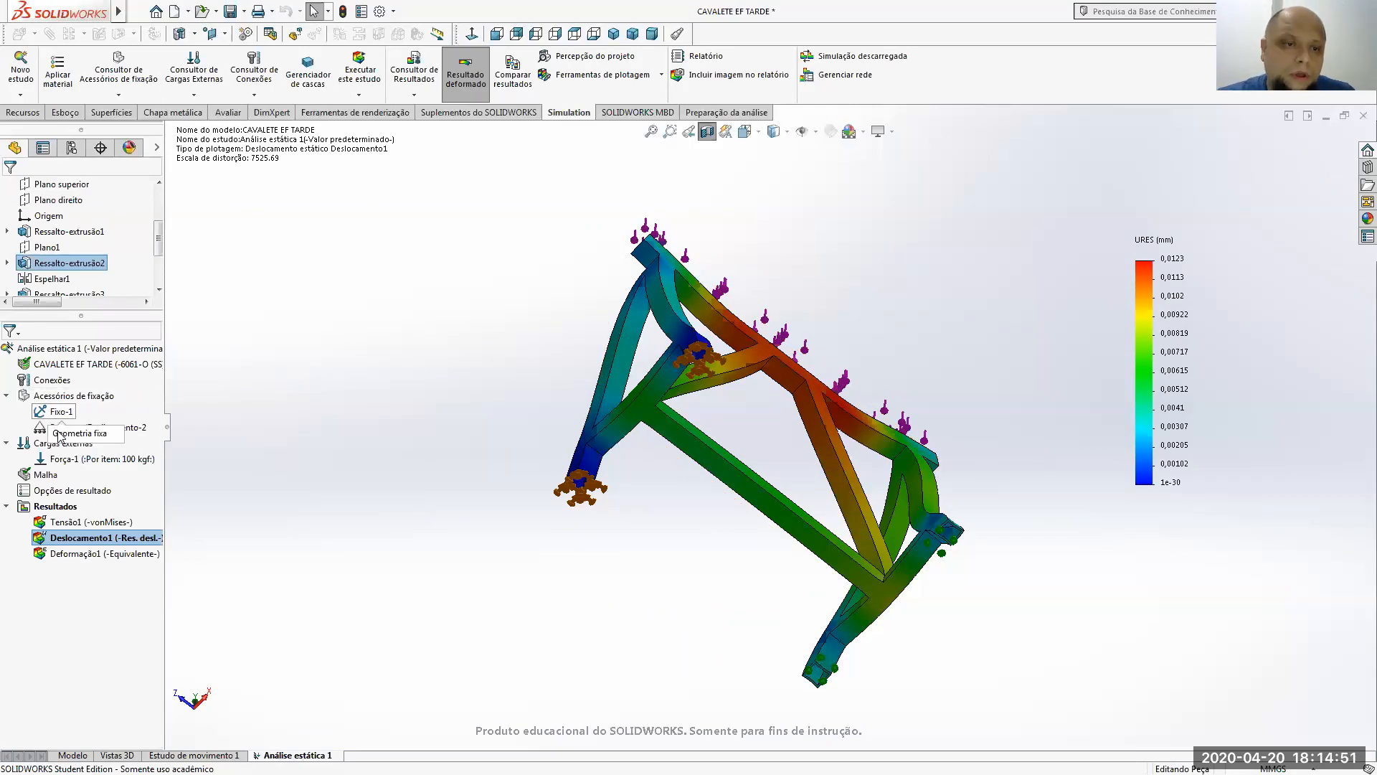
- Delete the Rolagem/Deslizamento-2 fixture from the two feet at the far end of the trestle
right_click(109, 428)
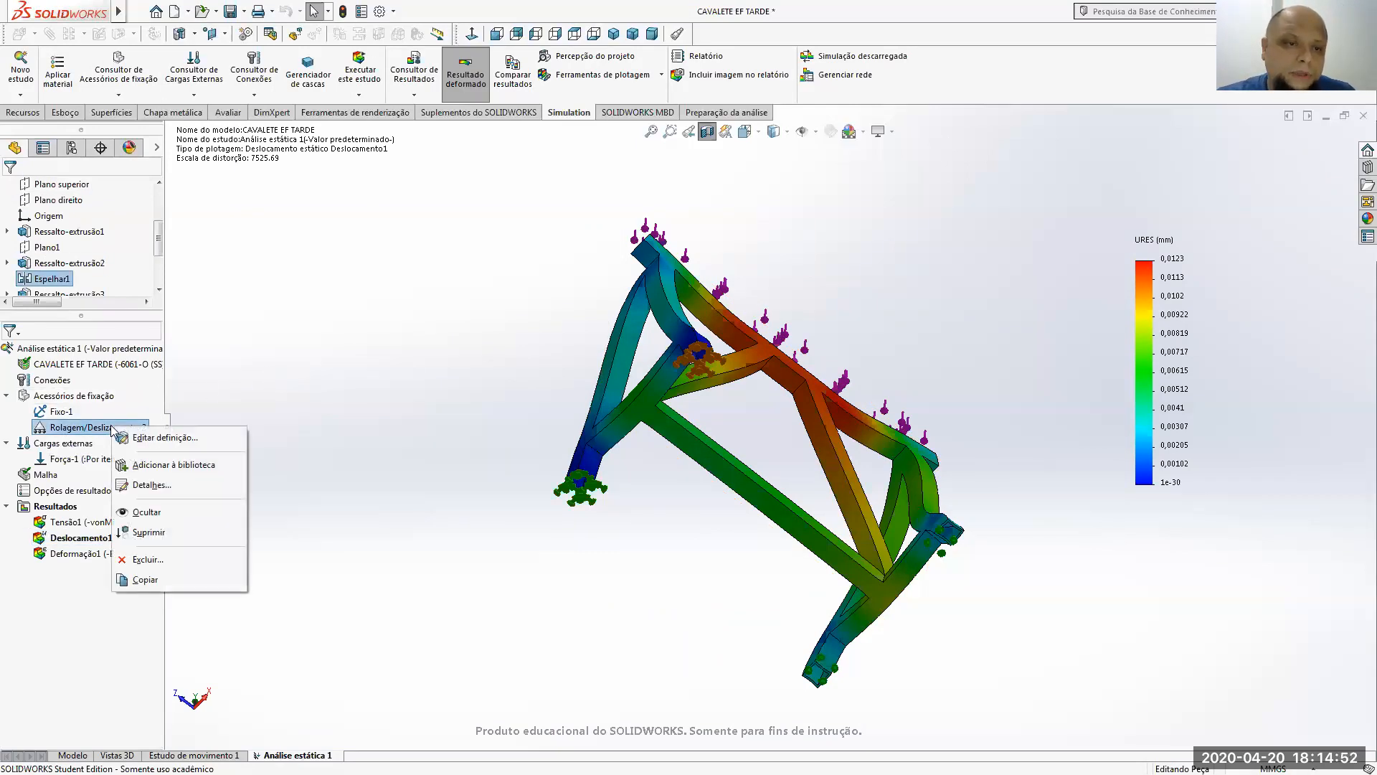
click(147, 559)
click(740, 375)
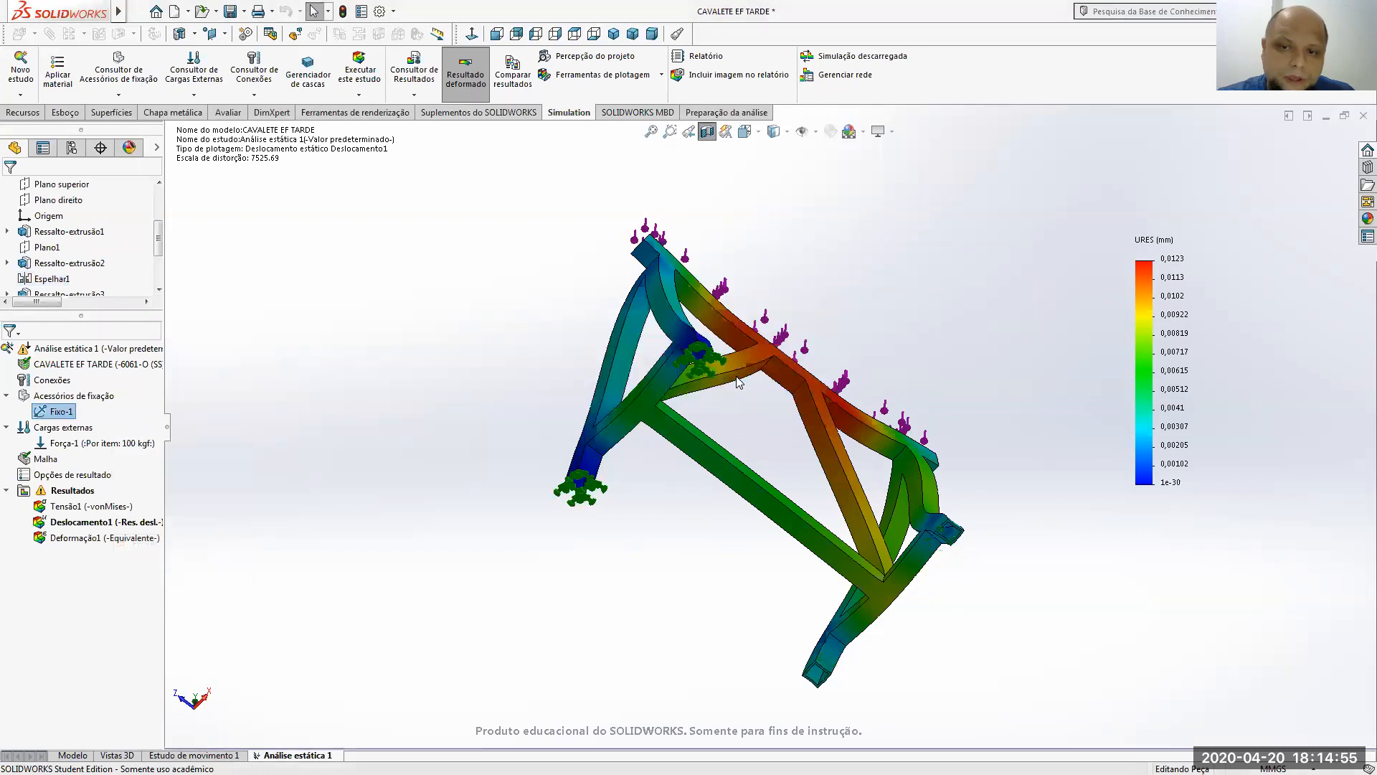
- Edit the fixture Fixo-1 to remove Face<1>, leaving only the foot face Face<2> fixed
right_click(69, 413)
click(119, 425)
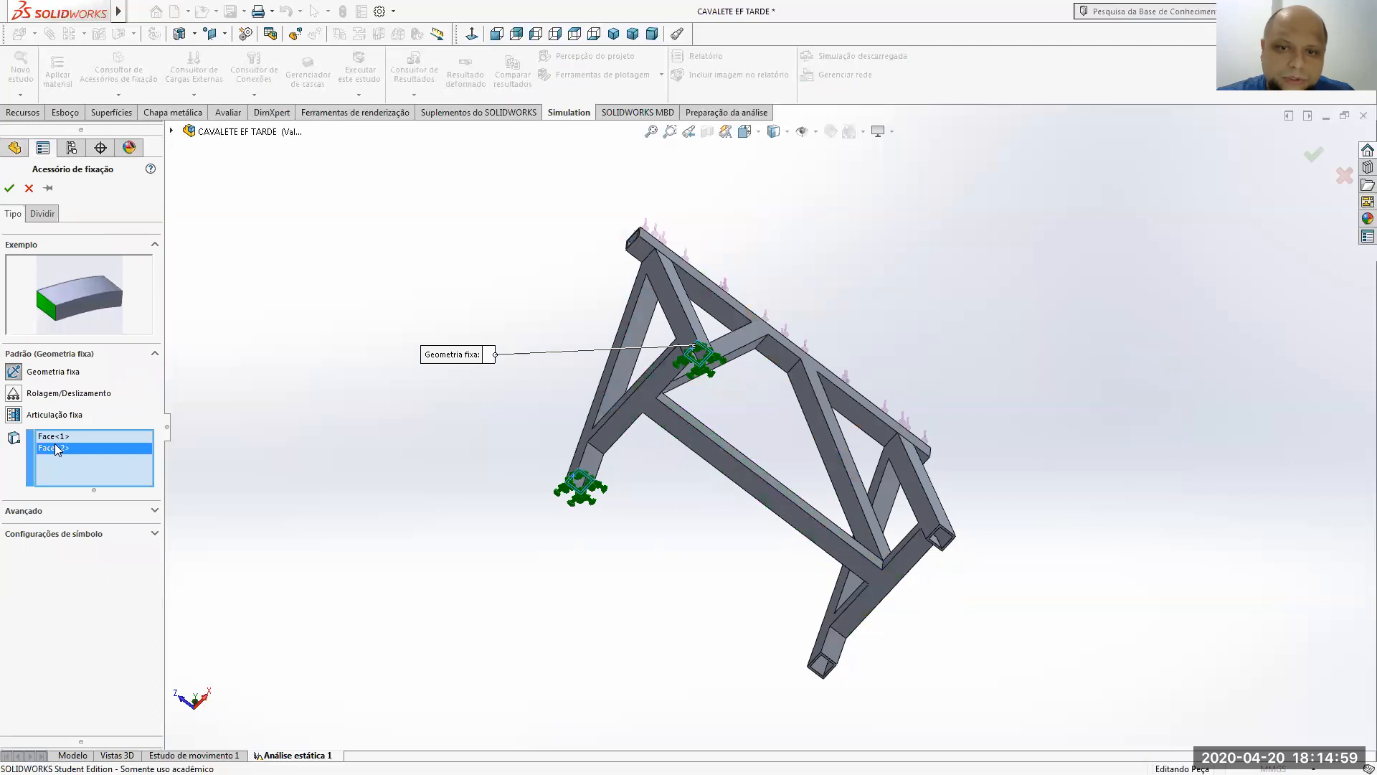
click(55, 443)
right_click(52, 441)
click(86, 460)
click(9, 188)
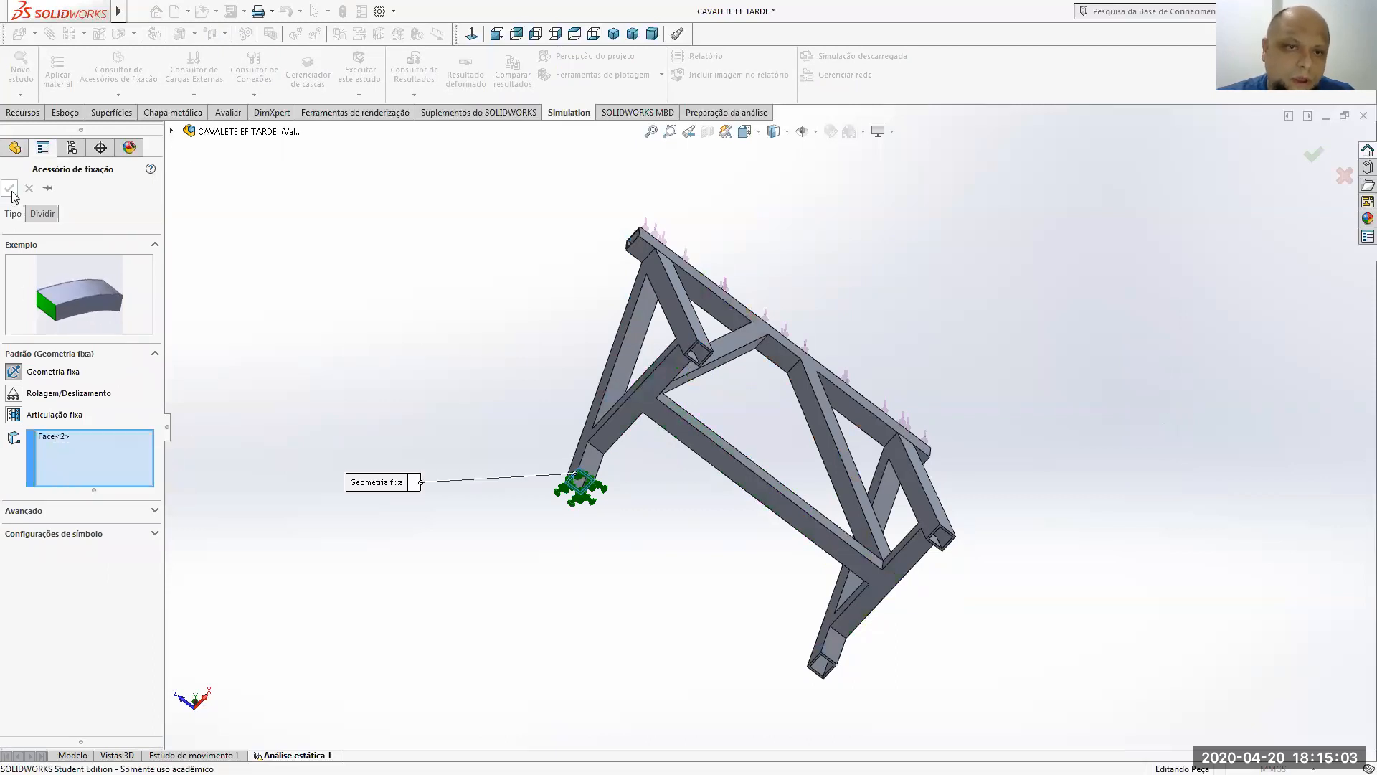
- Set the isometric view, rerun Análise estática 1 with a single fixed foot, and check the von Mises stress plot
scroll(733, 243, up, 2)
middle_drag(811, 257, 751, 267)
click(613, 33)
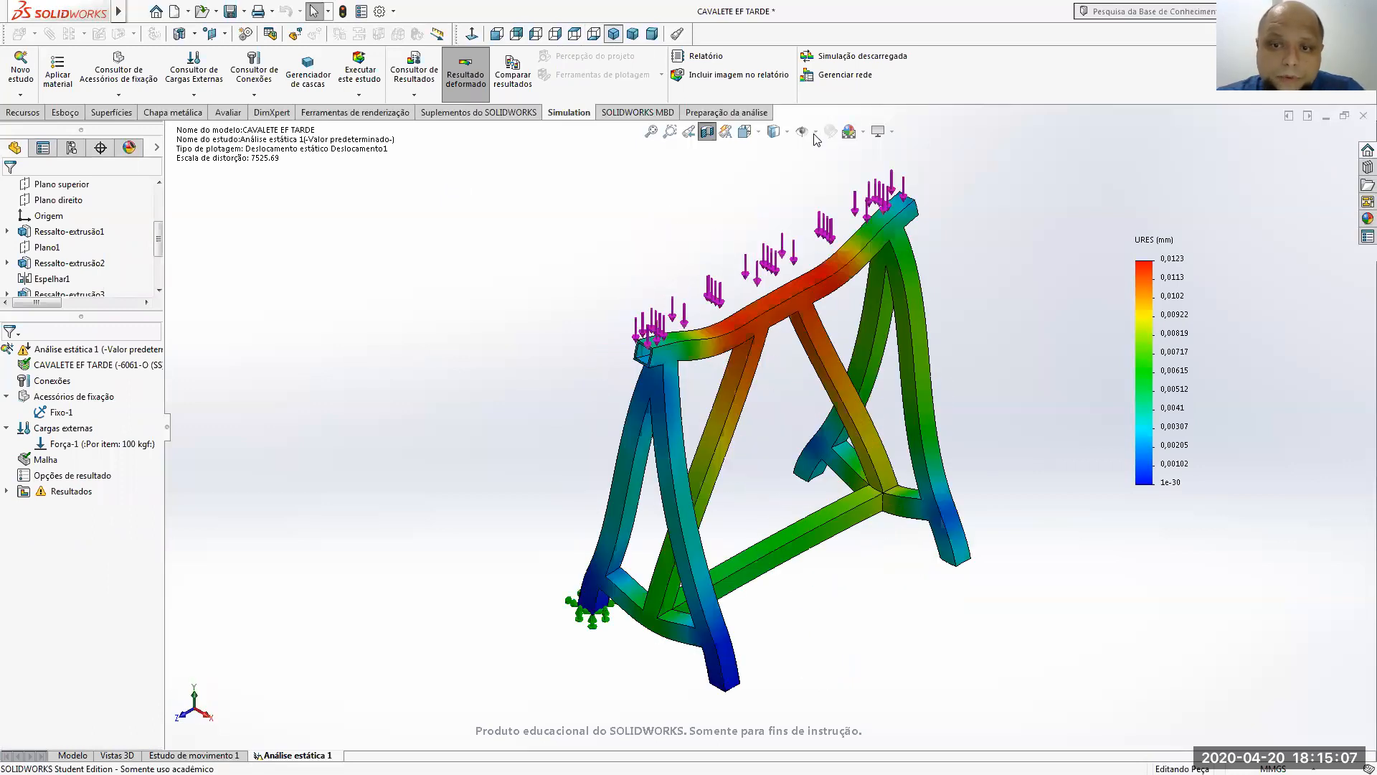
click(360, 72)
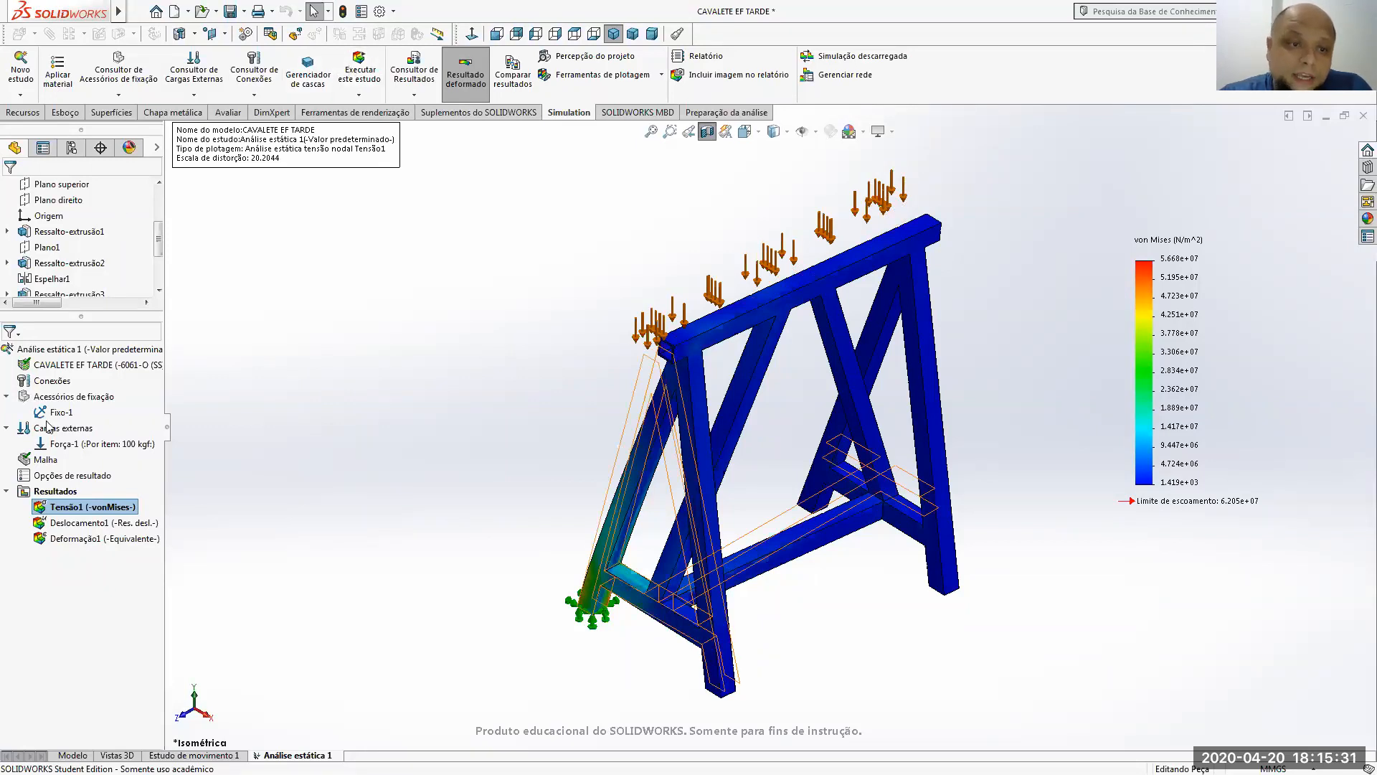
right_click(53, 508)
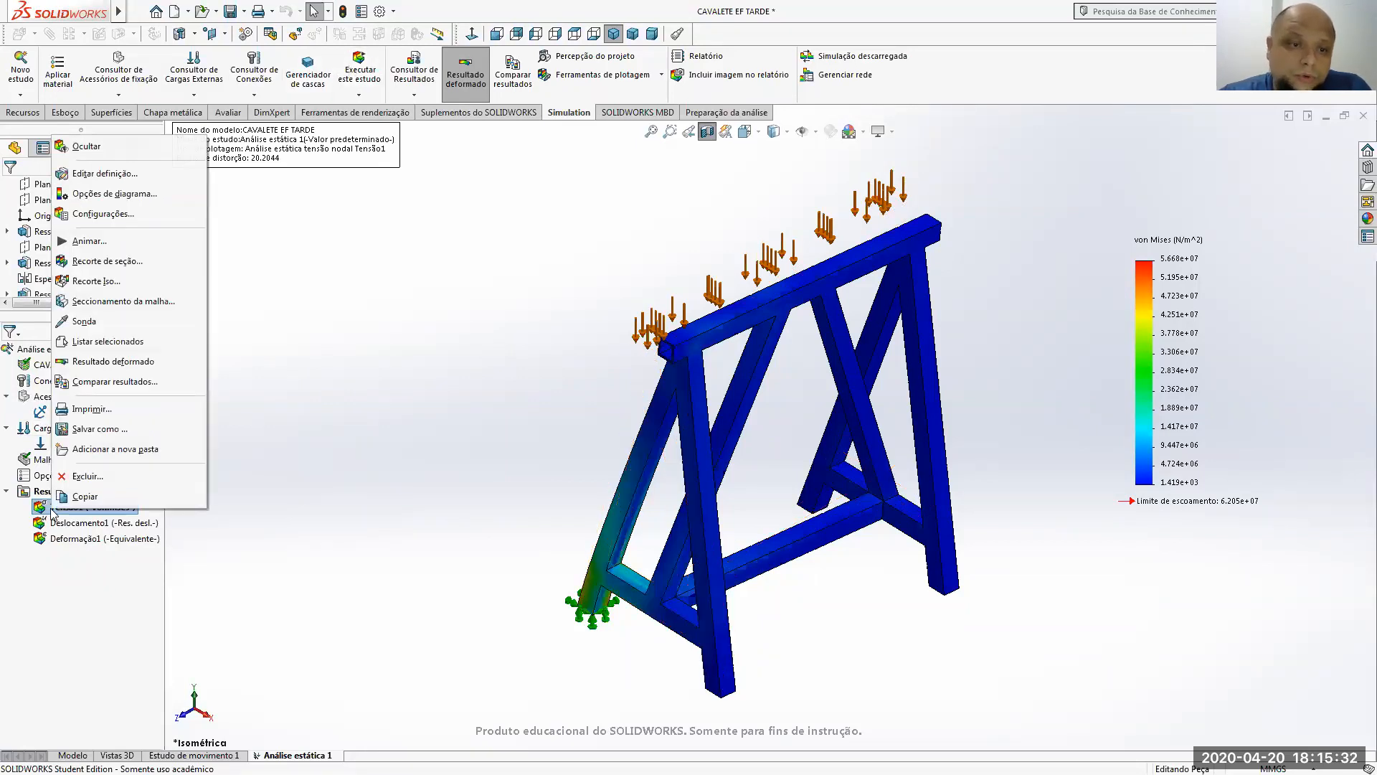
click(1119, 320)
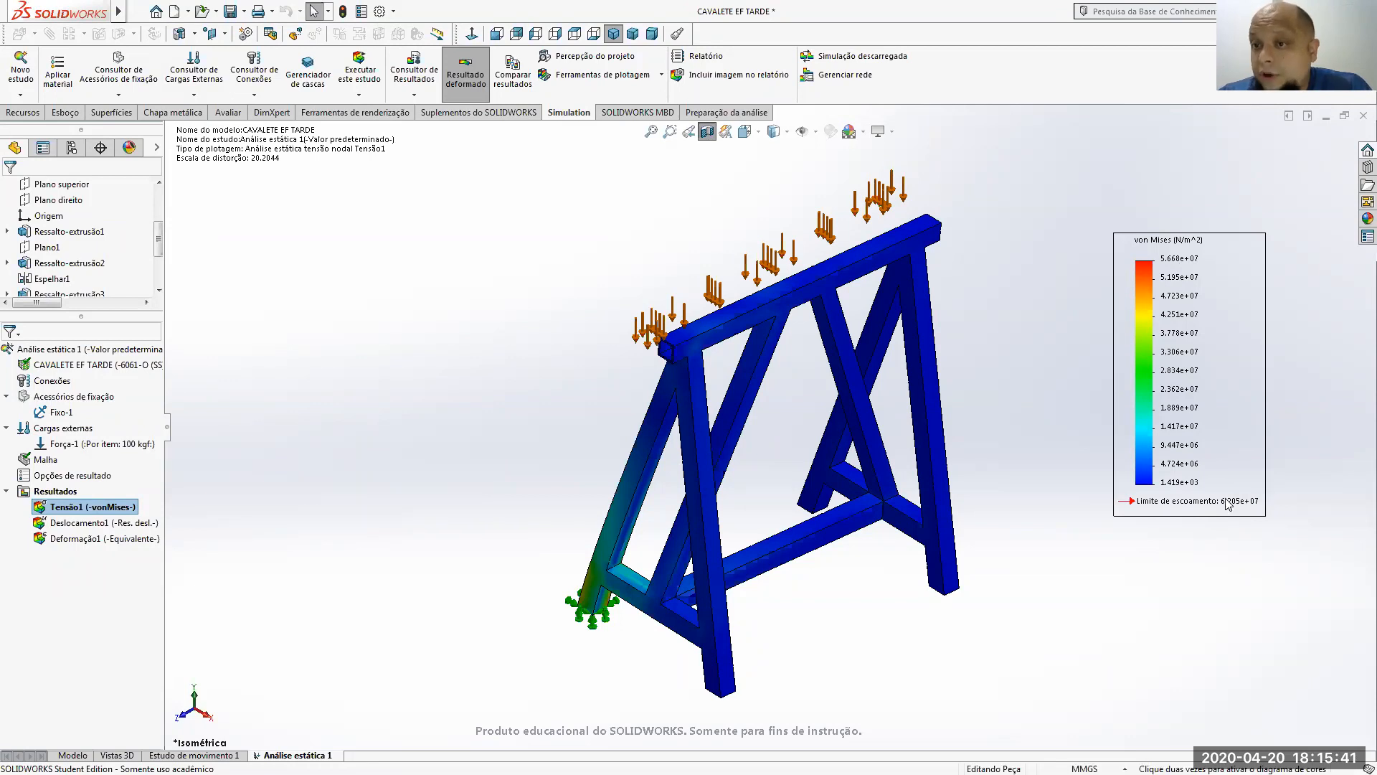
- Review the displacement and equivalent strain plots for the single-foot fixture, ending on Deslocamento1
right_click(113, 526)
click(139, 537)
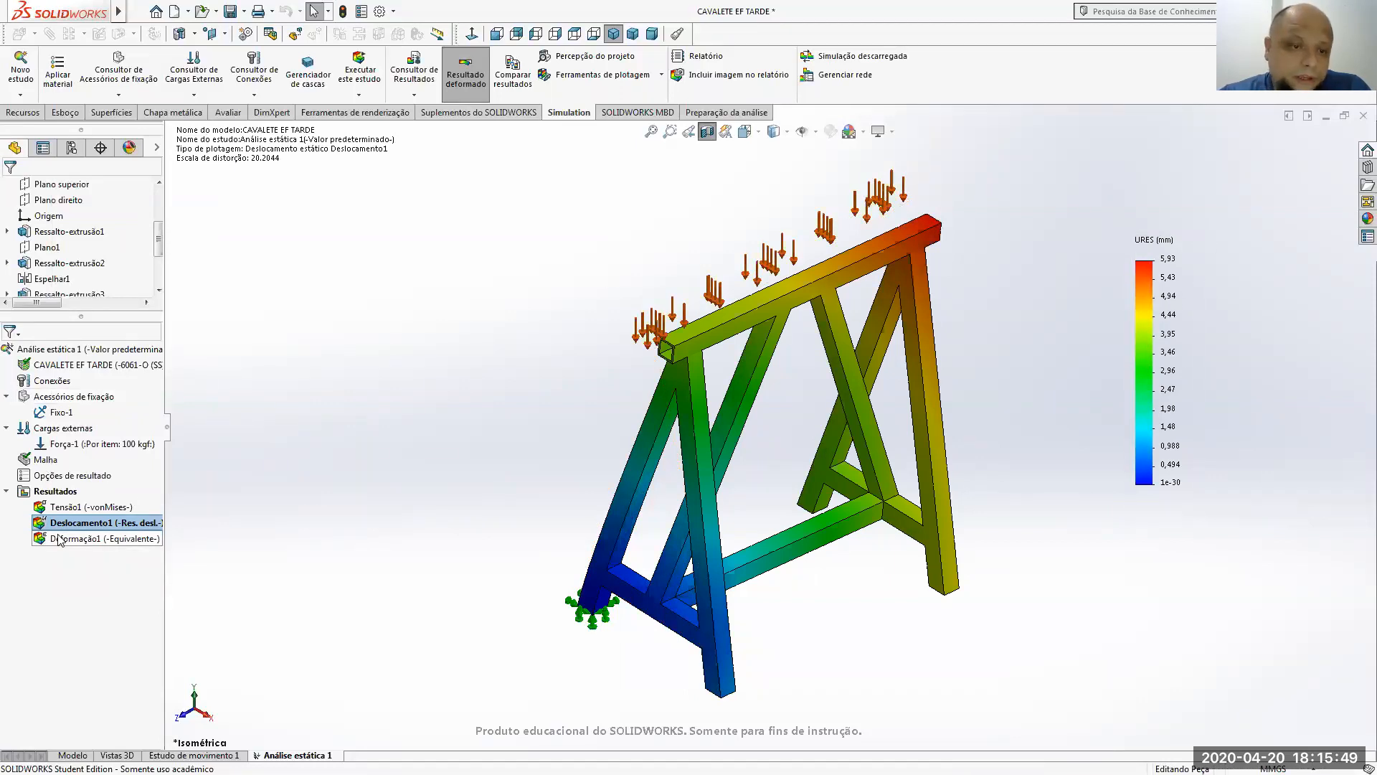
right_click(62, 538)
click(92, 548)
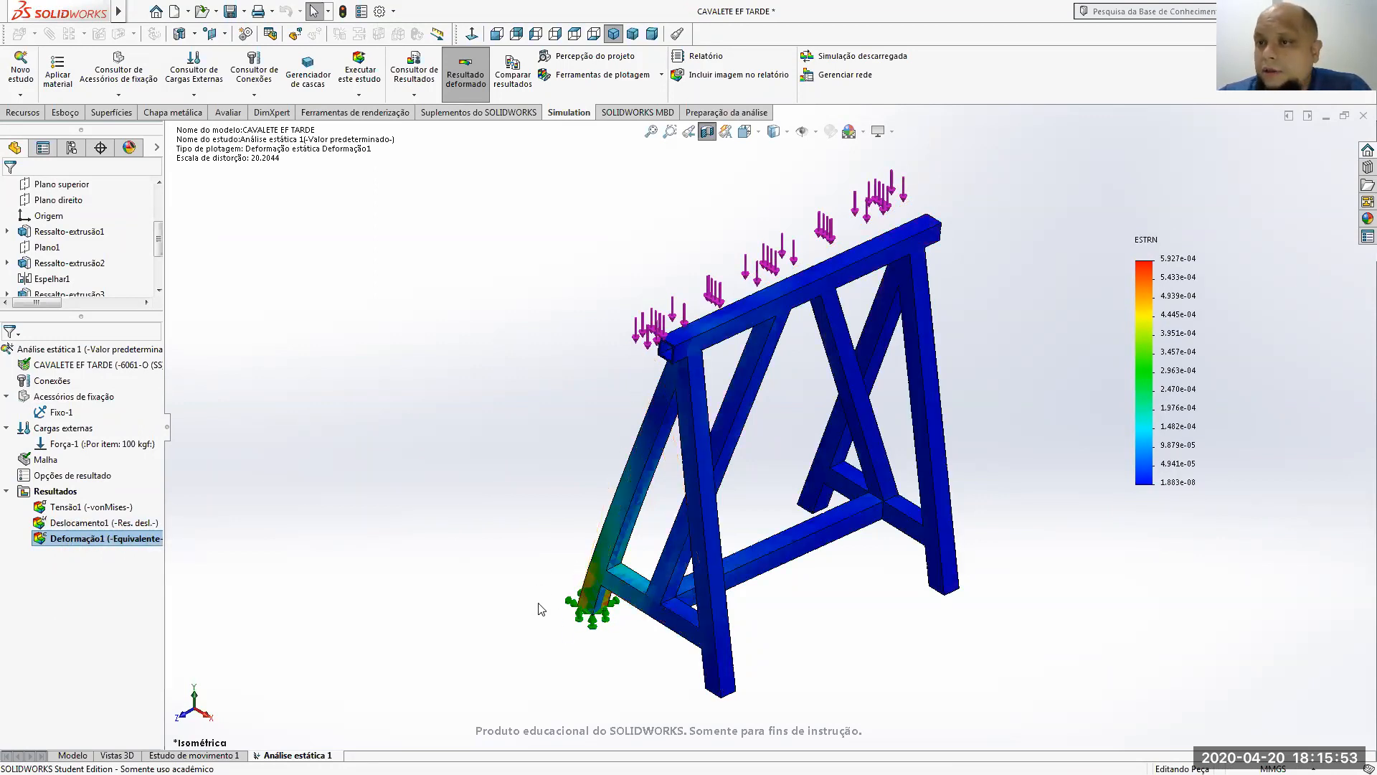
right_click(89, 524)
click(105, 538)
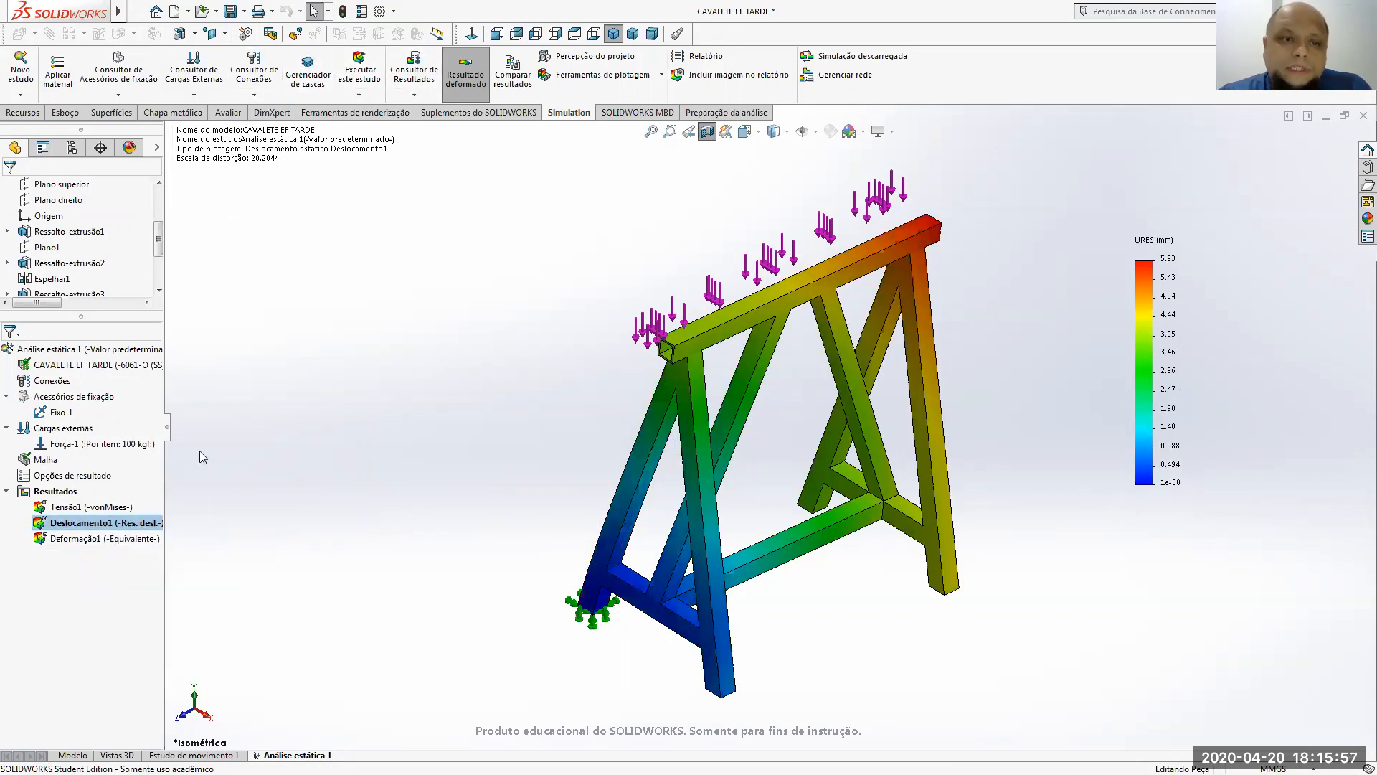
- Animate the Deslocamento1 plot of the trestle held by one foot, and close the animation
right_click(56, 519)
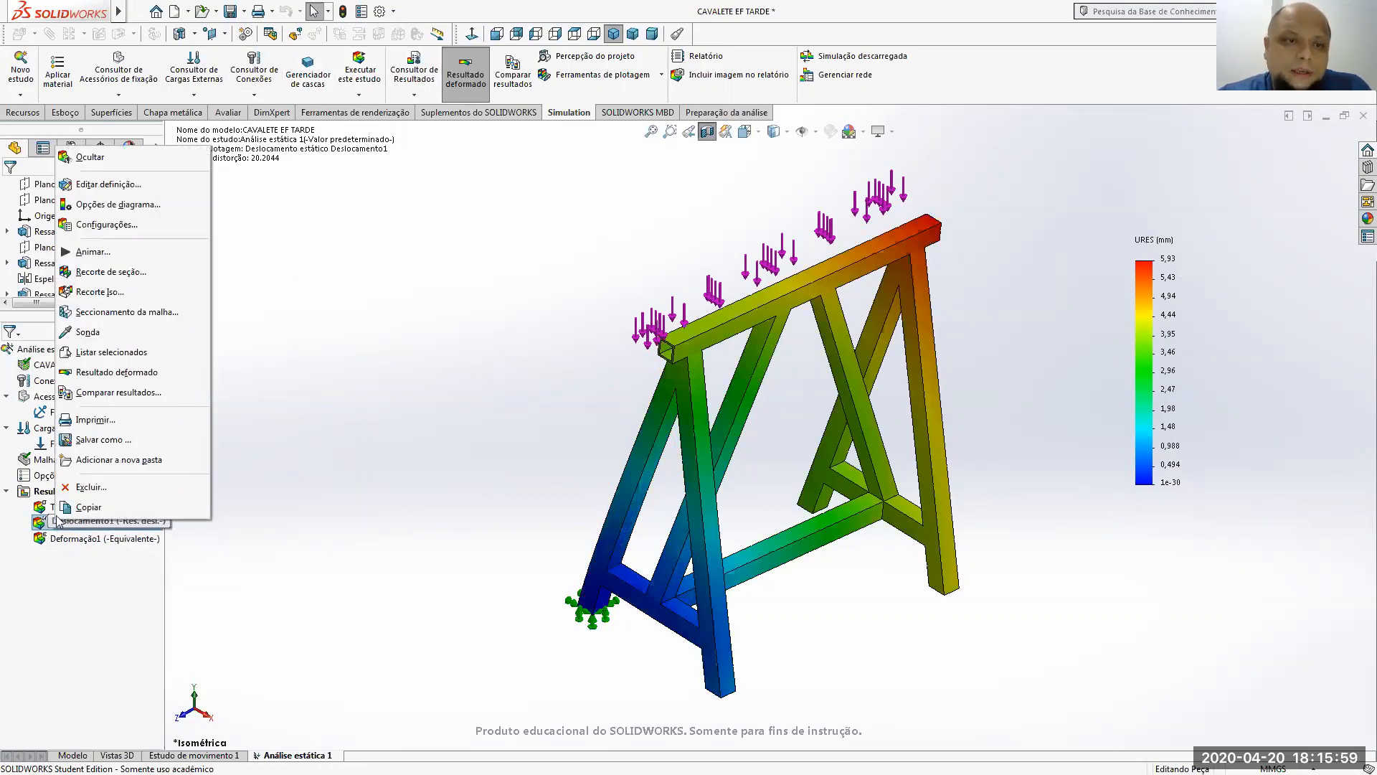
click(93, 251)
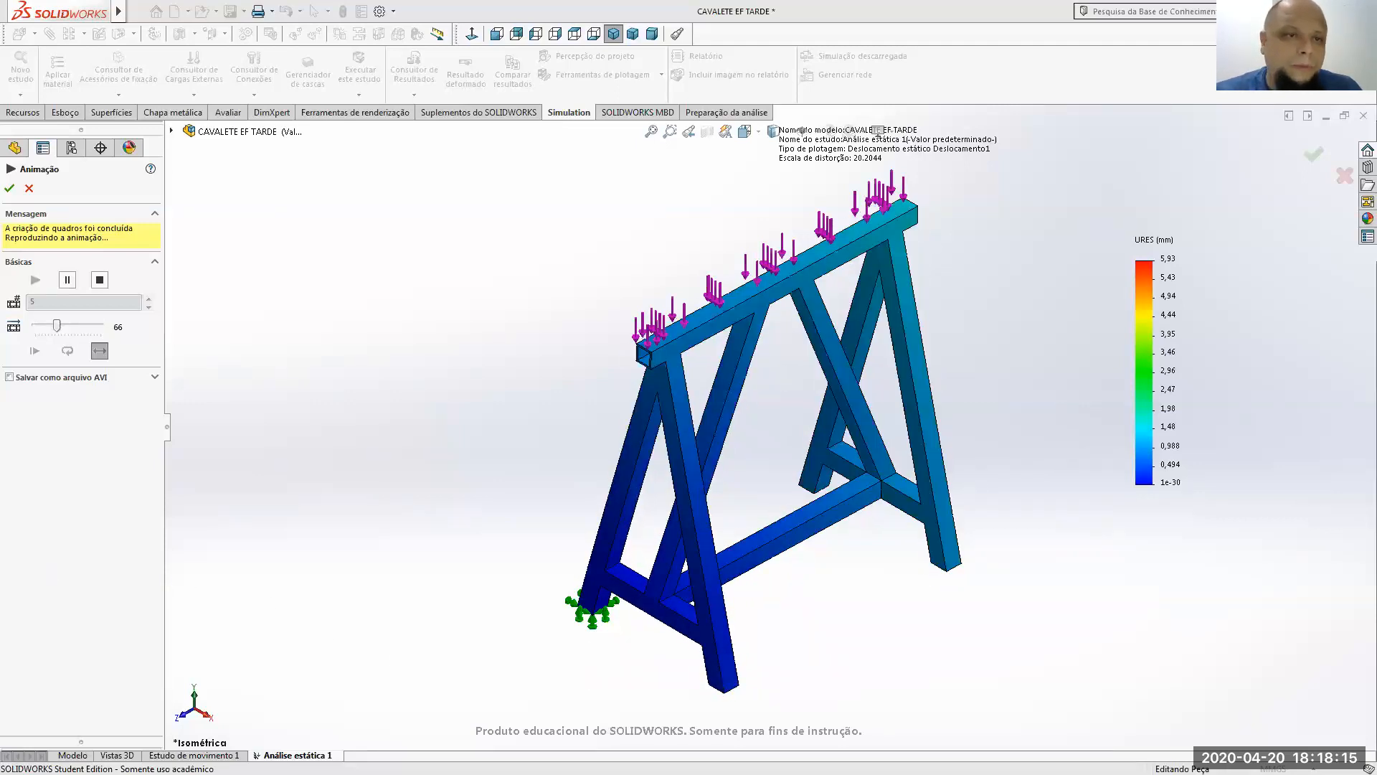
click(9, 188)
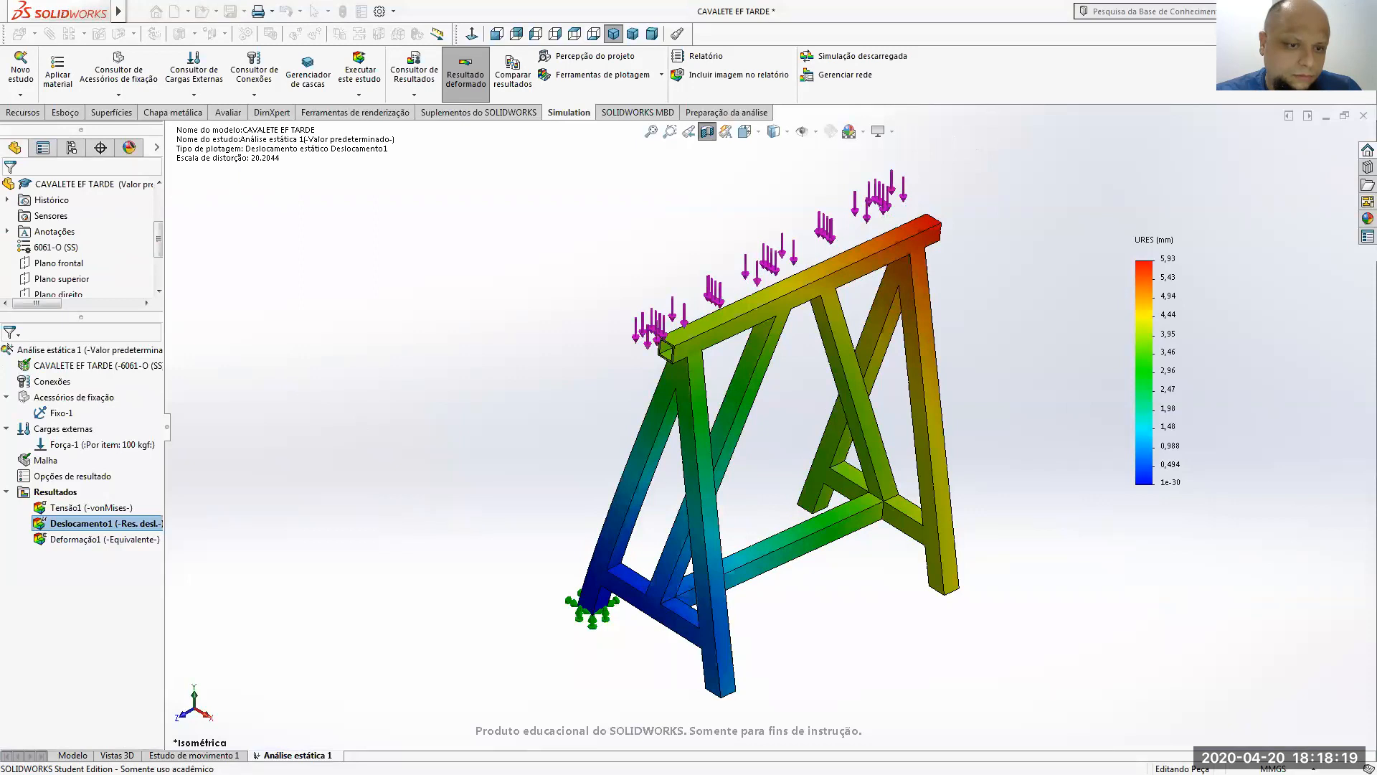
- Return from the static study to the solid model and set the isometric view
click(72, 754)
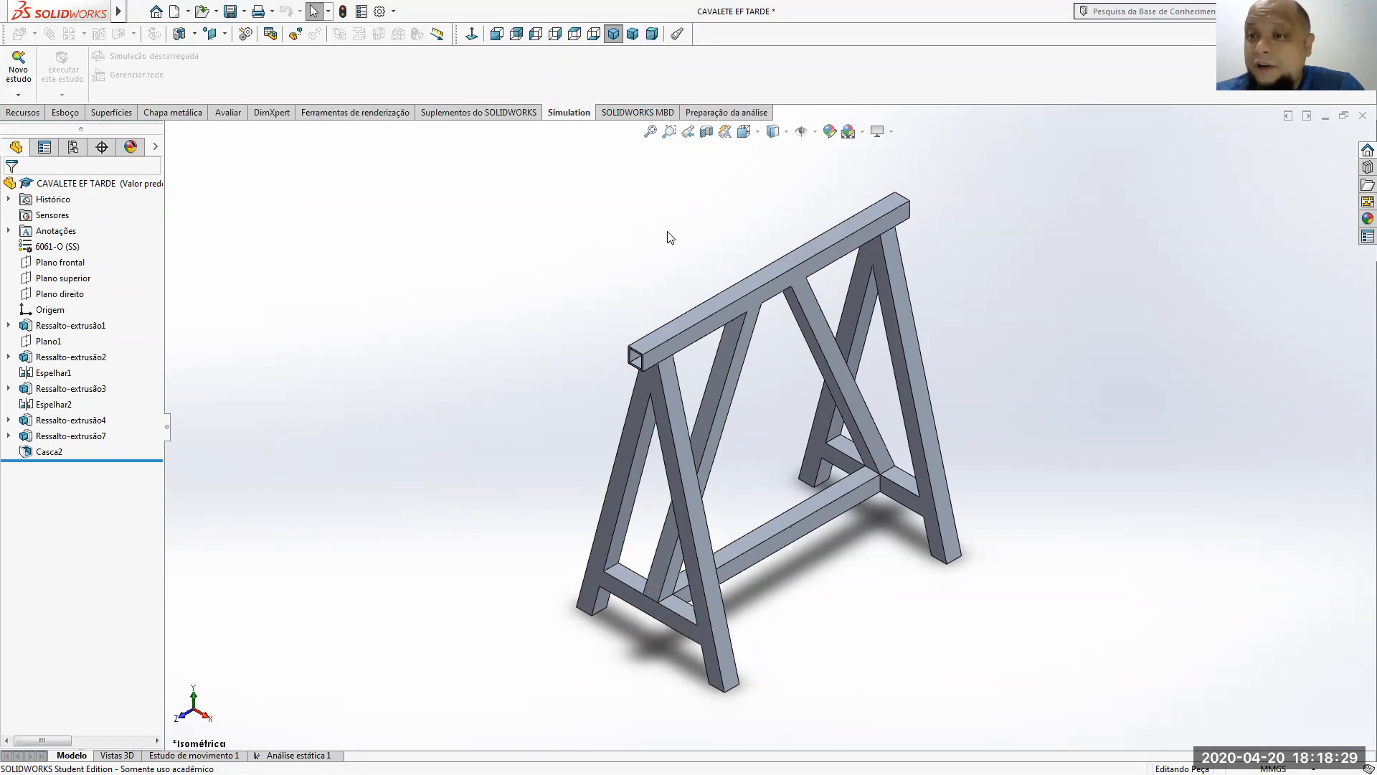
click(636, 34)
click(615, 35)
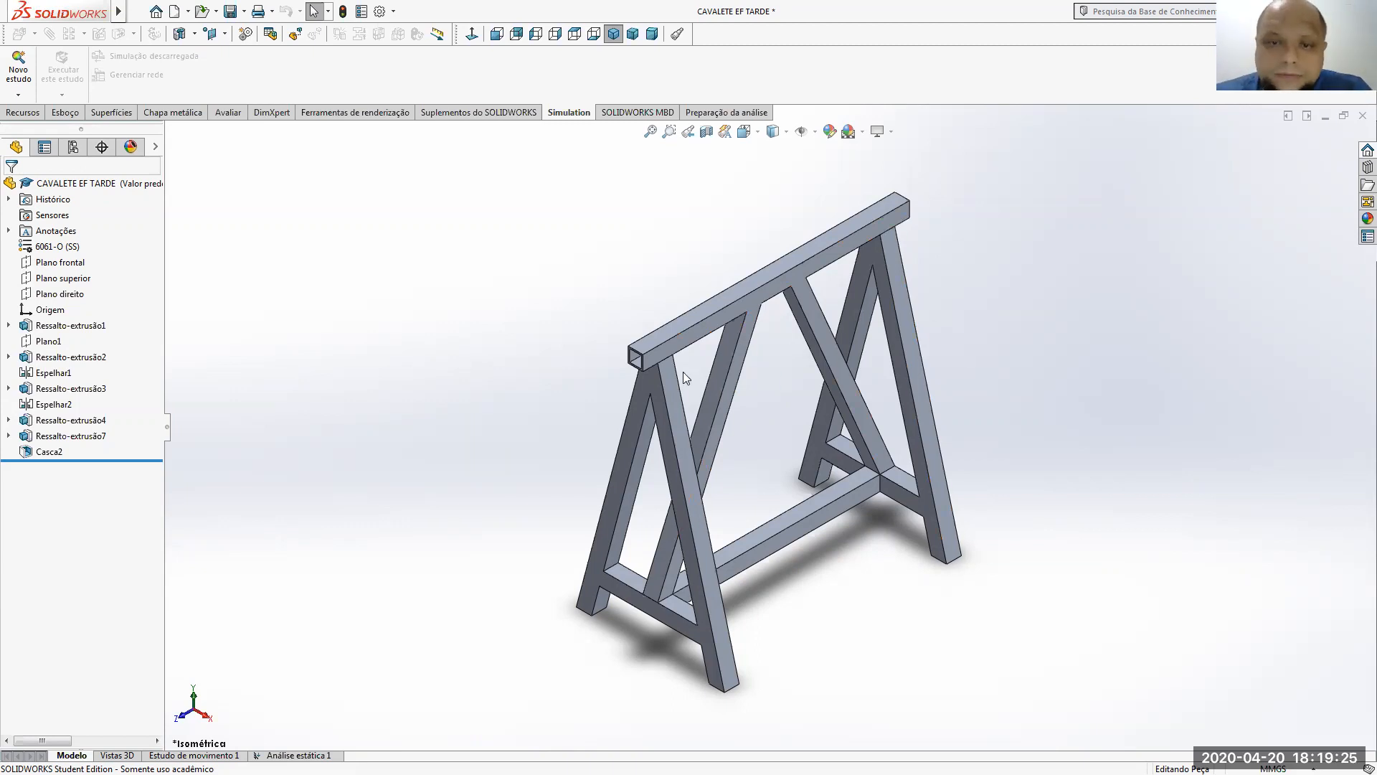
- Start a Fillet and select the edge where the outer face of the end leg meets the top beam's underside
scroll(692, 375, down, 3)
middle_drag(727, 380, 816, 194)
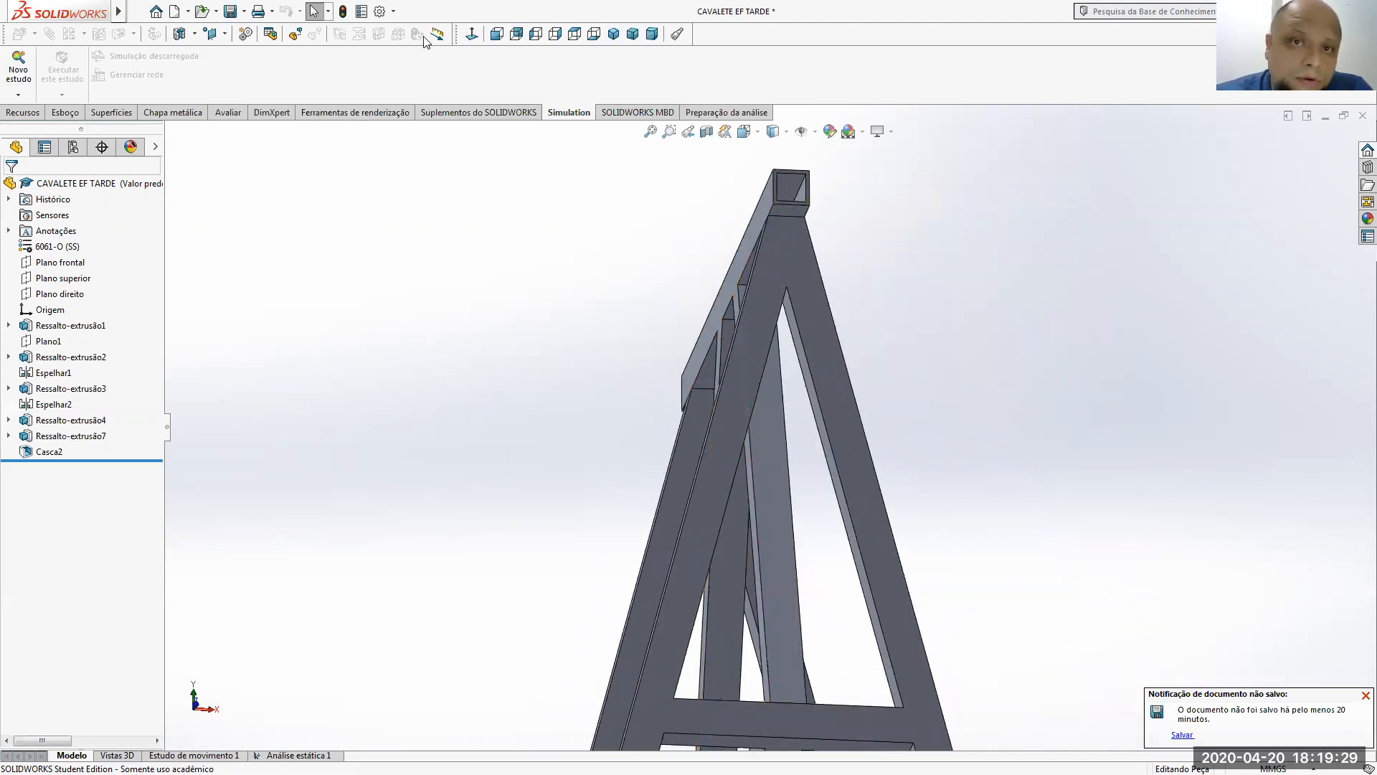
click(65, 113)
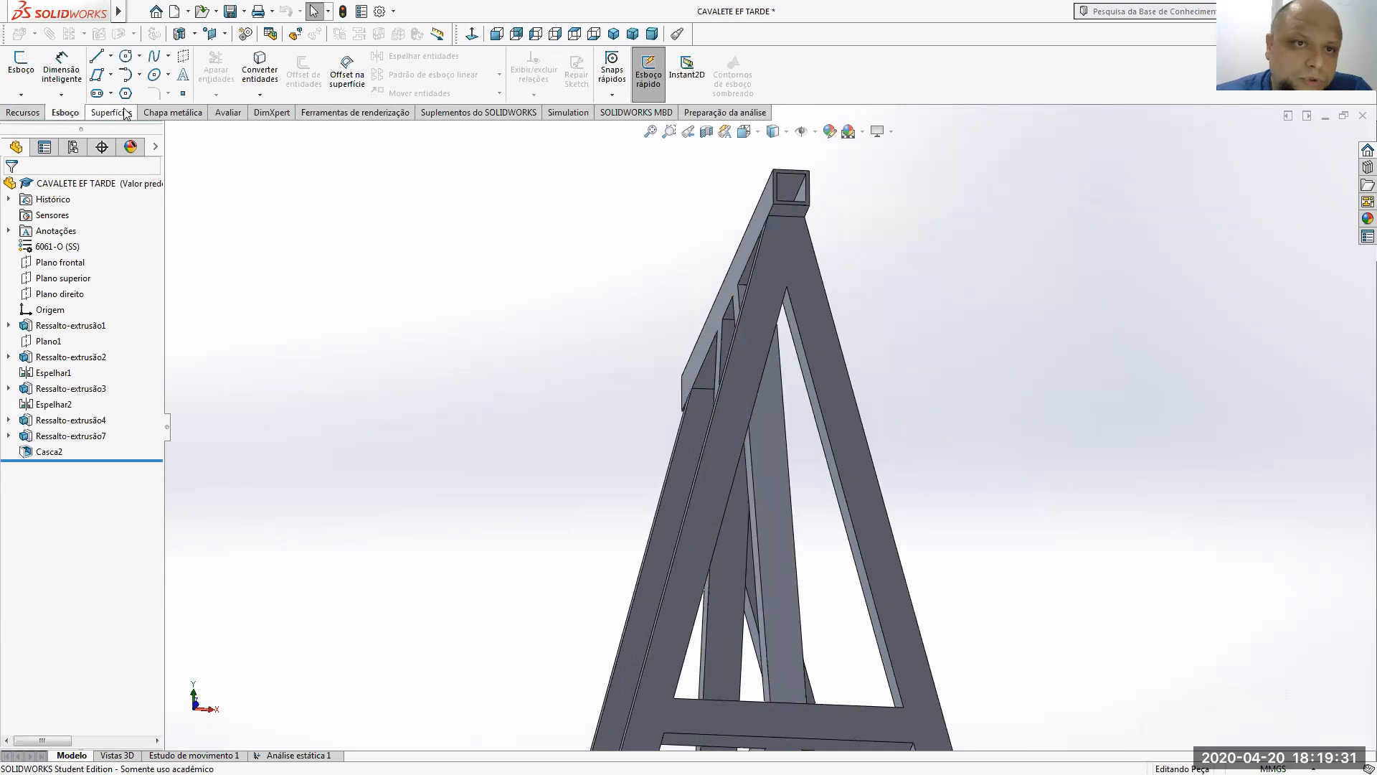
click(91, 115)
click(65, 112)
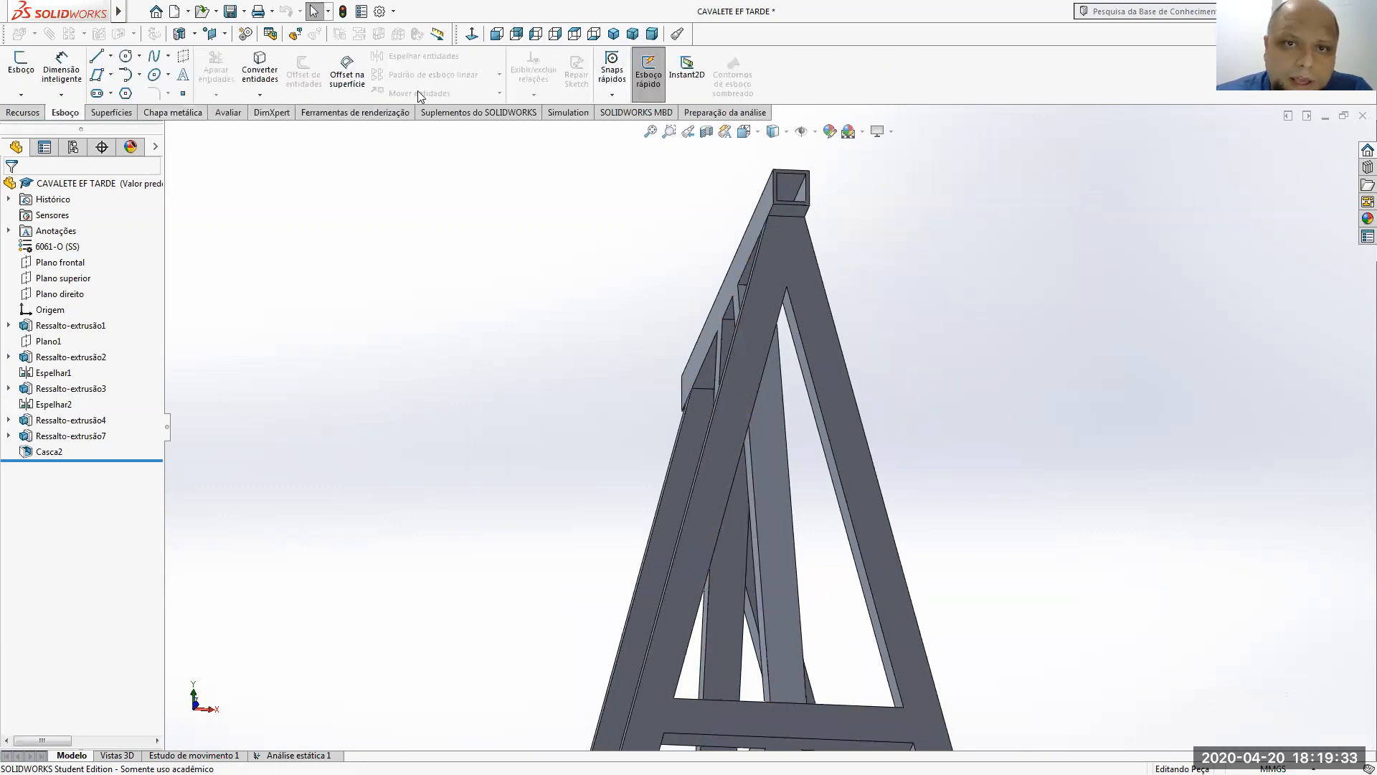
click(23, 113)
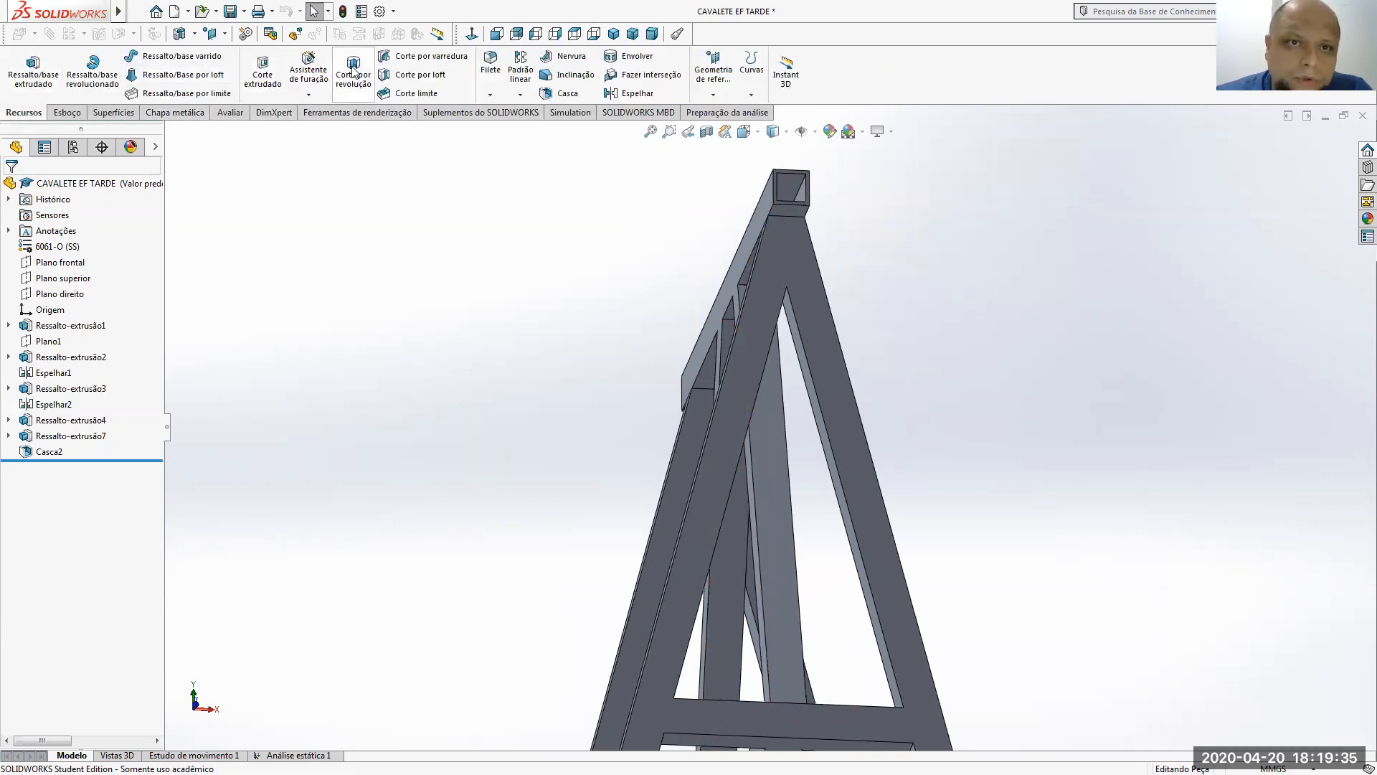
click(488, 63)
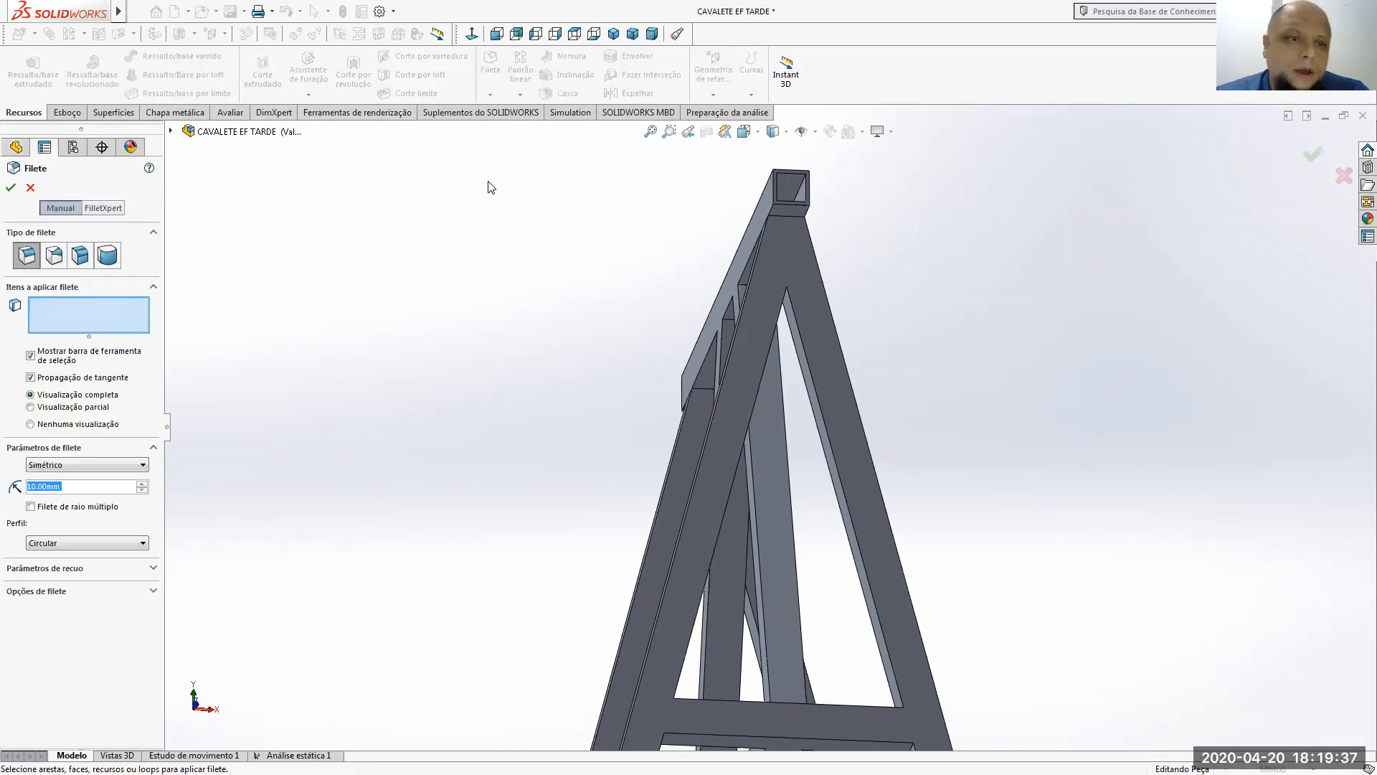
scroll(790, 221, down, 10)
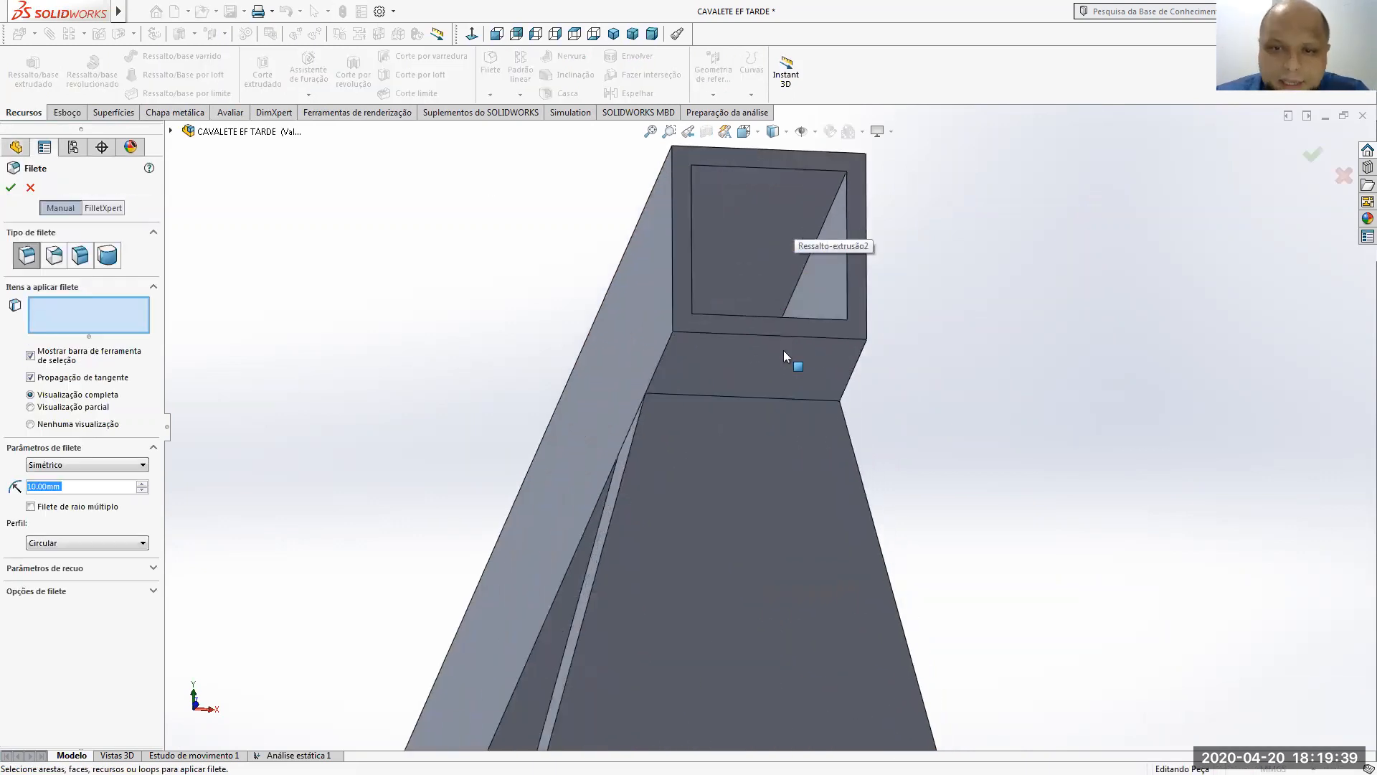
click(715, 396)
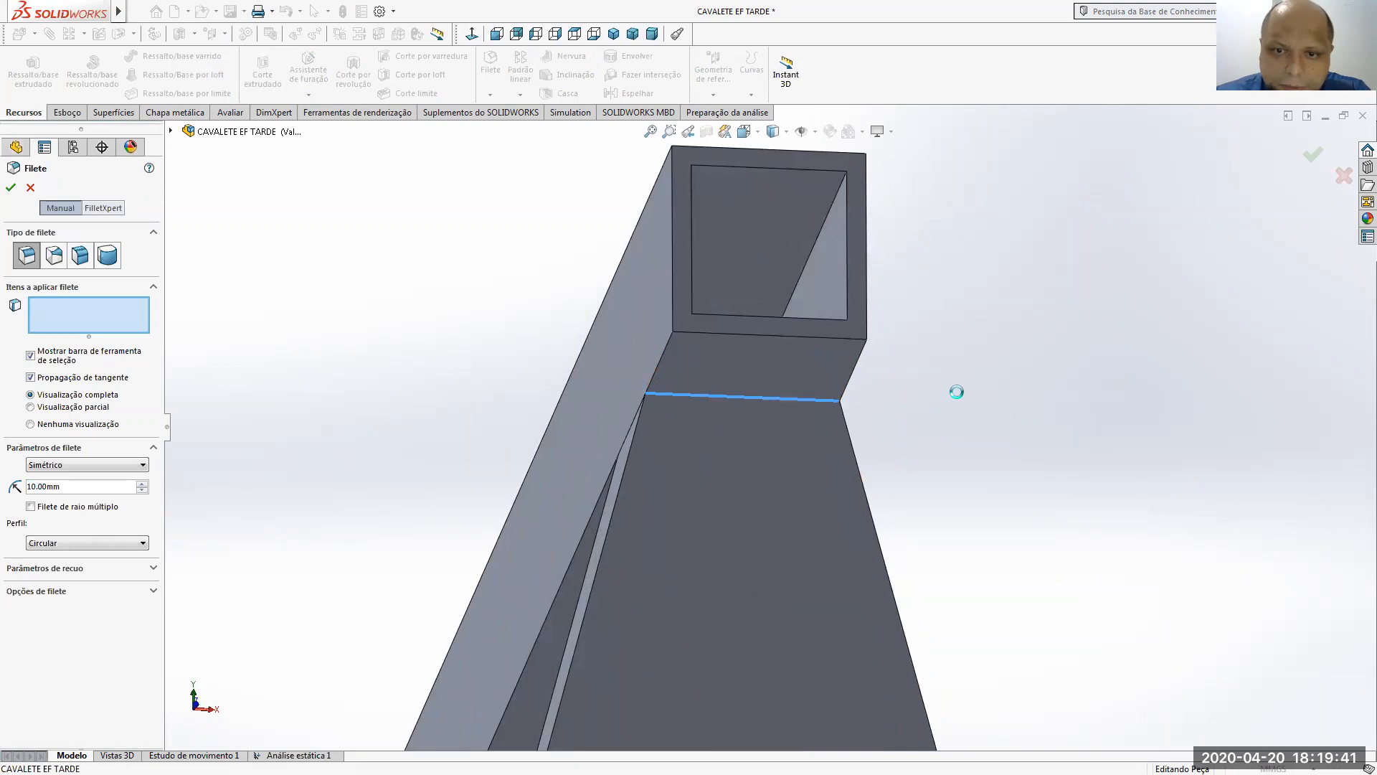
- Try a 5 mm radius for the fillet on the selected leg-to-beam edge
scroll(959, 392, up, 3)
middle_drag(956, 341, 1083, 357)
drag(75, 486, 4, 492)
text(5)
key(Return)
scroll(823, 435, down, 5)
middle_drag(829, 381, 835, 381)
- Set the fillet radius to 3 mm and add the same leg's inner edge under the top beam
drag(58, 486, 6, 493)
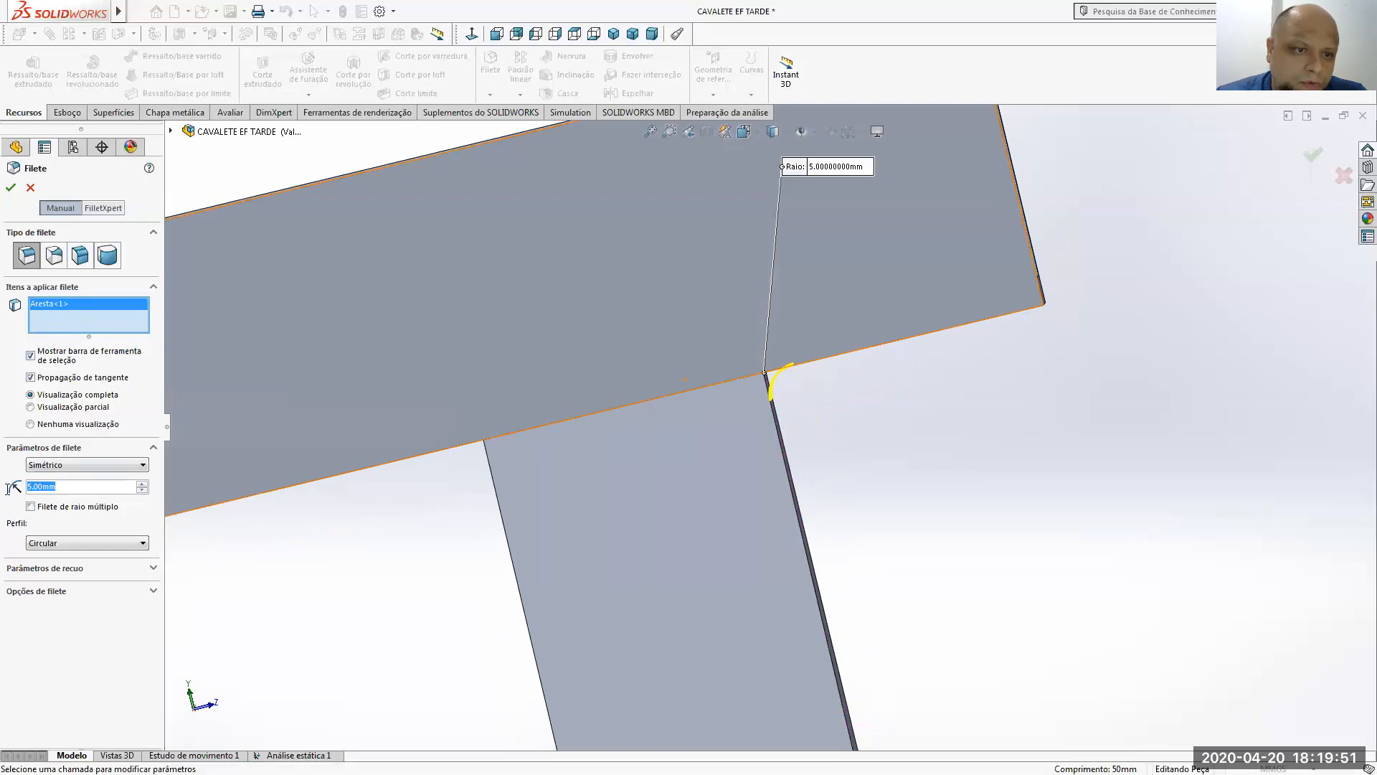
text(3)
key(Return)
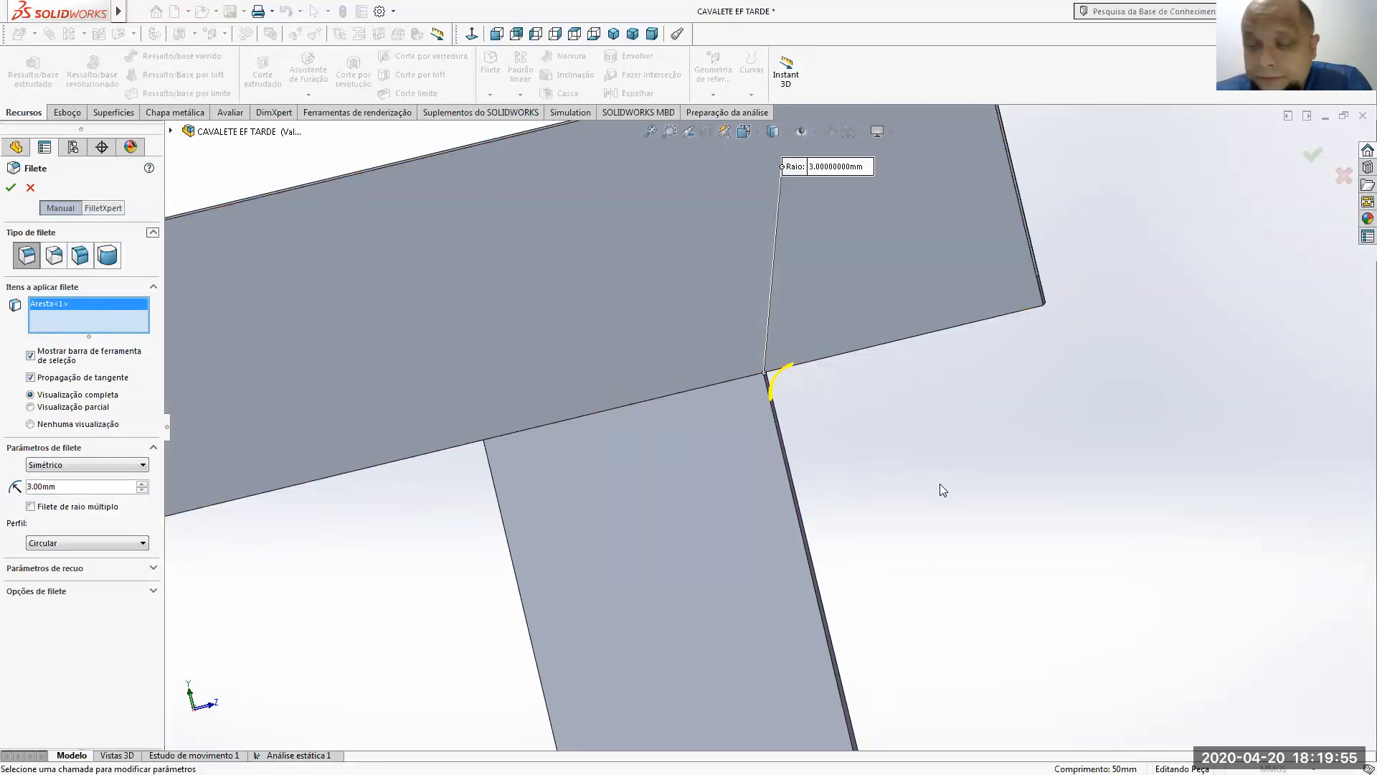
middle_drag(942, 486, 960, 446)
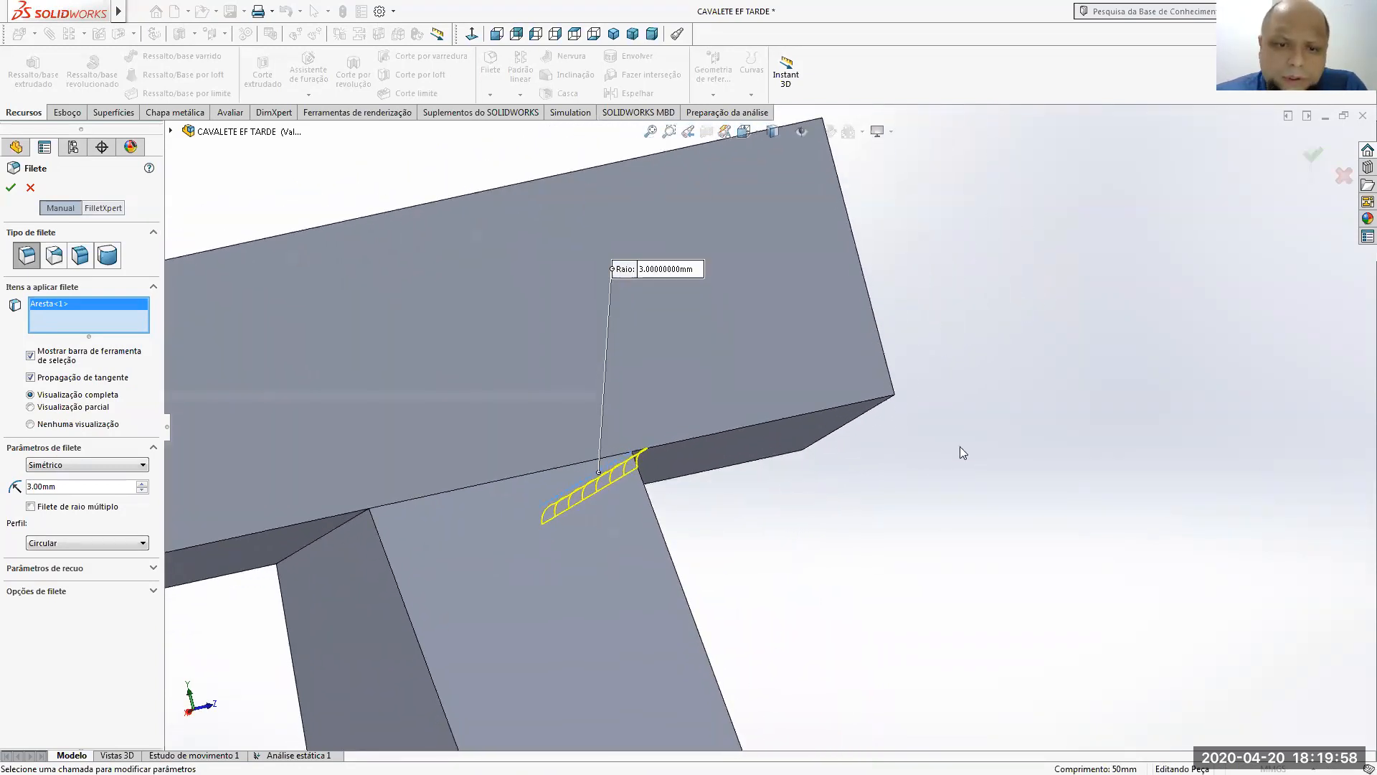
click(347, 518)
scroll(833, 553, up, 3)
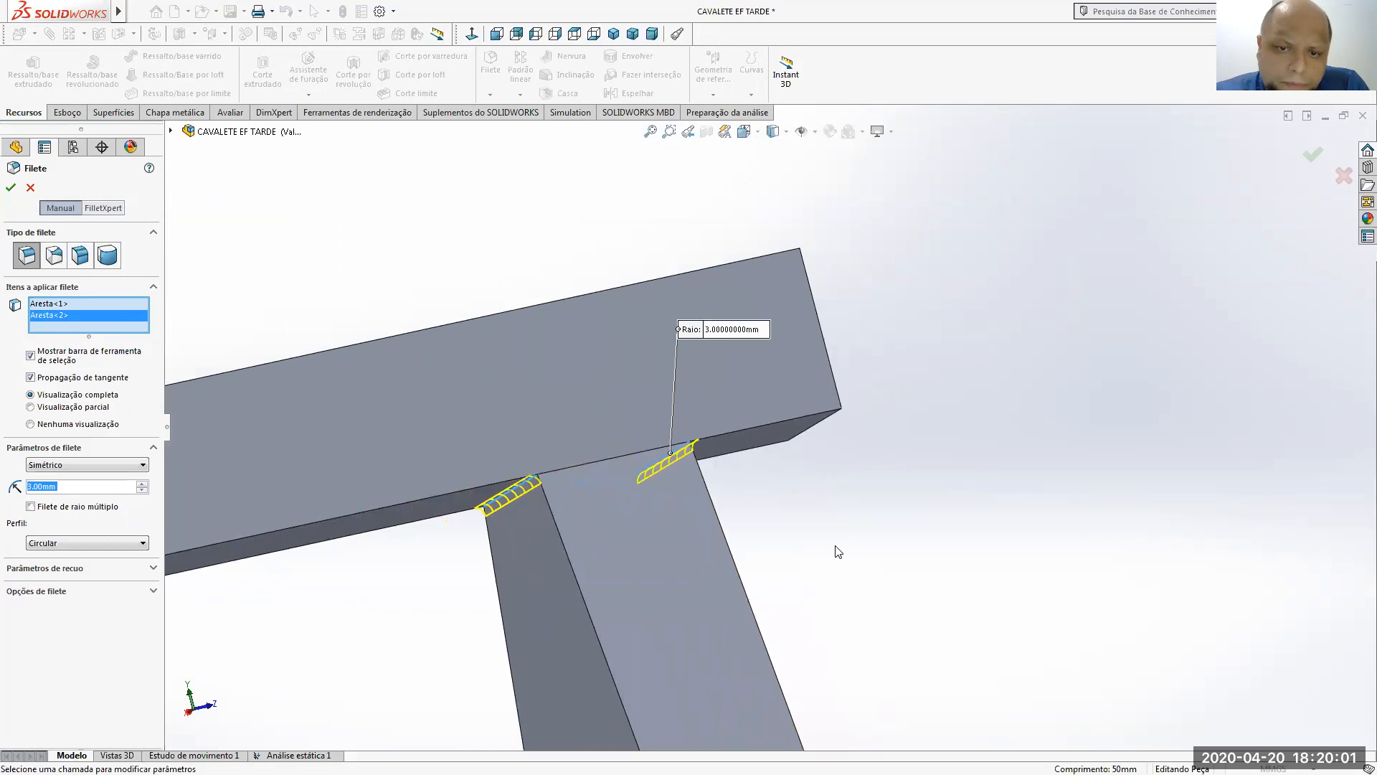
- Add the four edges where the two diagonal braces meet the top beam's underside to the fillet
scroll(399, 516, down, 5)
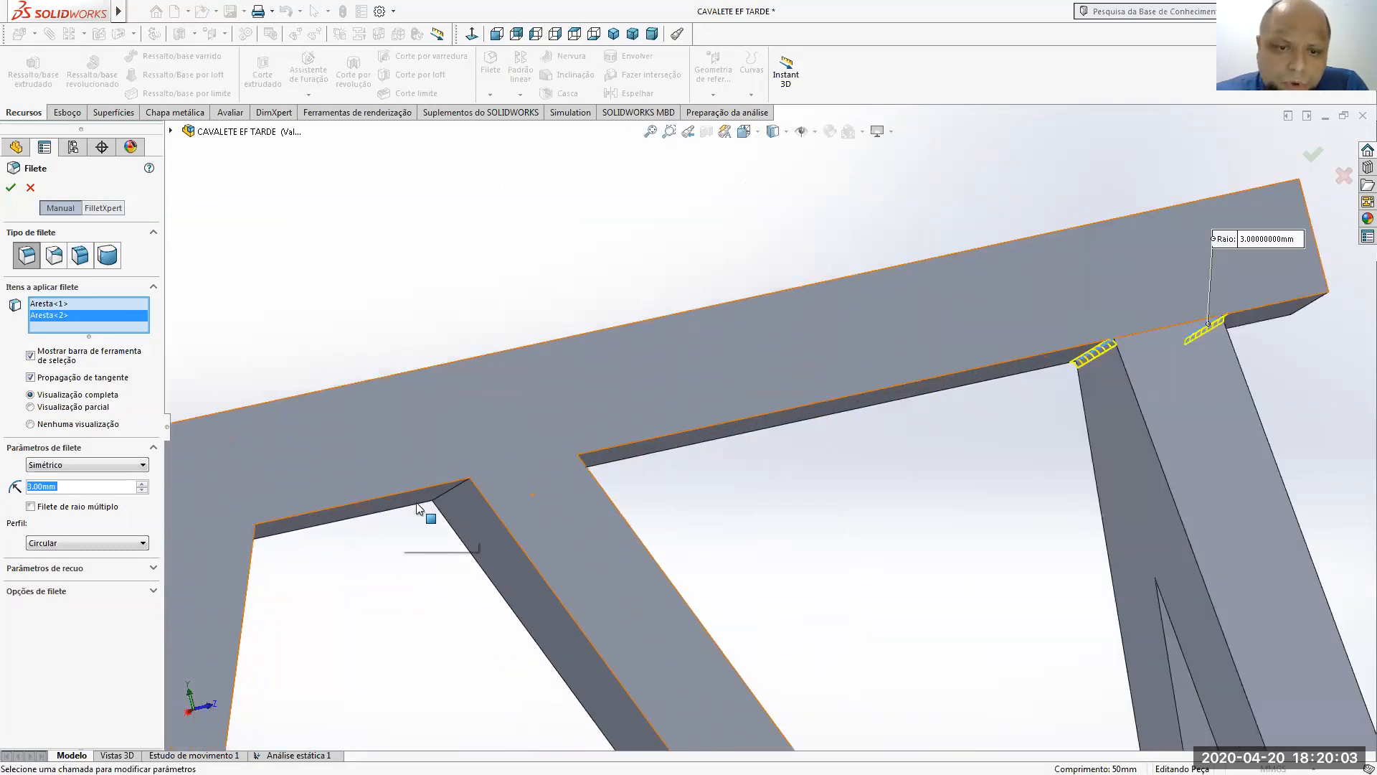
click(447, 493)
scroll(688, 535, down, 2)
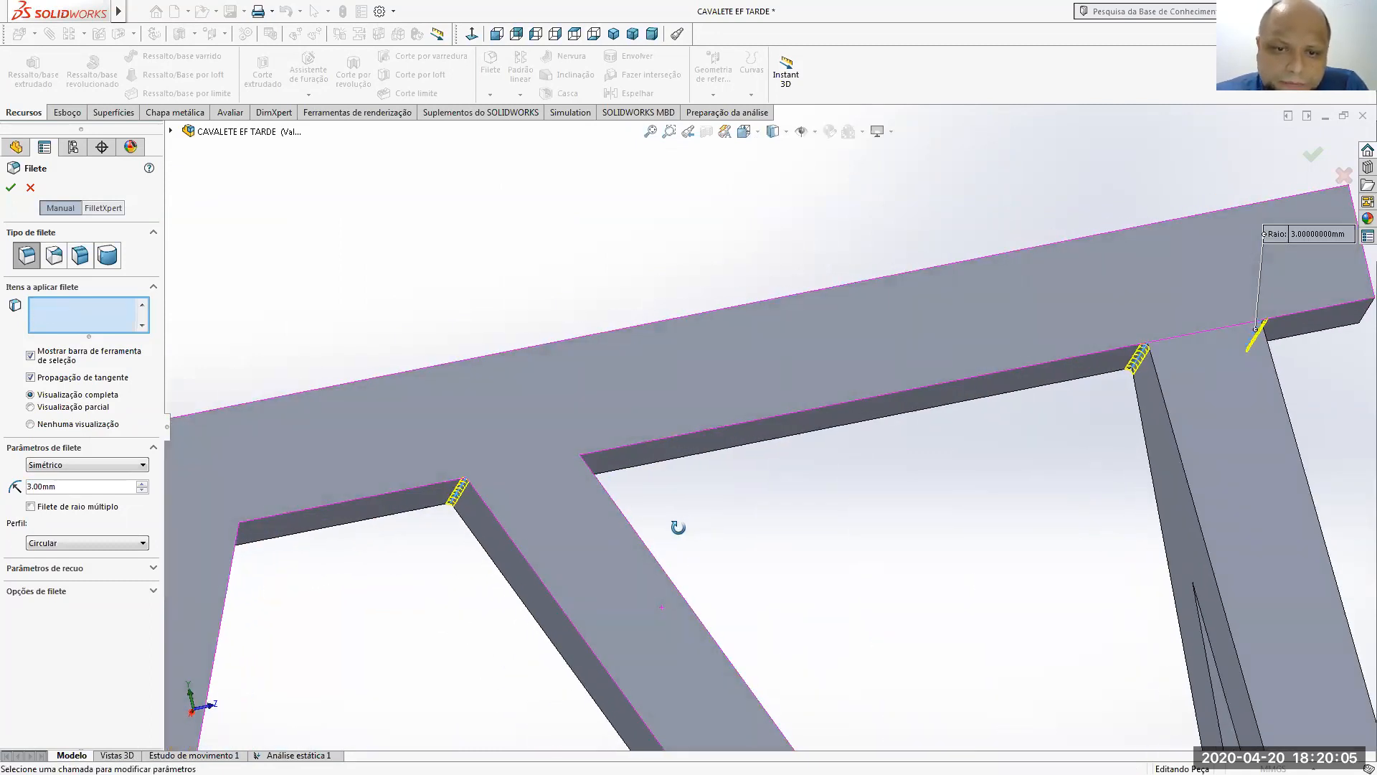
click(610, 466)
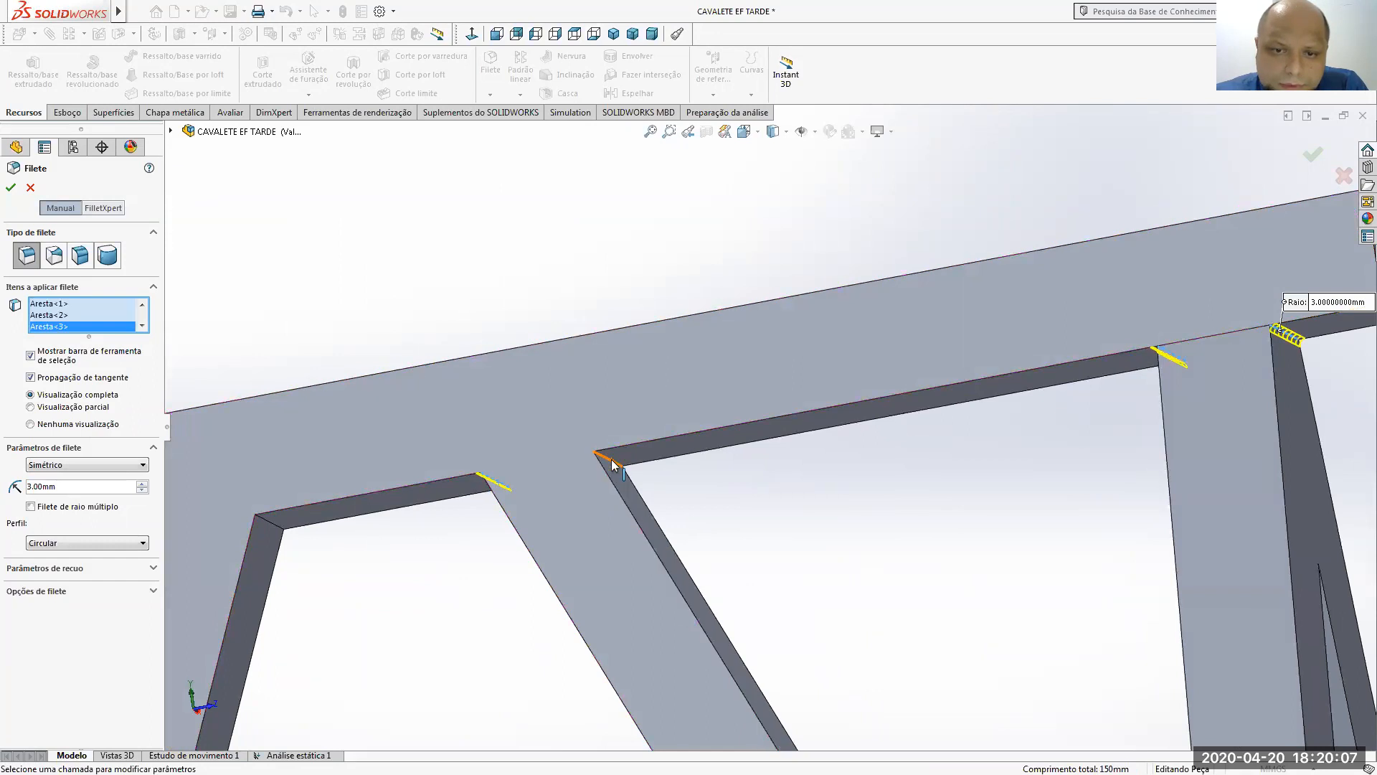
click(260, 525)
middle_drag(344, 562, 422, 515)
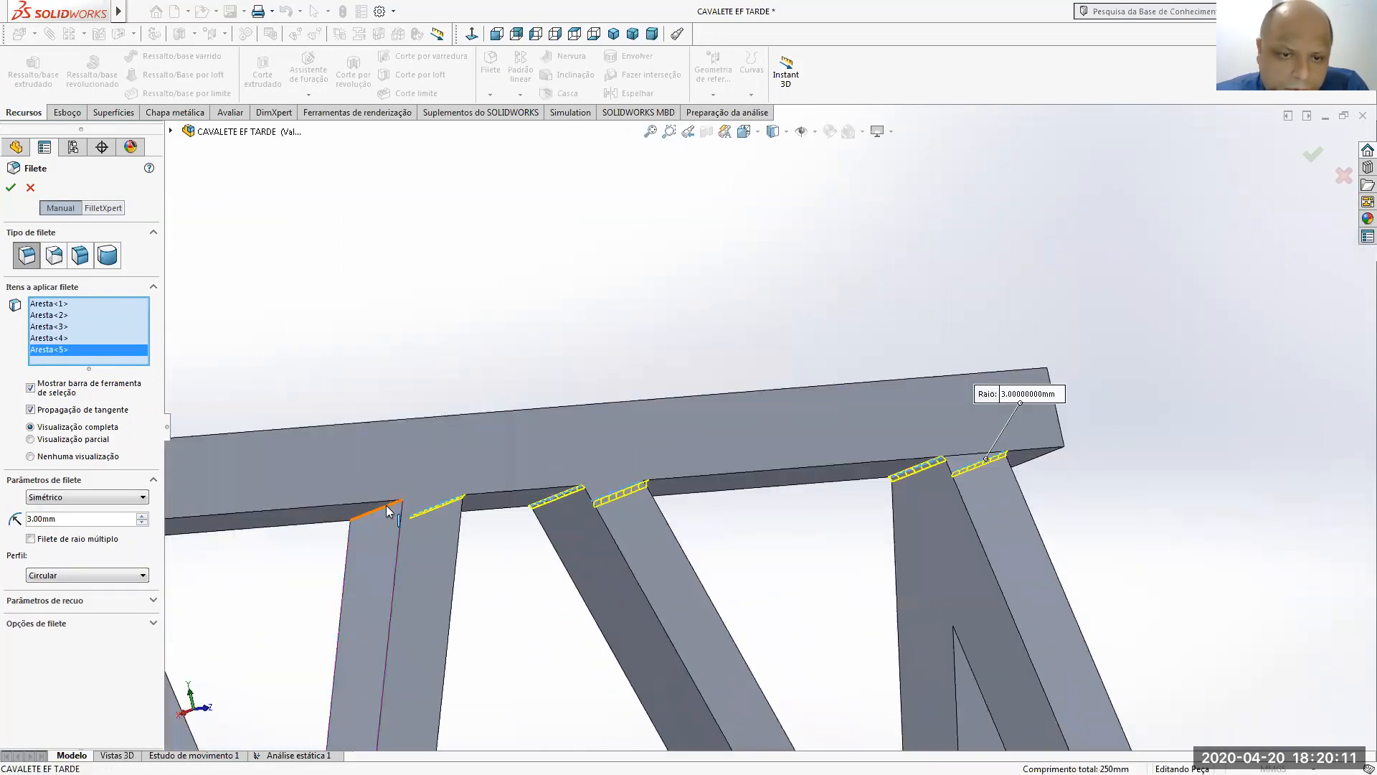
click(422, 515)
scroll(510, 582, up, 3)
scroll(431, 480, down, 7)
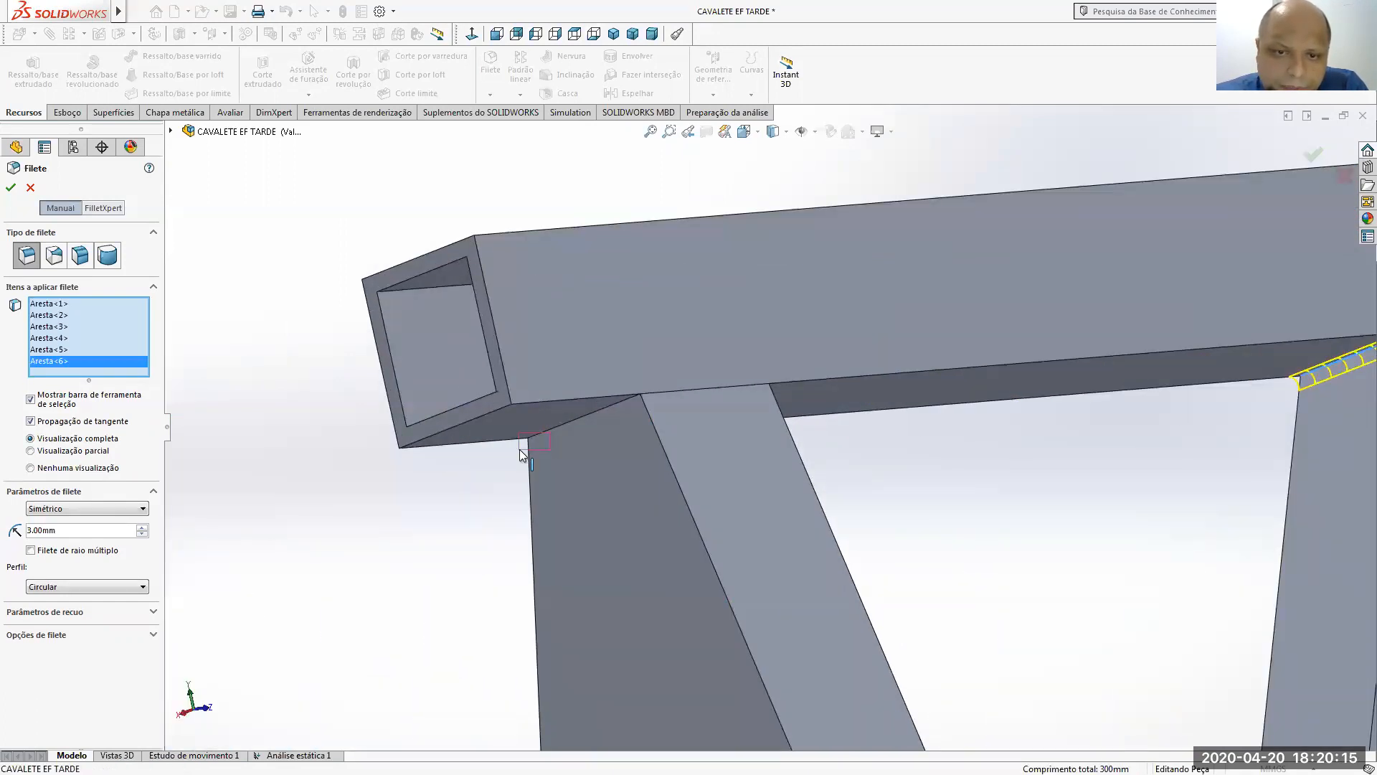
click(542, 434)
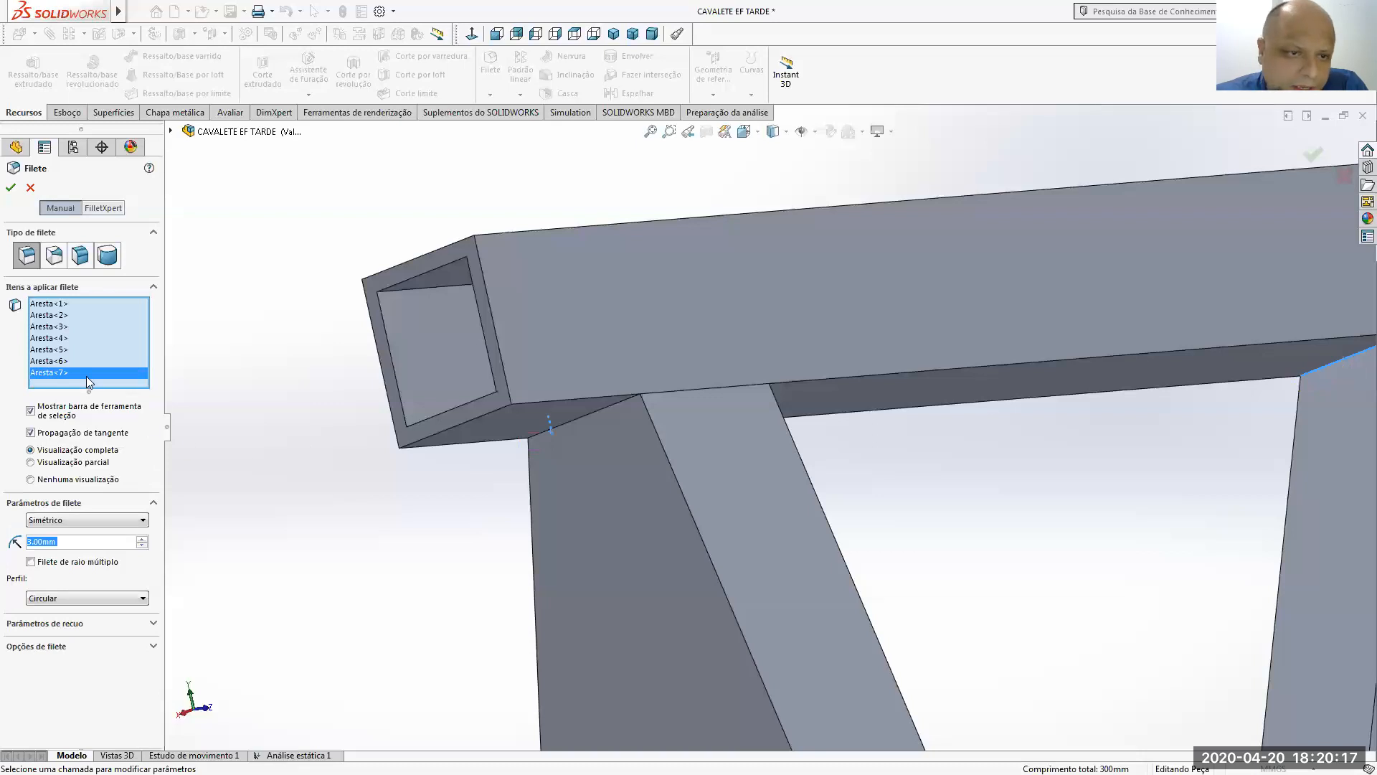
right_click(86, 376)
click(114, 401)
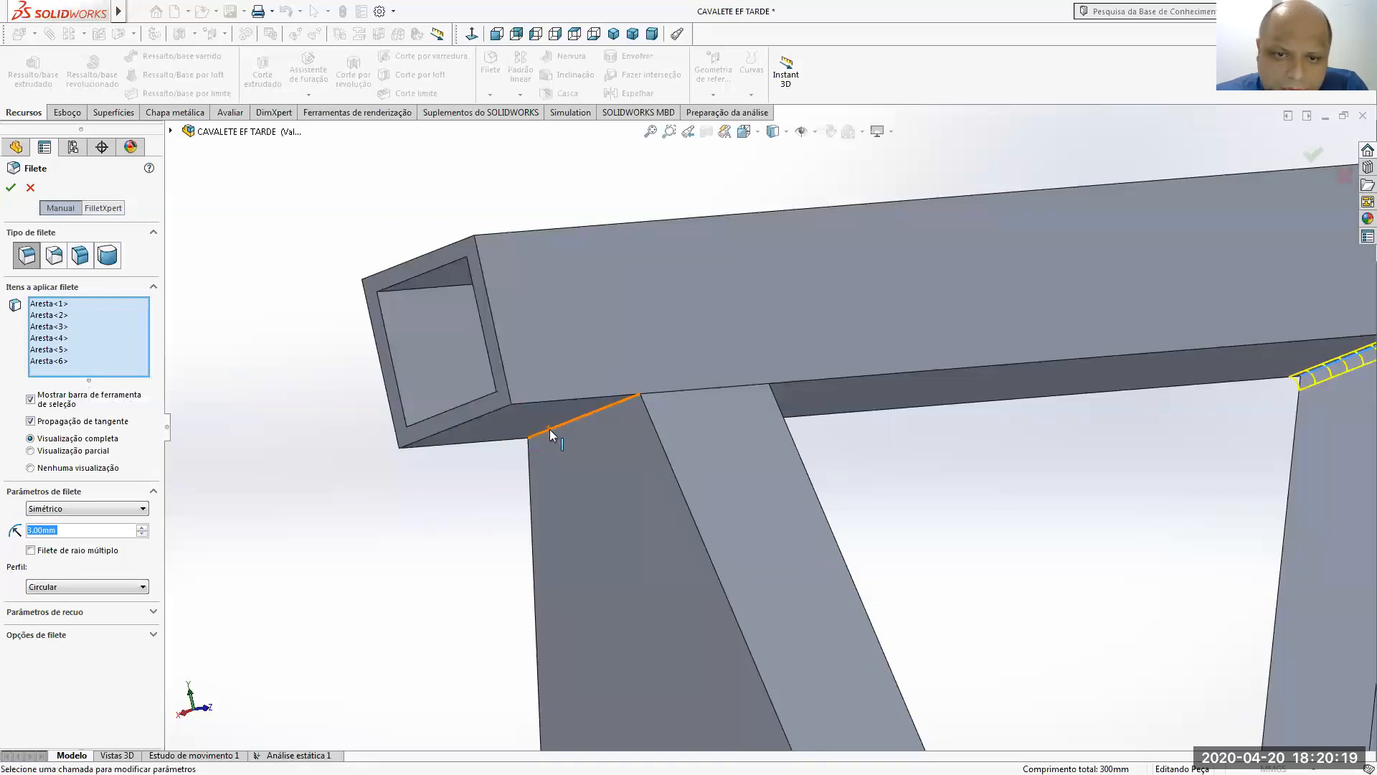
- Add the outer and inner leg-to-beam edges at the opposite beam end and apply the 3 mm fillet
click(550, 429)
middle_drag(875, 466, 805, 406)
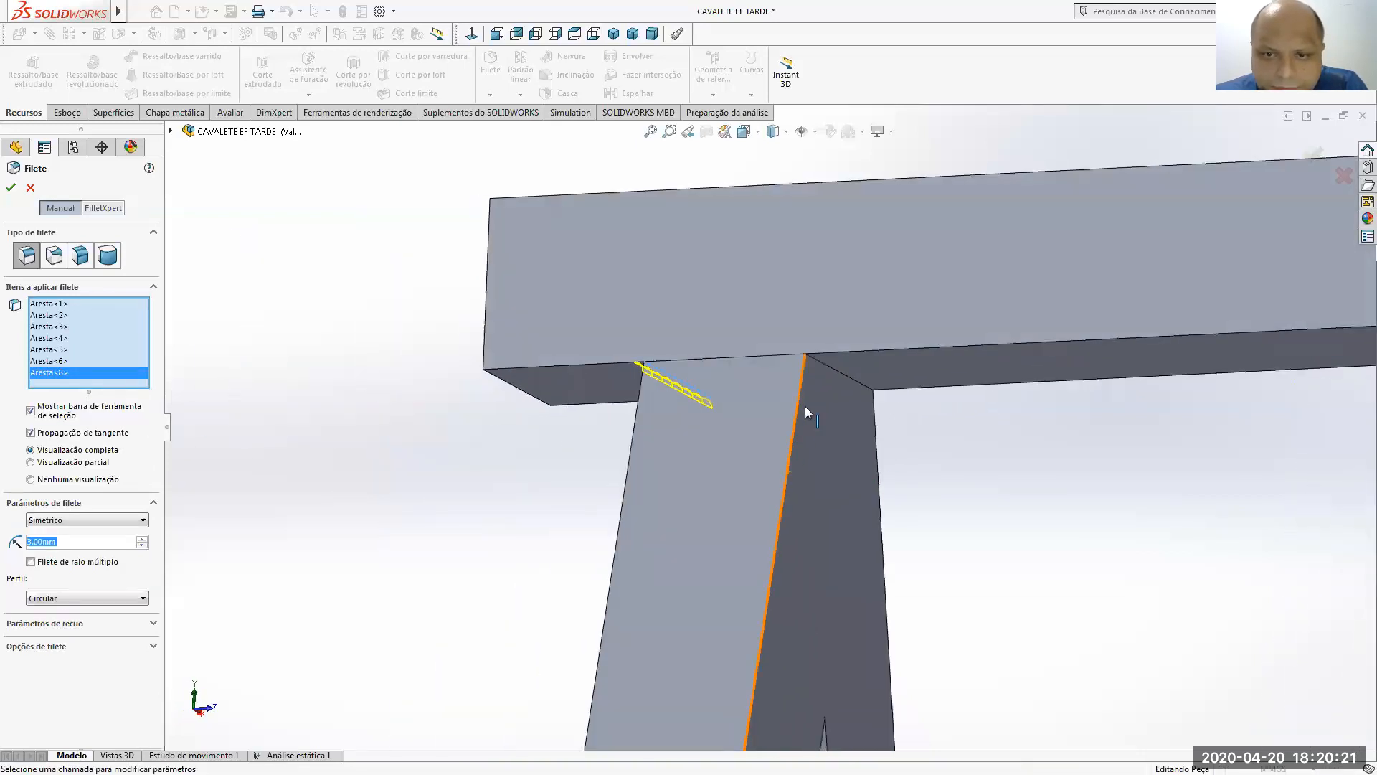
click(816, 365)
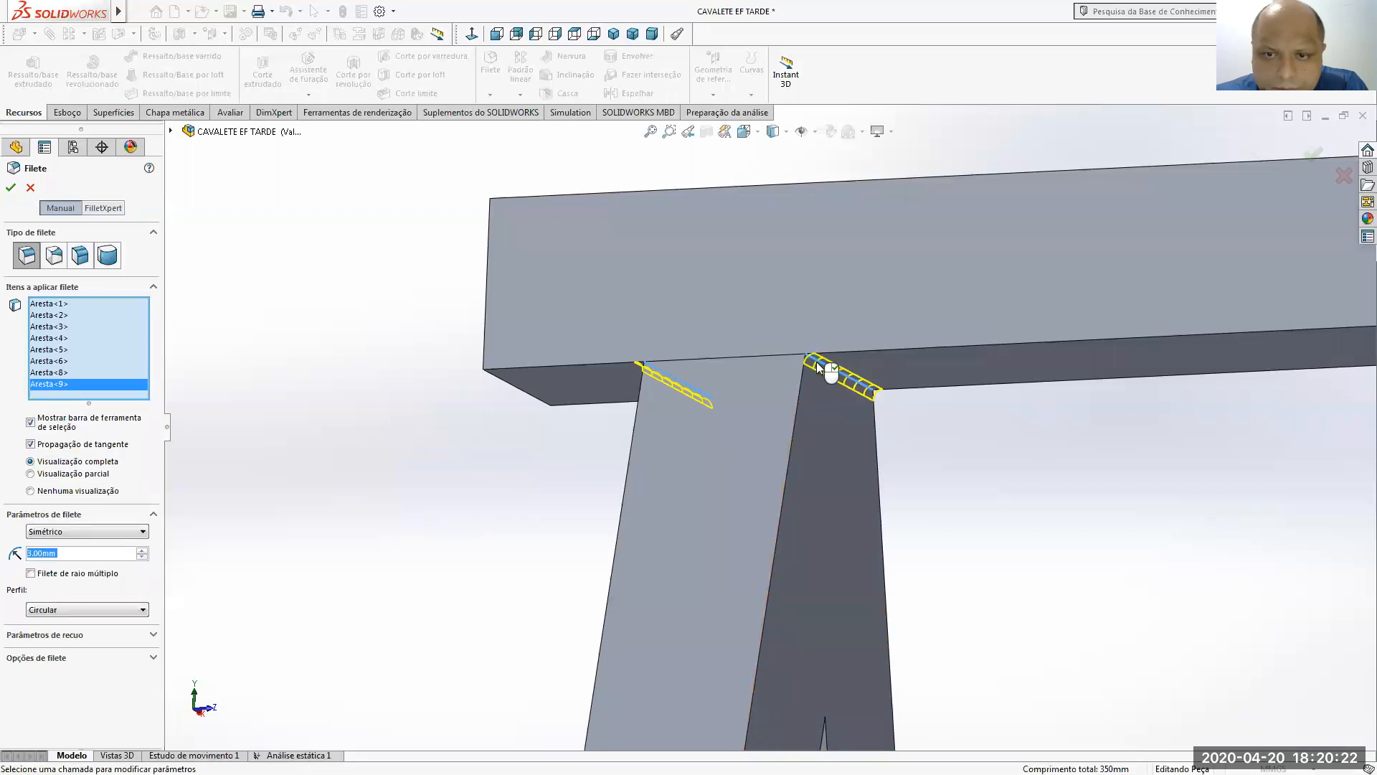
click(11, 187)
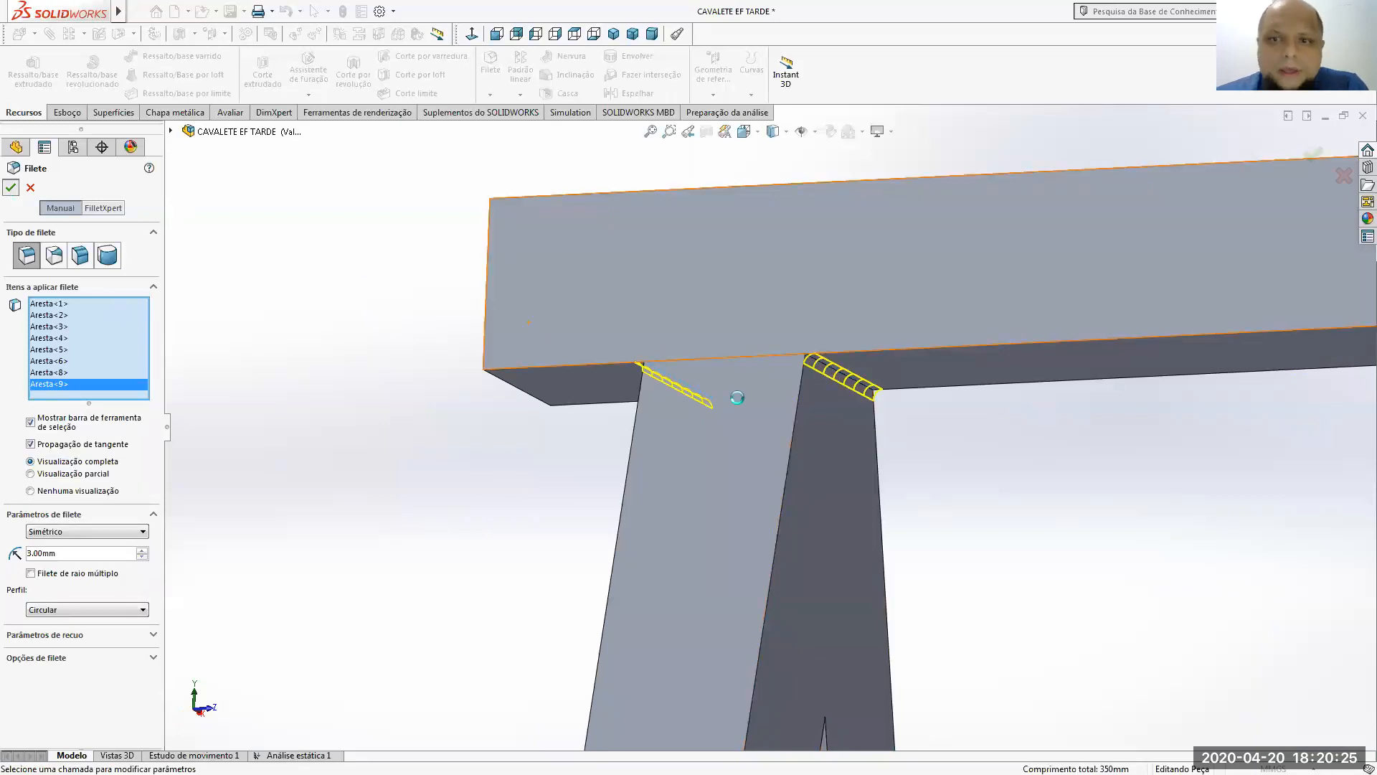
- Start a section view of the trestle and cut it along the right plane (Plano direito)
scroll(919, 459, up, 5)
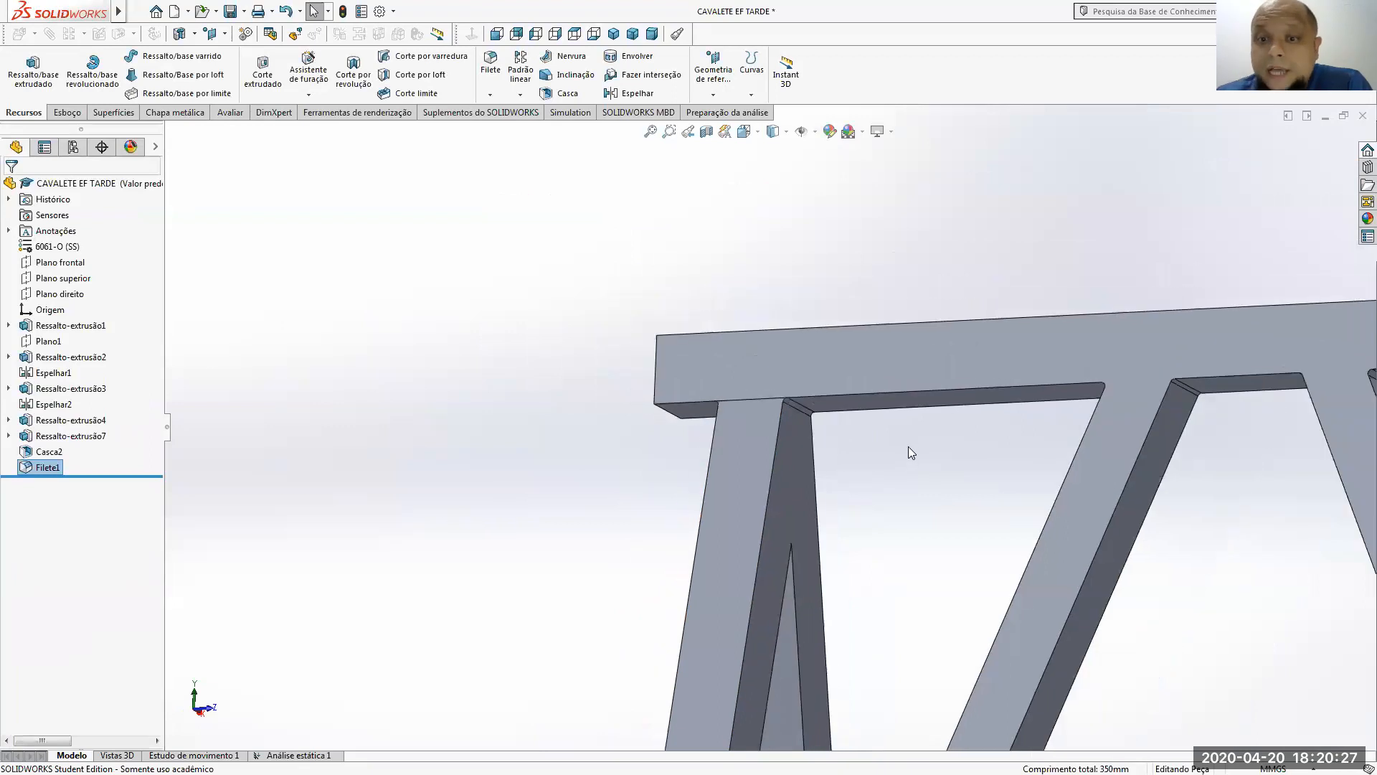
scroll(908, 452, up, 3)
middle_drag(919, 481, 971, 513)
click(706, 130)
scroll(757, 420, up, 3)
scroll(758, 421, up, 2)
middle_drag(760, 381, 746, 412)
scroll(747, 412, up, 1)
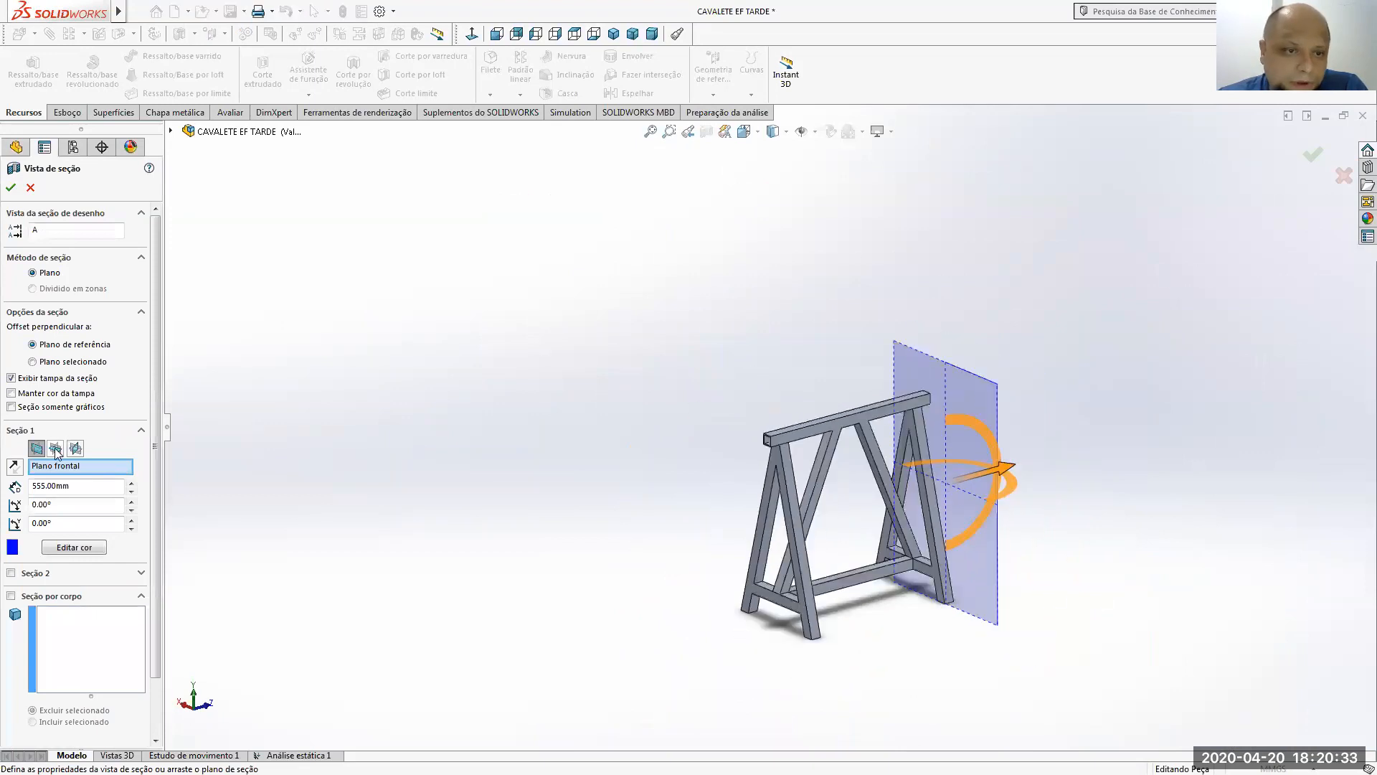
click(56, 449)
click(75, 448)
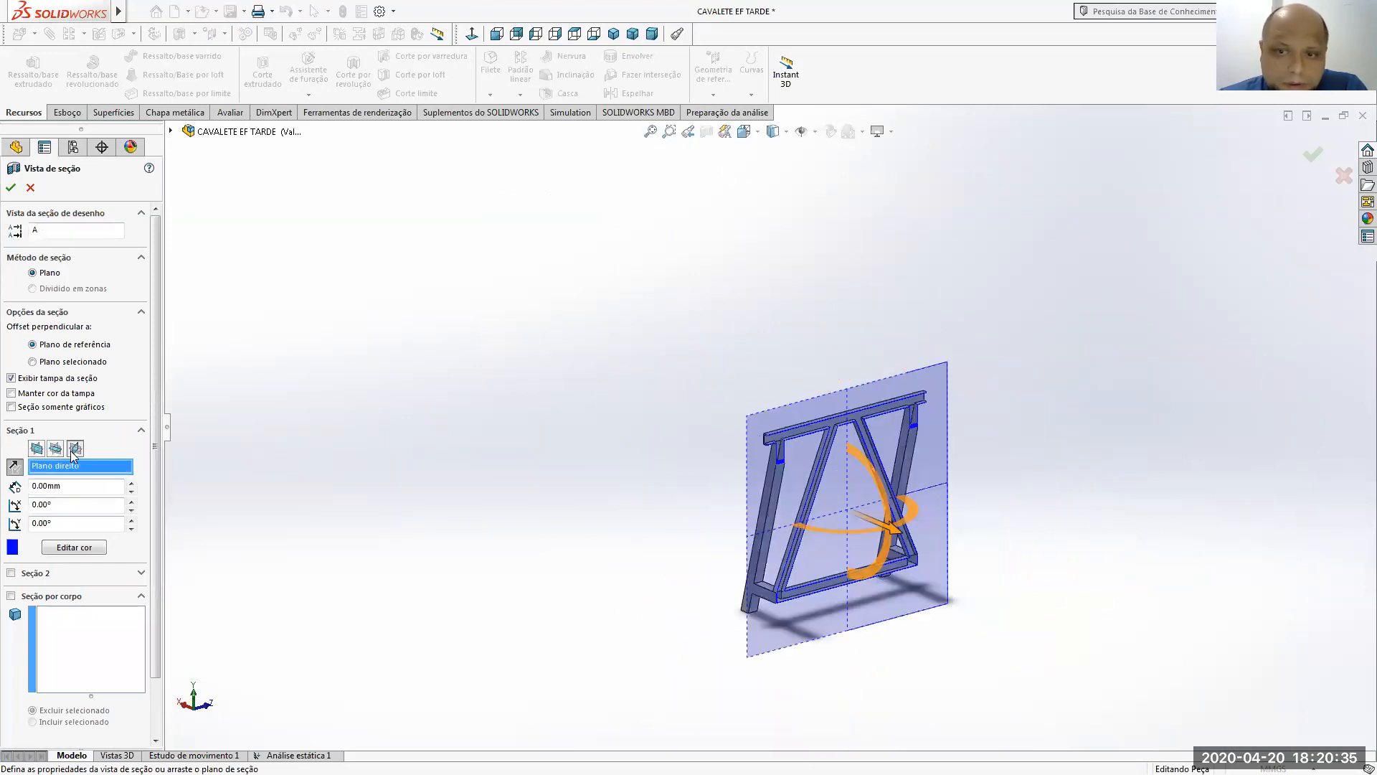
- Examine the filleted leg and beam joint in the section, and close the section view
scroll(831, 436, down, 6)
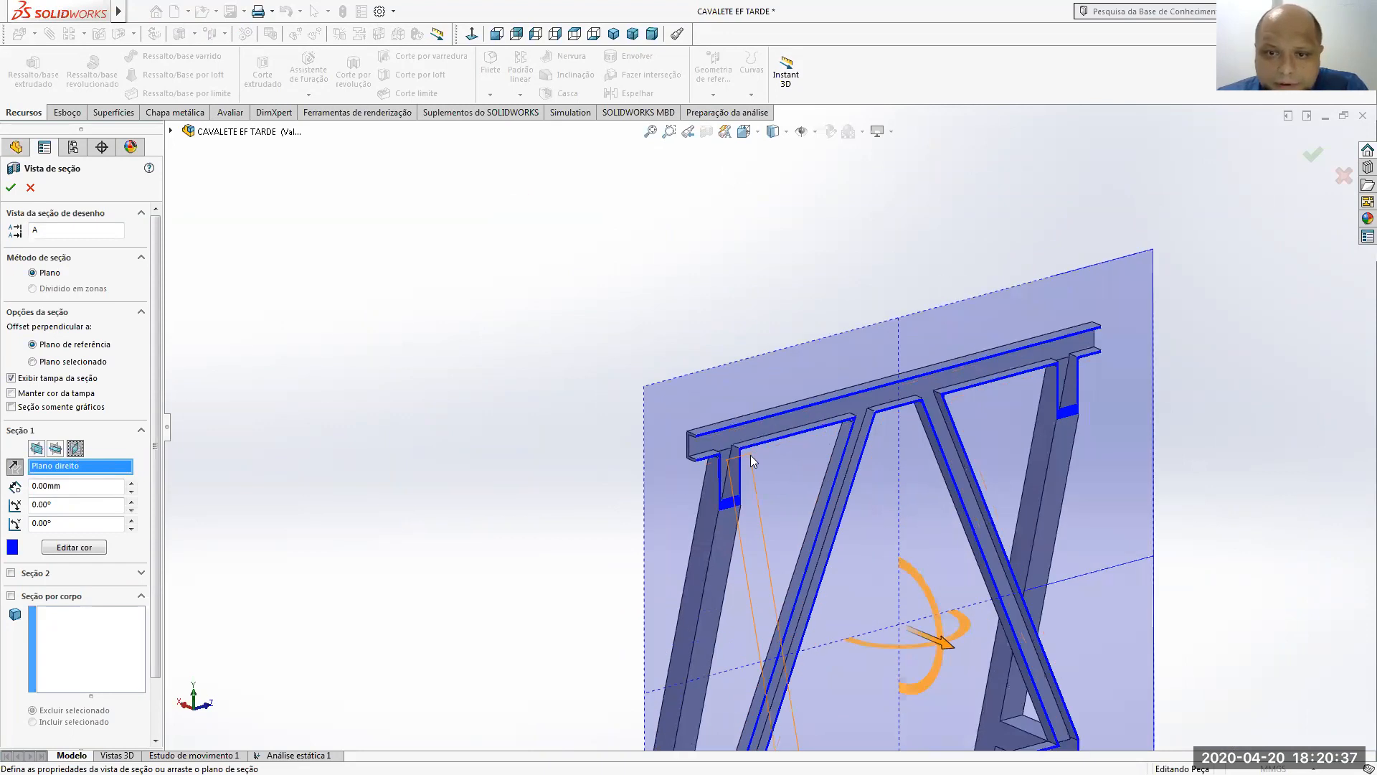
scroll(749, 442, down, 4)
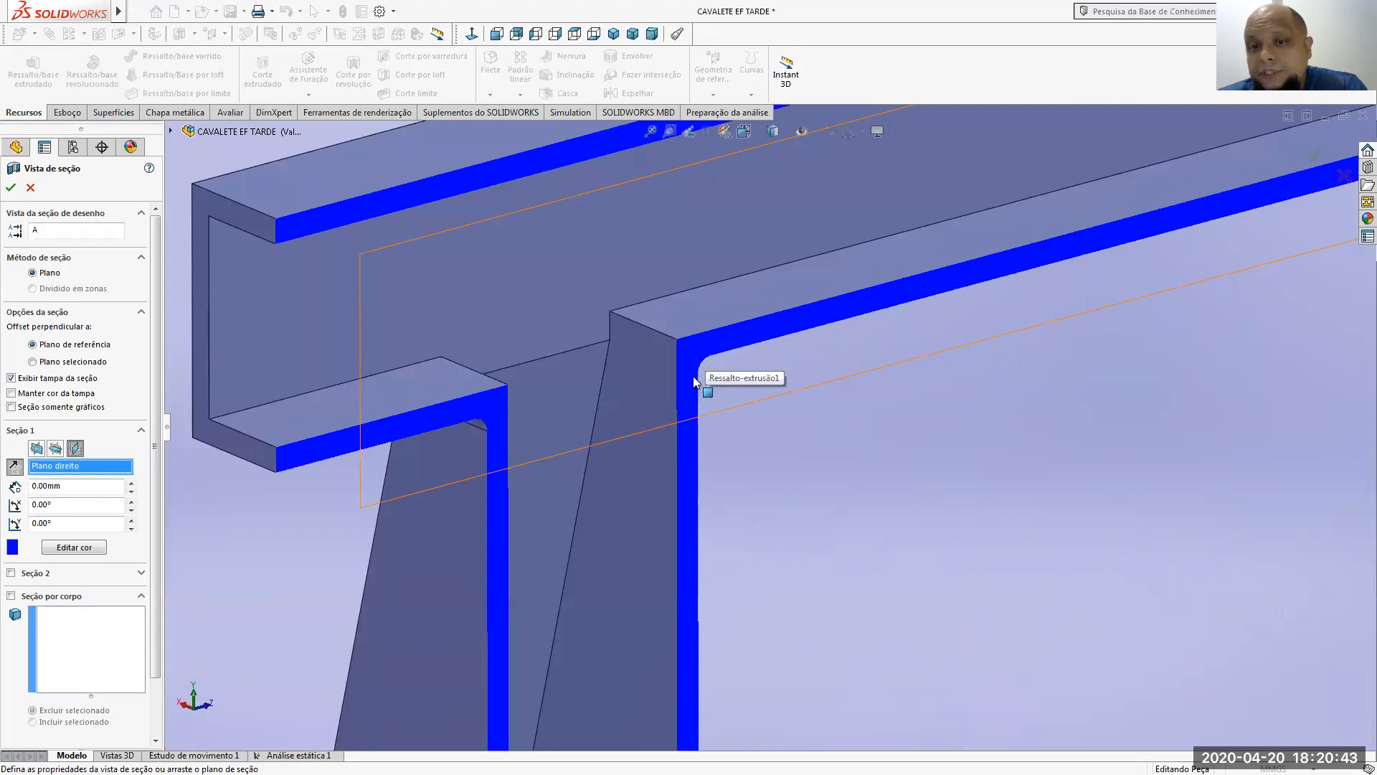
scroll(885, 413, up, 10)
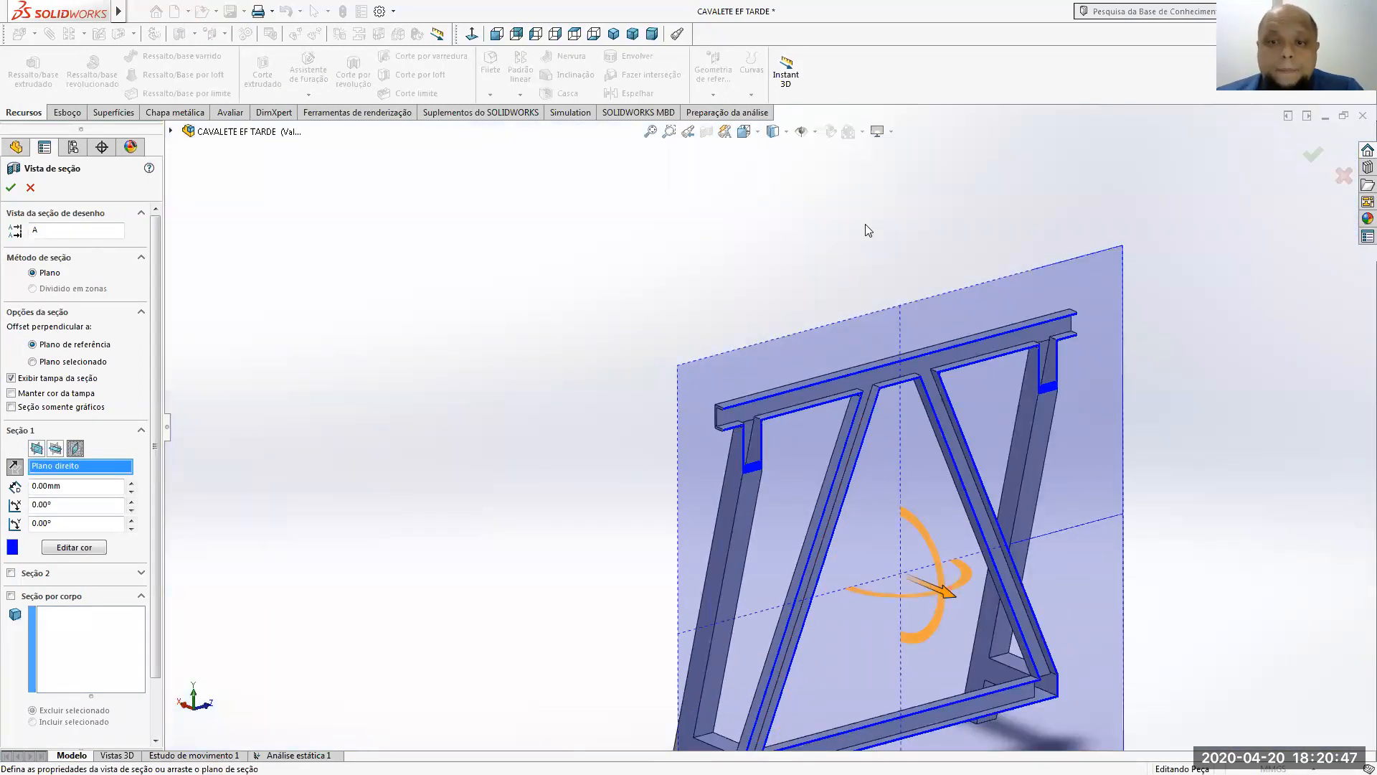
click(1313, 156)
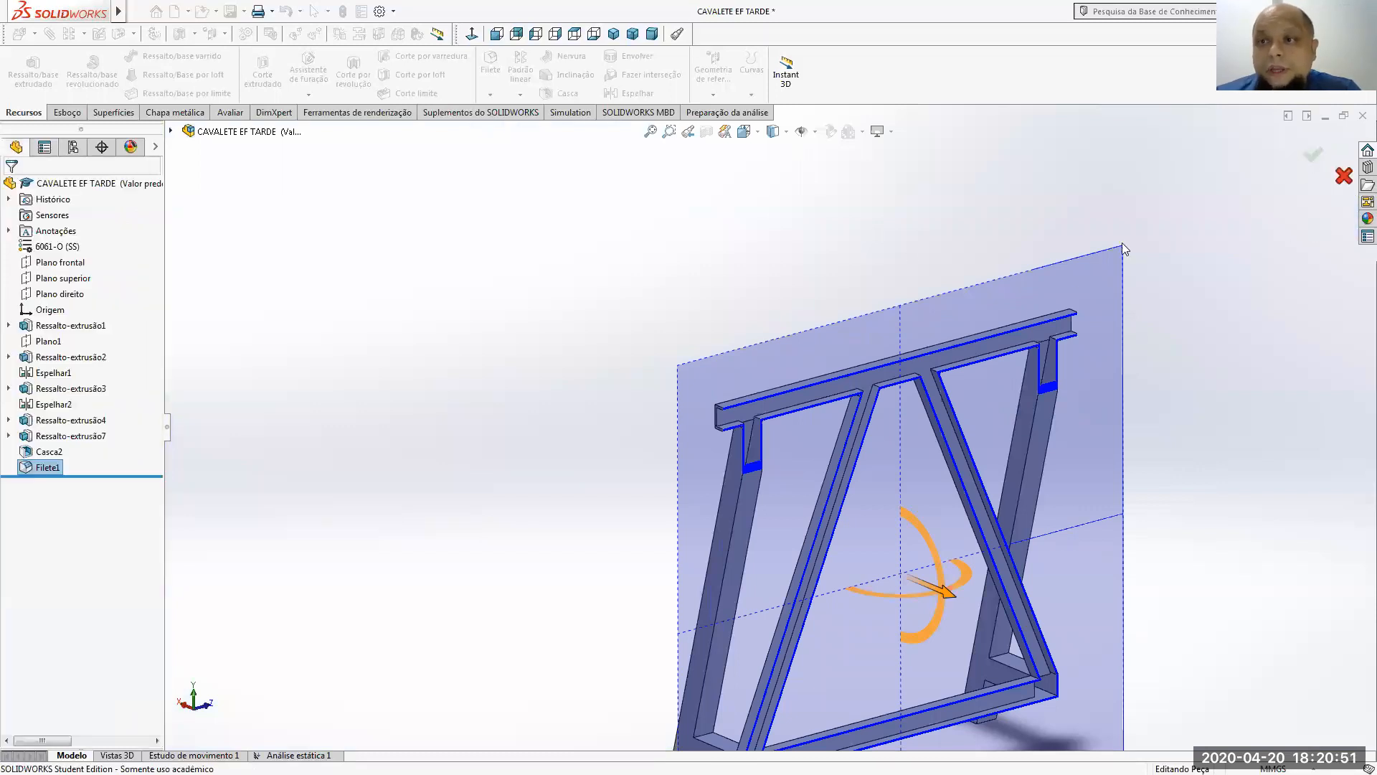
middle_drag(811, 467, 724, 324)
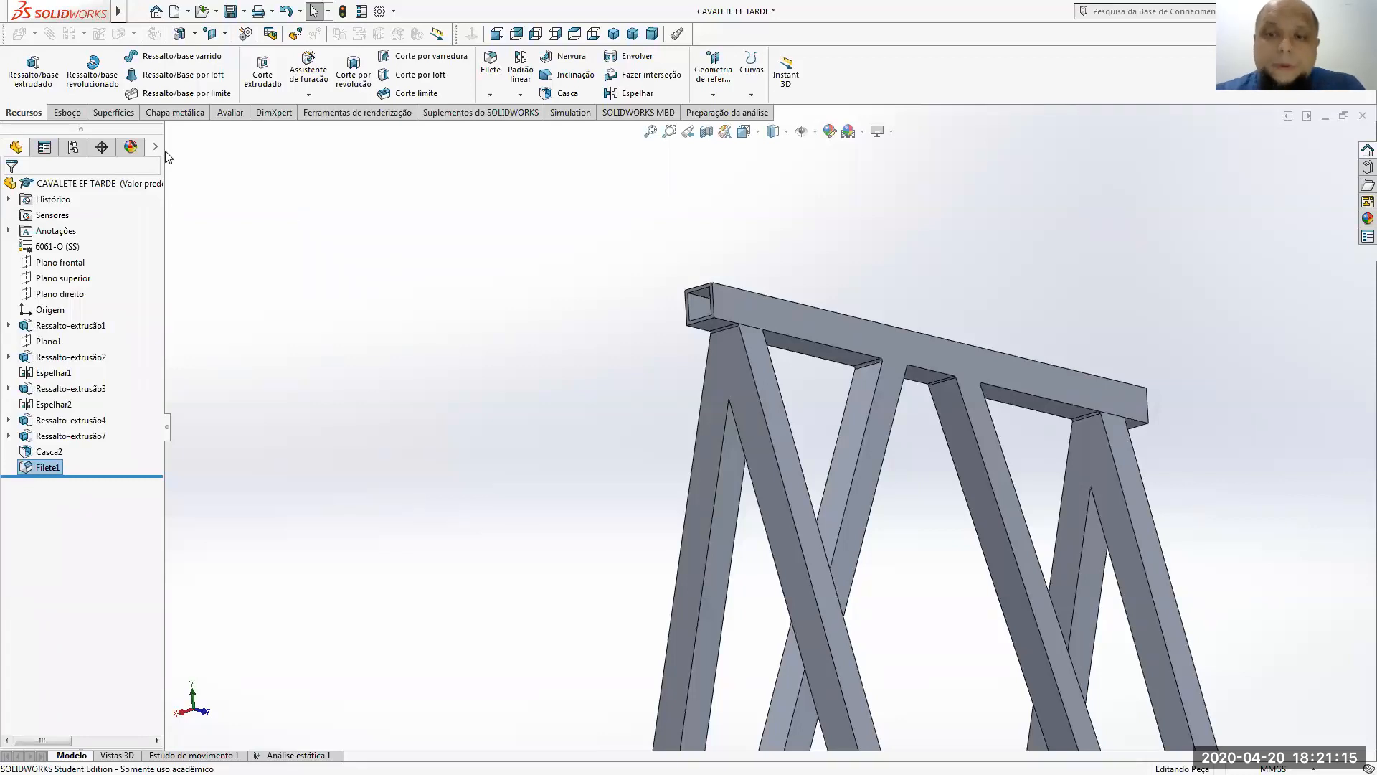
scroll(742, 351, down, 3)
scroll(845, 408, up, 5)
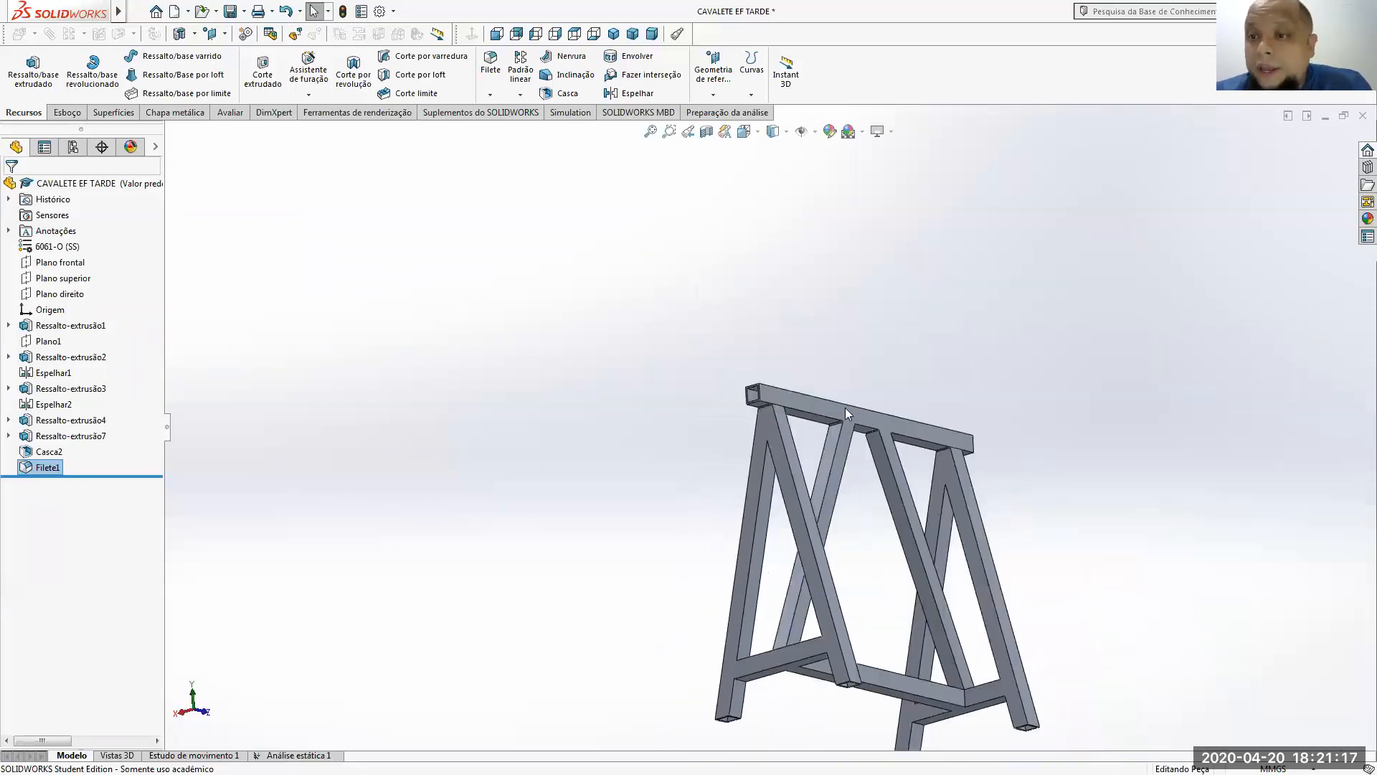
scroll(859, 664, down, 3)
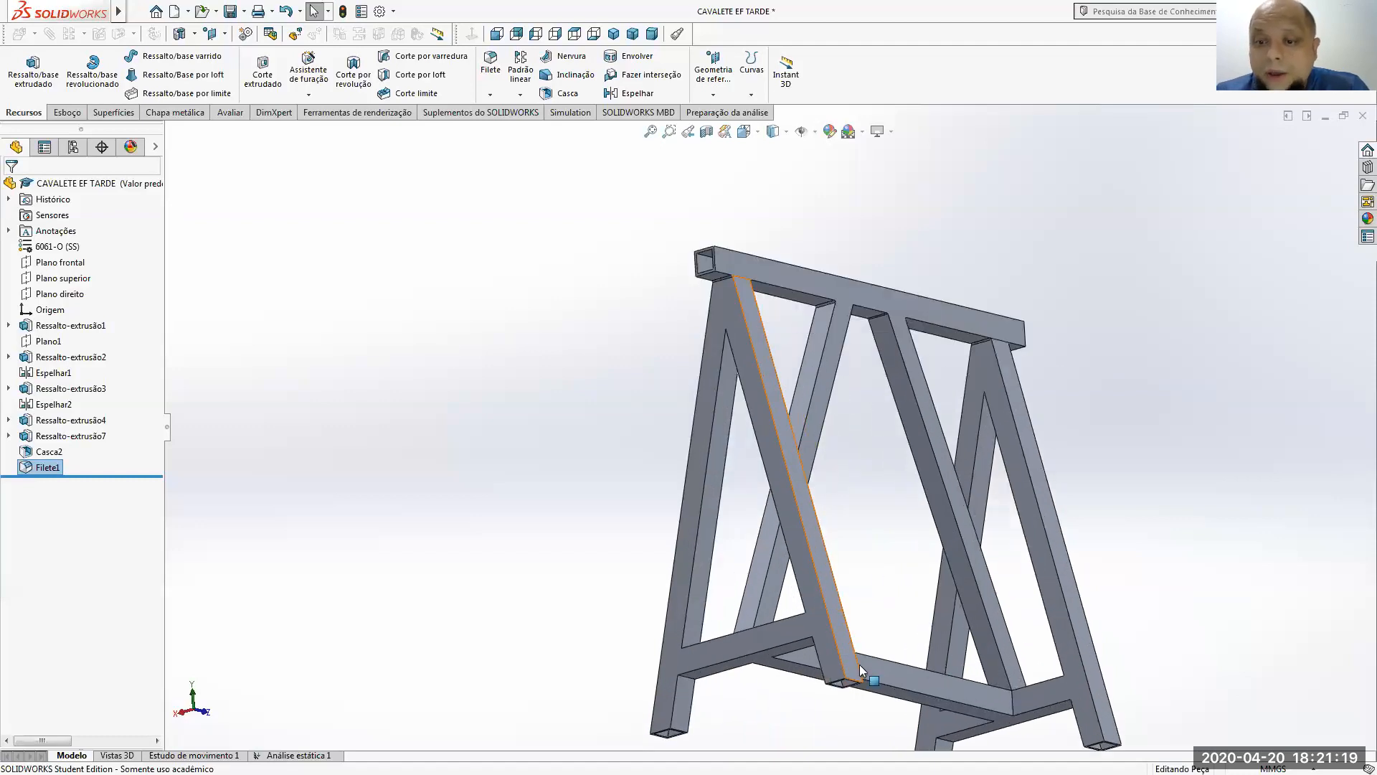
middle_drag(927, 664, 856, 310)
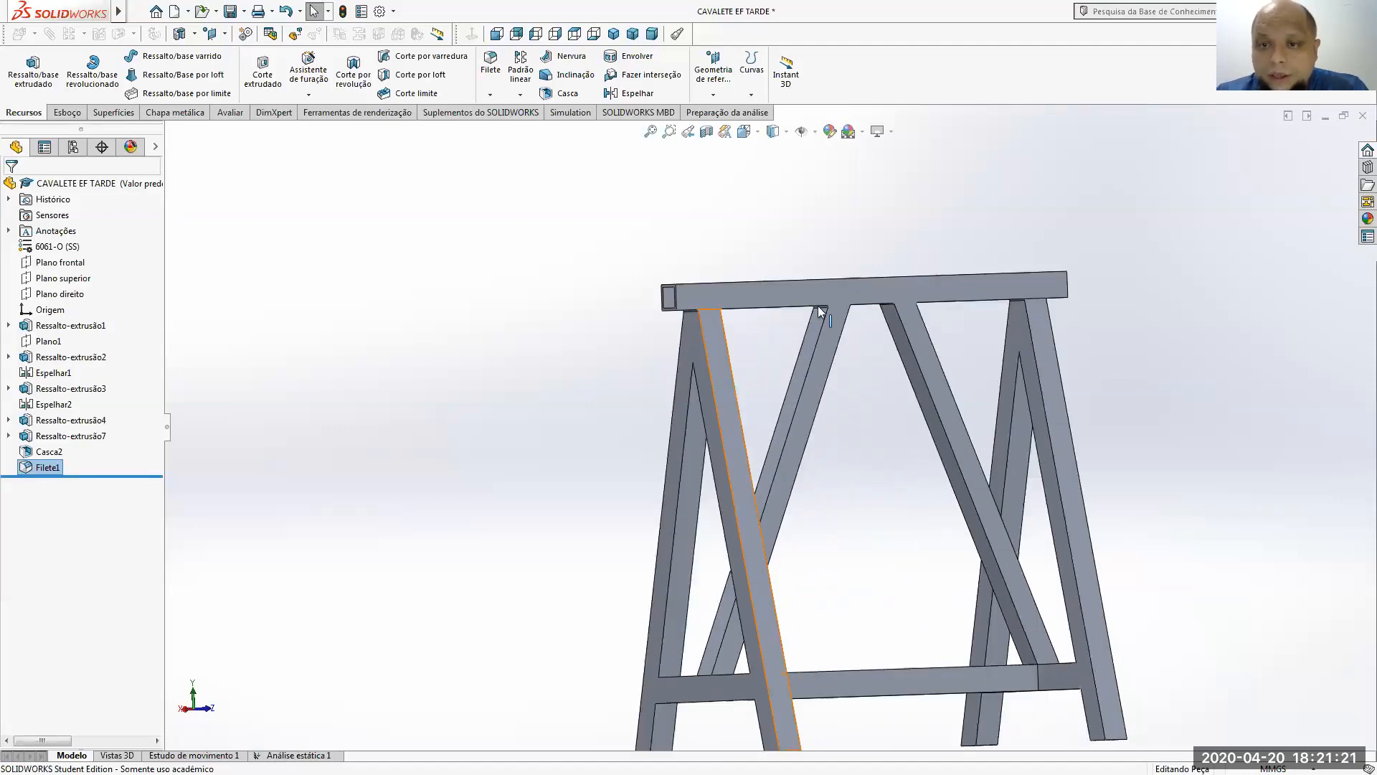
scroll(854, 320, up, 4)
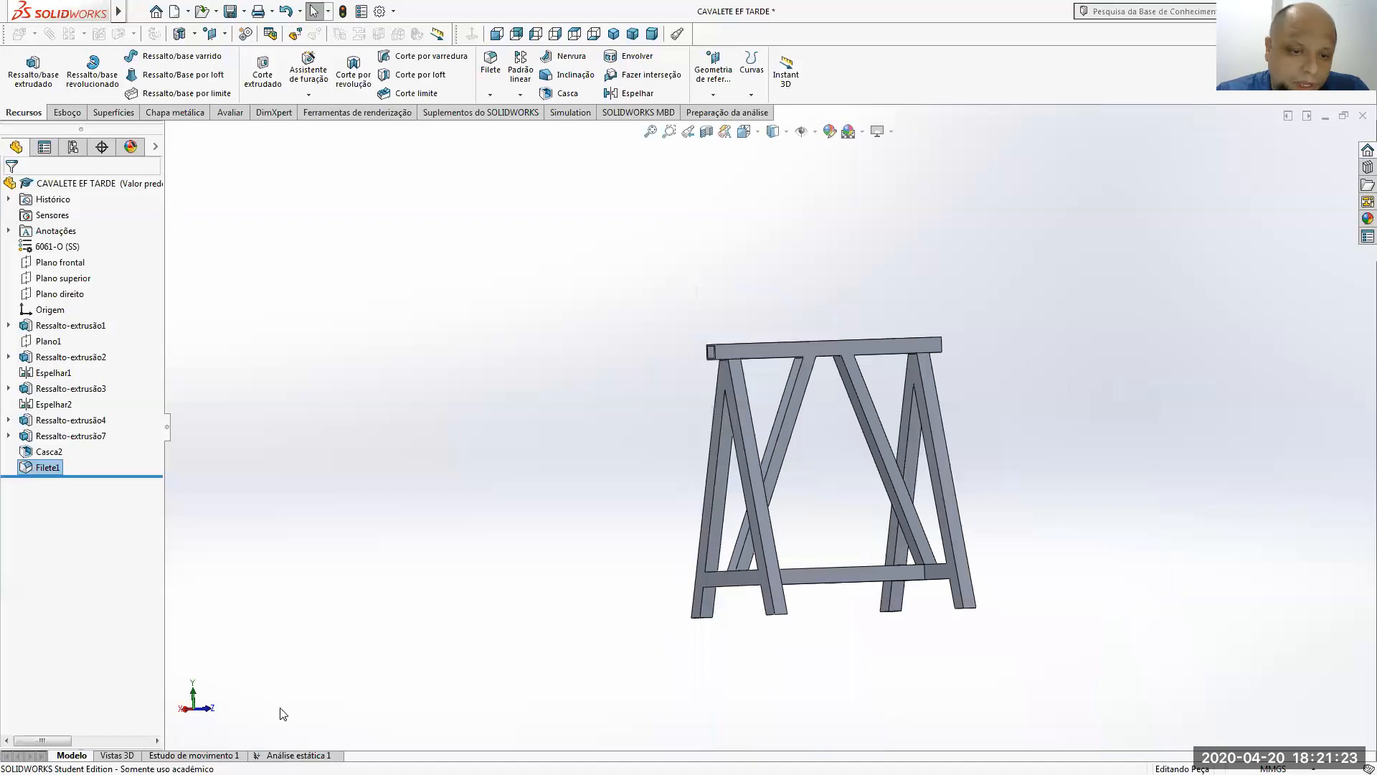
- Open the static study Análise estática 1 and inspect the trestle's load and fixture setup
click(299, 755)
middle_drag(590, 435, 798, 582)
click(732, 614)
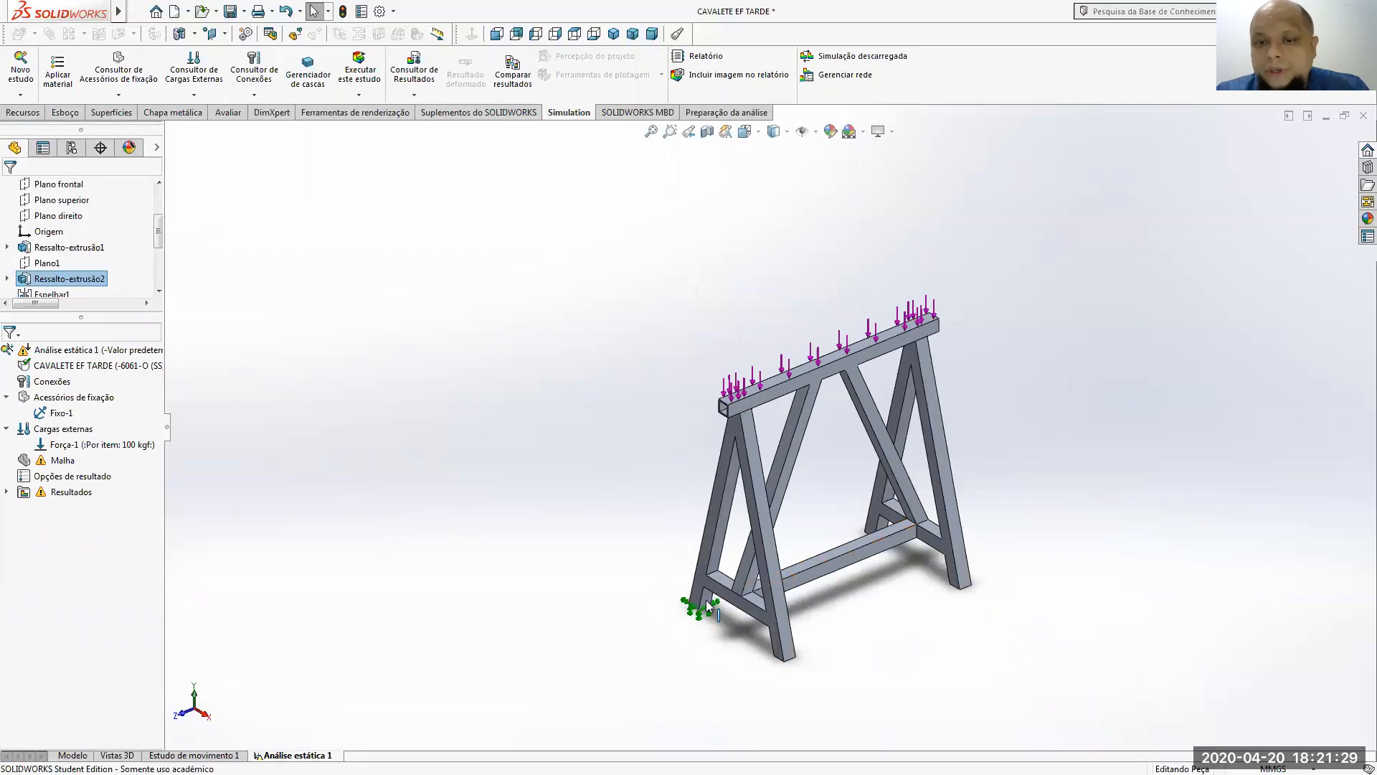
click(227, 321)
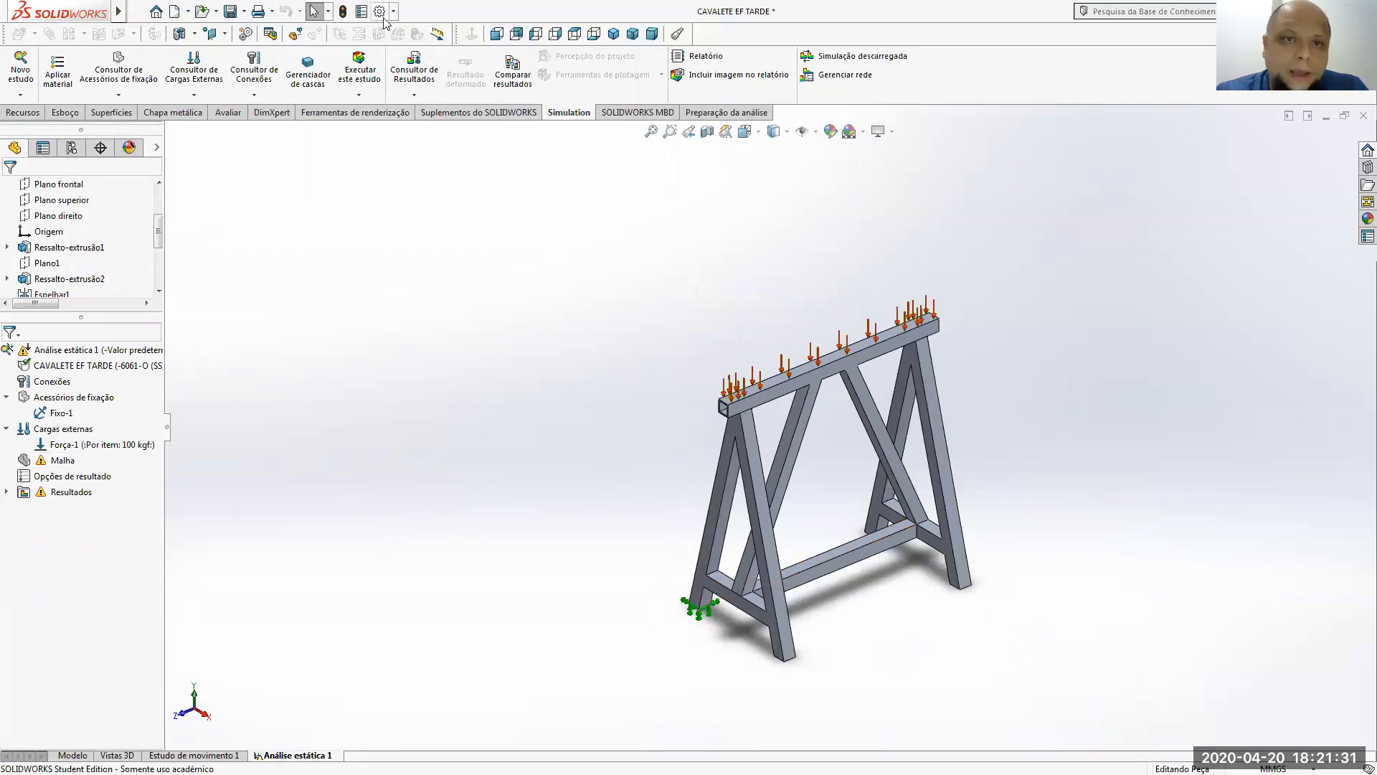
- Regenerate the solid mesh of the filleted trestle with the mesh density reset to default, and run the static study
click(359, 94)
click(373, 131)
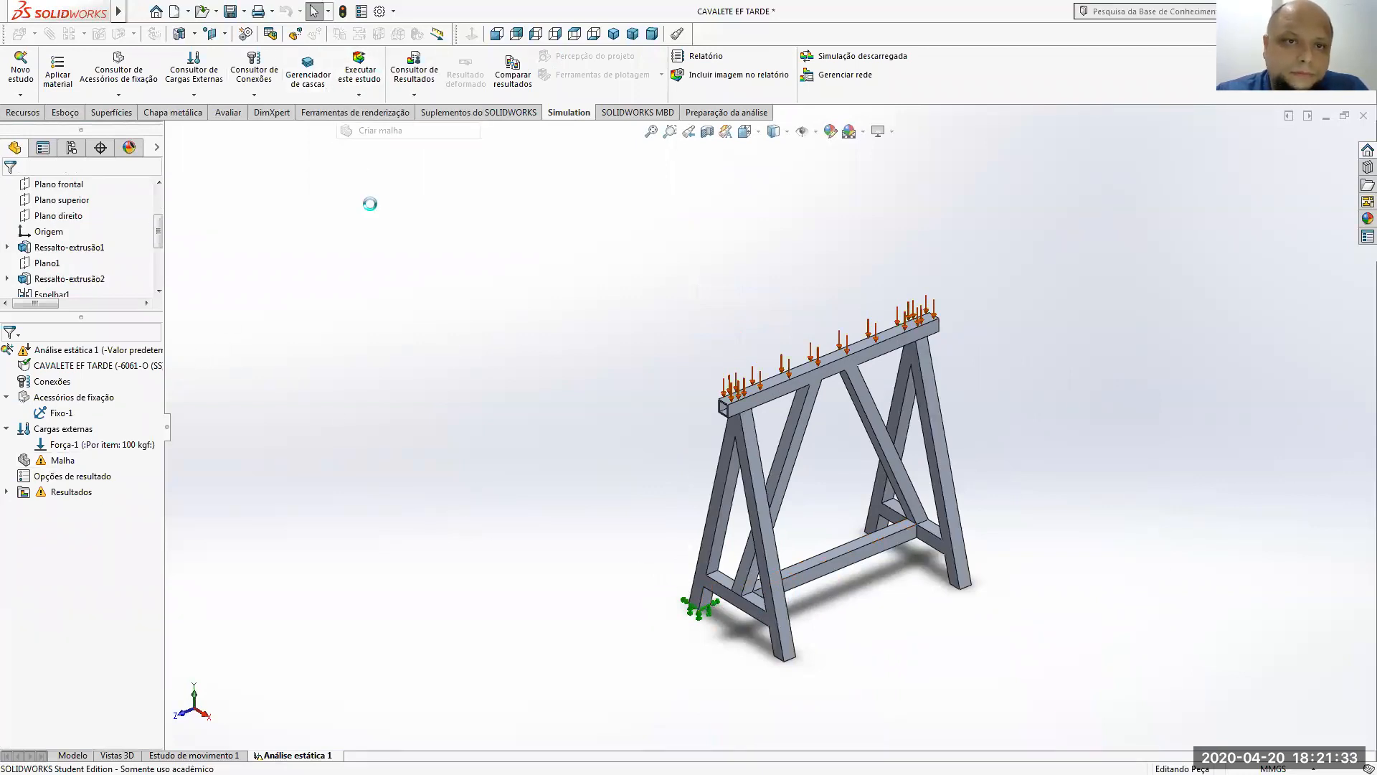
click(83, 264)
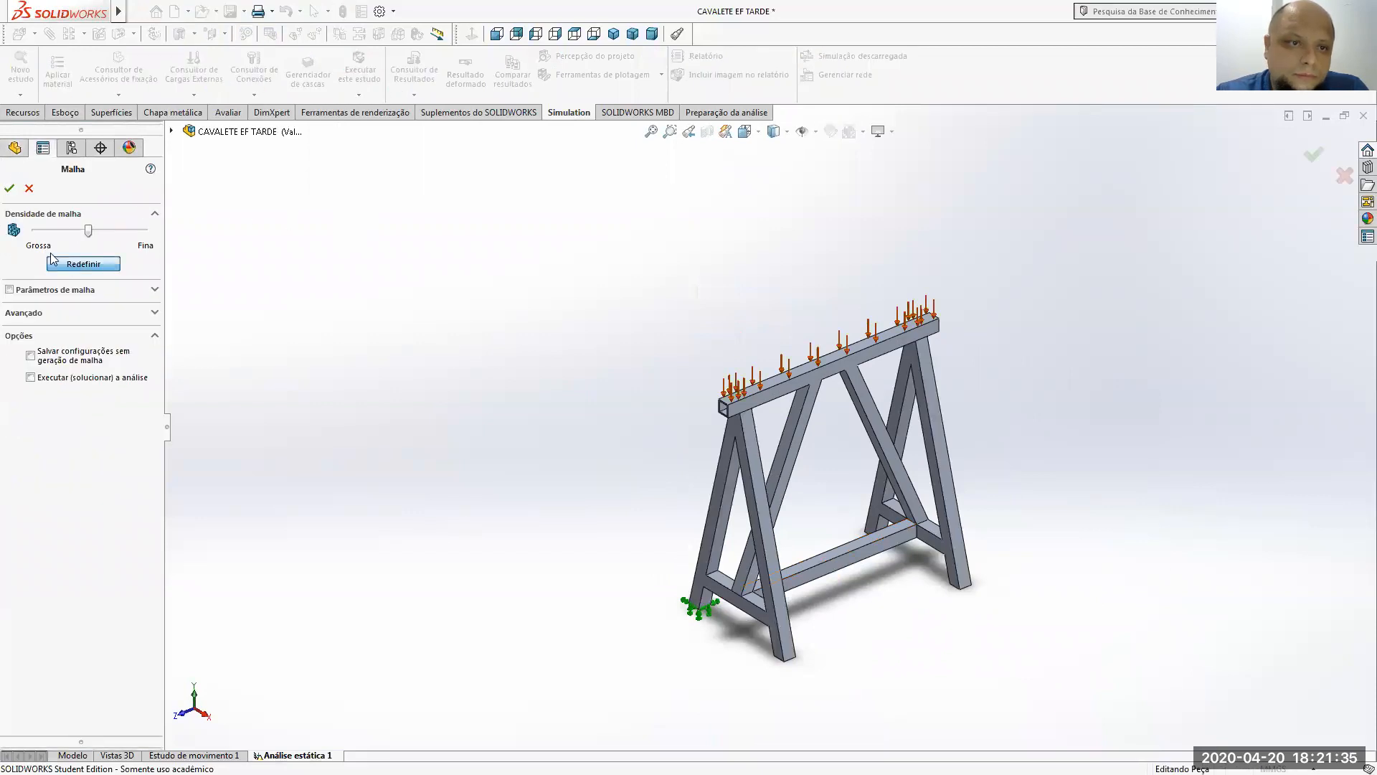
click(10, 188)
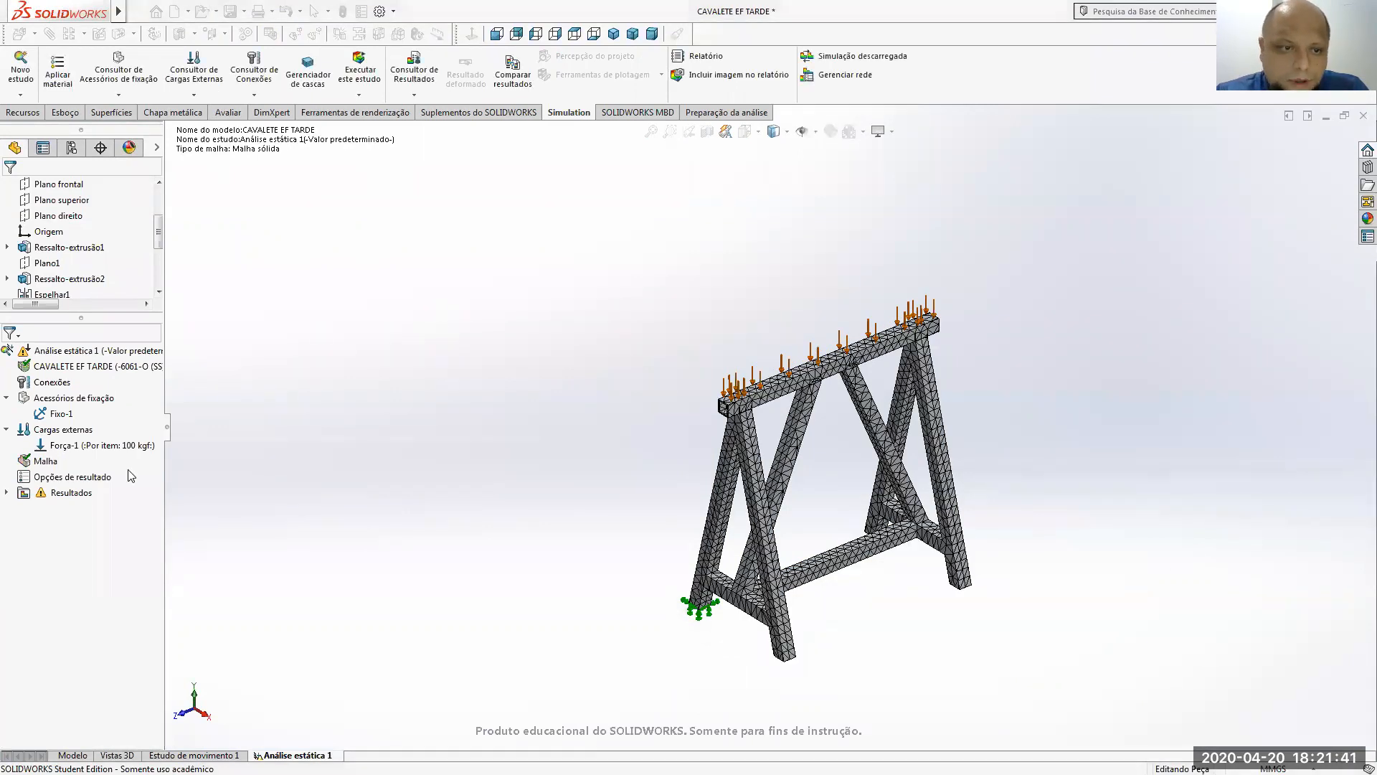
click(359, 70)
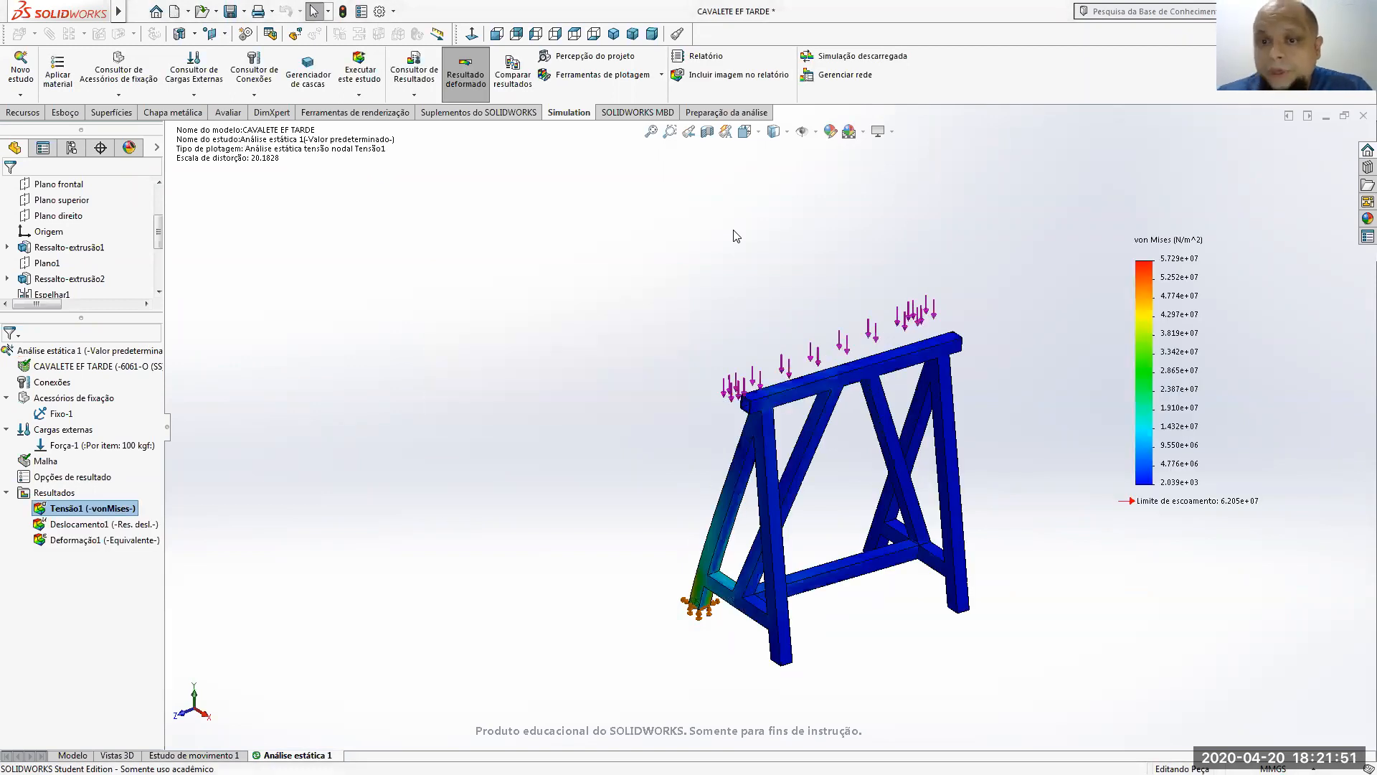
- Examine the von Mises stress around the filleted joint between the diagonal brace and the top beam
scroll(900, 437, down, 5)
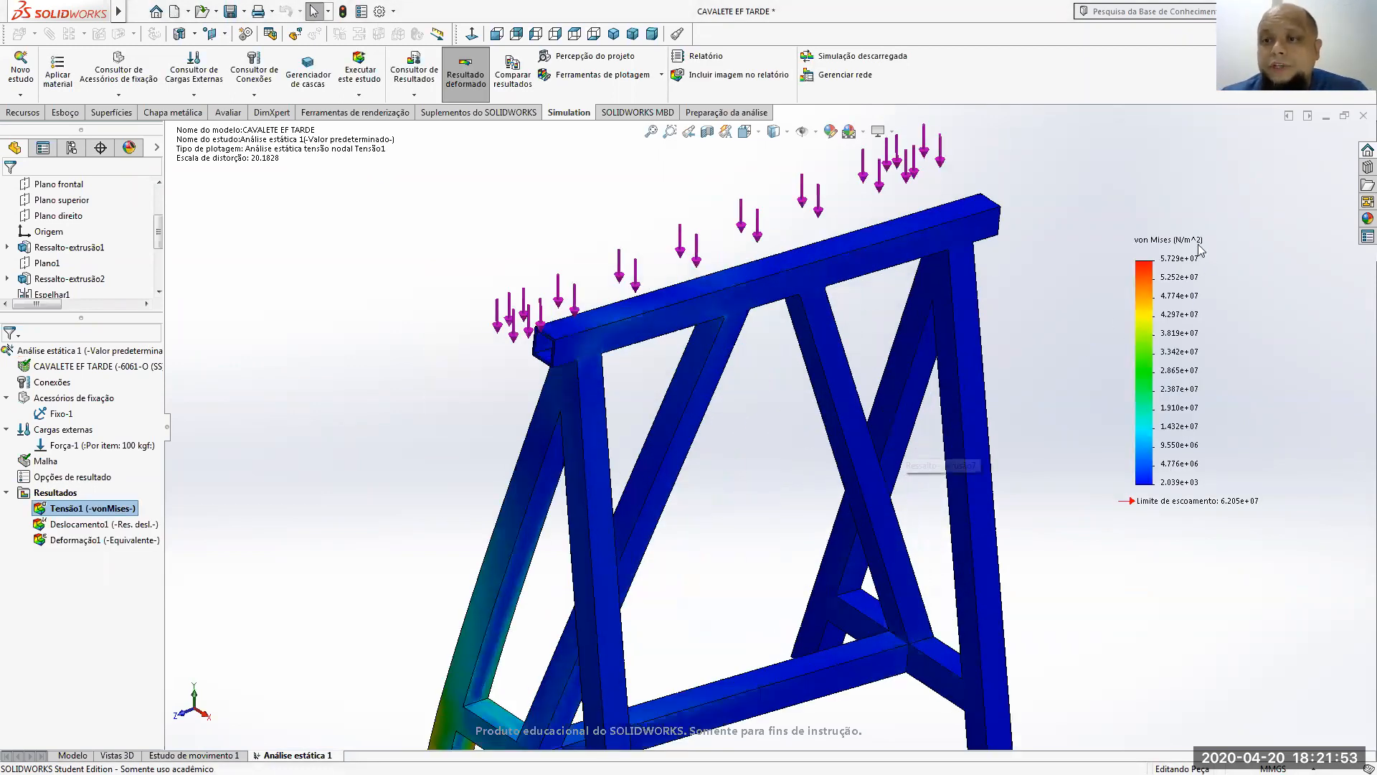
scroll(1037, 290, down, 2)
scroll(1019, 184, down, 3)
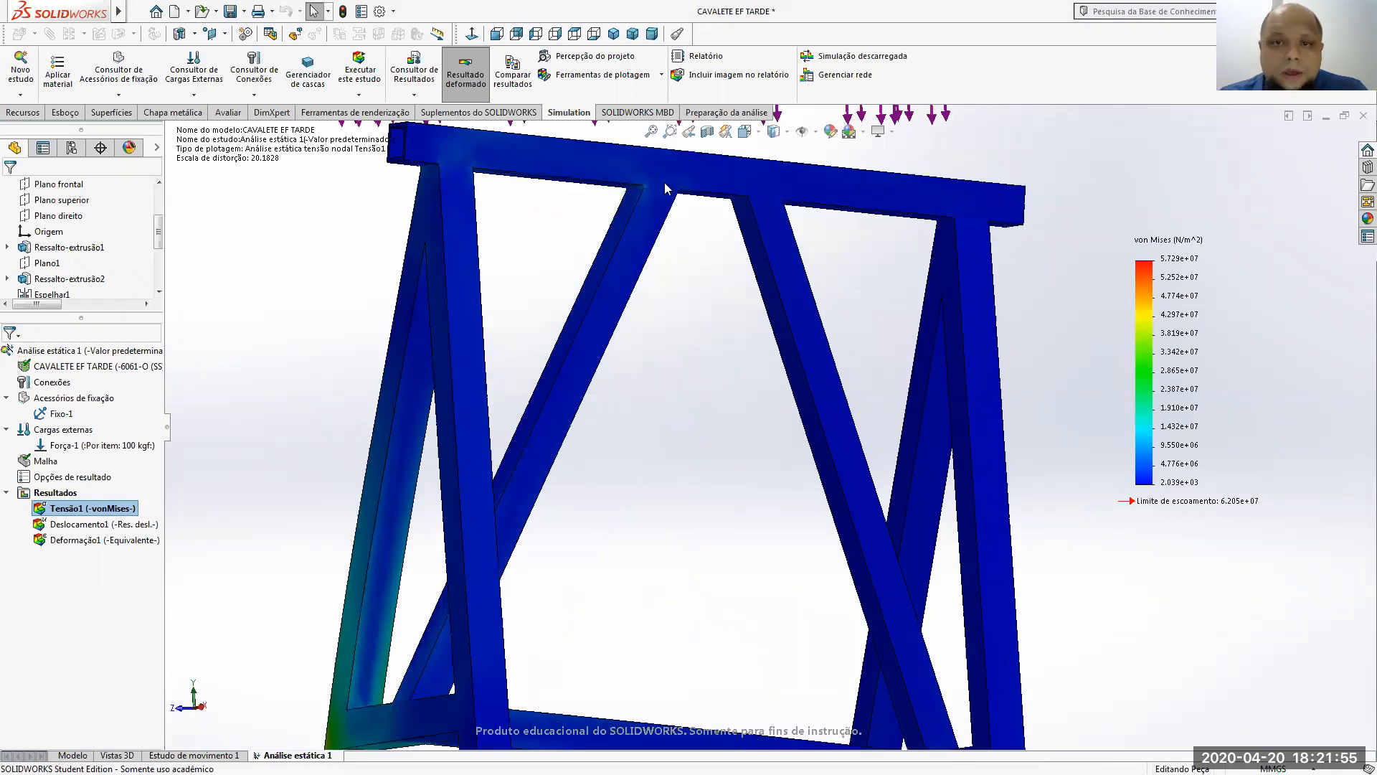
scroll(664, 182, down, 2)
scroll(693, 258, down, 4)
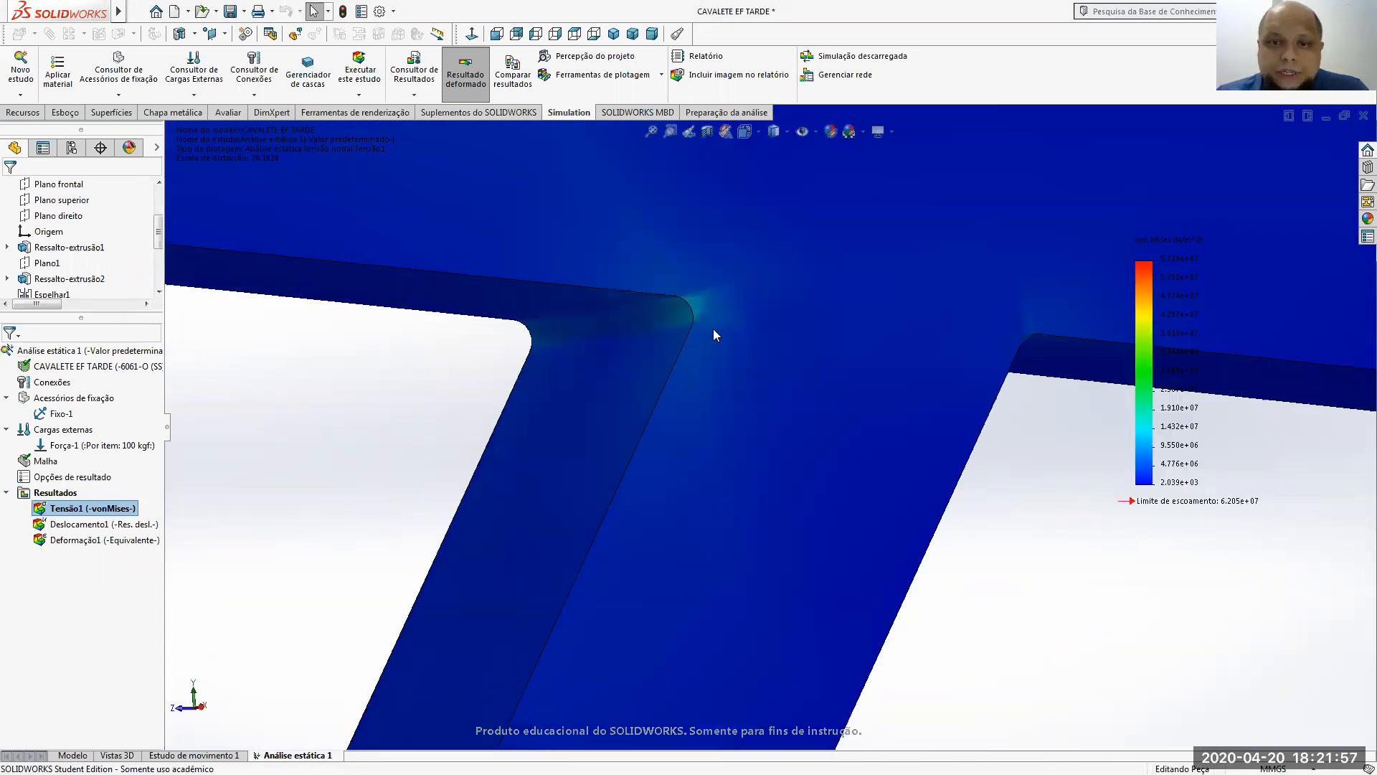
scroll(713, 335, down, 1)
scroll(706, 337, up, 6)
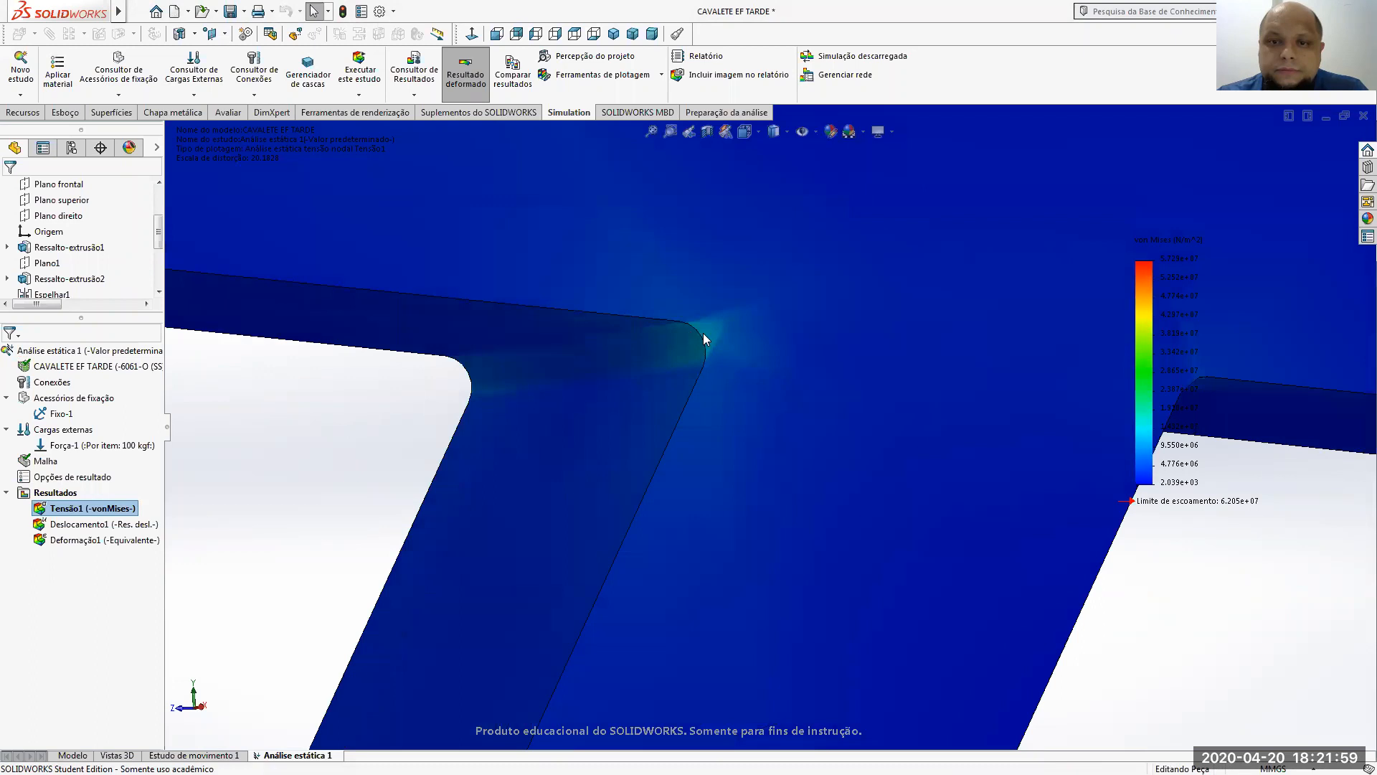
- Examine the von Mises stress along the beam's underside and at the filleted leg-to-beam joint
middle_drag(632, 398, 353, 413)
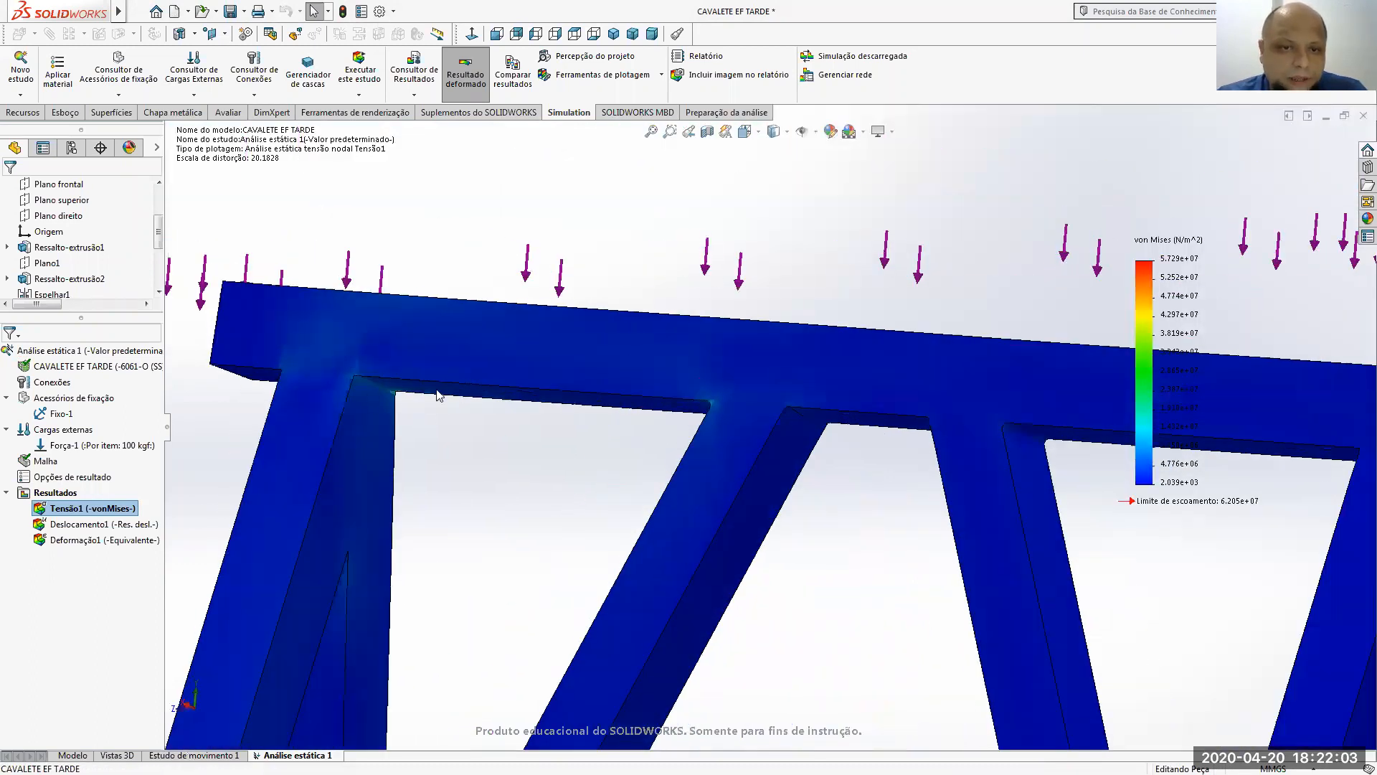
scroll(472, 389, down, 2)
scroll(505, 357, down, 4)
middle_drag(678, 411, 735, 430)
scroll(685, 449, up, 3)
middle_drag(634, 429, 612, 505)
scroll(612, 504, up, 2)
scroll(666, 477, up, 2)
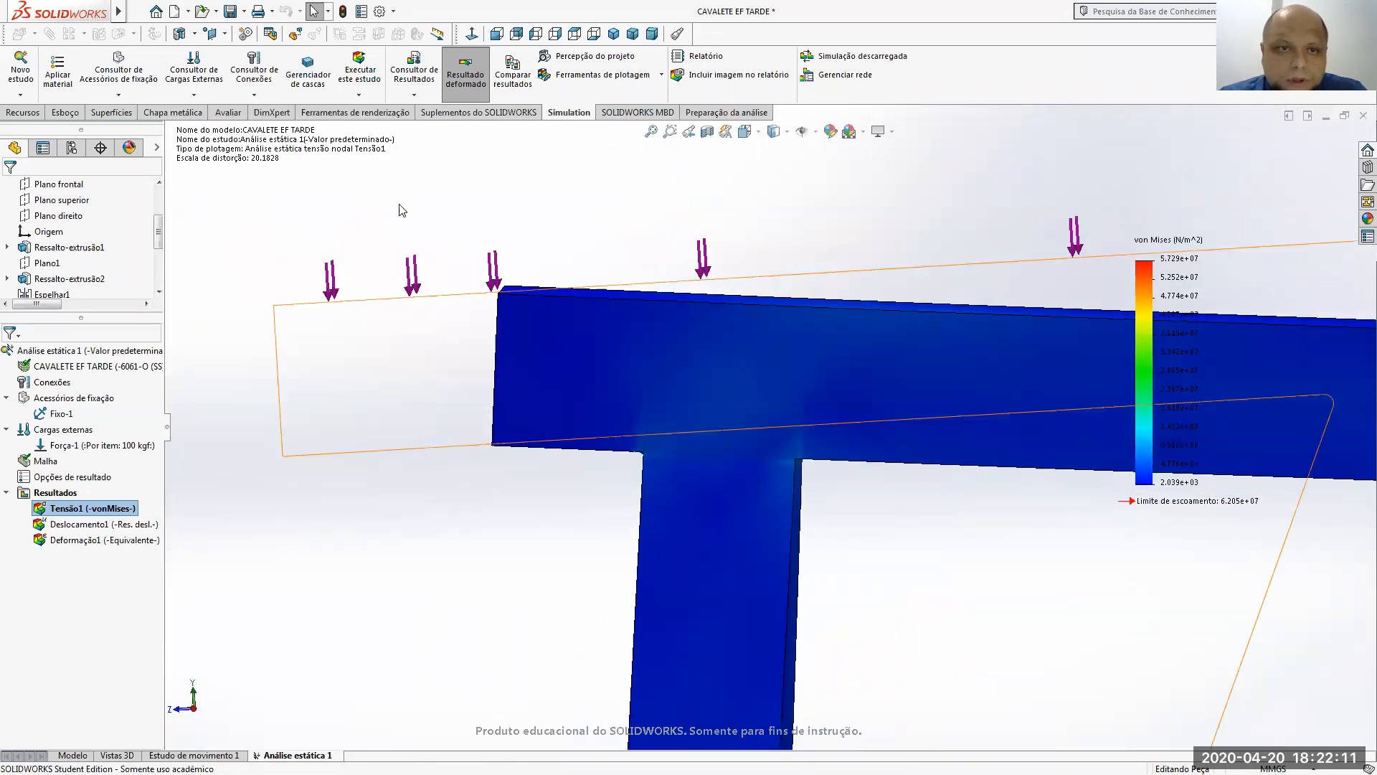
- Animate the von Mises stress plot, view the whole trestle's deformation, and close the animation
right_click(92, 502)
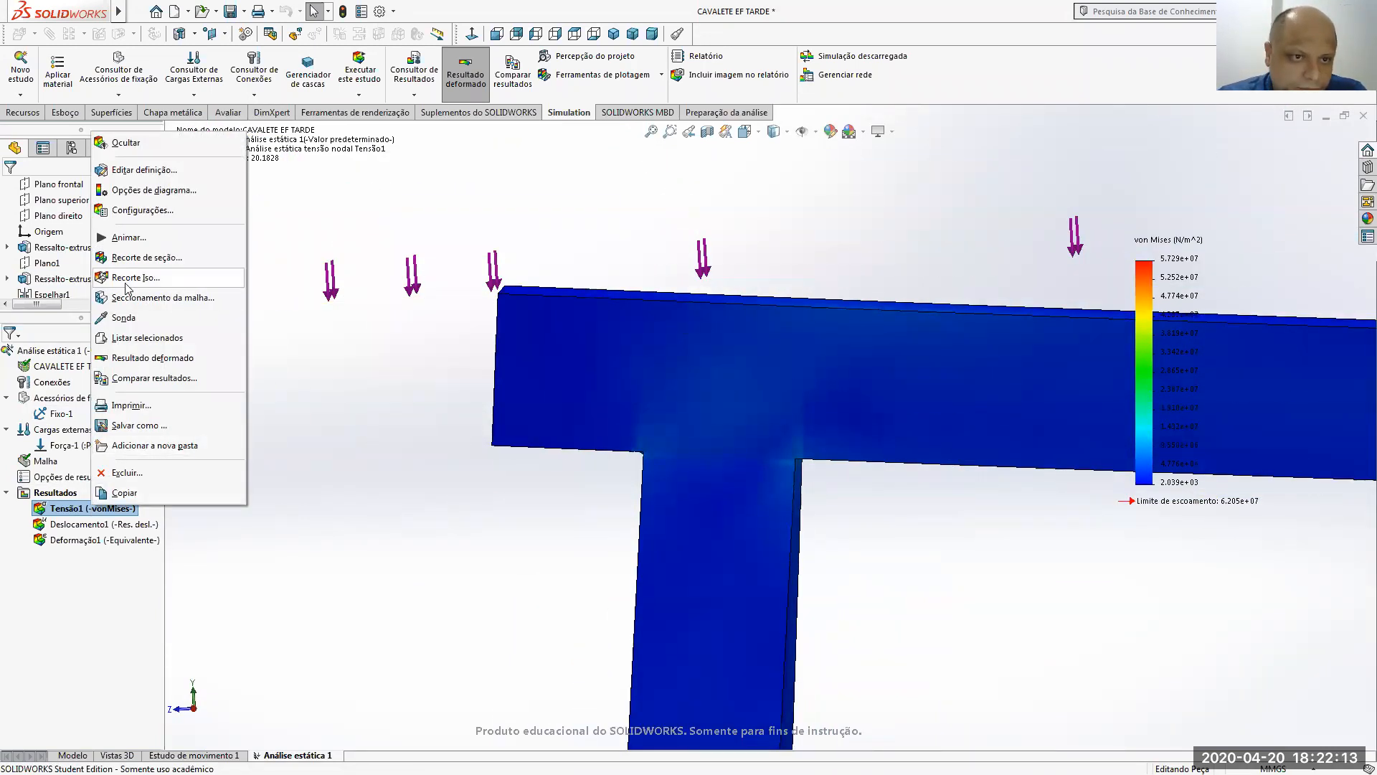
click(916, 510)
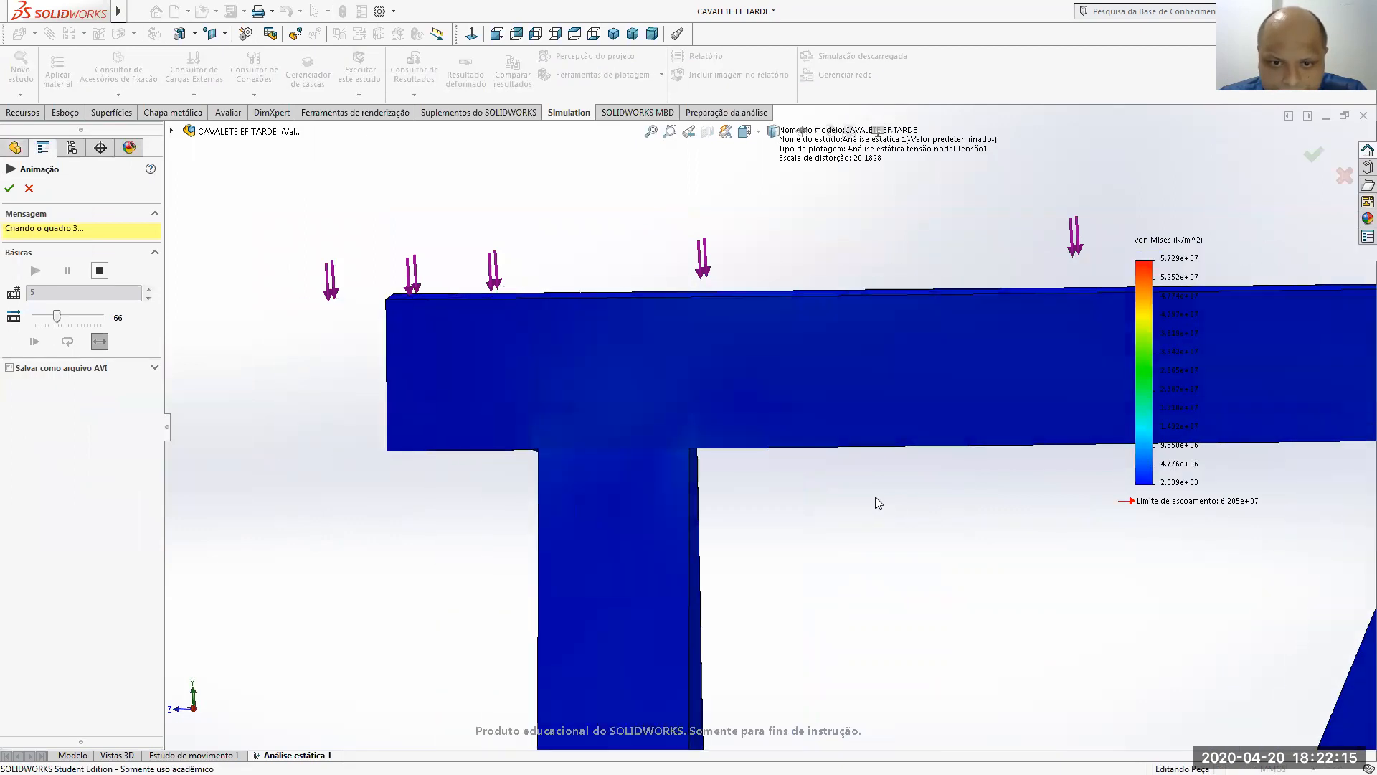
scroll(855, 502, up, 5)
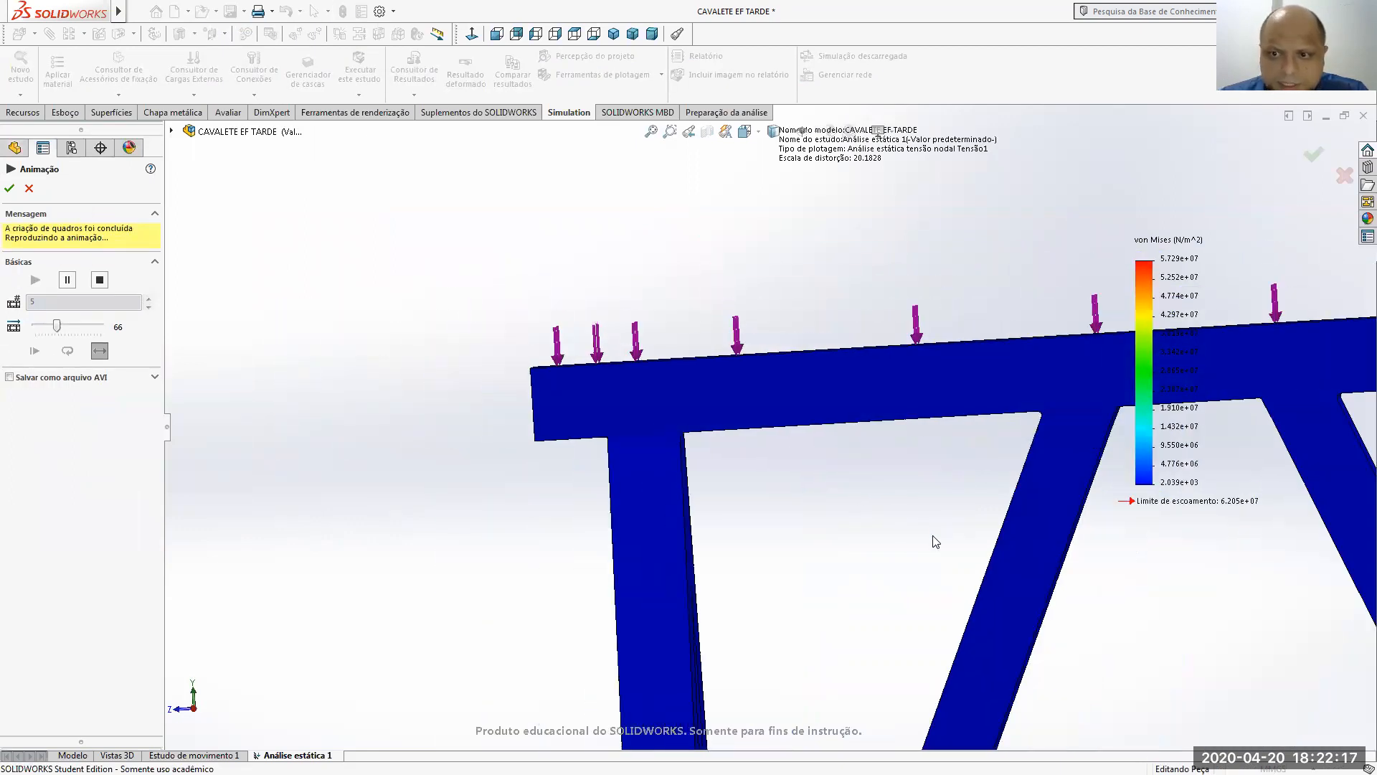
scroll(1039, 574, up, 5)
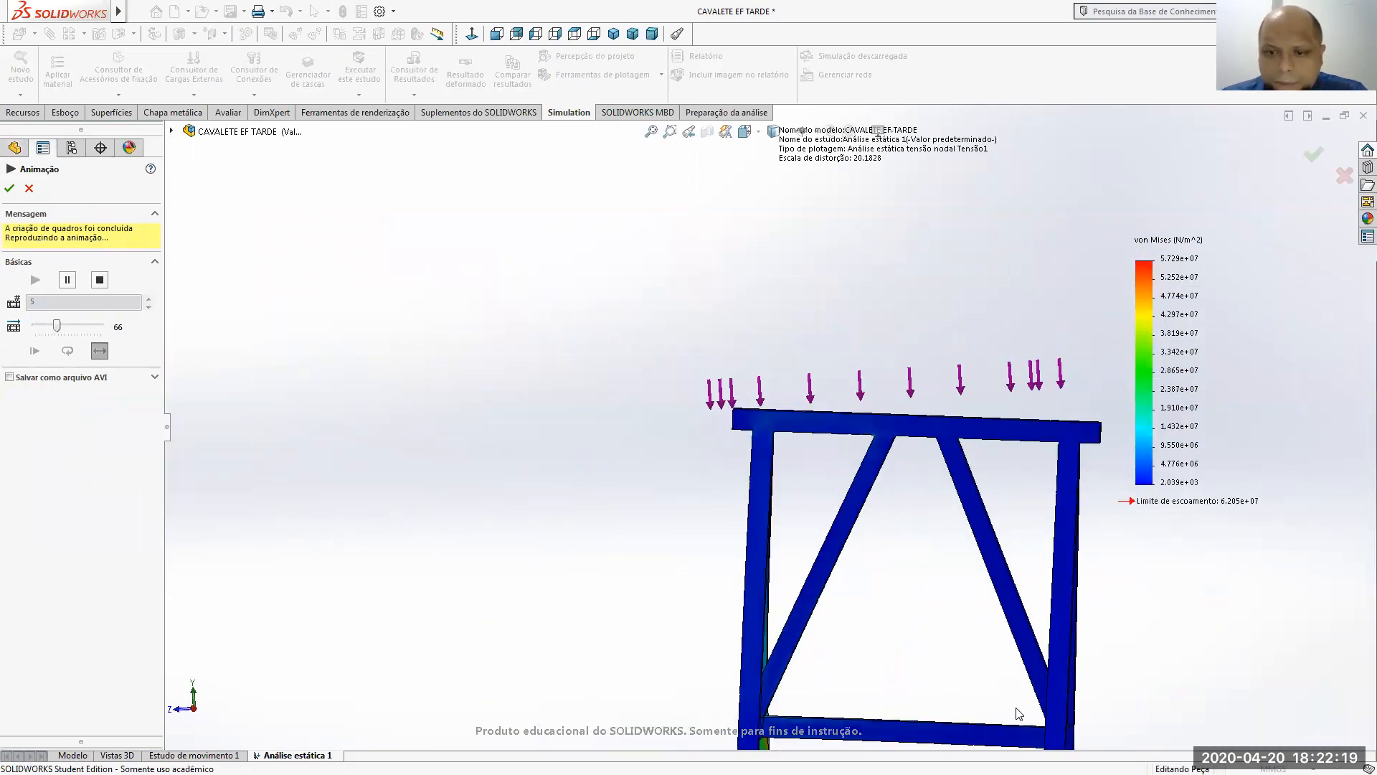
scroll(789, 660, down, 2)
scroll(796, 654, down, 1)
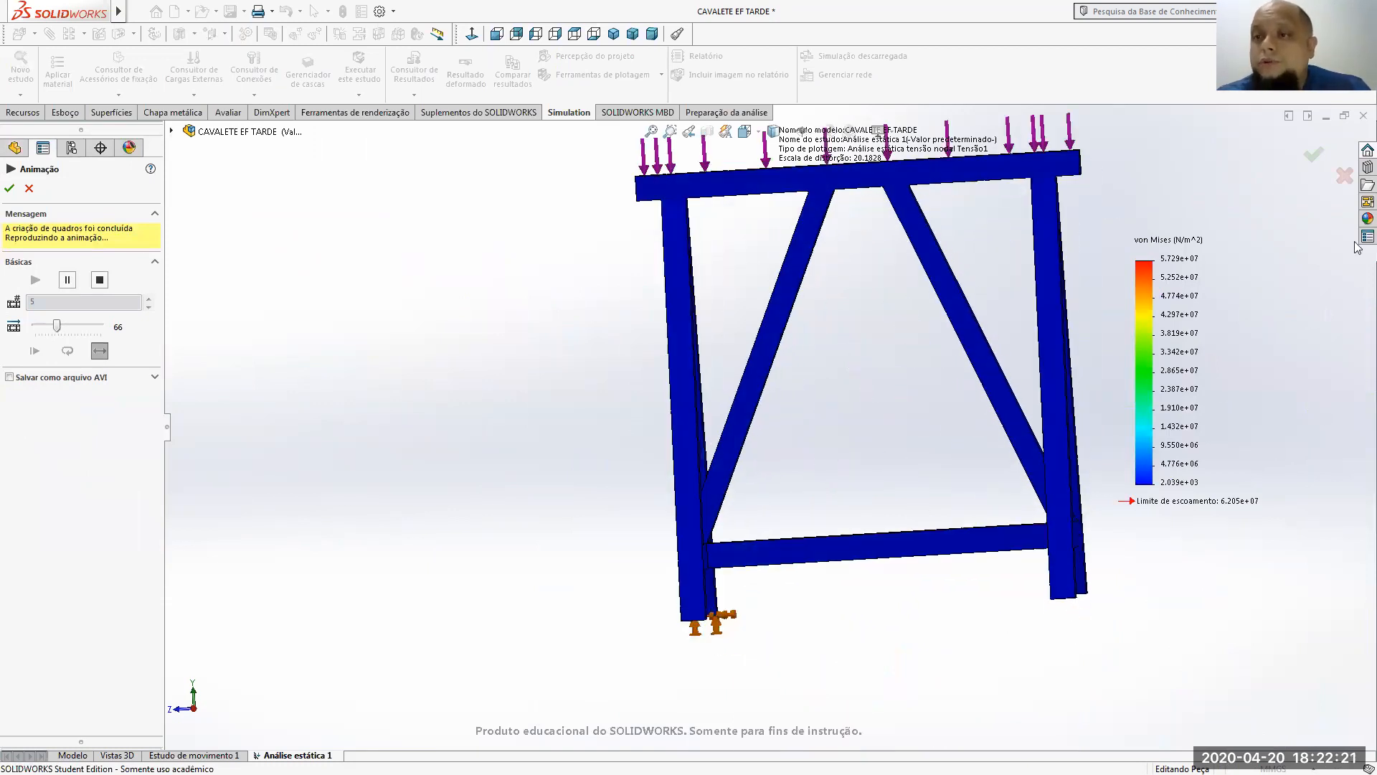
click(1314, 155)
- Examine the stress distribution over the legs, braces and fixed foot of the deformed trestle
middle_drag(887, 373, 937, 392)
scroll(739, 251, down, 2)
scroll(798, 225, down, 2)
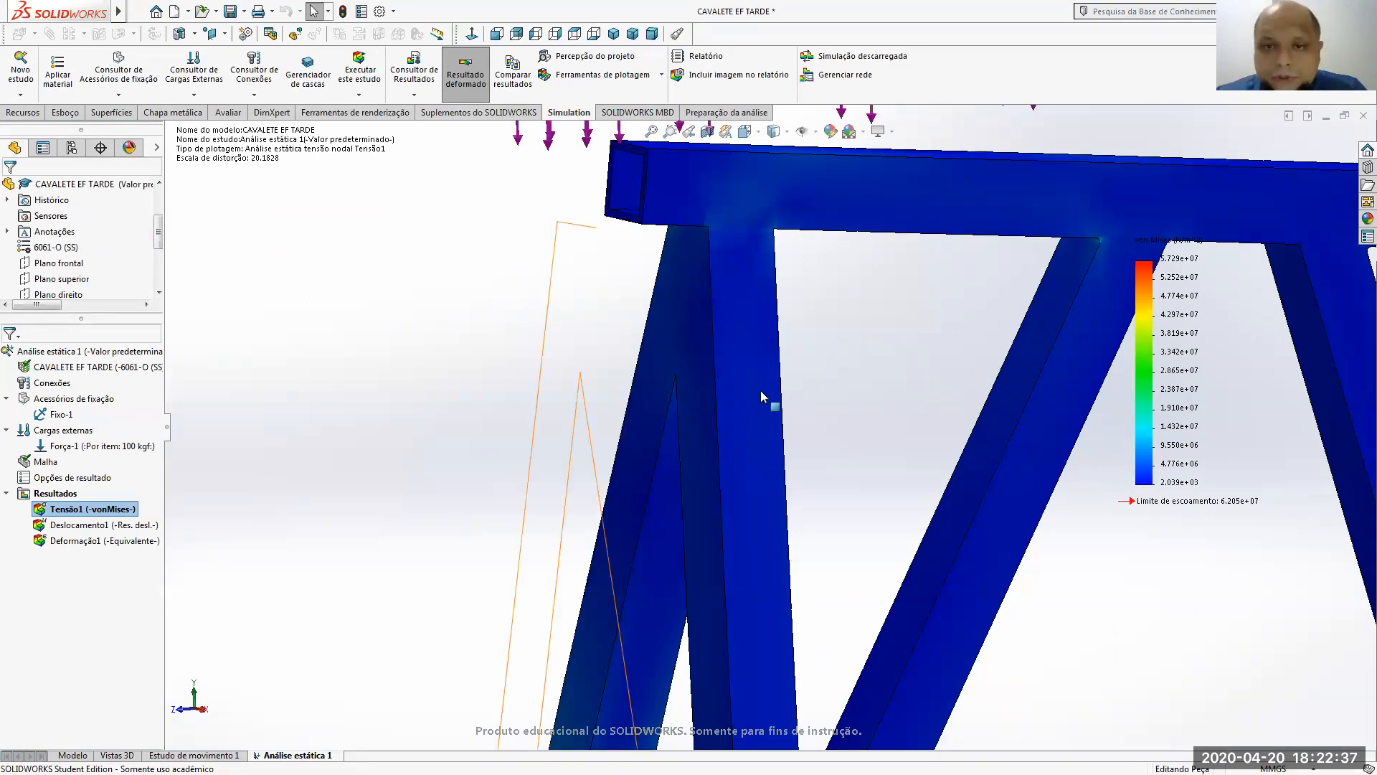
middle_drag(815, 369, 588, 341)
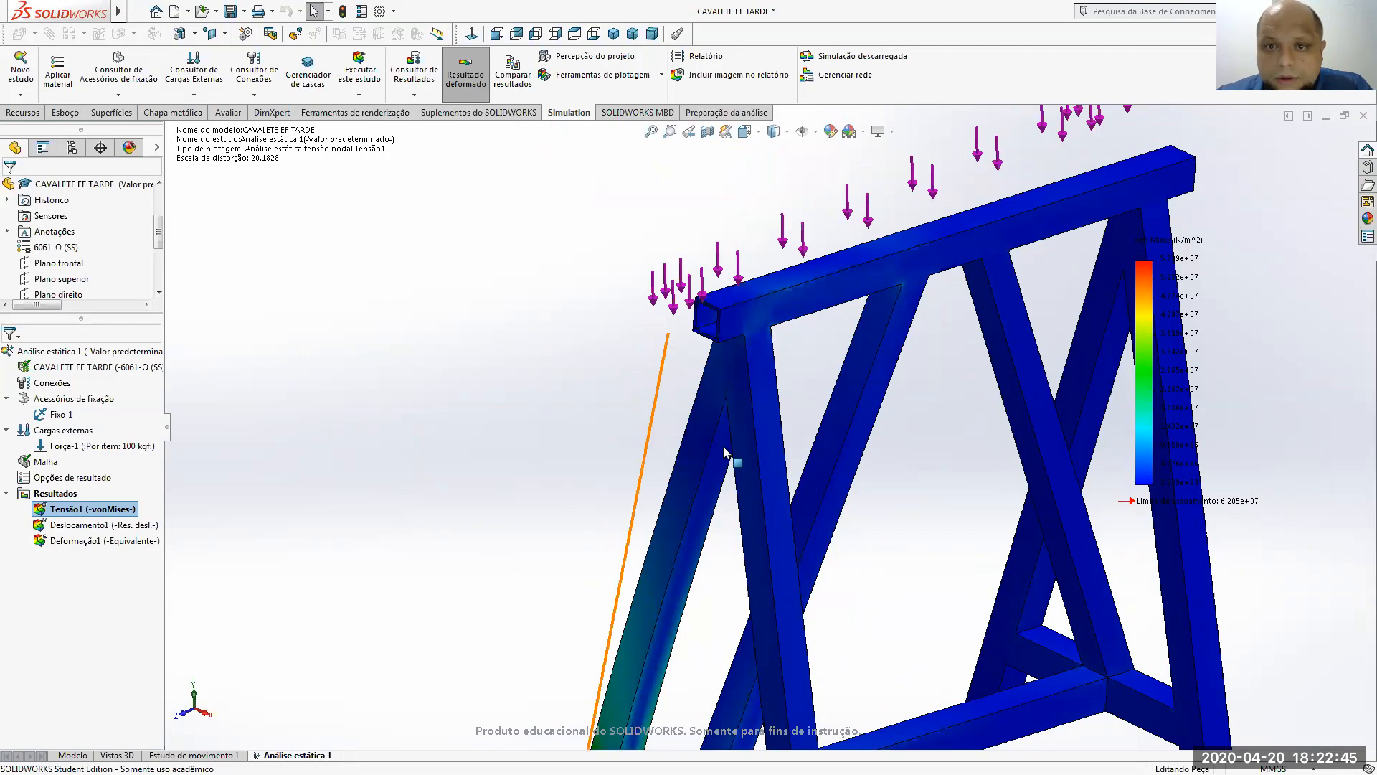
scroll(728, 451, up, 1)
scroll(726, 445, up, 1)
scroll(726, 445, up, 1)
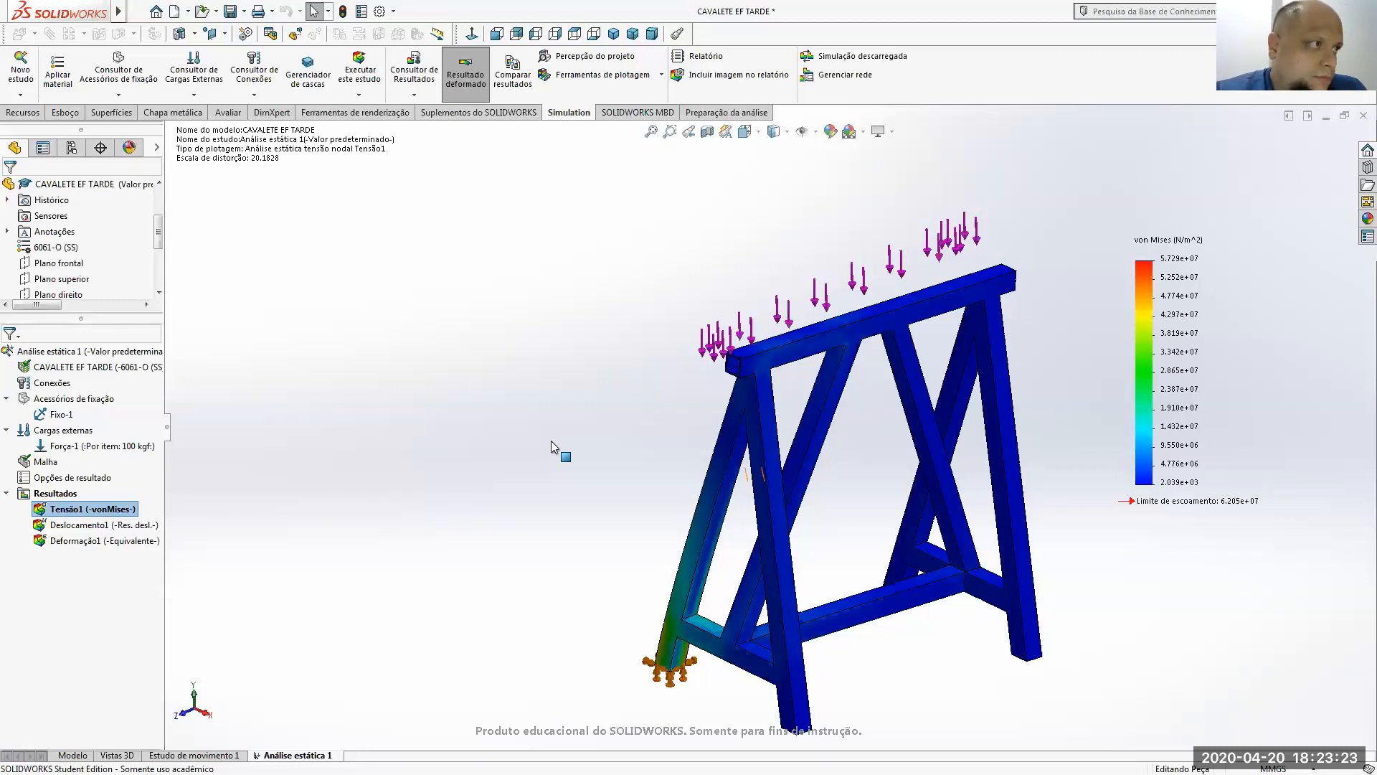
scroll(825, 284, up, 3)
scroll(1022, 348, down, 2)
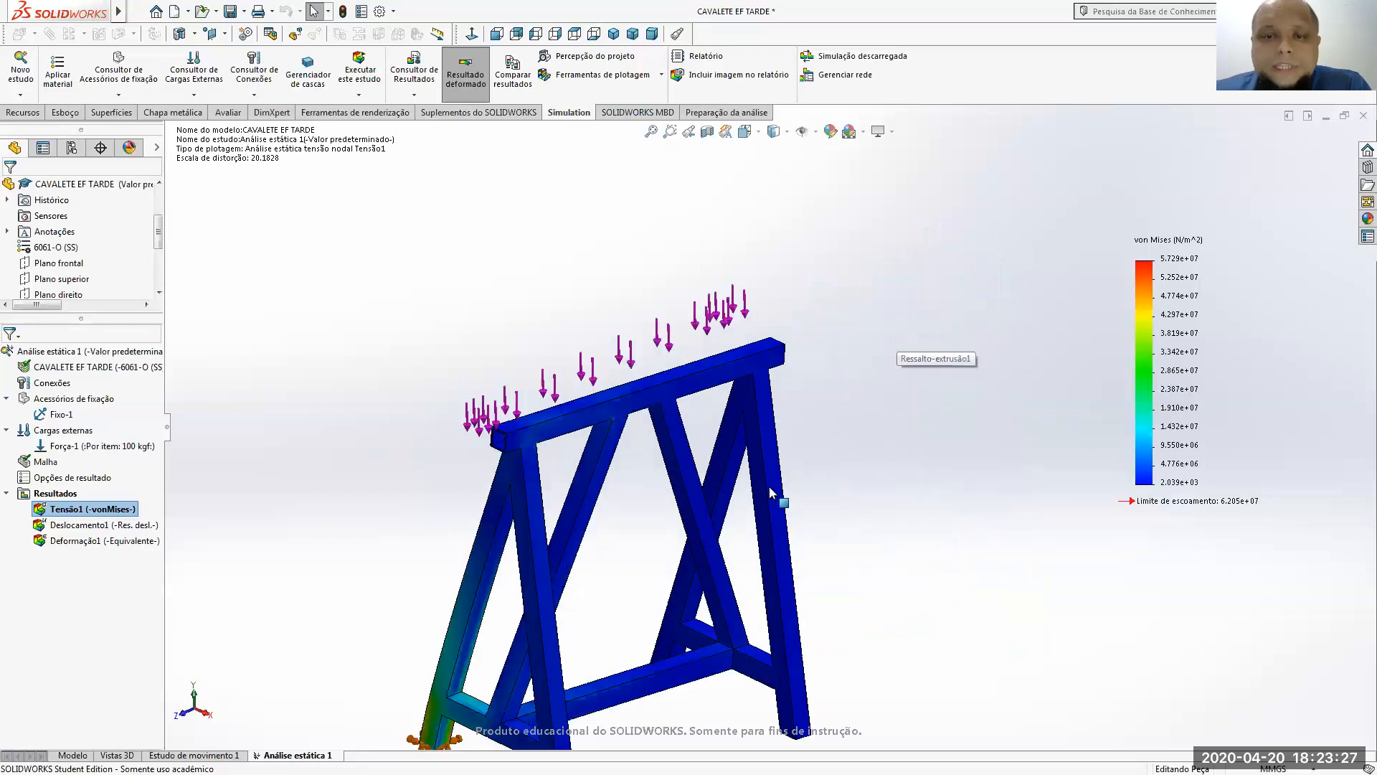
scroll(774, 492, up, 2)
scroll(685, 555, down, 1)
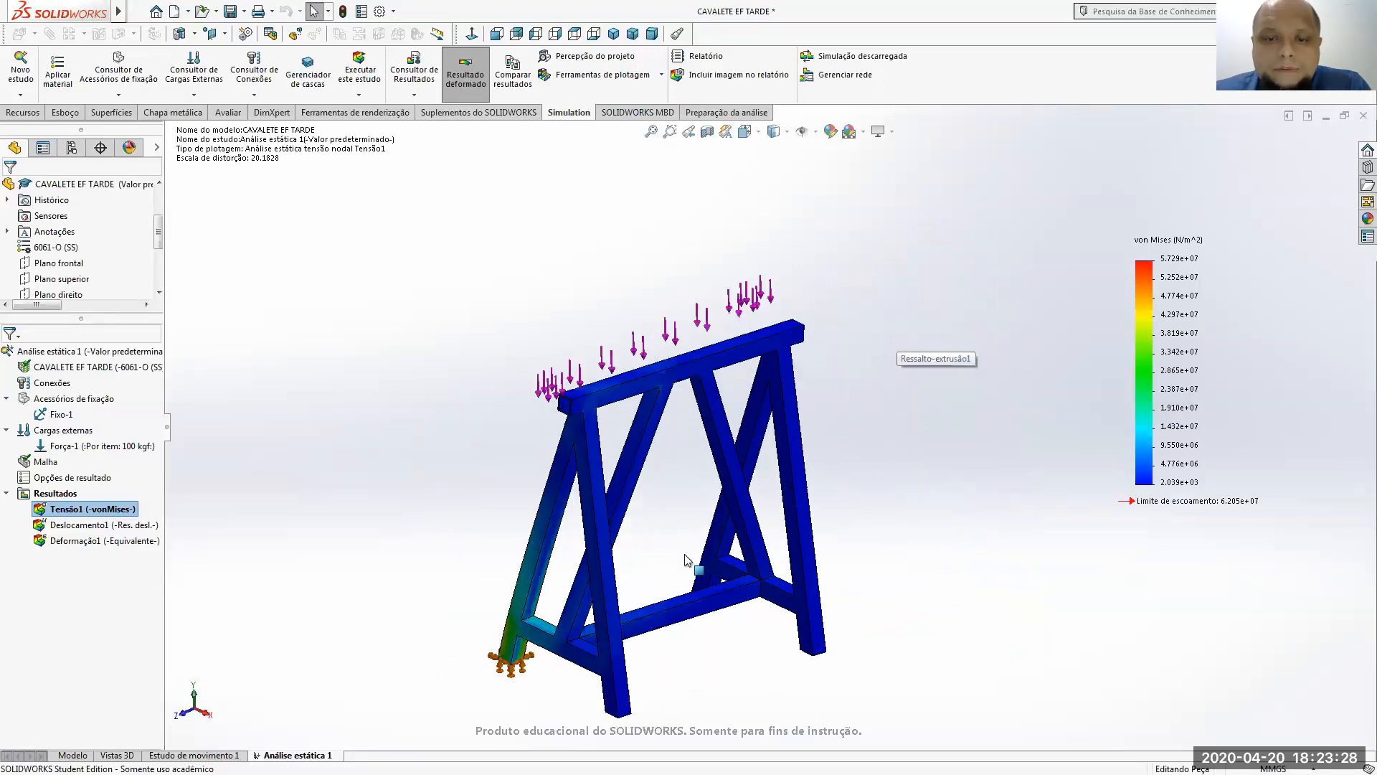
- Bring up the standard view orientations for the stress plot
click(757, 132)
click(765, 212)
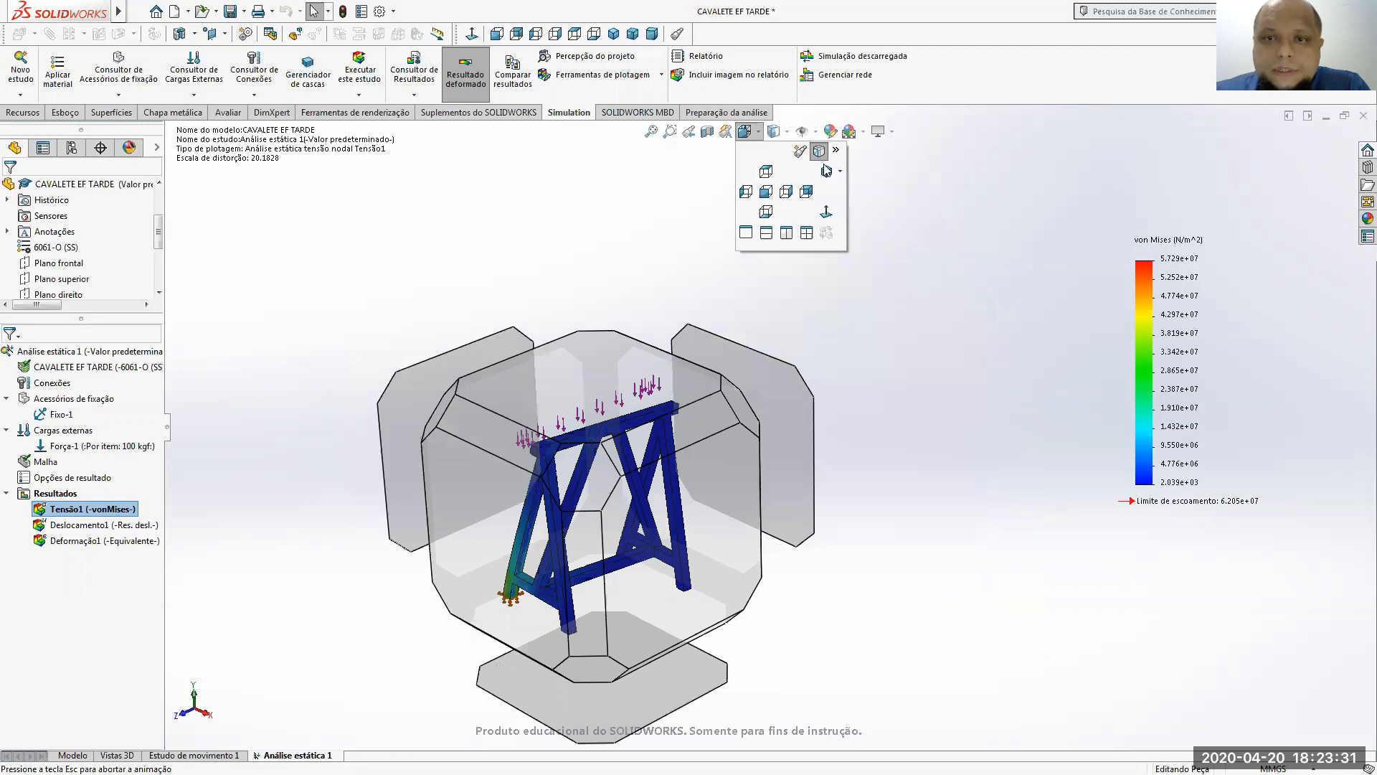